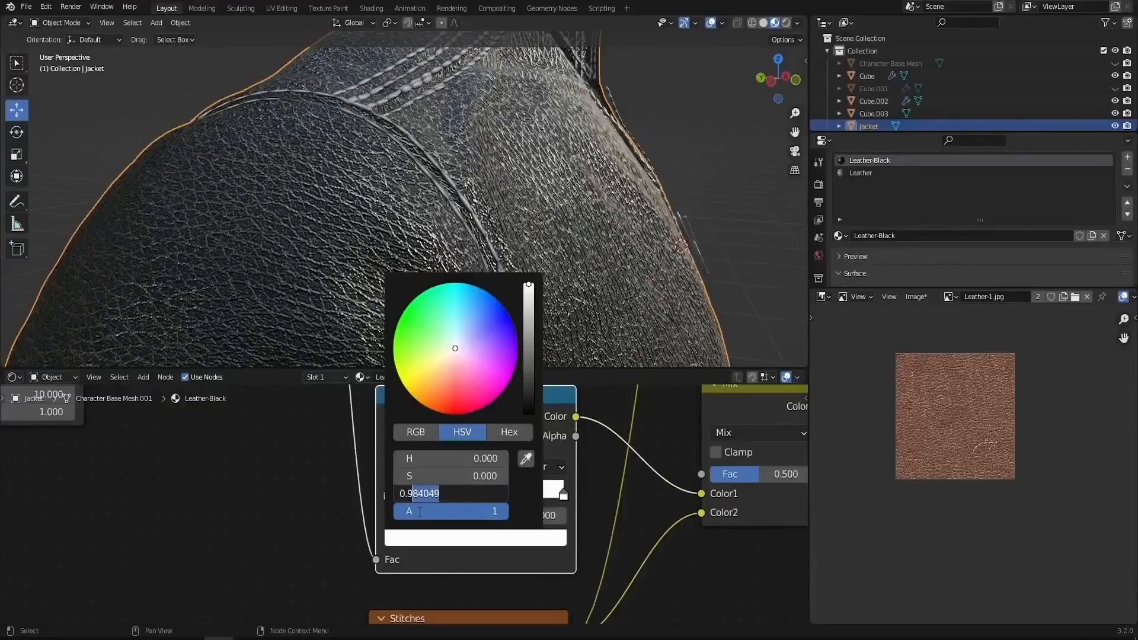
{"action": "middle_click_drag", "start_coordinate": [579, 218], "coordinate": [508, 223]}
{"action": "scroll", "coordinate": [508, 223], "scroll_direction": "up", "scroll_amount": 5}
{"action": "left_click", "coordinate": [475, 537]}
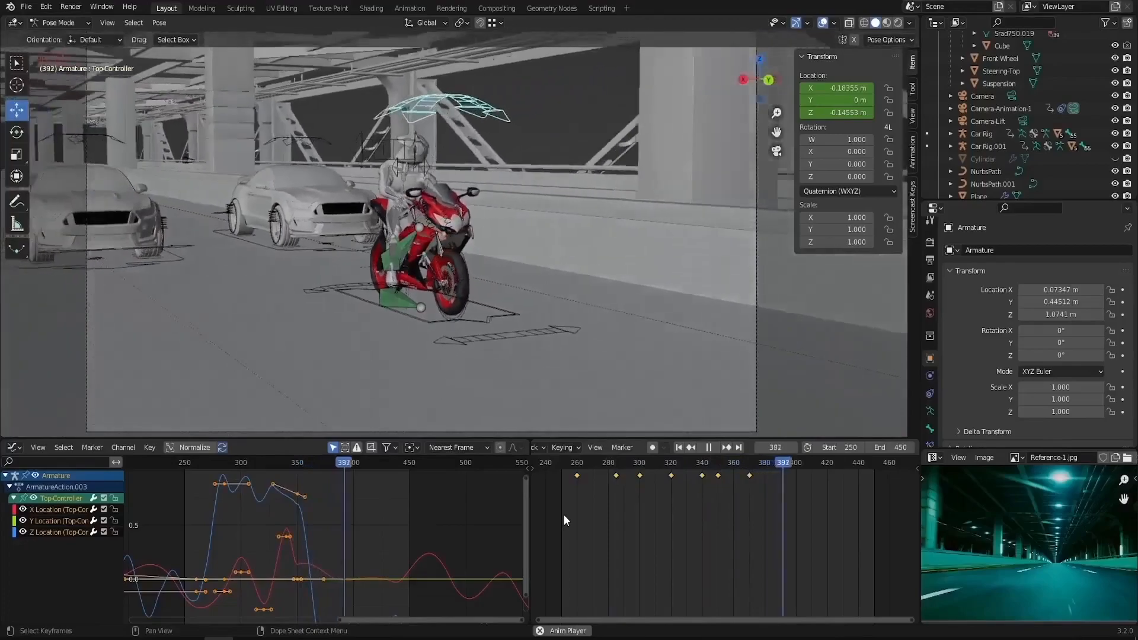
{"action": "key", "text": "g"}
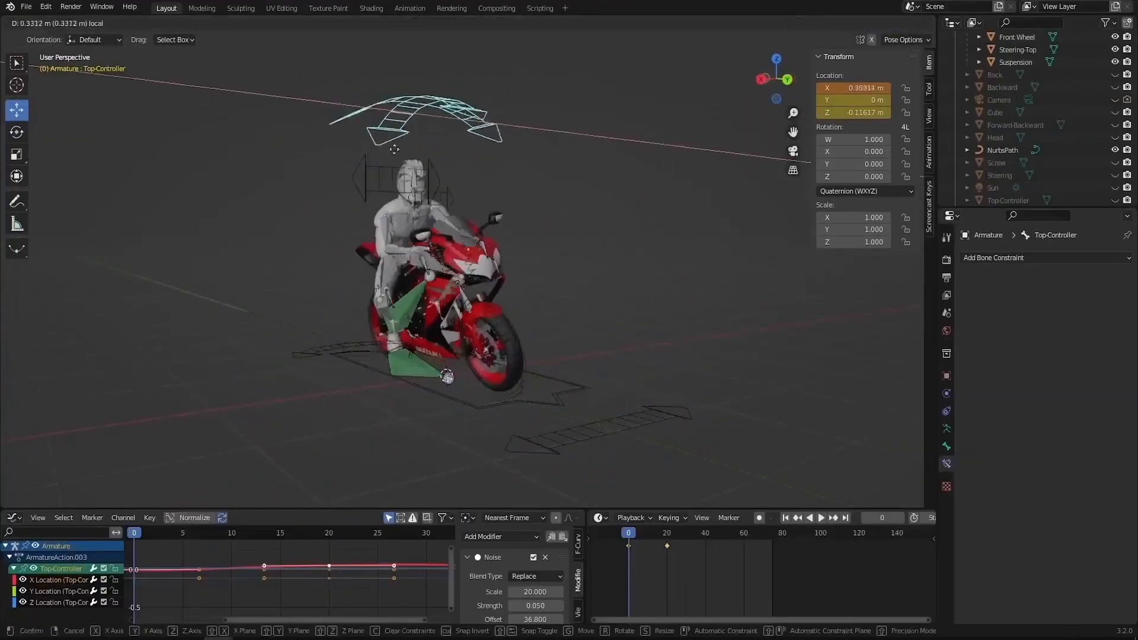
{"action": "left_click", "coordinate": [394, 148]}
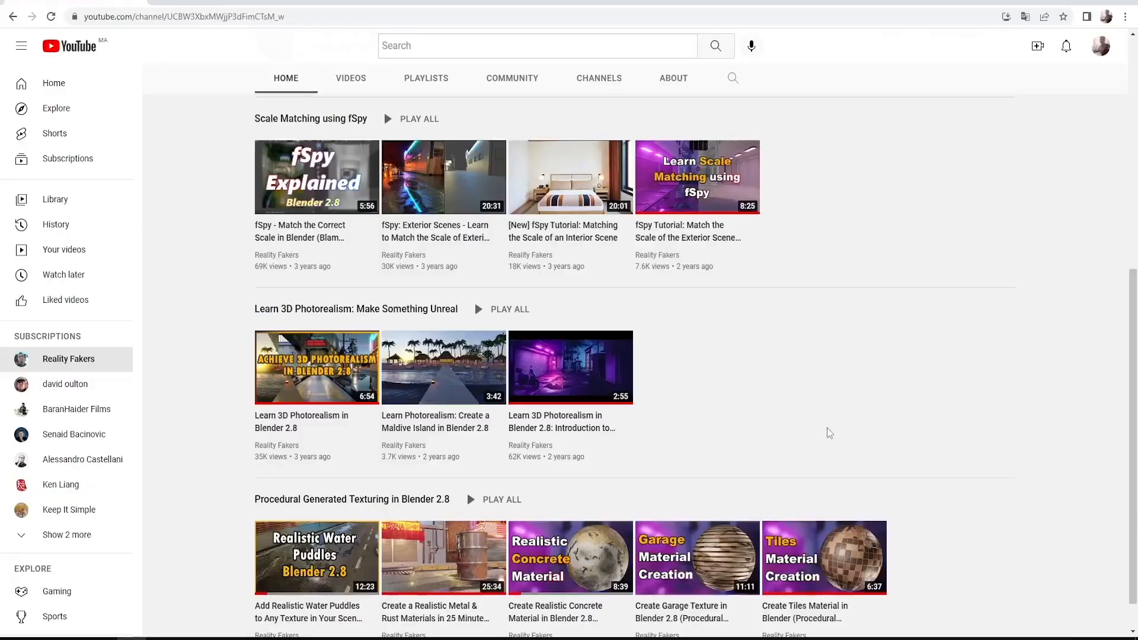
{"action": "scroll", "coordinate": [829, 434], "scroll_direction": "up", "scroll_amount": 6}
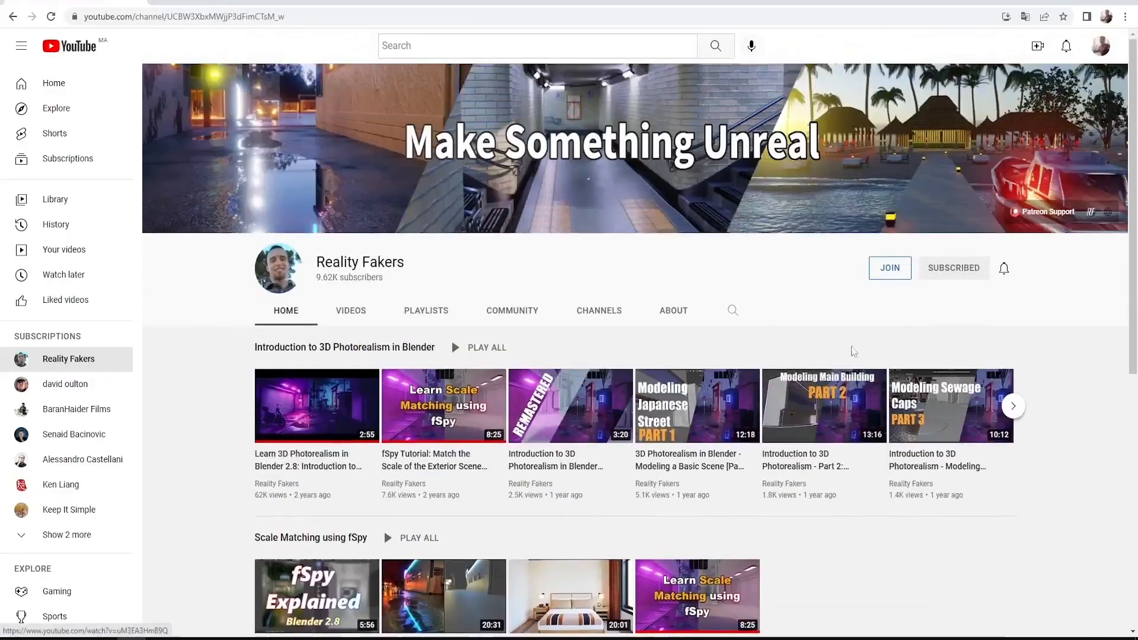
{"action": "left_click", "coordinate": [882, 268]}
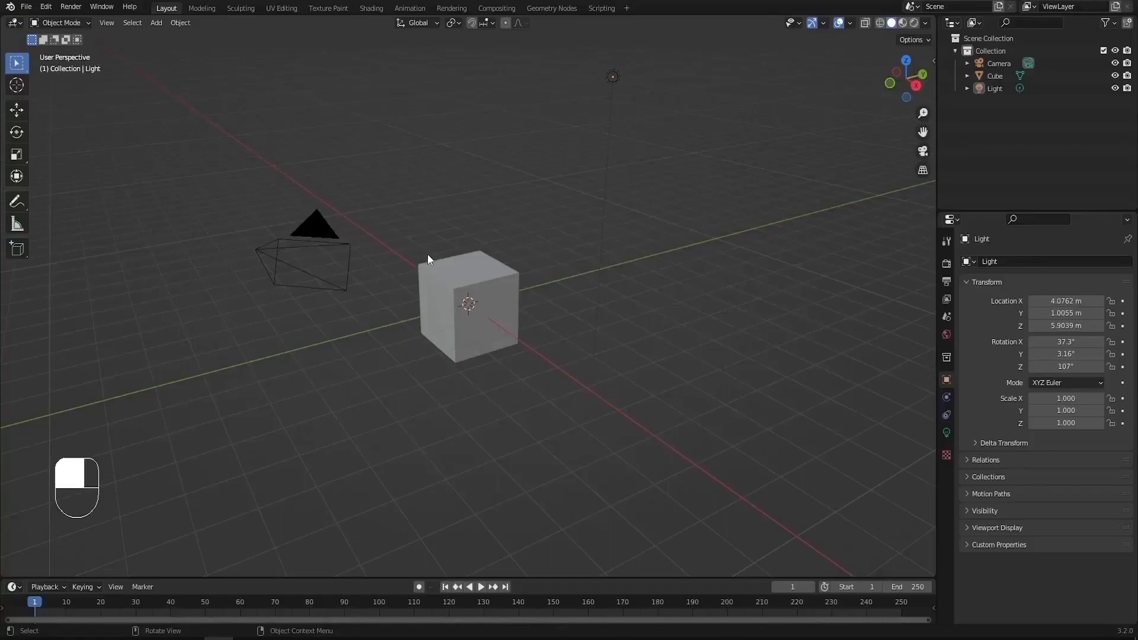
Step: Widen the Outliner and Properties areas, then split the Properties area and turn its lower part into an Image Editor
{"action": "left_click_drag", "start_coordinate": [936, 196], "coordinate": [831, 359]}
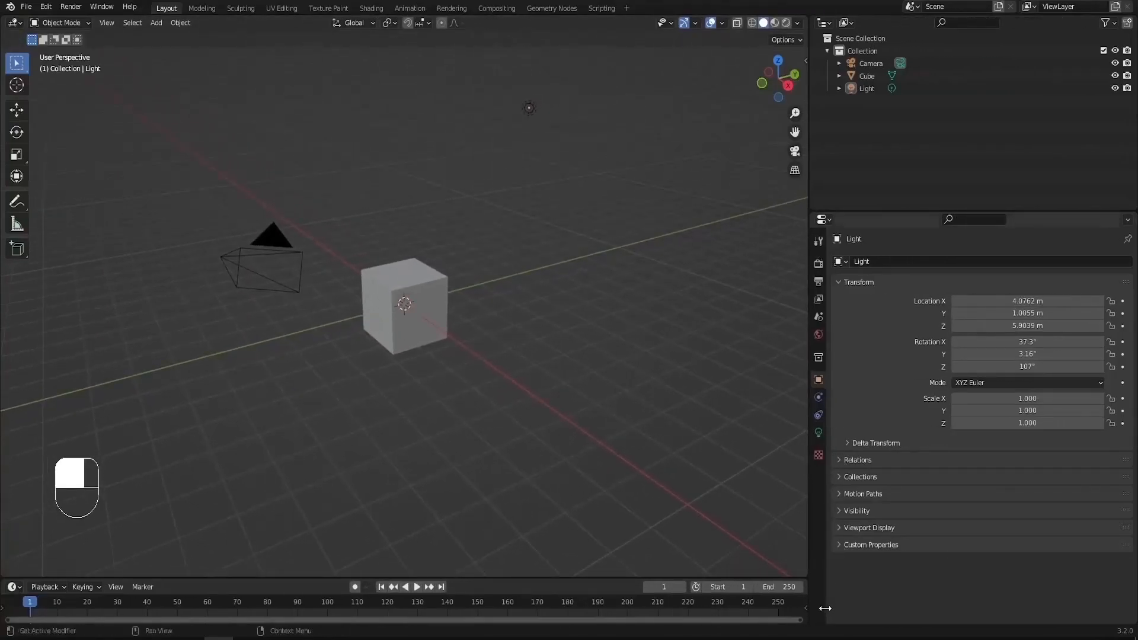
{"action": "left_click_drag", "start_coordinate": [812, 621], "coordinate": [856, 350]}
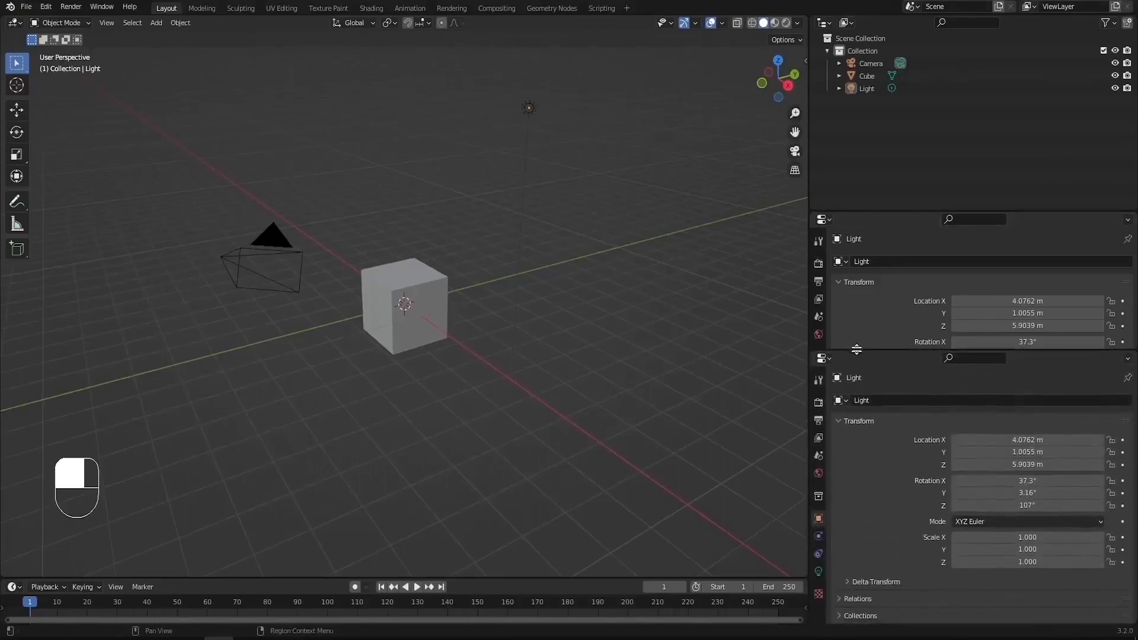
{"action": "left_click", "coordinate": [824, 358]}
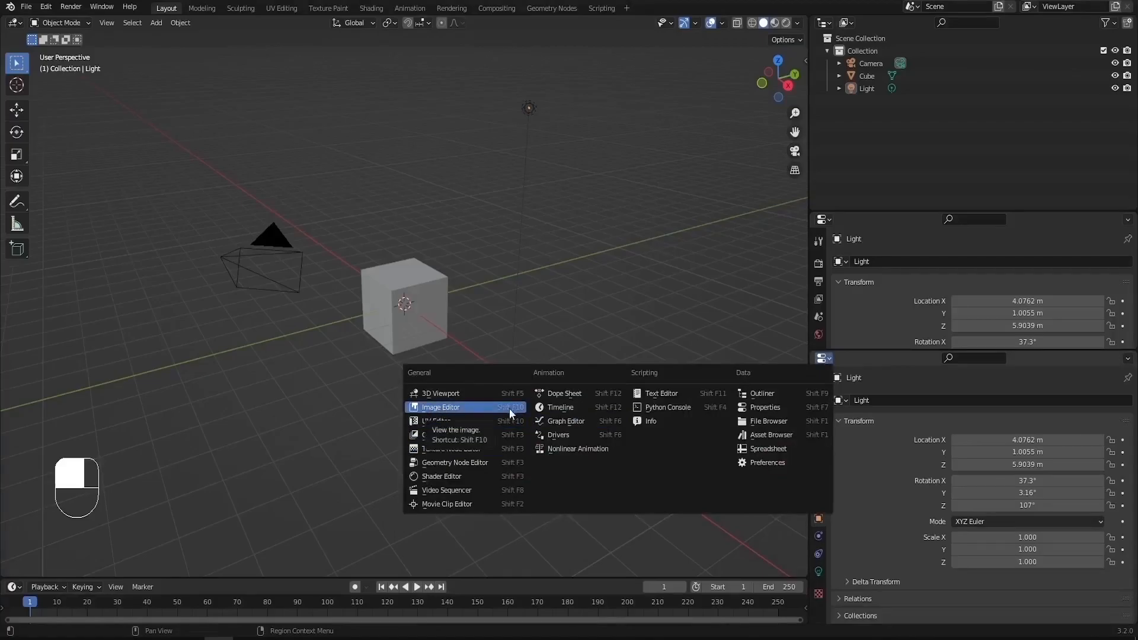
{"action": "left_click", "coordinate": [473, 408]}
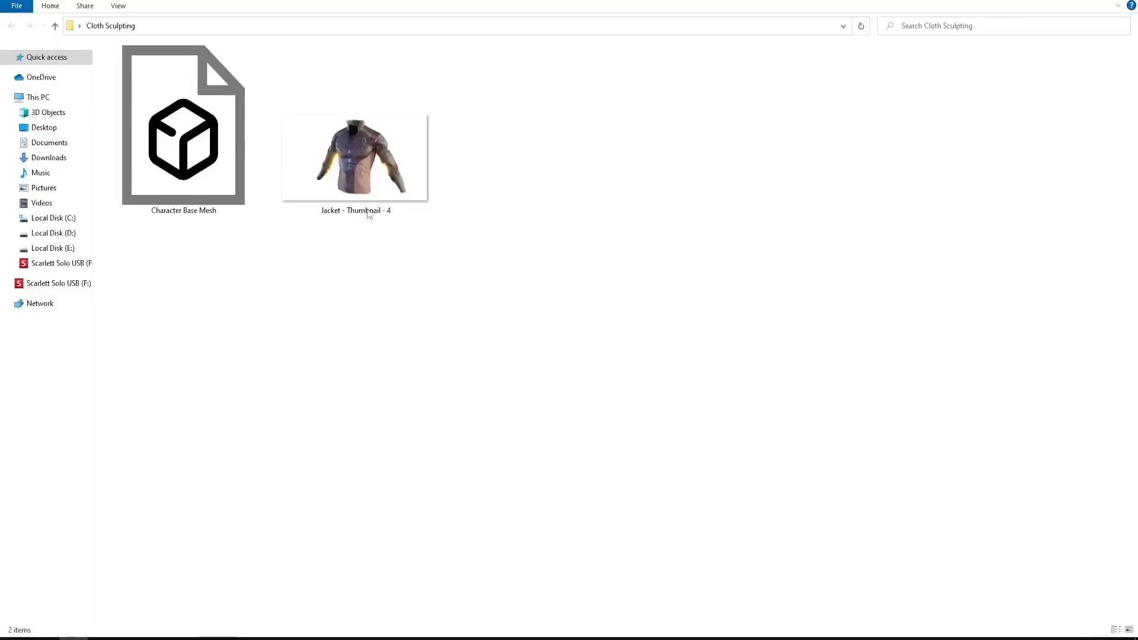
Step: Load the Jacket - Thumbnail - 4.png reference from the Cloth Sculpting folder into the Image Editor
{"action": "left_click_drag", "start_coordinate": [369, 215], "coordinate": [936, 474]}
{"action": "scroll", "coordinate": [960, 492], "scroll_direction": "down", "scroll_amount": 3}
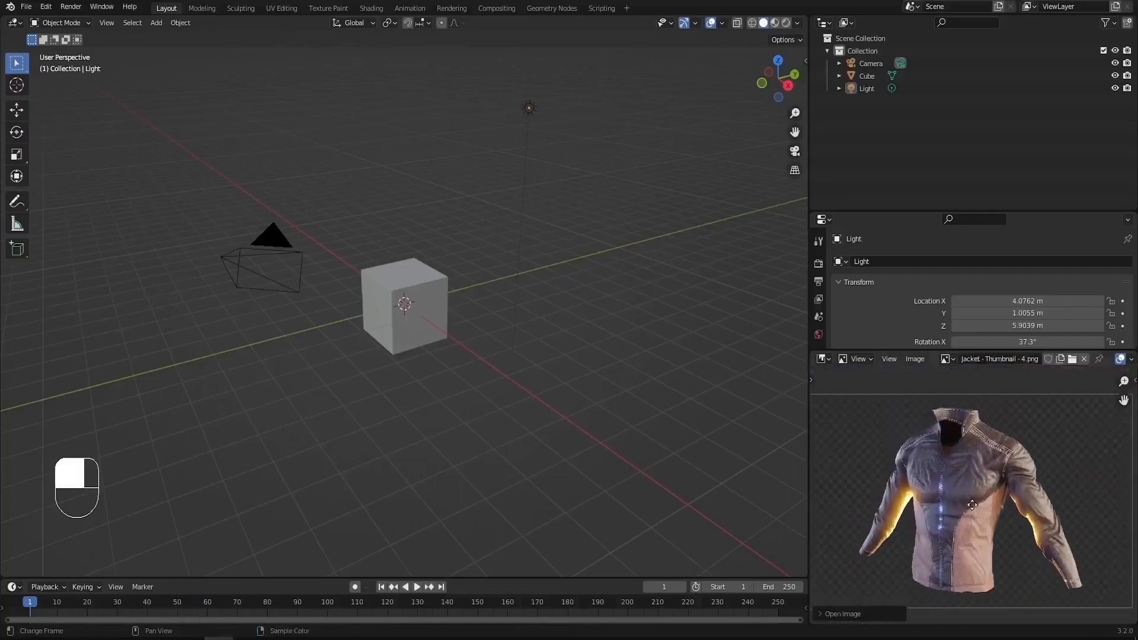
Step: Delete the default camera, cube and light from the scene
{"action": "middle_click_drag", "start_coordinate": [394, 363], "coordinate": [447, 335]}
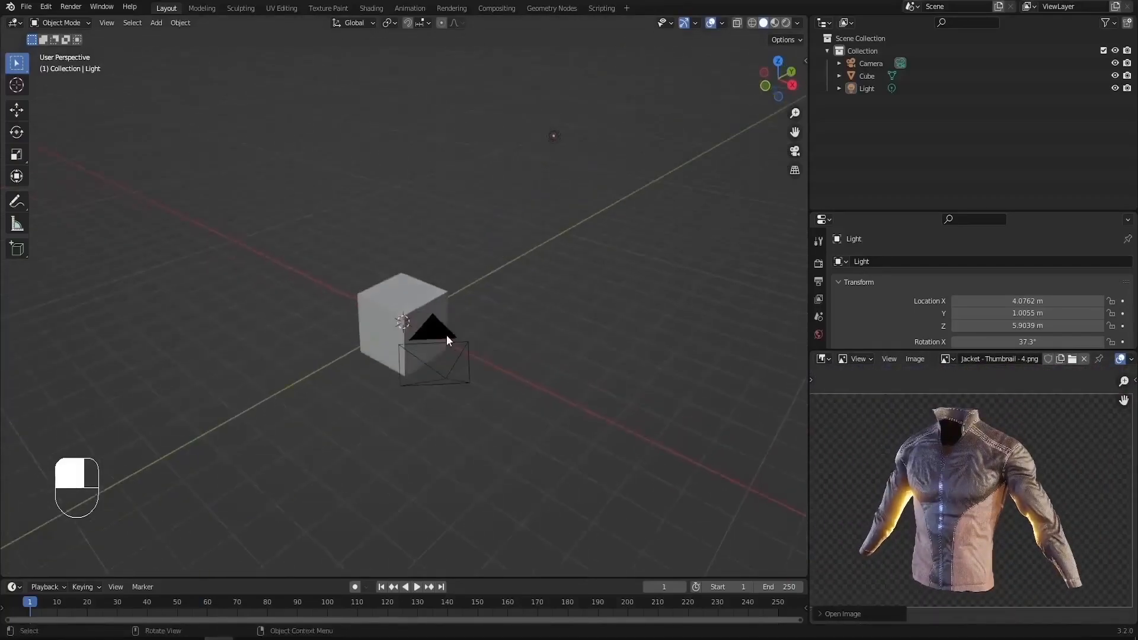
{"action": "key", "text": "a"}
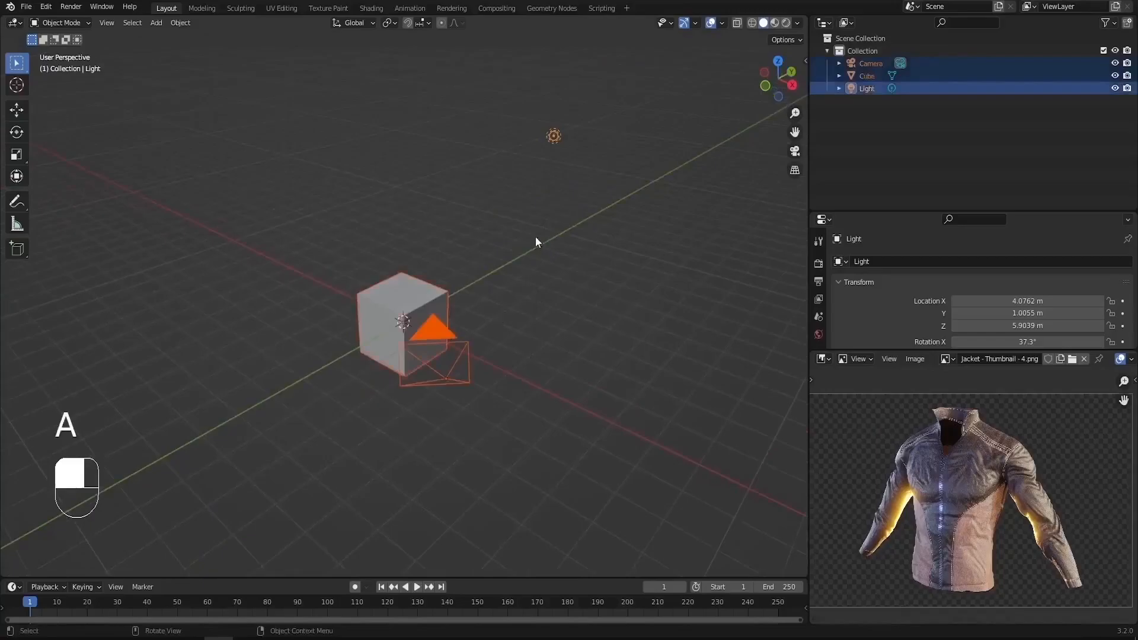
{"action": "key", "text": "x"}
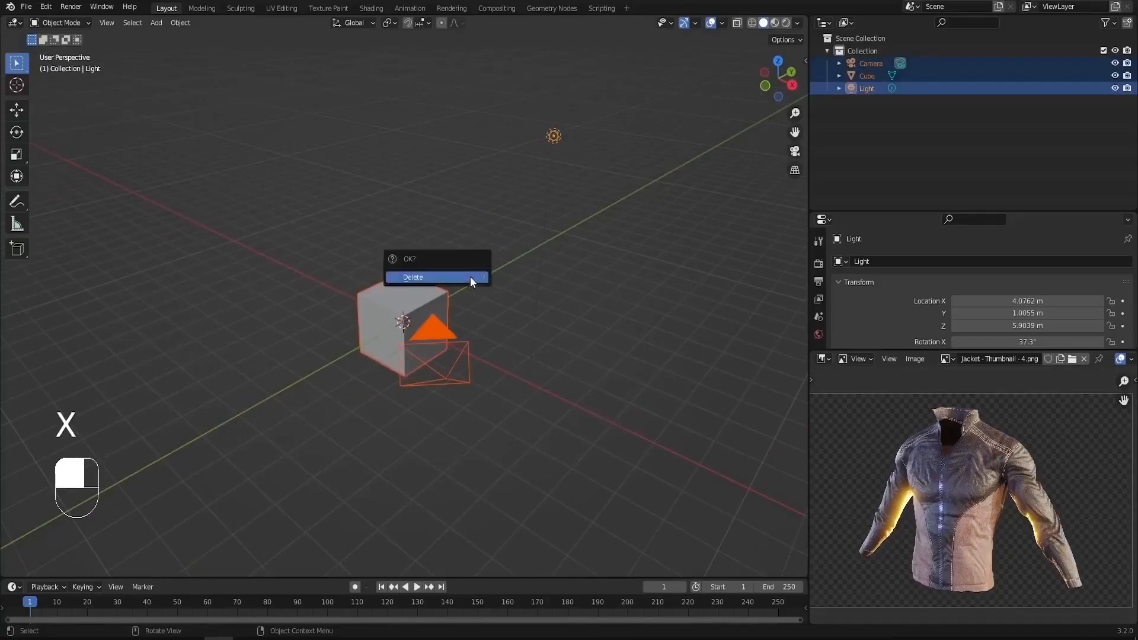
{"action": "left_click", "coordinate": [471, 277]}
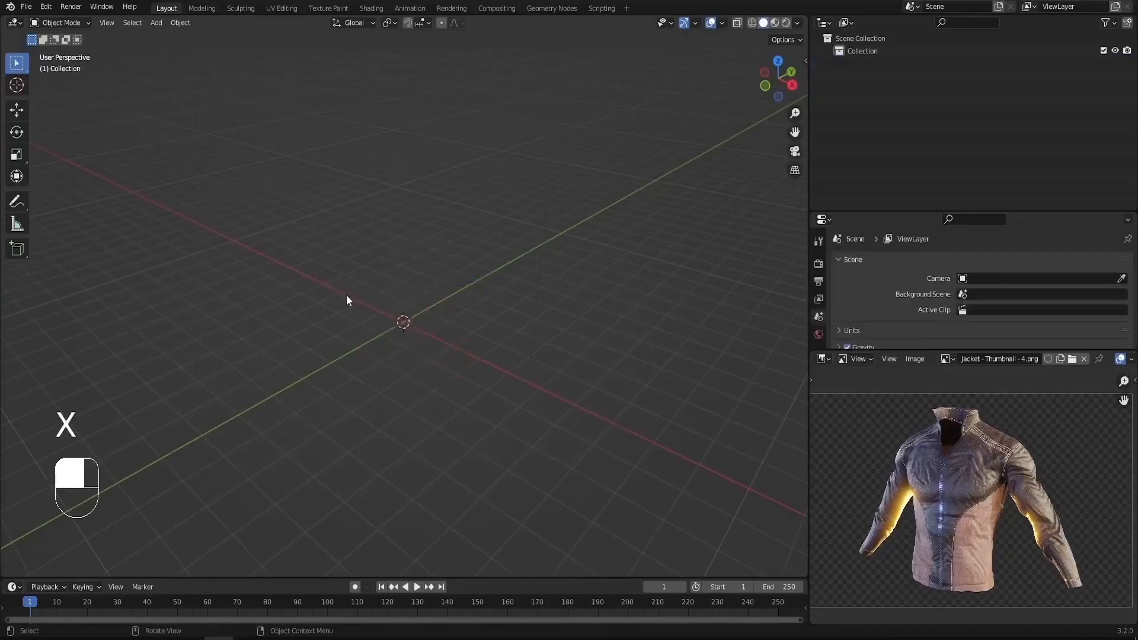
Step: Import Character Base Mesh.obj from the Character Design folder as a Wavefront OBJ
{"action": "left_click", "coordinate": [26, 7]}
{"action": "mouse_move", "coordinate": [56, 177]}
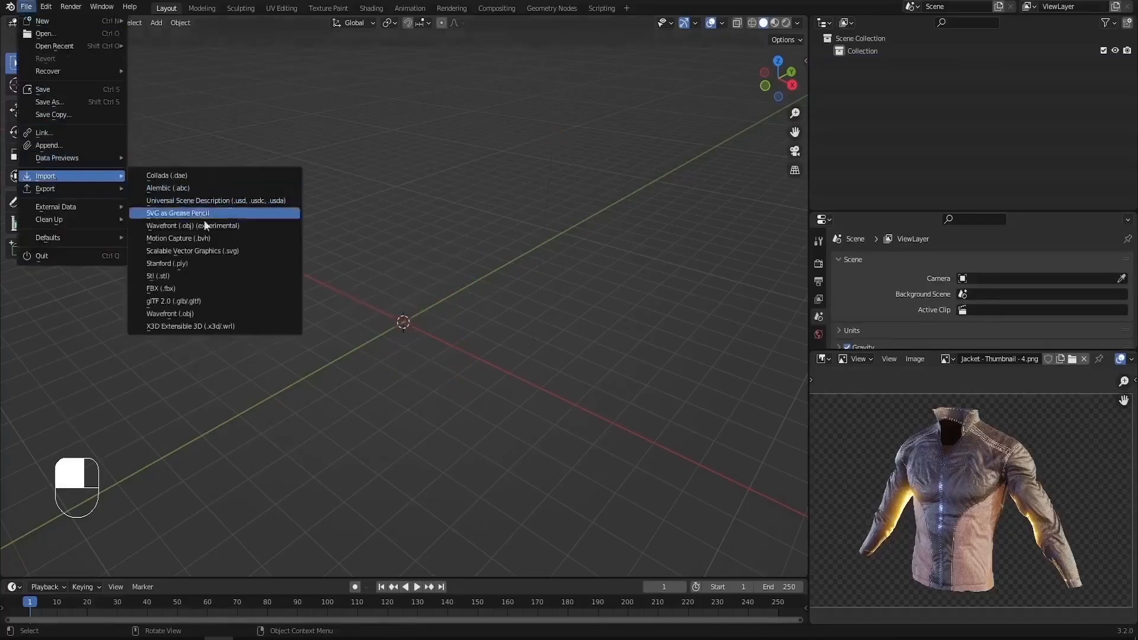
{"action": "left_click", "coordinate": [178, 313]}
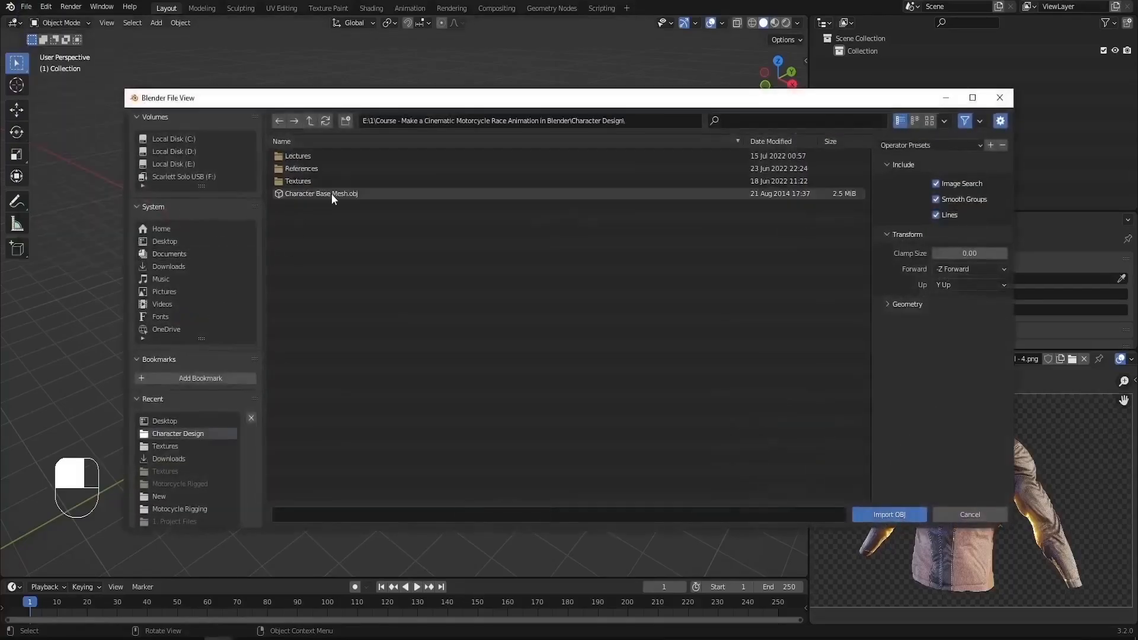
{"action": "double_click", "coordinate": [332, 195]}
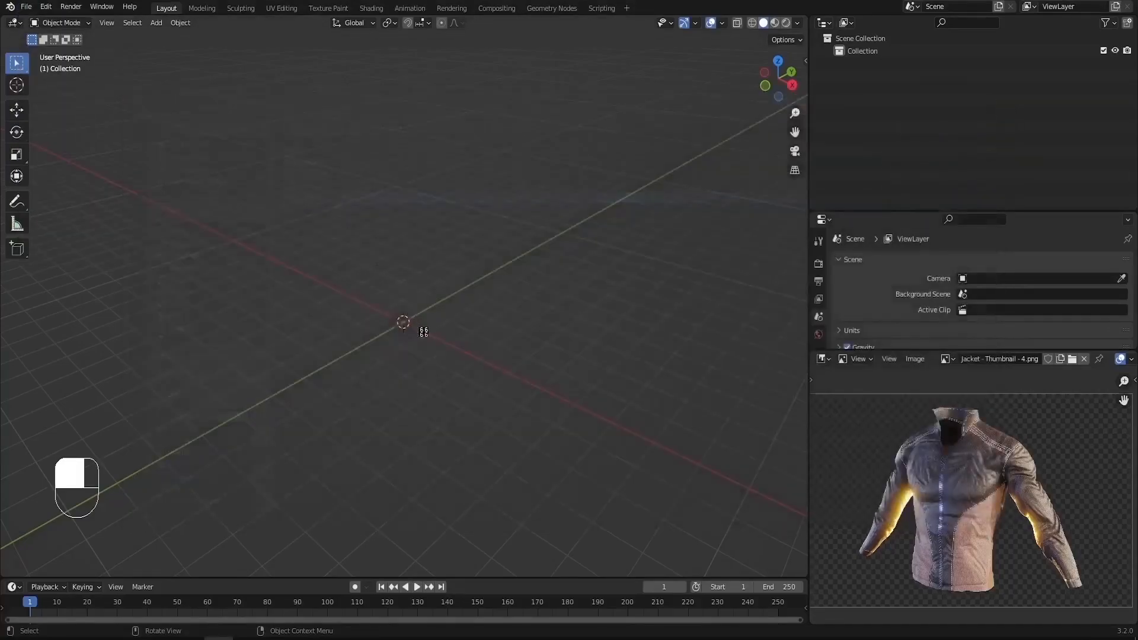
{"action": "scroll", "coordinate": [423, 332], "scroll_direction": "down", "scroll_amount": 3}
{"action": "middle_click_drag", "start_coordinate": [424, 332], "coordinate": [425, 358]}
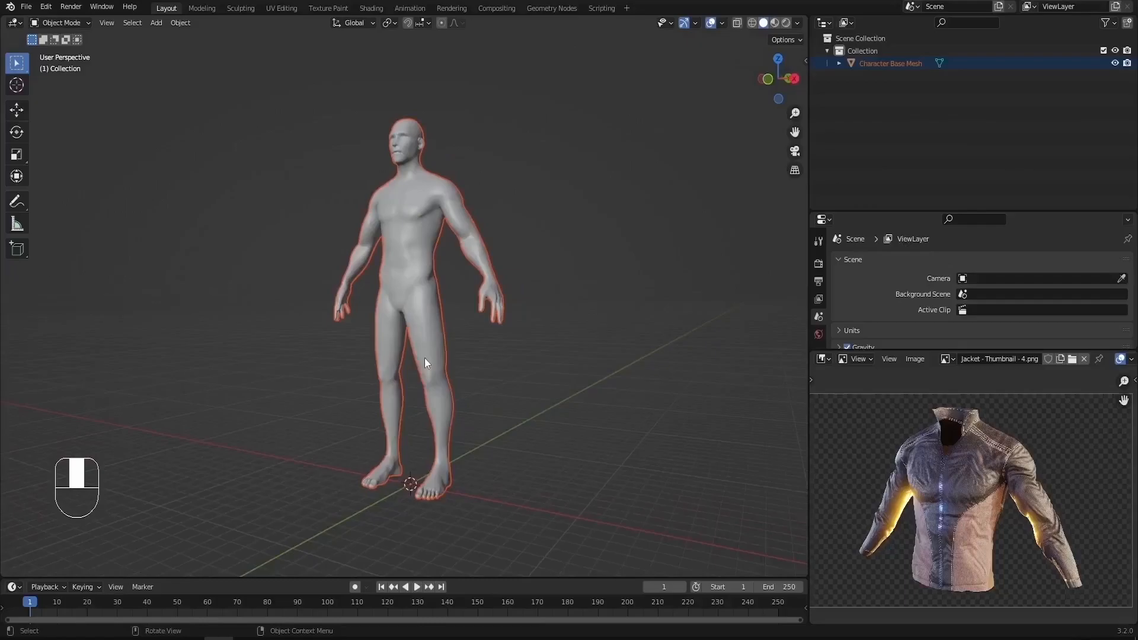
Step: Make the character base mesh the active object and display its transform values and dimensions beside the model
{"action": "key", "text": "n"}
{"action": "left_click", "coordinate": [389, 224]}
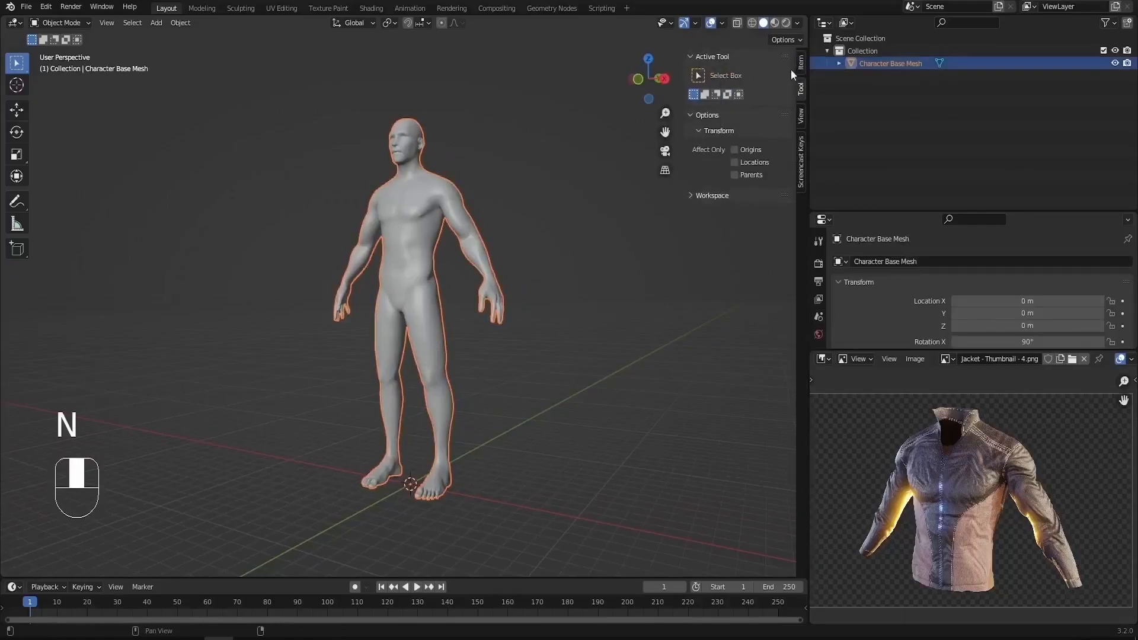
{"action": "left_click", "coordinate": [802, 63]}
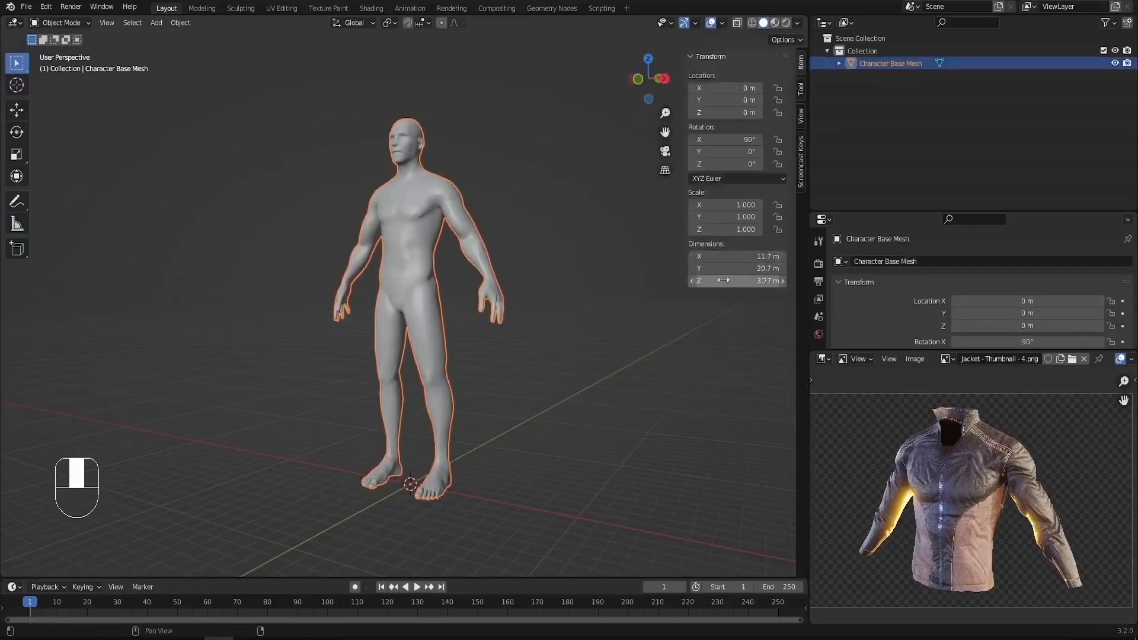
Step: Try to reduce only the Y dimension of the character base mesh
{"action": "left_click_drag", "start_coordinate": [729, 273], "coordinate": [647, 273]}
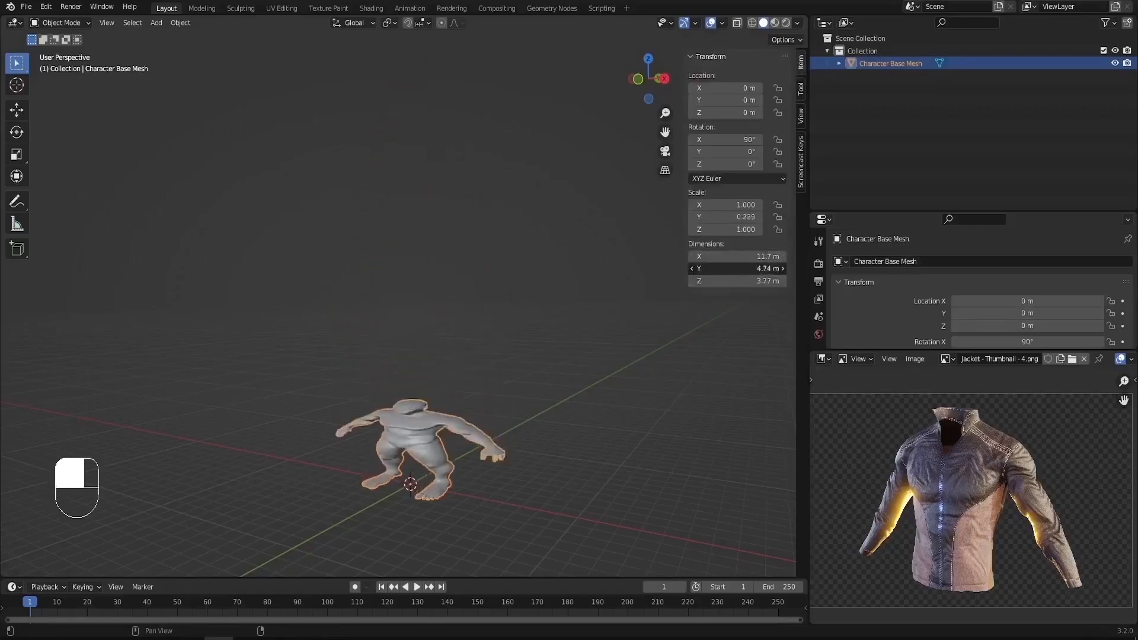
{"action": "right_click", "coordinate": [728, 272]}
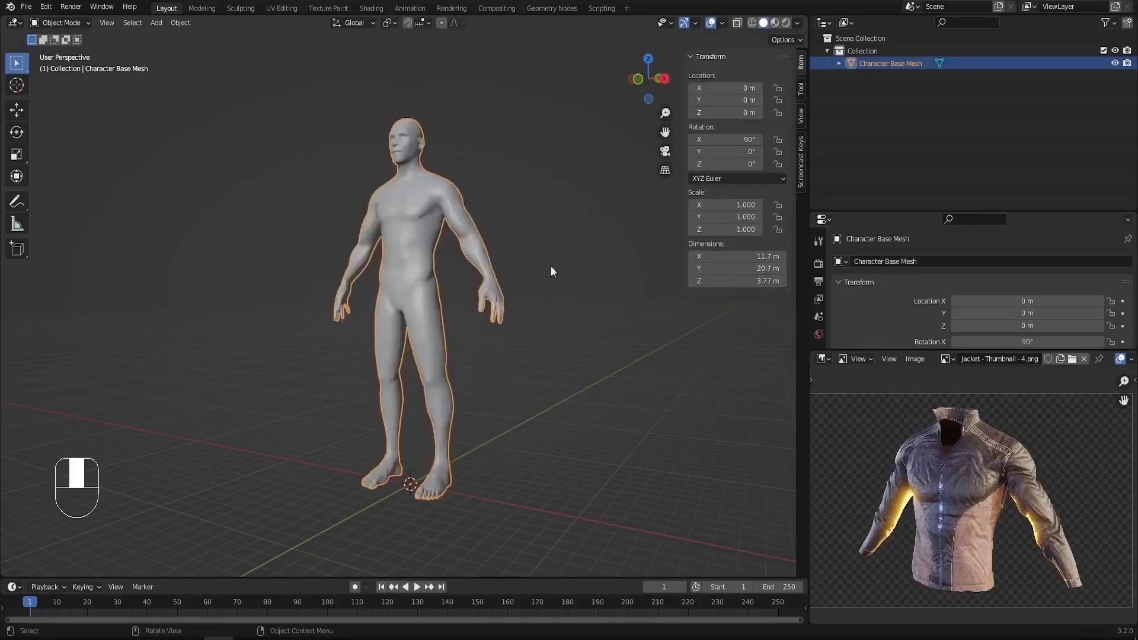
{"action": "middle_click_drag", "start_coordinate": [339, 303], "coordinate": [350, 316]}
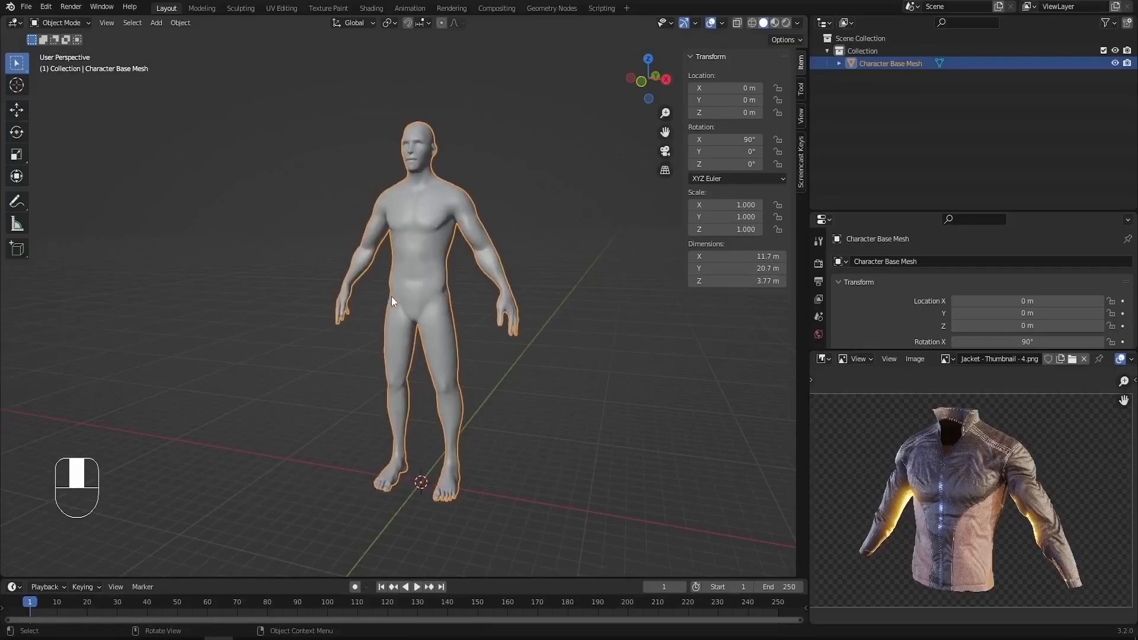
Step: Enter Edit Mode on the character base mesh and select all of its geometry
{"action": "key", "text": "Tab"}
{"action": "key", "text": "a"}
{"action": "key", "text": "a"}
{"action": "key", "text": "a"}
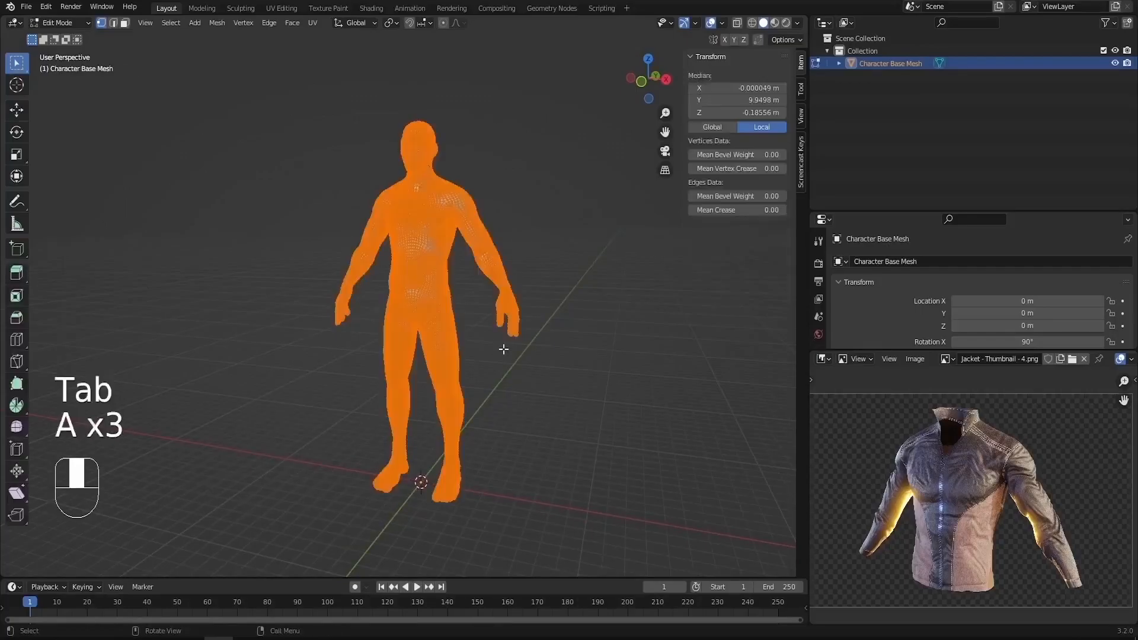
Step: Try to scale the whole character down uniformly around its median point
{"action": "key", "text": "s"}
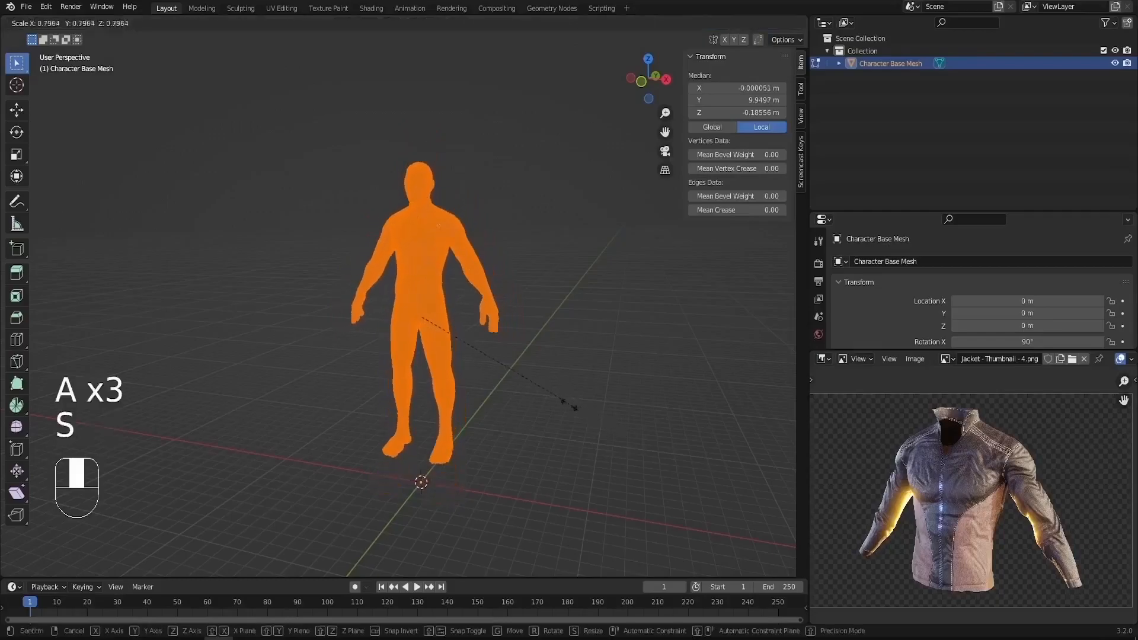
{"action": "right_click", "coordinate": [558, 401]}
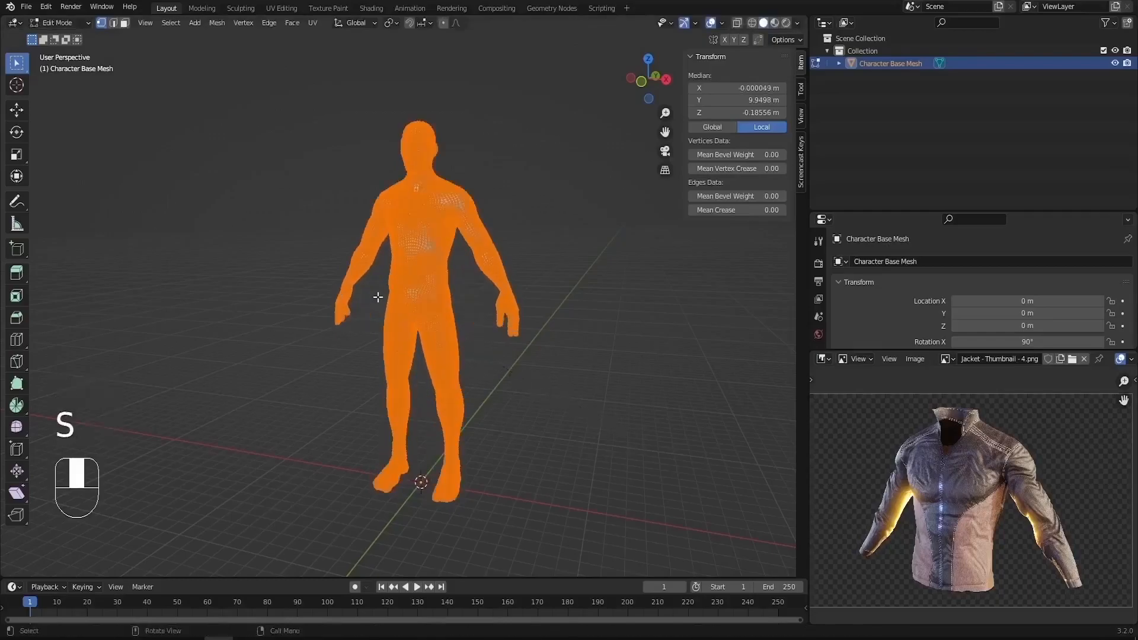
{"action": "middle_click_drag", "start_coordinate": [431, 327], "coordinate": [403, 503]}
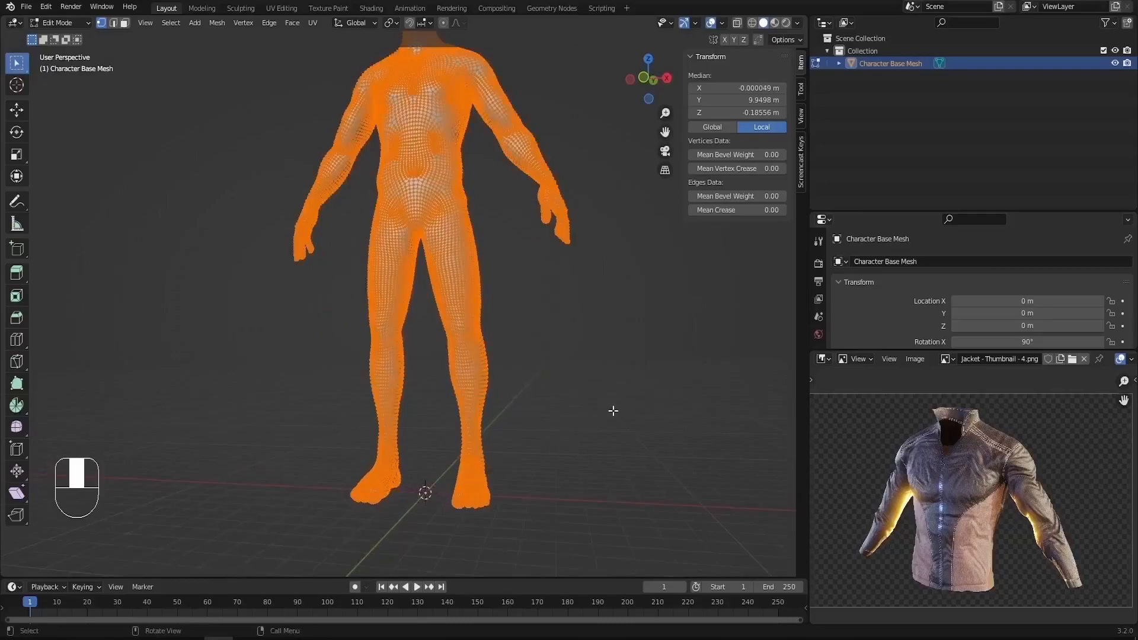
Step: Reset the 3D cursor to the world origin between the feet and set the transform pivot point to 3D Cursor
{"action": "key", "text": "shift+s"}
{"action": "left_click", "coordinate": [517, 457]}
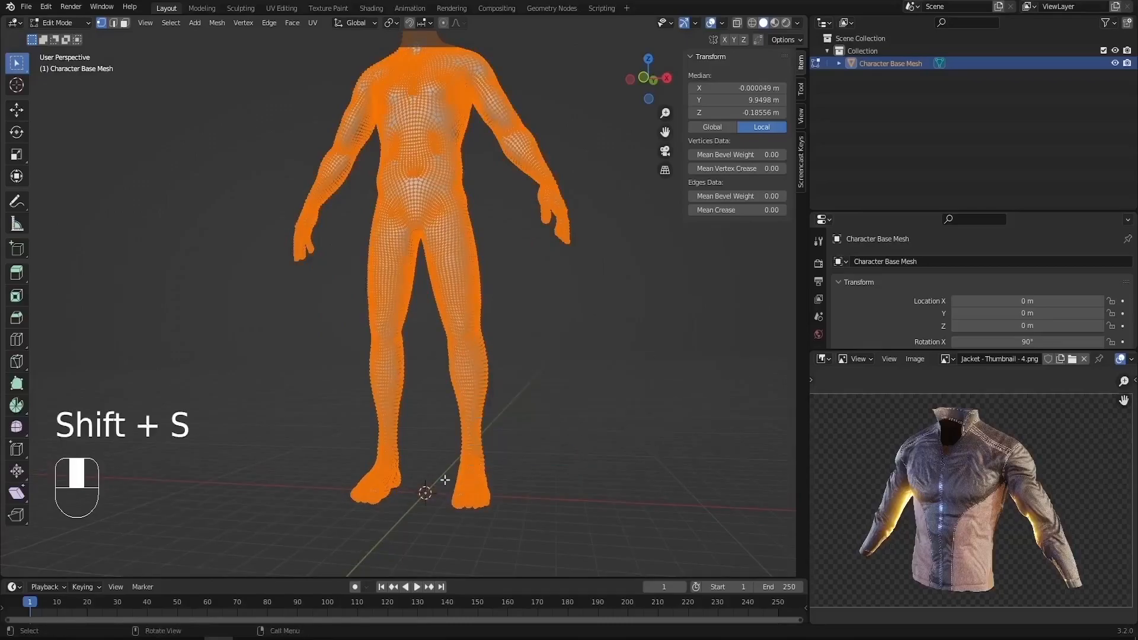
{"action": "left_click", "coordinate": [394, 24]}
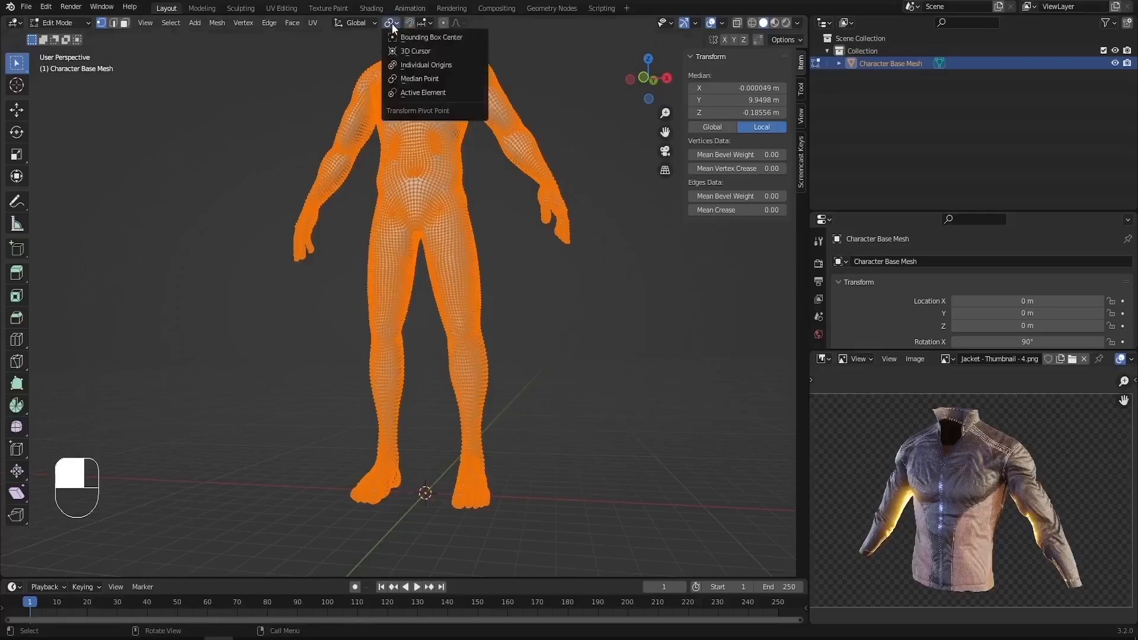
{"action": "left_click", "coordinate": [411, 56]}
{"action": "key", "text": "shift+c"}
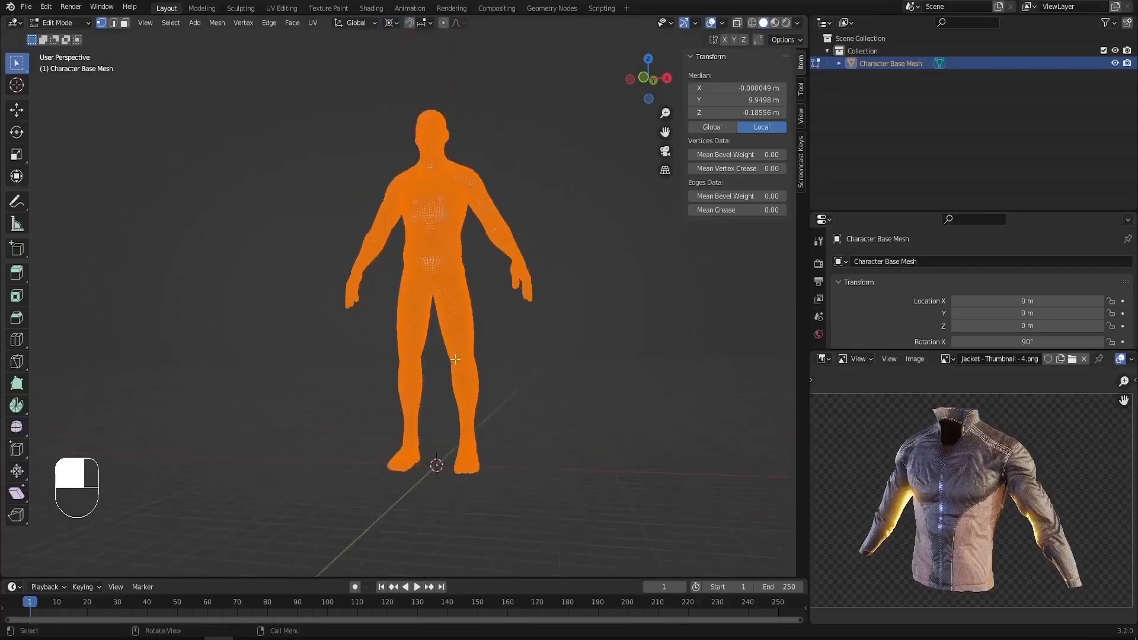
Step: Scale the whole mesh down uniformly around the 3D cursor to a Y dimension of about 3.02 m, then return to Object Mode
{"action": "key", "text": "s"}
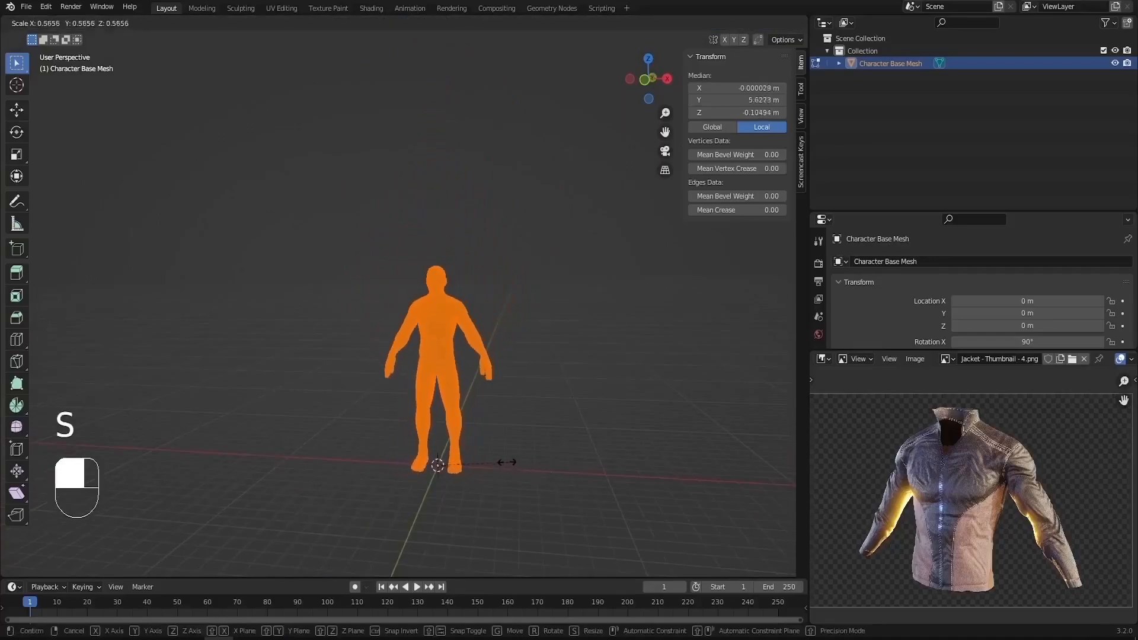
{"action": "left_click", "coordinate": [516, 464]}
{"action": "scroll", "coordinate": [438, 437], "scroll_direction": "up", "scroll_amount": 4}
{"action": "middle_click_drag", "start_coordinate": [438, 437], "coordinate": [440, 474], "text": "shift"}
{"action": "key", "text": "s"}
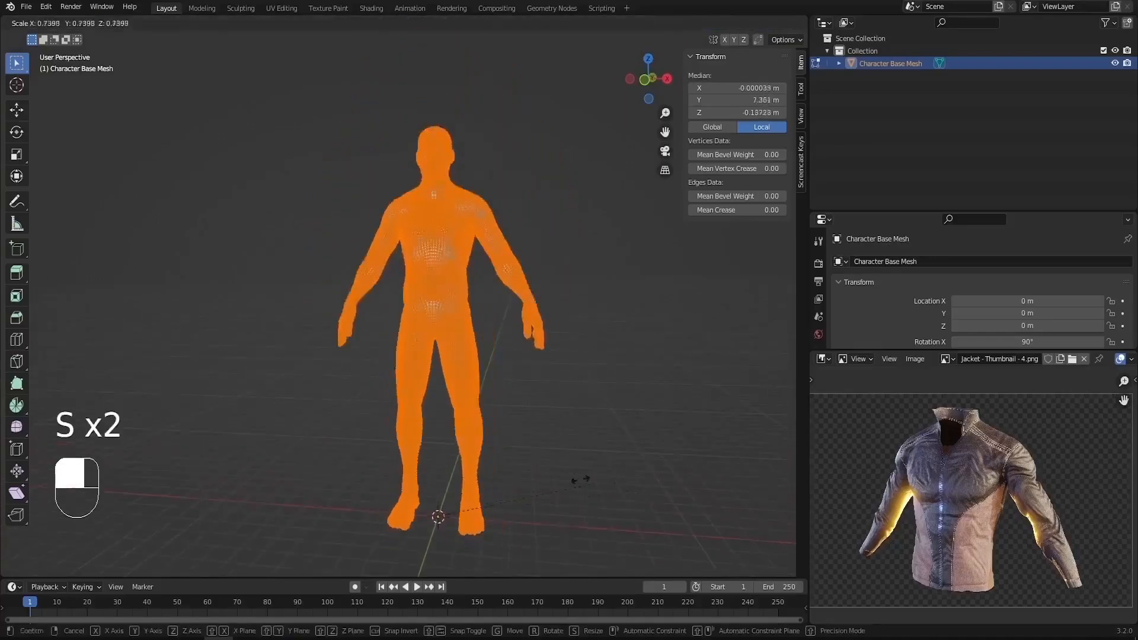
{"action": "left_click", "coordinate": [437, 503]}
{"action": "scroll", "coordinate": [436, 513], "scroll_direction": "up", "scroll_amount": 3}
{"action": "key", "text": "s"}
{"action": "left_click", "coordinate": [546, 506]}
{"action": "key", "text": "Tab"}
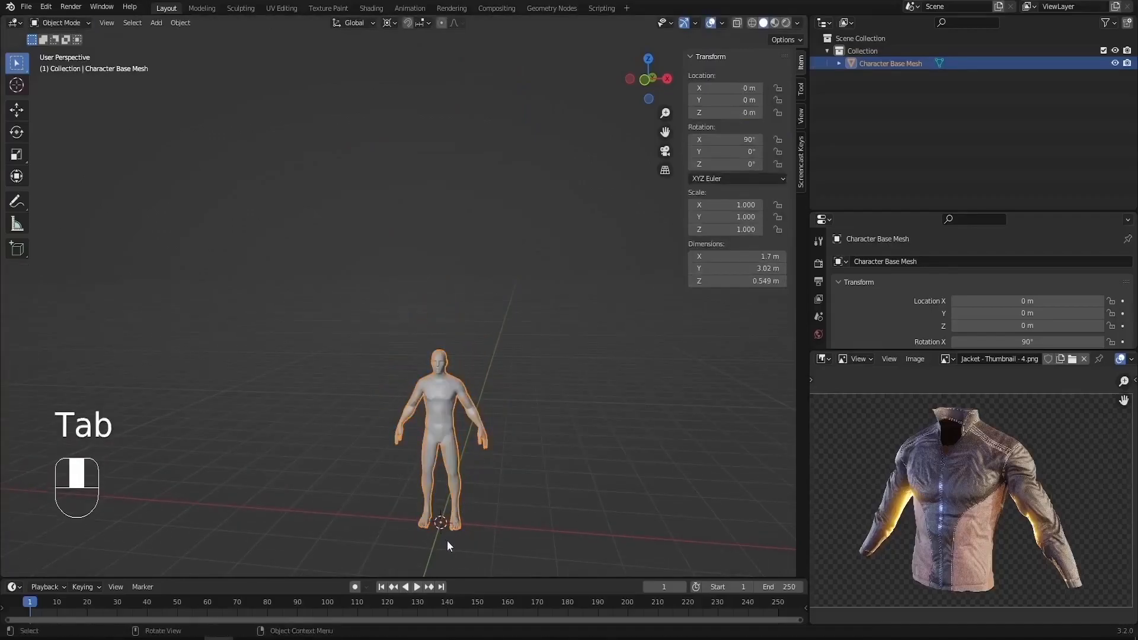
Step: Scale the mesh geometry down further in Edit Mode to a Y dimension of about 1.78 m and return to Object Mode
{"action": "key", "text": "Tab"}
{"action": "scroll", "coordinate": [447, 541], "scroll_direction": "up", "scroll_amount": 4}
{"action": "key", "text": "s"}
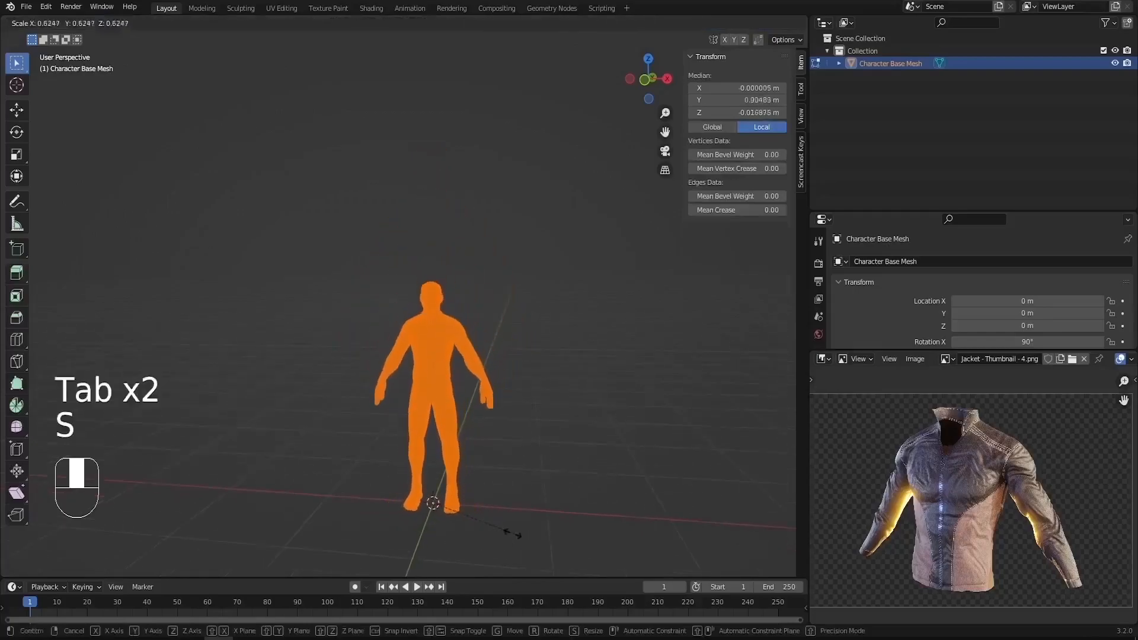
{"action": "left_click", "coordinate": [507, 529]}
{"action": "key", "text": "Tab"}
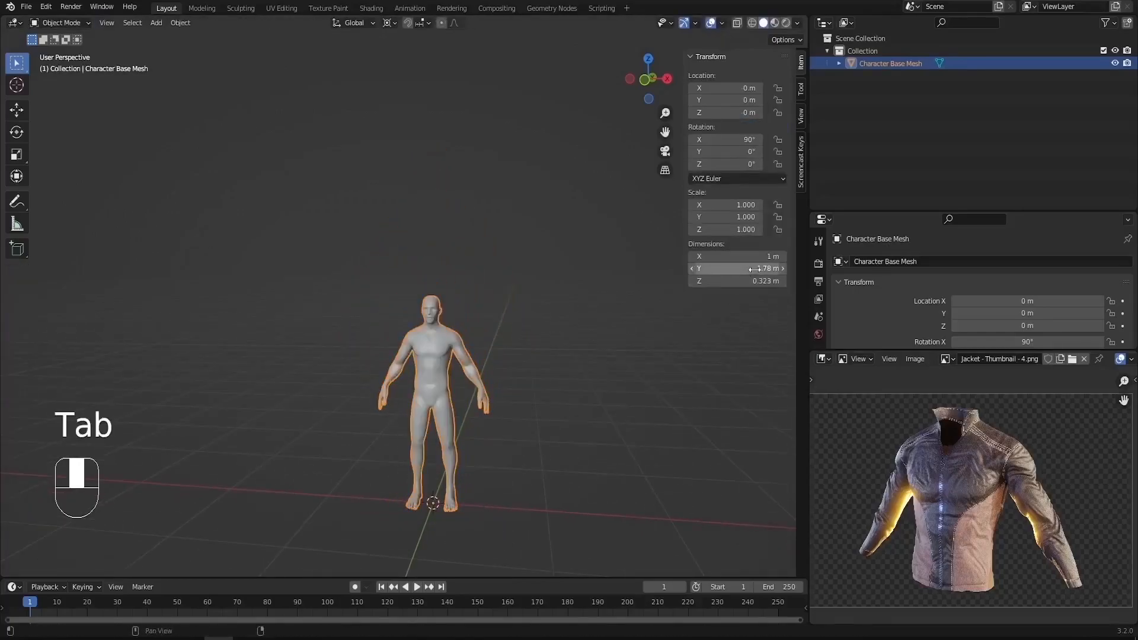
Step: Scale the mesh geometry up in Edit Mode to a Y dimension of about 1.93 m, then return to Object Mode
{"action": "key", "text": "Tab"}
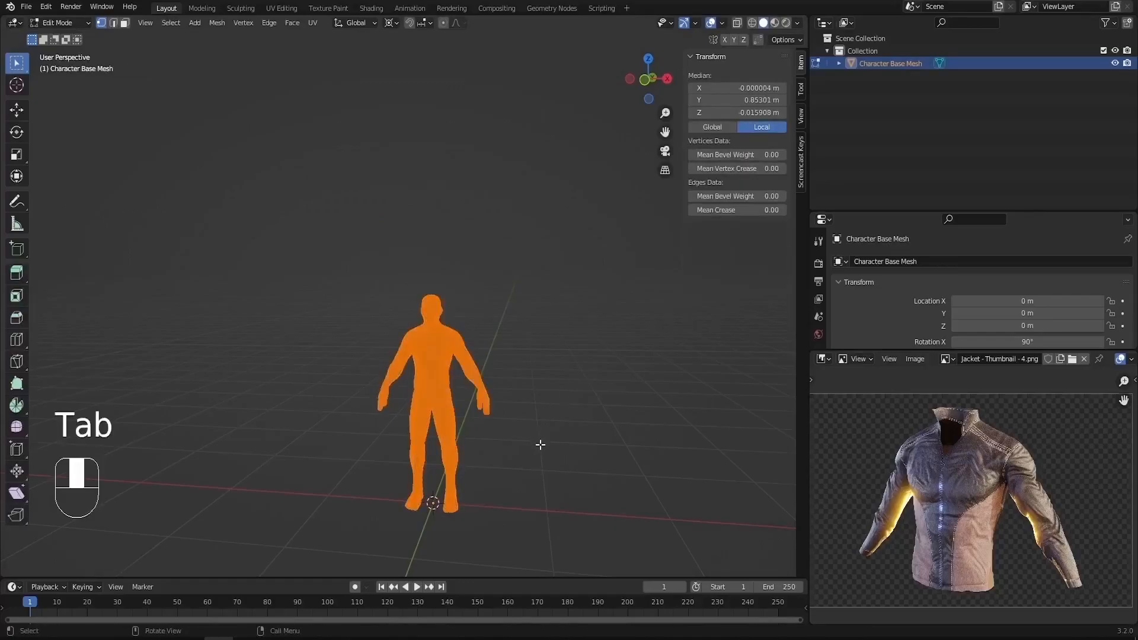
{"action": "key", "text": "s"}
{"action": "left_click", "coordinate": [555, 456]}
{"action": "key", "text": "Tab"}
{"action": "scroll", "coordinate": [425, 522], "scroll_direction": "up", "scroll_amount": 3}
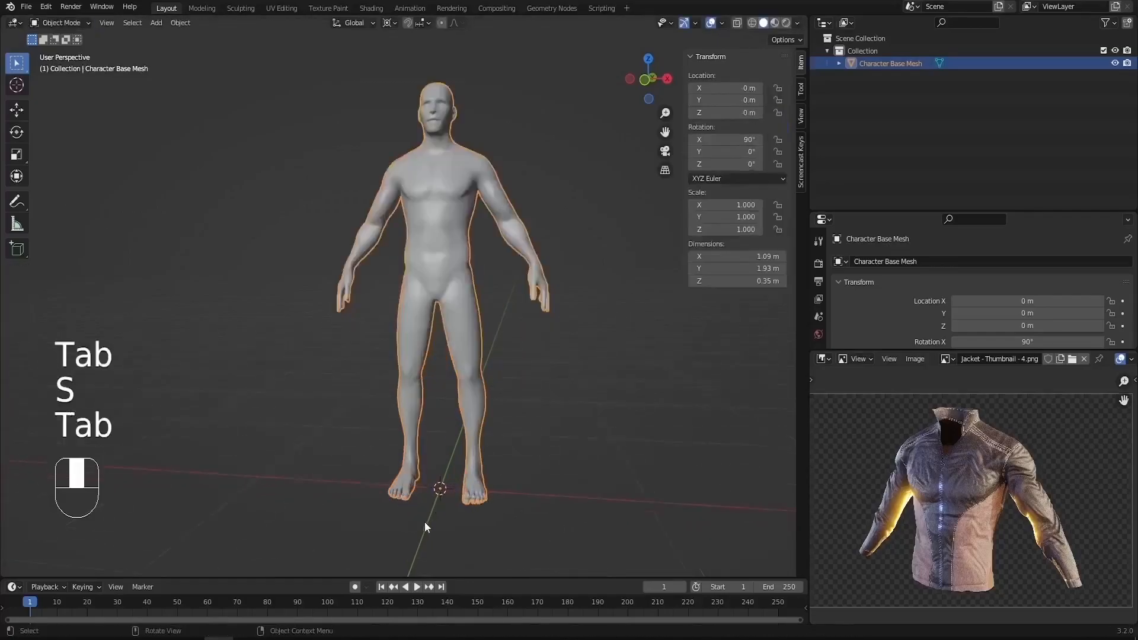
{"action": "middle_click_drag", "start_coordinate": [419, 409], "coordinate": [411, 425], "text": "shift"}
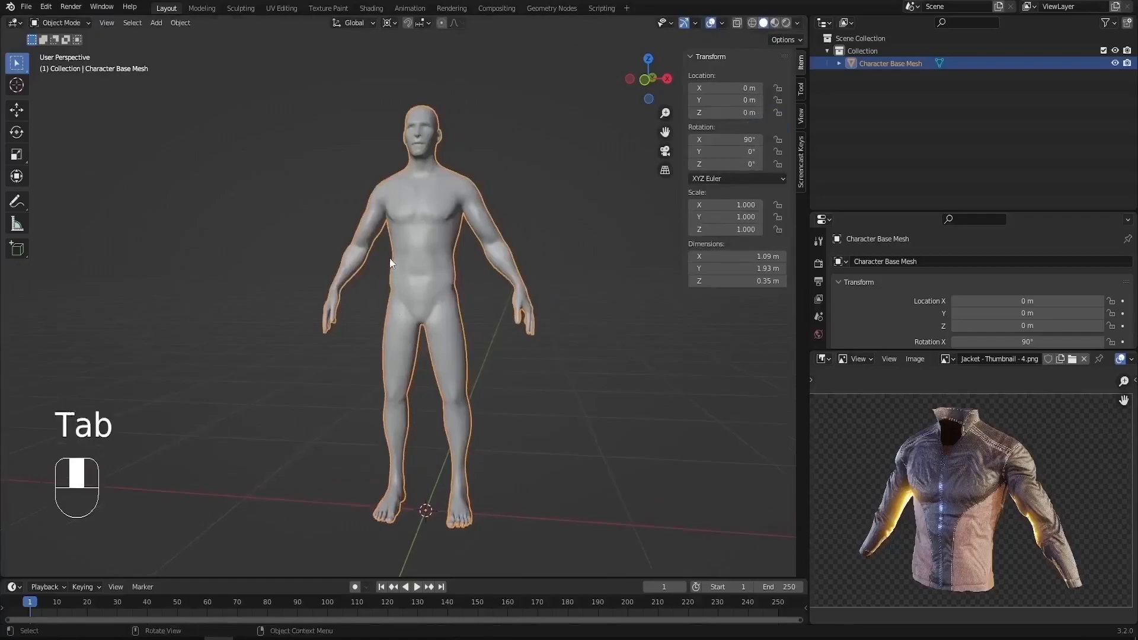
Step: Enter Edit Mode on the character in front view, deselect everything and switch the viewport to wireframe shading
{"action": "left_click", "coordinate": [382, 244]}
{"action": "left_click", "coordinate": [450, 301]}
{"action": "key", "text": "Tab"}
{"action": "middle_click_drag", "start_coordinate": [452, 276], "coordinate": [467, 272]}
{"action": "key", "text": "KP_1"}
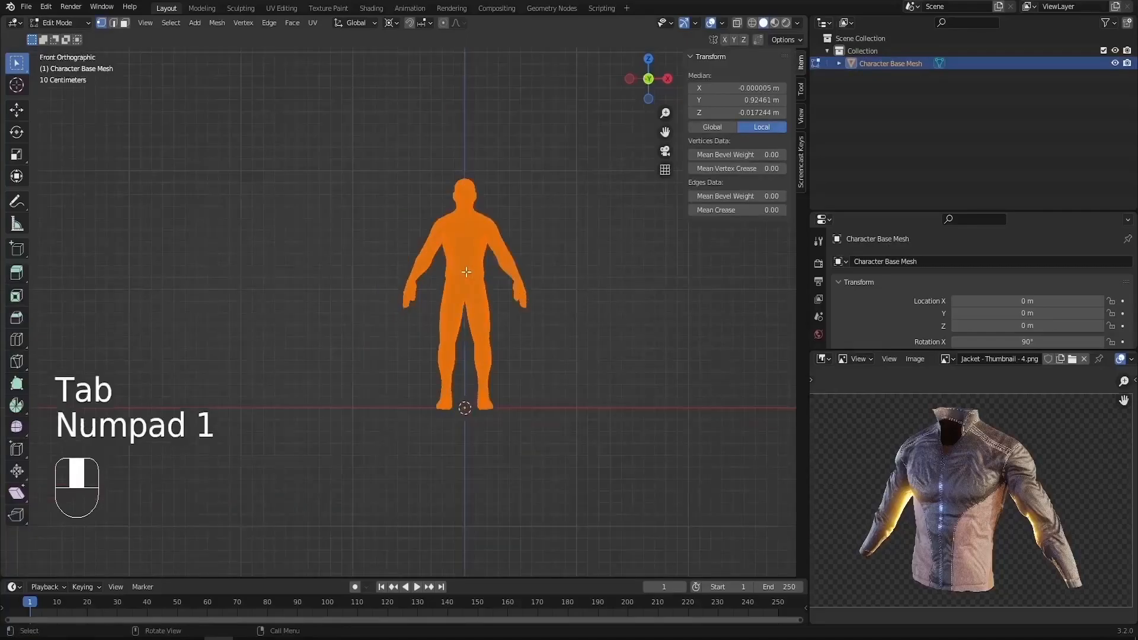
{"action": "scroll", "coordinate": [466, 272], "scroll_direction": "up", "scroll_amount": 5}
{"action": "key", "text": "alt+a"}
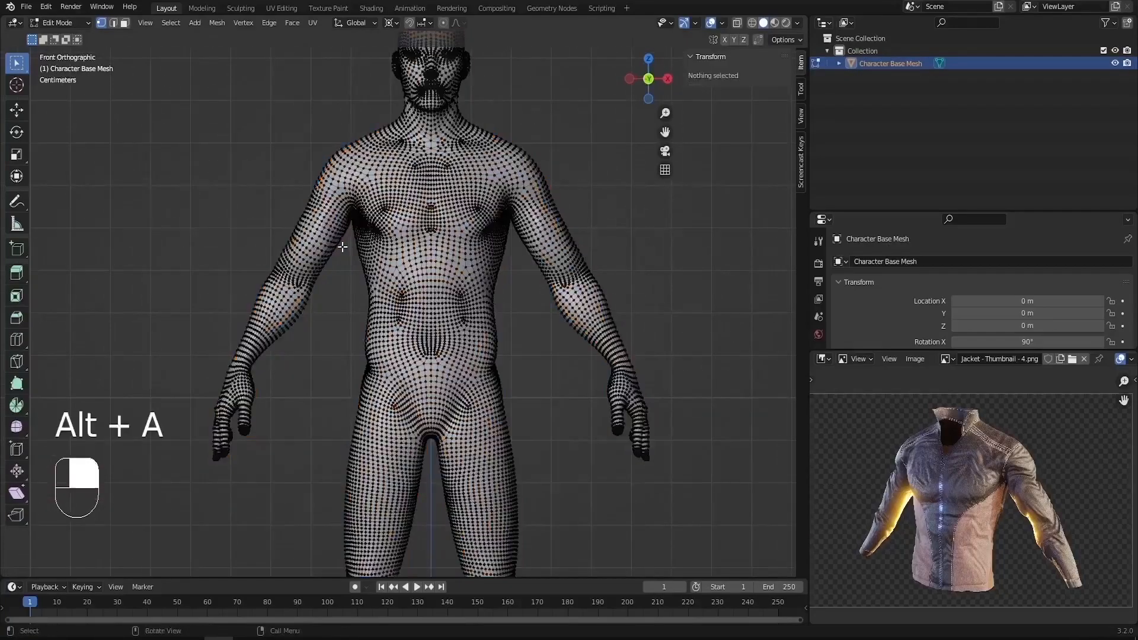
{"action": "key", "text": "z"}
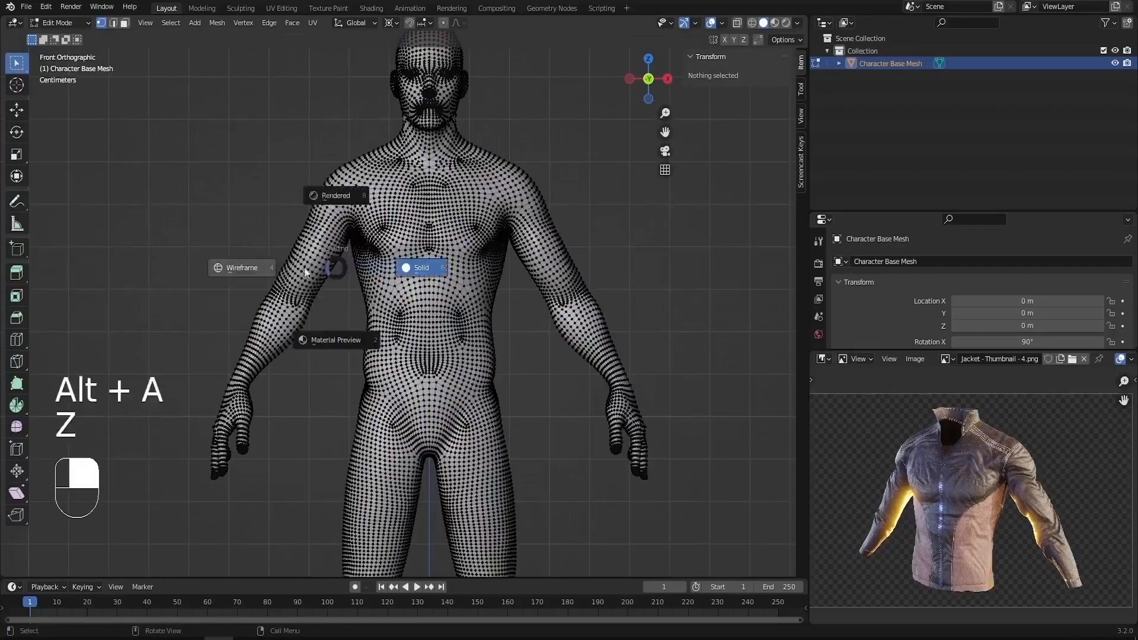
{"action": "left_click", "coordinate": [255, 267]}
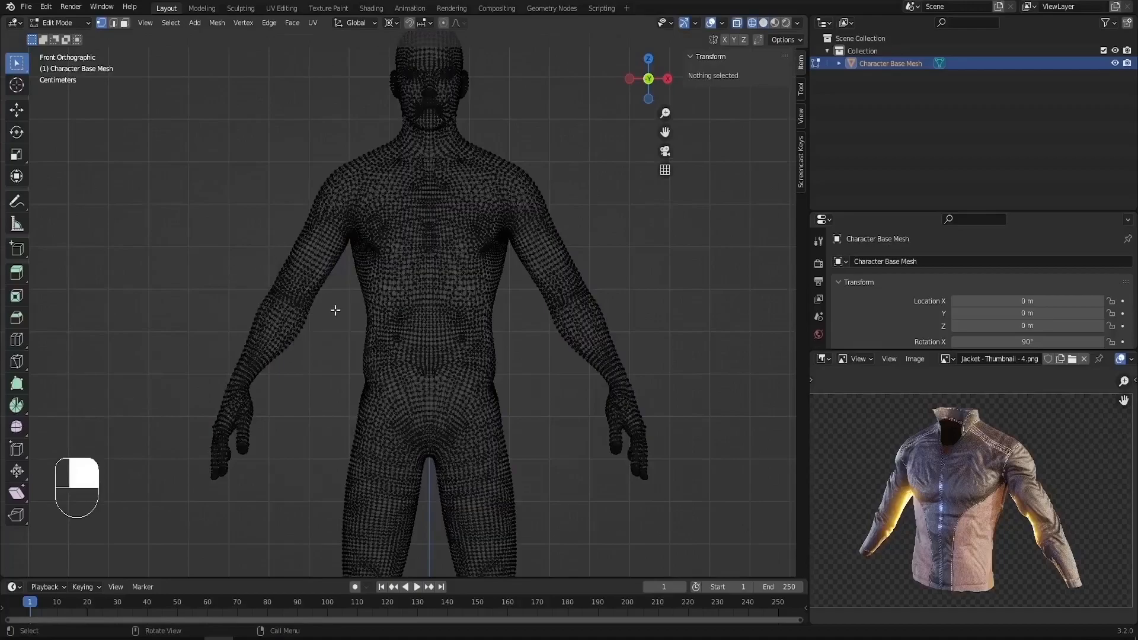
Step: Box-select the torso and arms from the base of the neck to the wrists, extending the torso selection down over the hips
{"action": "key", "text": "b"}
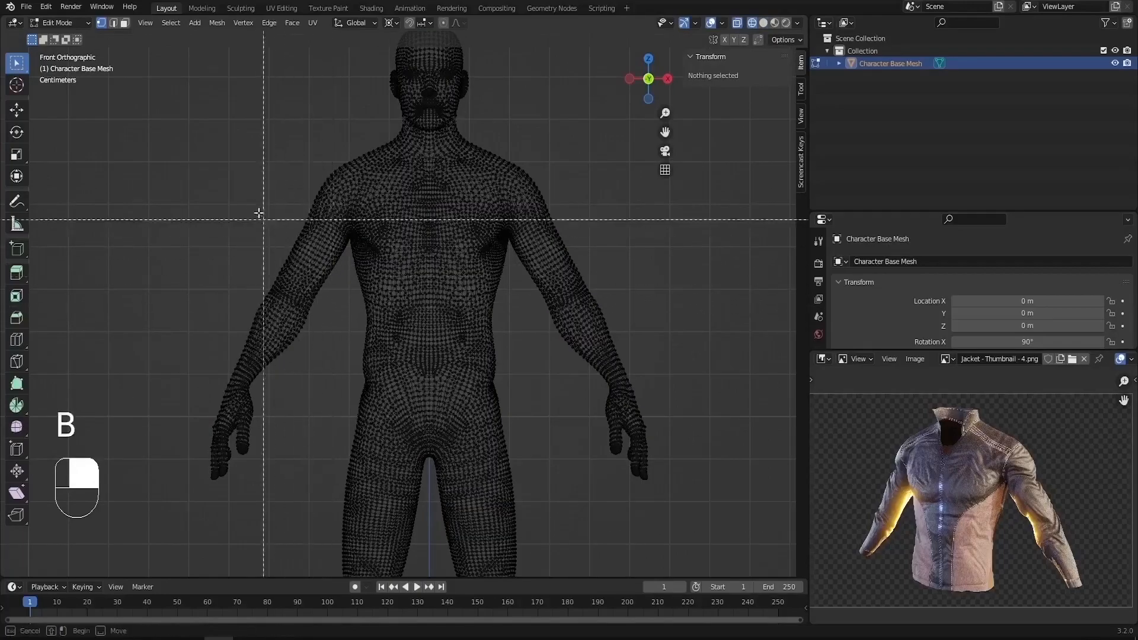
{"action": "left_click_drag", "start_coordinate": [194, 145], "coordinate": [721, 388]}
{"action": "scroll", "coordinate": [478, 411], "scroll_direction": "up", "scroll_amount": 3}
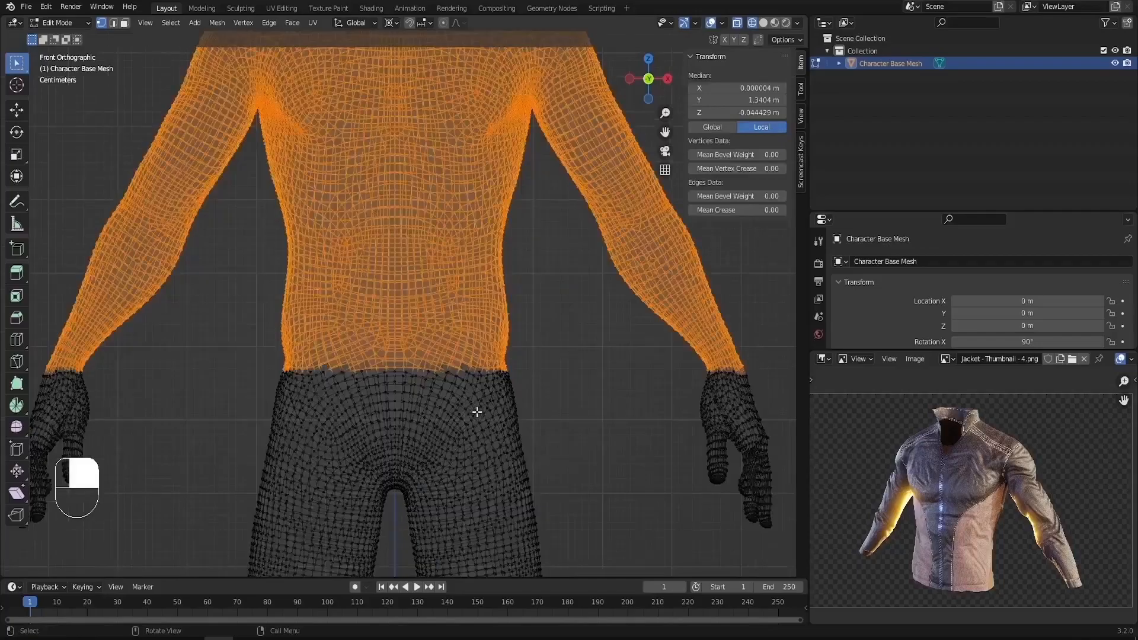
{"action": "key", "text": "b"}
{"action": "left_click_drag", "start_coordinate": [245, 341], "coordinate": [541, 395]}
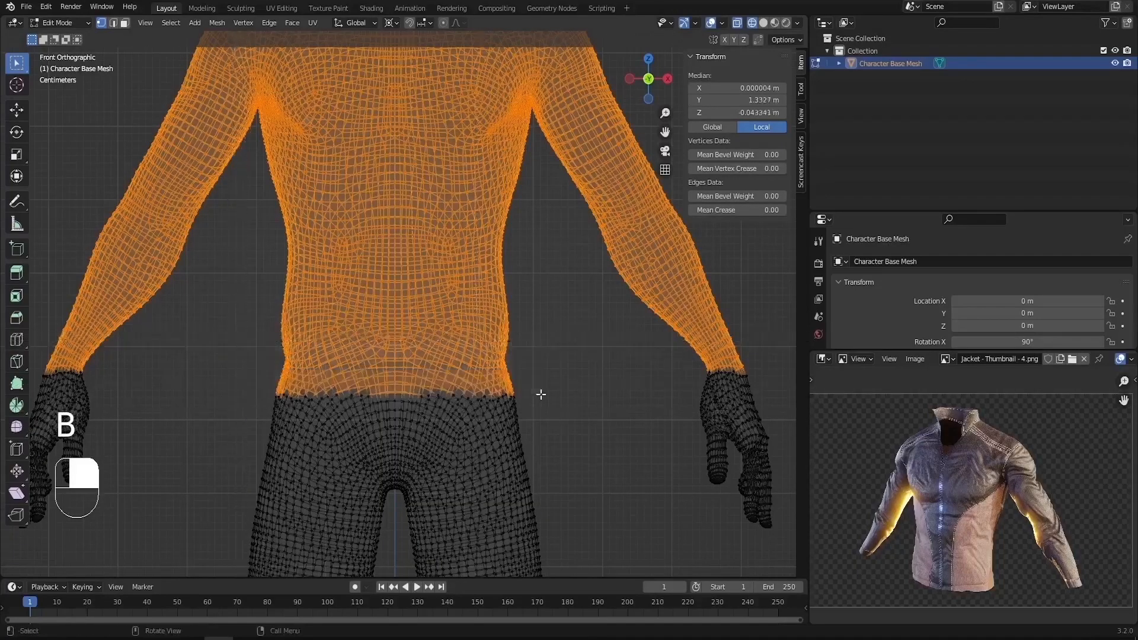
Step: Switch to face selection and deselect the jagged face loops at one wrist so the sleeve selection ends on a clean loop
{"action": "left_click", "coordinate": [126, 25], "text": "shift"}
{"action": "scroll", "coordinate": [393, 422], "scroll_direction": "down", "scroll_amount": 2}
{"action": "middle_click_drag", "start_coordinate": [501, 415], "coordinate": [442, 380]}
{"action": "key", "text": "KP_Decimal"}
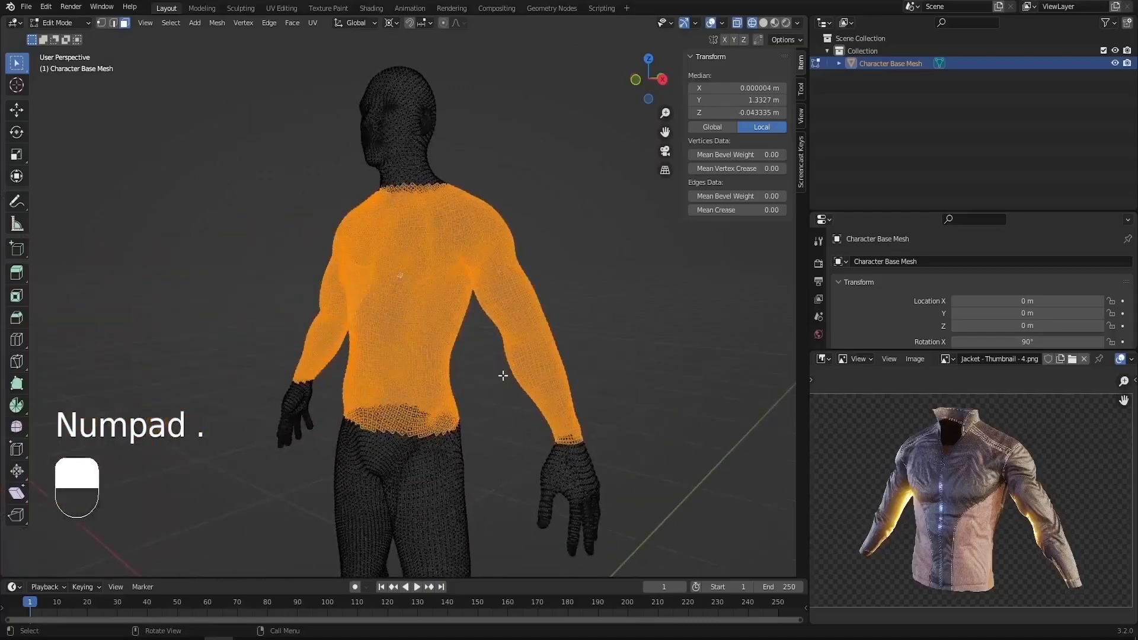
{"action": "scroll", "coordinate": [591, 435], "scroll_direction": "up", "scroll_amount": 4}
{"action": "middle_click_drag", "start_coordinate": [592, 434], "coordinate": [580, 417]}
{"action": "scroll", "coordinate": [598, 374], "scroll_direction": "up", "scroll_amount": 3}
{"action": "middle_click_drag", "start_coordinate": [599, 376], "coordinate": [659, 404]}
{"action": "middle_click_drag", "start_coordinate": [747, 412], "coordinate": [511, 376], "text": "shift"}
{"action": "scroll", "coordinate": [427, 381], "scroll_direction": "up", "scroll_amount": 2}
{"action": "middle_click_drag", "start_coordinate": [724, 370], "coordinate": [592, 388], "text": "shift"}
{"action": "scroll", "coordinate": [587, 387], "scroll_direction": "up", "scroll_amount": 1}
{"action": "scroll", "coordinate": [593, 386], "scroll_direction": "up", "scroll_amount": 2}
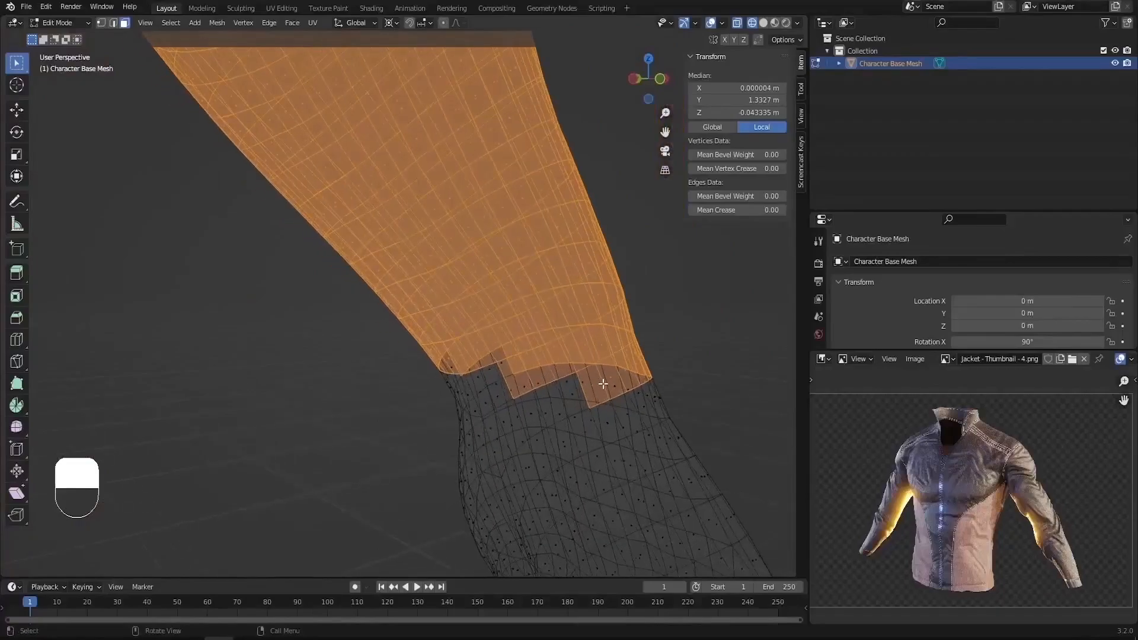
{"action": "scroll", "coordinate": [601, 385], "scroll_direction": "up", "scroll_amount": 1}
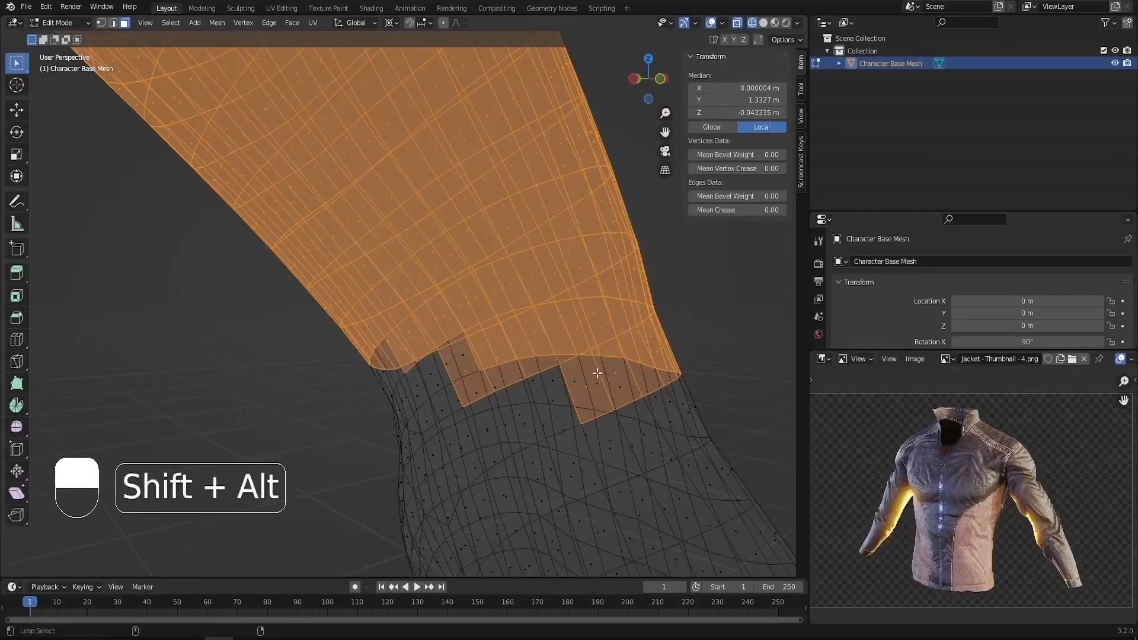
{"action": "left_click", "coordinate": [599, 368], "text": "alt+shift"}
{"action": "left_click", "coordinate": [586, 332], "text": "alt+shift"}
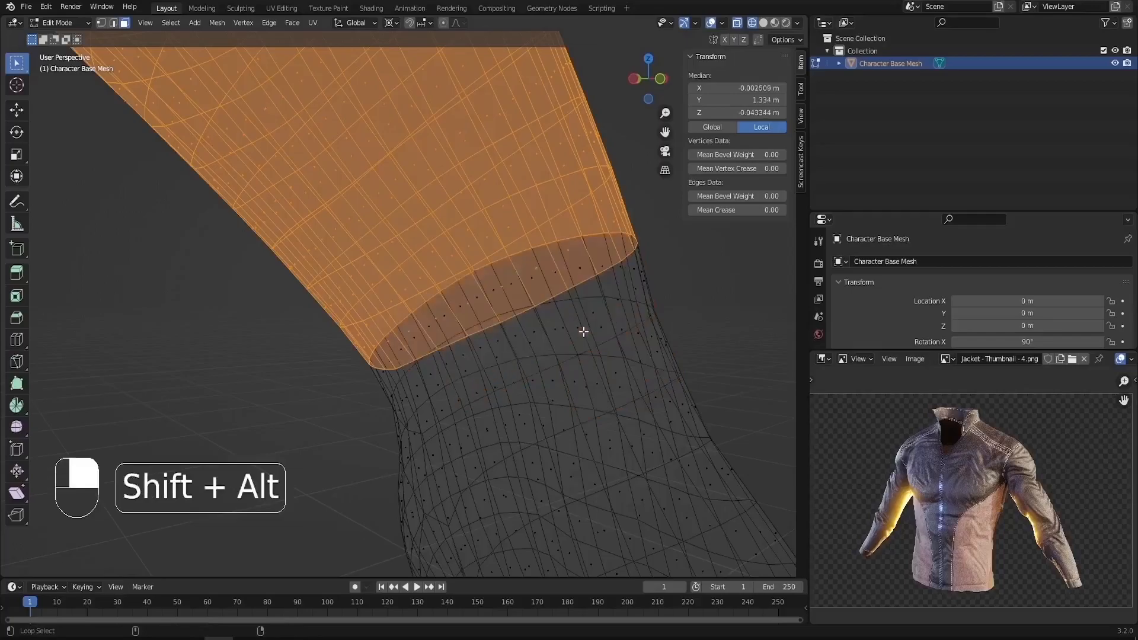
Step: Return to solid shading and add the next face loop at the same wrist to the selection
{"action": "scroll", "coordinate": [584, 335], "scroll_direction": "down", "scroll_amount": 5}
{"action": "key", "text": "z"}
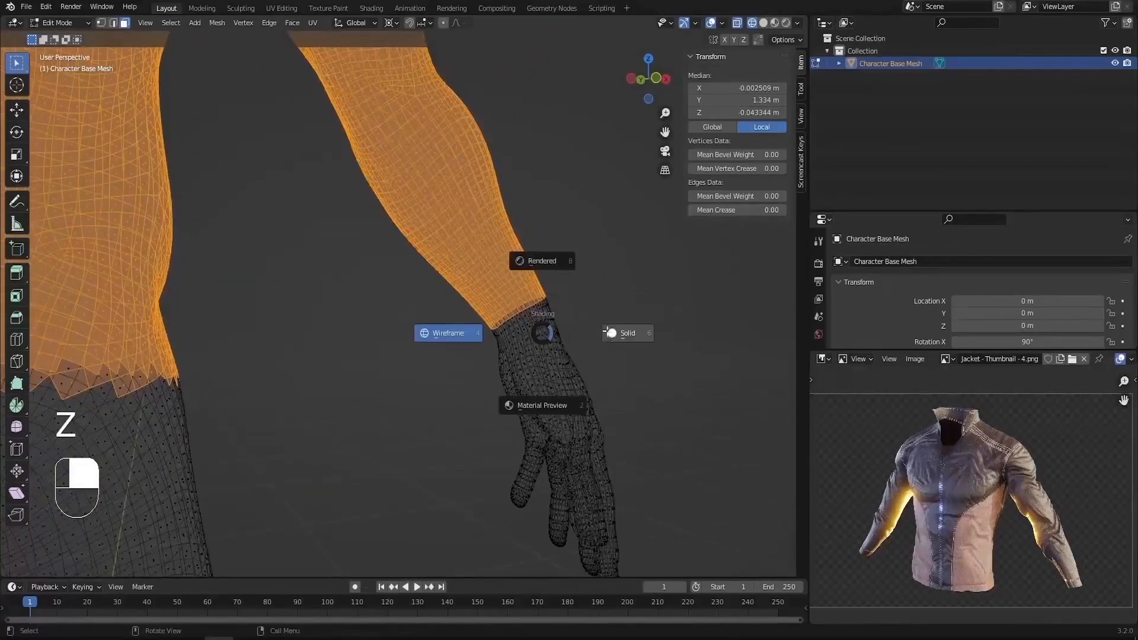
{"action": "left_click", "coordinate": [542, 333]}
{"action": "scroll", "coordinate": [493, 356], "scroll_direction": "up", "scroll_amount": 5}
{"action": "middle_click_drag", "start_coordinate": [512, 352], "coordinate": [552, 297]}
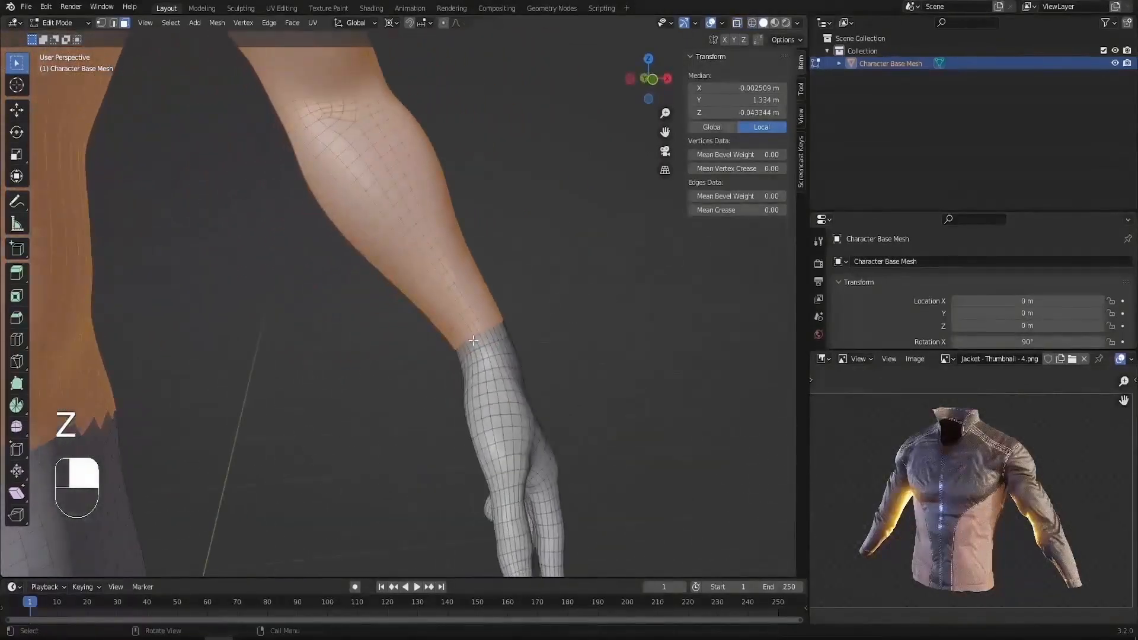
{"action": "scroll", "coordinate": [584, 249], "scroll_direction": "up", "scroll_amount": 5}
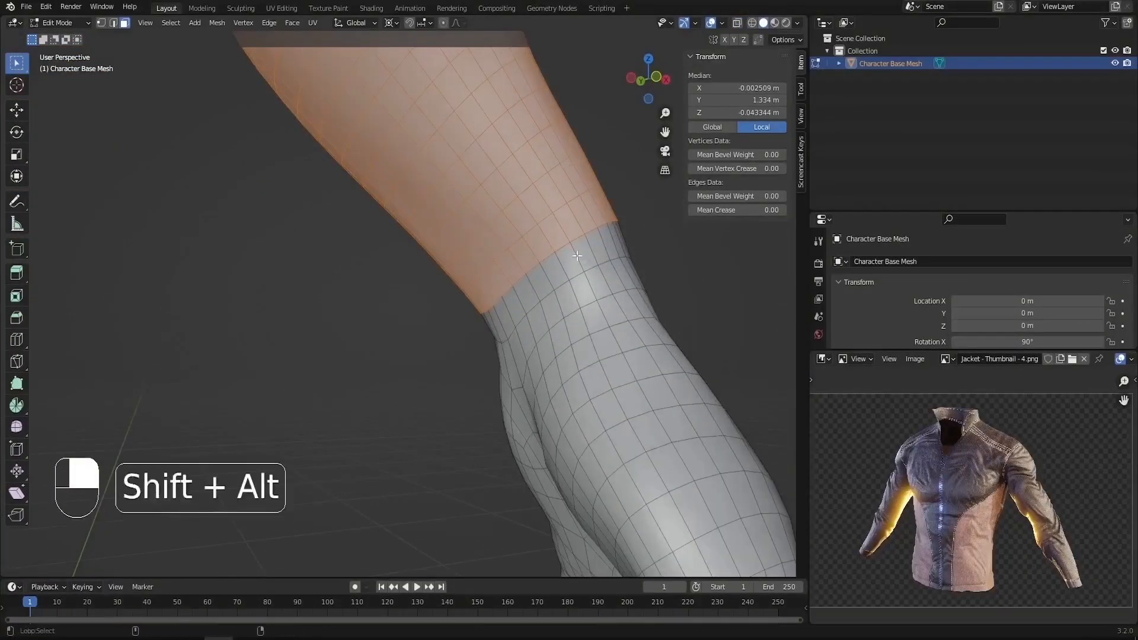
{"action": "left_click", "coordinate": [578, 254], "text": "alt+shift"}
Step: Add the partially selected face loops at the other wrist to even out the end of that sleeve selection
{"action": "scroll", "coordinate": [590, 273], "scroll_direction": "down", "scroll_amount": 8}
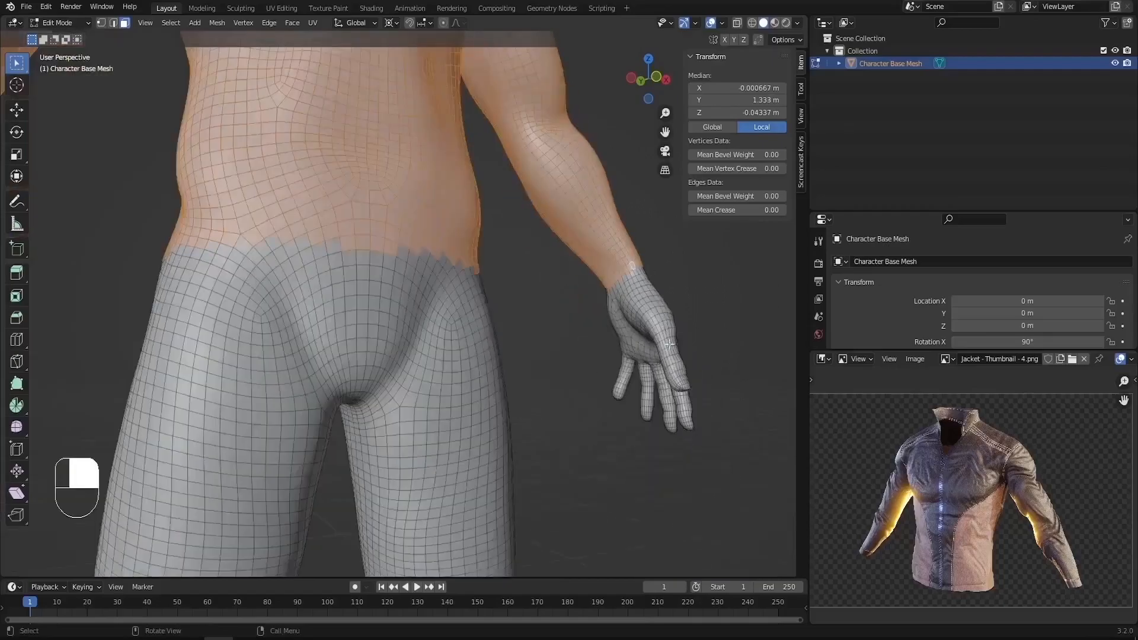
{"action": "scroll", "coordinate": [403, 341], "scroll_direction": "up", "scroll_amount": 8}
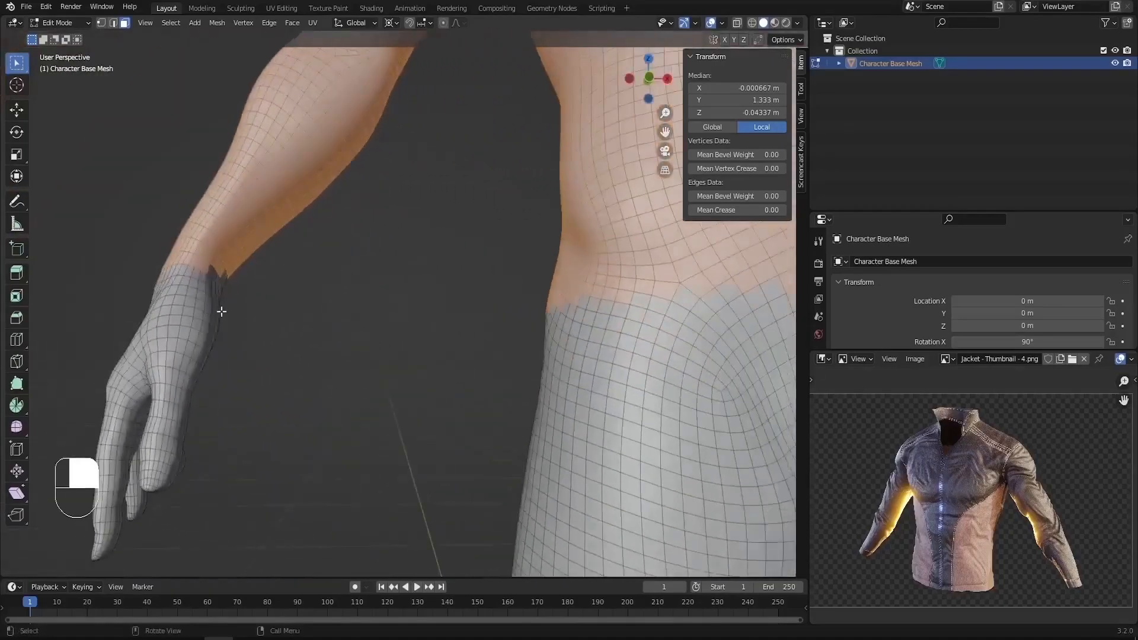
{"action": "scroll", "coordinate": [244, 267], "scroll_direction": "up", "scroll_amount": 5}
{"action": "scroll", "coordinate": [269, 269], "scroll_direction": "down", "scroll_amount": 3}
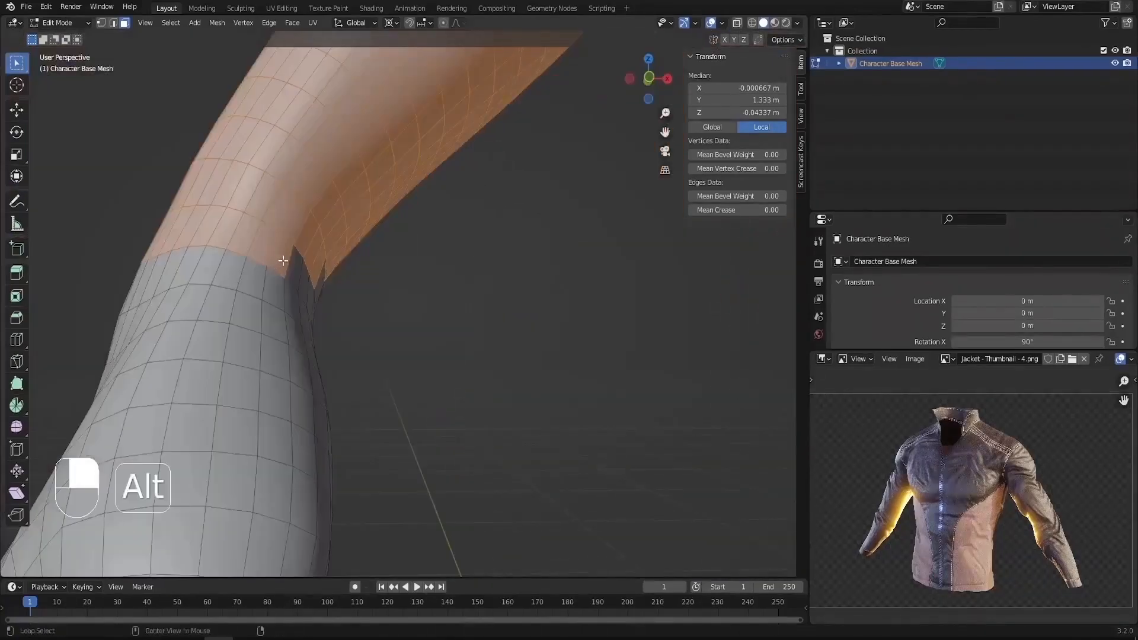
{"action": "left_click", "coordinate": [289, 260], "text": "alt+shift"}
{"action": "left_click", "coordinate": [288, 260], "text": "alt+shift"}
{"action": "left_click", "coordinate": [320, 267], "text": "alt+shift"}
{"action": "left_click", "coordinate": [320, 266], "text": "alt+shift"}
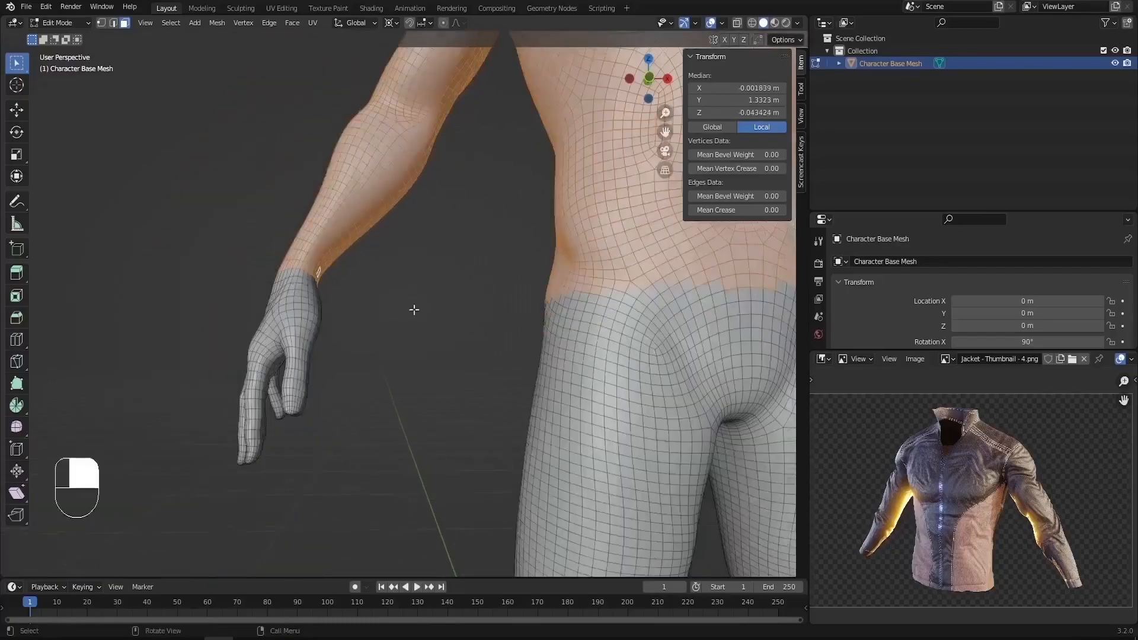
Step: Add the face loops around the base of the neck at the back to fill the jagged collar edge
{"action": "middle_click_drag", "start_coordinate": [386, 310], "coordinate": [456, 302]}
{"action": "middle_click_drag", "start_coordinate": [456, 301], "coordinate": [219, 373]}
{"action": "scroll", "coordinate": [341, 386], "scroll_direction": "up", "scroll_amount": 3}
{"action": "scroll", "coordinate": [219, 374], "scroll_direction": "down", "scroll_amount": 4}
{"action": "middle_click_drag", "start_coordinate": [358, 235], "coordinate": [358, 360], "text": "shift"}
{"action": "scroll", "coordinate": [418, 255], "scroll_direction": "up", "scroll_amount": 4}
{"action": "middle_click_drag", "start_coordinate": [434, 264], "coordinate": [291, 299]}
{"action": "middle_click_drag", "start_coordinate": [291, 300], "coordinate": [388, 279], "text": "shift"}
{"action": "scroll", "coordinate": [315, 278], "scroll_direction": "up", "scroll_amount": 3}
{"action": "middle_click_drag", "start_coordinate": [283, 305], "coordinate": [302, 314]}
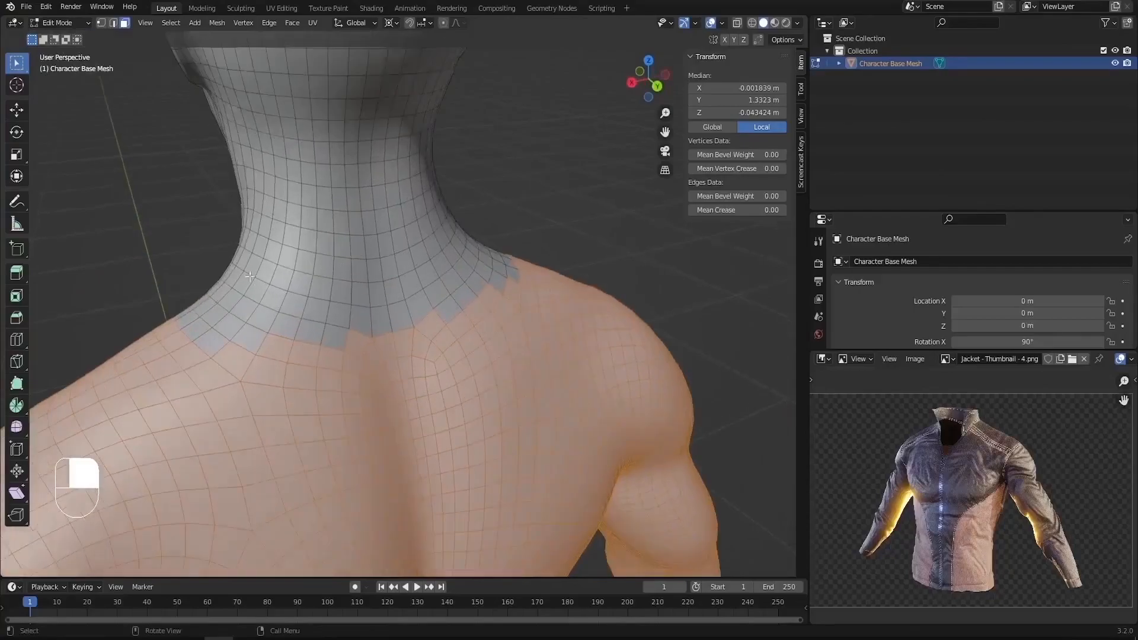
{"action": "scroll", "coordinate": [319, 311], "scroll_direction": "up", "scroll_amount": 2}
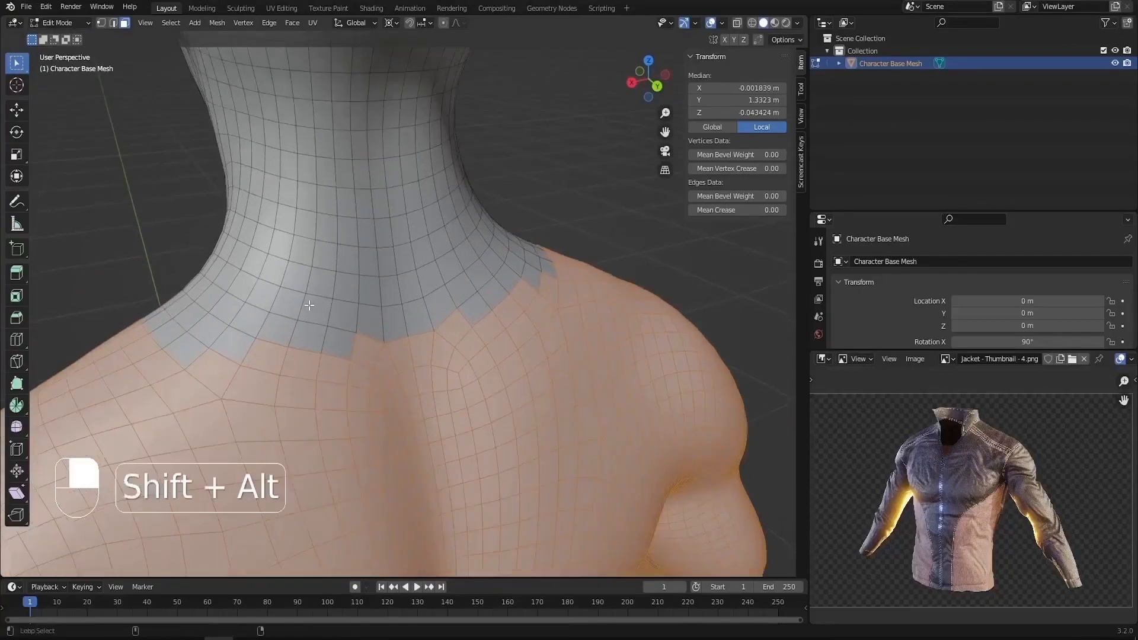
{"action": "left_click", "coordinate": [306, 306], "text": "alt+shift"}
{"action": "left_click", "coordinate": [292, 332], "text": "alt+shift"}
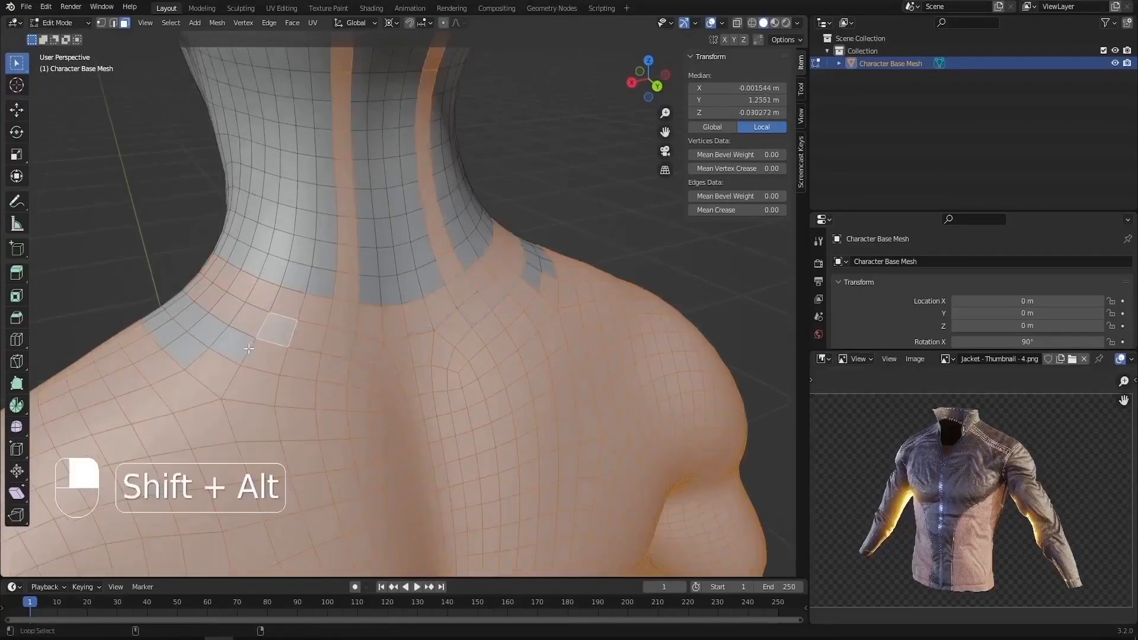
{"action": "left_click", "coordinate": [169, 338], "text": "alt+shift"}
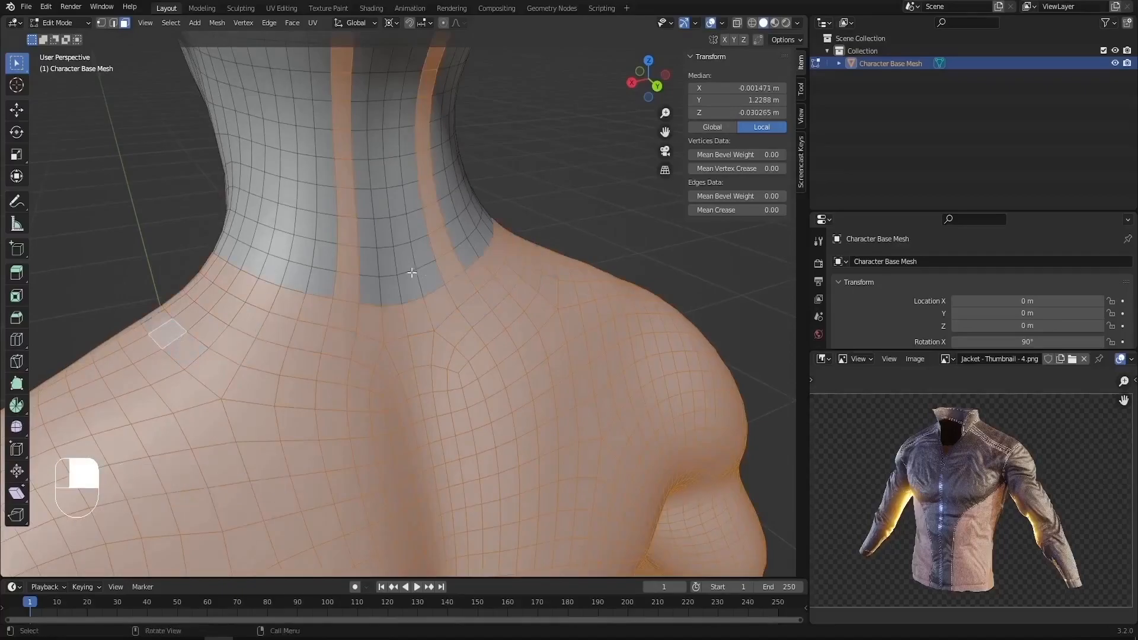
Step: Circle-deselect faces at the front of the neck and throat to shape a V-shaped neckline
{"action": "middle_click_drag", "start_coordinate": [329, 167], "coordinate": [455, 255]}
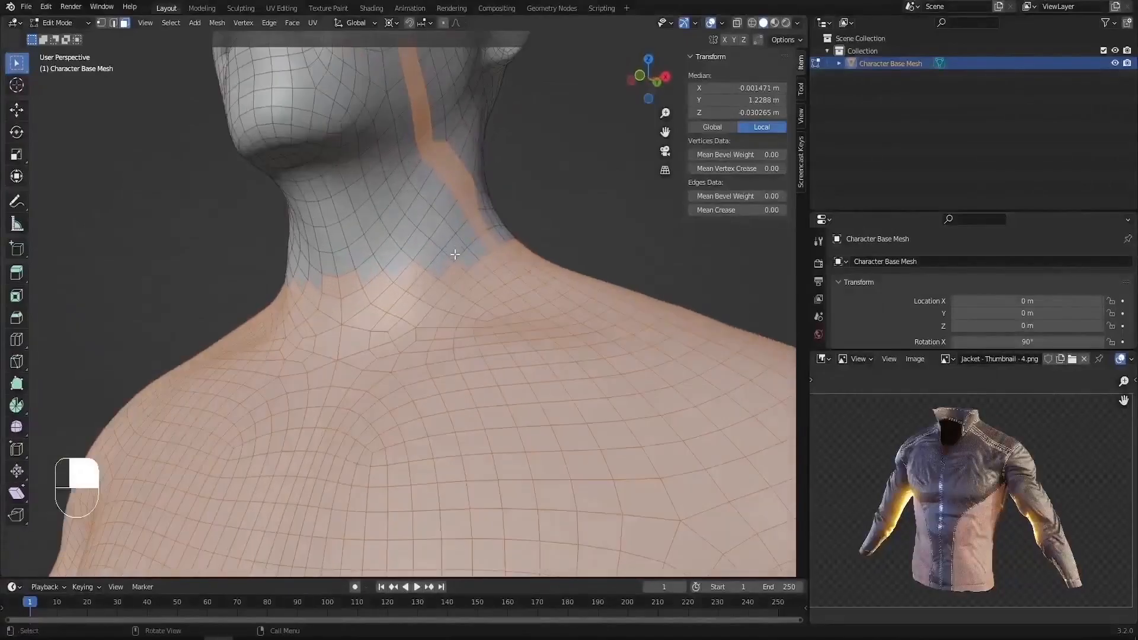
{"action": "key", "text": "c"}
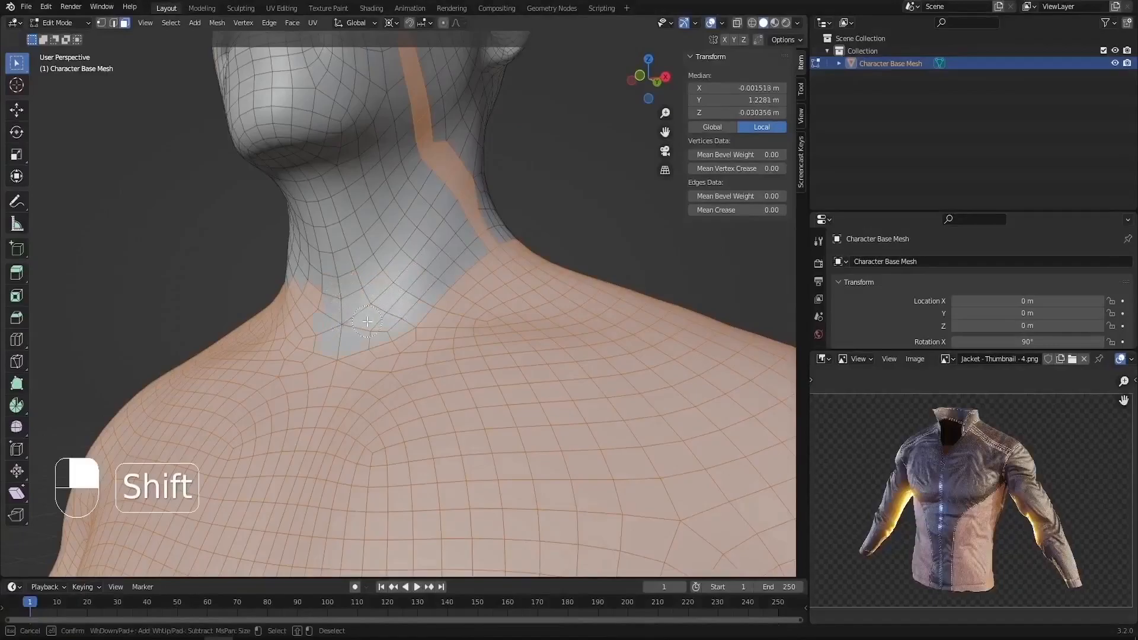
{"action": "middle_click_drag", "start_coordinate": [367, 322], "coordinate": [486, 358]}
{"action": "right_click", "coordinate": [435, 307]}
{"action": "scroll", "coordinate": [435, 307], "scroll_direction": "down", "scroll_amount": 5}
{"action": "mouse_move", "coordinate": [435, 306]}
{"action": "middle_mouse_down"}
{"action": "mouse_move", "coordinate": [403, 310]}
{"action": "mouse_move", "coordinate": [431, 355]}
{"action": "mouse_move", "coordinate": [429, 315]}
{"action": "middle_mouse_up"}
{"action": "scroll", "coordinate": [415, 320], "scroll_direction": "up", "scroll_amount": 2}
{"action": "scroll", "coordinate": [434, 367], "scroll_direction": "up", "scroll_amount": 1}
{"action": "mouse_move", "coordinate": [341, 255]}
{"action": "middle_mouse_down"}
{"action": "mouse_move", "coordinate": [383, 295]}
{"action": "mouse_move", "coordinate": [388, 287]}
{"action": "middle_mouse_up"}
{"action": "key", "text": "c"}
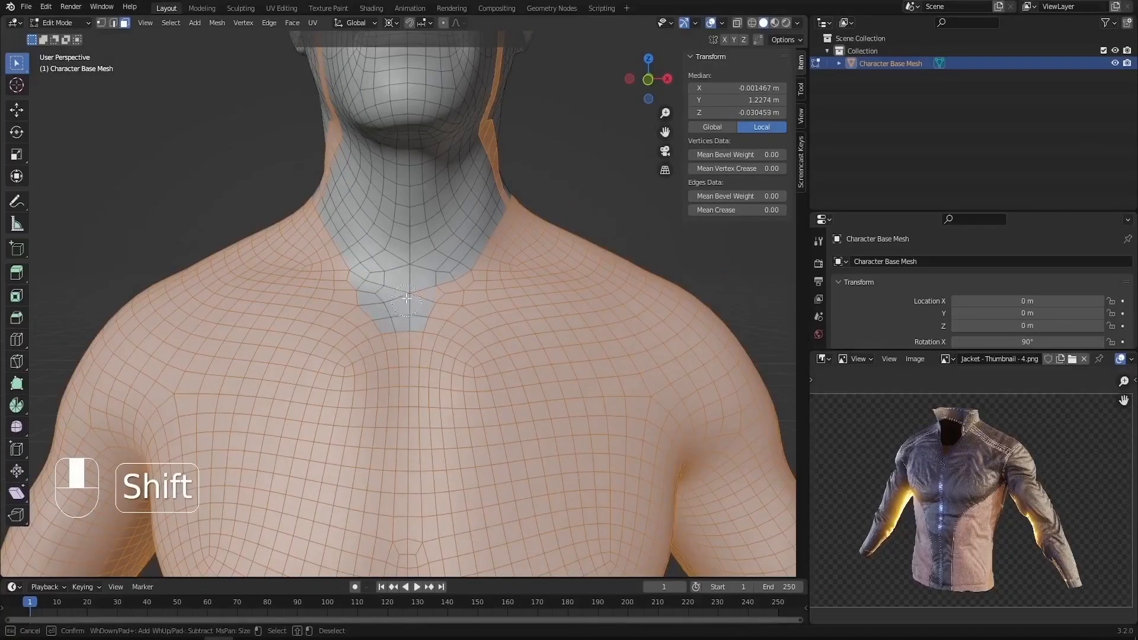
{"action": "key", "text": "Escape"}
Step: Circle-deselect the stray face strips running over the face and the sides of the neck and head
{"action": "scroll", "coordinate": [409, 377], "scroll_direction": "down", "scroll_amount": 6}
{"action": "middle_click_drag", "start_coordinate": [410, 376], "coordinate": [356, 263]}
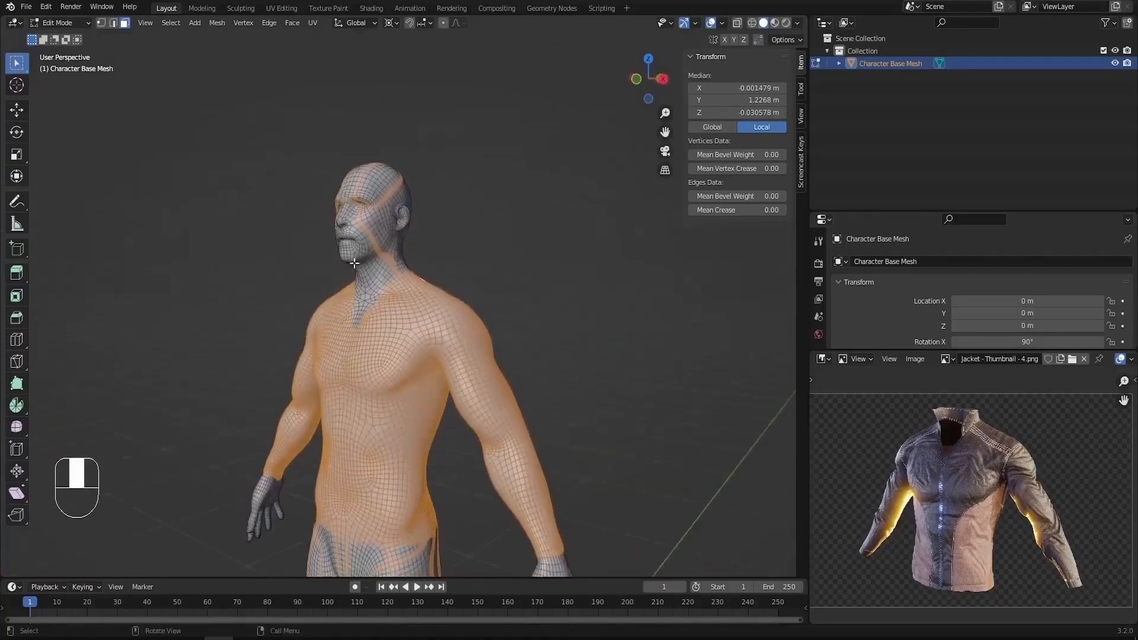
{"action": "scroll", "coordinate": [368, 253], "scroll_direction": "up", "scroll_amount": 7}
{"action": "key", "text": "c"}
{"action": "mouse_move", "coordinate": [385, 265]}
{"action": "left_mouse_down", "text": "shift"}
{"action": "mouse_move", "coordinate": [428, 302]}
{"action": "mouse_move", "coordinate": [291, 107]}
{"action": "mouse_move", "coordinate": [363, 68]}
{"action": "left_mouse_up", "text": "shift"}
{"action": "key", "text": "Escape"}
{"action": "middle_click_drag", "start_coordinate": [267, 278], "coordinate": [460, 289]}
{"action": "key", "text": "c"}
{"action": "mouse_move", "coordinate": [510, 267]}
{"action": "left_mouse_down", "text": "shift"}
{"action": "mouse_move", "coordinate": [465, 296]}
{"action": "mouse_move", "coordinate": [552, 125]}
{"action": "left_mouse_up", "text": "shift"}
{"action": "key", "text": "Escape"}
Step: Switch to wireframe shading and circle-deselect the remaining stray strips on the back of the head
{"action": "scroll", "coordinate": [474, 185], "scroll_direction": "down", "scroll_amount": 6}
{"action": "mouse_move", "coordinate": [261, 190]}
{"action": "middle_mouse_down"}
{"action": "mouse_move", "coordinate": [357, 219]}
{"action": "mouse_move", "coordinate": [420, 326]}
{"action": "middle_mouse_up"}
{"action": "scroll", "coordinate": [413, 327], "scroll_direction": "up", "scroll_amount": 5}
{"action": "key", "text": "c"}
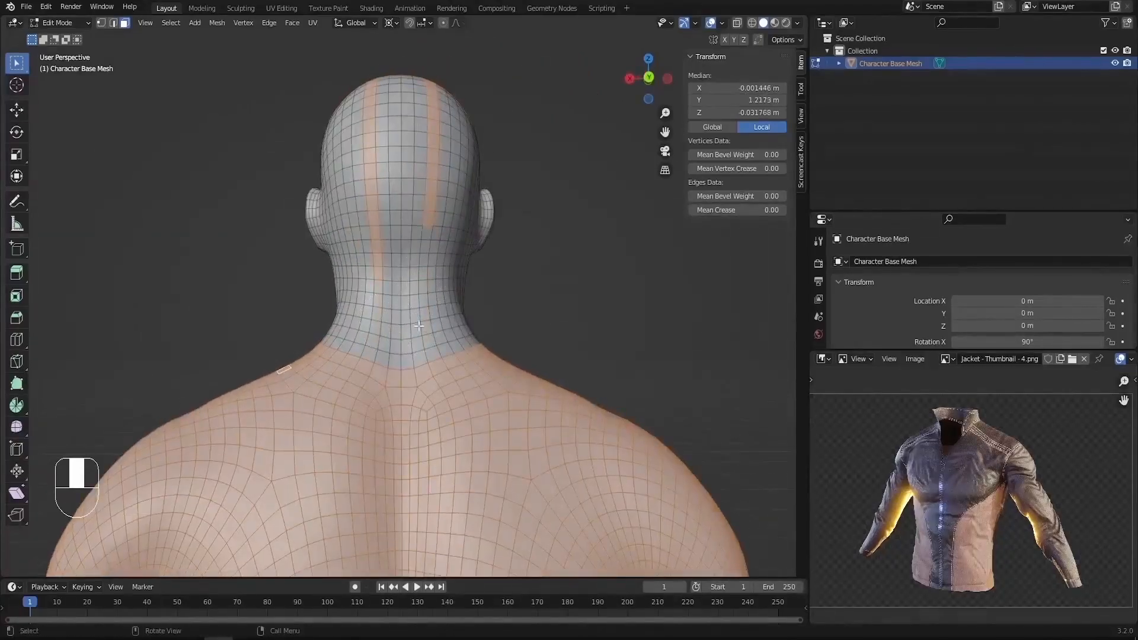
{"action": "key", "text": "z"}
{"action": "left_click", "coordinate": [427, 327]}
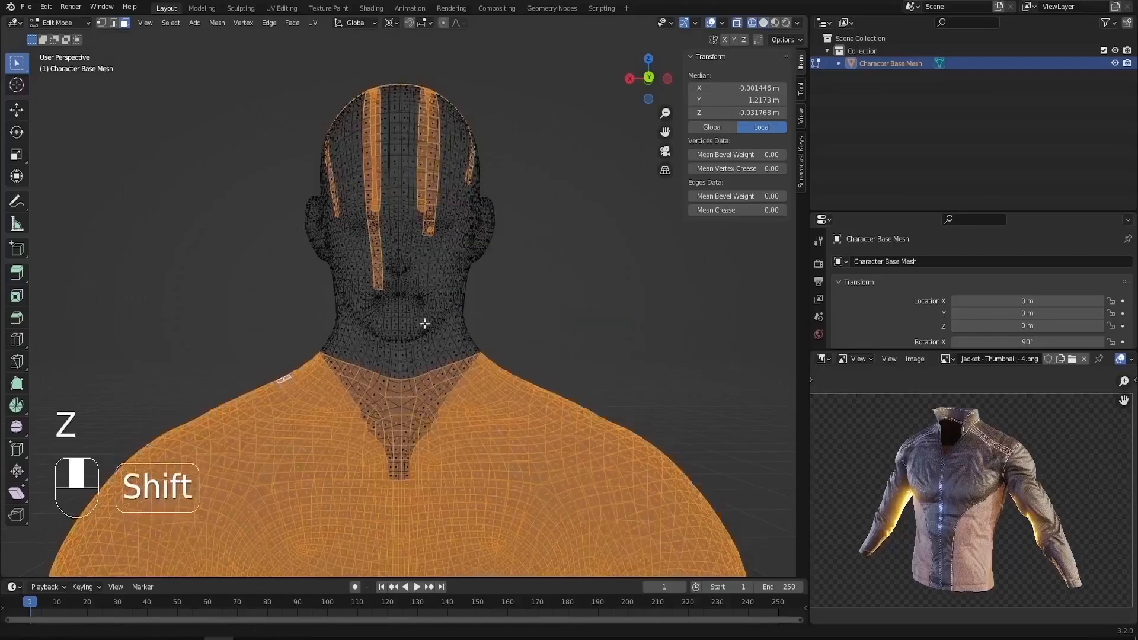
{"action": "key", "text": "c"}
{"action": "mouse_move", "coordinate": [368, 280]}
{"action": "left_mouse_down", "text": "shift"}
{"action": "mouse_move", "coordinate": [318, 107]}
{"action": "mouse_move", "coordinate": [445, 167]}
{"action": "mouse_move", "coordinate": [432, 132]}
{"action": "left_mouse_up", "text": "shift"}
{"action": "key", "text": "Escape"}
Step: Circle-deselect the stray face loops running down the legs below the jacket's hem
{"action": "scroll", "coordinate": [409, 161], "scroll_direction": "down", "scroll_amount": 9}
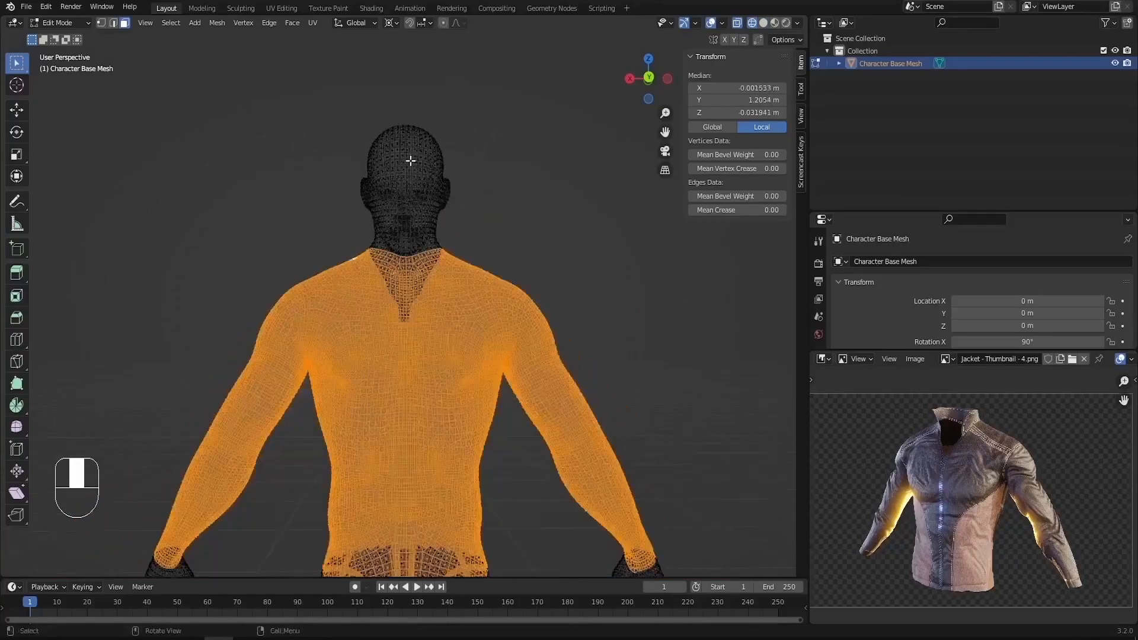
{"action": "key", "text": "KP_1"}
{"action": "scroll", "coordinate": [396, 336], "scroll_direction": "up", "scroll_amount": 6}
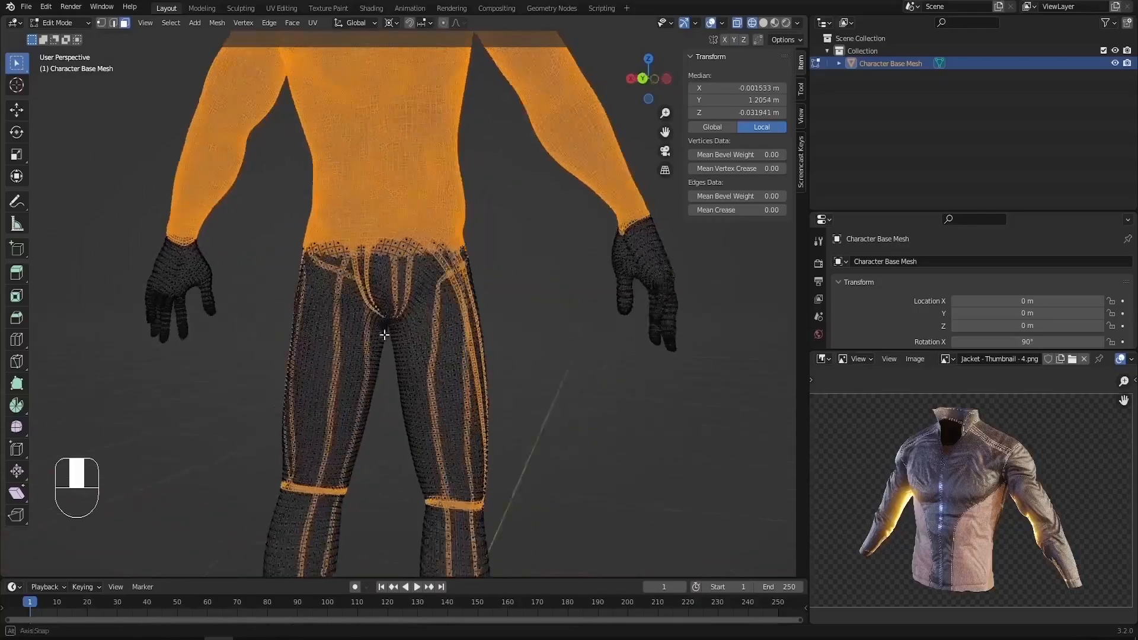
{"action": "key", "text": "c"}
{"action": "mouse_move", "coordinate": [376, 348]}
{"action": "left_mouse_down", "text": "shift"}
{"action": "mouse_move", "coordinate": [358, 297]}
{"action": "mouse_move", "coordinate": [526, 292]}
{"action": "mouse_move", "coordinate": [536, 311]}
{"action": "mouse_move", "coordinate": [374, 368]}
{"action": "mouse_move", "coordinate": [433, 352]}
{"action": "left_mouse_up", "text": "shift"}
{"action": "key", "text": "Escape"}
{"action": "scroll", "coordinate": [433, 351], "scroll_direction": "down", "scroll_amount": 8}
{"action": "scroll", "coordinate": [437, 469], "scroll_direction": "up", "scroll_amount": 7}
{"action": "key", "text": "c"}
{"action": "mouse_move", "coordinate": [414, 200]}
{"action": "left_mouse_down", "text": "shift"}
{"action": "mouse_move", "coordinate": [377, 427]}
{"action": "mouse_move", "coordinate": [521, 249]}
{"action": "left_mouse_up", "text": "shift"}
{"action": "right_click", "coordinate": [522, 249]}
{"action": "scroll", "coordinate": [439, 452], "scroll_direction": "down", "scroll_amount": 7}
Step: Duplicate the selected torso and arm faces in place, separate the copy into its own object, and return to Object Mode
{"action": "scroll", "coordinate": [446, 282], "scroll_direction": "up", "scroll_amount": 6}
{"action": "middle_click_drag", "start_coordinate": [445, 281], "coordinate": [416, 316]}
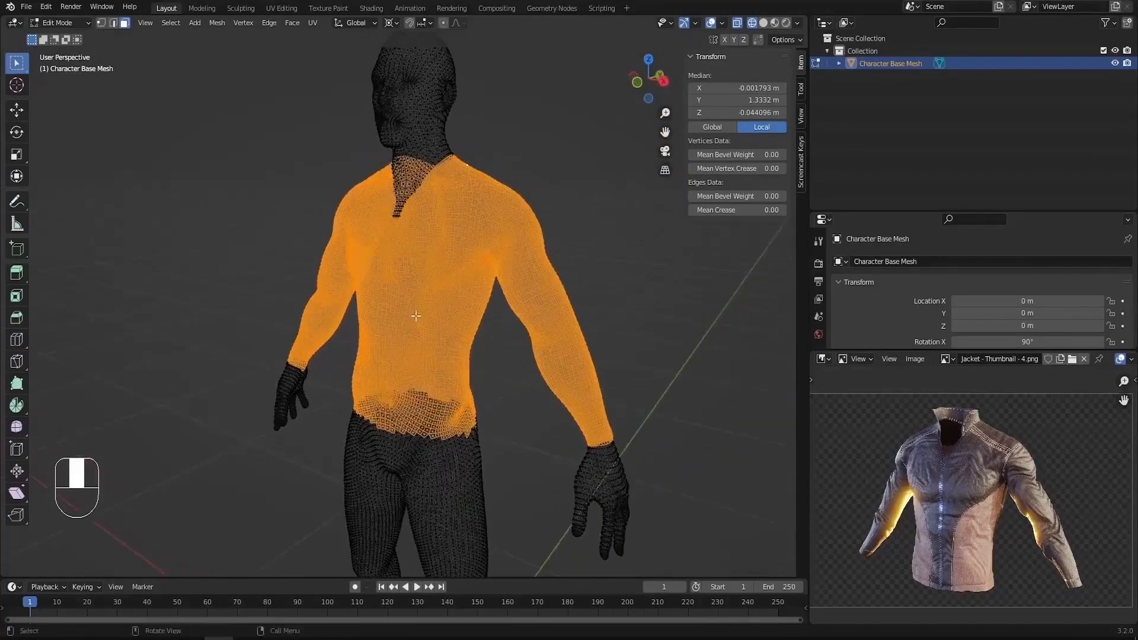
{"action": "key", "text": "shift+d"}
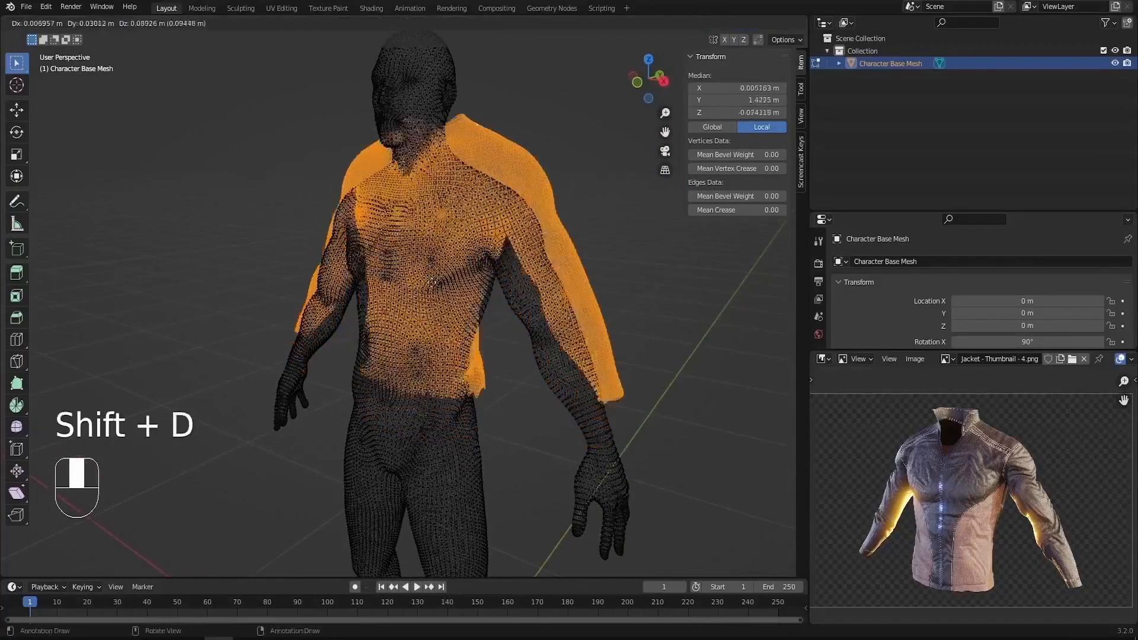
{"action": "right_click", "coordinate": [443, 322]}
{"action": "key", "text": "p"}
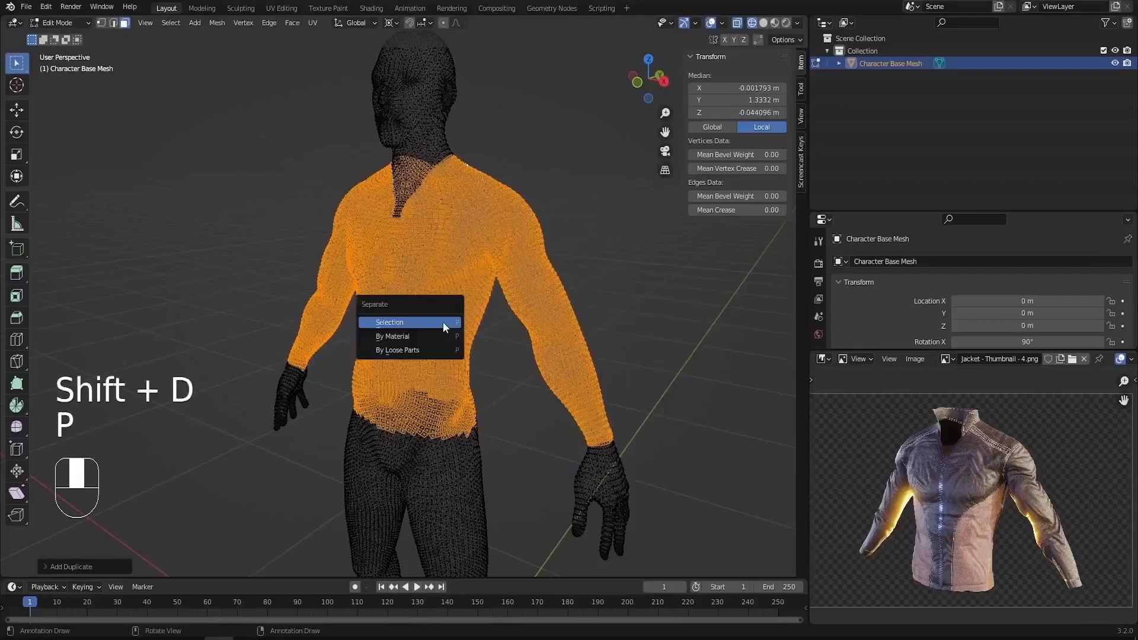
{"action": "left_click", "coordinate": [442, 322]}
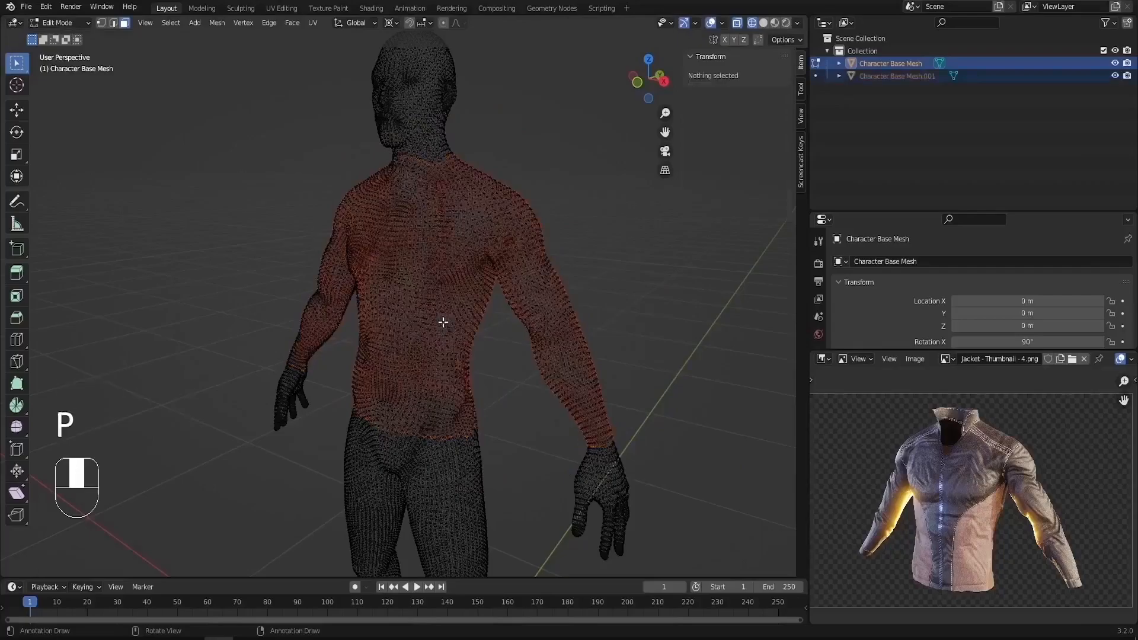
{"action": "key", "text": "Tab"}
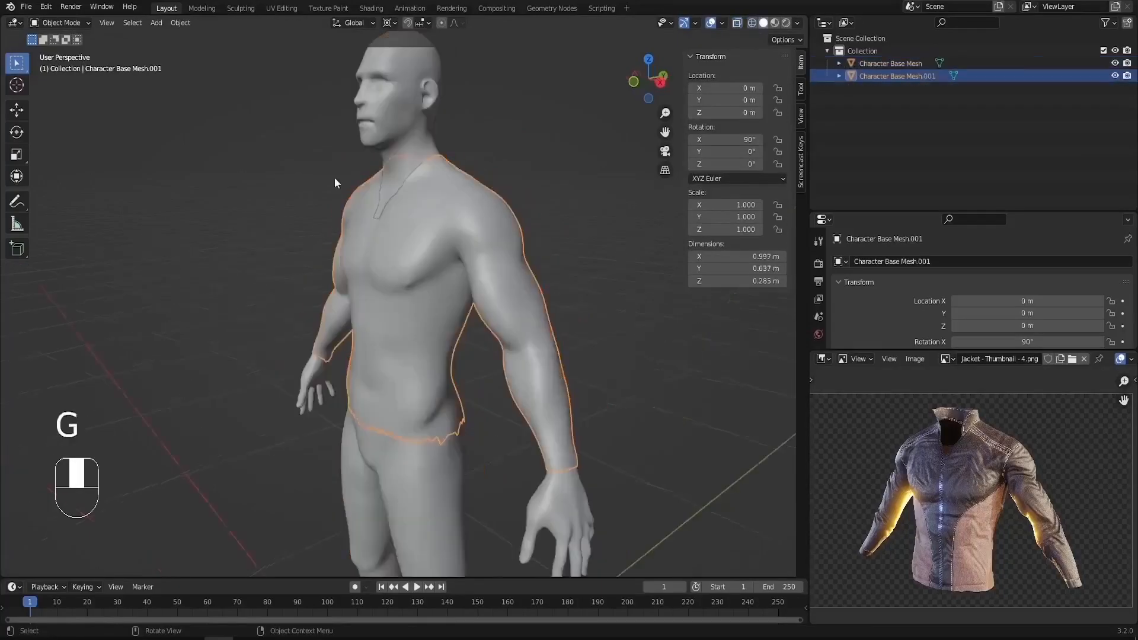
Step: Hide the original character base mesh so only the separated jacket piece is displayed
{"action": "middle_click_drag", "start_coordinate": [334, 177], "coordinate": [469, 120]}
{"action": "middle_click_drag", "start_coordinate": [445, 159], "coordinate": [421, 133], "text": "shift"}
{"action": "left_click", "coordinate": [421, 130]}
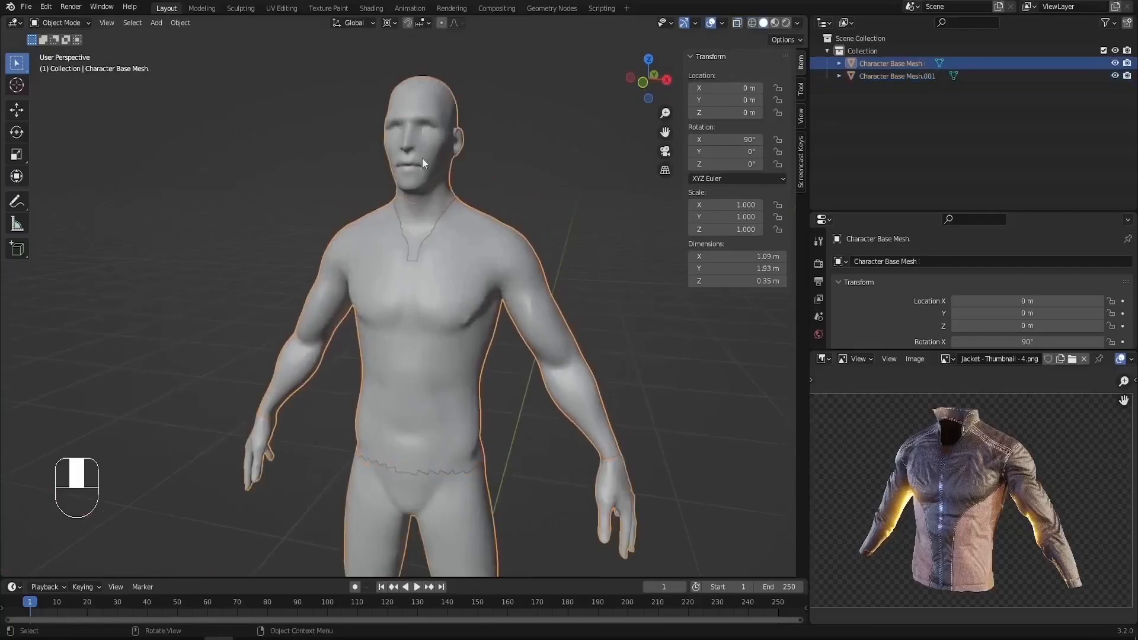
{"action": "key", "text": "h"}
{"action": "middle_click_drag", "start_coordinate": [427, 182], "coordinate": [444, 341]}
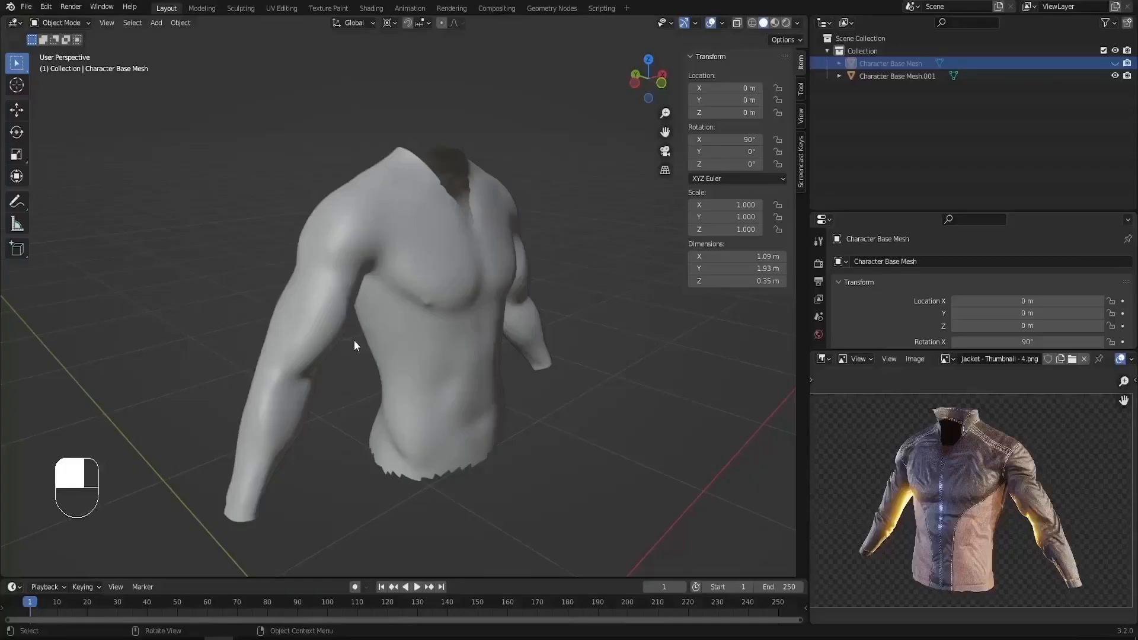
{"action": "middle_click_drag", "start_coordinate": [488, 355], "coordinate": [421, 344]}
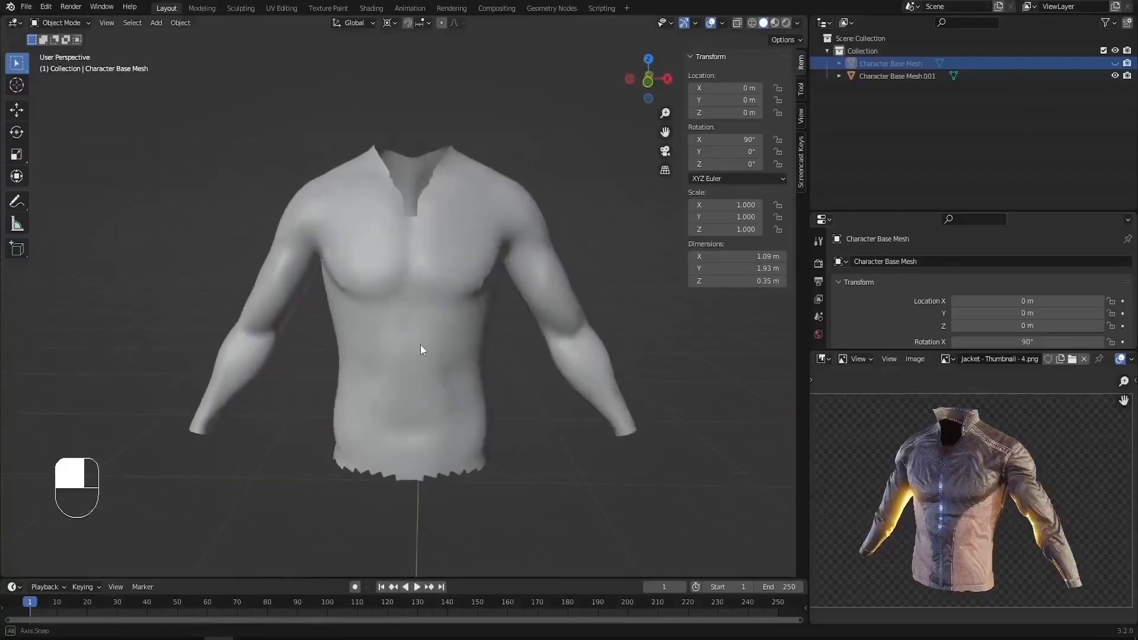
Step: Enlarge the properties editor and rename the separated garment object as Jacket
{"action": "left_click_drag", "start_coordinate": [899, 212], "coordinate": [889, 133]}
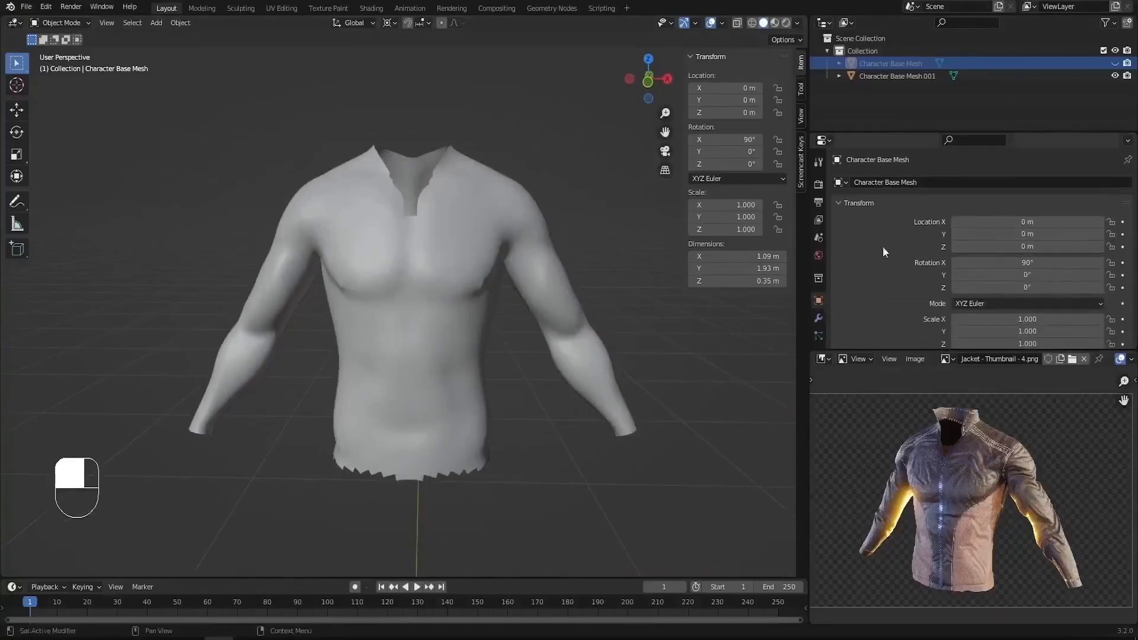
{"action": "left_click_drag", "start_coordinate": [881, 351], "coordinate": [877, 445]}
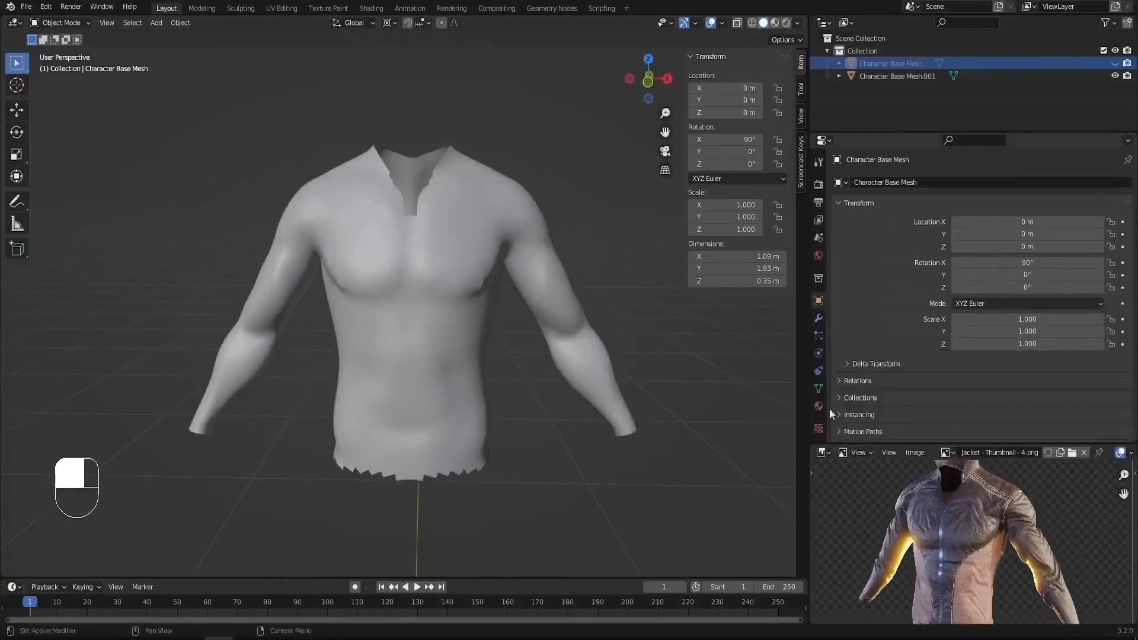
{"action": "left_click", "coordinate": [444, 222]}
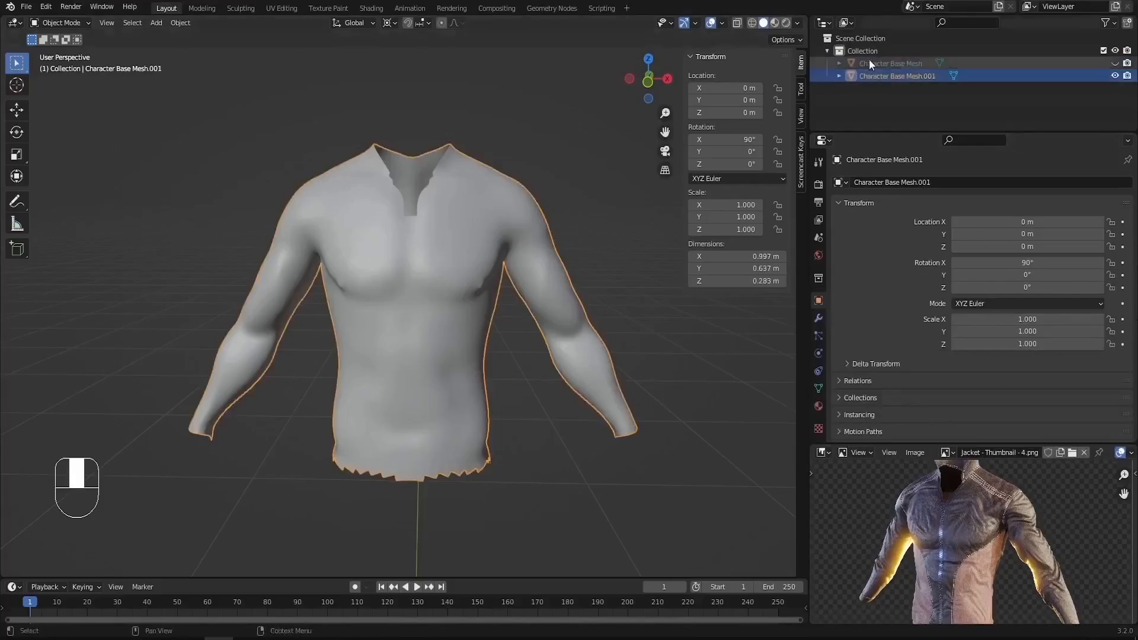
{"action": "double_click", "coordinate": [889, 76]}
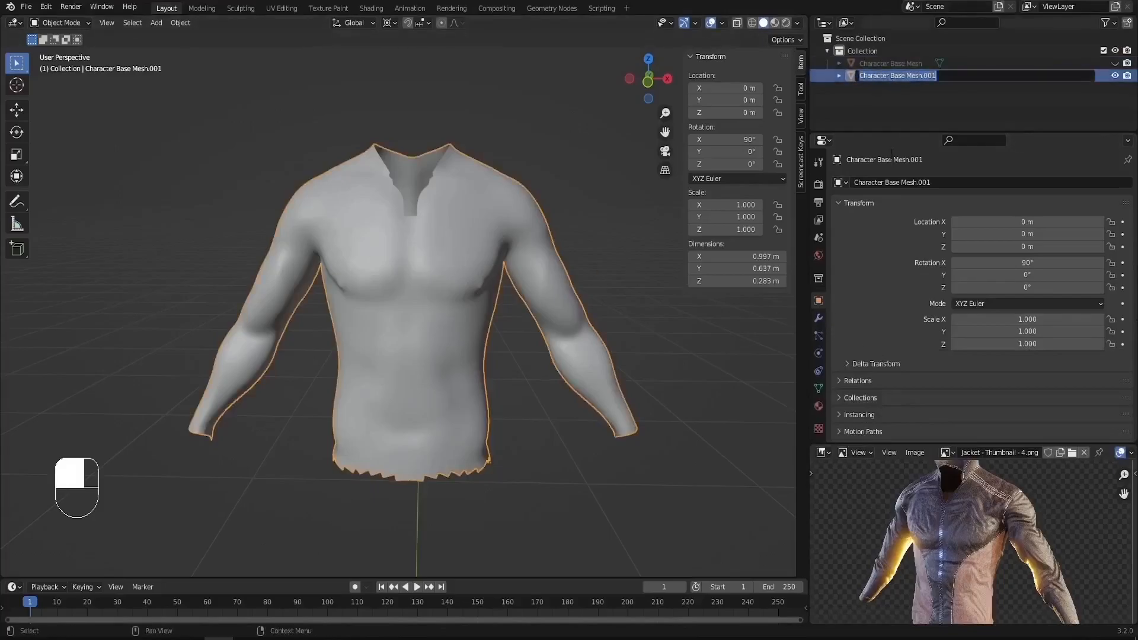
{"action": "type", "text": "Jacket"}
{"action": "key", "text": "Return"}
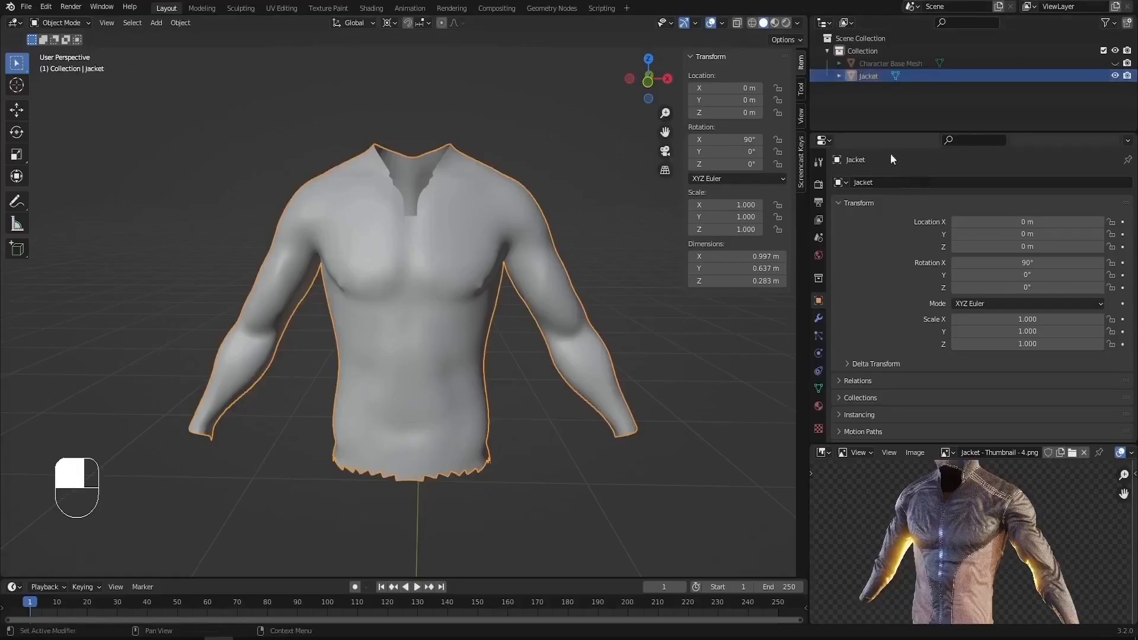
Step: Add a Multiresolution modifier to the jacket and subdivide it once to level 1
{"action": "left_click", "coordinate": [815, 317]}
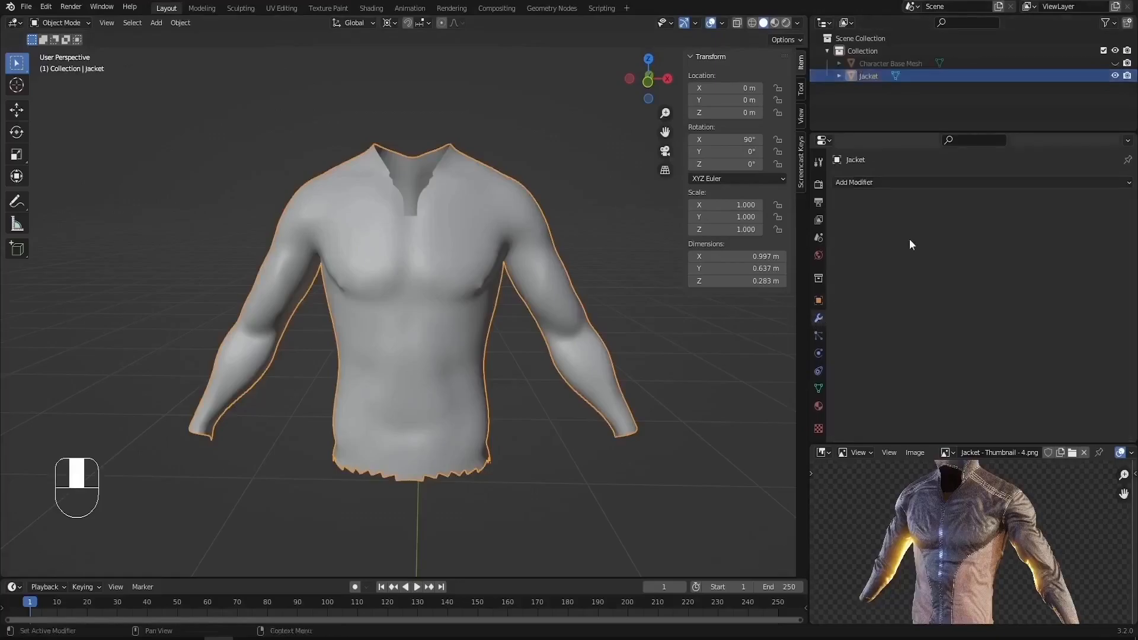
{"action": "left_click", "coordinate": [914, 182]}
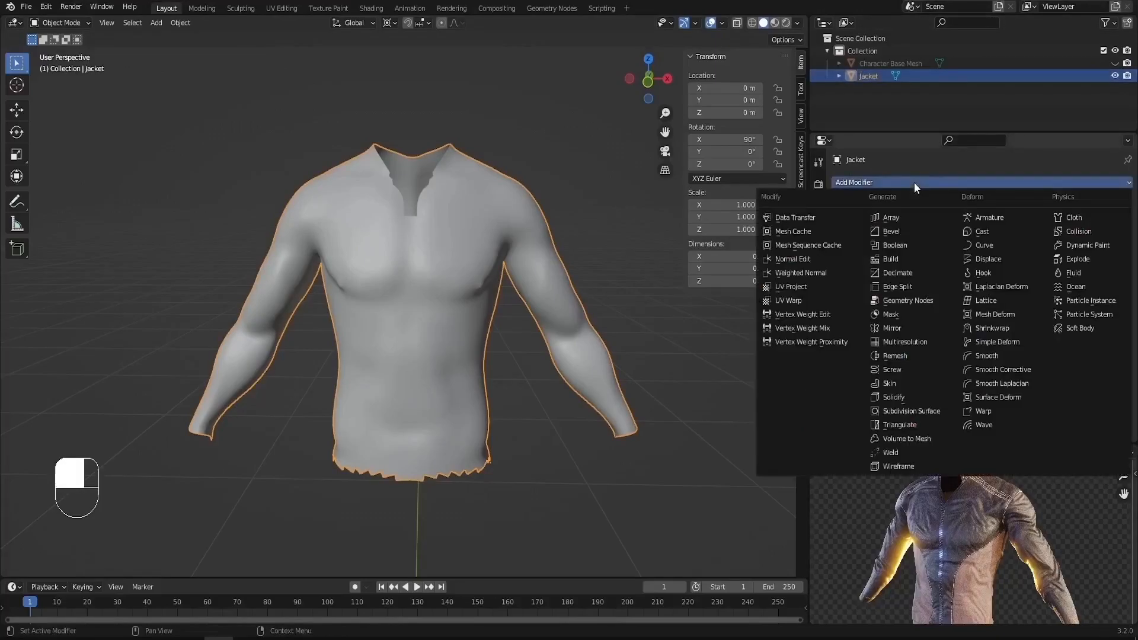
{"action": "left_click", "coordinate": [913, 342]}
{"action": "middle_click_drag", "start_coordinate": [400, 301], "coordinate": [483, 291]}
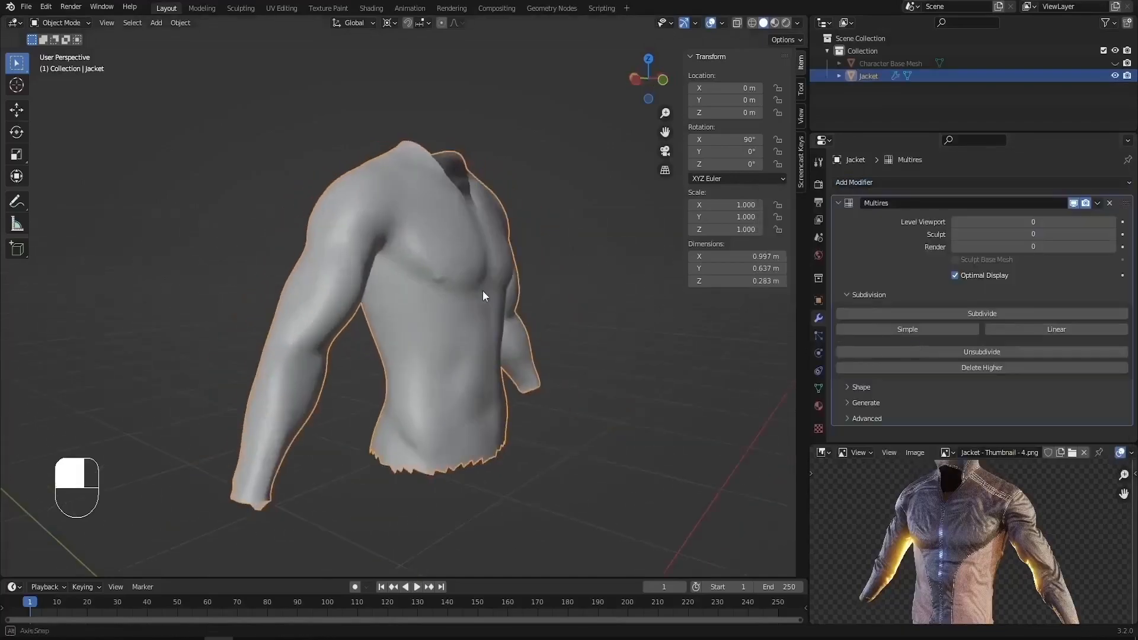
{"action": "scroll", "coordinate": [426, 265], "scroll_direction": "up", "scroll_amount": 5}
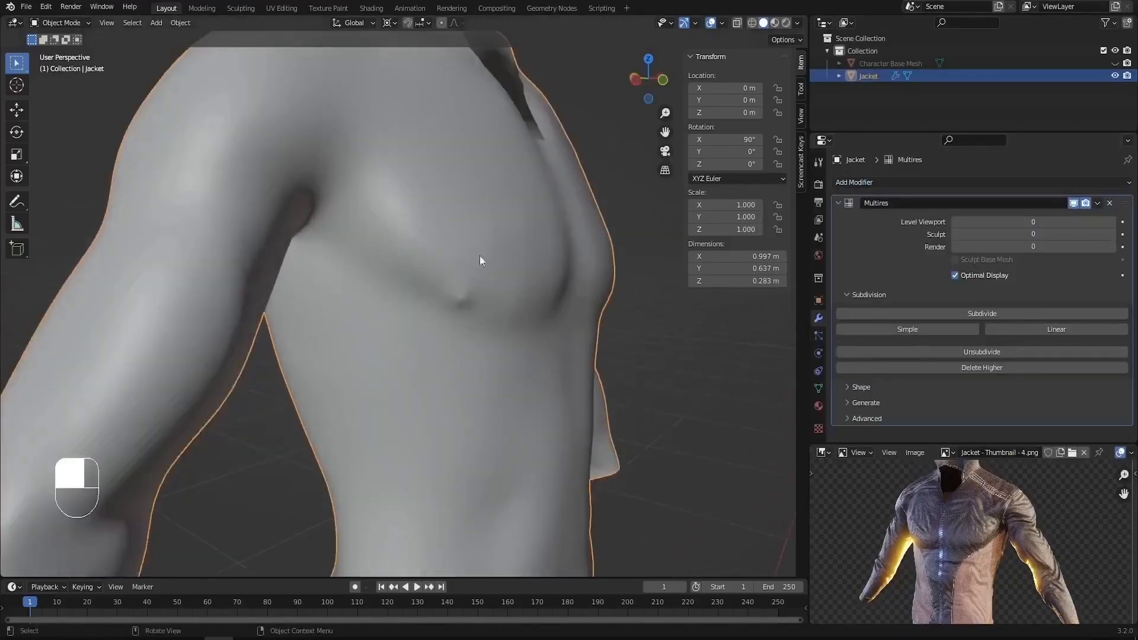
{"action": "scroll", "coordinate": [262, 283], "scroll_direction": "down", "scroll_amount": 5}
{"action": "middle_click_drag", "start_coordinate": [262, 284], "coordinate": [362, 311]}
{"action": "scroll", "coordinate": [532, 372], "scroll_direction": "down", "scroll_amount": 1}
{"action": "middle_click_drag", "start_coordinate": [532, 373], "coordinate": [511, 360]}
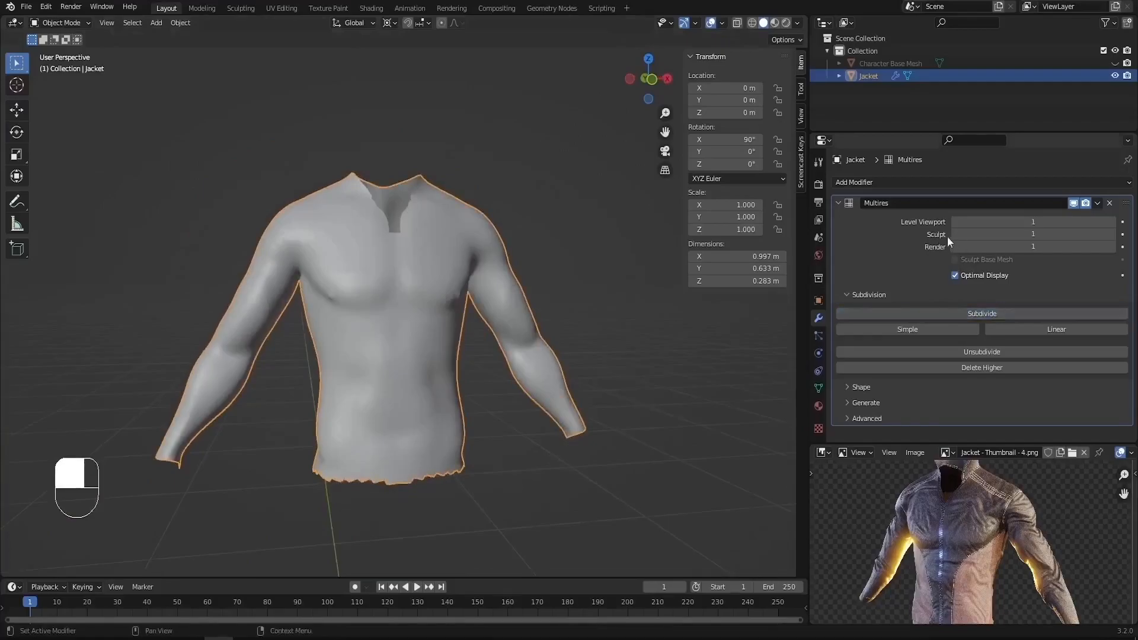
Step: Switch to the Sculpting workspace and frame the jacket in the viewport
{"action": "middle_click_drag", "start_coordinate": [354, 238], "coordinate": [372, 236], "text": "shift"}
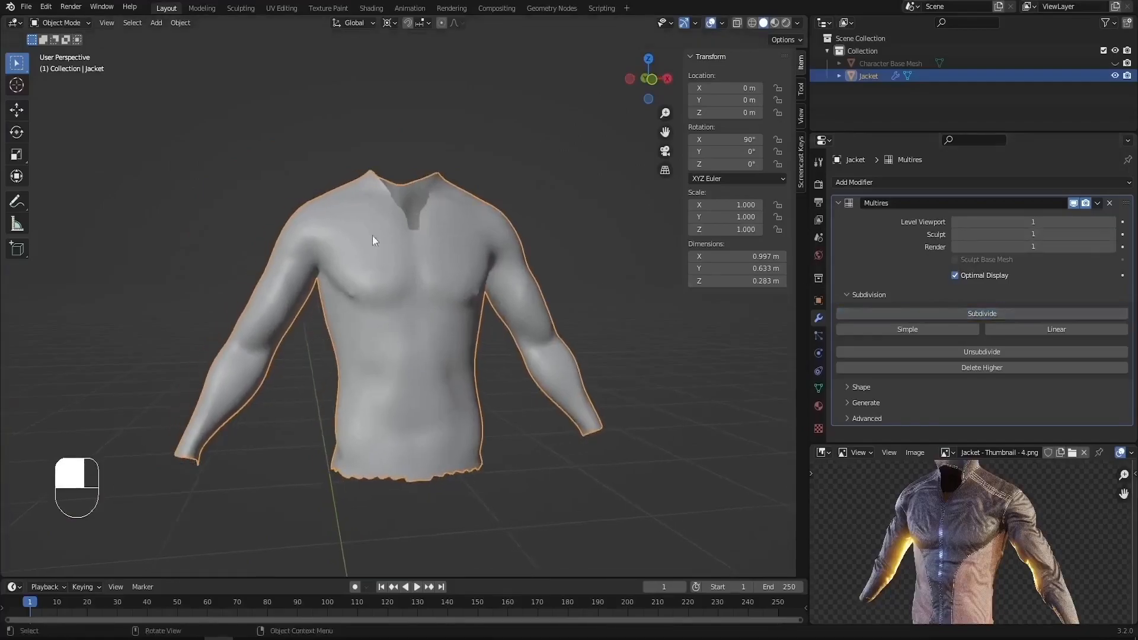
{"action": "left_click", "coordinate": [239, 9]}
{"action": "key", "text": "KP_Decimal"}
{"action": "middle_click_drag", "start_coordinate": [462, 256], "coordinate": [425, 212]}
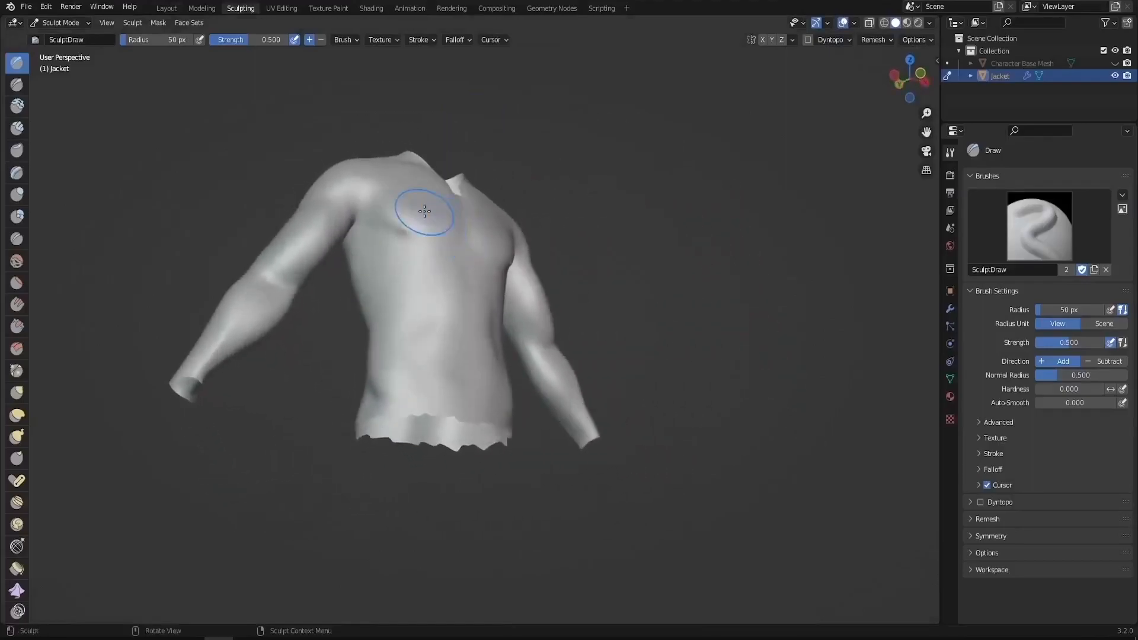
{"action": "scroll", "coordinate": [424, 212], "scroll_direction": "up", "scroll_amount": 10}
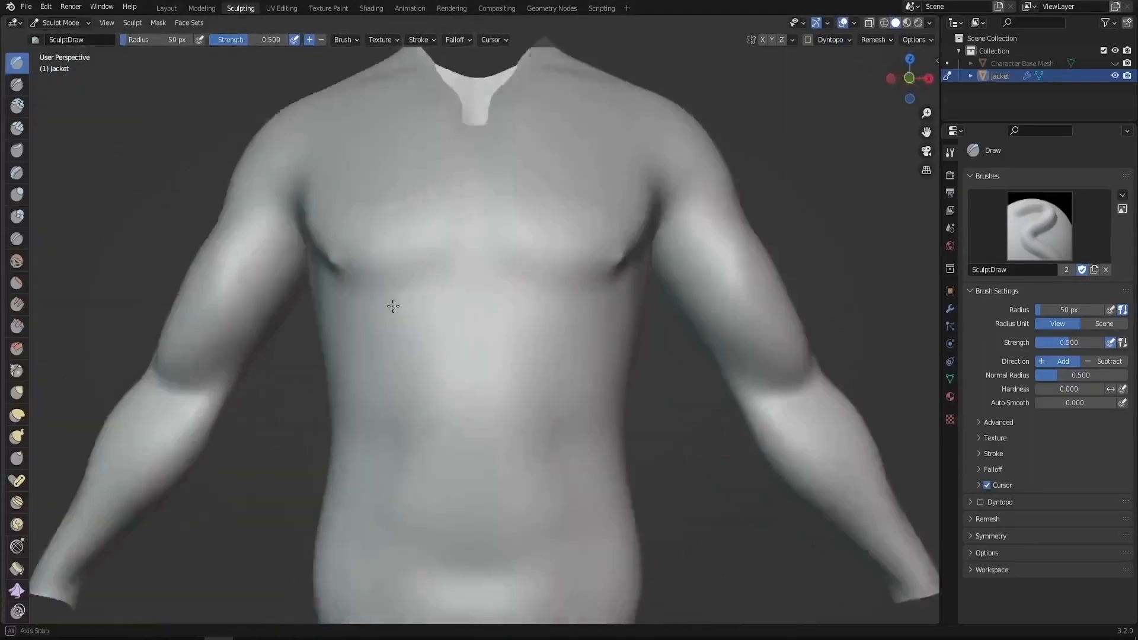
{"action": "middle_click_drag", "start_coordinate": [394, 305], "coordinate": [266, 263]}
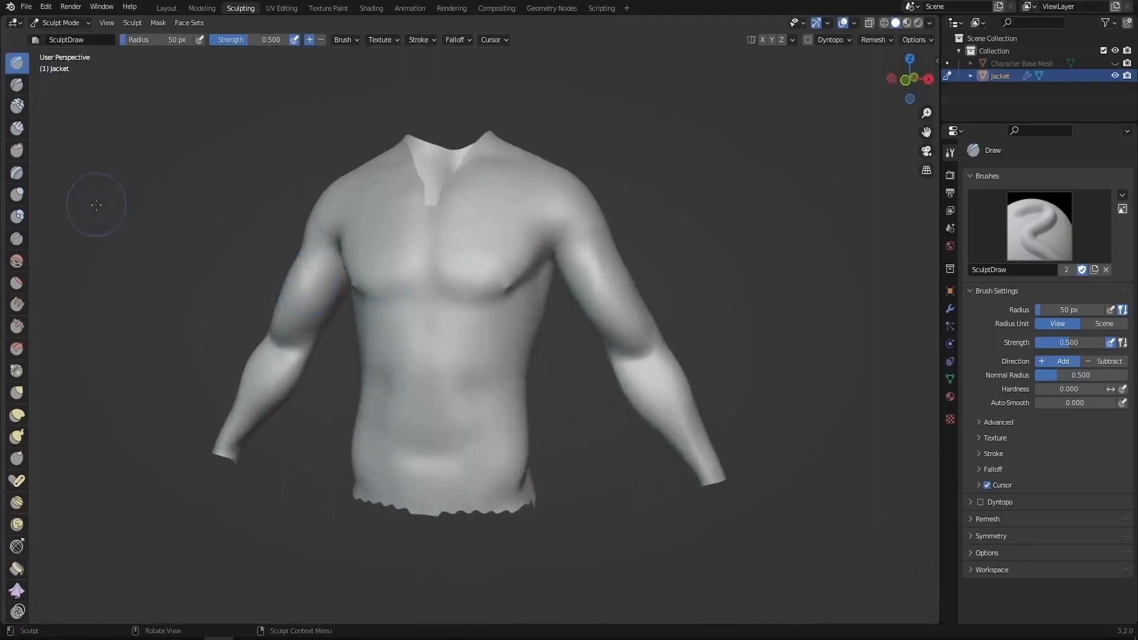
Step: Choose the Smooth brush and set its strength to 0.374 and radius to 71 px
{"action": "left_click", "coordinate": [18, 266]}
{"action": "mouse_move", "coordinate": [508, 337]}
{"action": "middle_mouse_down"}
{"action": "mouse_move", "coordinate": [470, 322]}
{"action": "mouse_move", "coordinate": [479, 256]}
{"action": "middle_mouse_up"}
{"action": "scroll", "coordinate": [477, 256], "scroll_direction": "up", "scroll_amount": 6}
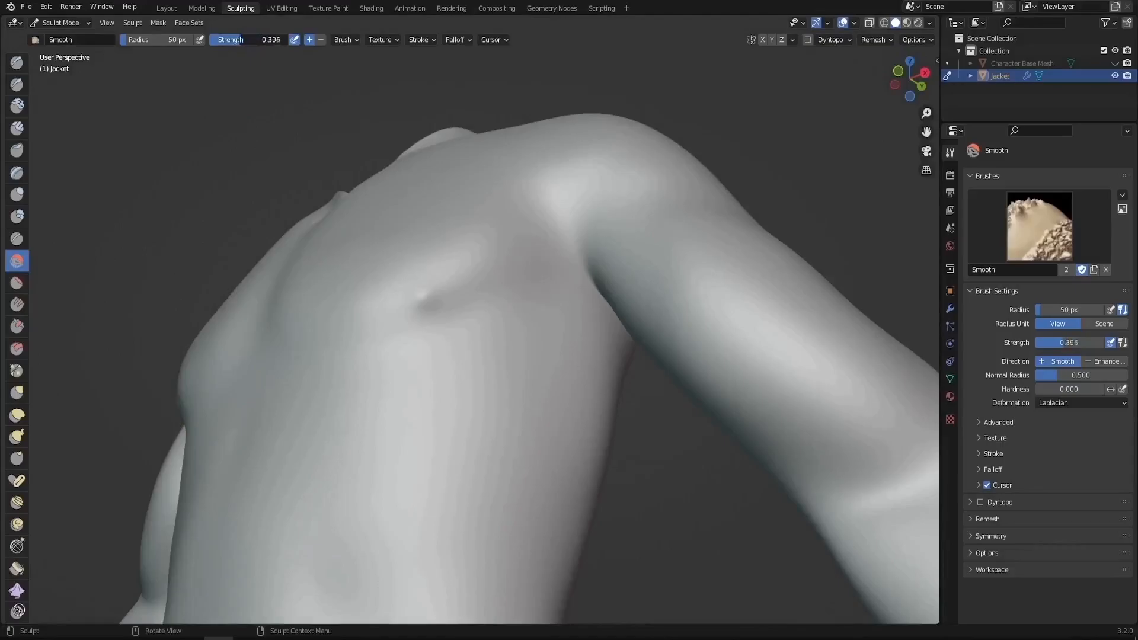
{"action": "mouse_move", "coordinate": [440, 219]}
{"action": "middle_mouse_down"}
{"action": "mouse_move", "coordinate": [460, 249]}
{"action": "mouse_move", "coordinate": [447, 323]}
{"action": "middle_mouse_up"}
{"action": "key", "text": "bracketleft"}
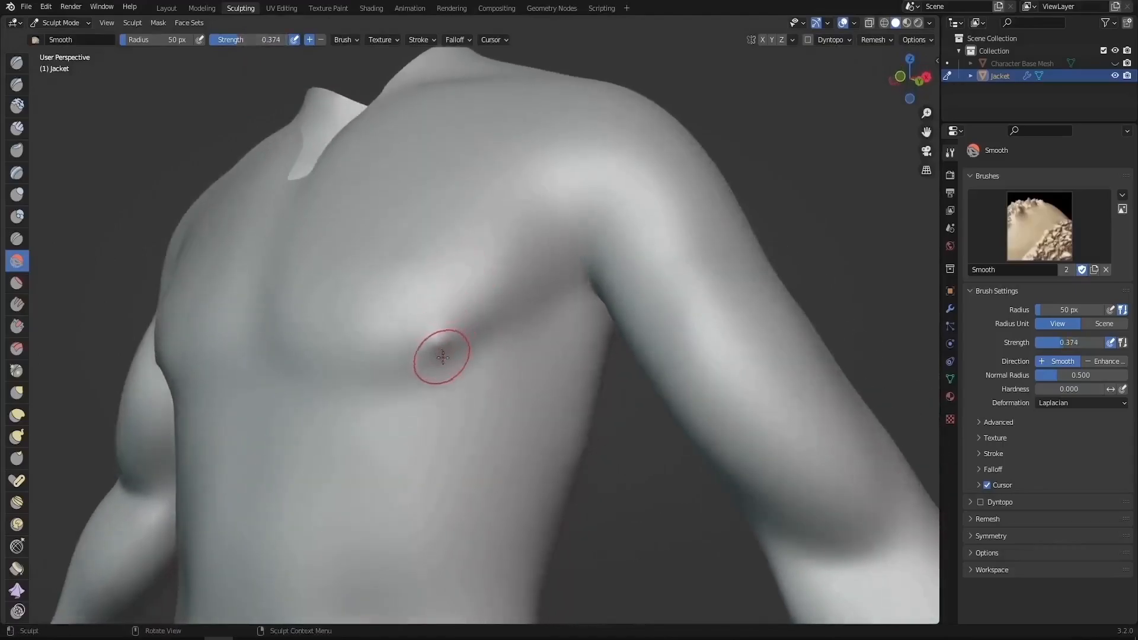
{"action": "key", "text": "f"}
{"action": "left_click", "coordinate": [457, 373]}
Step: Smooth away the nipple bumps on both sides of the jacket's chest
{"action": "mouse_move", "coordinate": [438, 342]}
{"action": "left_mouse_down"}
{"action": "mouse_move", "coordinate": [459, 356]}
{"action": "mouse_move", "coordinate": [439, 363]}
{"action": "left_mouse_up"}
{"action": "scroll", "coordinate": [498, 380], "scroll_direction": "down", "scroll_amount": 2}
{"action": "middle_click_drag", "start_coordinate": [355, 364], "coordinate": [399, 378]}
{"action": "mouse_move", "coordinate": [490, 369]}
{"action": "left_mouse_down"}
{"action": "mouse_move", "coordinate": [487, 351]}
{"action": "mouse_move", "coordinate": [483, 381]}
{"action": "left_mouse_up"}
{"action": "middle_click_drag", "start_coordinate": [483, 382], "coordinate": [364, 367]}
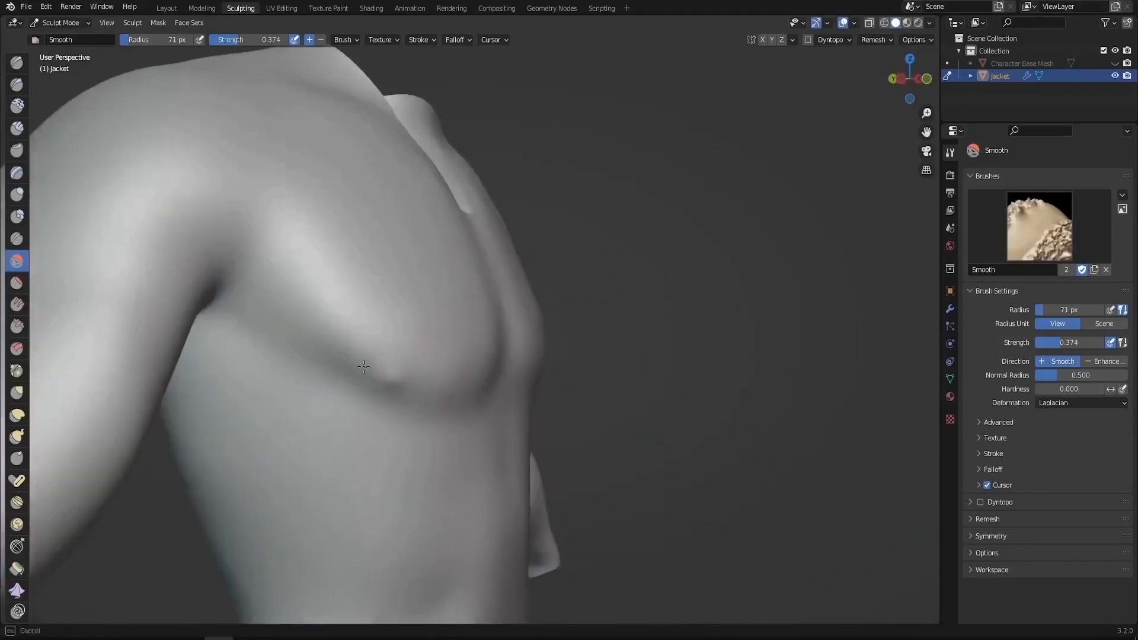
{"action": "left_click_drag", "start_coordinate": [379, 381], "coordinate": [377, 383]}
{"action": "scroll", "coordinate": [377, 383], "scroll_direction": "down", "scroll_amount": 6}
{"action": "mouse_move", "coordinate": [373, 383]}
{"action": "middle_mouse_down"}
{"action": "mouse_move", "coordinate": [465, 387]}
{"action": "mouse_move", "coordinate": [521, 356]}
{"action": "middle_mouse_up"}
{"action": "scroll", "coordinate": [509, 386], "scroll_direction": "up", "scroll_amount": 3}
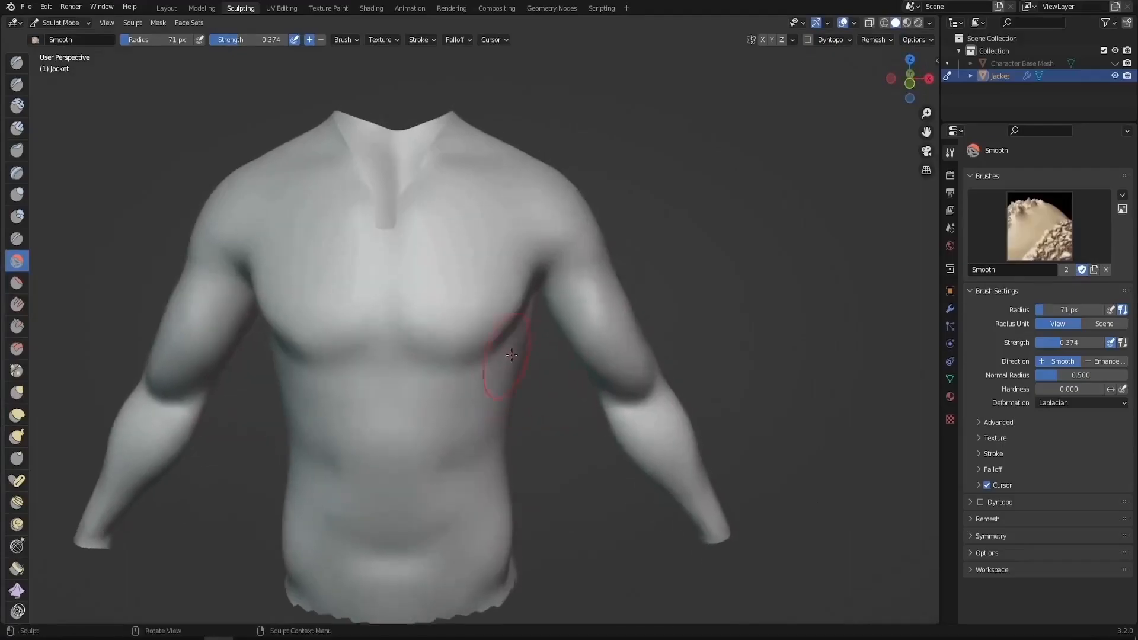
{"action": "scroll", "coordinate": [480, 356], "scroll_direction": "down", "scroll_amount": 2}
{"action": "scroll", "coordinate": [556, 364], "scroll_direction": "up", "scroll_amount": 1}
Step: Widen the side area, split off an Image Editor below the properties, and load the reference image Jacket - Thumbnail - 4.png
{"action": "left_click_drag", "start_coordinate": [939, 267], "coordinate": [818, 268]}
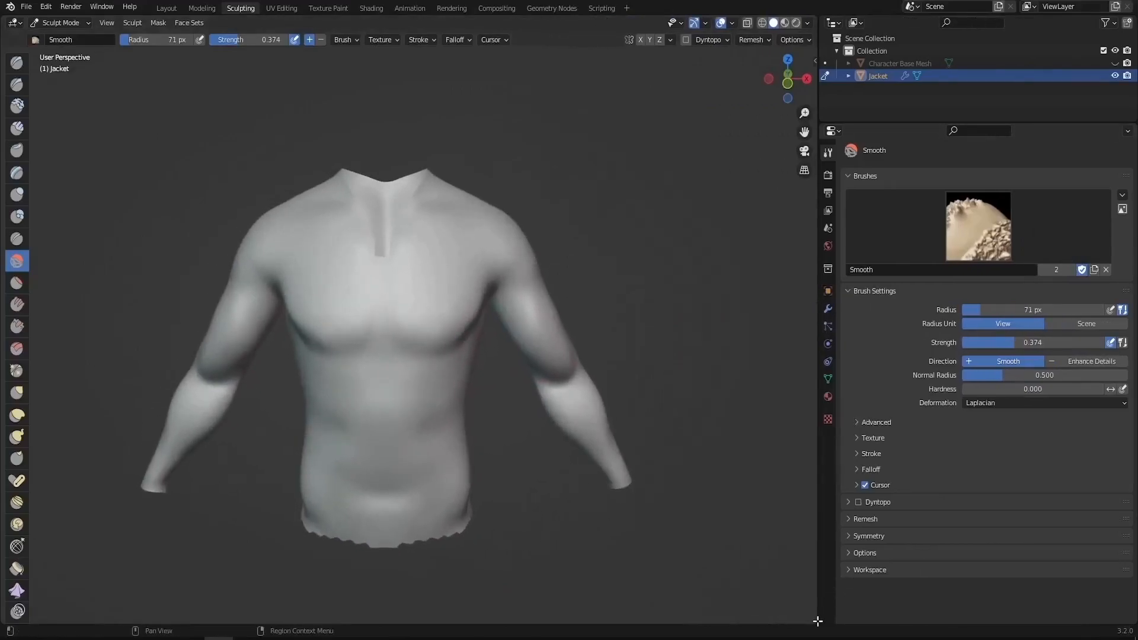
{"action": "left_click_drag", "start_coordinate": [820, 620], "coordinate": [831, 309]}
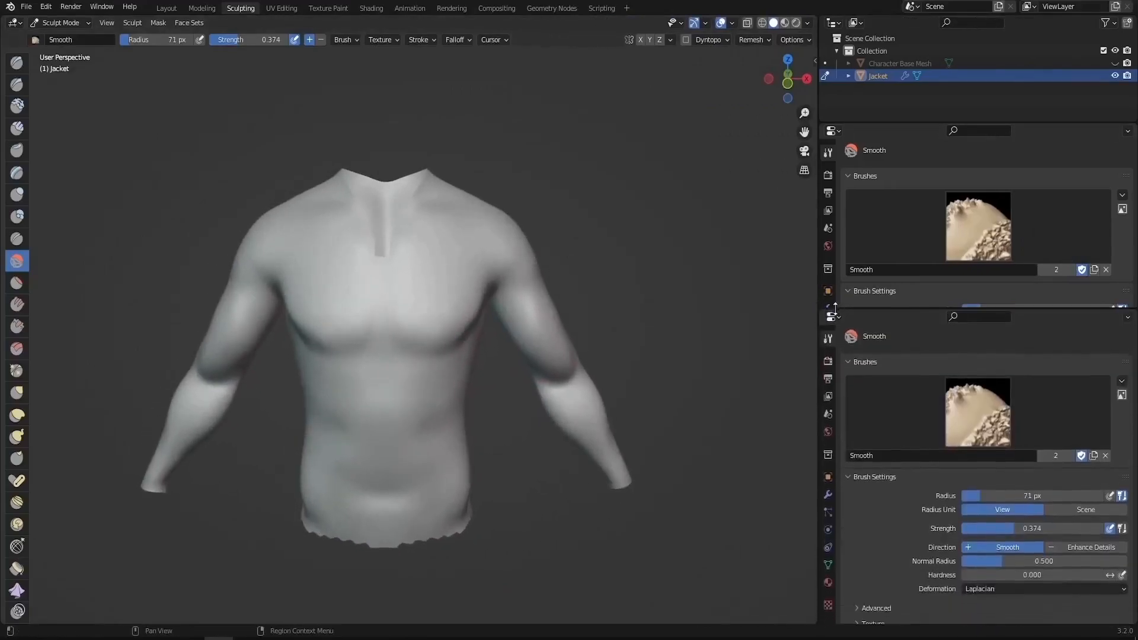
{"action": "left_click", "coordinate": [833, 317]}
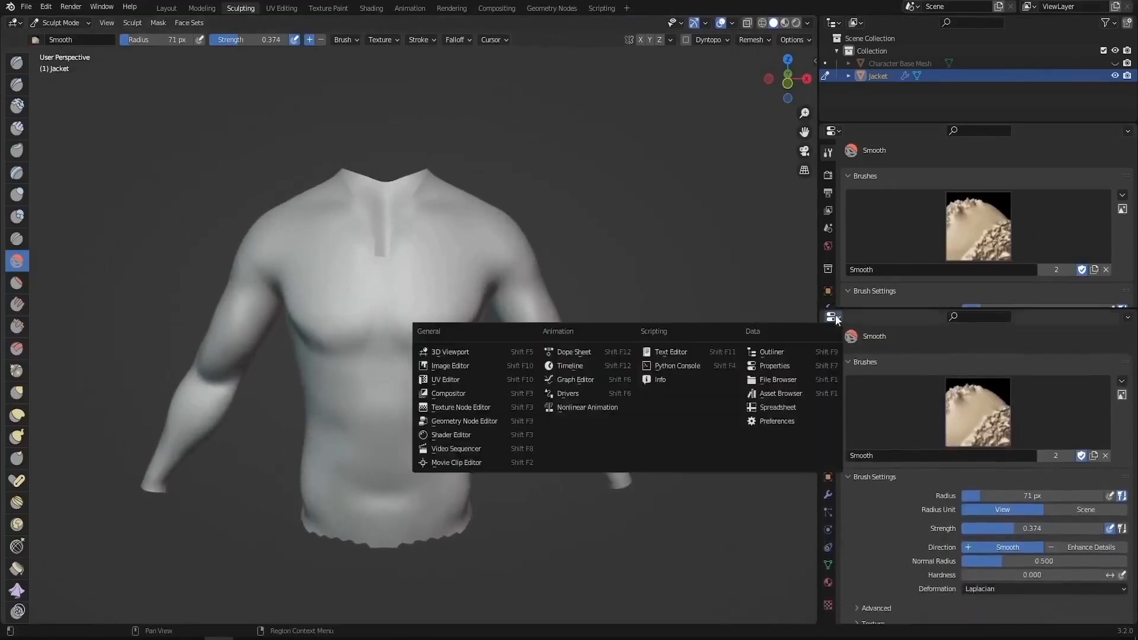
{"action": "left_click", "coordinate": [446, 366]}
{"action": "left_click", "coordinate": [957, 318]}
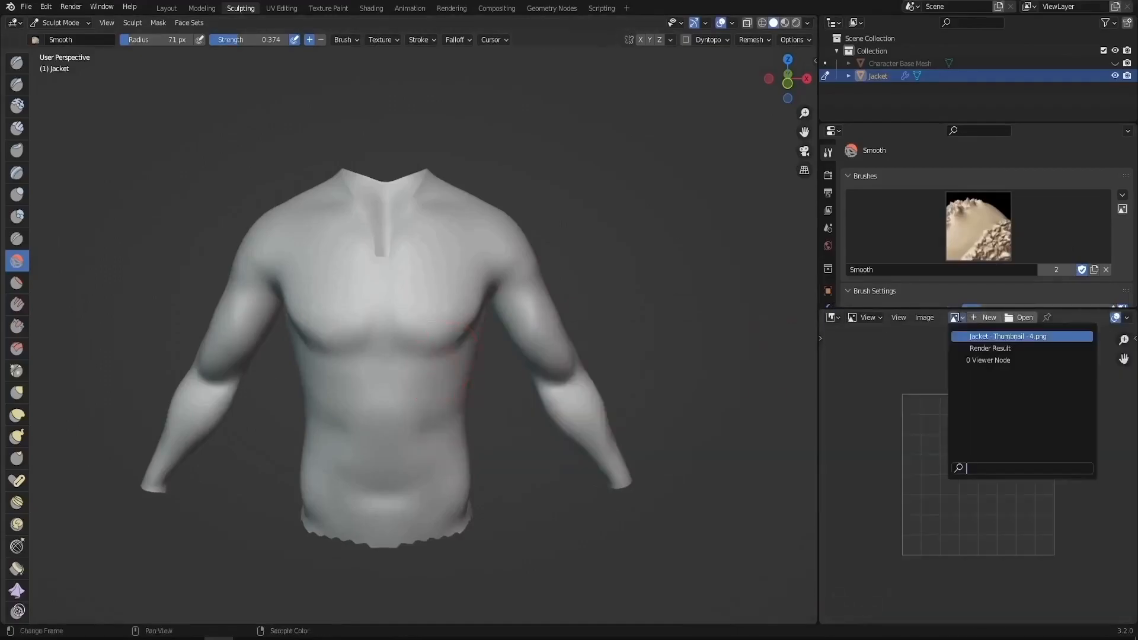
{"action": "left_click", "coordinate": [987, 336]}
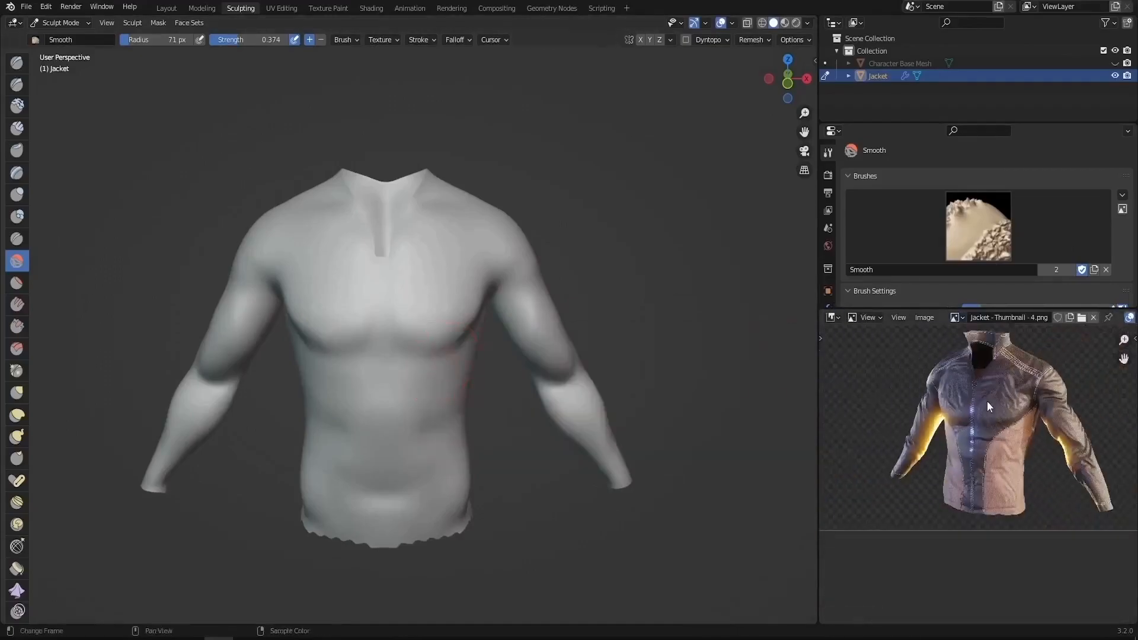
Step: Choose the Cloth brush for sculpting the jacket's sleeves and body
{"action": "middle_click_drag", "start_coordinate": [373, 304], "coordinate": [456, 302]}
{"action": "scroll", "coordinate": [584, 231], "scroll_direction": "down", "scroll_amount": 3}
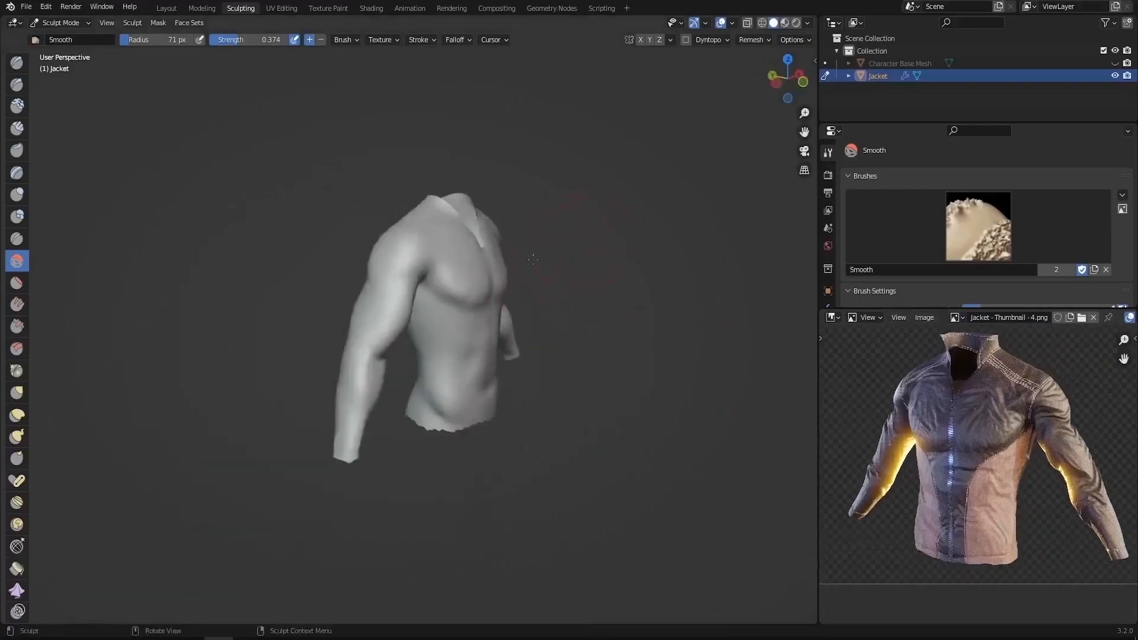
{"action": "scroll", "coordinate": [415, 296], "scroll_direction": "up", "scroll_amount": 1}
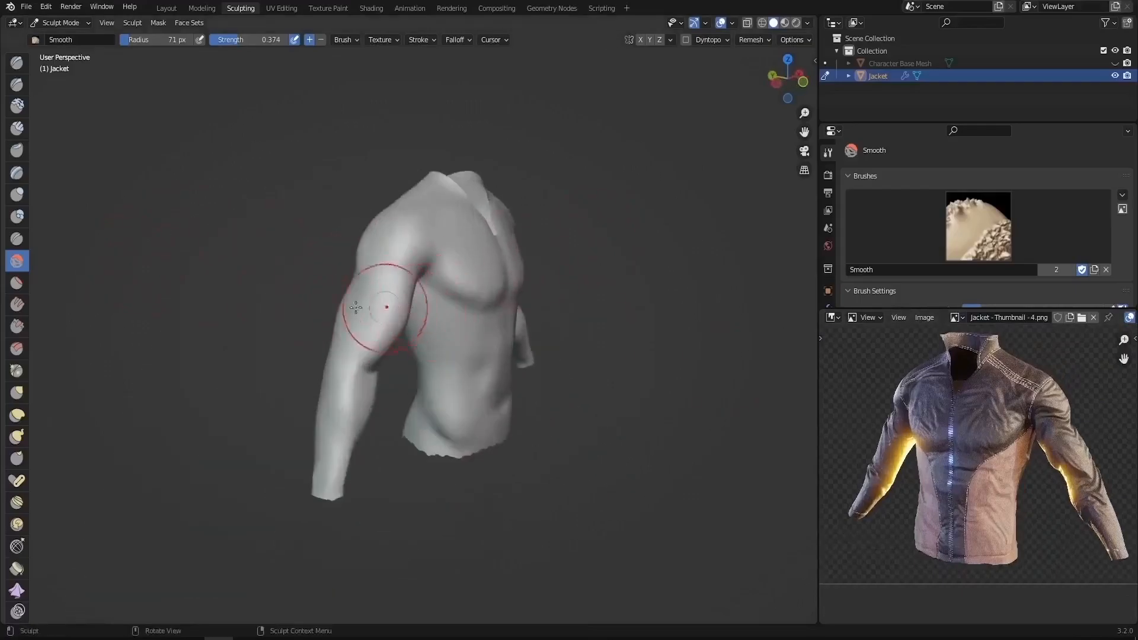
{"action": "scroll", "coordinate": [15, 427], "scroll_direction": "down", "scroll_amount": 2}
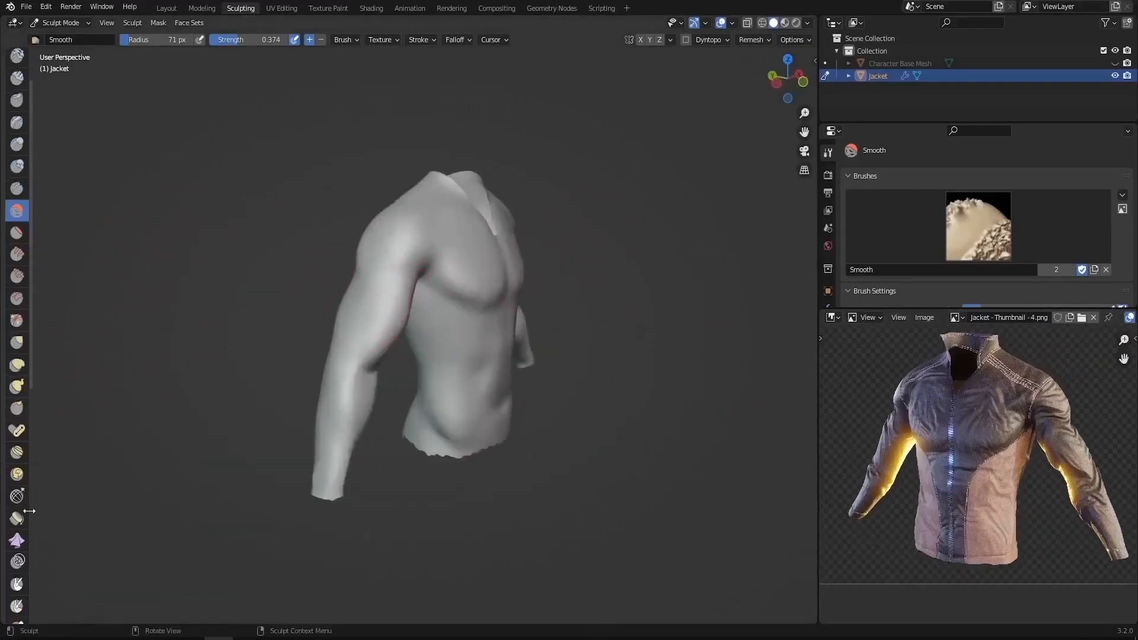
{"action": "left_click", "coordinate": [17, 542]}
{"action": "middle_click_drag", "start_coordinate": [483, 356], "coordinate": [483, 367]}
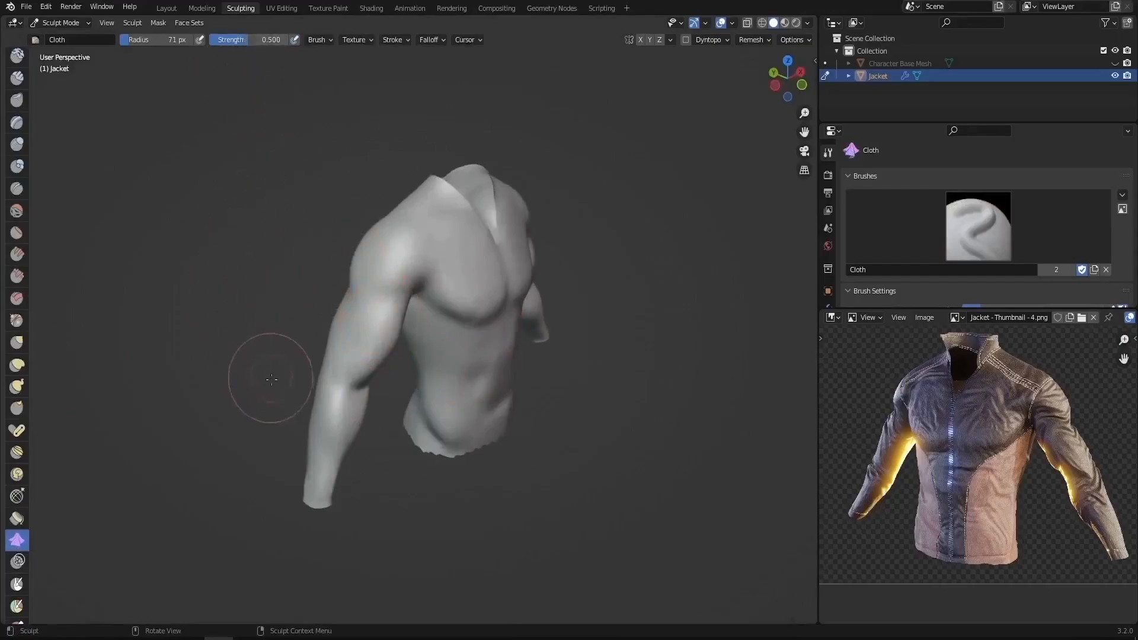
{"action": "scroll", "coordinate": [338, 338], "scroll_direction": "up", "scroll_amount": 2}
{"action": "scroll", "coordinate": [333, 364], "scroll_direction": "up", "scroll_amount": 2}
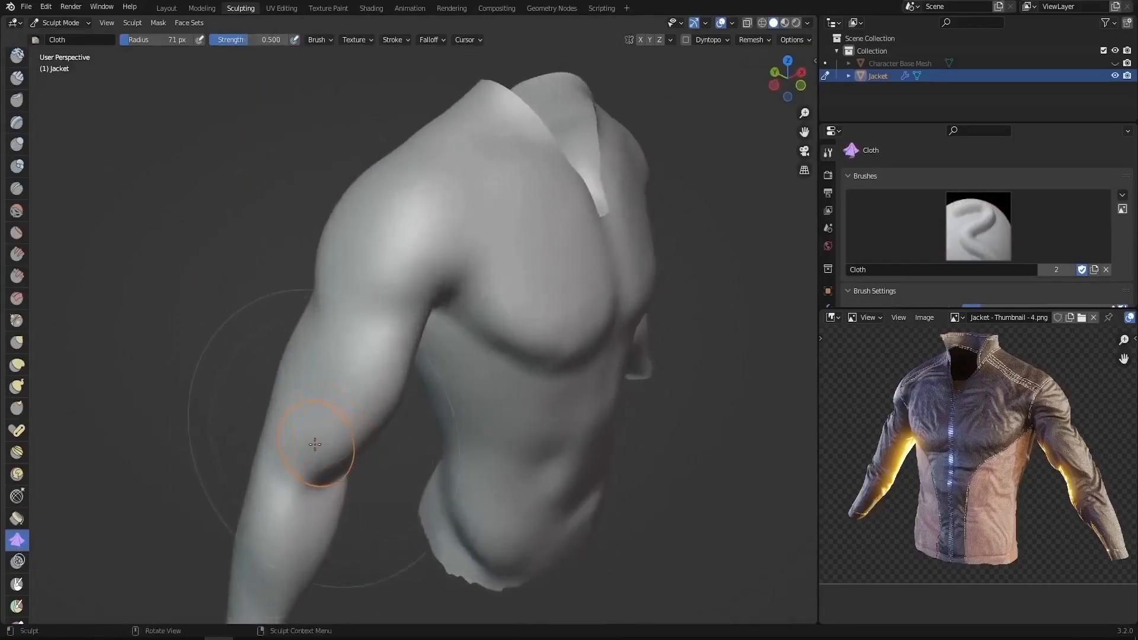
{"action": "left_click_drag", "start_coordinate": [376, 326], "coordinate": [389, 279]}
{"action": "scroll", "coordinate": [387, 378], "scroll_direction": "down", "scroll_amount": 3}
{"action": "middle_click_drag", "start_coordinate": [387, 392], "coordinate": [335, 403]}
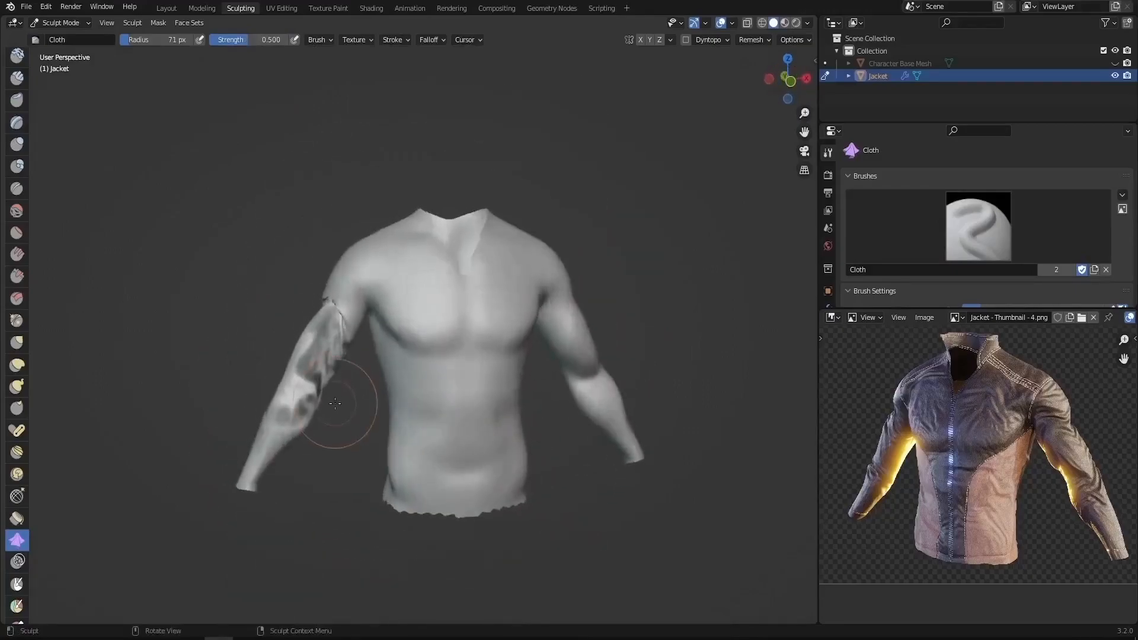
{"action": "key", "text": "ctrl+z"}
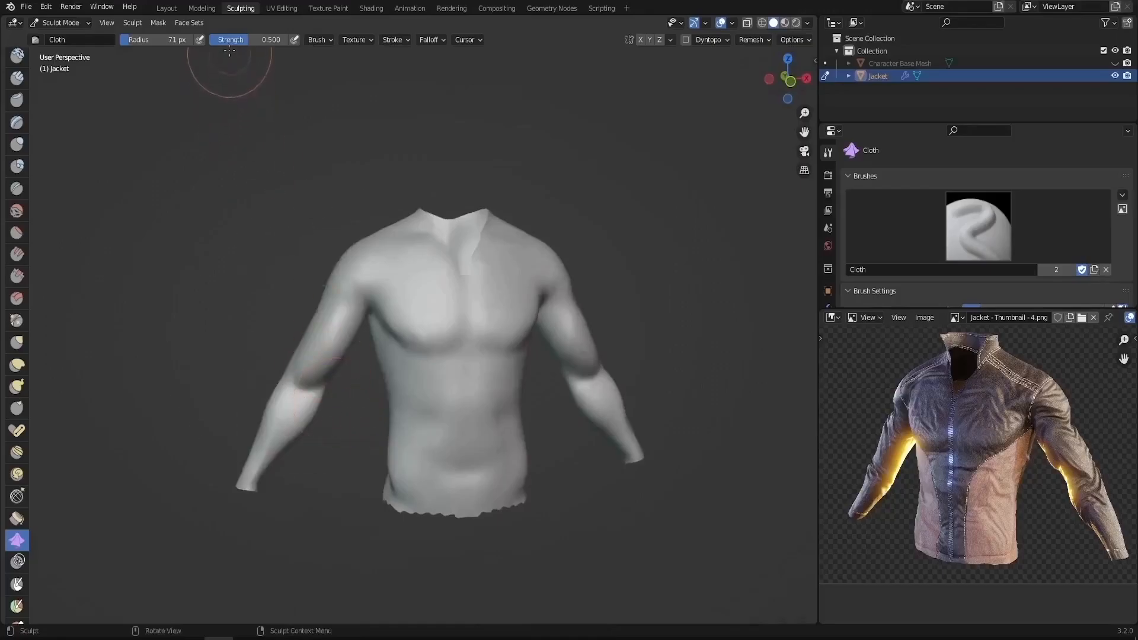
Step: Set the Cloth brush strength to 0.159 and sculpt folds along the upper arm and elbow of the wearer's right sleeve
{"action": "left_click_drag", "start_coordinate": [226, 40], "coordinate": [221, 41]}
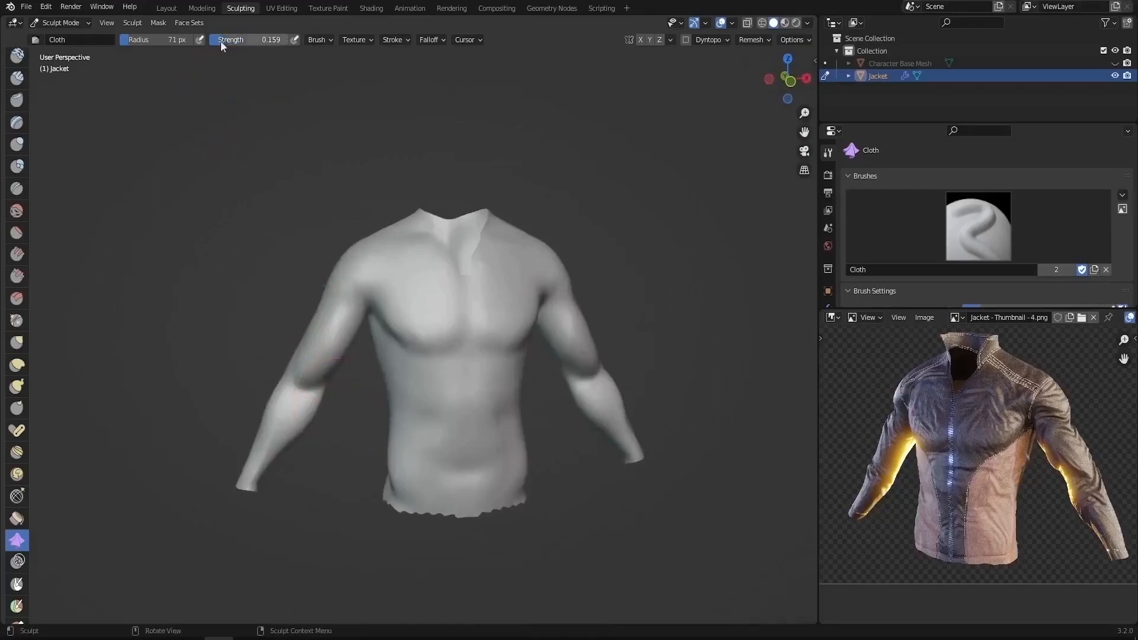
{"action": "middle_click_drag", "start_coordinate": [317, 338], "coordinate": [341, 350]}
{"action": "scroll", "coordinate": [343, 356], "scroll_direction": "up", "scroll_amount": 1}
{"action": "left_click_drag", "start_coordinate": [307, 382], "coordinate": [361, 282]}
{"action": "middle_click_drag", "start_coordinate": [335, 322], "coordinate": [403, 321]}
{"action": "left_click_drag", "start_coordinate": [407, 364], "coordinate": [409, 289]}
{"action": "left_click_drag", "start_coordinate": [396, 404], "coordinate": [391, 444]}
{"action": "middle_click_drag", "start_coordinate": [391, 445], "coordinate": [330, 343]}
{"action": "left_click_drag", "start_coordinate": [377, 282], "coordinate": [380, 278]}
{"action": "left_click_drag", "start_coordinate": [321, 380], "coordinate": [368, 300]}
Step: Sculpt cloth folds down the back of the right sleeve, bunching them around the elbow
{"action": "mouse_move", "coordinate": [362, 308]}
{"action": "middle_mouse_down"}
{"action": "mouse_move", "coordinate": [498, 355]}
{"action": "mouse_move", "coordinate": [541, 333]}
{"action": "mouse_move", "coordinate": [499, 290]}
{"action": "middle_mouse_up"}
{"action": "mouse_move", "coordinate": [503, 309]}
{"action": "left_mouse_down"}
{"action": "mouse_move", "coordinate": [437, 193]}
{"action": "mouse_move", "coordinate": [554, 404]}
{"action": "left_mouse_up"}
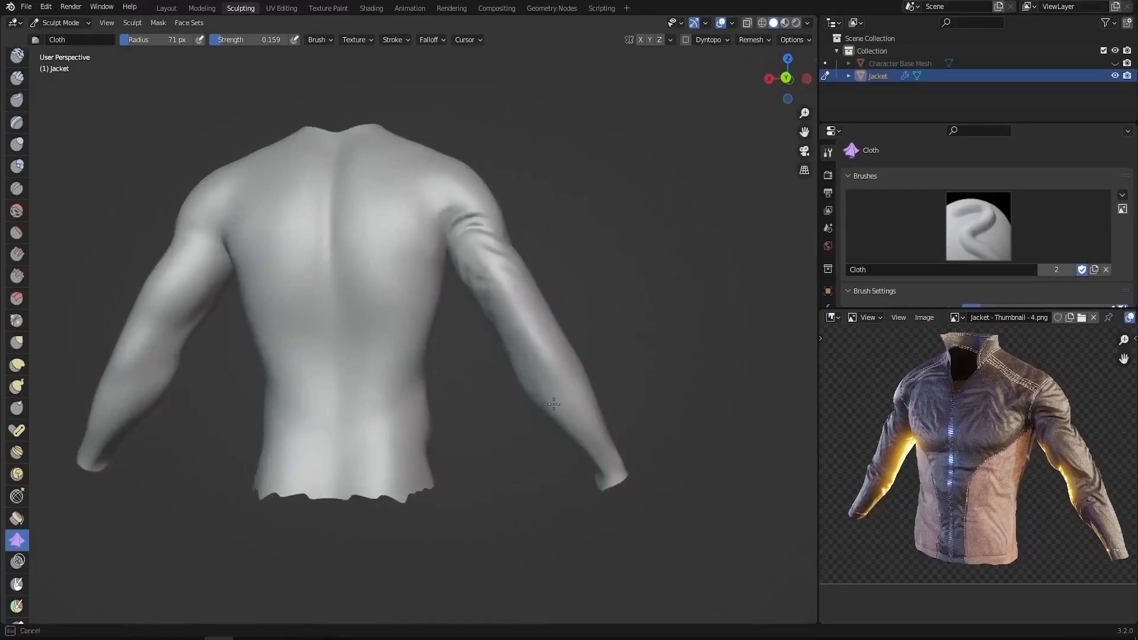
{"action": "middle_click_drag", "start_coordinate": [569, 405], "coordinate": [532, 372]}
{"action": "left_click_drag", "start_coordinate": [611, 403], "coordinate": [529, 319]}
{"action": "left_click_drag", "start_coordinate": [573, 373], "coordinate": [525, 332]}
{"action": "middle_click_drag", "start_coordinate": [650, 429], "coordinate": [564, 462]}
{"action": "mouse_move", "coordinate": [519, 488]}
{"action": "left_mouse_down"}
{"action": "mouse_move", "coordinate": [468, 397]}
{"action": "mouse_move", "coordinate": [512, 519]}
{"action": "mouse_move", "coordinate": [531, 475]}
{"action": "left_mouse_up"}
Step: Sculpt cloth folds on the front of the right sleeve from the forearm up to the elbow
{"action": "middle_click_drag", "start_coordinate": [532, 474], "coordinate": [230, 433]}
{"action": "left_click_drag", "start_coordinate": [212, 451], "coordinate": [264, 364]}
{"action": "mouse_move", "coordinate": [253, 422]}
{"action": "left_mouse_down"}
{"action": "mouse_move", "coordinate": [243, 406]}
{"action": "mouse_move", "coordinate": [286, 345]}
{"action": "mouse_move", "coordinate": [264, 396]}
{"action": "mouse_move", "coordinate": [283, 356]}
{"action": "left_mouse_up"}
{"action": "middle_click_drag", "start_coordinate": [284, 356], "coordinate": [388, 394]}
{"action": "left_click_drag", "start_coordinate": [356, 436], "coordinate": [386, 330]}
{"action": "left_click_drag", "start_coordinate": [360, 436], "coordinate": [380, 350]}
Step: Add cloth folds running up the right sleeve's upper arm toward the shoulder
{"action": "mouse_move", "coordinate": [381, 350]}
{"action": "middle_mouse_down"}
{"action": "mouse_move", "coordinate": [521, 356]}
{"action": "mouse_move", "coordinate": [430, 332]}
{"action": "middle_mouse_up"}
{"action": "mouse_move", "coordinate": [419, 277]}
{"action": "left_mouse_down"}
{"action": "mouse_move", "coordinate": [443, 305]}
{"action": "mouse_move", "coordinate": [435, 183]}
{"action": "left_mouse_up"}
{"action": "left_click_drag", "start_coordinate": [428, 329], "coordinate": [433, 261]}
{"action": "middle_click_drag", "start_coordinate": [433, 266], "coordinate": [331, 279]}
{"action": "mouse_move", "coordinate": [329, 279]}
{"action": "left_mouse_down"}
{"action": "mouse_move", "coordinate": [367, 176]}
{"action": "mouse_move", "coordinate": [363, 202]}
{"action": "left_mouse_up"}
{"action": "middle_click_drag", "start_coordinate": [308, 255], "coordinate": [374, 252]}
{"action": "mouse_move", "coordinate": [372, 291]}
{"action": "left_mouse_down"}
{"action": "mouse_move", "coordinate": [391, 244]}
{"action": "mouse_move", "coordinate": [389, 208]}
{"action": "left_mouse_up"}
Step: Sculpt wrinkles across the jacket's back, from the waist up to the shoulder blades, with the Cloth brush
{"action": "scroll", "coordinate": [492, 243], "scroll_direction": "down", "scroll_amount": 4}
{"action": "middle_click_drag", "start_coordinate": [510, 241], "coordinate": [409, 256]}
{"action": "scroll", "coordinate": [396, 258], "scroll_direction": "up", "scroll_amount": 3}
{"action": "left_click_drag", "start_coordinate": [425, 238], "coordinate": [354, 195]}
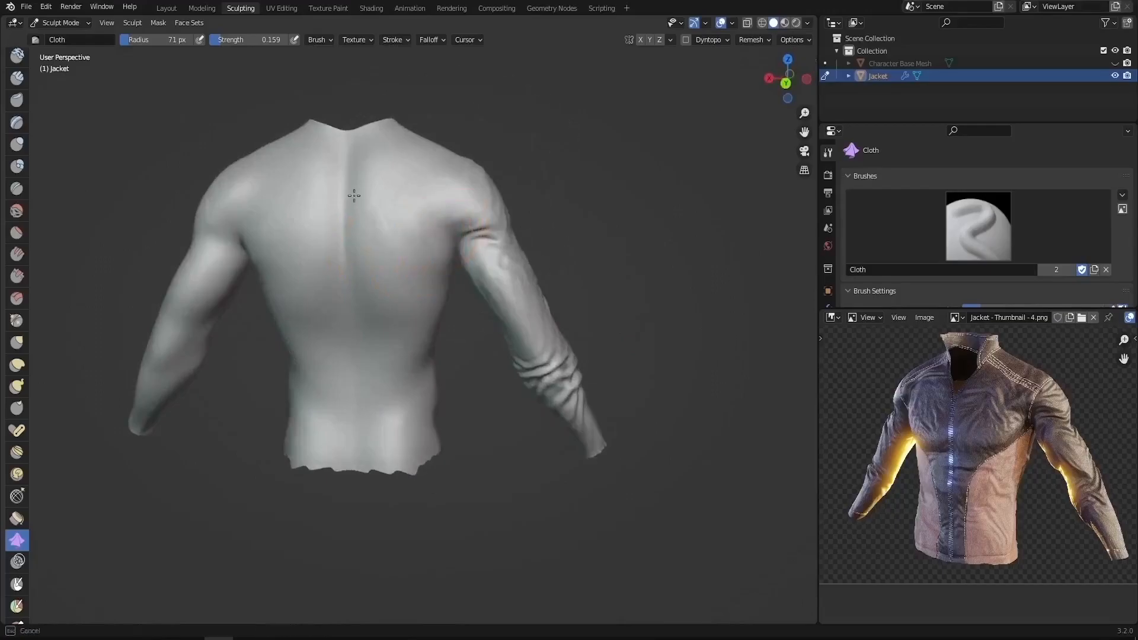
{"action": "left_click_drag", "start_coordinate": [346, 247], "coordinate": [350, 276]}
{"action": "middle_click_drag", "start_coordinate": [396, 356], "coordinate": [407, 323]}
{"action": "mouse_move", "coordinate": [393, 411]}
{"action": "left_mouse_down"}
{"action": "mouse_move", "coordinate": [387, 272]}
{"action": "mouse_move", "coordinate": [389, 415]}
{"action": "mouse_move", "coordinate": [390, 301]}
{"action": "mouse_move", "coordinate": [393, 320]}
{"action": "left_mouse_up"}
{"action": "middle_click_drag", "start_coordinate": [394, 333], "coordinate": [396, 365]}
{"action": "left_click_drag", "start_coordinate": [387, 410], "coordinate": [384, 203]}
{"action": "left_click_drag", "start_coordinate": [397, 323], "coordinate": [394, 195]}
{"action": "mouse_move", "coordinate": [389, 255]}
{"action": "middle_mouse_down"}
{"action": "mouse_move", "coordinate": [381, 269]}
{"action": "mouse_move", "coordinate": [431, 305]}
{"action": "mouse_move", "coordinate": [377, 303]}
{"action": "middle_mouse_up"}
{"action": "left_click_drag", "start_coordinate": [391, 337], "coordinate": [389, 189]}
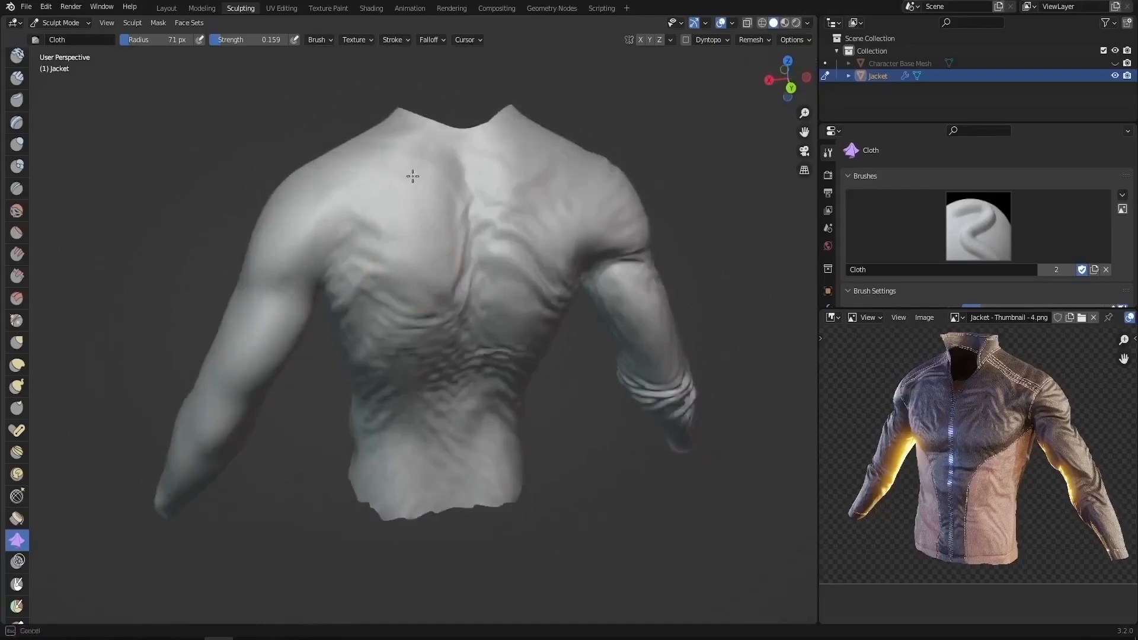
Step: Finish the back wrinkles and start cloth folds on the rear of the wearer's left sleeve
{"action": "middle_click_drag", "start_coordinate": [411, 176], "coordinate": [409, 237]}
{"action": "scroll", "coordinate": [358, 276], "scroll_direction": "down", "scroll_amount": 3}
{"action": "scroll", "coordinate": [387, 245], "scroll_direction": "up", "scroll_amount": 3}
{"action": "mouse_move", "coordinate": [386, 245]}
{"action": "left_mouse_down"}
{"action": "mouse_move", "coordinate": [354, 297]}
{"action": "mouse_move", "coordinate": [362, 324]}
{"action": "left_mouse_up"}
{"action": "mouse_move", "coordinate": [249, 504]}
{"action": "left_mouse_down"}
{"action": "mouse_move", "coordinate": [287, 470]}
{"action": "mouse_move", "coordinate": [348, 356]}
{"action": "left_mouse_up"}
{"action": "scroll", "coordinate": [348, 355], "scroll_direction": "down", "scroll_amount": 2}
{"action": "middle_click_drag", "start_coordinate": [350, 356], "coordinate": [605, 369]}
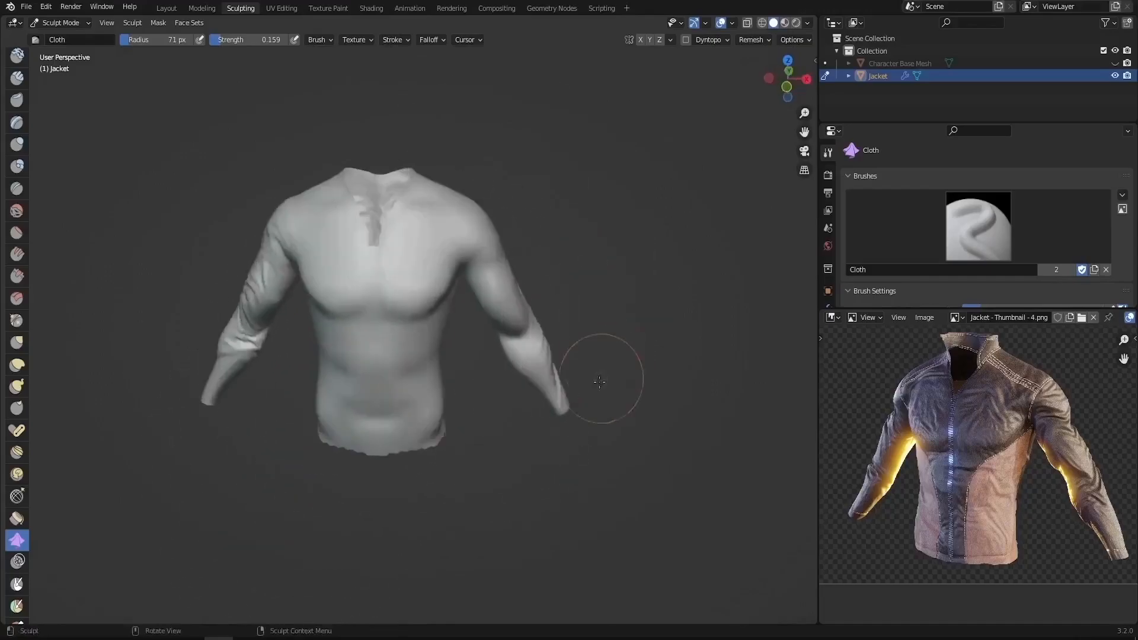
Step: Sculpt cloth folds on the front of the left sleeve around the elbow, upper arm and armpit
{"action": "scroll", "coordinate": [551, 374], "scroll_direction": "up", "scroll_amount": 1}
{"action": "left_click_drag", "start_coordinate": [507, 363], "coordinate": [512, 348]}
{"action": "middle_click_drag", "start_coordinate": [487, 347], "coordinate": [504, 329]}
{"action": "left_click_drag", "start_coordinate": [496, 327], "coordinate": [451, 225]}
{"action": "mouse_move", "coordinate": [547, 319]}
{"action": "left_mouse_down"}
{"action": "mouse_move", "coordinate": [477, 291]}
{"action": "mouse_move", "coordinate": [485, 312]}
{"action": "mouse_move", "coordinate": [504, 299]}
{"action": "mouse_move", "coordinate": [458, 240]}
{"action": "left_mouse_up"}
{"action": "key", "text": "w"}
{"action": "left_click", "coordinate": [489, 312]}
{"action": "middle_click_drag", "start_coordinate": [443, 361], "coordinate": [477, 353]}
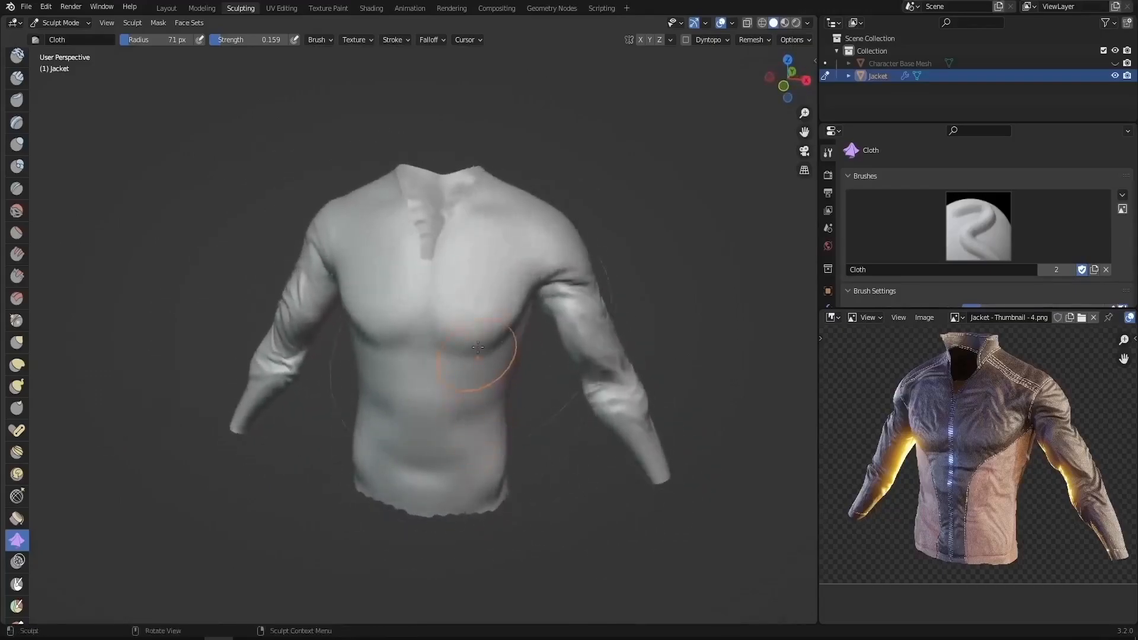
Step: Sculpt cloth folds over the jacket's lower front, around the abdomen and hem
{"action": "middle_click_drag", "start_coordinate": [480, 446], "coordinate": [450, 417]}
{"action": "scroll", "coordinate": [452, 420], "scroll_direction": "up", "scroll_amount": 1}
{"action": "left_click_drag", "start_coordinate": [480, 460], "coordinate": [409, 408]}
{"action": "mouse_move", "coordinate": [424, 492]}
{"action": "left_mouse_down"}
{"action": "mouse_move", "coordinate": [500, 452]}
{"action": "mouse_move", "coordinate": [468, 593]}
{"action": "left_mouse_up"}
{"action": "middle_click_drag", "start_coordinate": [468, 593], "coordinate": [436, 578]}
{"action": "mouse_move", "coordinate": [435, 415]}
{"action": "left_mouse_down"}
{"action": "mouse_move", "coordinate": [386, 279]}
{"action": "mouse_move", "coordinate": [389, 455]}
{"action": "left_mouse_up"}
{"action": "scroll", "coordinate": [389, 455], "scroll_direction": "down", "scroll_amount": 4}
{"action": "middle_click_drag", "start_coordinate": [389, 456], "coordinate": [445, 457]}
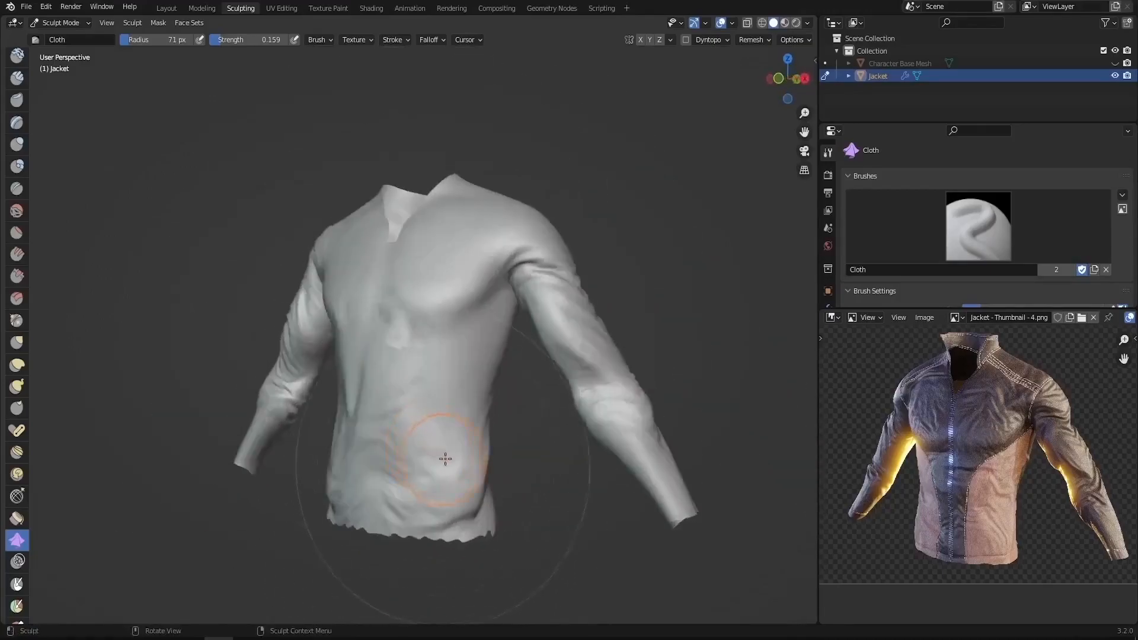
Step: Extend the cloth folds along the jacket's sides and from the armpits across the front of the torso
{"action": "middle_click_drag", "start_coordinate": [449, 395], "coordinate": [423, 332]}
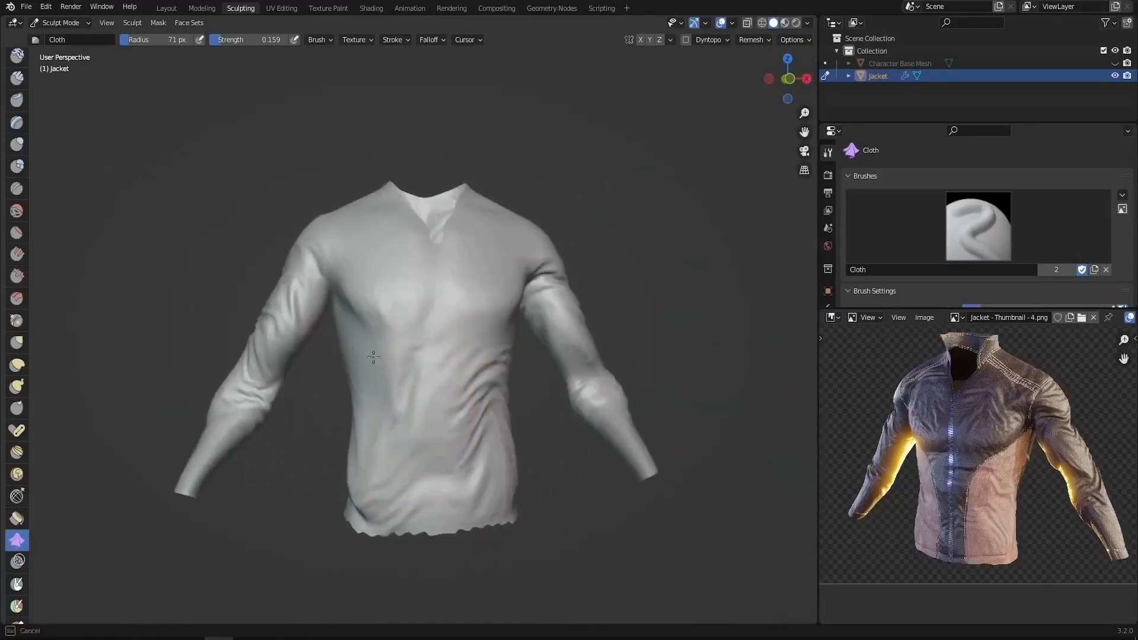
{"action": "middle_click_drag", "start_coordinate": [391, 495], "coordinate": [375, 392]}
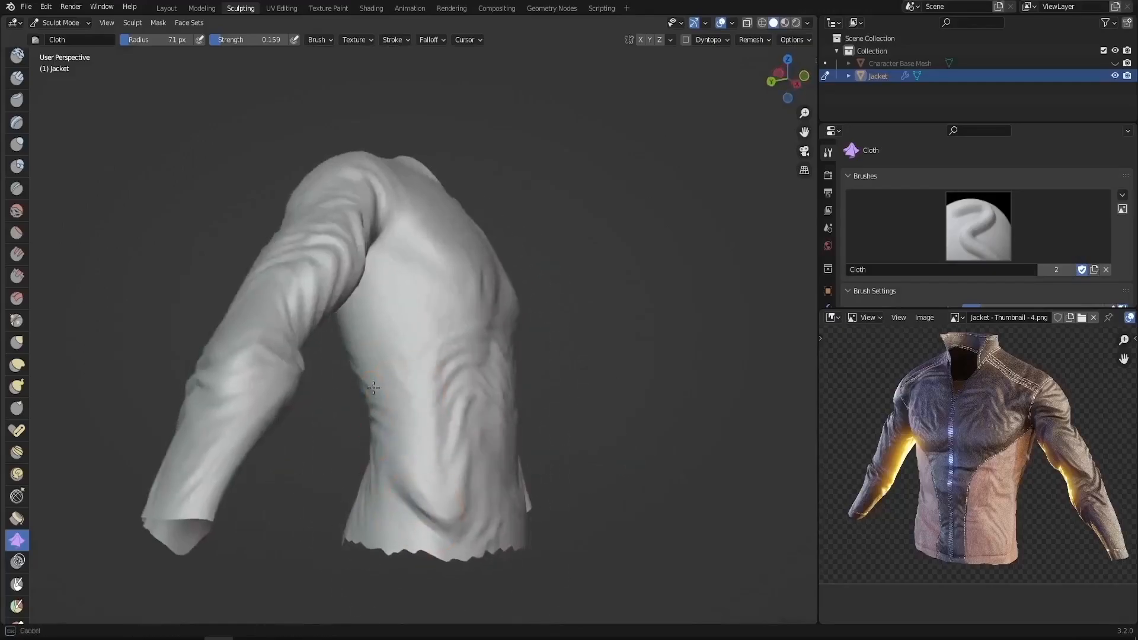
{"action": "middle_click_drag", "start_coordinate": [375, 287], "coordinate": [432, 322]}
{"action": "scroll", "coordinate": [432, 323], "scroll_direction": "up", "scroll_amount": 4}
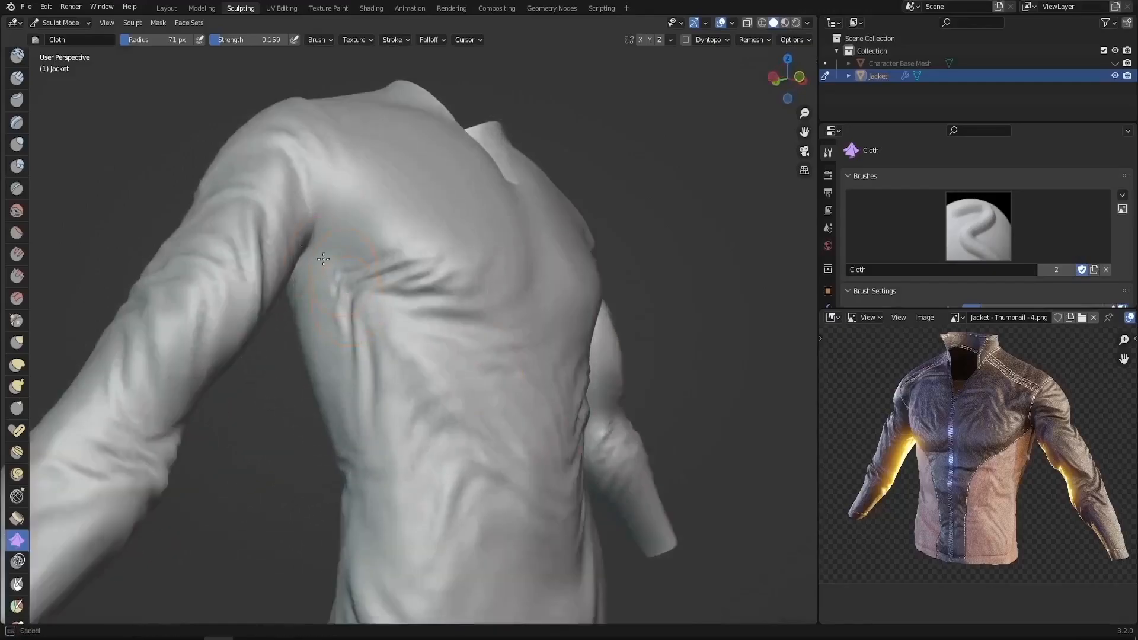
{"action": "middle_click_drag", "start_coordinate": [500, 354], "coordinate": [402, 343]}
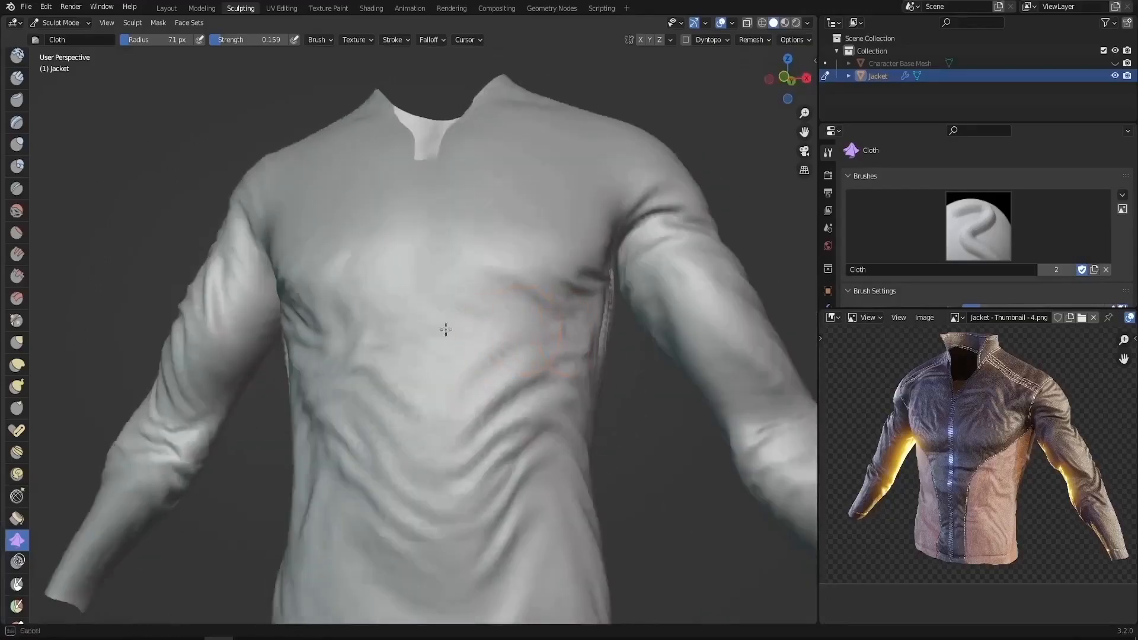
Step: Sculpt cloth folds across one side of the jacket's chest up toward the shoulder
{"action": "scroll", "coordinate": [961, 450], "scroll_direction": "up", "scroll_amount": 4}
{"action": "mouse_move", "coordinate": [483, 330]}
{"action": "middle_mouse_down"}
{"action": "mouse_move", "coordinate": [510, 273]}
{"action": "mouse_move", "coordinate": [538, 252]}
{"action": "mouse_move", "coordinate": [522, 267]}
{"action": "middle_mouse_up"}
{"action": "scroll", "coordinate": [534, 267], "scroll_direction": "up", "scroll_amount": 1}
{"action": "left_click_drag", "start_coordinate": [569, 290], "coordinate": [544, 150]}
{"action": "middle_click_drag", "start_coordinate": [544, 150], "coordinate": [510, 171]}
{"action": "scroll", "coordinate": [557, 225], "scroll_direction": "up", "scroll_amount": 3}
{"action": "mouse_move", "coordinate": [604, 244]}
{"action": "left_mouse_down"}
{"action": "mouse_move", "coordinate": [606, 278]}
{"action": "mouse_move", "coordinate": [564, 234]}
{"action": "mouse_move", "coordinate": [468, 196]}
{"action": "left_mouse_up"}
{"action": "middle_click_drag", "start_coordinate": [469, 195], "coordinate": [279, 305]}
Step: Sculpt matching cloth folds over the remaining chest and shoulder areas, checking the jacket against the reference image
{"action": "middle_click_drag", "start_coordinate": [433, 409], "coordinate": [409, 439]}
{"action": "mouse_move", "coordinate": [423, 290]}
{"action": "left_mouse_down"}
{"action": "mouse_move", "coordinate": [419, 315]}
{"action": "mouse_move", "coordinate": [340, 211]}
{"action": "mouse_move", "coordinate": [323, 237]}
{"action": "left_mouse_up"}
{"action": "scroll", "coordinate": [417, 318], "scroll_direction": "down", "scroll_amount": 2}
{"action": "middle_click_drag", "start_coordinate": [424, 343], "coordinate": [417, 317]}
{"action": "left_click_drag", "start_coordinate": [411, 227], "coordinate": [312, 241]}
{"action": "middle_click_drag", "start_coordinate": [312, 242], "coordinate": [293, 401]}
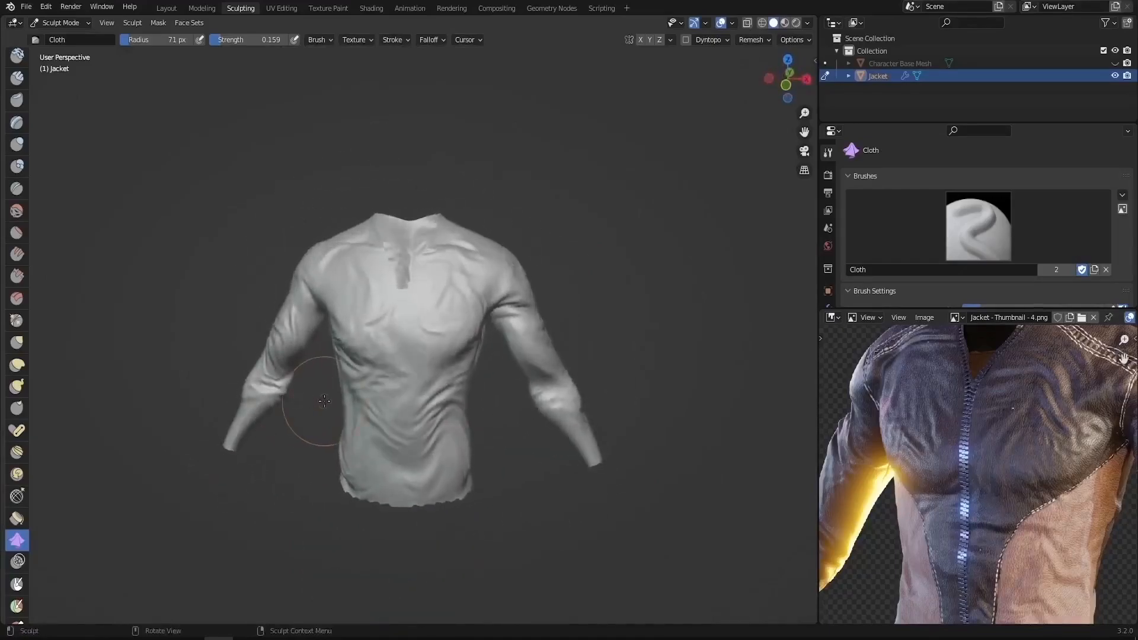
{"action": "middle_click_drag", "start_coordinate": [454, 394], "coordinate": [453, 408]}
{"action": "scroll", "coordinate": [405, 455], "scroll_direction": "up", "scroll_amount": 2}
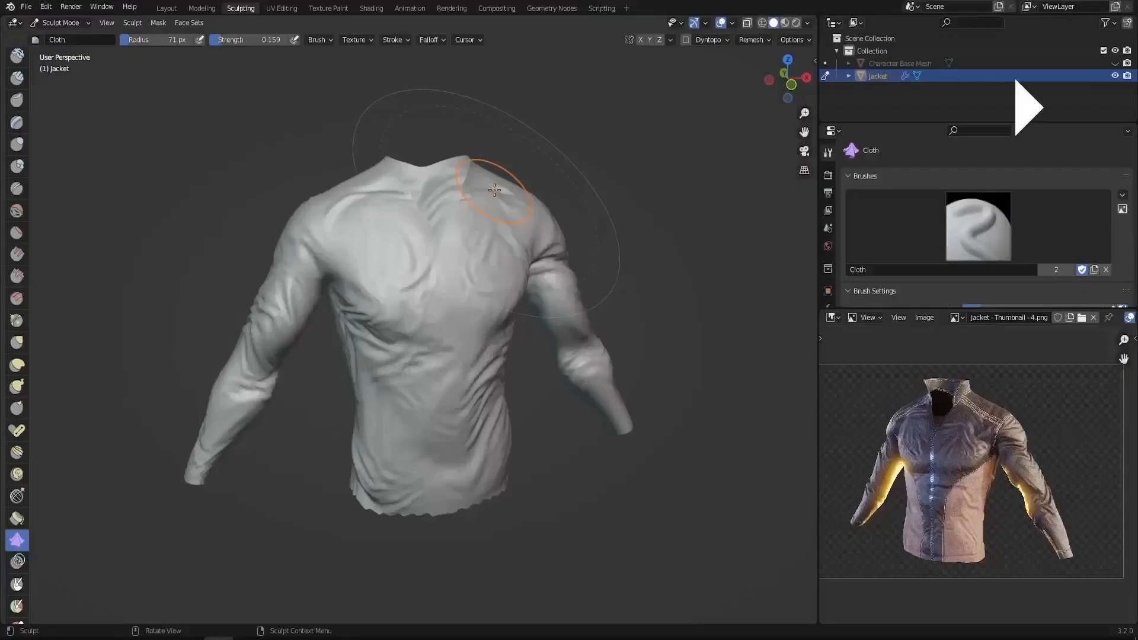
{"action": "middle_click_drag", "start_coordinate": [438, 306], "coordinate": [249, 218]}
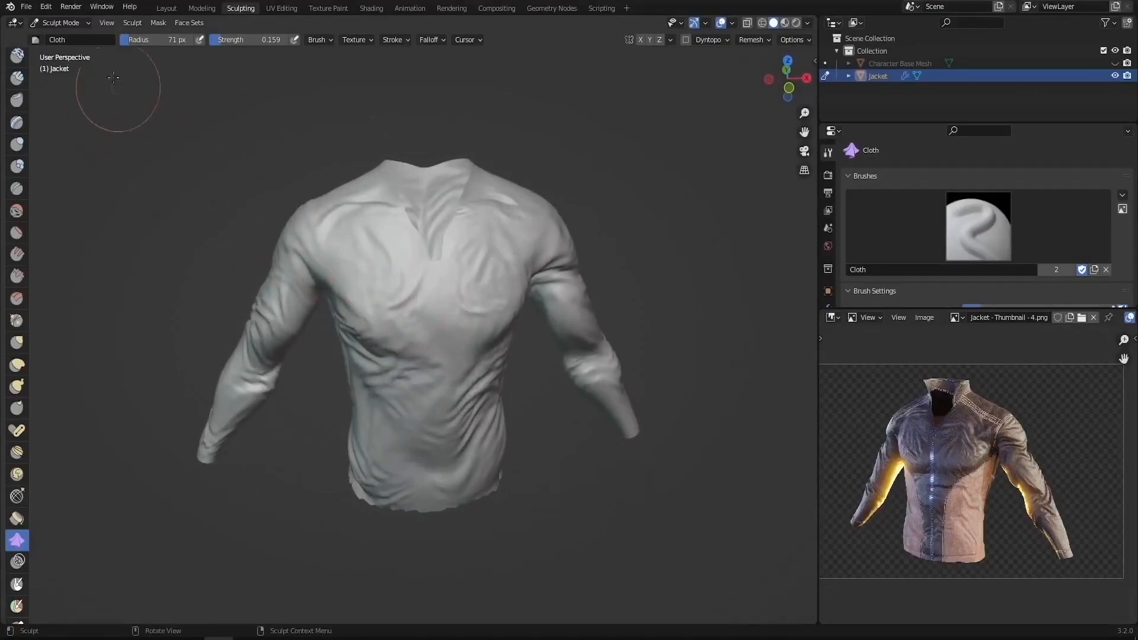
Step: Switch to the Layout workspace, edit the jacket mesh in edge select mode, and select the neckline's boundary edge loop
{"action": "scroll", "coordinate": [976, 394], "scroll_direction": "up", "scroll_amount": 5}
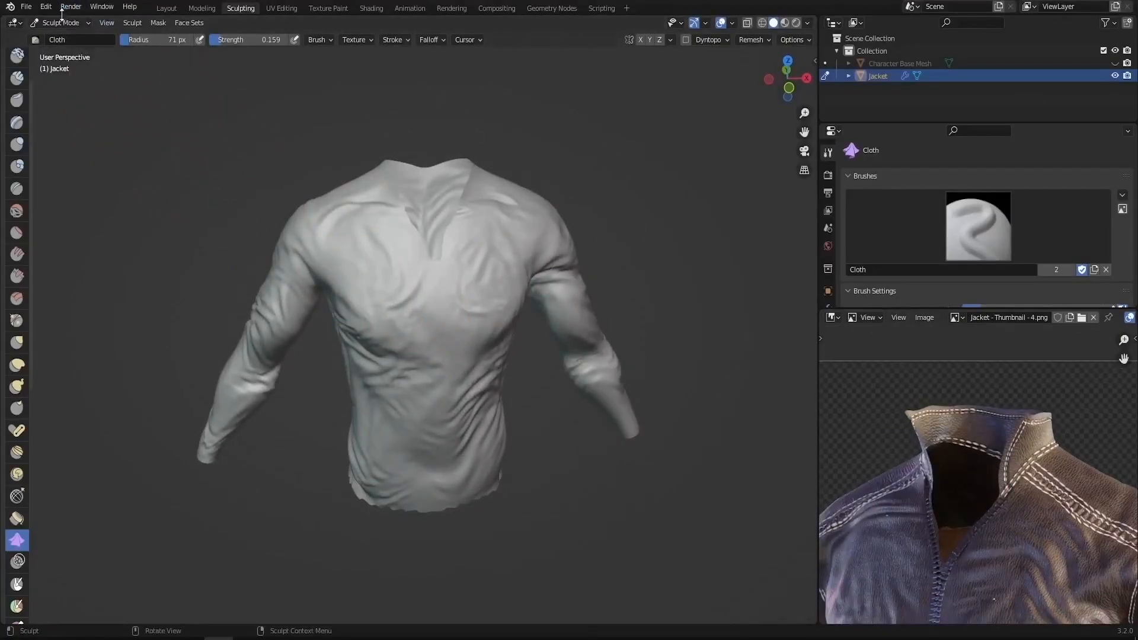
{"action": "left_click", "coordinate": [166, 8]}
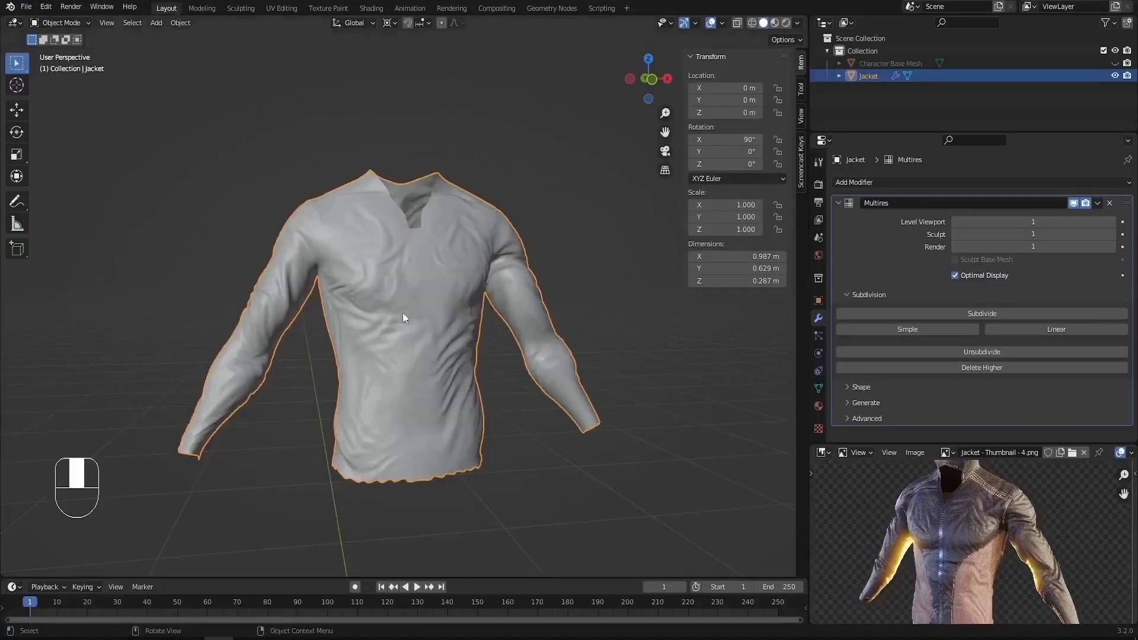
{"action": "middle_click_drag", "start_coordinate": [409, 312], "coordinate": [415, 333]}
{"action": "scroll", "coordinate": [425, 211], "scroll_direction": "up", "scroll_amount": 4}
{"action": "key", "text": "Tab"}
{"action": "middle_click_drag", "start_coordinate": [422, 230], "coordinate": [427, 276], "text": "shift"}
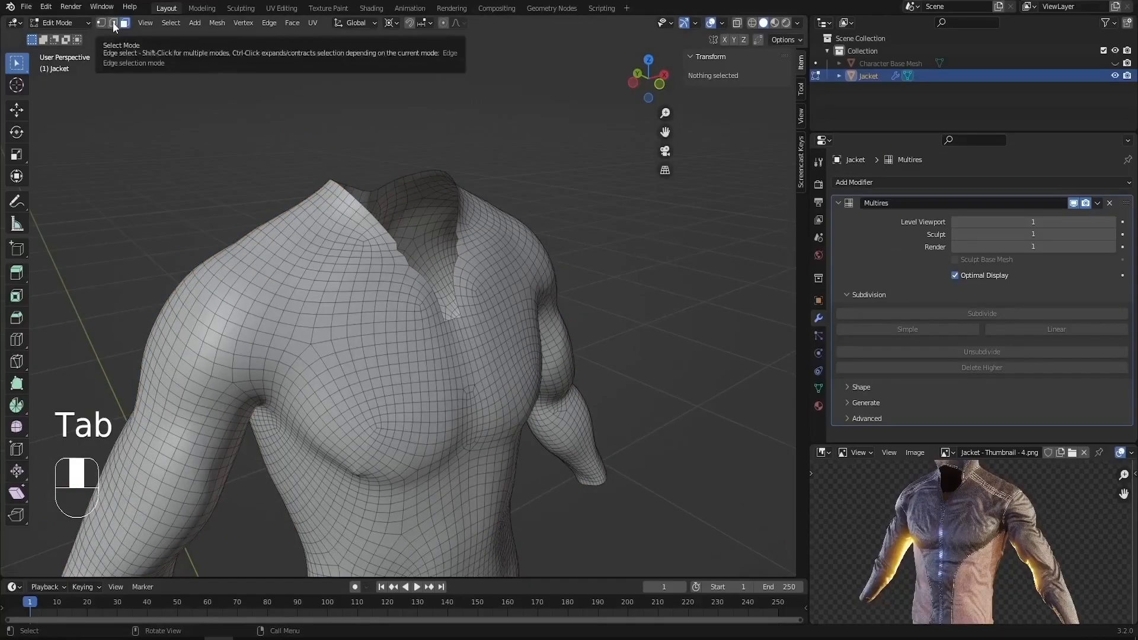
{"action": "left_click", "coordinate": [114, 24]}
{"action": "scroll", "coordinate": [389, 186], "scroll_direction": "up", "scroll_amount": 3}
{"action": "left_click", "coordinate": [387, 193], "text": "alt"}
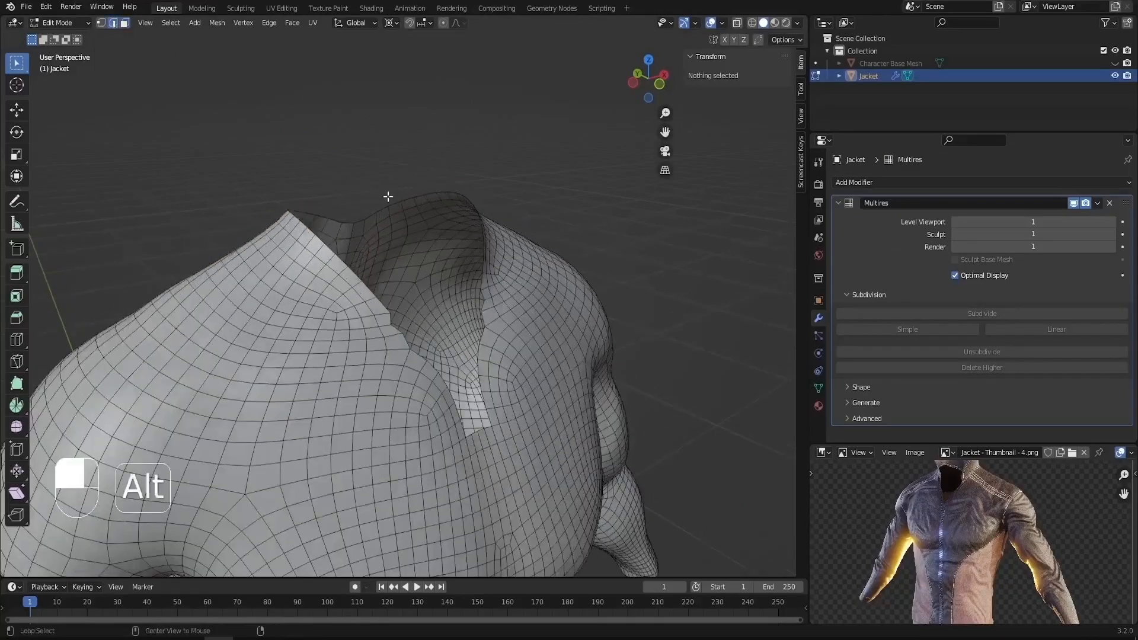
{"action": "middle_click_drag", "start_coordinate": [391, 195], "coordinate": [416, 209]}
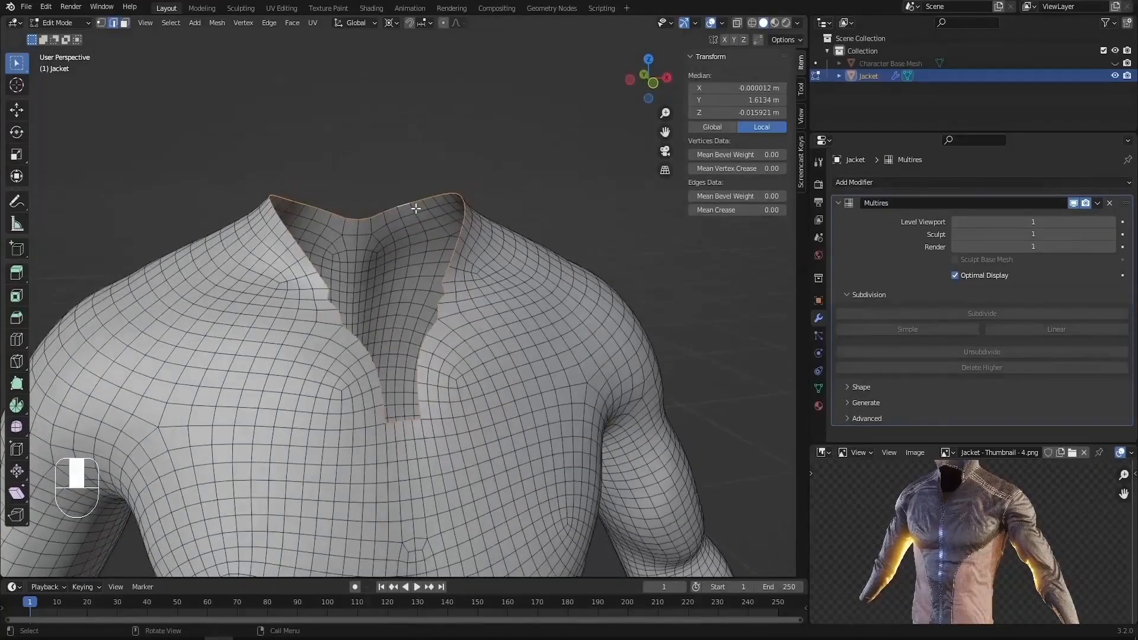
Step: Use circle select to deselect the lower edges of the front neck opening, keeping only the collar edges selected
{"action": "middle_click_drag", "start_coordinate": [370, 300], "coordinate": [362, 276]}
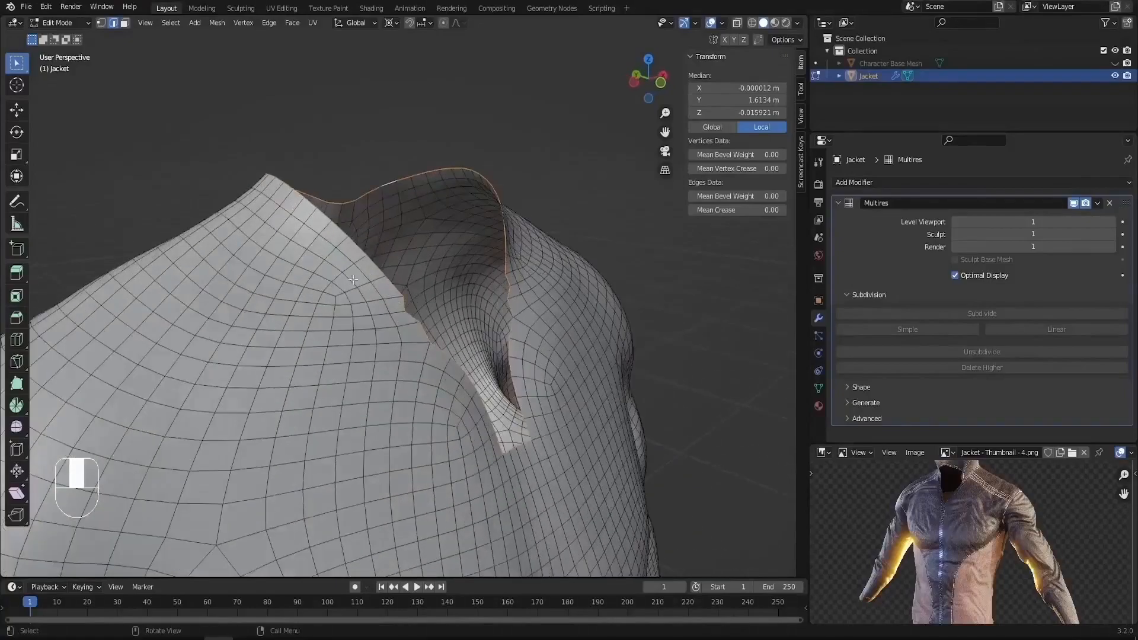
{"action": "key", "text": "c"}
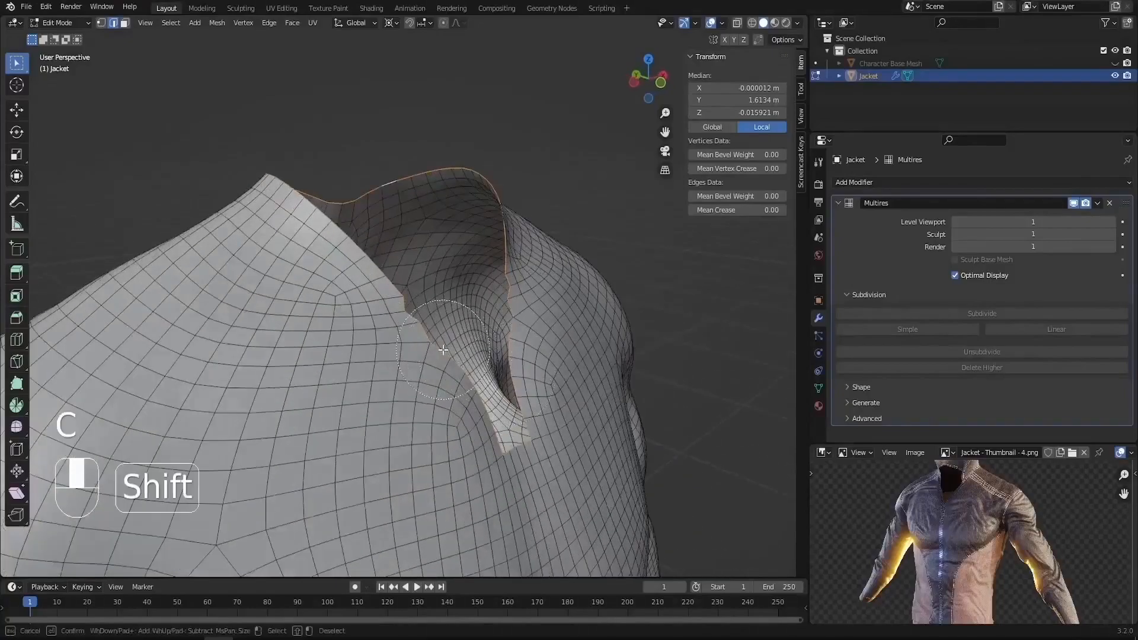
{"action": "left_click_drag", "start_coordinate": [441, 356], "coordinate": [490, 415], "text": "shift"}
{"action": "middle_click_drag", "start_coordinate": [505, 348], "coordinate": [472, 293], "text": "shift"}
{"action": "right_click", "coordinate": [491, 328]}
Step: Extrude the selected neckline edges straight up along Z by about 0.05 m to form a standing collar
{"action": "key", "text": "e"}
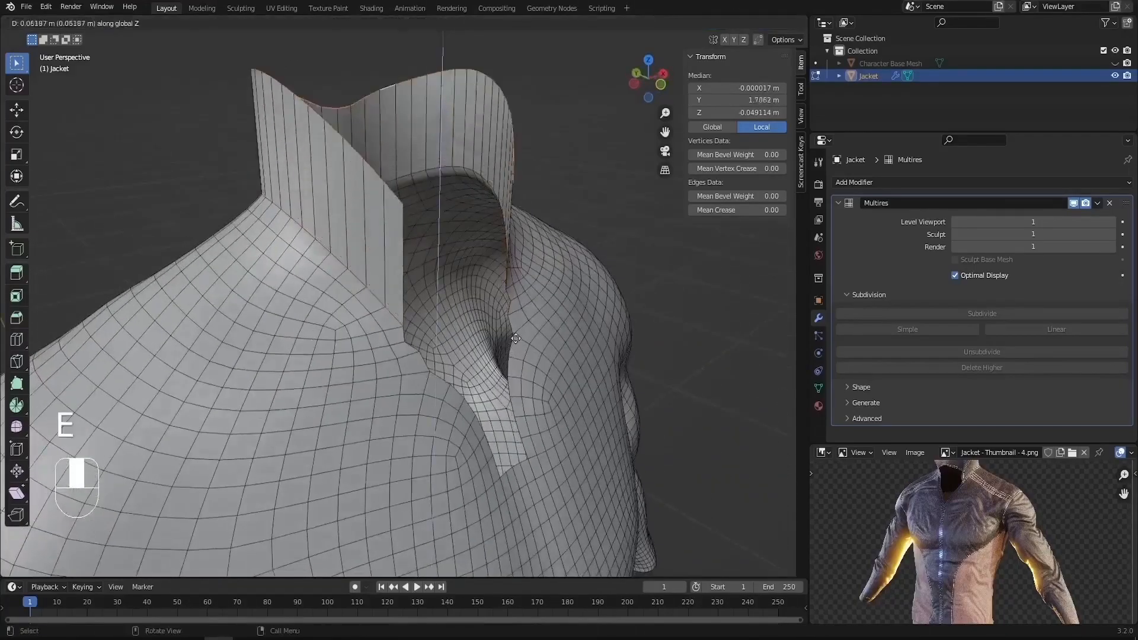
{"action": "left_click", "coordinate": [530, 342]}
{"action": "scroll", "coordinate": [455, 279], "scroll_direction": "down", "scroll_amount": 4}
{"action": "middle_click_drag", "start_coordinate": [455, 279], "coordinate": [409, 296]}
{"action": "middle_click_drag", "start_coordinate": [1005, 499], "coordinate": [971, 546]}
{"action": "scroll", "coordinate": [978, 525], "scroll_direction": "up", "scroll_amount": 4}
{"action": "middle_click_drag", "start_coordinate": [551, 386], "coordinate": [510, 367]}
Step: Set the pivot point to Median Point and flatten the collar's top edge by scaling it to 0 along Z
{"action": "left_click", "coordinate": [394, 21]}
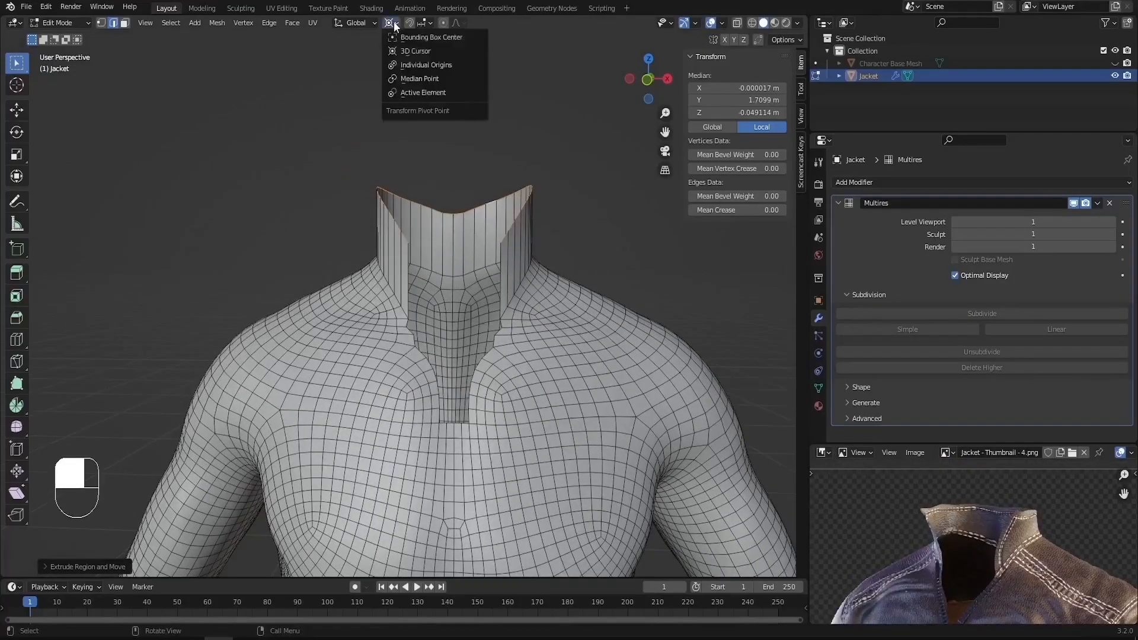
{"action": "left_click", "coordinate": [412, 78]}
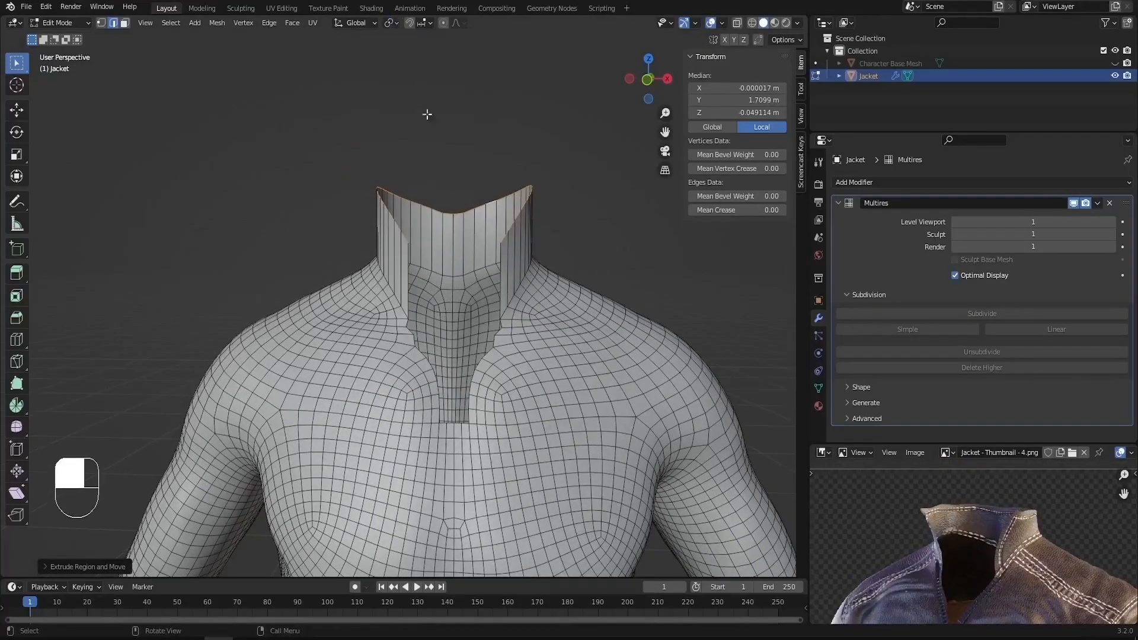
{"action": "scroll", "coordinate": [390, 85], "scroll_direction": "up", "scroll_amount": 2}
{"action": "middle_click_drag", "start_coordinate": [389, 85], "coordinate": [496, 186], "text": "shift"}
{"action": "type", "text": "sz"}
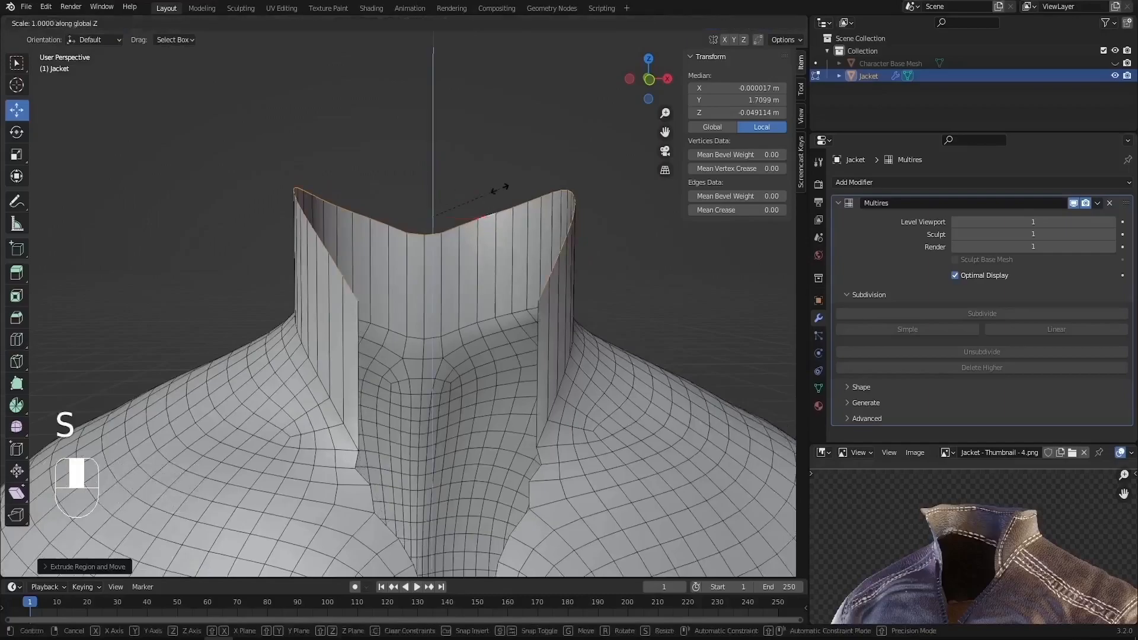
{"action": "type", "text": "0"}
{"action": "key", "text": "Return"}
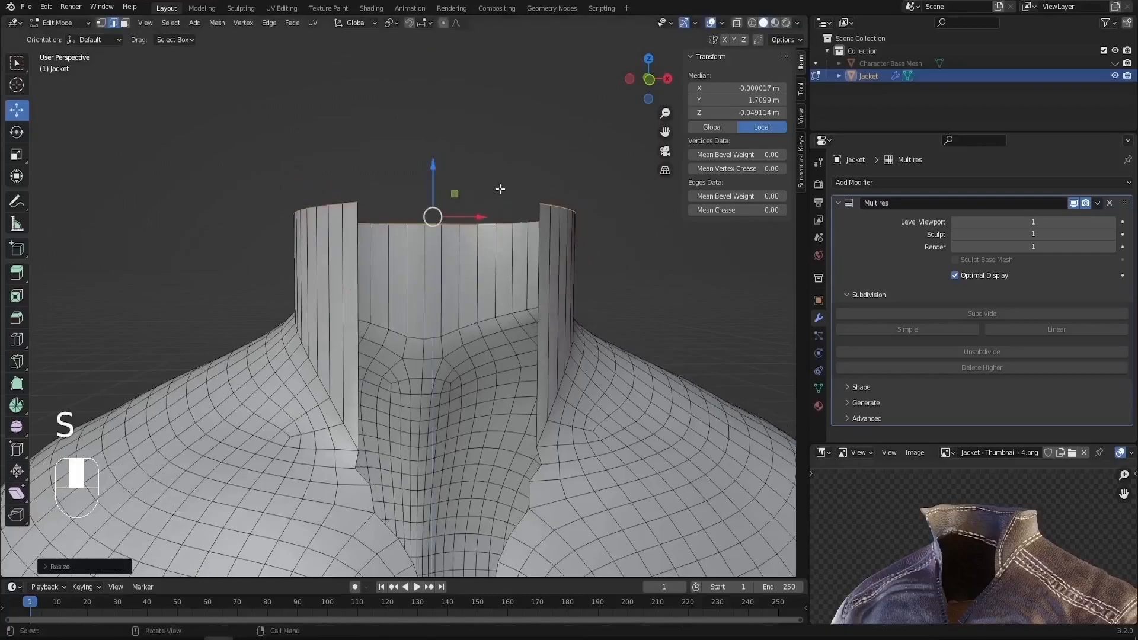
Step: Rotate the collar's top edge about the X axis so it slopes down toward the front, and check it in Object Mode
{"action": "middle_click_drag", "start_coordinate": [500, 189], "coordinate": [380, 232]}
{"action": "key", "text": "r"}
{"action": "key", "text": "x"}
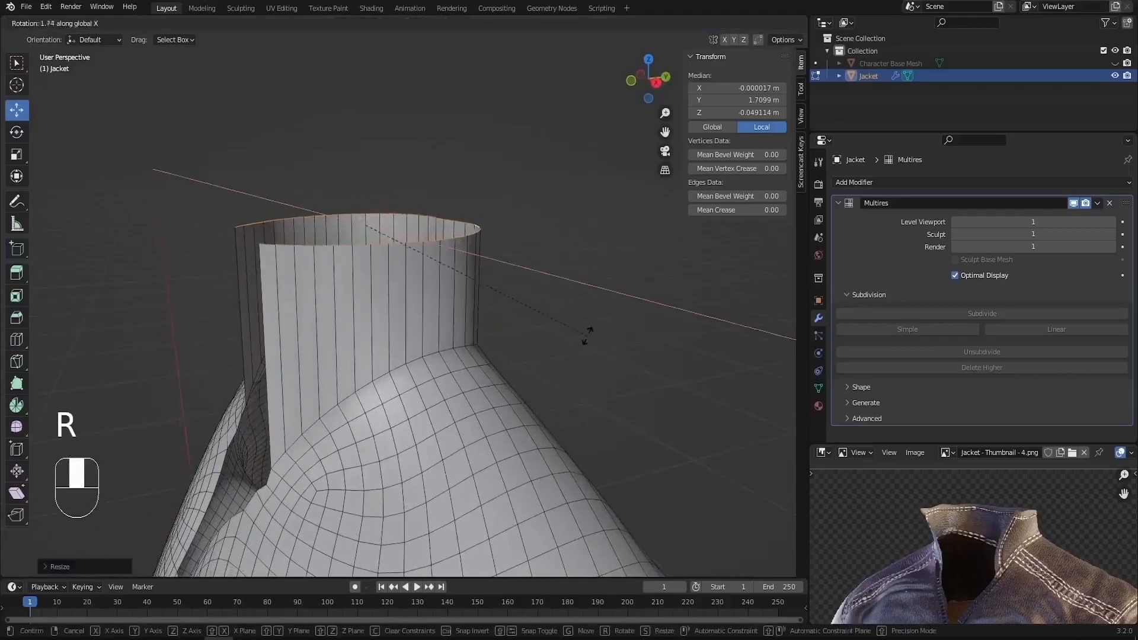
{"action": "left_click", "coordinate": [584, 279]}
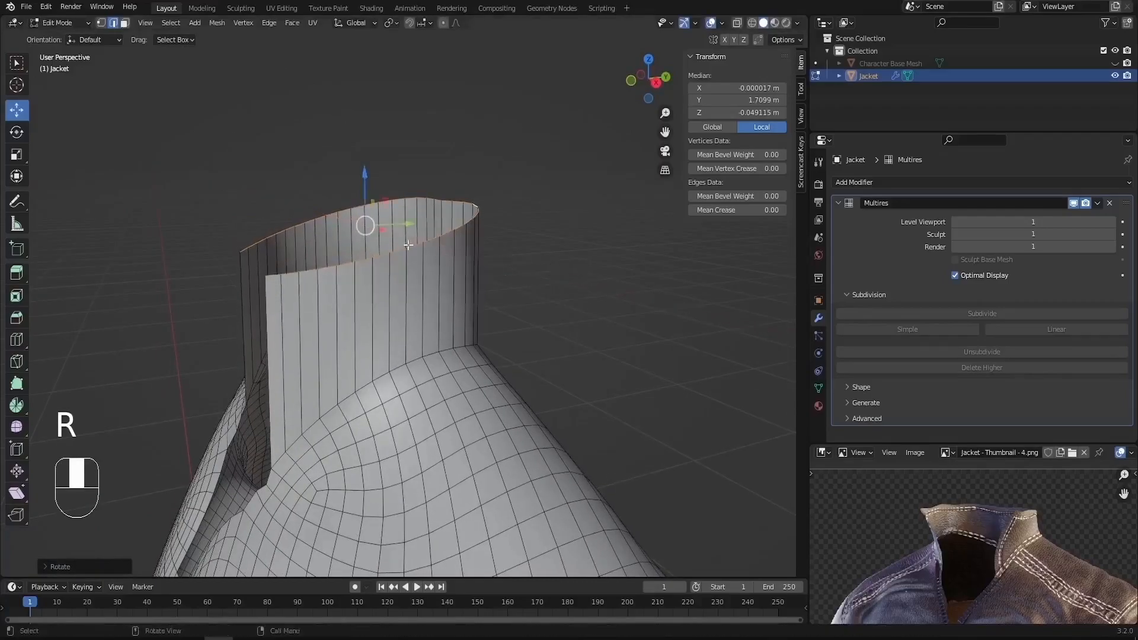
{"action": "key", "text": "Tab"}
{"action": "middle_click_drag", "start_coordinate": [398, 276], "coordinate": [525, 271]}
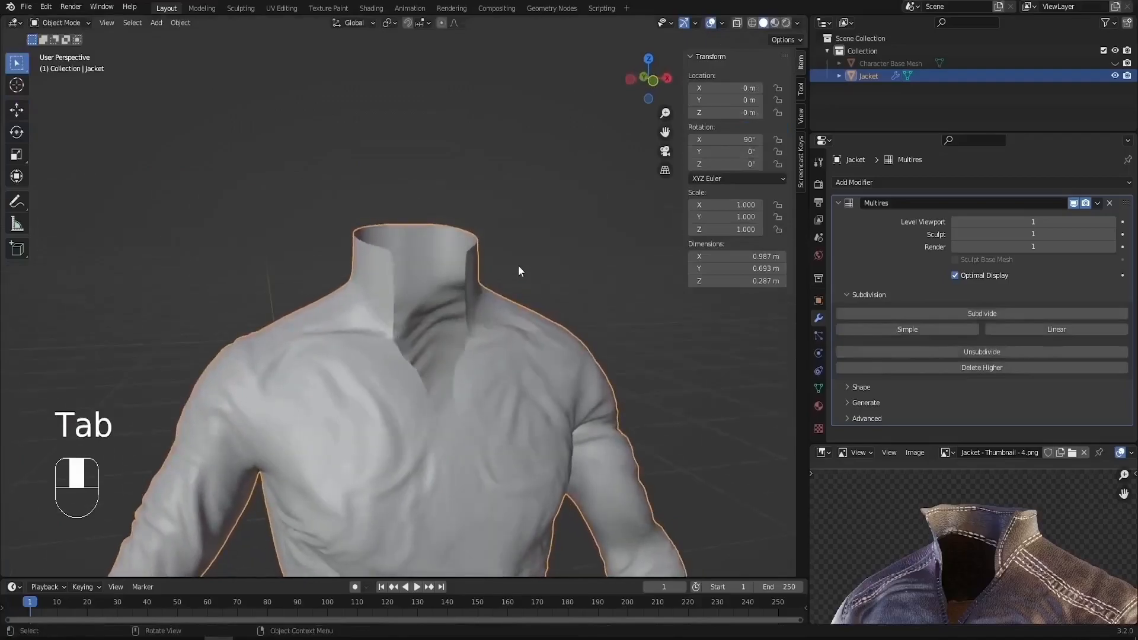
Step: Add seven evenly spaced horizontal loop cuts around the standing collar without sliding them, and check it in Object Mode
{"action": "key", "text": "Tab"}
{"action": "middle_click_drag", "start_coordinate": [419, 290], "coordinate": [423, 272]}
{"action": "scroll", "coordinate": [423, 271], "scroll_direction": "up", "scroll_amount": 4}
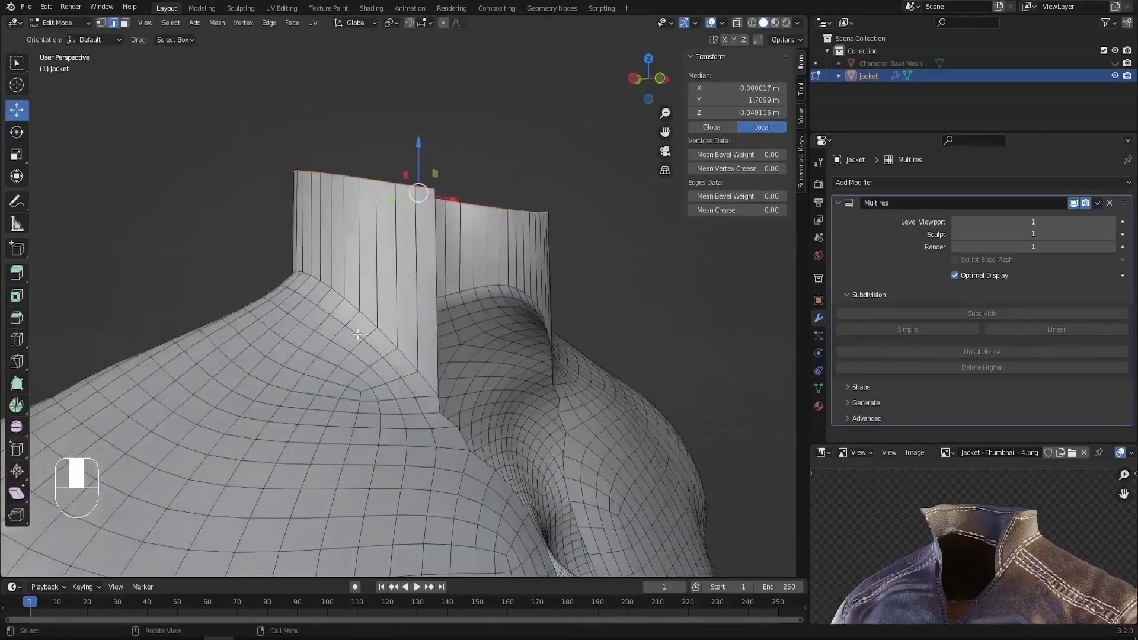
{"action": "scroll", "coordinate": [360, 335], "scroll_direction": "up", "scroll_amount": 1}
{"action": "key", "text": "ctrl+r"}
{"action": "scroll", "coordinate": [380, 251], "scroll_direction": "up", "scroll_amount": 10}
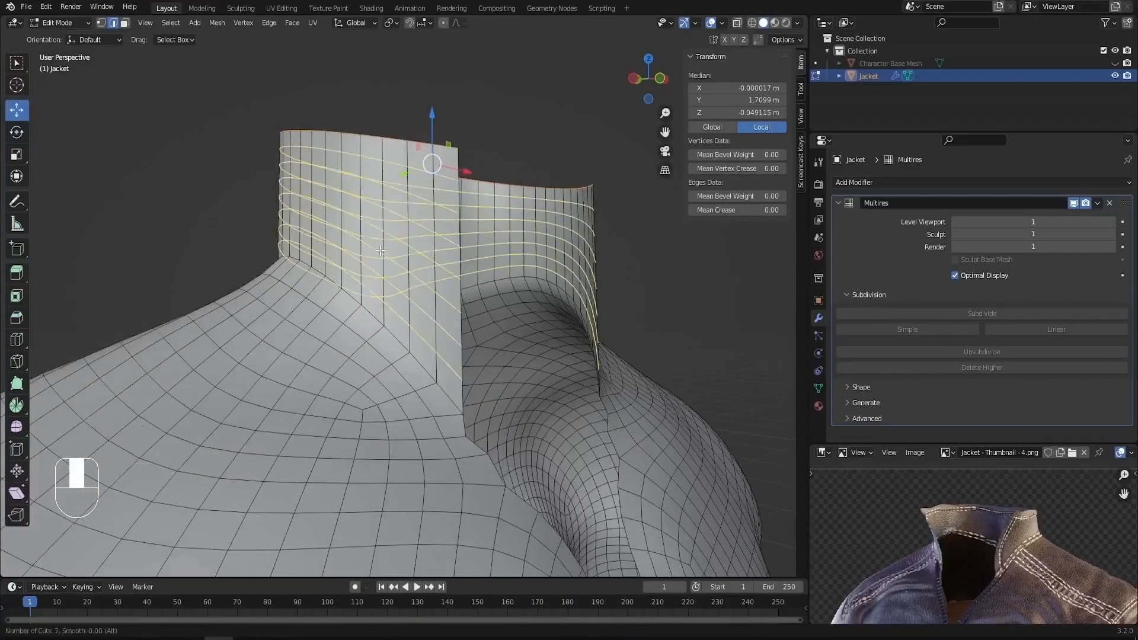
{"action": "left_click", "coordinate": [380, 251]}
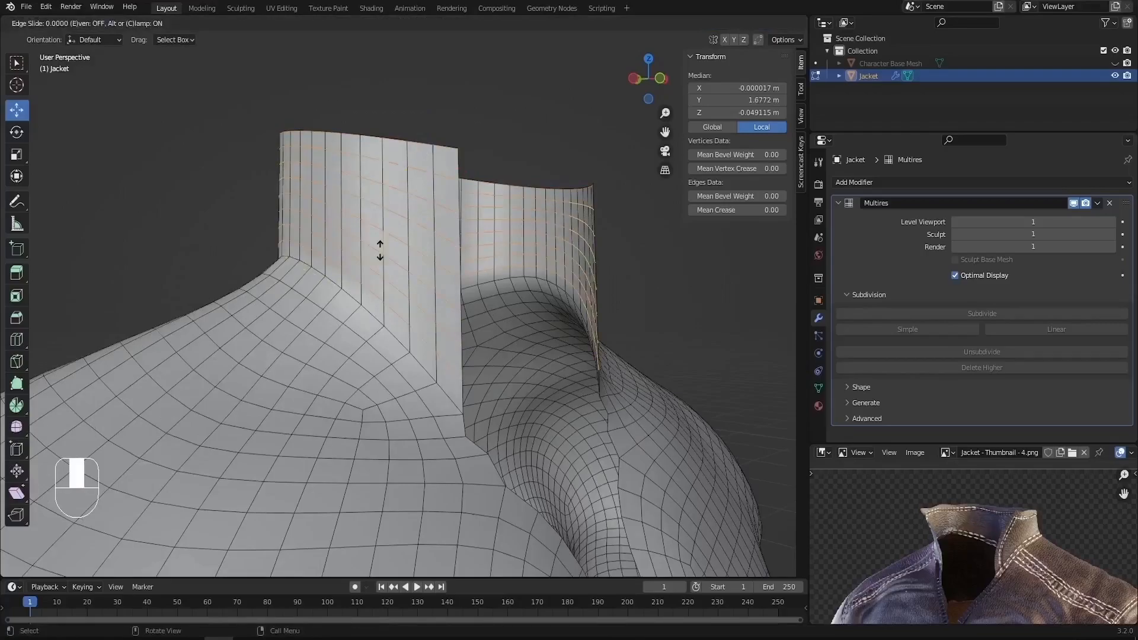
{"action": "right_click", "coordinate": [380, 251]}
{"action": "key", "text": "Tab"}
{"action": "scroll", "coordinate": [398, 219], "scroll_direction": "down", "scroll_amount": 5}
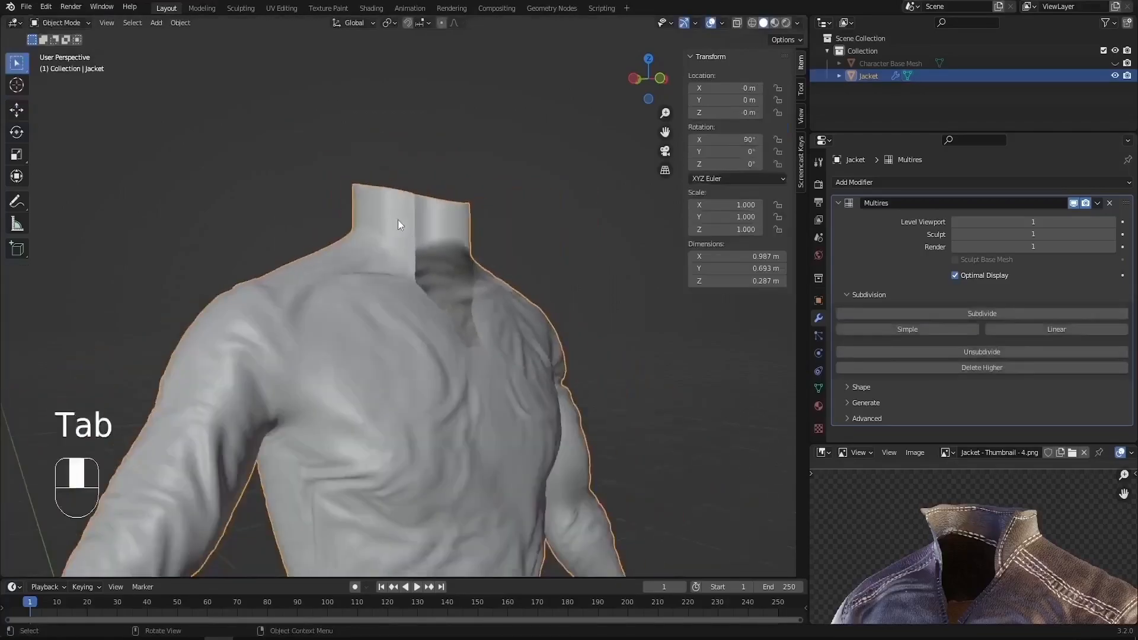
Step: Select the collar's two front top corner vertices and scale them along X by about 1.58 with Sharp proportional editing, size about 0.07
{"action": "key", "text": "Tab"}
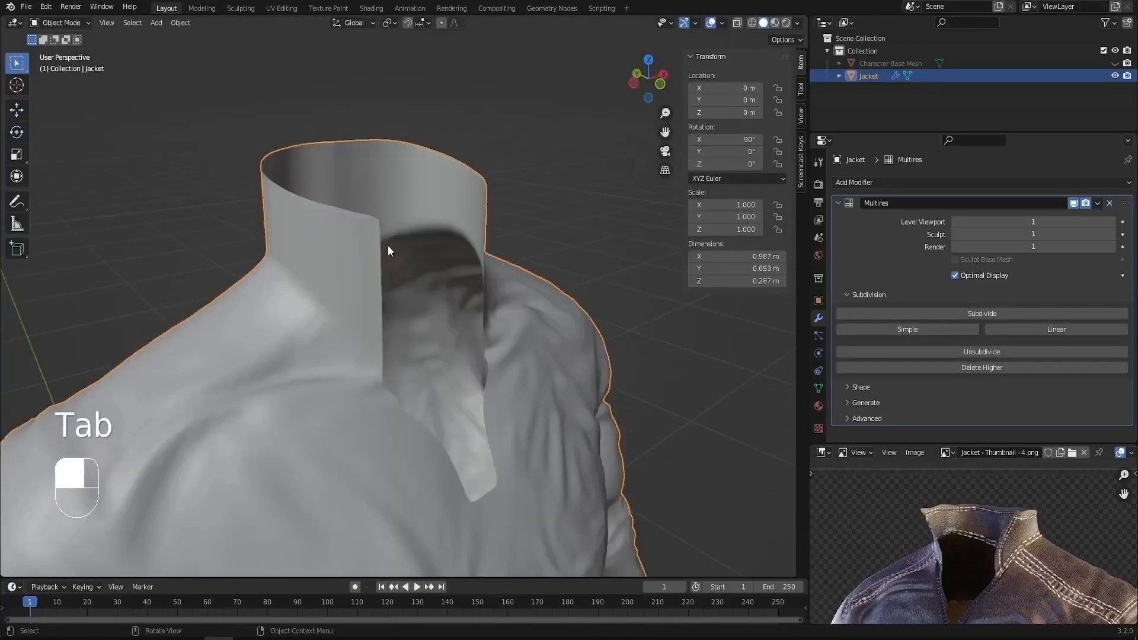
{"action": "key", "text": "Tab"}
{"action": "middle_click_drag", "start_coordinate": [397, 248], "coordinate": [407, 174]}
{"action": "left_click", "coordinate": [447, 160], "text": "shift"}
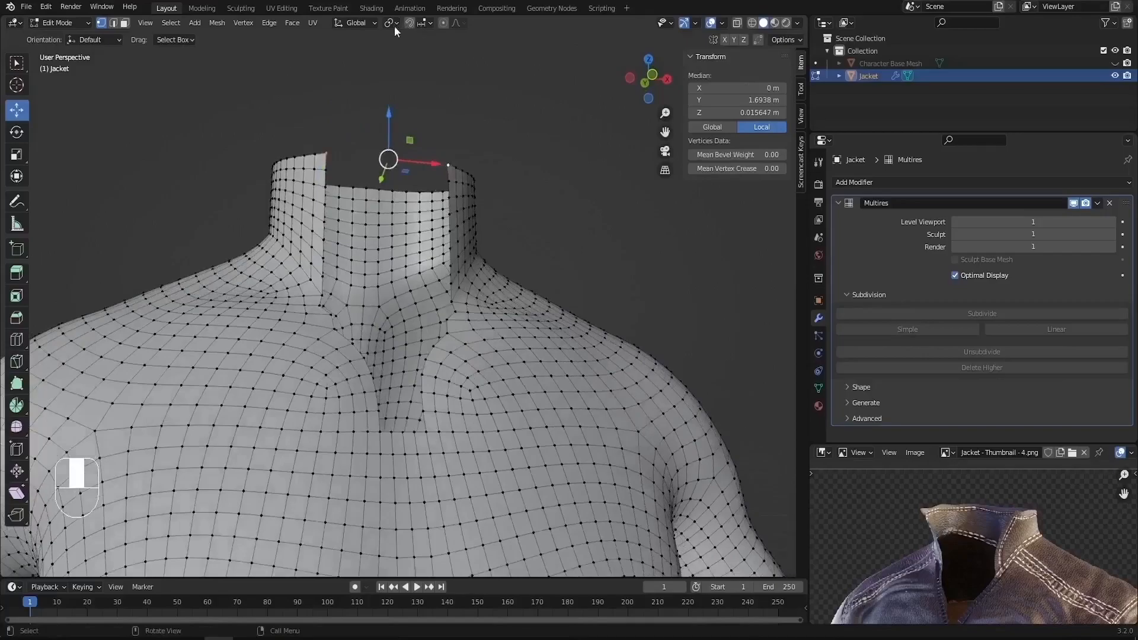
{"action": "left_click", "coordinate": [462, 22]}
{"action": "middle_click_drag", "start_coordinate": [452, 273], "coordinate": [466, 315]}
{"action": "key", "text": "s"}
{"action": "key", "text": "x"}
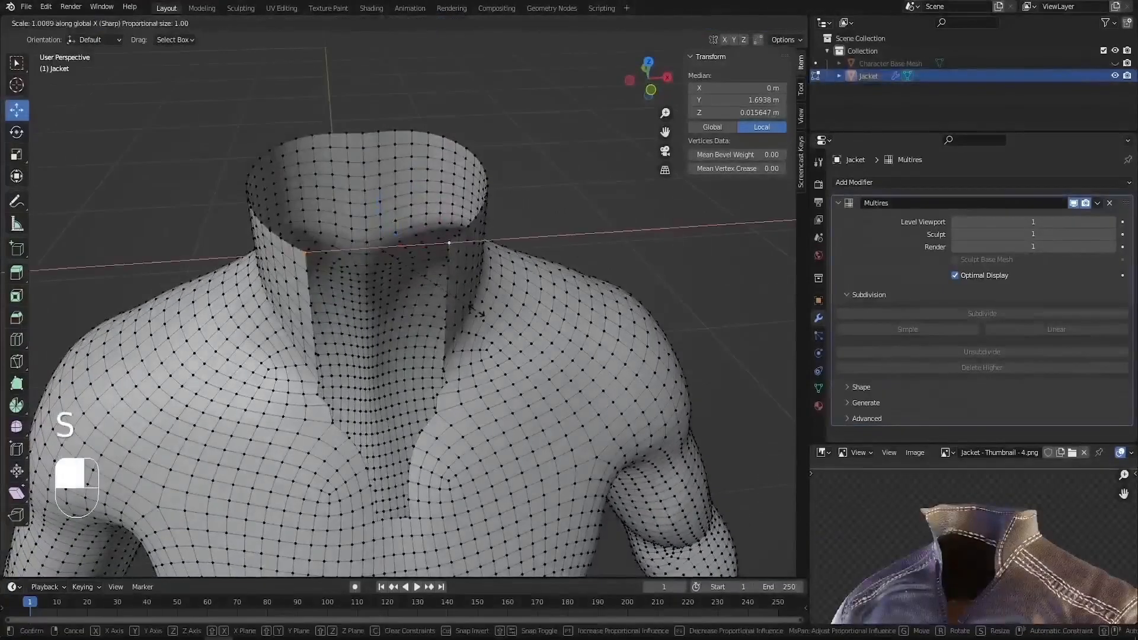
{"action": "scroll", "coordinate": [477, 308], "scroll_direction": "up", "scroll_amount": 20}
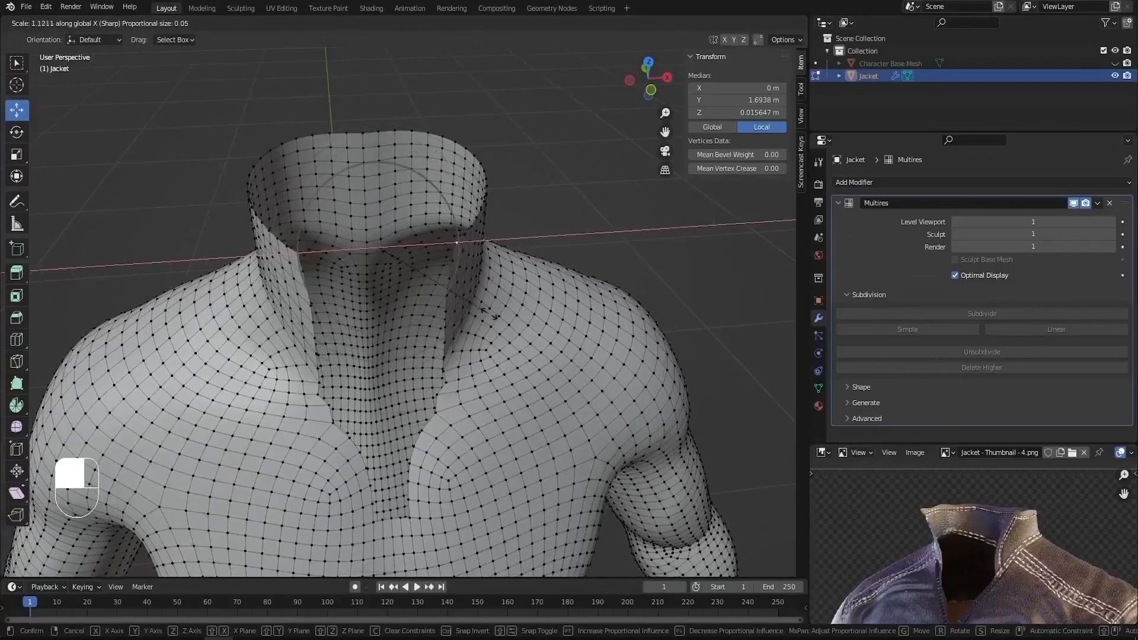
{"action": "scroll", "coordinate": [510, 320], "scroll_direction": "down", "scroll_amount": 4}
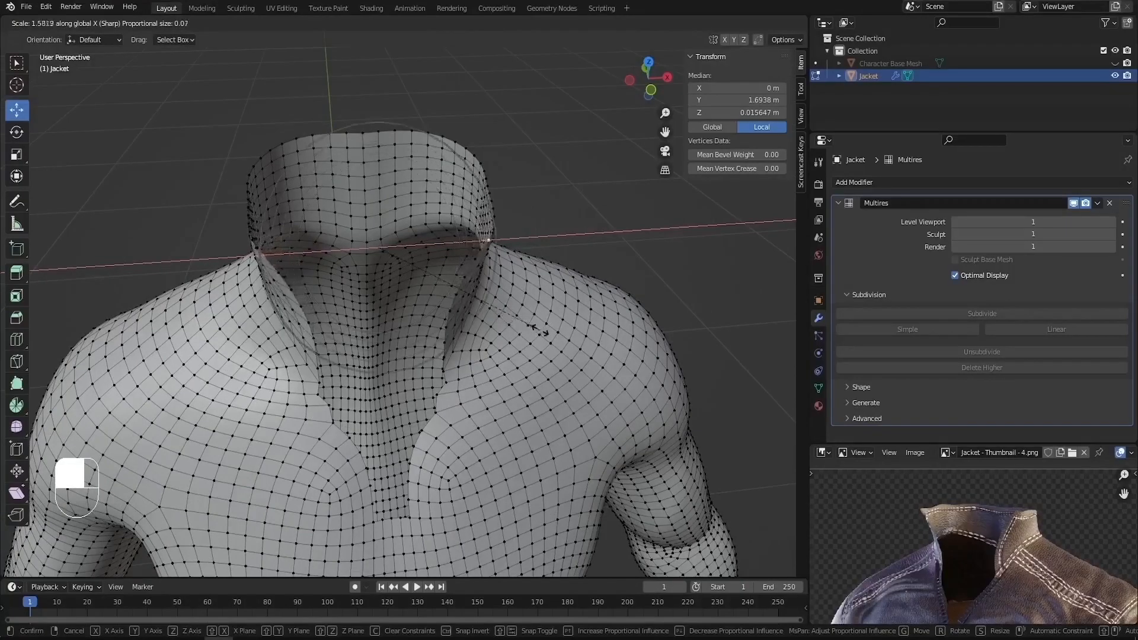
{"action": "left_click", "coordinate": [539, 331]}
Step: Move the collar's front corners about 0.015 m forward and 0.011 m down, and spread them further apart along X by about 1.1
{"action": "middle_click_drag", "start_coordinate": [415, 255], "coordinate": [370, 261]}
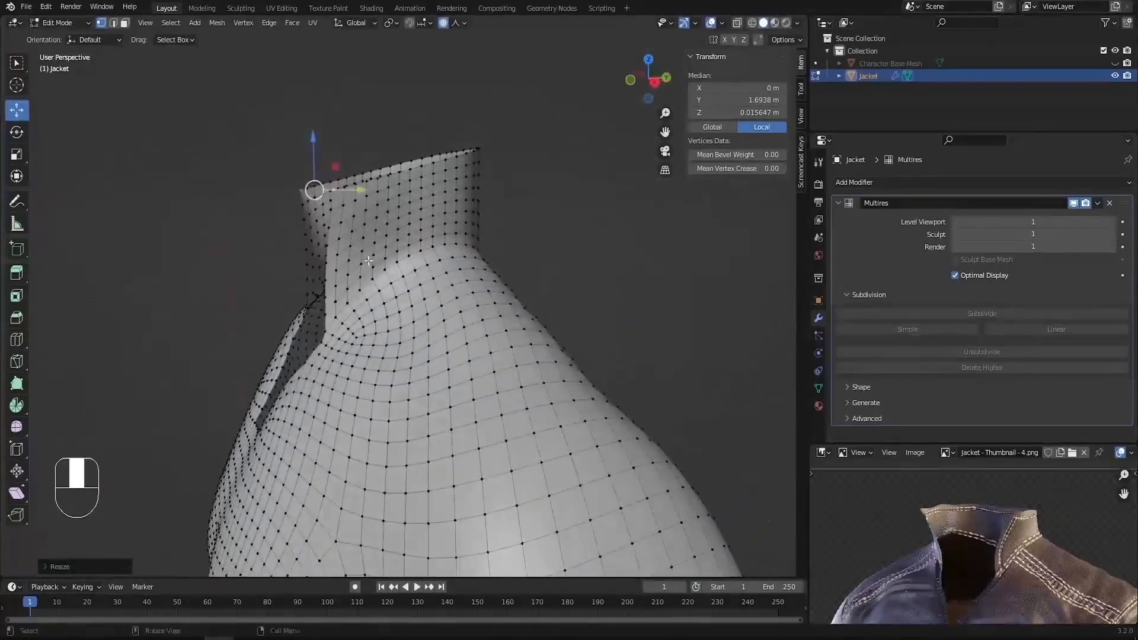
{"action": "left_click_drag", "start_coordinate": [361, 189], "coordinate": [335, 199]}
{"action": "left_click_drag", "start_coordinate": [290, 151], "coordinate": [295, 171]}
{"action": "middle_click_drag", "start_coordinate": [299, 184], "coordinate": [420, 257]}
{"action": "key", "text": "s"}
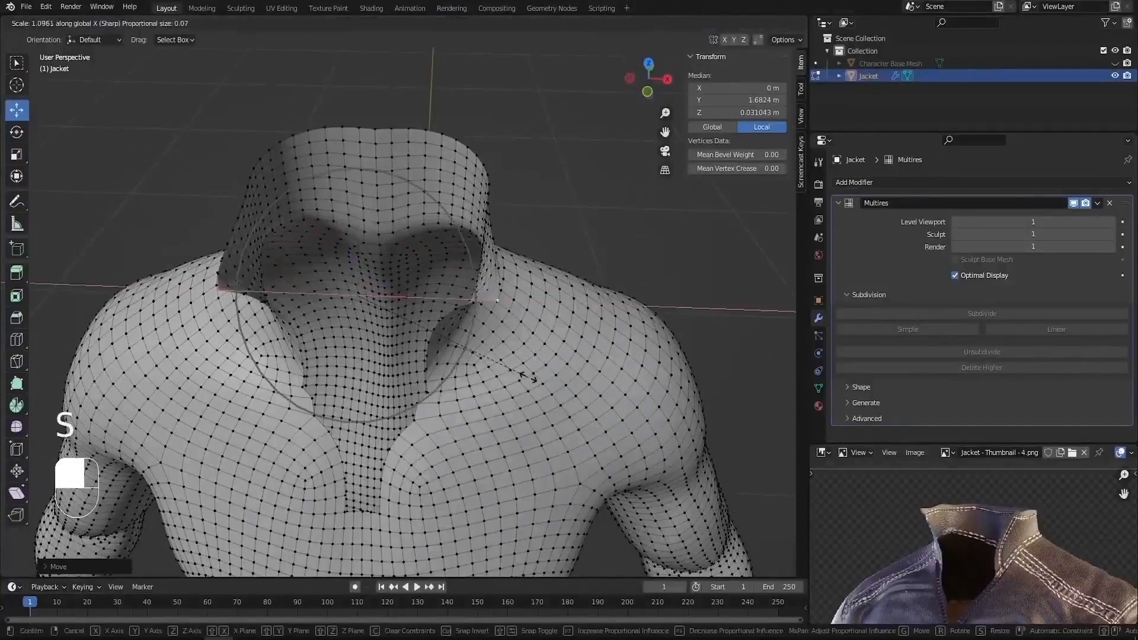
{"action": "key", "text": "x"}
{"action": "left_click", "coordinate": [534, 378]}
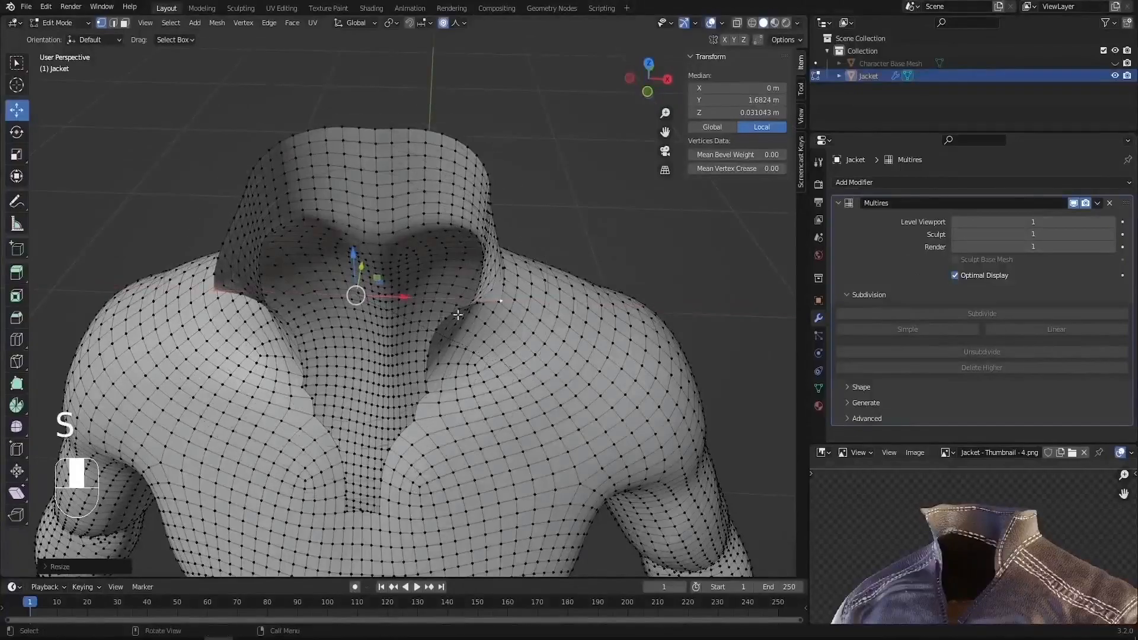
Step: Enlarge the reference image area and zoom in on its neck opening to compare it with the jacket in Object Mode
{"action": "key", "text": "Tab"}
{"action": "middle_click_drag", "start_coordinate": [453, 326], "coordinate": [836, 435]}
{"action": "left_click_drag", "start_coordinate": [900, 444], "coordinate": [899, 315]}
{"action": "scroll", "coordinate": [973, 466], "scroll_direction": "up", "scroll_amount": 4}
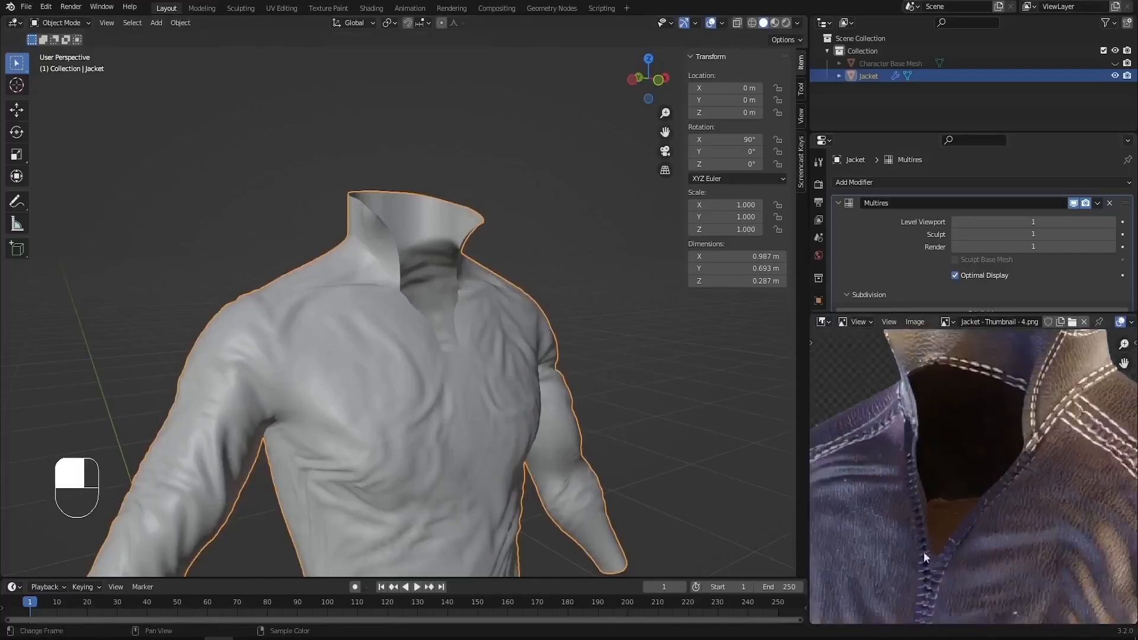
{"action": "scroll", "coordinate": [381, 289], "scroll_direction": "up", "scroll_amount": 4}
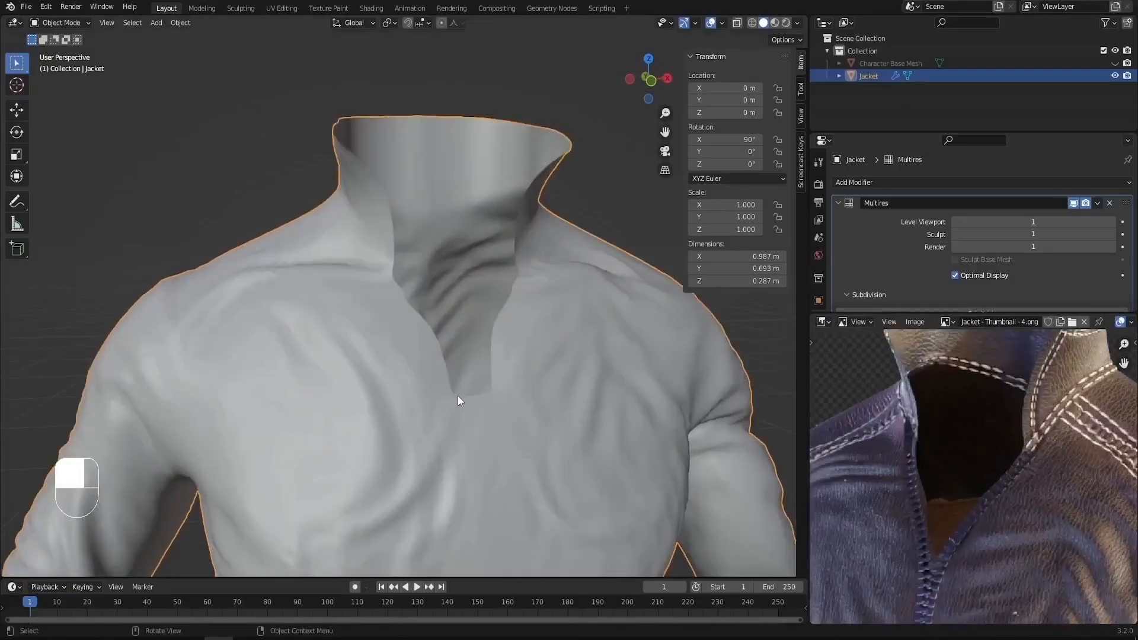
Step: Select the centre vertex at the bottom of the neck opening and move it down along Z with proportional editing to form a V
{"action": "key", "text": "Tab"}
{"action": "middle_click_drag", "start_coordinate": [504, 422], "coordinate": [378, 408]}
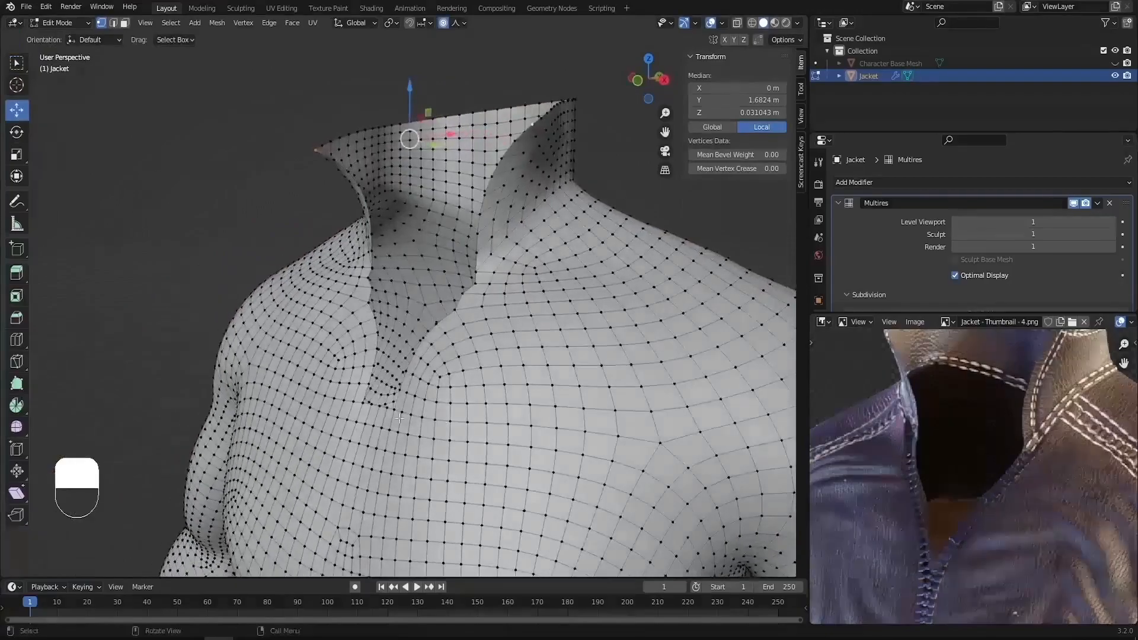
{"action": "scroll", "coordinate": [377, 406], "scroll_direction": "up", "scroll_amount": 4}
{"action": "left_click", "coordinate": [392, 403]}
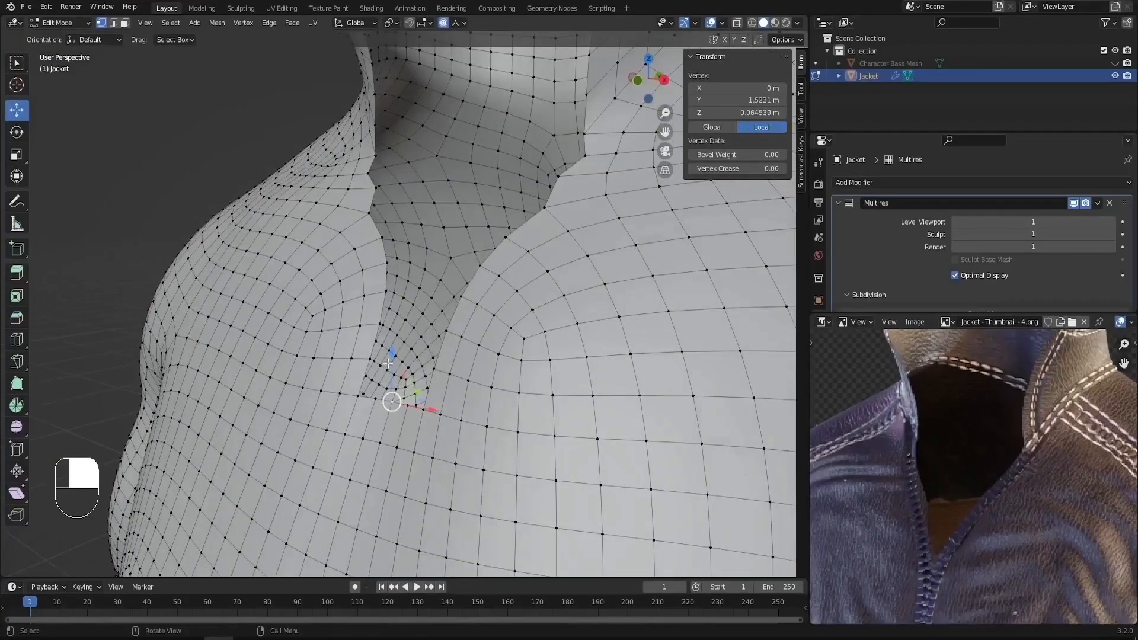
{"action": "key", "text": "g"}
{"action": "key", "text": "z"}
{"action": "scroll", "coordinate": [391, 374], "scroll_direction": "up", "scroll_amount": 5}
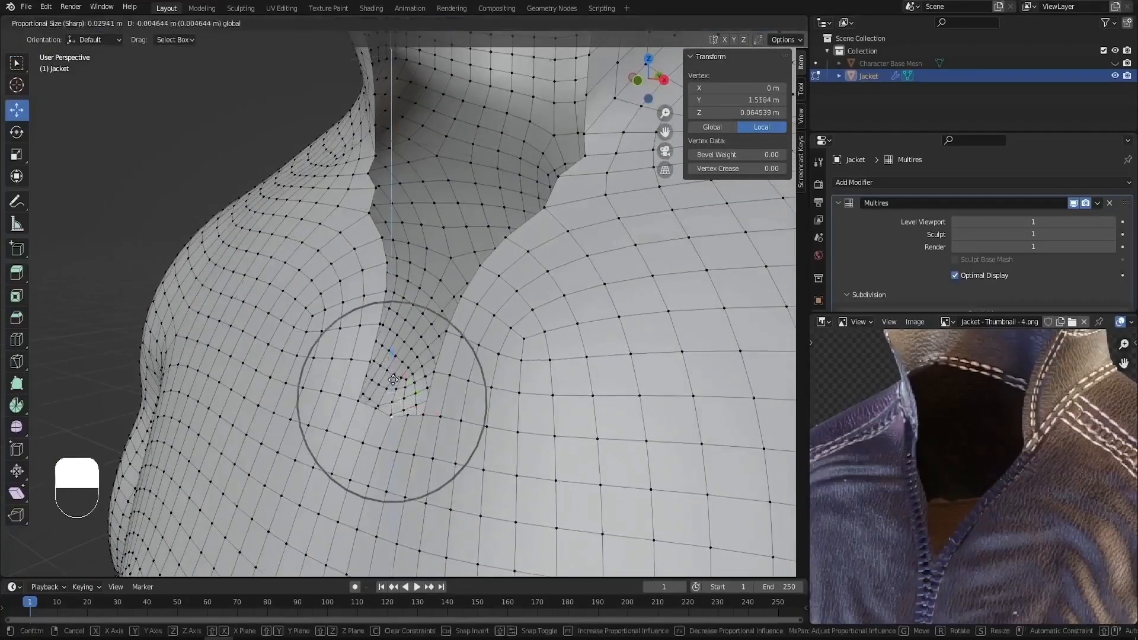
{"action": "left_click", "coordinate": [393, 403]}
{"action": "middle_click_drag", "start_coordinate": [393, 404], "coordinate": [497, 450]}
{"action": "key", "text": "Tab"}
{"action": "scroll", "coordinate": [282, 177], "scroll_direction": "down", "scroll_amount": 4}
Step: Switch to the Sculpting workspace and even out both edges and the lower tip of the neck opening with the Smooth brush
{"action": "left_click", "coordinate": [239, 9]}
{"action": "middle_click_drag", "start_coordinate": [355, 367], "coordinate": [409, 261]}
{"action": "scroll", "coordinate": [387, 259], "scroll_direction": "up", "scroll_amount": 5}
{"action": "left_click_drag", "start_coordinate": [386, 259], "coordinate": [373, 325]}
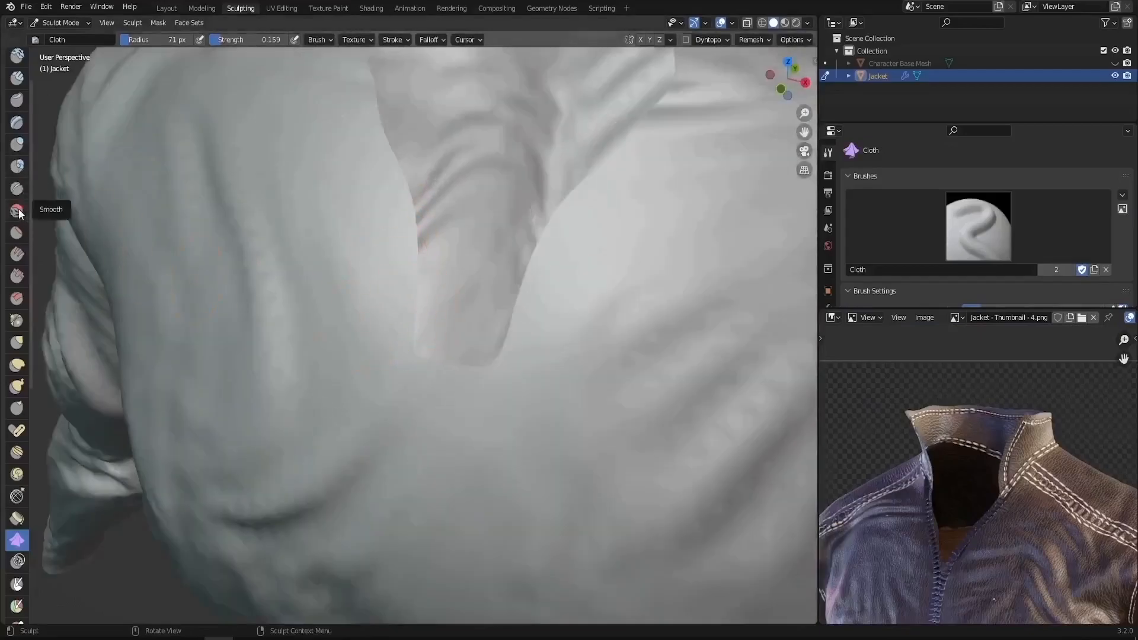
{"action": "left_click", "coordinate": [17, 211]}
{"action": "scroll", "coordinate": [310, 297], "scroll_direction": "up", "scroll_amount": 3}
{"action": "left_click_drag", "start_coordinate": [329, 397], "coordinate": [333, 404]}
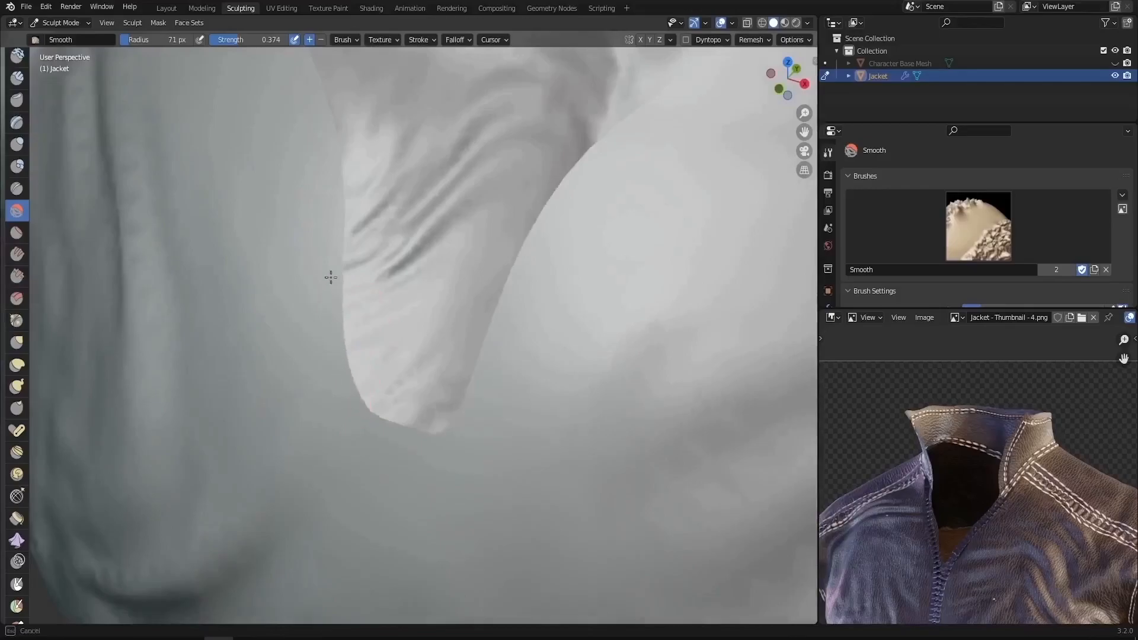
{"action": "mouse_move", "coordinate": [342, 333]}
{"action": "middle_mouse_down"}
{"action": "mouse_move", "coordinate": [391, 389]}
{"action": "mouse_move", "coordinate": [412, 384]}
{"action": "middle_mouse_up"}
{"action": "mouse_move", "coordinate": [539, 366]}
{"action": "middle_mouse_down"}
{"action": "mouse_move", "coordinate": [287, 425]}
{"action": "mouse_move", "coordinate": [531, 428]}
{"action": "middle_mouse_up"}
{"action": "left_click_drag", "start_coordinate": [601, 408], "coordinate": [577, 360]}
{"action": "scroll", "coordinate": [567, 363], "scroll_direction": "down", "scroll_amount": 5}
{"action": "middle_click_drag", "start_coordinate": [563, 366], "coordinate": [468, 392]}
{"action": "left_click_drag", "start_coordinate": [437, 404], "coordinate": [427, 378]}
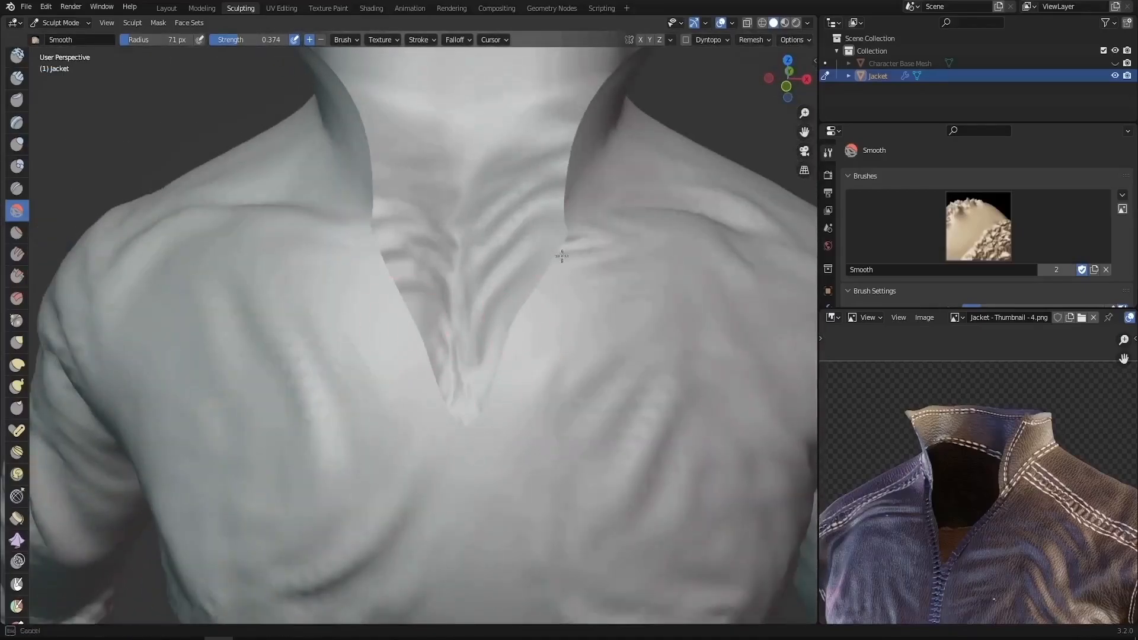
{"action": "scroll", "coordinate": [516, 325], "scroll_direction": "down", "scroll_amount": 5}
{"action": "middle_click_drag", "start_coordinate": [515, 325], "coordinate": [509, 226]}
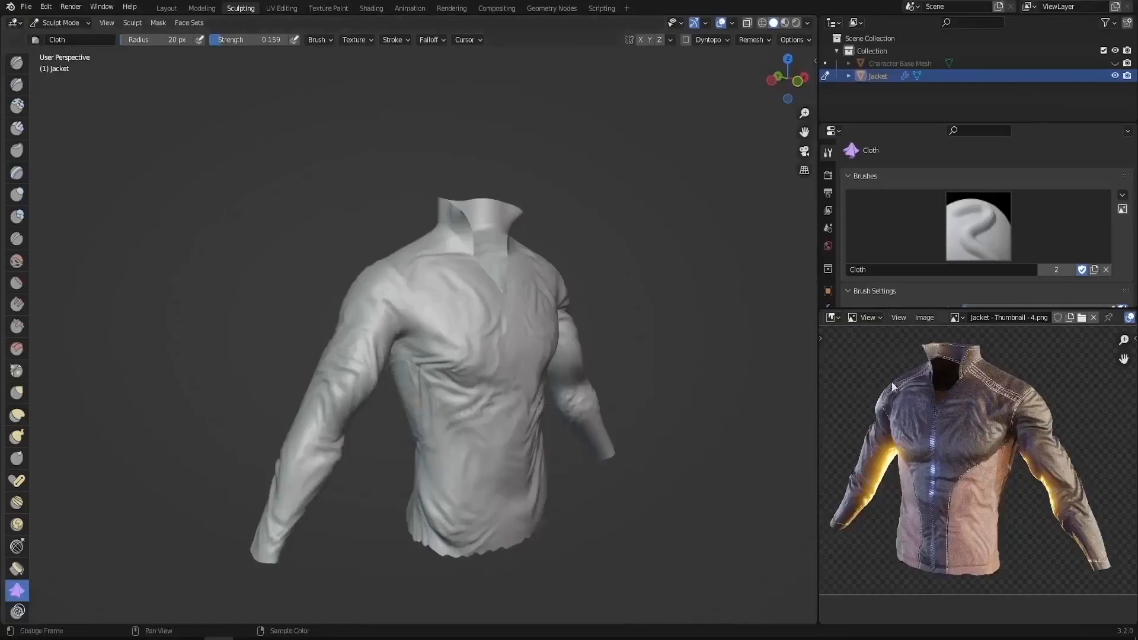
Step: Examine the shoulder and collar stitching on the reference image, and choose the Crease brush for the jacket's chest and shoulder
{"action": "scroll", "coordinate": [975, 411], "scroll_direction": "up", "scroll_amount": 8}
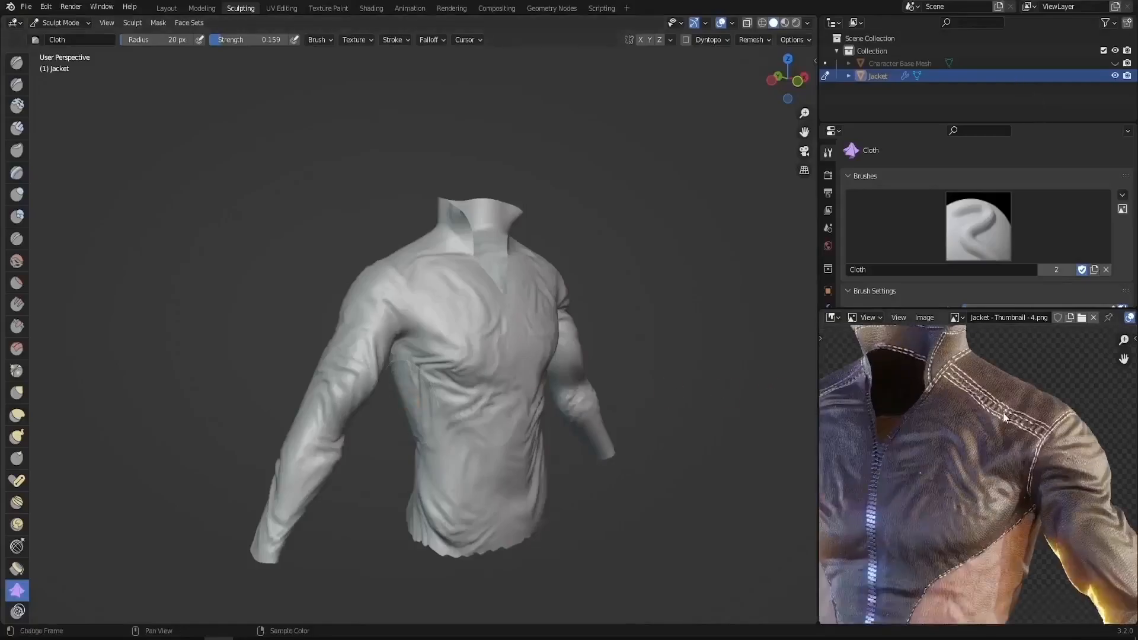
{"action": "middle_click_drag", "start_coordinate": [1012, 452], "coordinate": [951, 470]}
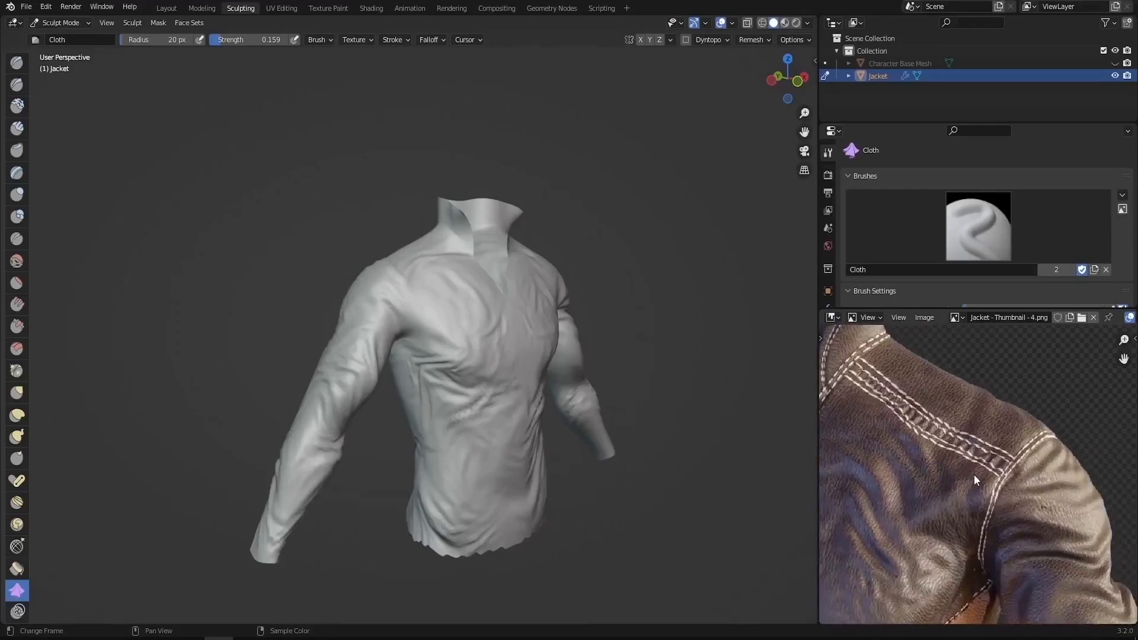
{"action": "middle_click_drag", "start_coordinate": [927, 447], "coordinate": [1007, 453]}
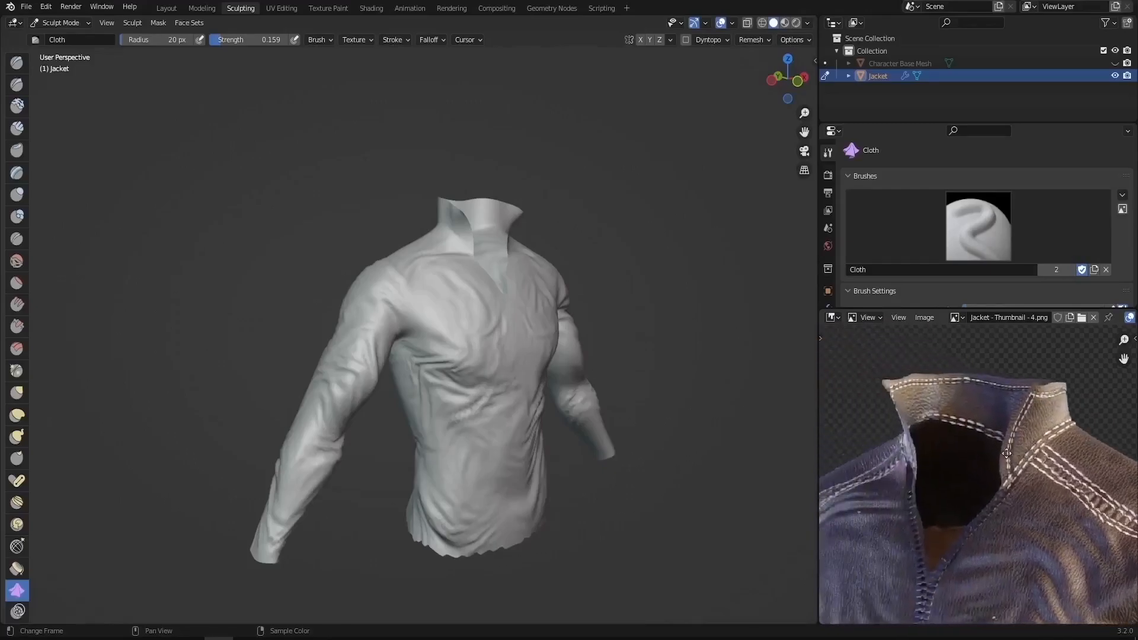
{"action": "middle_click_drag", "start_coordinate": [522, 340], "coordinate": [513, 349]}
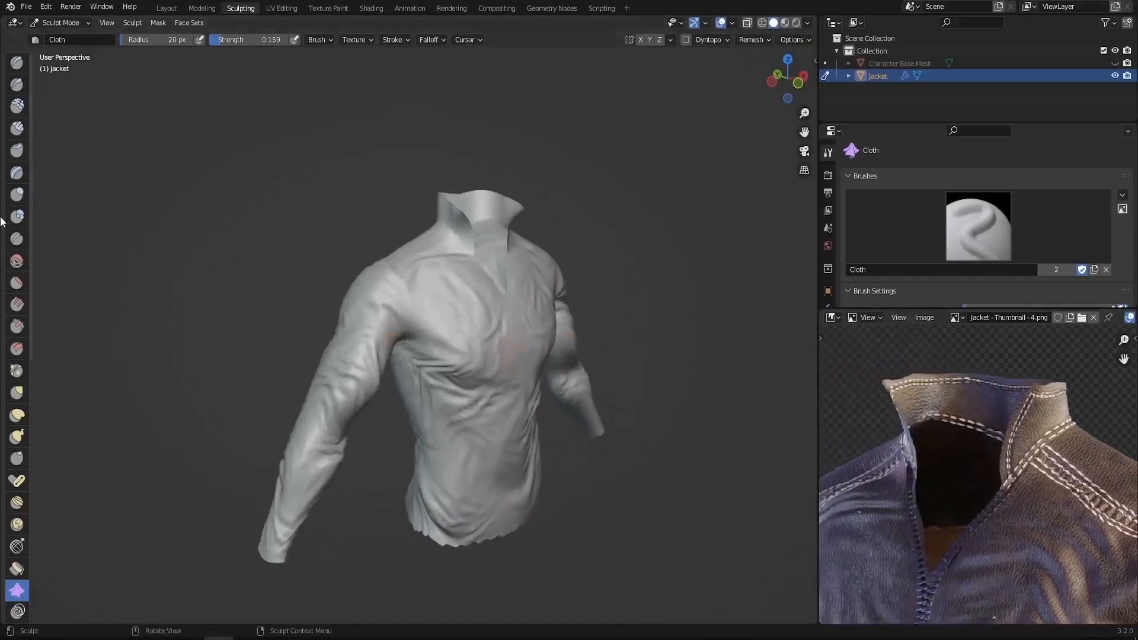
{"action": "left_click", "coordinate": [16, 238]}
{"action": "scroll", "coordinate": [394, 292], "scroll_direction": "up", "scroll_amount": 5}
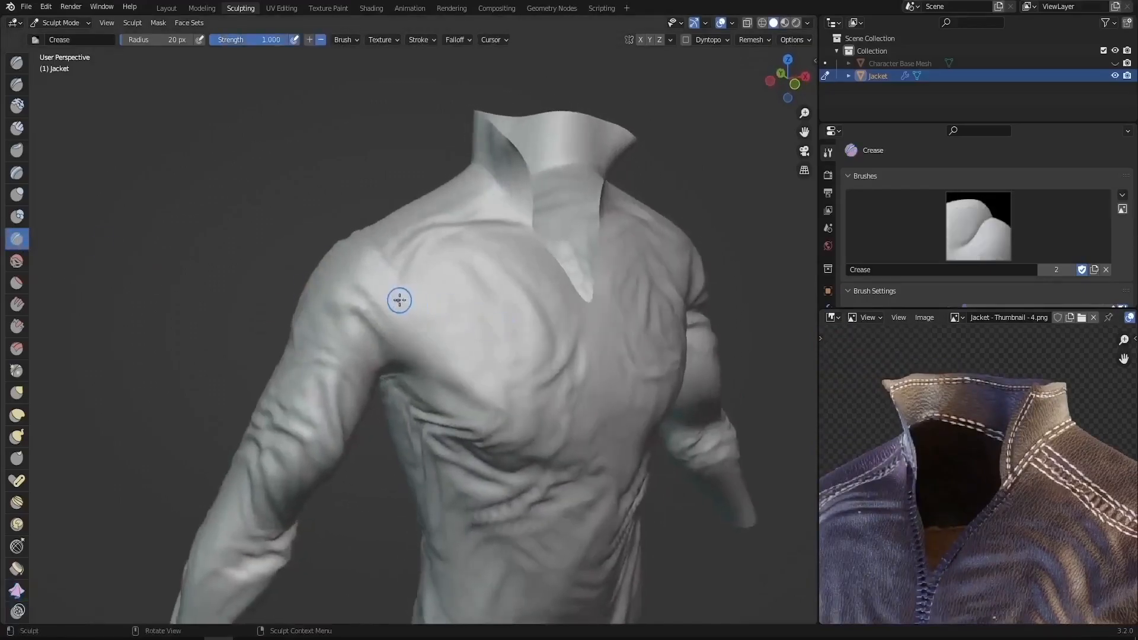
Step: Try diagonal Crease strokes from the shoulder across the chest, and undo them
{"action": "left_click_drag", "start_coordinate": [400, 301], "coordinate": [470, 331]}
{"action": "middle_click_drag", "start_coordinate": [504, 368], "coordinate": [452, 337]}
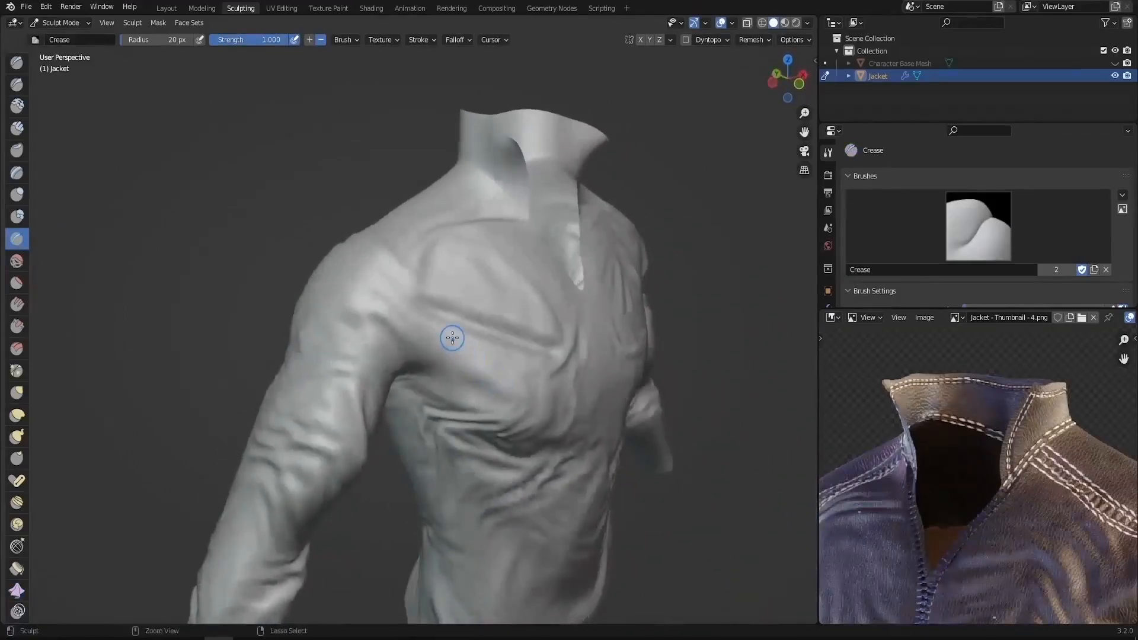
{"action": "key", "text": "ctrl+z"}
{"action": "left_click_drag", "start_coordinate": [424, 261], "coordinate": [501, 351]}
{"action": "left_click_drag", "start_coordinate": [395, 297], "coordinate": [508, 374]}
{"action": "mouse_move", "coordinate": [508, 374]}
{"action": "middle_mouse_down"}
{"action": "mouse_move", "coordinate": [497, 331]}
{"action": "mouse_move", "coordinate": [521, 350]}
{"action": "middle_mouse_up"}
{"action": "key", "text": "ctrl+z"}
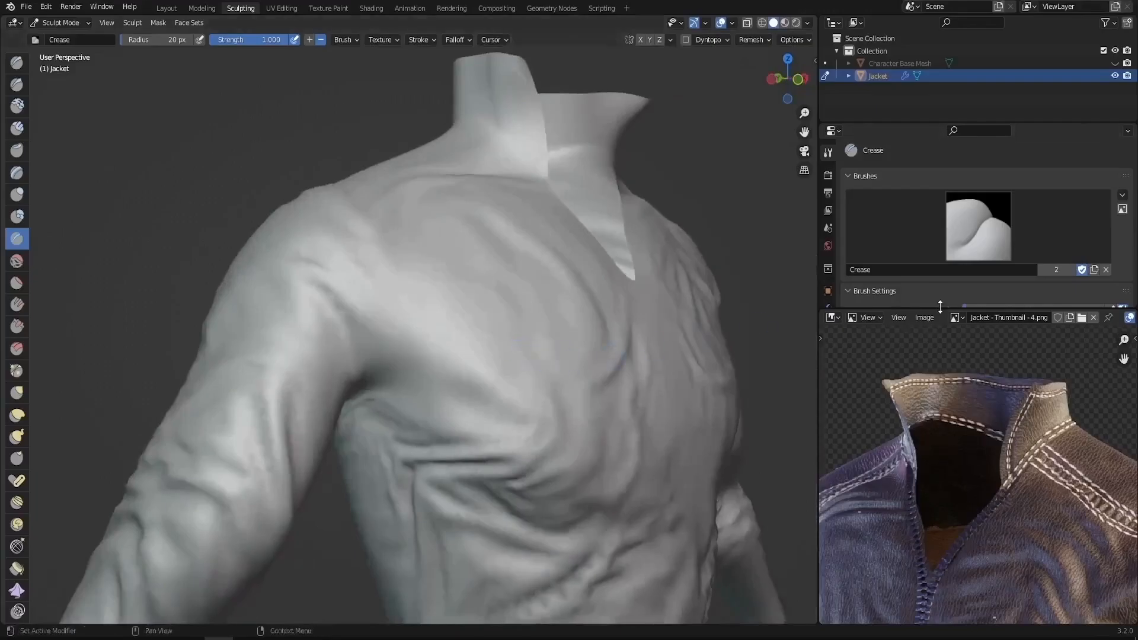
Step: Enlarge the modifier properties area and subdivide the jacket's Multires modifier to sculpt level 2
{"action": "left_click_drag", "start_coordinate": [940, 307], "coordinate": [941, 441]}
{"action": "left_click", "coordinate": [828, 309]}
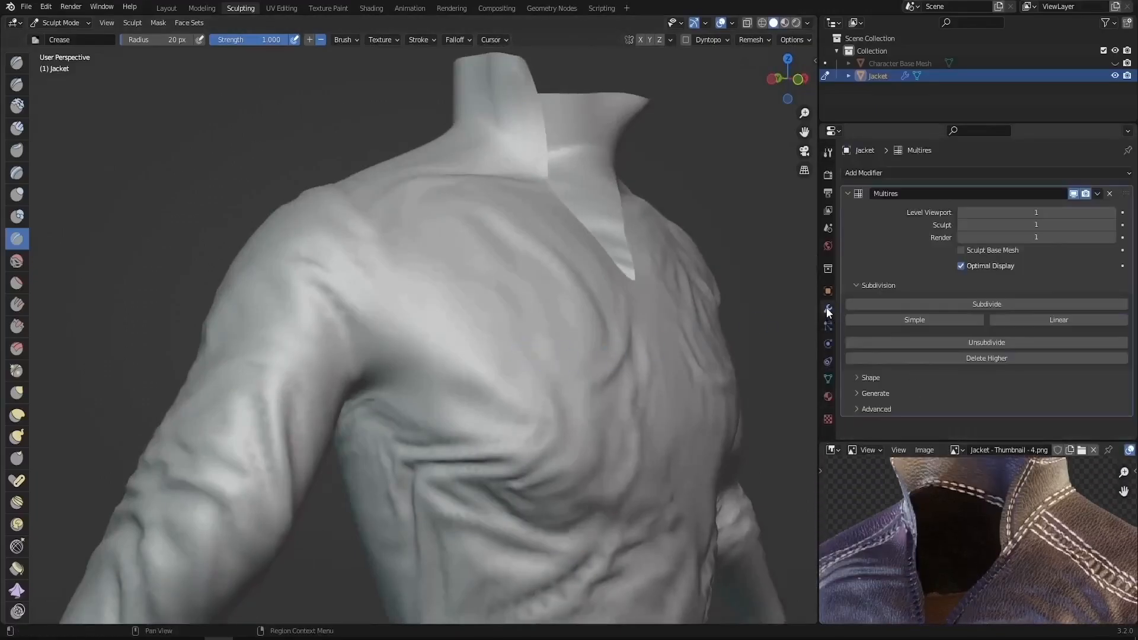
{"action": "left_click", "coordinate": [987, 305]}
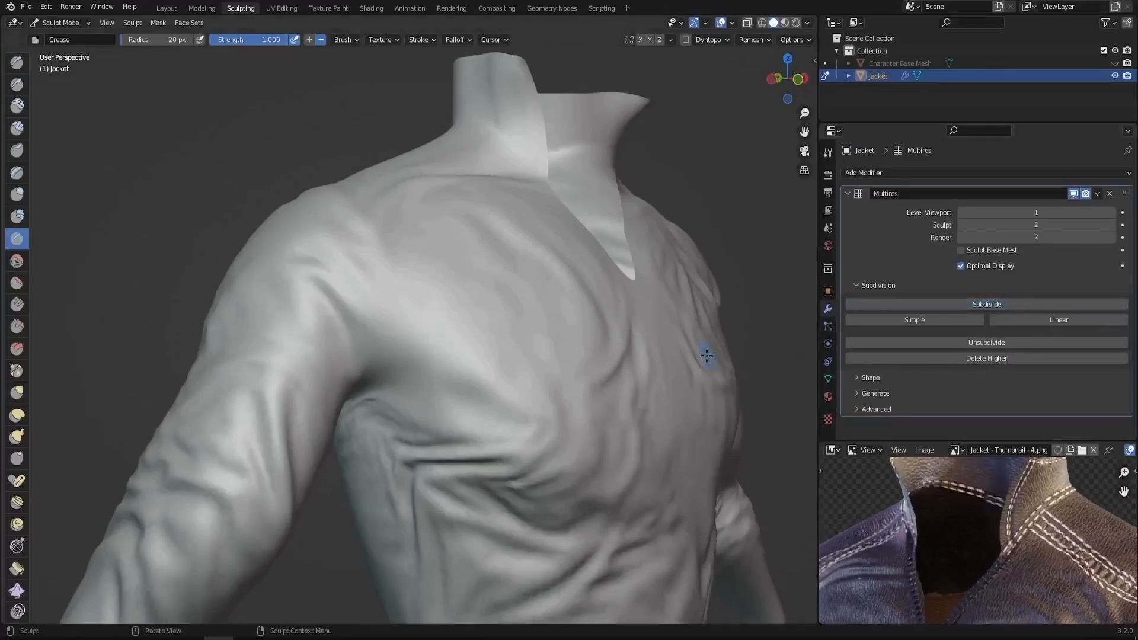
Step: Try a Crease stroke down the front of the shoulder toward the armpit, and undo it
{"action": "scroll", "coordinate": [368, 273], "scroll_direction": "up", "scroll_amount": 6}
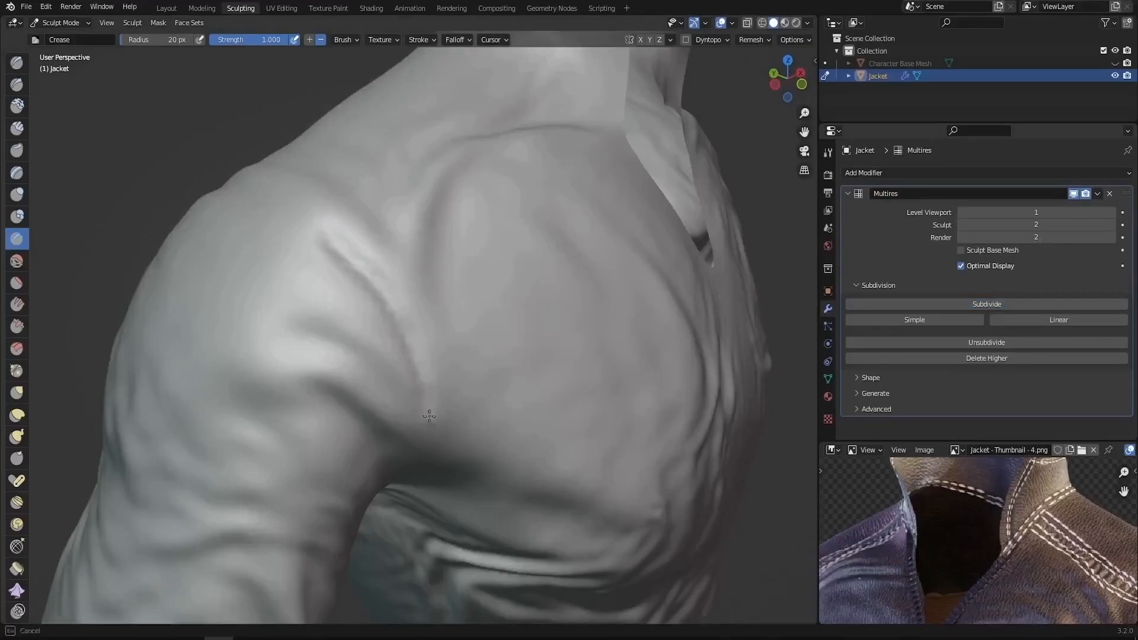
{"action": "middle_click_drag", "start_coordinate": [427, 419], "coordinate": [363, 339]}
{"action": "scroll", "coordinate": [363, 332], "scroll_direction": "down", "scroll_amount": 6}
{"action": "middle_click_drag", "start_coordinate": [373, 279], "coordinate": [402, 345]}
{"action": "key", "text": "ctrl+z"}
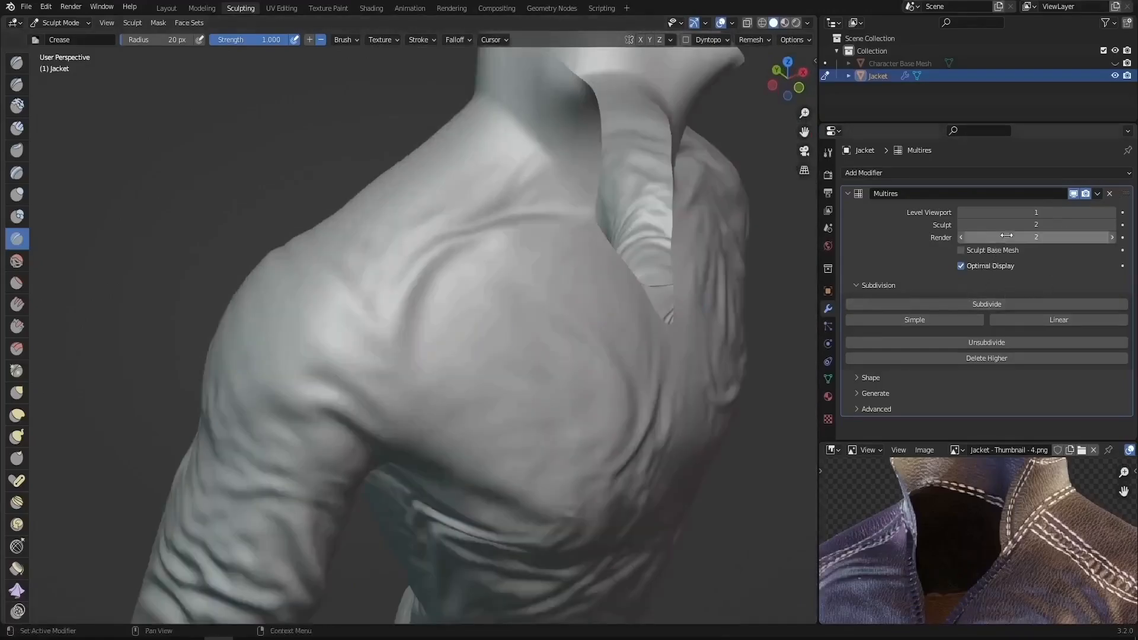
Step: Subdivide the Multires modifier to sculpt level 3 and carve a short diagonal crease on the front of the shoulder
{"action": "left_click", "coordinate": [994, 303]}
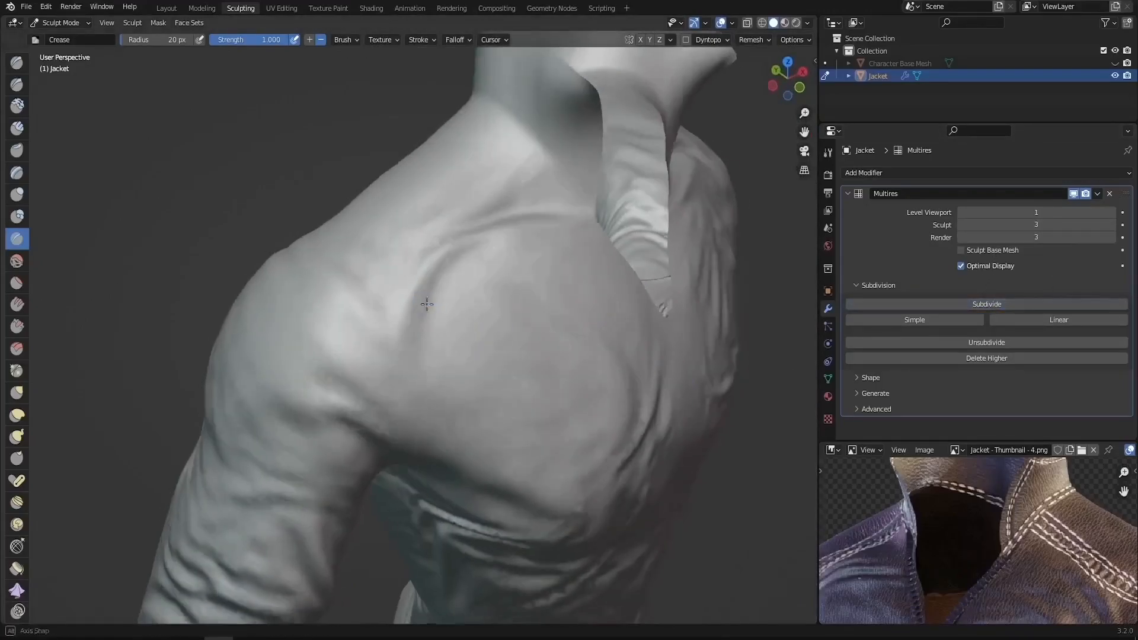
{"action": "mouse_move", "coordinate": [300, 290]}
{"action": "left_mouse_down"}
{"action": "mouse_move", "coordinate": [369, 342]}
{"action": "mouse_move", "coordinate": [385, 382]}
{"action": "left_mouse_up"}
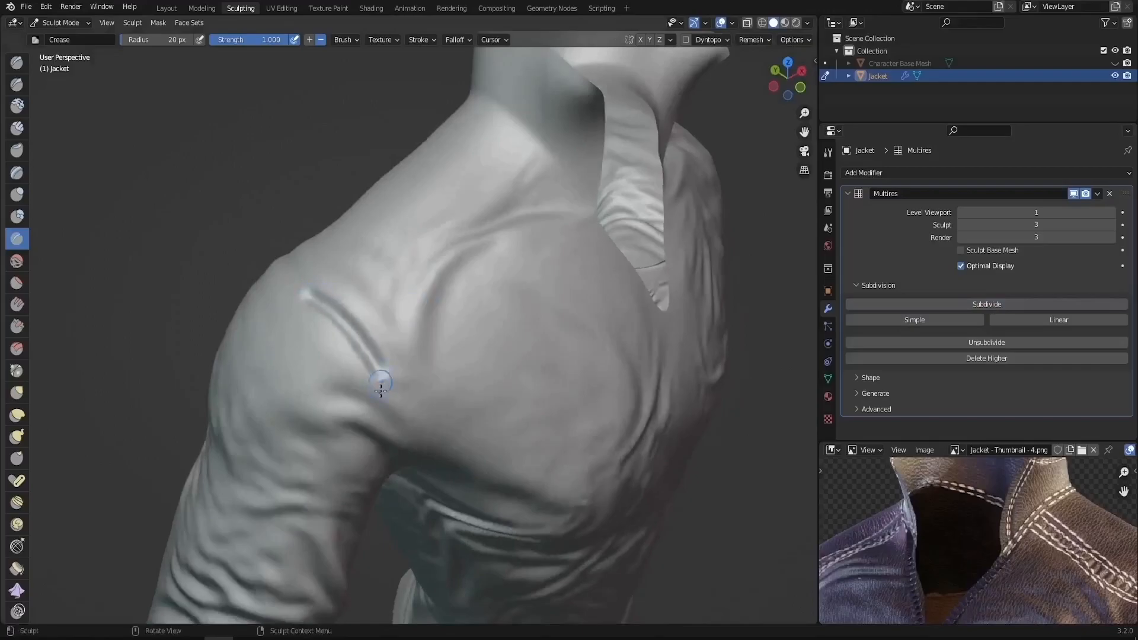
{"action": "scroll", "coordinate": [340, 331], "scroll_direction": "up", "scroll_amount": 3}
{"action": "scroll", "coordinate": [340, 331], "scroll_direction": "down", "scroll_amount": 5}
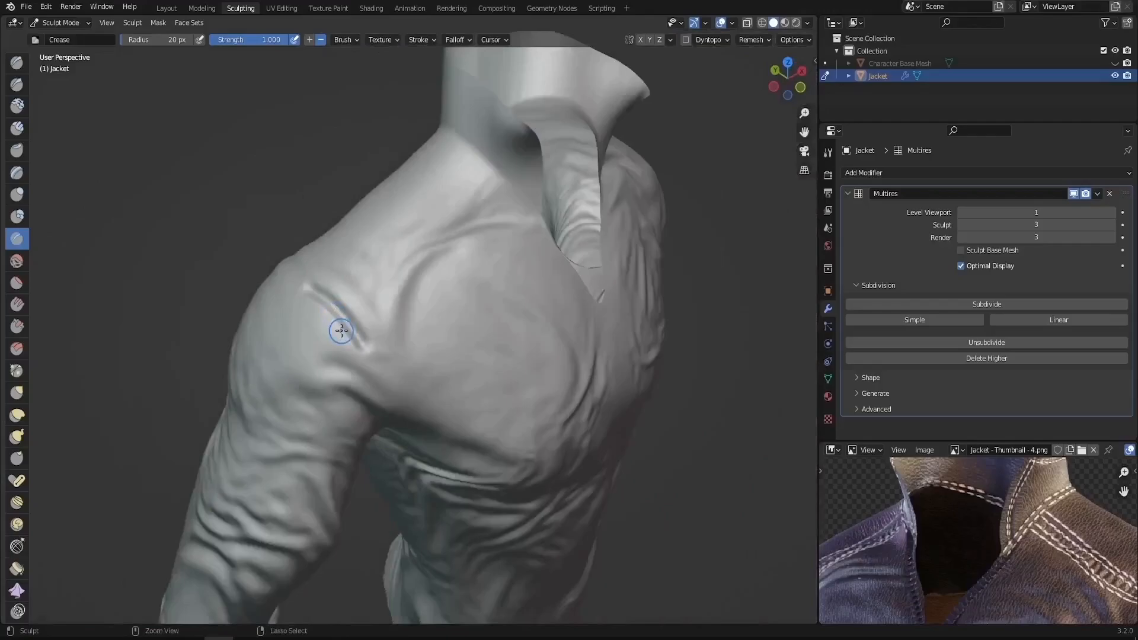
Step: Undo the last crease on the shoulder and turn on Stabilize Stroke for the Crease brush
{"action": "key", "text": "ctrl+z"}
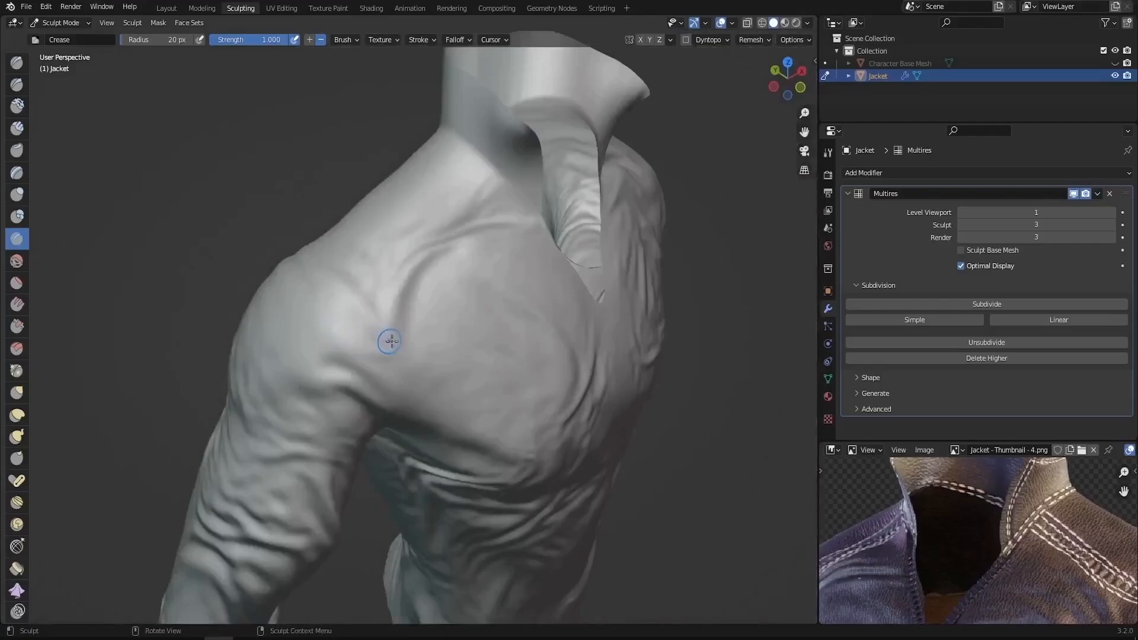
{"action": "key", "text": "n"}
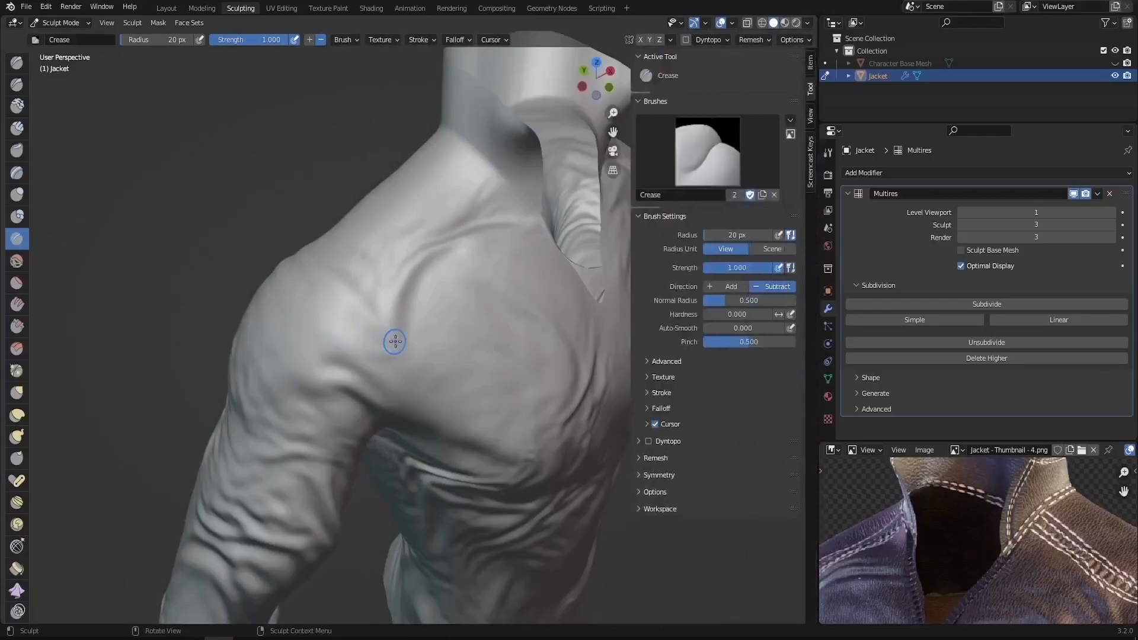
{"action": "left_click", "coordinate": [647, 393]}
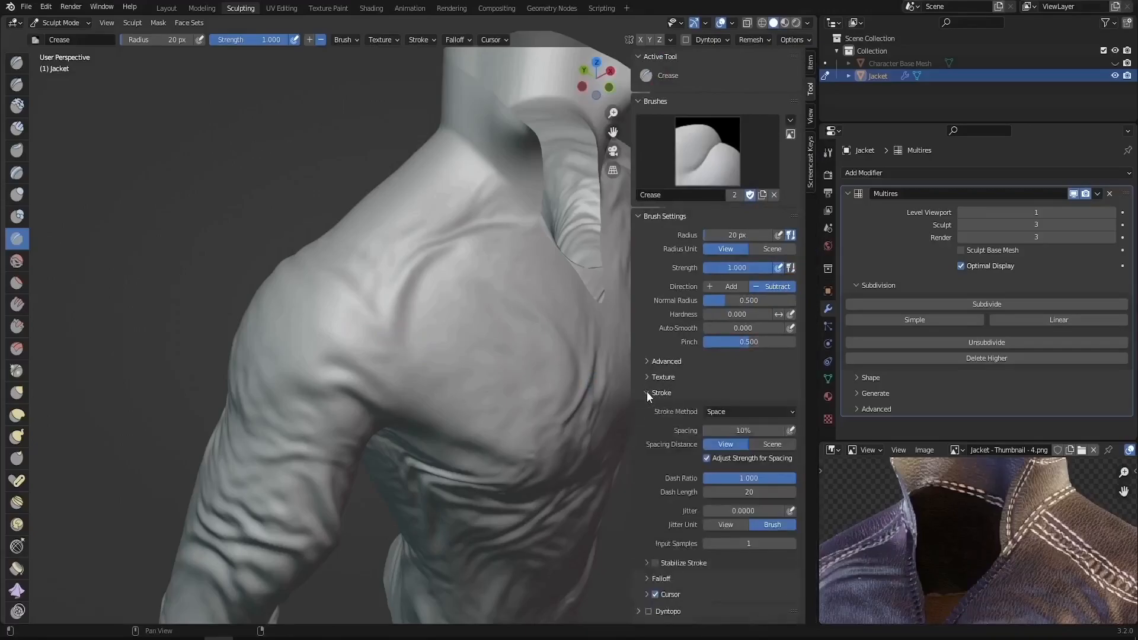
{"action": "left_click", "coordinate": [648, 563]}
{"action": "scroll", "coordinate": [669, 545], "scroll_direction": "down", "scroll_amount": 4}
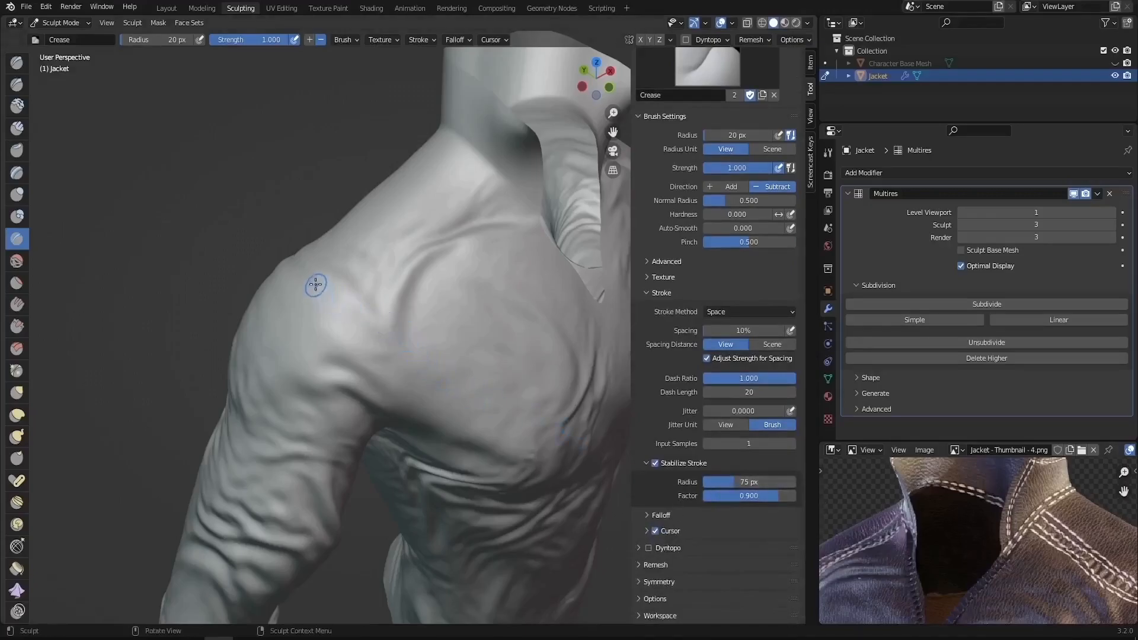
Step: Try a stabilized Crease stroke from the top of the shoulder down toward the armpit
{"action": "mouse_move", "coordinate": [314, 272]}
{"action": "left_mouse_down"}
{"action": "mouse_move", "coordinate": [365, 322]}
{"action": "mouse_move", "coordinate": [386, 365]}
{"action": "mouse_move", "coordinate": [391, 463]}
{"action": "left_mouse_up"}
{"action": "middle_click_drag", "start_coordinate": [394, 402], "coordinate": [356, 312]}
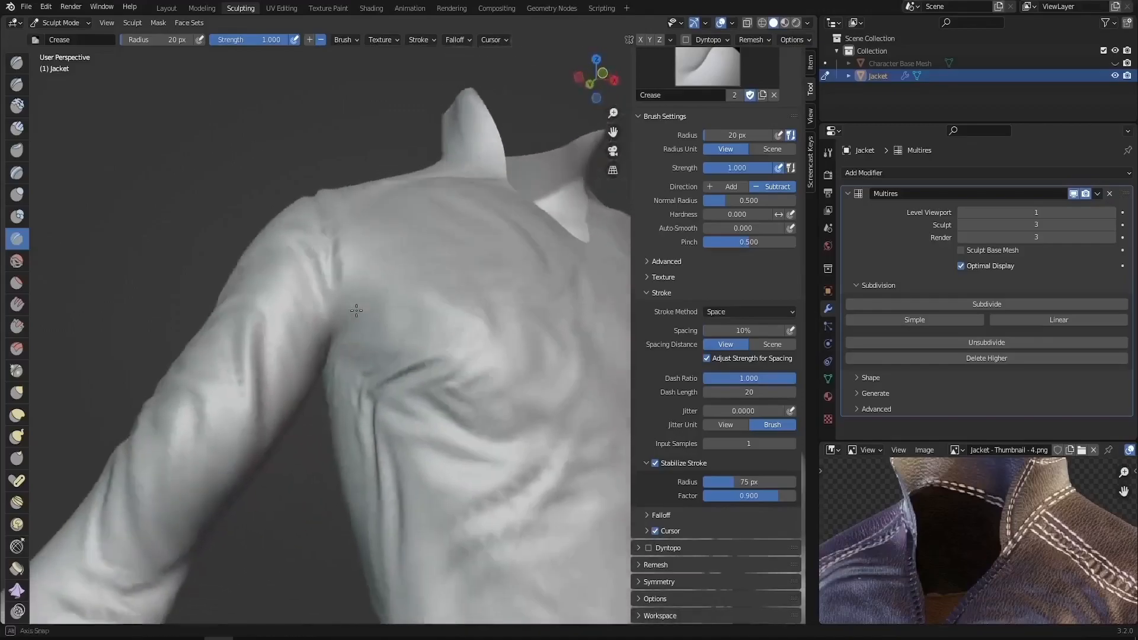
{"action": "scroll", "coordinate": [339, 279], "scroll_direction": "down", "scroll_amount": 3}
{"action": "middle_click_drag", "start_coordinate": [341, 271], "coordinate": [509, 382]}
{"action": "middle_click_drag", "start_coordinate": [500, 325], "coordinate": [352, 310]}
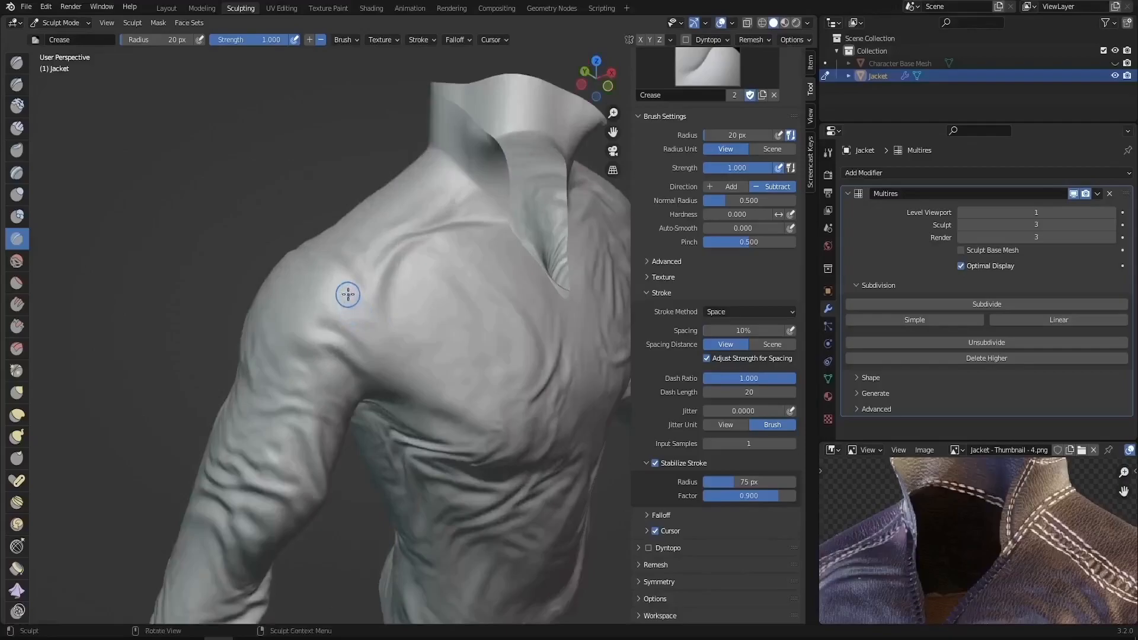
Step: Set the Crease brush radius to 9 px and carve an armhole seam down the front of the shoulder to the armpit
{"action": "scroll", "coordinate": [349, 291], "scroll_direction": "up", "scroll_amount": 1}
{"action": "key", "text": "f"}
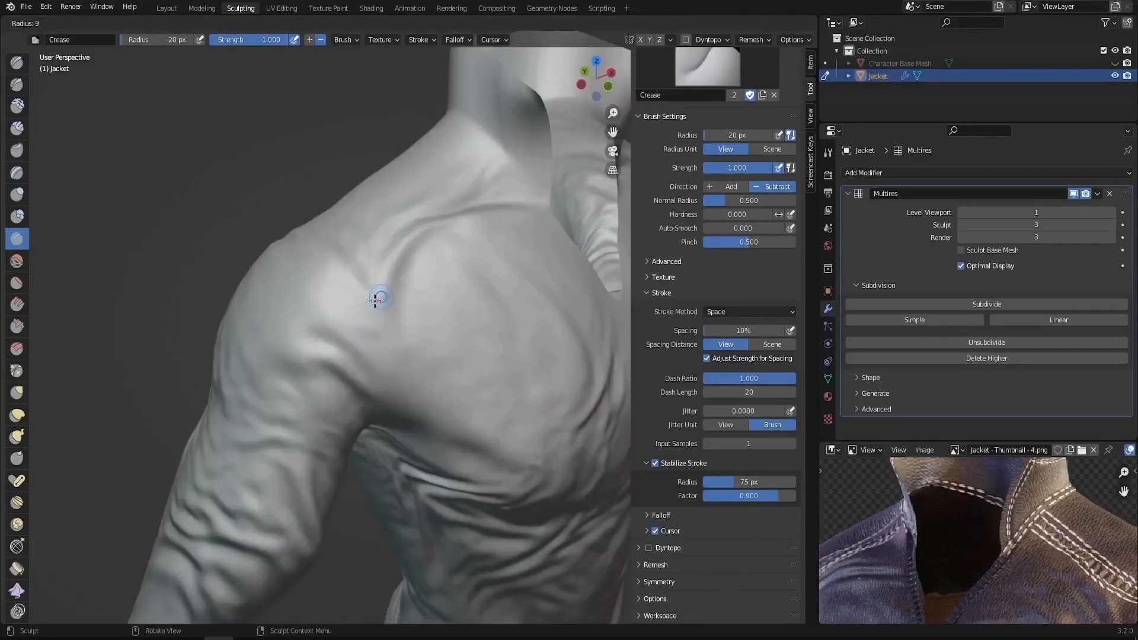
{"action": "left_click", "coordinate": [376, 300]}
{"action": "left_click_drag", "start_coordinate": [325, 275], "coordinate": [339, 289]}
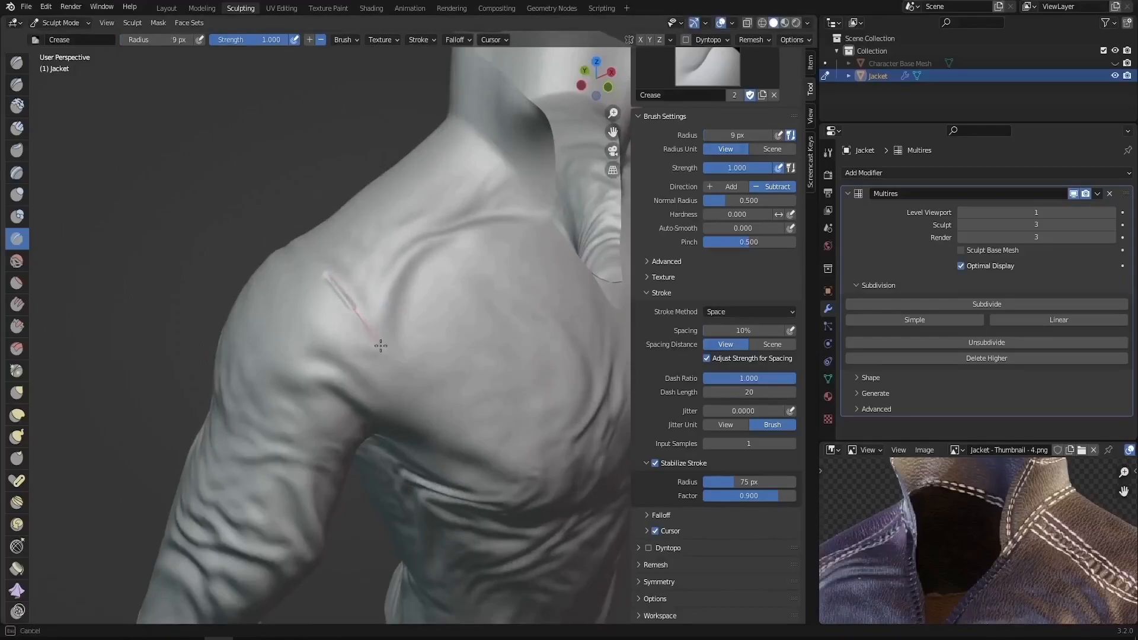
{"action": "left_click_drag", "start_coordinate": [391, 454], "coordinate": [391, 454]}
{"action": "mouse_move", "coordinate": [391, 454]}
{"action": "middle_mouse_down"}
{"action": "mouse_move", "coordinate": [373, 322]}
{"action": "mouse_move", "coordinate": [399, 253]}
{"action": "middle_mouse_up"}
{"action": "left_click_drag", "start_coordinate": [394, 244], "coordinate": [393, 246]}
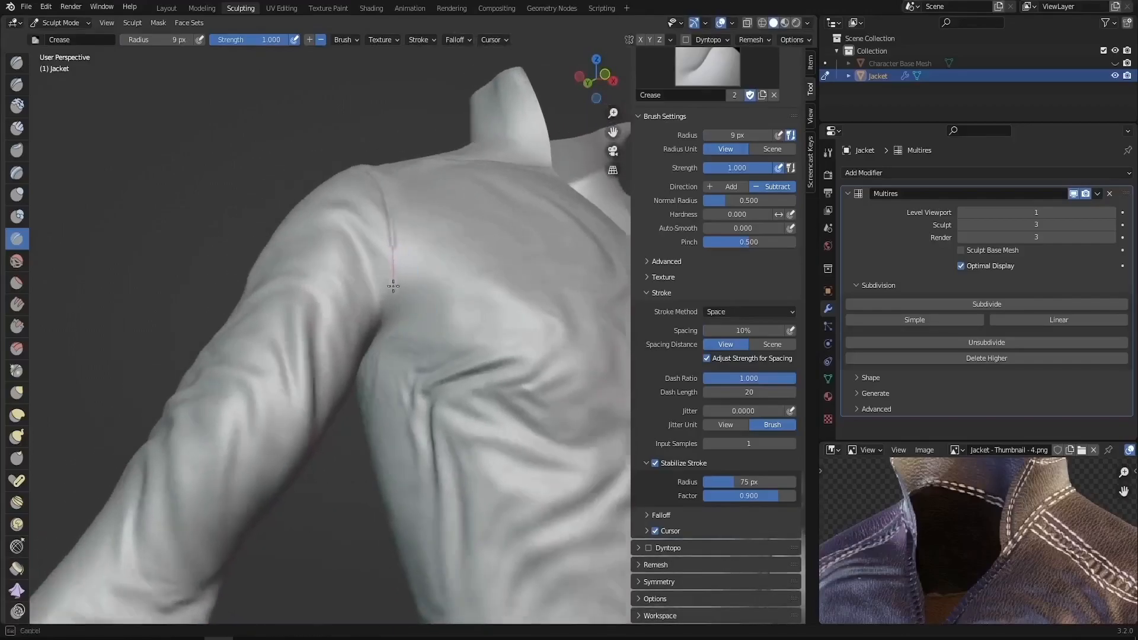
{"action": "left_click_drag", "start_coordinate": [372, 366], "coordinate": [312, 241]}
Step: Continue the creased armhole seam under the arm and around the back of the shoulder
{"action": "mouse_move", "coordinate": [312, 241]}
{"action": "middle_mouse_down"}
{"action": "mouse_move", "coordinate": [414, 320]}
{"action": "mouse_move", "coordinate": [534, 320]}
{"action": "middle_mouse_up"}
{"action": "left_click_drag", "start_coordinate": [535, 320], "coordinate": [397, 369]}
{"action": "mouse_move", "coordinate": [397, 368]}
{"action": "middle_mouse_down"}
{"action": "mouse_move", "coordinate": [485, 307]}
{"action": "mouse_move", "coordinate": [499, 242]}
{"action": "middle_mouse_up"}
{"action": "left_click_drag", "start_coordinate": [499, 241], "coordinate": [457, 361]}
{"action": "middle_click_drag", "start_coordinate": [458, 362], "coordinate": [472, 320]}
{"action": "left_click_drag", "start_coordinate": [472, 321], "coordinate": [480, 360]}
Step: Carve a matching armhole seam around the opposite shoulder with the Crease brush
{"action": "mouse_move", "coordinate": [492, 408]}
{"action": "middle_mouse_down"}
{"action": "mouse_move", "coordinate": [439, 364]}
{"action": "mouse_move", "coordinate": [450, 376]}
{"action": "middle_mouse_up"}
{"action": "left_click_drag", "start_coordinate": [450, 376], "coordinate": [484, 295]}
{"action": "middle_click_drag", "start_coordinate": [484, 295], "coordinate": [346, 332]}
{"action": "left_click_drag", "start_coordinate": [346, 333], "coordinate": [422, 386]}
{"action": "middle_click_drag", "start_coordinate": [423, 386], "coordinate": [360, 307]}
{"action": "left_click_drag", "start_coordinate": [316, 230], "coordinate": [337, 344]}
{"action": "middle_click_drag", "start_coordinate": [336, 344], "coordinate": [313, 282]}
{"action": "left_click_drag", "start_coordinate": [313, 282], "coordinate": [313, 295]}
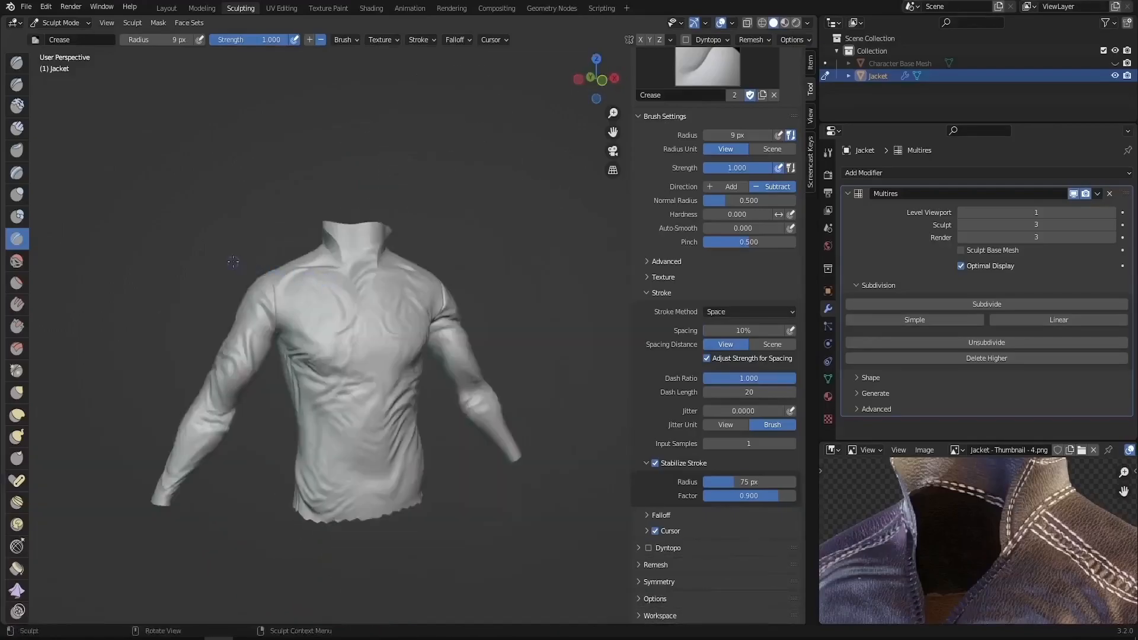
Step: Sharpen the front and top of the first armhole seam with the Pinch/Magnify brush at a 33 px radius
{"action": "scroll", "coordinate": [234, 259], "scroll_direction": "up", "scroll_amount": 4}
{"action": "middle_click_drag", "start_coordinate": [233, 257], "coordinate": [317, 317]}
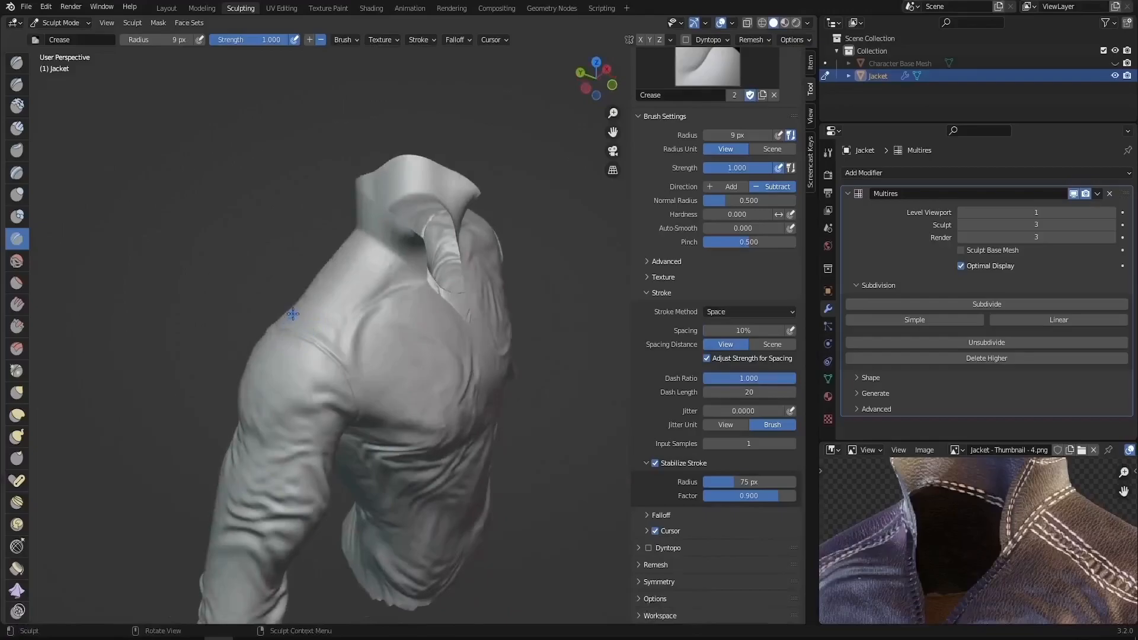
{"action": "left_click", "coordinate": [17, 372]}
{"action": "mouse_move", "coordinate": [329, 332]}
{"action": "middle_mouse_down"}
{"action": "mouse_move", "coordinate": [300, 329]}
{"action": "mouse_move", "coordinate": [327, 369]}
{"action": "middle_mouse_up"}
{"action": "scroll", "coordinate": [299, 328], "scroll_direction": "up", "scroll_amount": 3}
{"action": "key", "text": "f"}
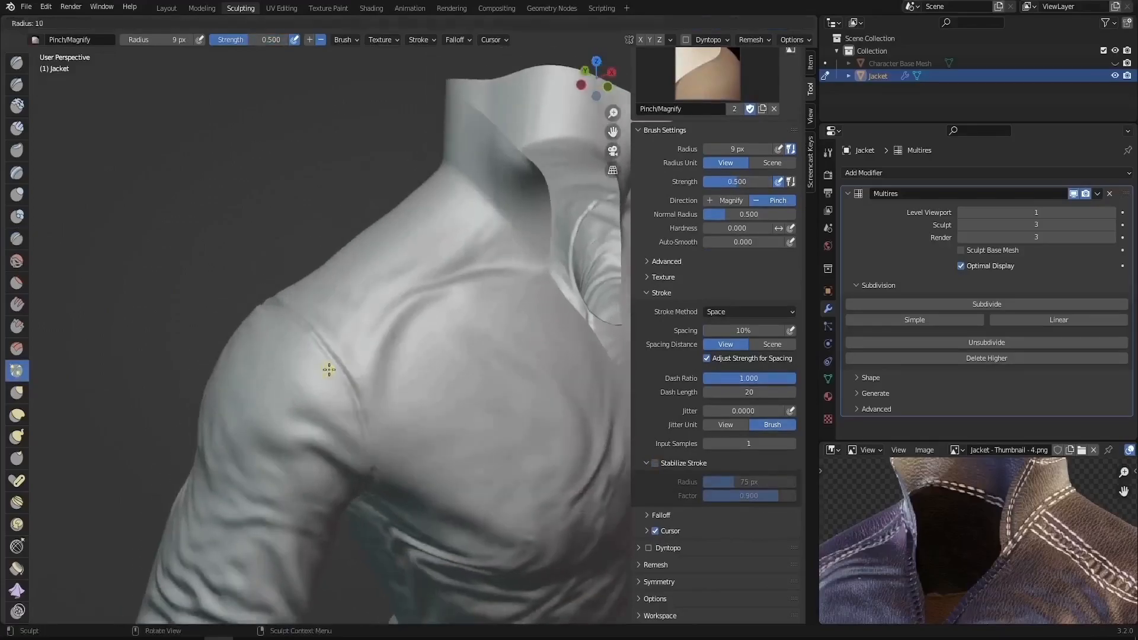
{"action": "left_click", "coordinate": [343, 376]}
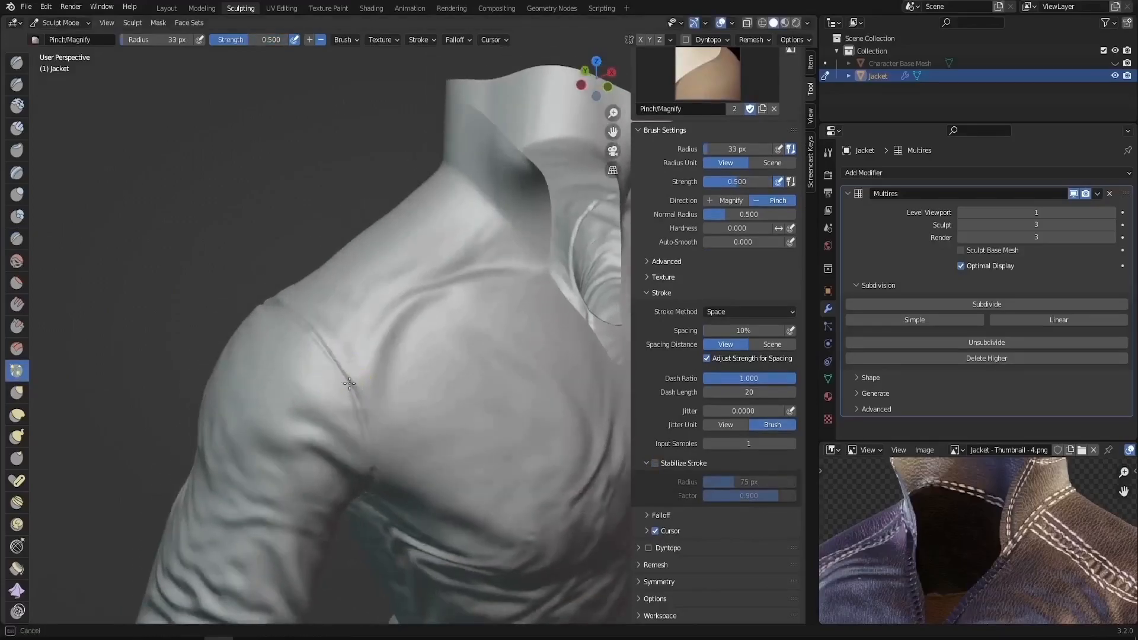
{"action": "middle_click_drag", "start_coordinate": [372, 456], "coordinate": [452, 411]}
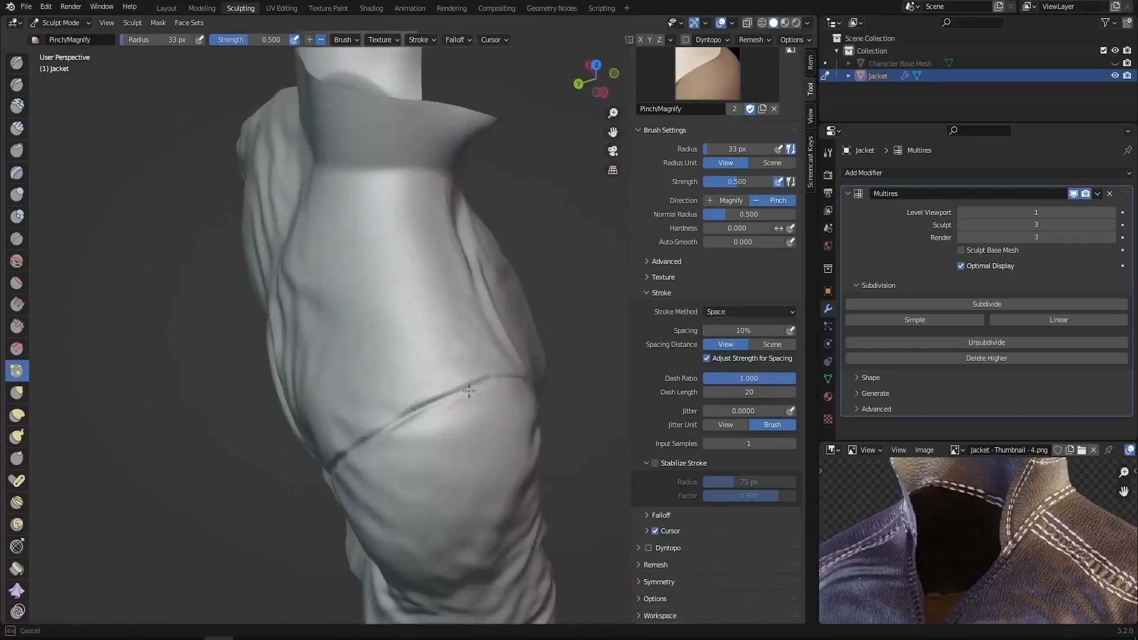
{"action": "left_click_drag", "start_coordinate": [451, 389], "coordinate": [348, 451]}
Step: Pinch the same armhole seam down the back of the shoulder to the armpit
{"action": "middle_click_drag", "start_coordinate": [425, 402], "coordinate": [462, 386]}
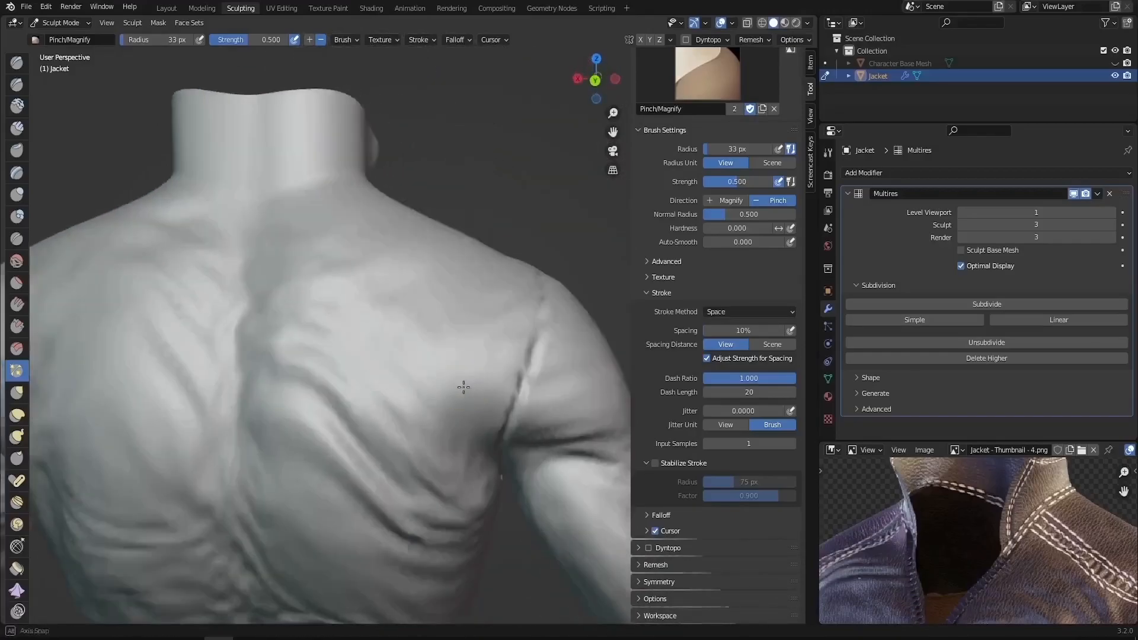
{"action": "left_click_drag", "start_coordinate": [543, 310], "coordinate": [506, 431]}
{"action": "middle_click_drag", "start_coordinate": [505, 431], "coordinate": [503, 373]}
{"action": "left_click_drag", "start_coordinate": [505, 375], "coordinate": [510, 359]}
Step: Pinch the opposite armhole seam along the front of the shoulder and under the arm
{"action": "mouse_move", "coordinate": [511, 314]}
{"action": "middle_mouse_down"}
{"action": "mouse_move", "coordinate": [460, 465]}
{"action": "mouse_move", "coordinate": [358, 361]}
{"action": "mouse_move", "coordinate": [536, 411]}
{"action": "middle_mouse_up"}
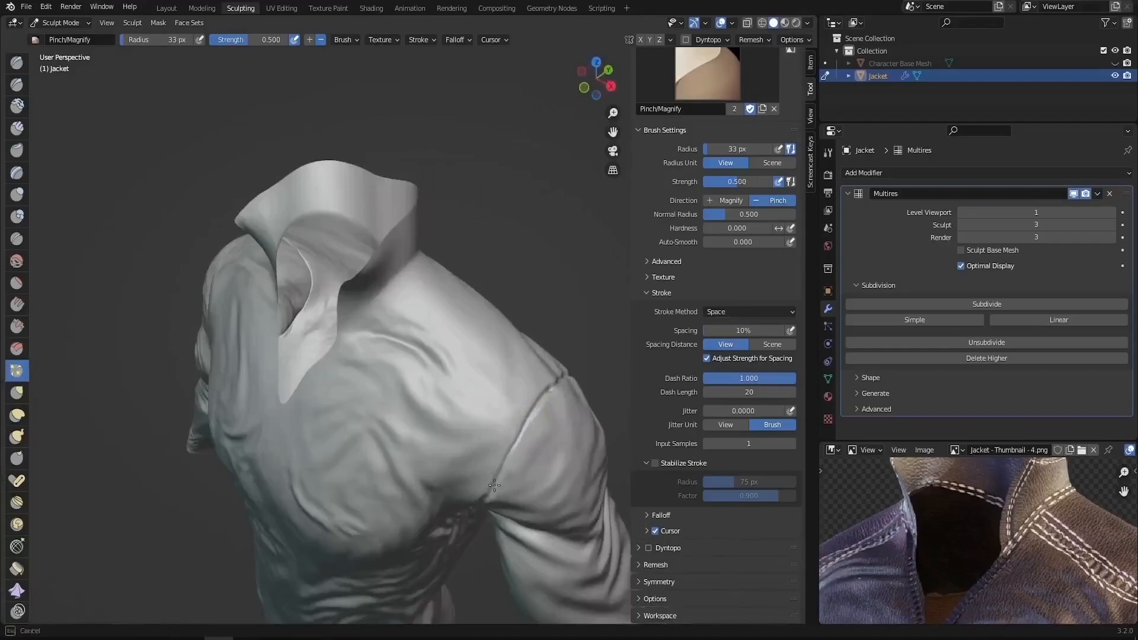
{"action": "left_click_drag", "start_coordinate": [491, 490], "coordinate": [492, 494]}
{"action": "middle_click_drag", "start_coordinate": [505, 479], "coordinate": [442, 474]}
{"action": "left_click_drag", "start_coordinate": [323, 469], "coordinate": [441, 467]}
{"action": "middle_click_drag", "start_coordinate": [441, 466], "coordinate": [327, 442]}
{"action": "left_click_drag", "start_coordinate": [275, 400], "coordinate": [295, 421]}
Step: Pinch the back of the opposite armhole seam and touch up its front near the armpit
{"action": "middle_click_drag", "start_coordinate": [297, 439], "coordinate": [268, 393]}
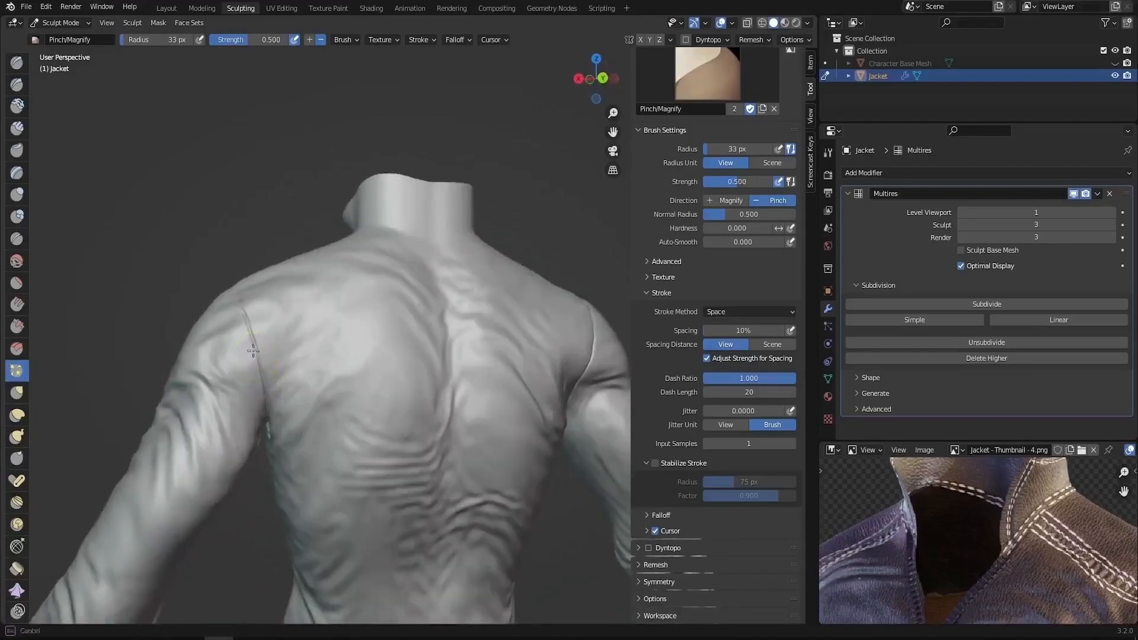
{"action": "left_click_drag", "start_coordinate": [256, 356], "coordinate": [261, 376]}
{"action": "scroll", "coordinate": [280, 407], "scroll_direction": "down", "scroll_amount": 2}
{"action": "middle_click_drag", "start_coordinate": [279, 407], "coordinate": [511, 380]}
{"action": "scroll", "coordinate": [517, 358], "scroll_direction": "up", "scroll_amount": 1}
{"action": "left_click_drag", "start_coordinate": [524, 344], "coordinate": [519, 370]}
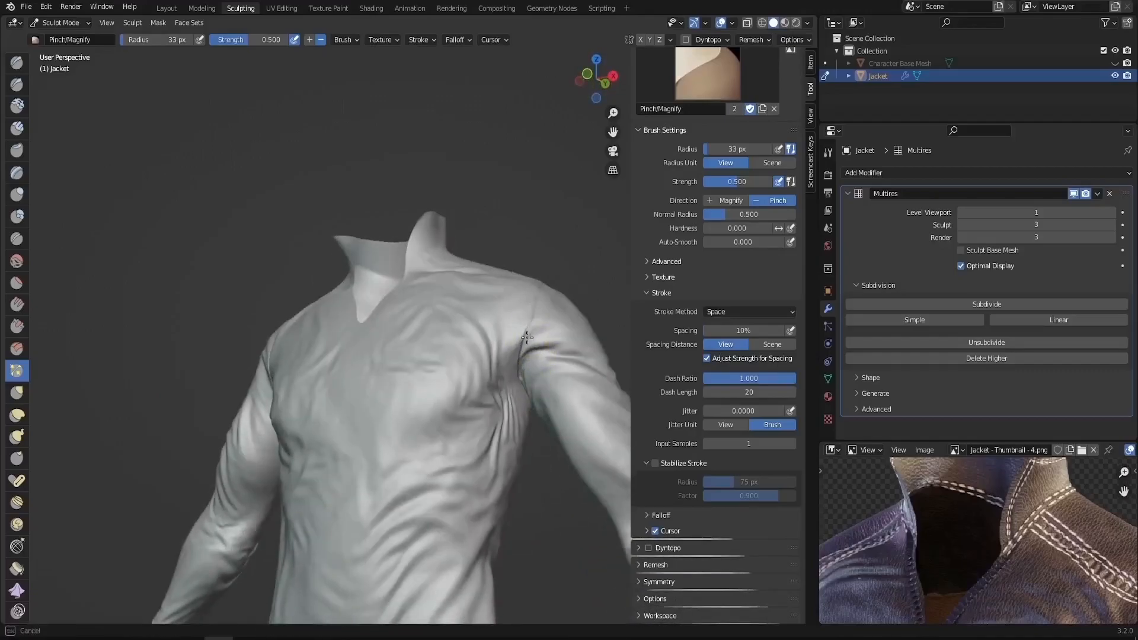
{"action": "middle_click_drag", "start_coordinate": [527, 338], "coordinate": [437, 433]}
Step: Switch to the Crease brush at an 11 px radius and start a seam along the collar base from its front corner
{"action": "key", "text": "shift+c"}
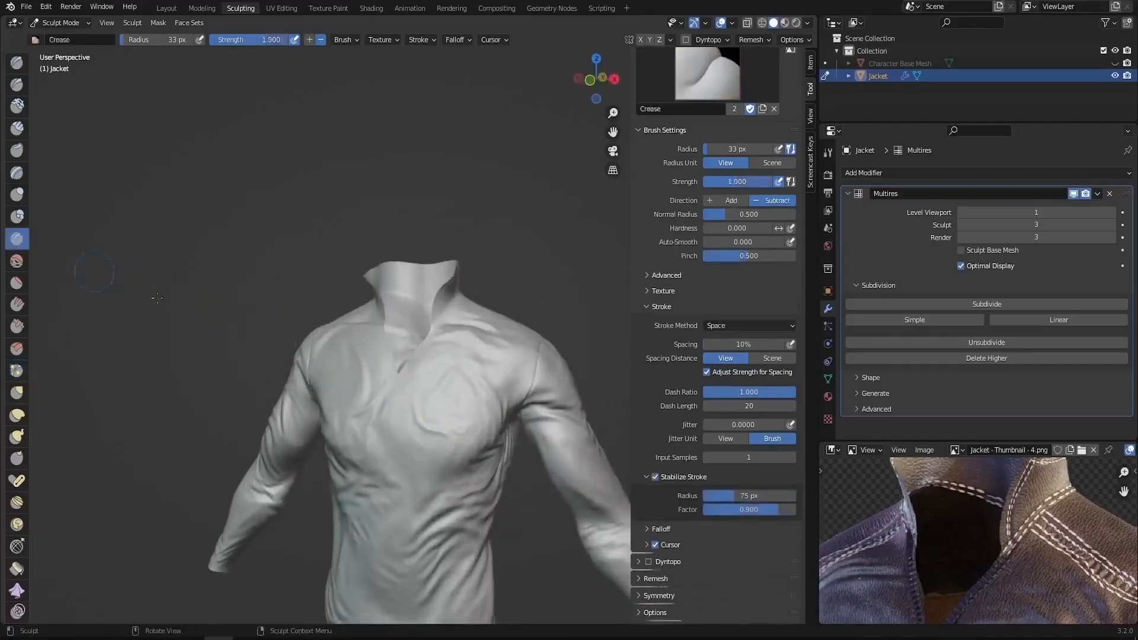
{"action": "middle_click_drag", "start_coordinate": [379, 392], "coordinate": [339, 386]}
{"action": "scroll", "coordinate": [389, 322], "scroll_direction": "up", "scroll_amount": 5}
{"action": "mouse_move", "coordinate": [414, 356]}
{"action": "middle_mouse_down", "text": "shift"}
{"action": "mouse_move", "coordinate": [388, 416]}
{"action": "mouse_move", "coordinate": [396, 353]}
{"action": "mouse_move", "coordinate": [375, 359]}
{"action": "middle_mouse_up", "text": "shift"}
{"action": "scroll", "coordinate": [374, 359], "scroll_direction": "up", "scroll_amount": 1}
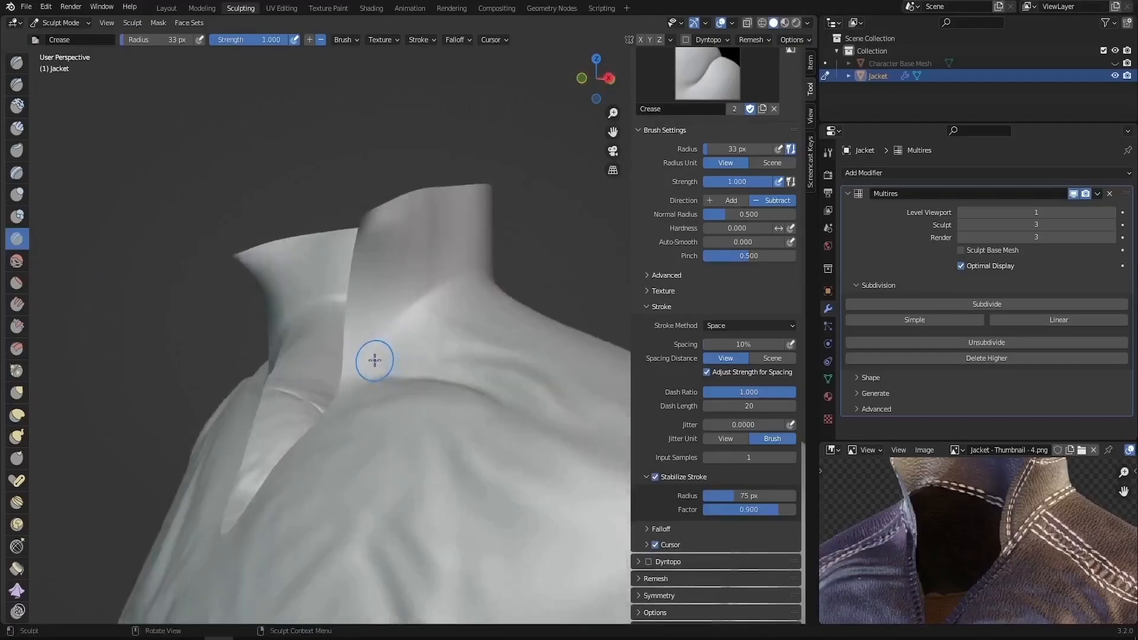
{"action": "key", "text": "f"}
{"action": "left_click", "coordinate": [450, 359]}
{"action": "scroll", "coordinate": [356, 373], "scroll_direction": "down", "scroll_amount": 2}
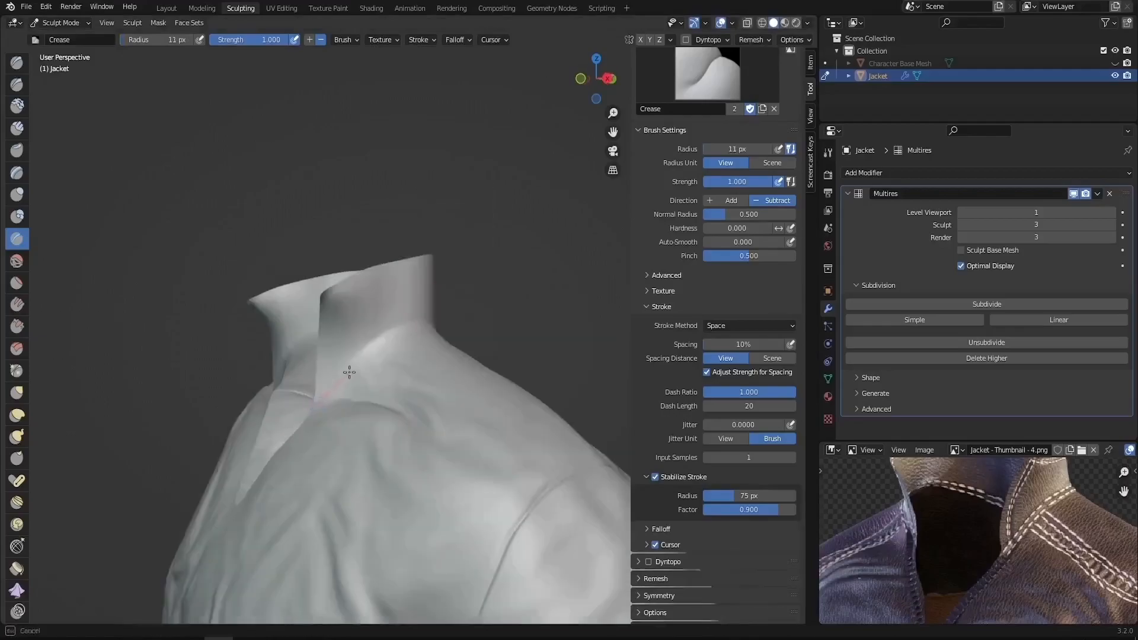
{"action": "middle_click_drag", "start_coordinate": [407, 331], "coordinate": [302, 351]}
{"action": "mouse_move", "coordinate": [301, 351]}
{"action": "left_mouse_down"}
{"action": "mouse_move", "coordinate": [386, 350]}
{"action": "mouse_move", "coordinate": [427, 335]}
{"action": "left_mouse_up"}
Step: Continue the Crease seam around the back of the neck and along the other side of the collar base
{"action": "middle_click_drag", "start_coordinate": [427, 335], "coordinate": [319, 374]}
{"action": "left_click_drag", "start_coordinate": [319, 373], "coordinate": [435, 350]}
{"action": "middle_click_drag", "start_coordinate": [436, 350], "coordinate": [374, 358]}
{"action": "mouse_move", "coordinate": [374, 359]}
{"action": "left_mouse_down"}
{"action": "mouse_move", "coordinate": [447, 389]}
{"action": "mouse_move", "coordinate": [478, 434]}
{"action": "left_mouse_up"}
{"action": "mouse_move", "coordinate": [477, 434]}
{"action": "middle_mouse_down"}
{"action": "mouse_move", "coordinate": [376, 399]}
{"action": "mouse_move", "coordinate": [384, 469]}
{"action": "middle_mouse_up"}
{"action": "mouse_move", "coordinate": [328, 422]}
{"action": "middle_mouse_down"}
{"action": "mouse_move", "coordinate": [341, 407]}
{"action": "mouse_move", "coordinate": [305, 381]}
{"action": "middle_mouse_up"}
{"action": "left_click_drag", "start_coordinate": [304, 373], "coordinate": [373, 421]}
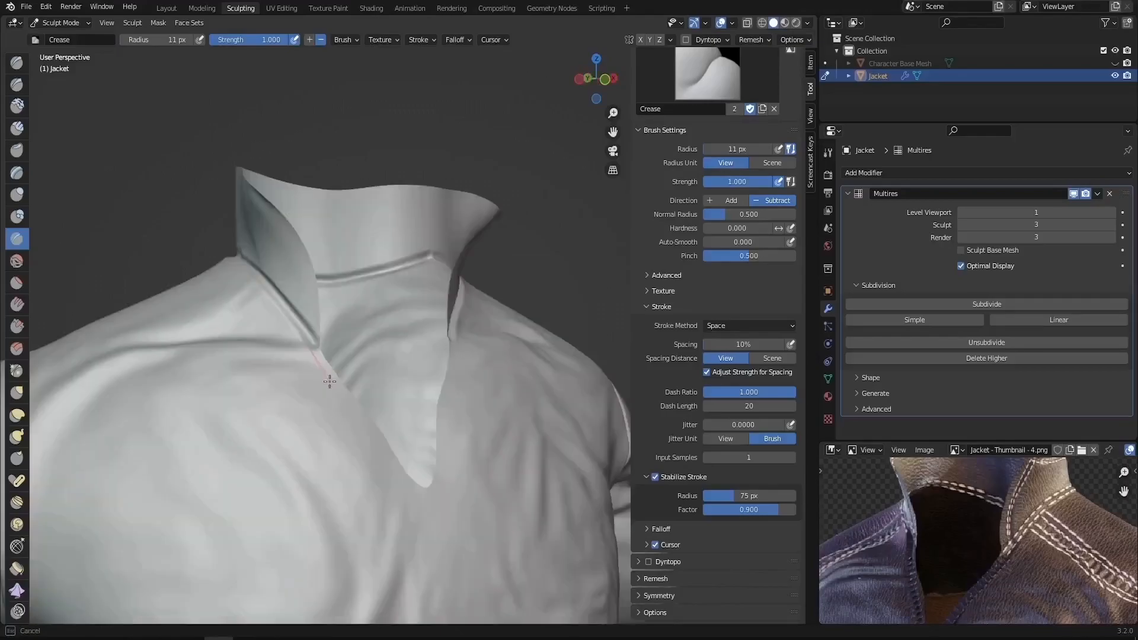
Step: Carve Crease seams along both edges of the V-shaped neck opening down to its lower tip
{"action": "left_click_drag", "start_coordinate": [308, 355], "coordinate": [454, 541]}
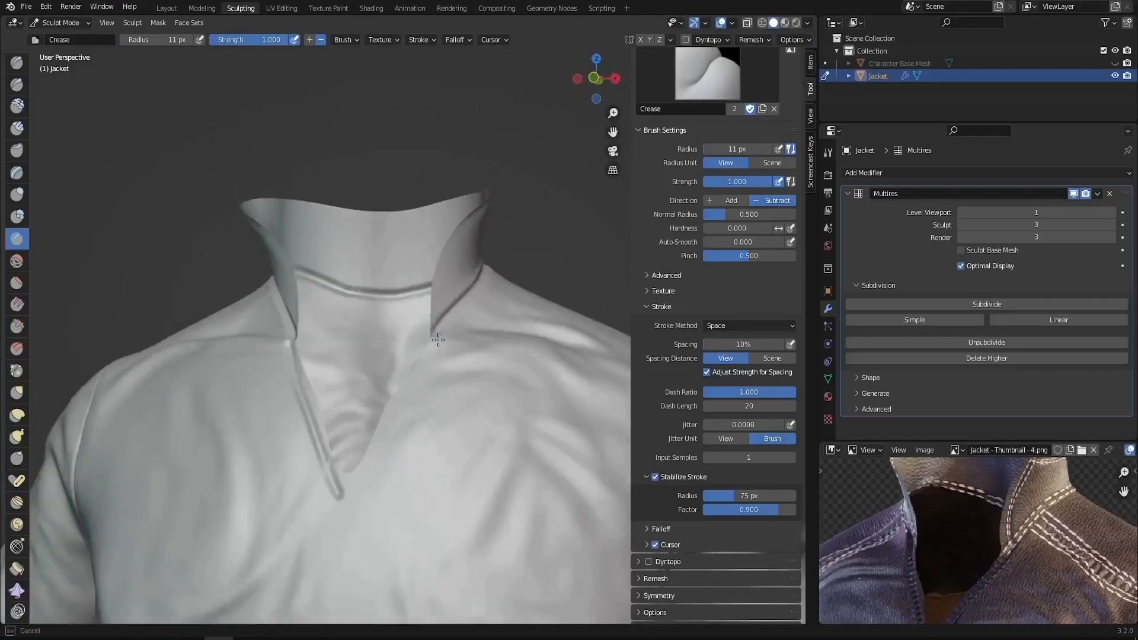
{"action": "mouse_move", "coordinate": [436, 342]}
{"action": "left_mouse_down"}
{"action": "mouse_move", "coordinate": [365, 470]}
{"action": "mouse_move", "coordinate": [310, 522]}
{"action": "left_mouse_up"}
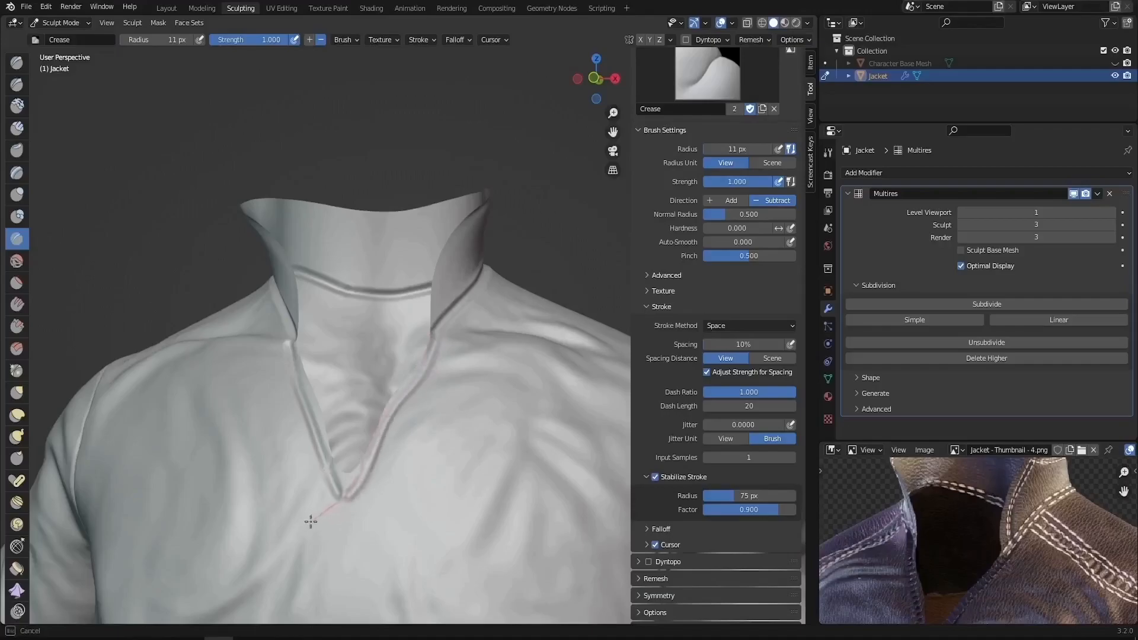
{"action": "left_click_drag", "start_coordinate": [311, 522], "coordinate": [304, 527]}
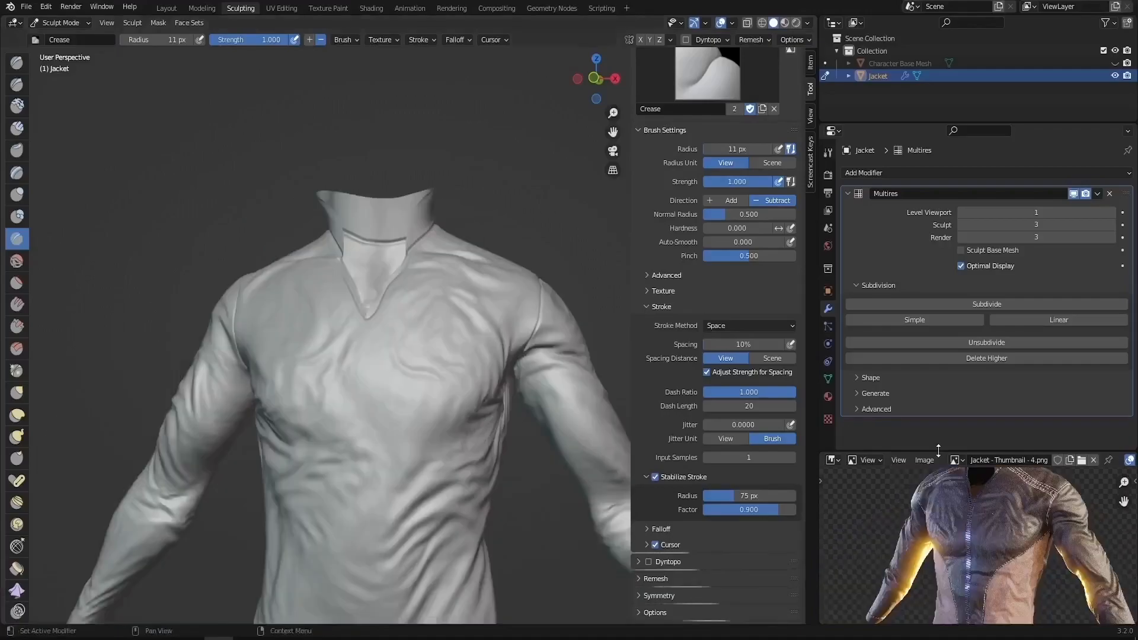
Step: Carve a vertical closure line down the center front from the neck opening in front view, using a 5 px Crease brush
{"action": "scroll", "coordinate": [478, 368], "scroll_direction": "up", "scroll_amount": 2}
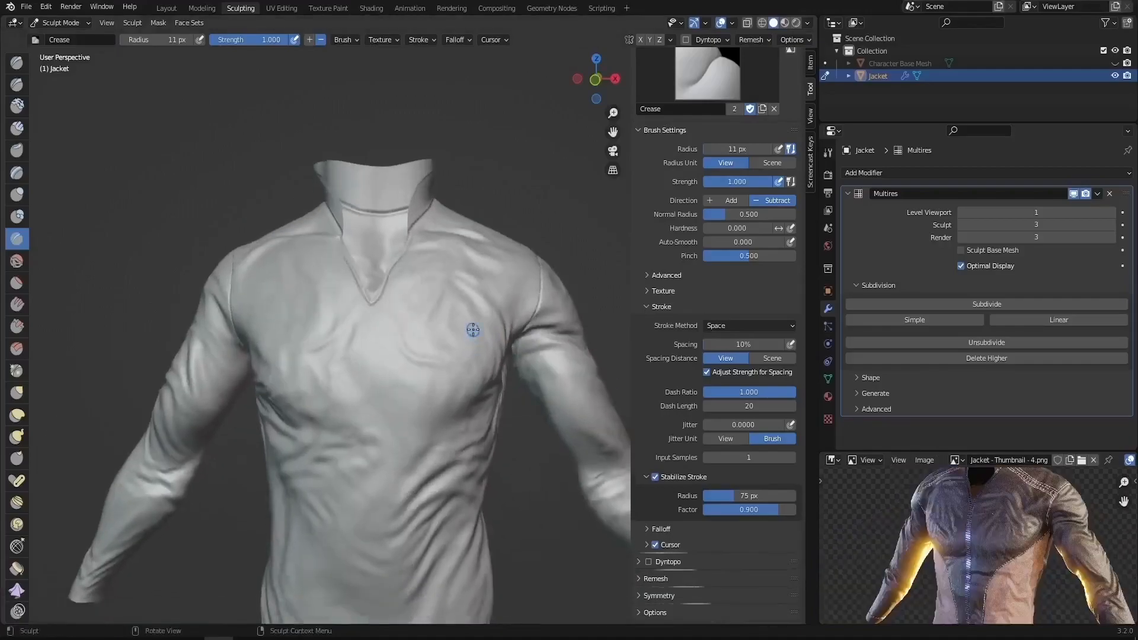
{"action": "key", "text": "KP_1"}
{"action": "middle_click_drag", "start_coordinate": [471, 331], "coordinate": [422, 221], "text": "shift"}
{"action": "left_click_drag", "start_coordinate": [356, 219], "coordinate": [357, 589]}
{"action": "mouse_move", "coordinate": [321, 308]}
{"action": "middle_mouse_down"}
{"action": "mouse_move", "coordinate": [386, 301]}
{"action": "mouse_move", "coordinate": [415, 350]}
{"action": "mouse_move", "coordinate": [357, 365]}
{"action": "mouse_move", "coordinate": [277, 338]}
{"action": "middle_mouse_up"}
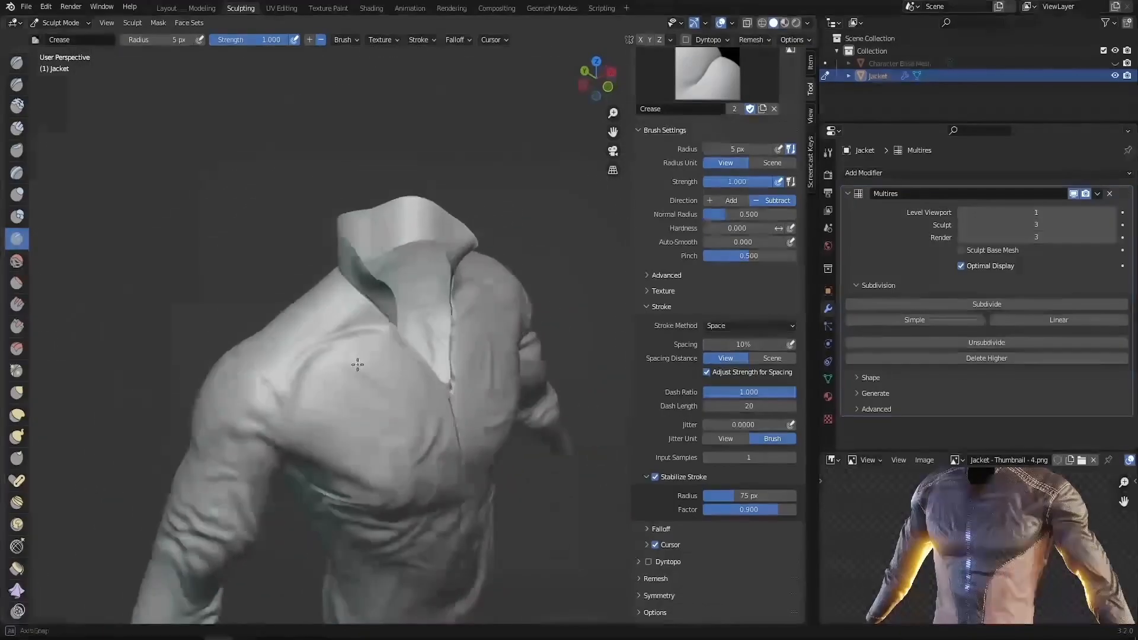
Step: Enable sculpt mirroring on the X axis in the symmetry settings
{"action": "scroll", "coordinate": [277, 338], "scroll_direction": "up", "scroll_amount": 3}
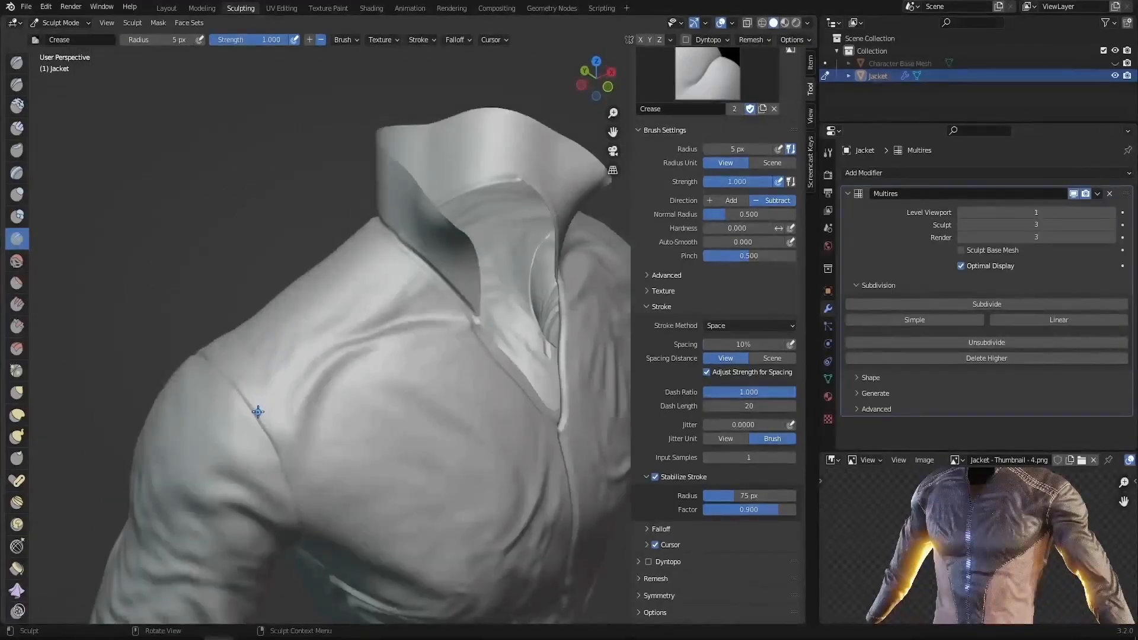
{"action": "scroll", "coordinate": [267, 356], "scroll_direction": "down", "scroll_amount": 3}
{"action": "scroll", "coordinate": [338, 348], "scroll_direction": "up", "scroll_amount": 3}
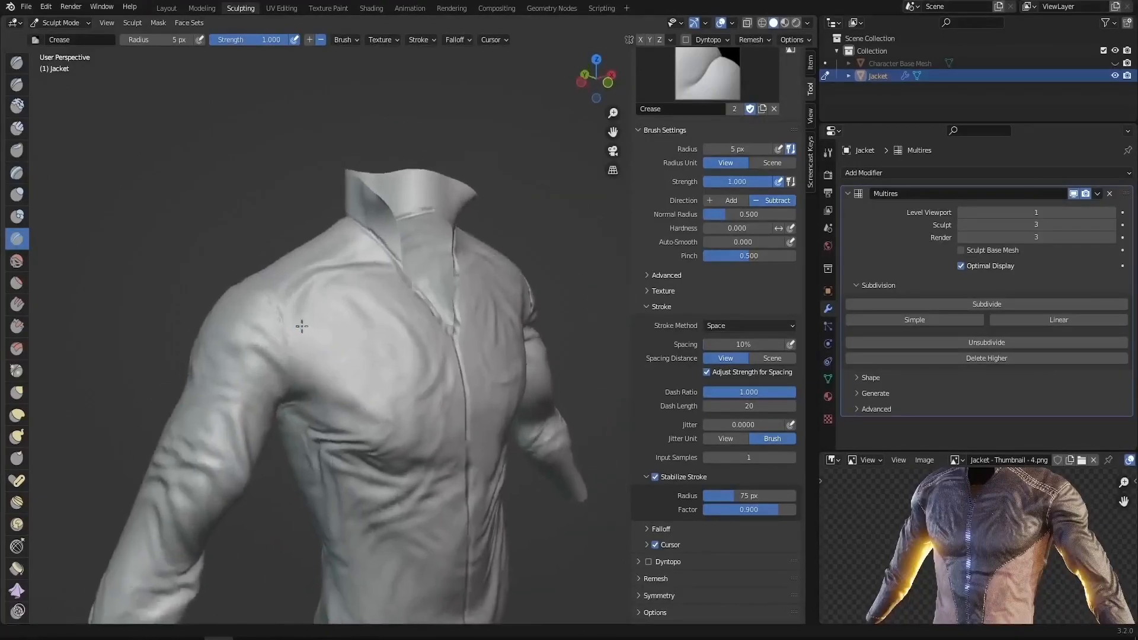
{"action": "left_click", "coordinate": [638, 595]}
{"action": "scroll", "coordinate": [664, 571], "scroll_direction": "down", "scroll_amount": 5}
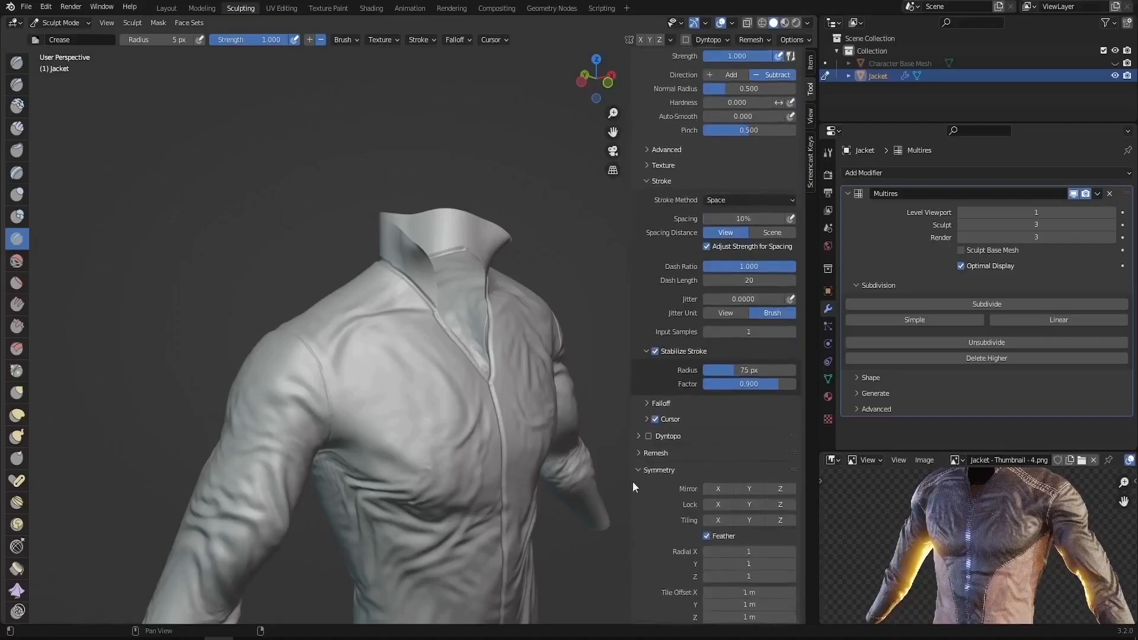
{"action": "left_click", "coordinate": [714, 489]}
{"action": "scroll", "coordinate": [315, 347], "scroll_direction": "down", "scroll_amount": 5}
Step: Check the whole jacket in the Layout workspace and return to the Sculpting workspace
{"action": "middle_click_drag", "start_coordinate": [315, 347], "coordinate": [249, 352]}
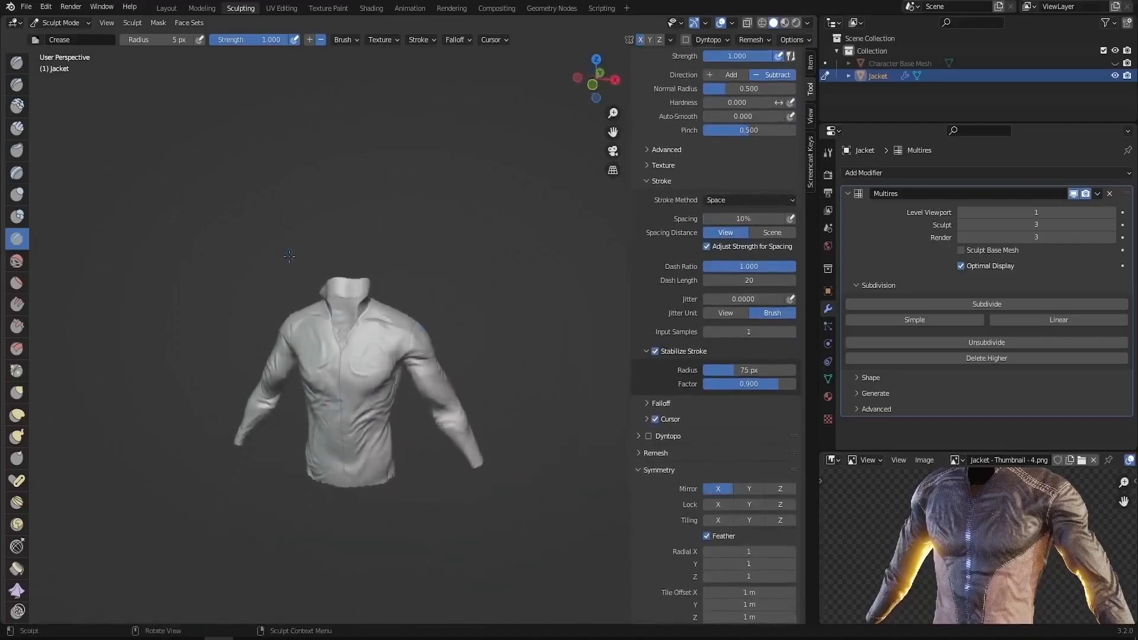
{"action": "left_click", "coordinate": [166, 8]}
{"action": "scroll", "coordinate": [361, 215], "scroll_direction": "down", "scroll_amount": 6}
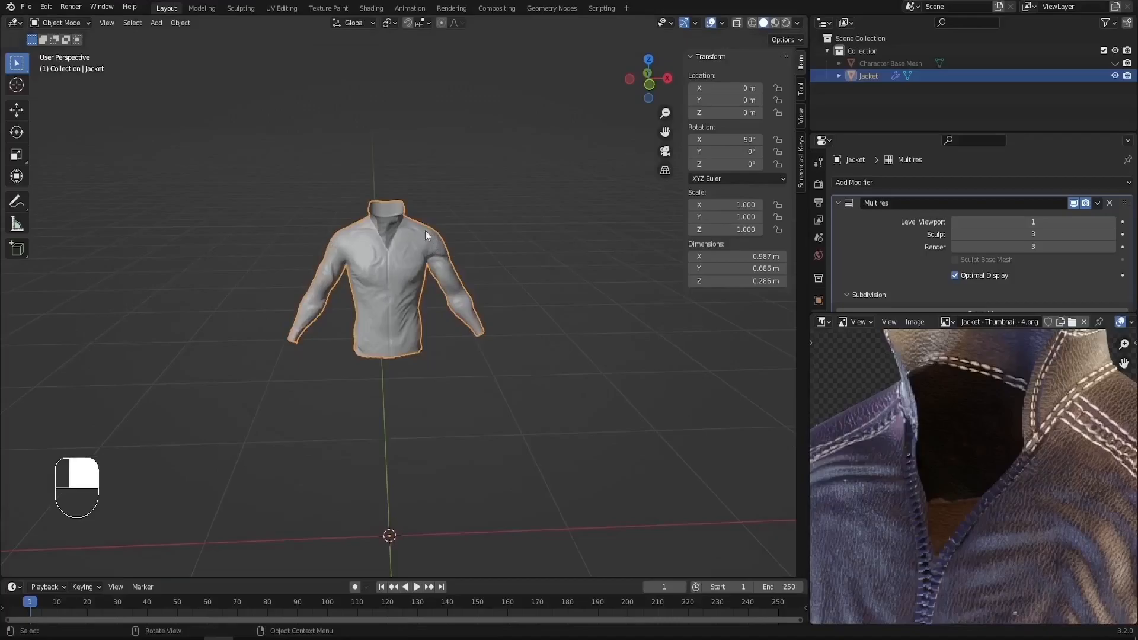
{"action": "left_click", "coordinate": [240, 8]}
Step: Carve two parallel mirrored Crease seams across the top of the shoulder from the armhole to the collar
{"action": "middle_click_drag", "start_coordinate": [300, 357], "coordinate": [275, 403]}
{"action": "scroll", "coordinate": [318, 337], "scroll_direction": "up", "scroll_amount": 5}
{"action": "mouse_move", "coordinate": [275, 403]}
{"action": "left_mouse_down"}
{"action": "mouse_move", "coordinate": [365, 349]}
{"action": "mouse_move", "coordinate": [405, 305]}
{"action": "left_mouse_up"}
{"action": "mouse_move", "coordinate": [404, 304]}
{"action": "middle_mouse_down"}
{"action": "mouse_move", "coordinate": [369, 386]}
{"action": "mouse_move", "coordinate": [244, 415]}
{"action": "middle_mouse_up"}
{"action": "left_click_drag", "start_coordinate": [244, 415], "coordinate": [263, 408]}
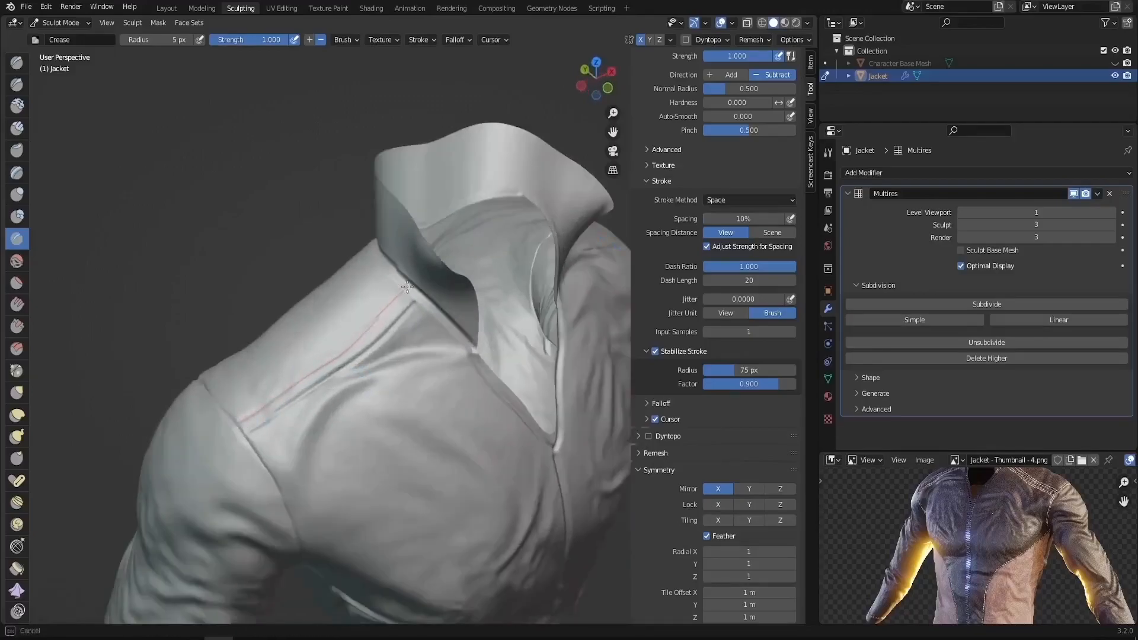
{"action": "left_click_drag", "start_coordinate": [435, 258], "coordinate": [441, 251]}
Step: Examine the whole front of the jacket and its lower hem
{"action": "scroll", "coordinate": [415, 308], "scroll_direction": "down", "scroll_amount": 4}
{"action": "mouse_move", "coordinate": [381, 372]}
{"action": "middle_mouse_down"}
{"action": "mouse_move", "coordinate": [314, 377]}
{"action": "mouse_move", "coordinate": [355, 356]}
{"action": "middle_mouse_up"}
{"action": "scroll", "coordinate": [308, 409], "scroll_direction": "down", "scroll_amount": 2}
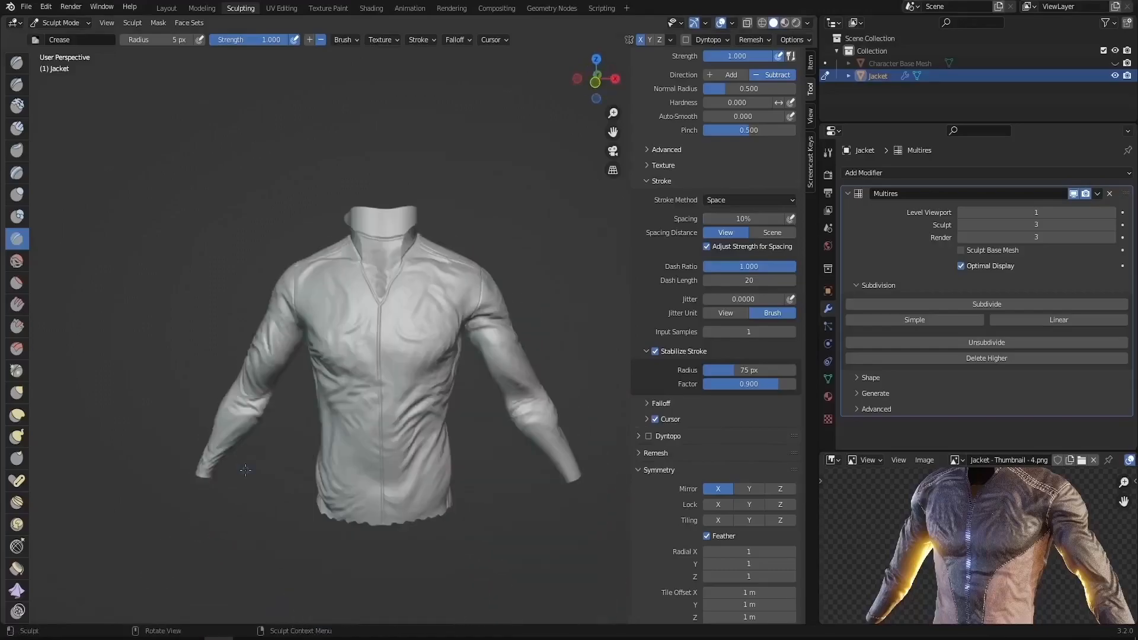
{"action": "scroll", "coordinate": [422, 554], "scroll_direction": "up", "scroll_amount": 5}
{"action": "mouse_move", "coordinate": [400, 504]}
{"action": "middle_mouse_down"}
{"action": "mouse_move", "coordinate": [349, 404]}
{"action": "mouse_move", "coordinate": [361, 442]}
{"action": "middle_mouse_up"}
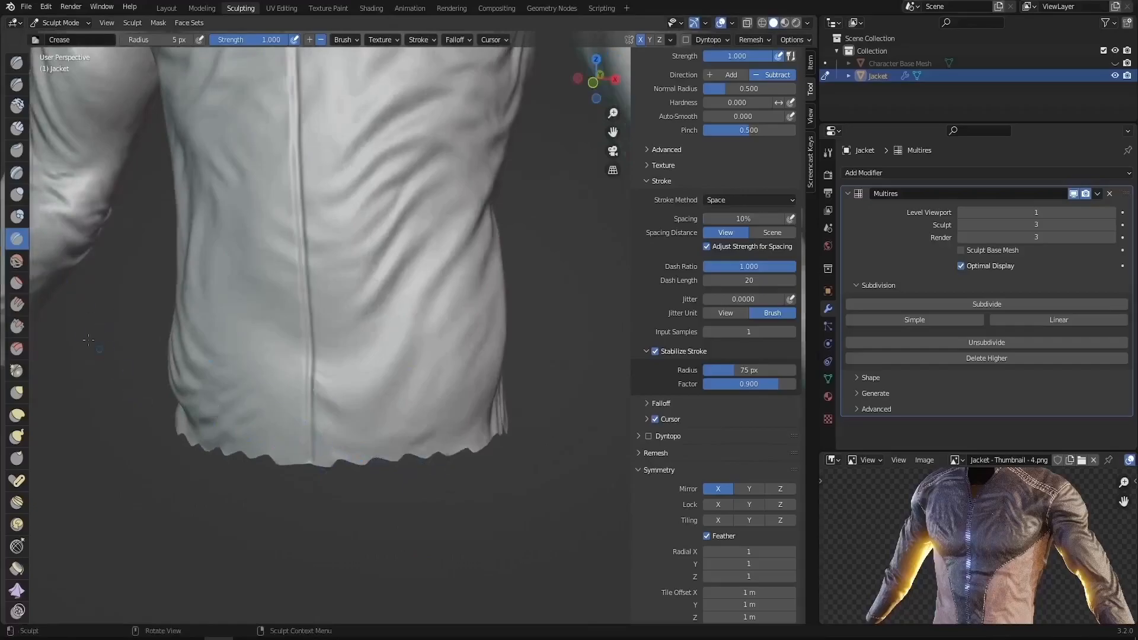
Step: Smooth the jagged lower hem of the jacket with the Smooth brush at a 35 px radius and strength 1.000
{"action": "left_click", "coordinate": [17, 262]}
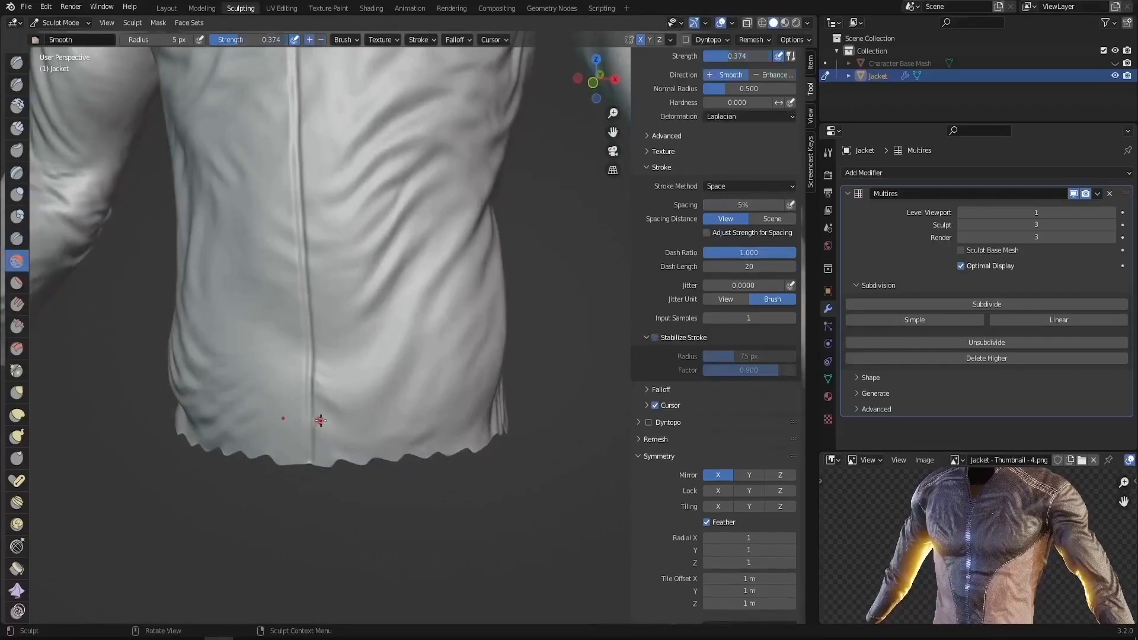
{"action": "key", "text": "f"}
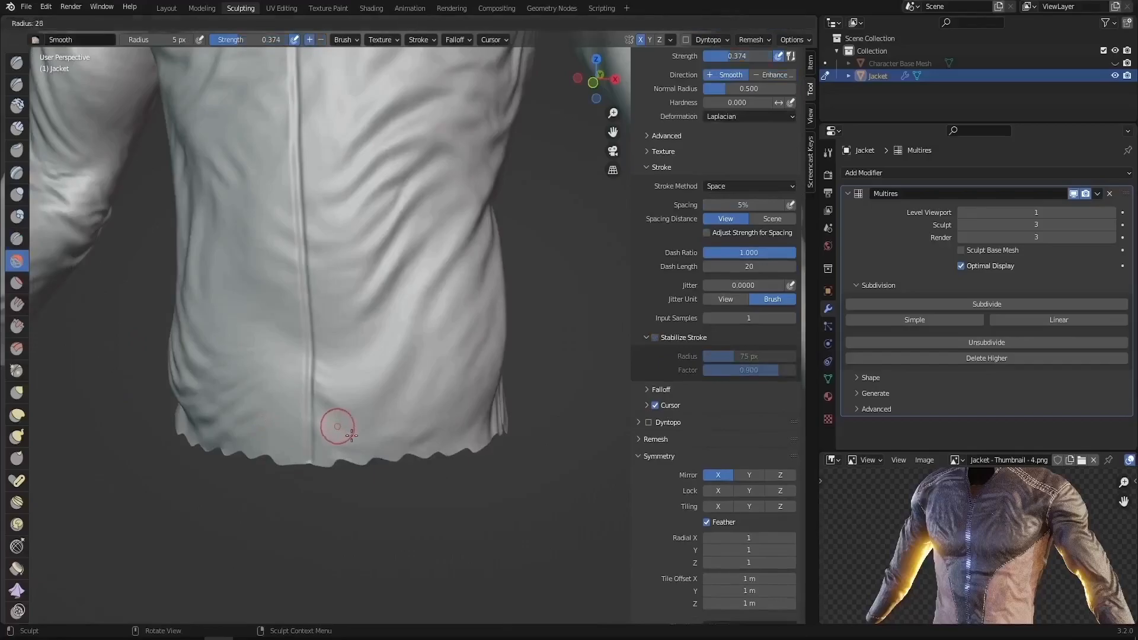
{"action": "left_click", "coordinate": [356, 439]}
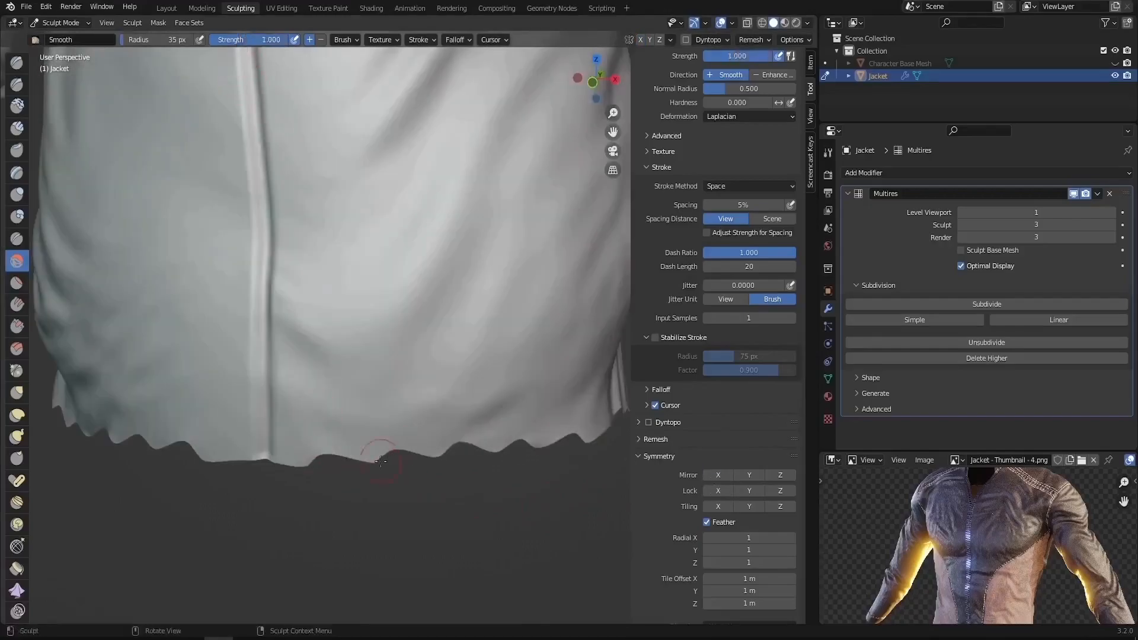
{"action": "mouse_move", "coordinate": [380, 461]}
{"action": "middle_mouse_down"}
{"action": "mouse_move", "coordinate": [405, 438]}
{"action": "mouse_move", "coordinate": [463, 492]}
{"action": "mouse_move", "coordinate": [391, 491]}
{"action": "mouse_move", "coordinate": [332, 451]}
{"action": "mouse_move", "coordinate": [284, 452]}
{"action": "mouse_move", "coordinate": [437, 470]}
{"action": "middle_mouse_up"}
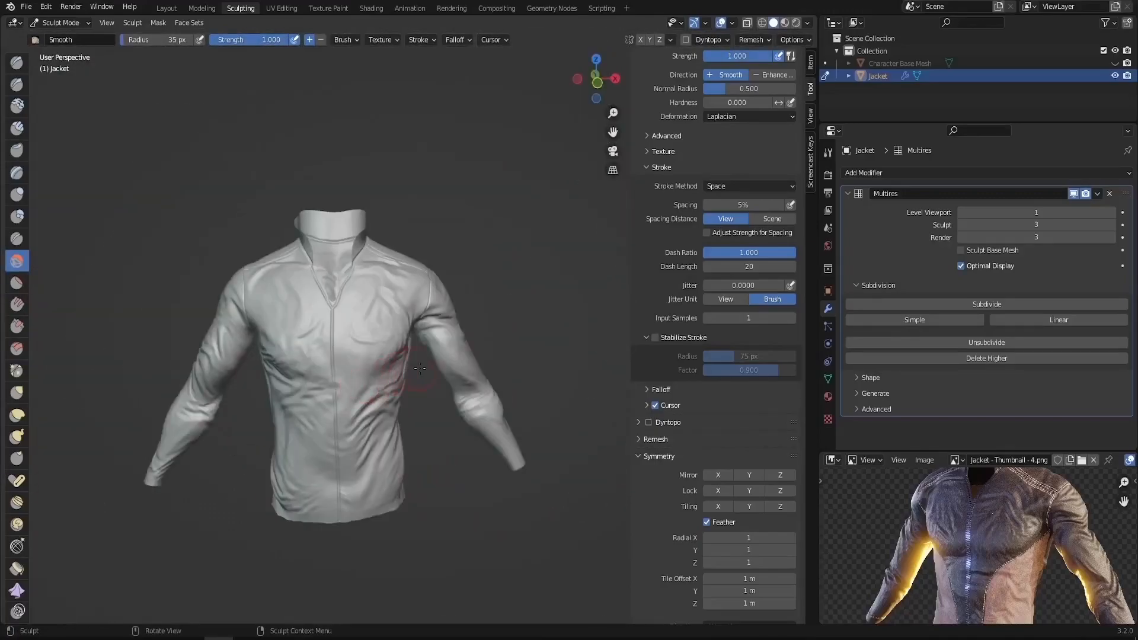
Step: Carve two horizontal seams across the upper back from armhole to armhole with the Crease brush at a 7 px radius
{"action": "middle_click_drag", "start_coordinate": [420, 369], "coordinate": [393, 420]}
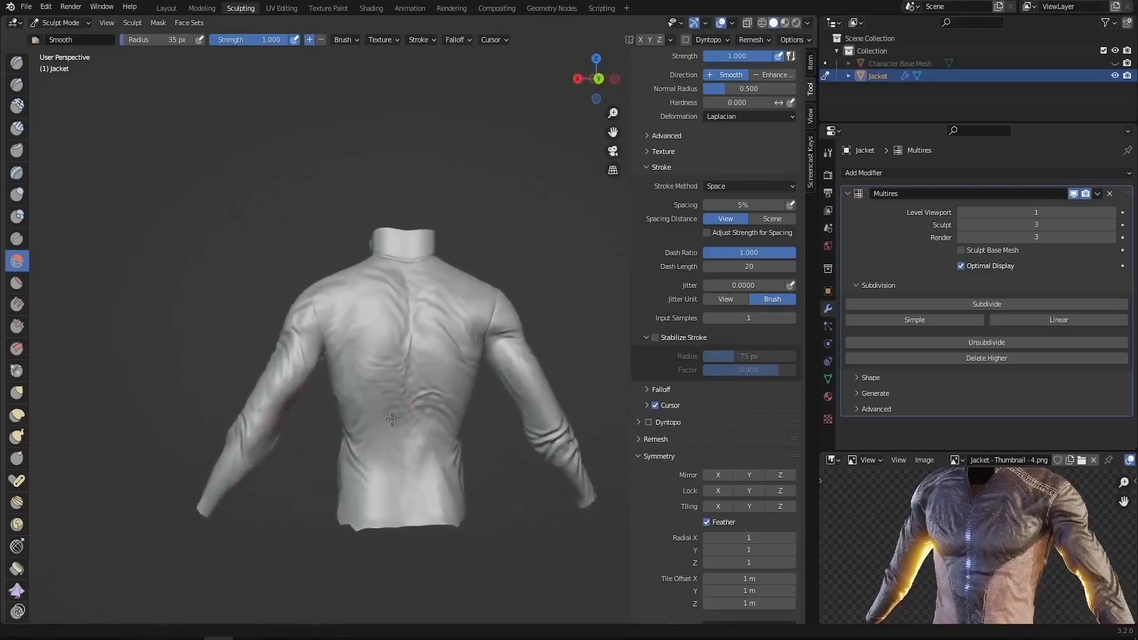
{"action": "scroll", "coordinate": [434, 356], "scroll_direction": "up", "scroll_amount": 3}
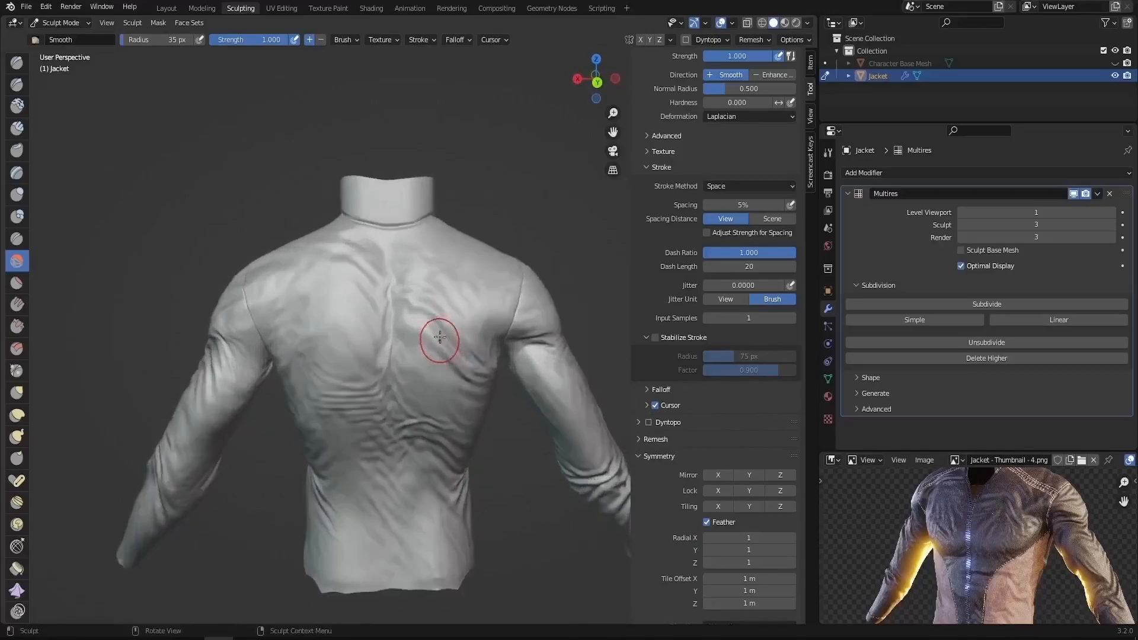
{"action": "middle_click_drag", "start_coordinate": [440, 340], "coordinate": [440, 319]}
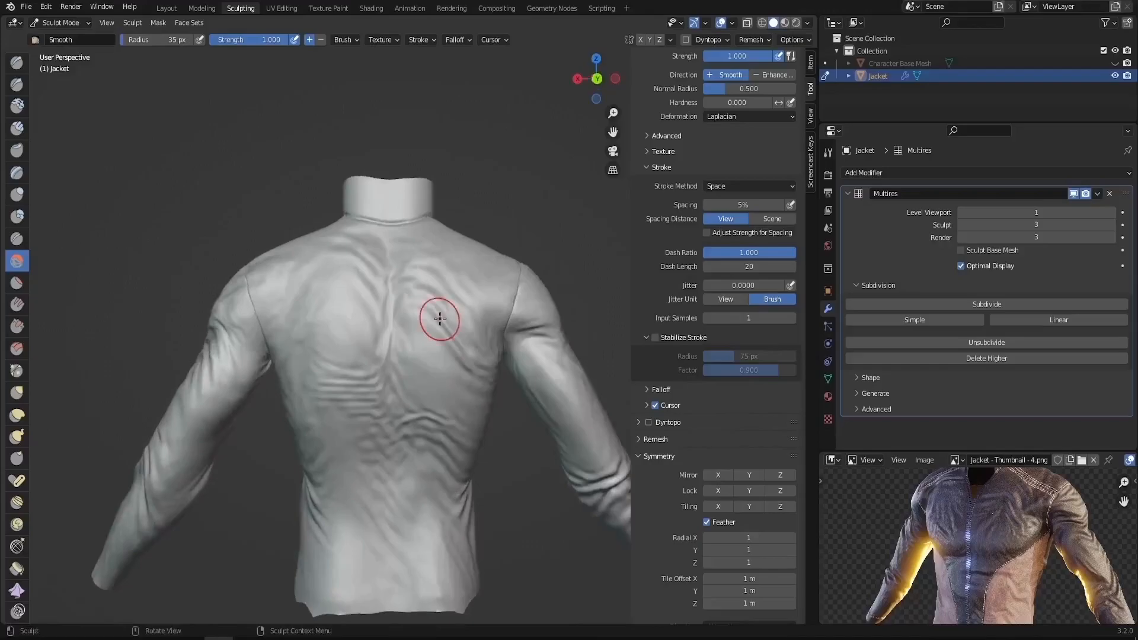
{"action": "key", "text": "KP_1"}
{"action": "key", "text": "ctrl+KP_1"}
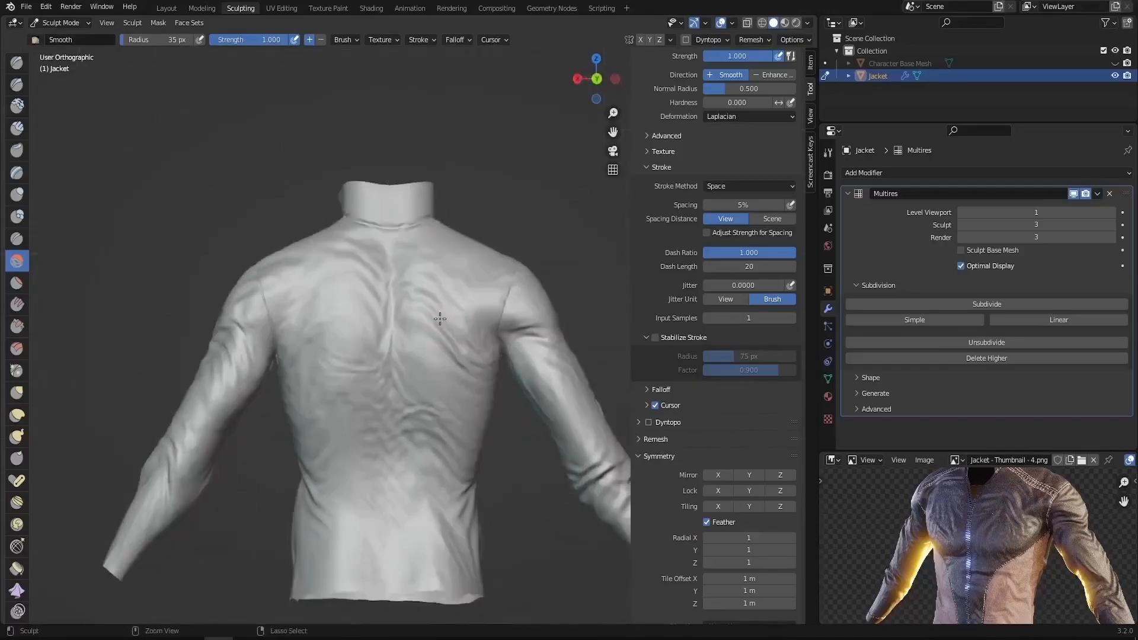
{"action": "scroll", "coordinate": [440, 318], "scroll_direction": "up", "scroll_amount": 3}
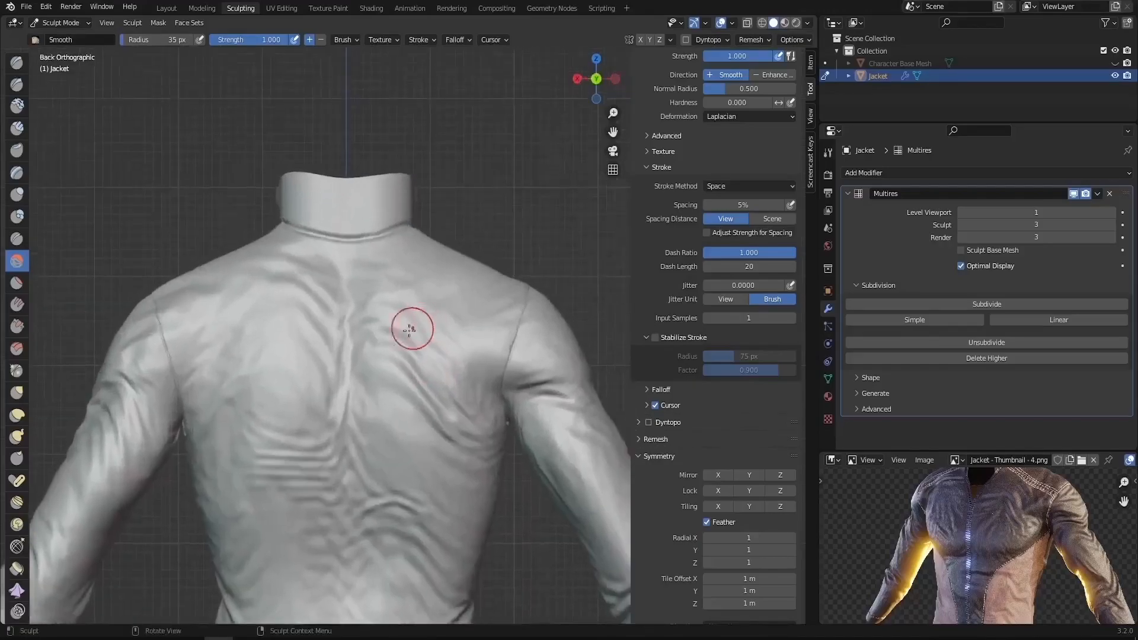
{"action": "left_click", "coordinate": [17, 238]}
{"action": "scroll", "coordinate": [174, 314], "scroll_direction": "up", "scroll_amount": 2}
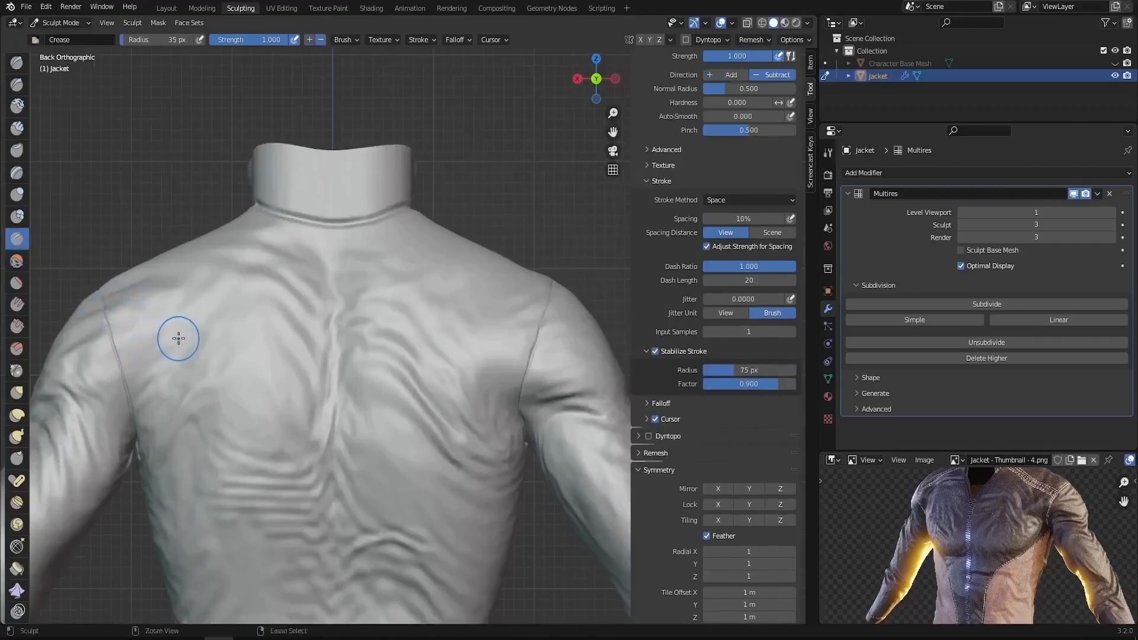
{"action": "key", "text": "ctrl+space"}
{"action": "scroll", "coordinate": [225, 376], "scroll_direction": "up", "scroll_amount": 2}
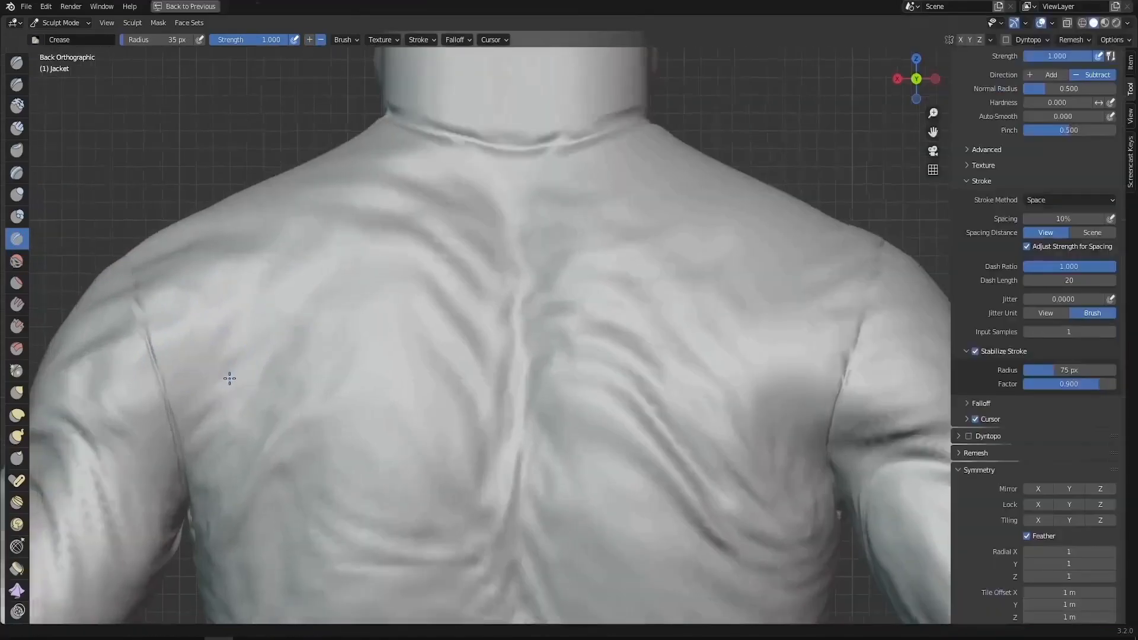
{"action": "middle_click_drag", "start_coordinate": [267, 373], "coordinate": [272, 388], "text": "ctrl"}
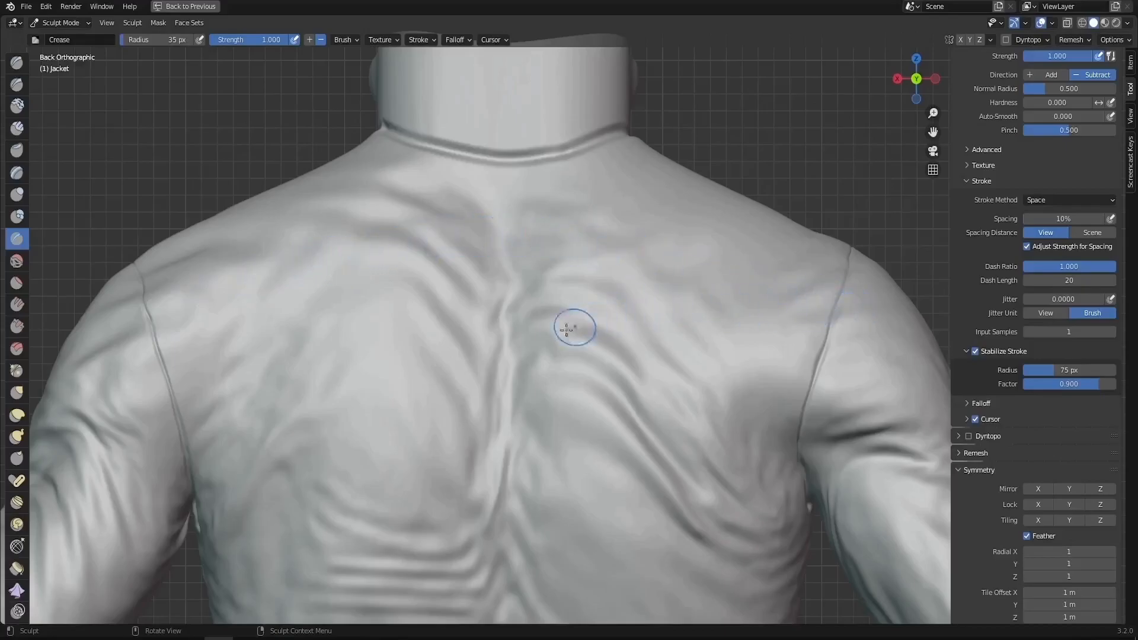
{"action": "key", "text": "f"}
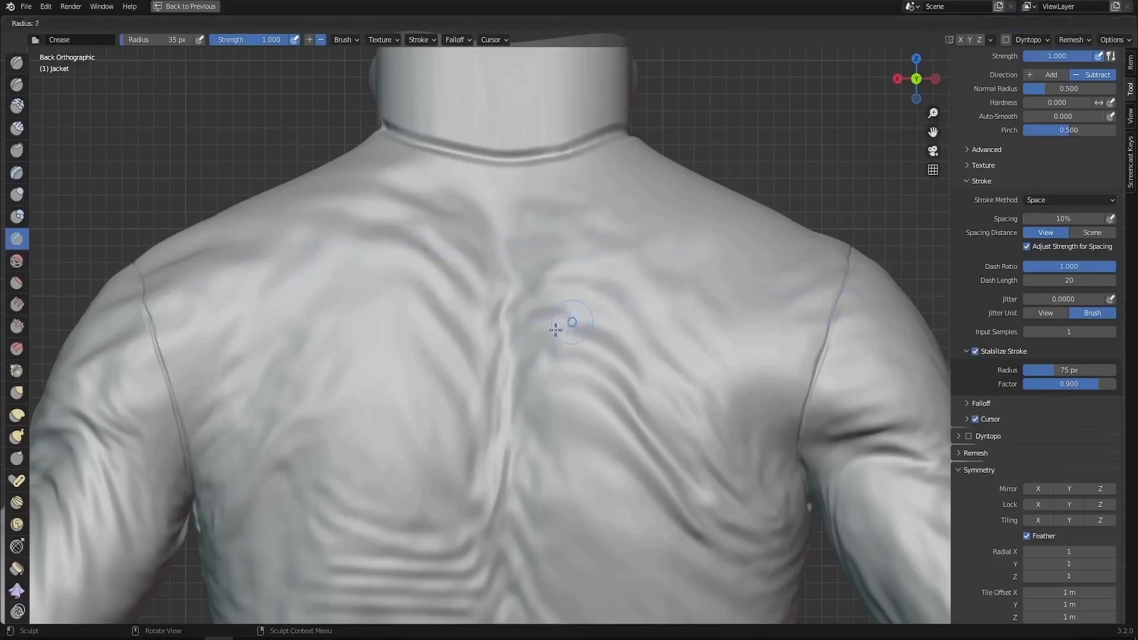
{"action": "left_click", "coordinate": [555, 330]}
{"action": "mouse_move", "coordinate": [154, 324]}
{"action": "left_mouse_down"}
{"action": "mouse_move", "coordinate": [328, 280]}
{"action": "mouse_move", "coordinate": [590, 276]}
{"action": "mouse_move", "coordinate": [866, 335]}
{"action": "left_mouse_up"}
{"action": "mouse_move", "coordinate": [186, 432]}
{"action": "left_mouse_down"}
{"action": "mouse_move", "coordinate": [712, 420]}
{"action": "mouse_move", "coordinate": [843, 403]}
{"action": "left_mouse_up"}
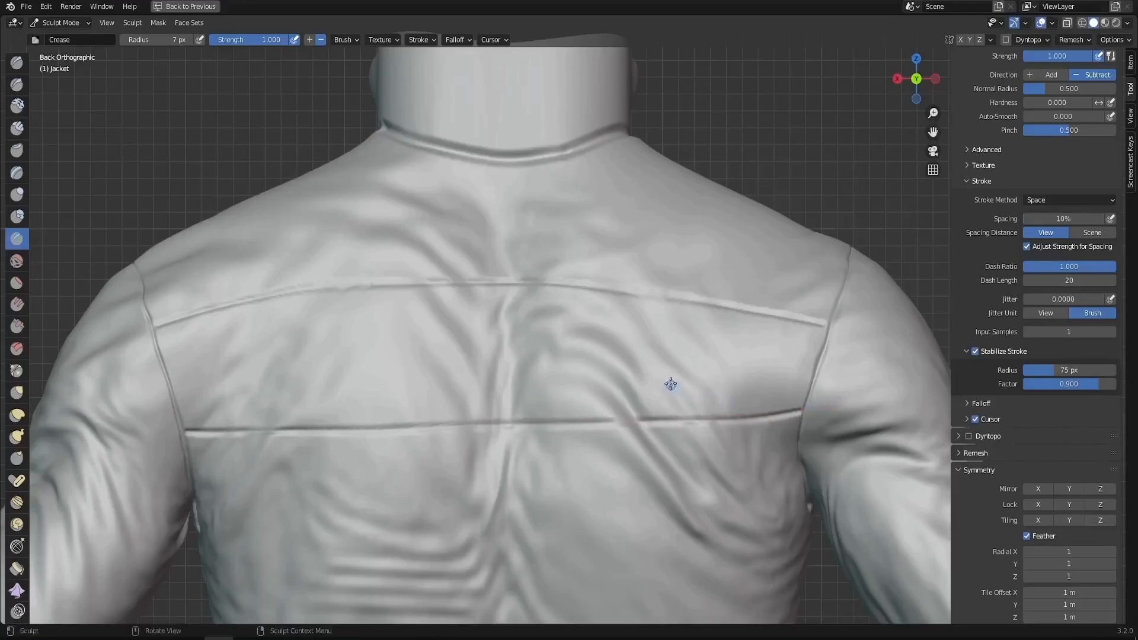
Step: Carve a continuous Crease seam around the whole jacket just above the lower hem
{"action": "scroll", "coordinate": [356, 383], "scroll_direction": "down", "scroll_amount": 5}
{"action": "middle_click_drag", "start_coordinate": [383, 384], "coordinate": [442, 356]}
{"action": "scroll", "coordinate": [409, 367], "scroll_direction": "up", "scroll_amount": 8}
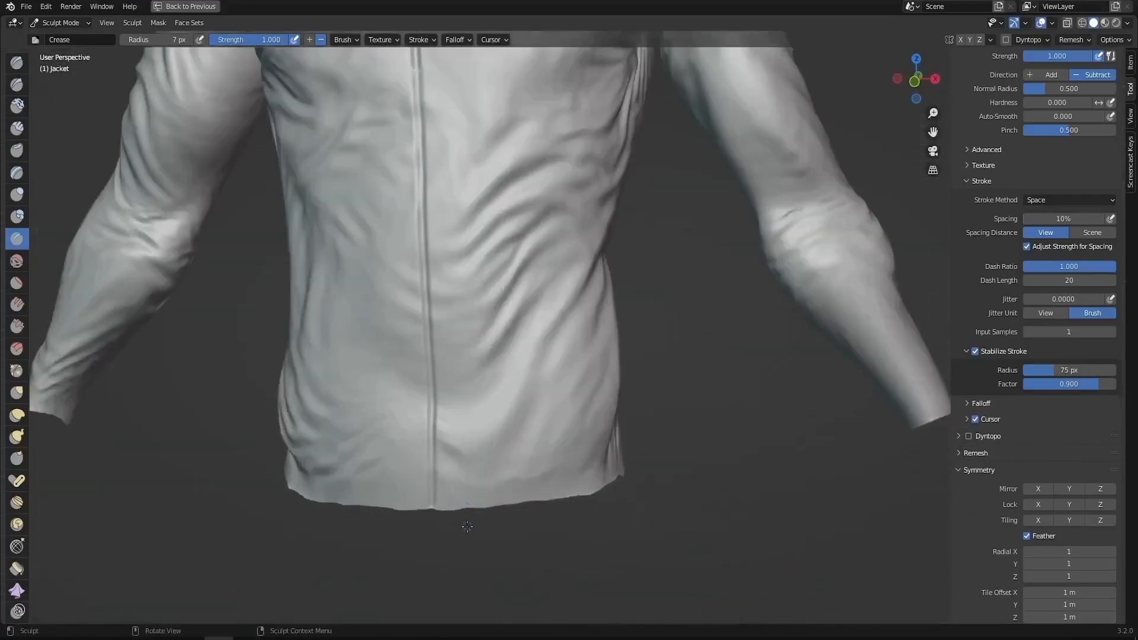
{"action": "left_click_drag", "start_coordinate": [406, 416], "coordinate": [623, 410]}
{"action": "middle_click_drag", "start_coordinate": [623, 410], "coordinate": [411, 397]}
{"action": "left_click_drag", "start_coordinate": [412, 396], "coordinate": [563, 394]}
{"action": "middle_click_drag", "start_coordinate": [563, 394], "coordinate": [415, 391]}
{"action": "left_click_drag", "start_coordinate": [415, 391], "coordinate": [553, 384]}
{"action": "middle_click_drag", "start_coordinate": [553, 384], "coordinate": [433, 384]}
{"action": "left_click_drag", "start_coordinate": [432, 384], "coordinate": [770, 385]}
{"action": "middle_click_drag", "start_coordinate": [771, 385], "coordinate": [592, 397]}
{"action": "left_click_drag", "start_coordinate": [592, 396], "coordinate": [735, 400]}
{"action": "middle_click_drag", "start_coordinate": [735, 400], "coordinate": [615, 389]}
{"action": "left_click_drag", "start_coordinate": [615, 389], "coordinate": [769, 406]}
{"action": "middle_click_drag", "start_coordinate": [769, 405], "coordinate": [546, 358]}
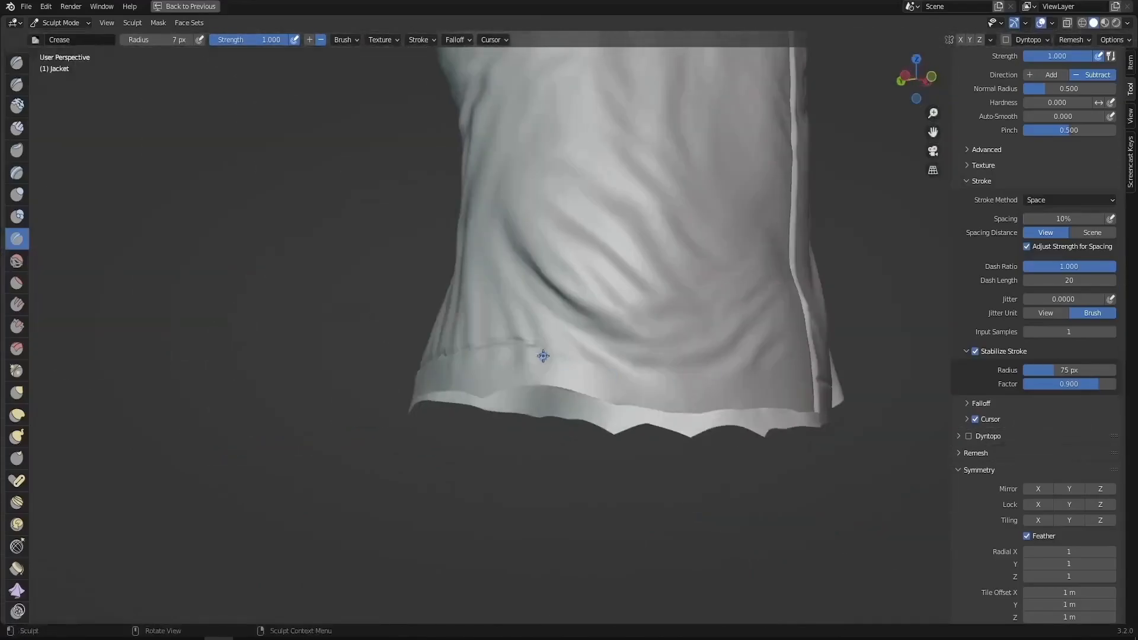
{"action": "left_click_drag", "start_coordinate": [546, 358], "coordinate": [651, 357]}
{"action": "middle_click_drag", "start_coordinate": [651, 357], "coordinate": [523, 369]}
{"action": "mouse_move", "coordinate": [524, 369]}
{"action": "left_mouse_down"}
{"action": "mouse_move", "coordinate": [711, 366]}
{"action": "mouse_move", "coordinate": [753, 351]}
{"action": "left_mouse_up"}
{"action": "middle_click_drag", "start_coordinate": [759, 351], "coordinate": [511, 358]}
{"action": "left_click_drag", "start_coordinate": [511, 358], "coordinate": [629, 357]}
Step: Carve Crease seams around both sleeve ends to form the cuffs
{"action": "scroll", "coordinate": [617, 386], "scroll_direction": "down", "scroll_amount": 9}
{"action": "middle_click_drag", "start_coordinate": [616, 415], "coordinate": [520, 457]}
{"action": "scroll", "coordinate": [632, 419], "scroll_direction": "up", "scroll_amount": 6}
{"action": "left_click_drag", "start_coordinate": [533, 416], "coordinate": [587, 414]}
{"action": "middle_click_drag", "start_coordinate": [593, 414], "coordinate": [386, 379]}
{"action": "left_click_drag", "start_coordinate": [386, 378], "coordinate": [462, 391]}
{"action": "middle_click_drag", "start_coordinate": [463, 392], "coordinate": [308, 389]}
{"action": "left_click_drag", "start_coordinate": [575, 385], "coordinate": [640, 394]}
{"action": "mouse_move", "coordinate": [643, 396]}
{"action": "middle_mouse_down"}
{"action": "mouse_move", "coordinate": [564, 432]}
{"action": "mouse_move", "coordinate": [598, 382]}
{"action": "middle_mouse_up"}
{"action": "left_click_drag", "start_coordinate": [599, 383], "coordinate": [542, 409]}
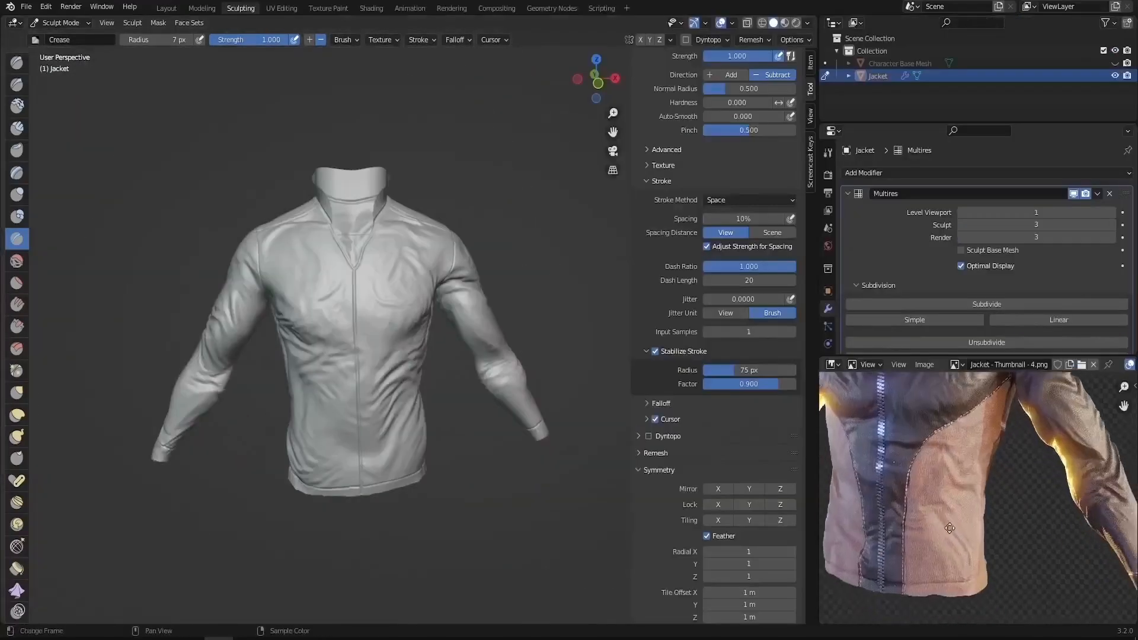
Step: Try to carve the curved side panel seam from the armhole down the front, following the reference image
{"action": "scroll", "coordinate": [949, 457], "scroll_direction": "up", "scroll_amount": 5}
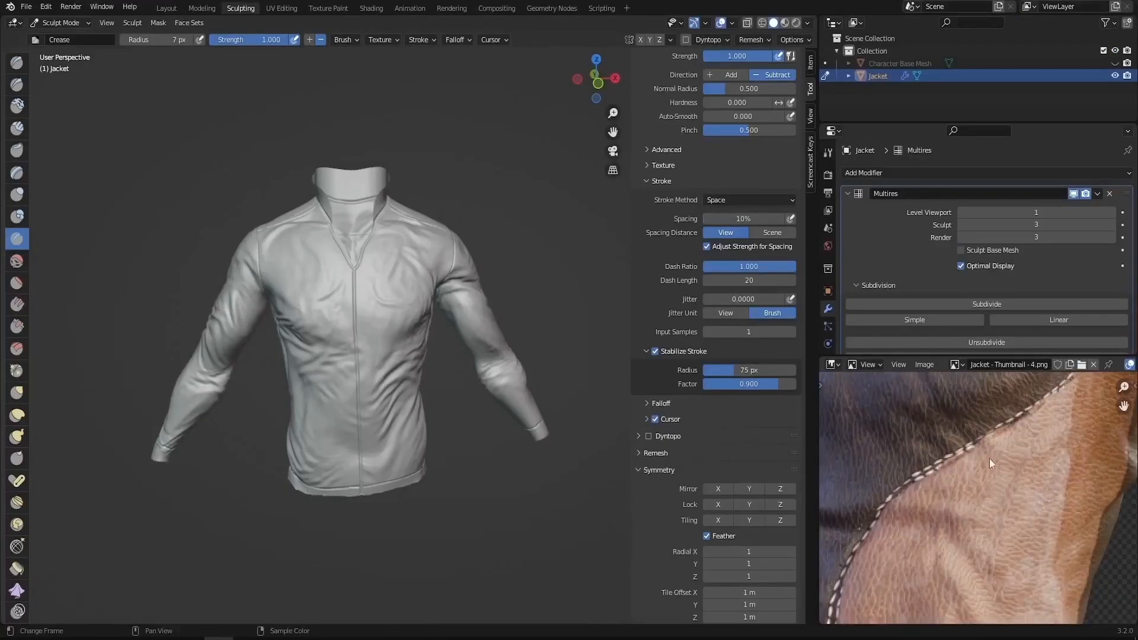
{"action": "scroll", "coordinate": [991, 473], "scroll_direction": "down", "scroll_amount": 2}
{"action": "scroll", "coordinate": [1008, 462], "scroll_direction": "down", "scroll_amount": 3}
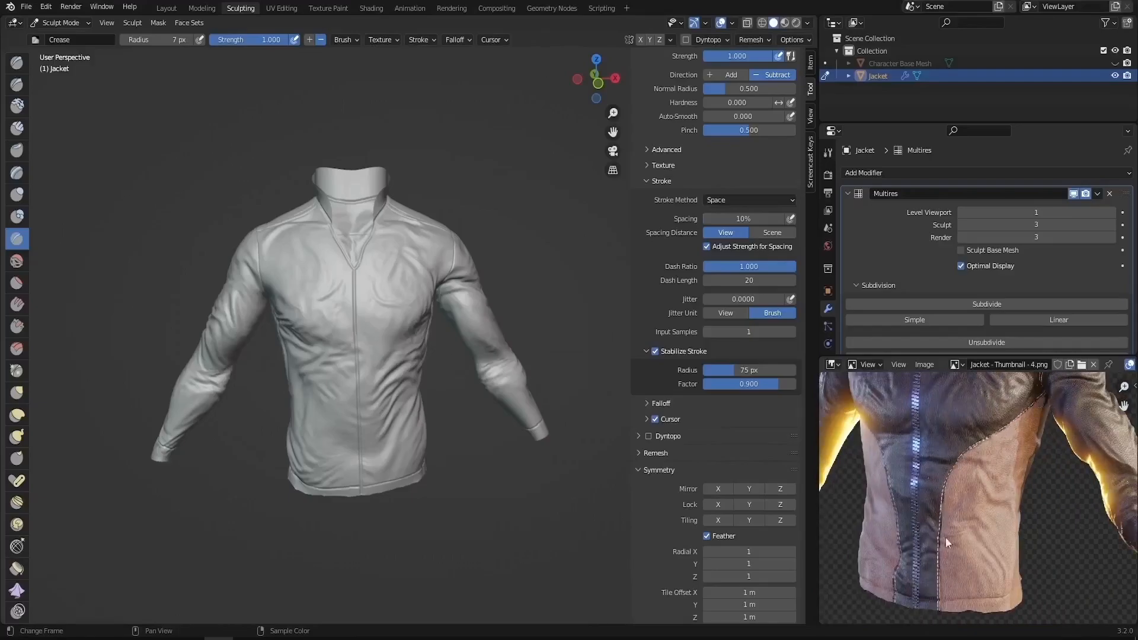
{"action": "middle_click_drag", "start_coordinate": [402, 429], "coordinate": [374, 395]}
{"action": "scroll", "coordinate": [443, 394], "scroll_direction": "up", "scroll_amount": 2}
{"action": "mouse_move", "coordinate": [442, 392]}
{"action": "middle_mouse_down"}
{"action": "mouse_move", "coordinate": [407, 370]}
{"action": "mouse_move", "coordinate": [445, 345]}
{"action": "middle_mouse_up"}
{"action": "scroll", "coordinate": [451, 354], "scroll_direction": "up", "scroll_amount": 2}
{"action": "middle_click_drag", "start_coordinate": [1062, 494], "coordinate": [1060, 493]}
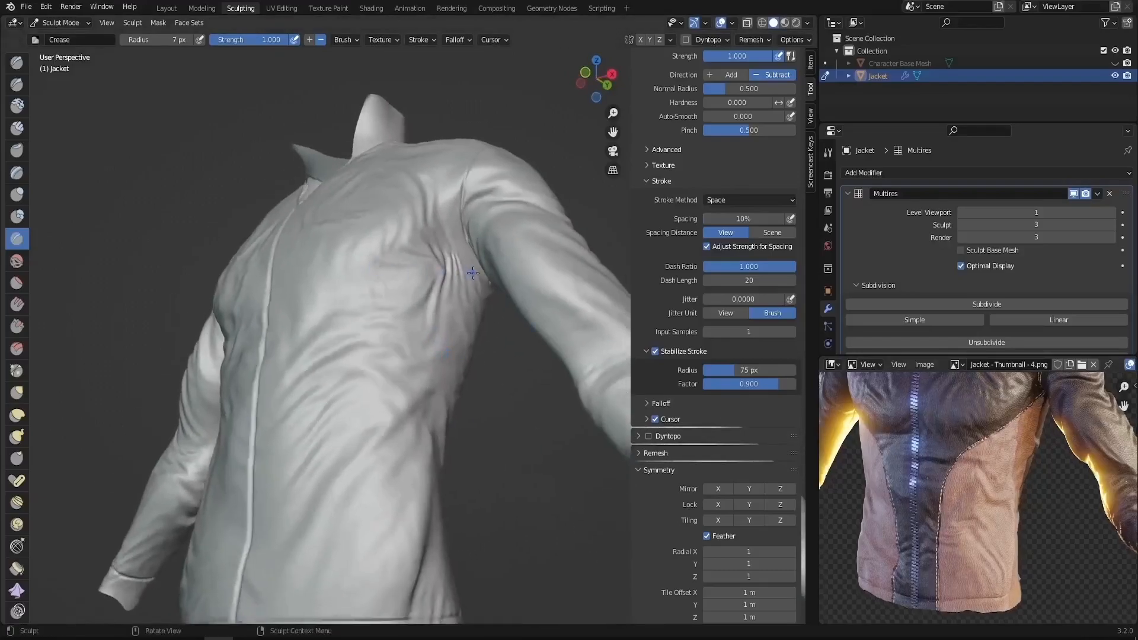
{"action": "left_click_drag", "start_coordinate": [475, 256], "coordinate": [455, 259]}
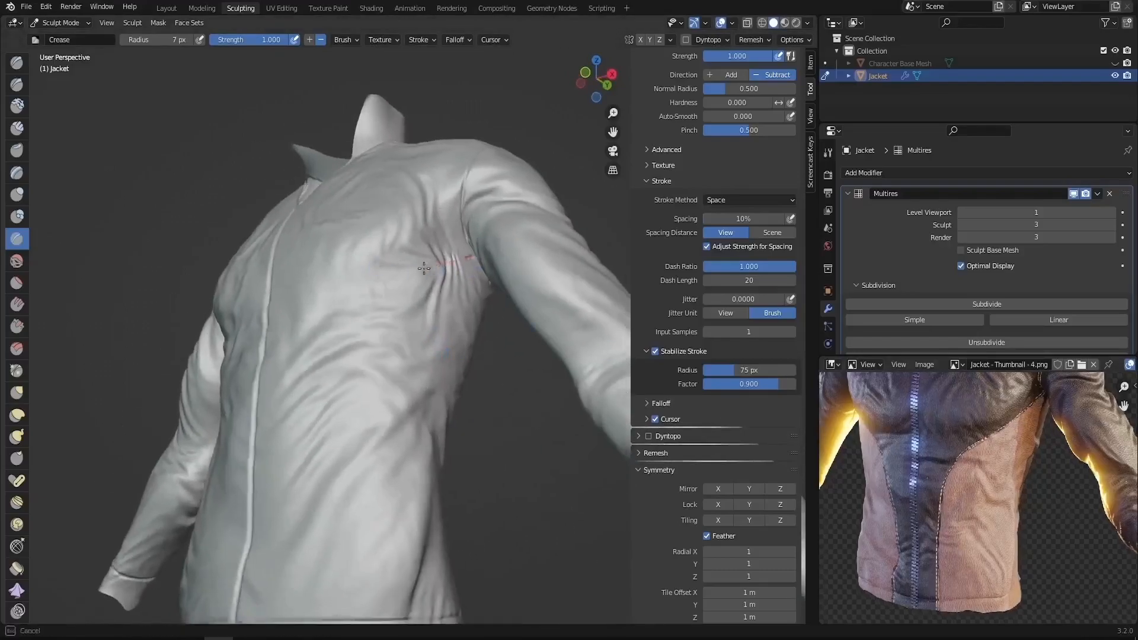
{"action": "mouse_move", "coordinate": [391, 283]}
{"action": "left_mouse_down"}
{"action": "mouse_move", "coordinate": [337, 338]}
{"action": "mouse_move", "coordinate": [286, 448]}
{"action": "left_mouse_up"}
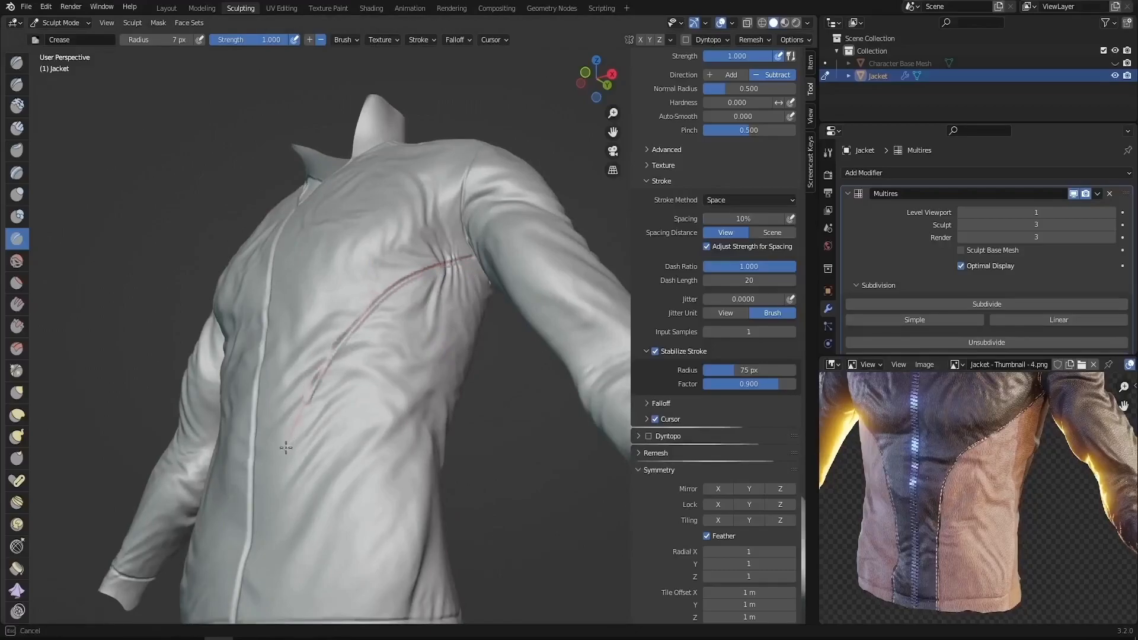
{"action": "scroll", "coordinate": [358, 328], "scroll_direction": "down", "scroll_amount": 3}
{"action": "middle_click_drag", "start_coordinate": [359, 328], "coordinate": [372, 377]}
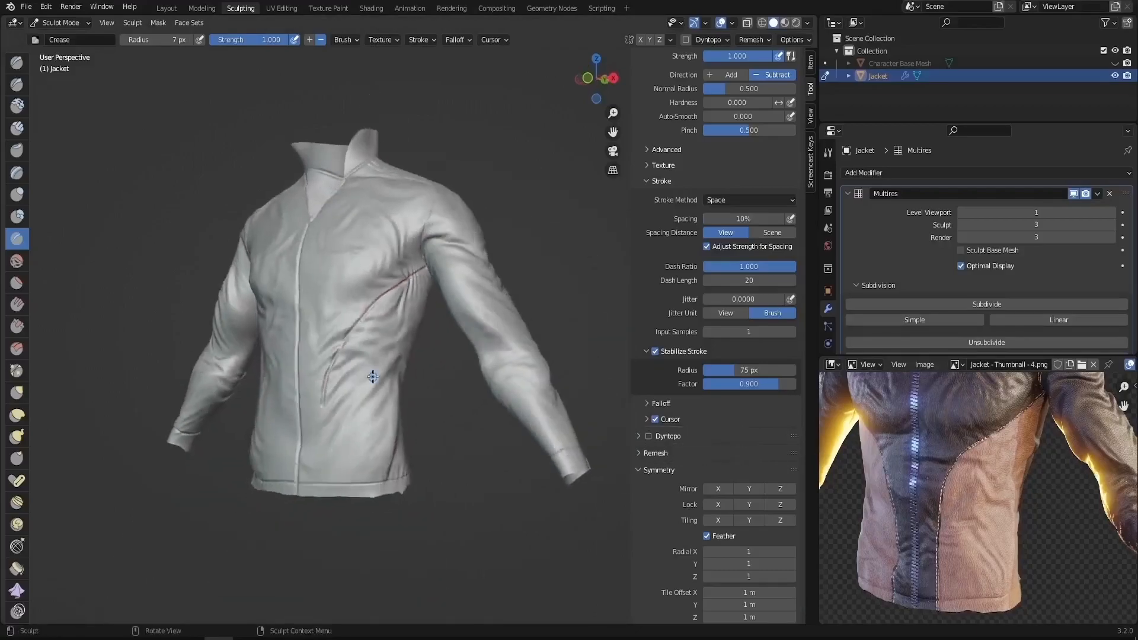
{"action": "key", "text": "ctrl+z"}
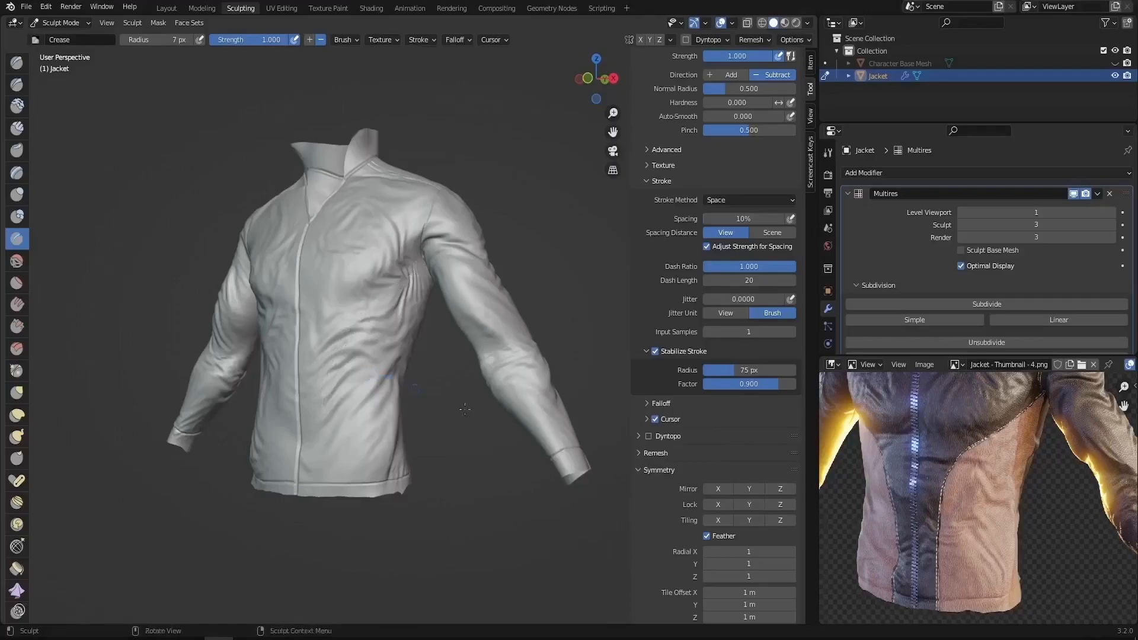
Step: Enable X-axis mirroring and carve curved side panel seams from the armholes down the front to the hem
{"action": "left_click", "coordinate": [720, 489]}
{"action": "middle_click_drag", "start_coordinate": [398, 308], "coordinate": [474, 245]}
{"action": "scroll", "coordinate": [394, 279], "scroll_direction": "up", "scroll_amount": 2}
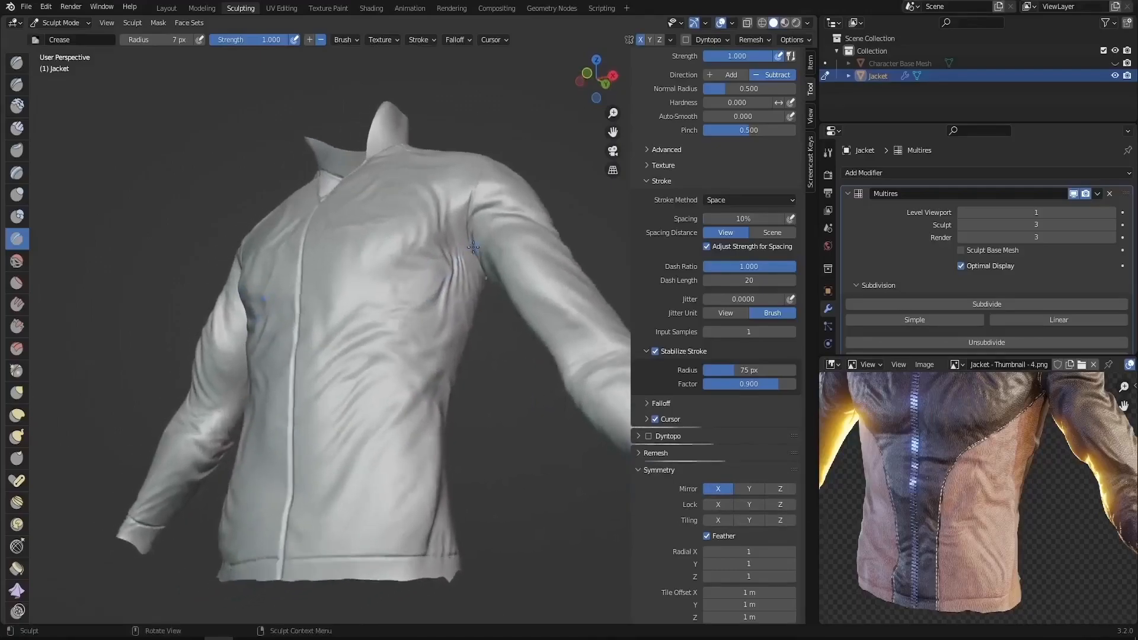
{"action": "left_click_drag", "start_coordinate": [473, 248], "coordinate": [461, 252]}
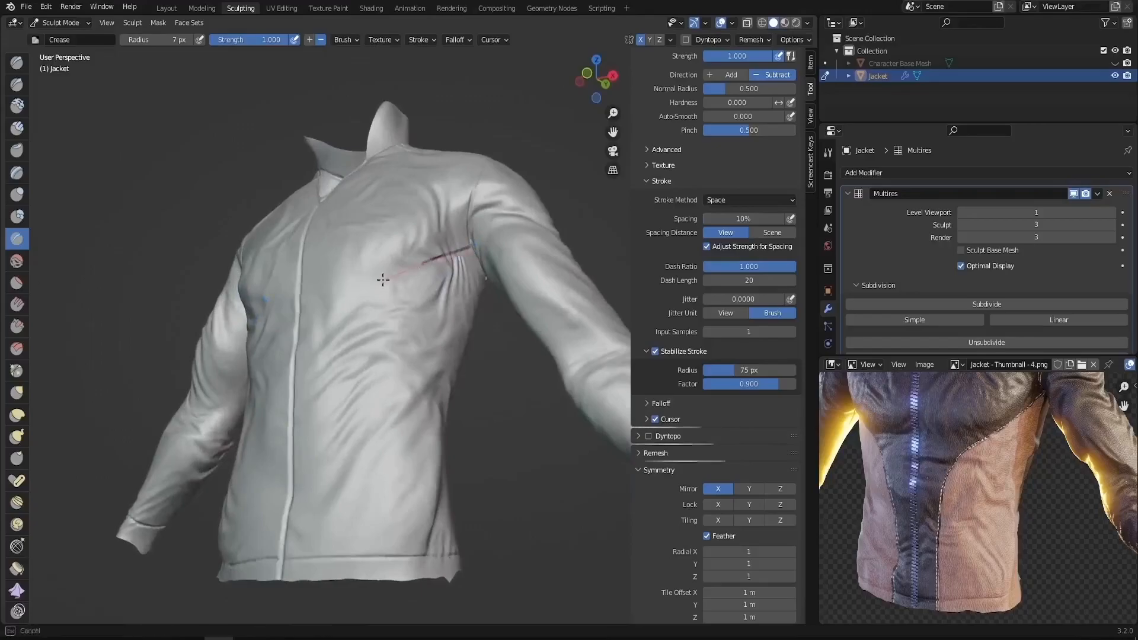
{"action": "left_click_drag", "start_coordinate": [361, 295], "coordinate": [345, 315]}
{"action": "left_click_drag", "start_coordinate": [323, 370], "coordinate": [323, 457]}
{"action": "left_click_drag", "start_coordinate": [322, 508], "coordinate": [318, 626]}
Step: Close the gap in the curved front panel seams with Crease strokes at a 12 px radius
{"action": "middle_click_drag", "start_coordinate": [406, 315], "coordinate": [484, 340]}
{"action": "scroll", "coordinate": [484, 340], "scroll_direction": "down", "scroll_amount": 3}
{"action": "middle_click_drag", "start_coordinate": [415, 321], "coordinate": [396, 306]}
{"action": "scroll", "coordinate": [396, 307], "scroll_direction": "up", "scroll_amount": 4}
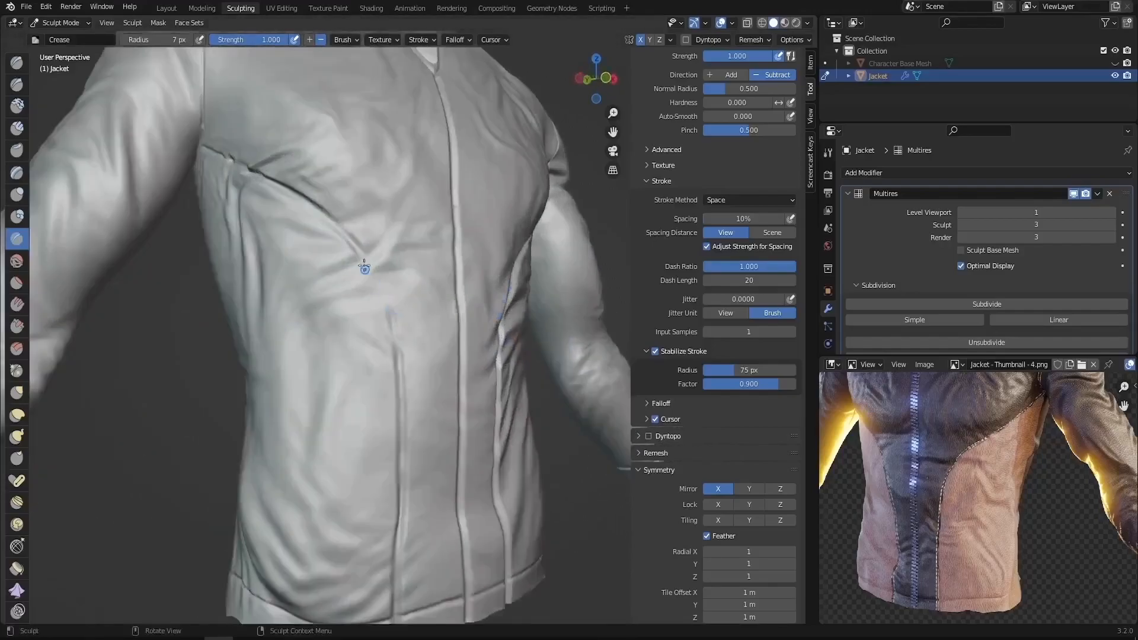
{"action": "key", "text": "f"}
{"action": "left_click", "coordinate": [364, 251]}
{"action": "key", "text": "f"}
{"action": "left_click", "coordinate": [358, 251]}
{"action": "left_click_drag", "start_coordinate": [356, 249], "coordinate": [366, 266]}
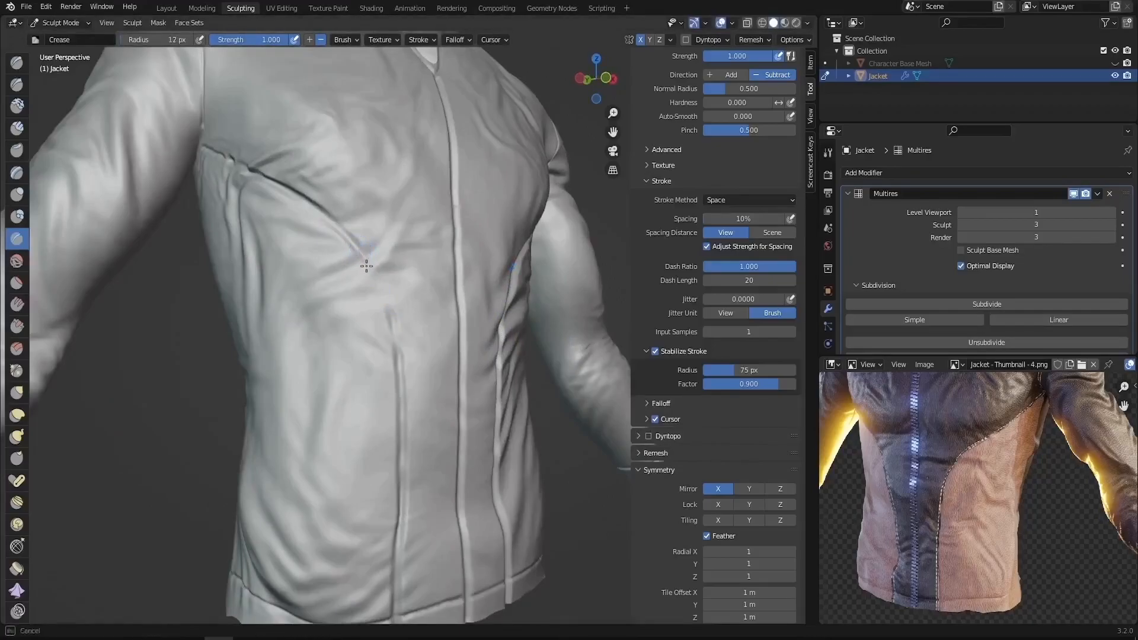
{"action": "mouse_move", "coordinate": [388, 306]}
{"action": "left_mouse_down"}
{"action": "mouse_move", "coordinate": [405, 354]}
{"action": "mouse_move", "coordinate": [402, 403]}
{"action": "left_mouse_up"}
{"action": "scroll", "coordinate": [396, 226], "scroll_direction": "down", "scroll_amount": 3}
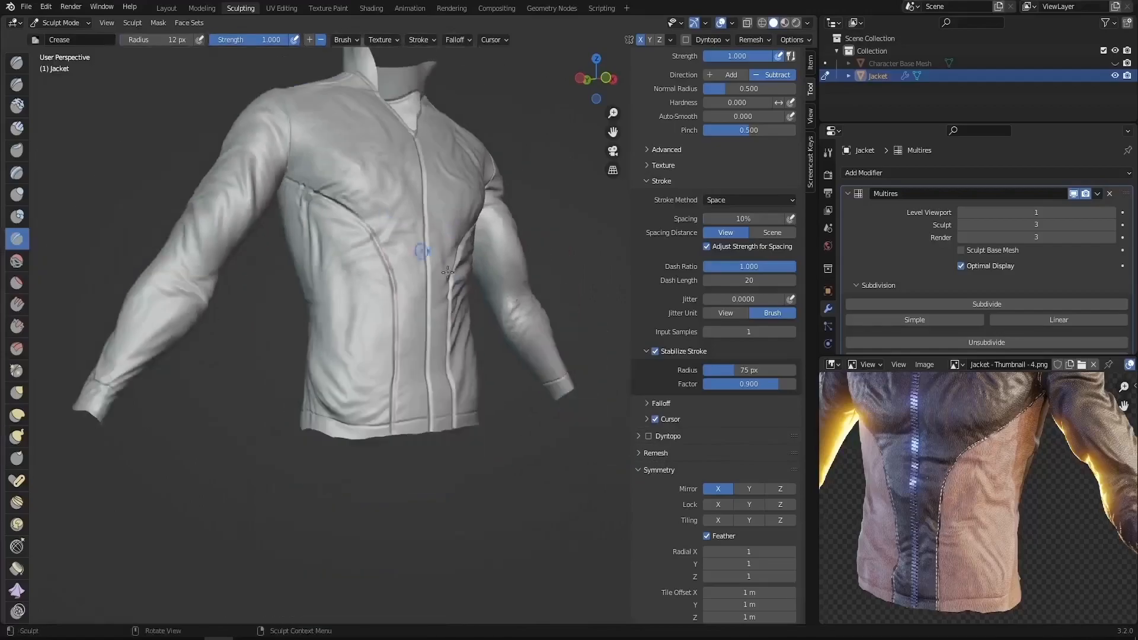
Step: Sharpen the mirrored side panel seams along their length with the Pinch/Magnify brush at a 25 px radius and strength 0.500
{"action": "middle_click_drag", "start_coordinate": [415, 247], "coordinate": [364, 252]}
{"action": "mouse_move", "coordinate": [419, 305]}
{"action": "middle_mouse_down"}
{"action": "mouse_move", "coordinate": [447, 322]}
{"action": "mouse_move", "coordinate": [348, 267]}
{"action": "middle_mouse_up"}
{"action": "key", "text": "p"}
{"action": "scroll", "coordinate": [348, 267], "scroll_direction": "up", "scroll_amount": 4}
{"action": "left_click_drag", "start_coordinate": [316, 178], "coordinate": [325, 168]}
{"action": "left_click_drag", "start_coordinate": [395, 204], "coordinate": [410, 221]}
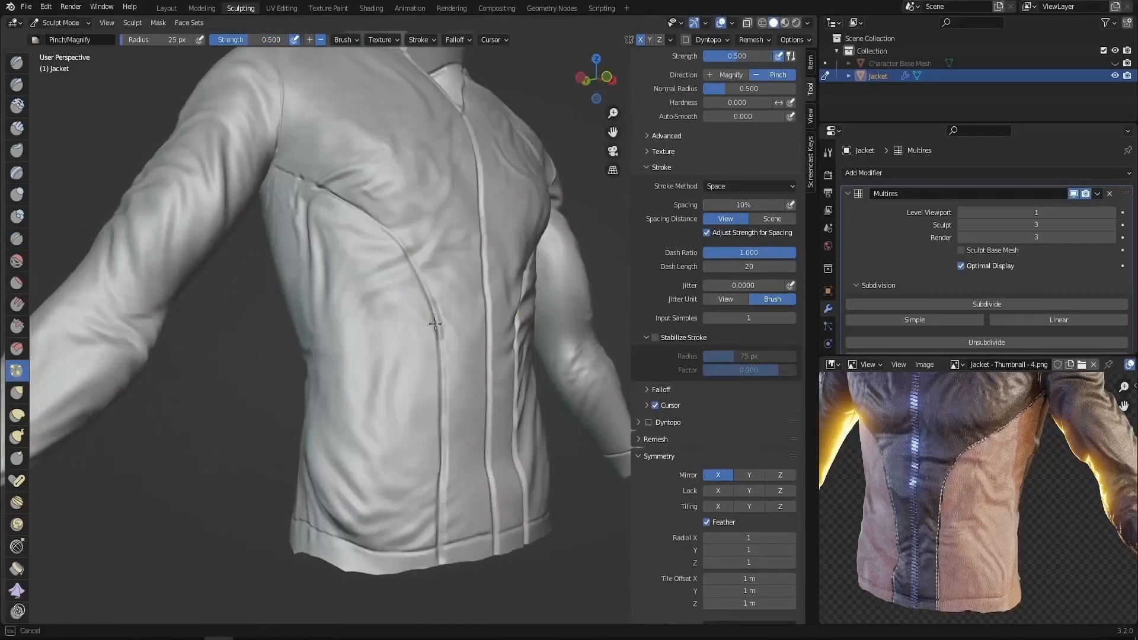
{"action": "mouse_move", "coordinate": [435, 303]}
{"action": "left_mouse_down"}
{"action": "mouse_move", "coordinate": [442, 367]}
{"action": "mouse_move", "coordinate": [427, 445]}
{"action": "mouse_move", "coordinate": [437, 550]}
{"action": "left_mouse_up"}
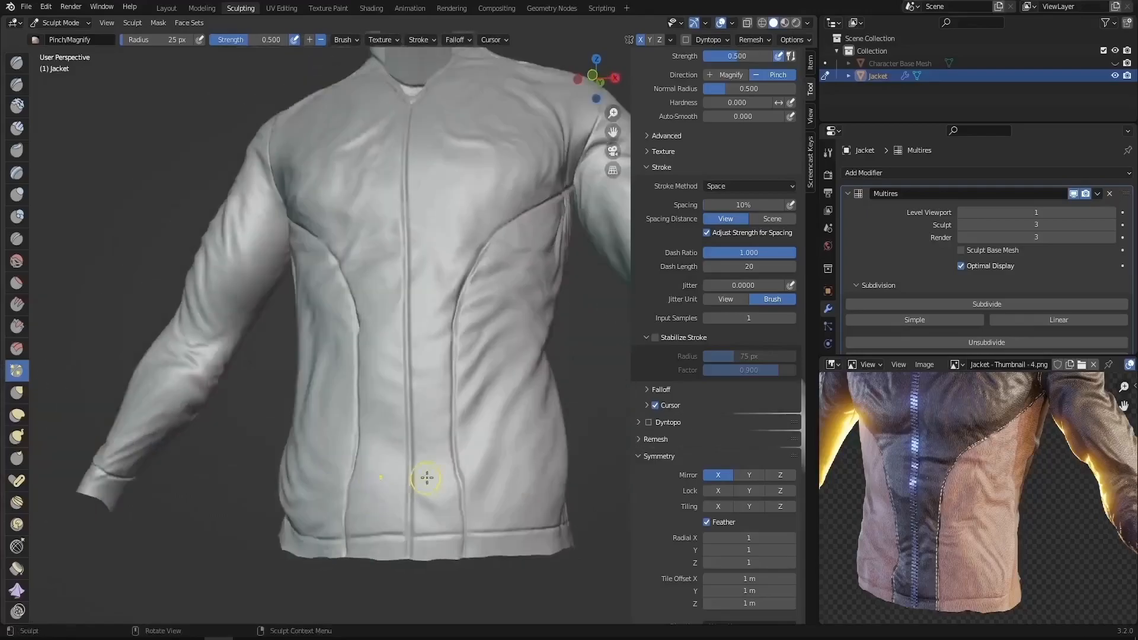
{"action": "left_click_drag", "start_coordinate": [427, 475], "coordinate": [460, 457]}
{"action": "mouse_move", "coordinate": [463, 311]}
{"action": "left_mouse_down"}
{"action": "mouse_move", "coordinate": [486, 252]}
{"action": "mouse_move", "coordinate": [516, 237]}
{"action": "left_mouse_up"}
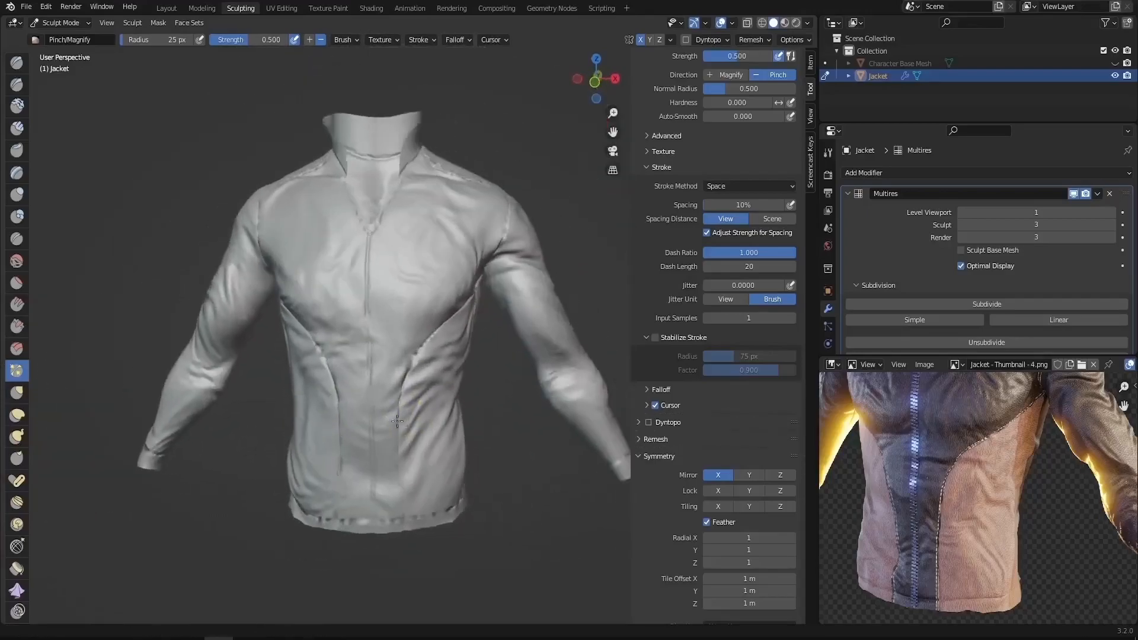
Step: Compare the jacket's seams from several angles with the chest and shoulder stitching in the reference image
{"action": "middle_click_drag", "start_coordinate": [351, 432], "coordinate": [382, 411]}
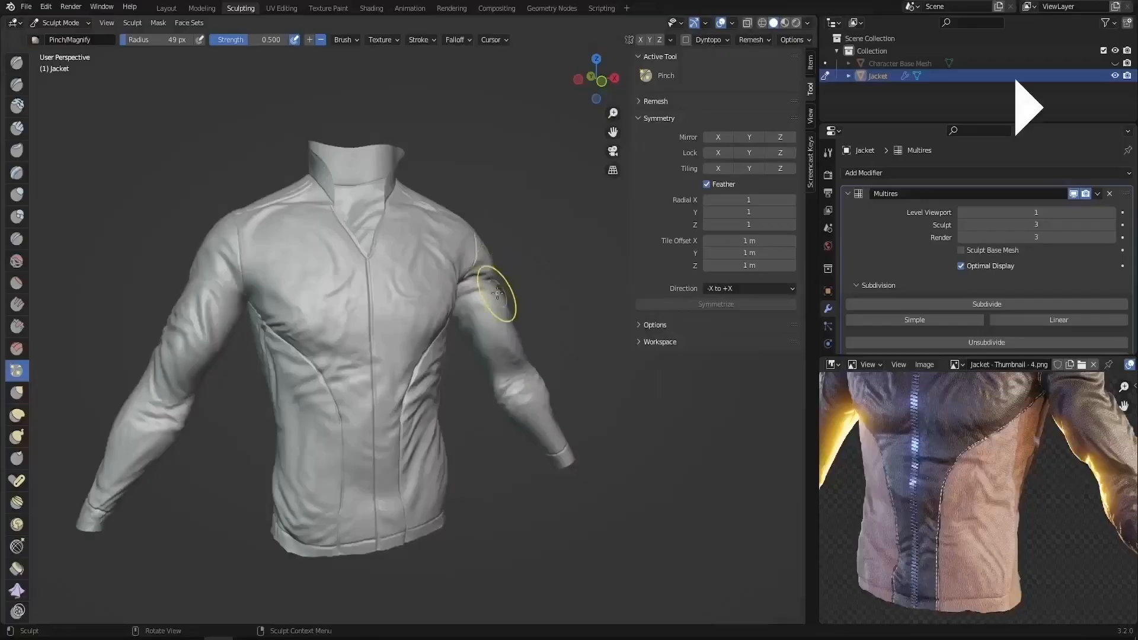
{"action": "mouse_move", "coordinate": [498, 294]}
{"action": "middle_mouse_down"}
{"action": "mouse_move", "coordinate": [406, 300]}
{"action": "mouse_move", "coordinate": [414, 287]}
{"action": "middle_mouse_up"}
{"action": "middle_click_drag", "start_coordinate": [918, 419], "coordinate": [916, 526]}
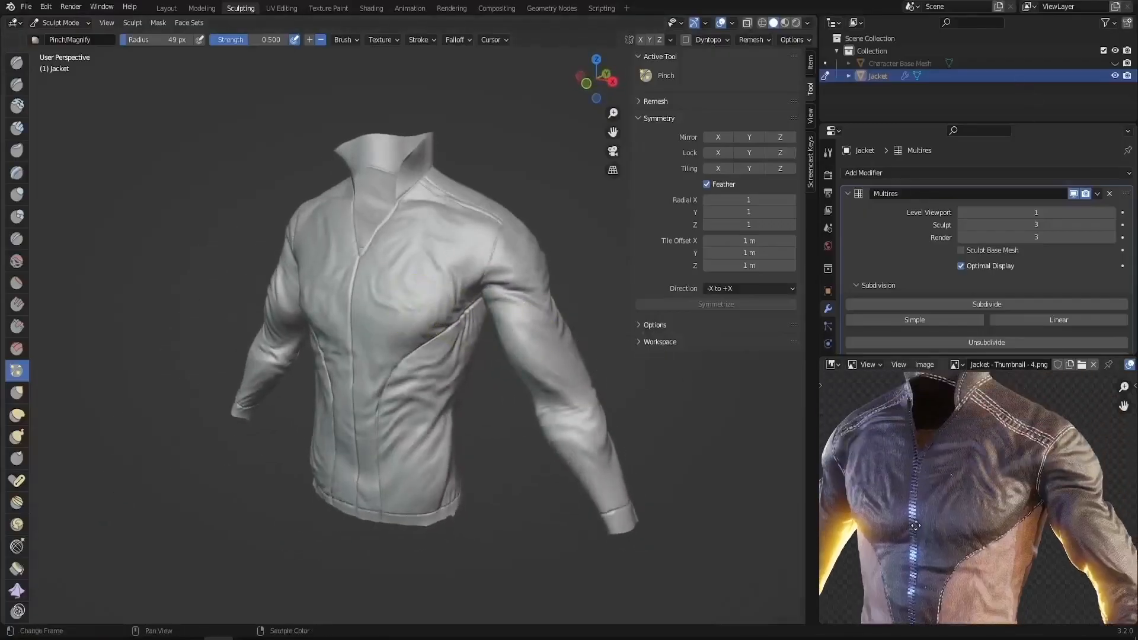
{"action": "middle_click_drag", "start_coordinate": [419, 330], "coordinate": [389, 252]}
{"action": "left_click_drag", "start_coordinate": [389, 251], "coordinate": [362, 264]}
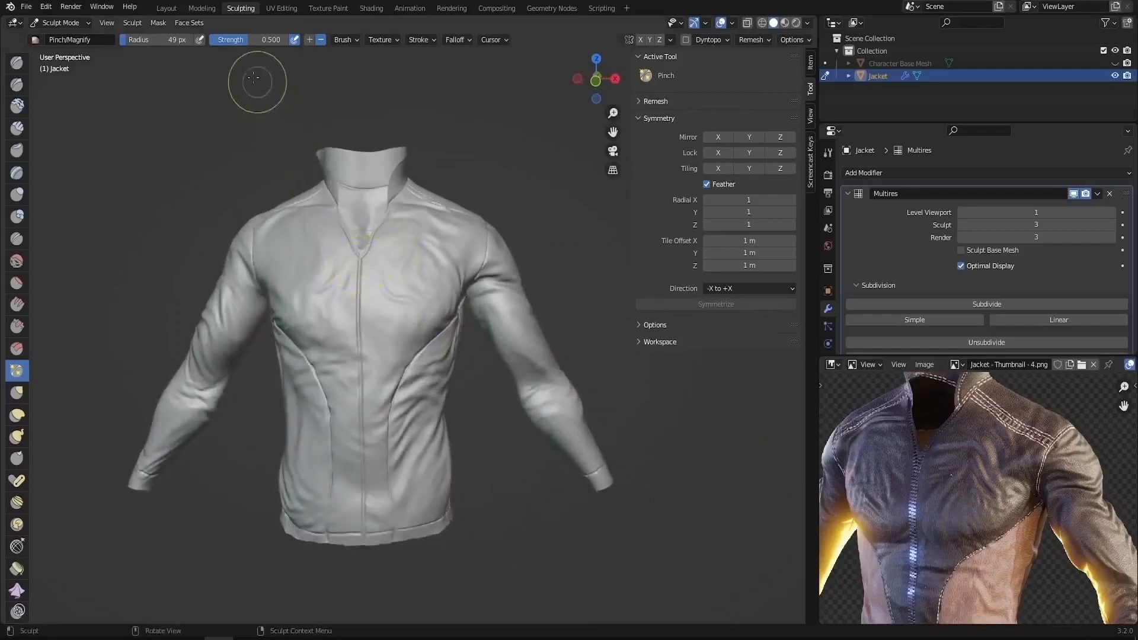
Step: Switch to the Layout workspace and snap the 3D cursor to the world origin
{"action": "left_click", "coordinate": [165, 8]}
{"action": "middle_click_drag", "start_coordinate": [472, 418], "coordinate": [446, 386]}
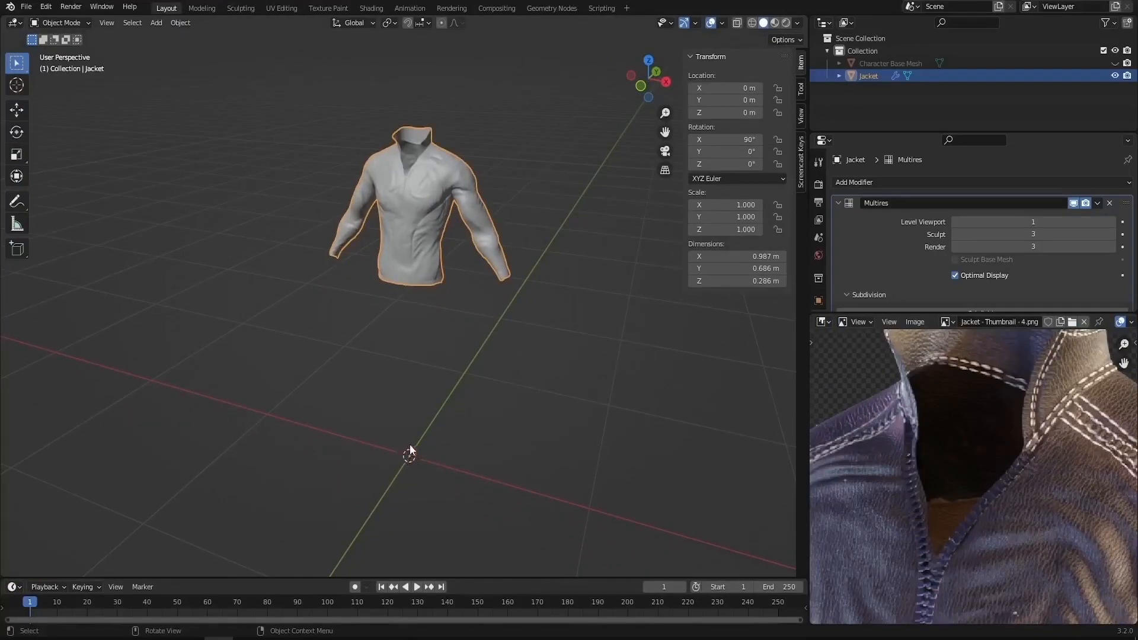
{"action": "key", "text": "shift+s"}
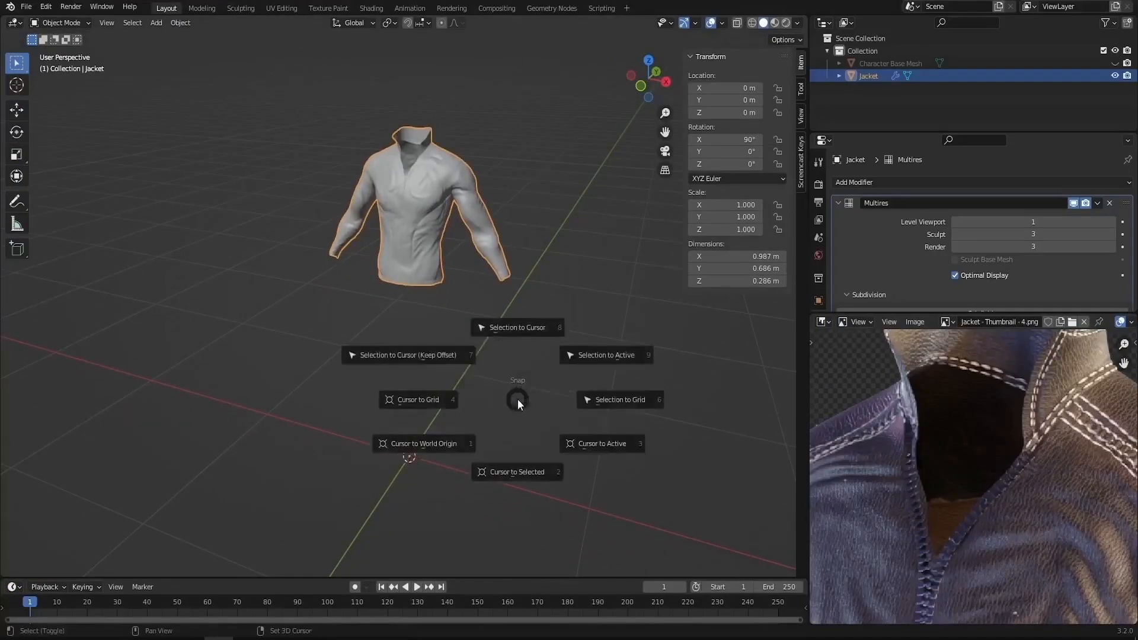
{"action": "left_click", "coordinate": [418, 446]}
Step: Add a 2 m mesh cube at the world origin, below the jacket
{"action": "key", "text": "shift+a"}
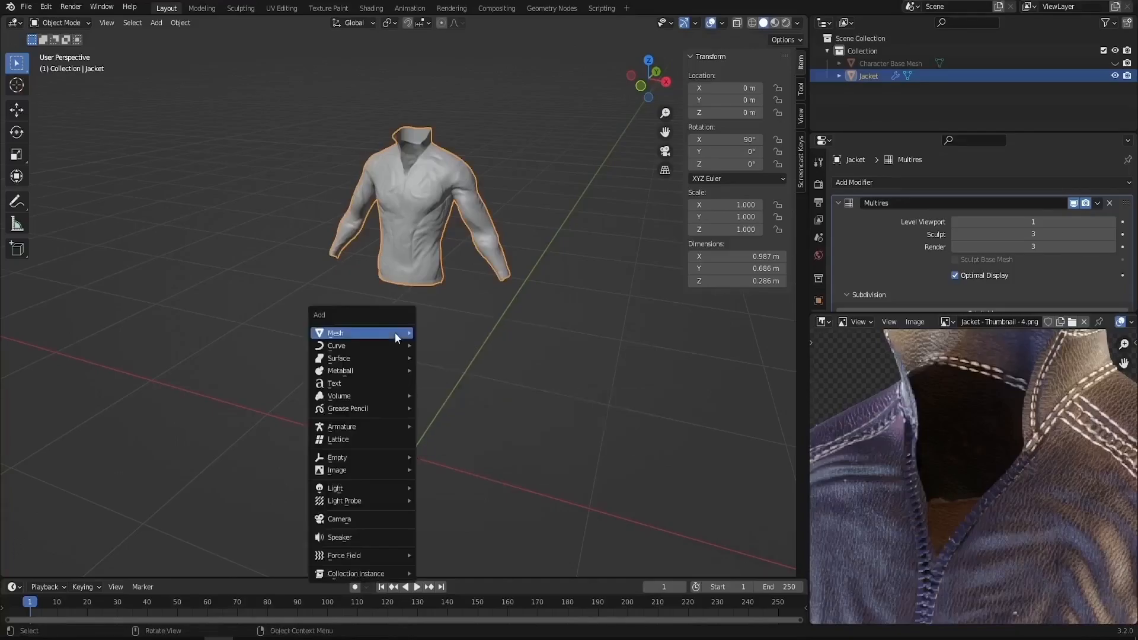
{"action": "mouse_move", "coordinate": [369, 333]}
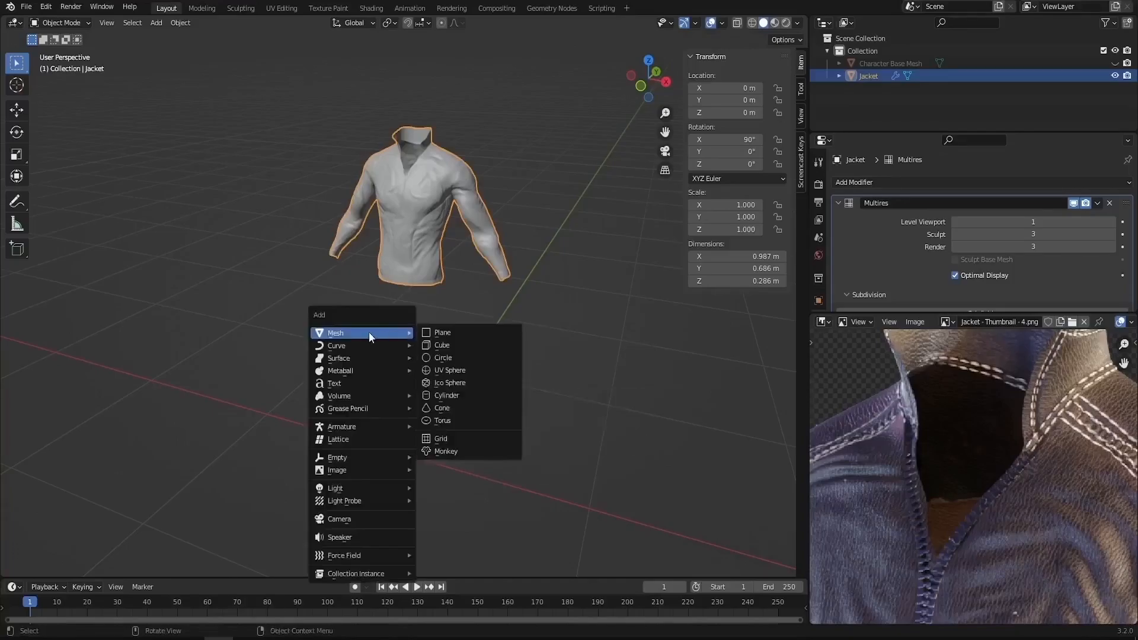
{"action": "left_click", "coordinate": [453, 347]}
{"action": "scroll", "coordinate": [371, 390], "scroll_direction": "down", "scroll_amount": 4}
{"action": "middle_click_drag", "start_coordinate": [402, 408], "coordinate": [415, 377]}
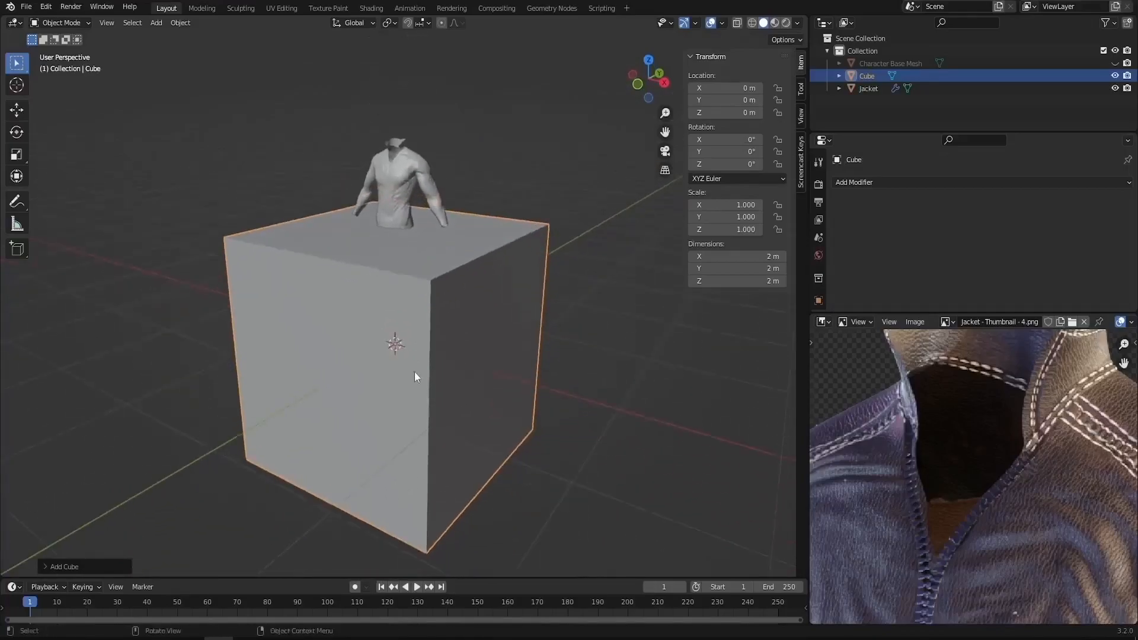
Step: Flatten the cube's mesh along Z, turn off proportional editing, and narrow the mesh along Y to about 0.89 m
{"action": "key", "text": "Tab"}
{"action": "key", "text": "s"}
{"action": "key", "text": "z"}
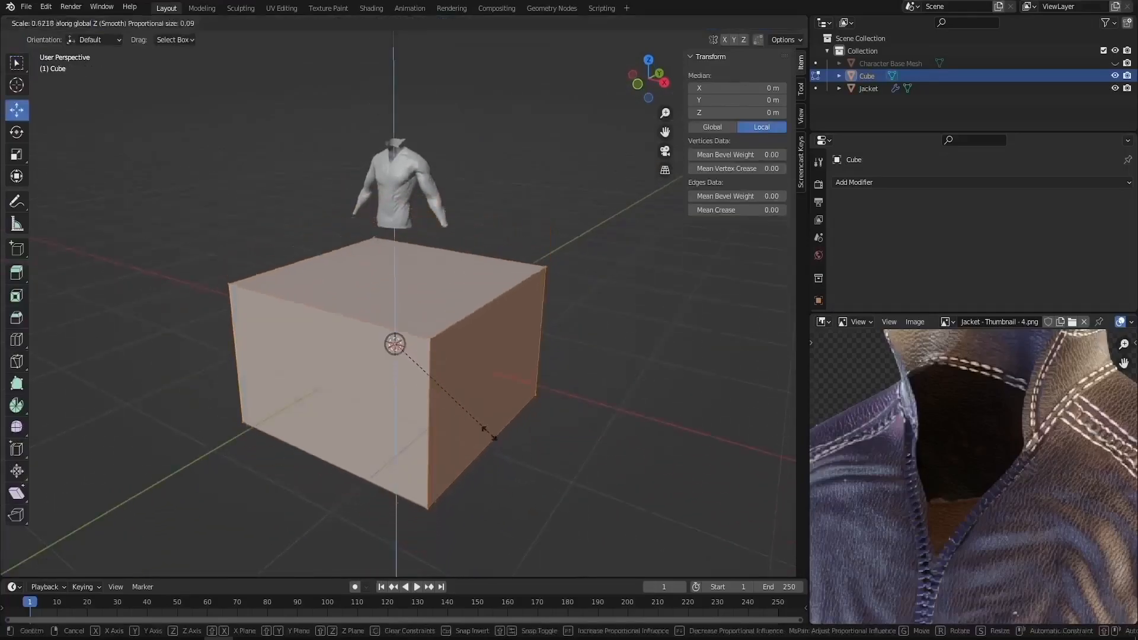
{"action": "left_click", "coordinate": [424, 376]}
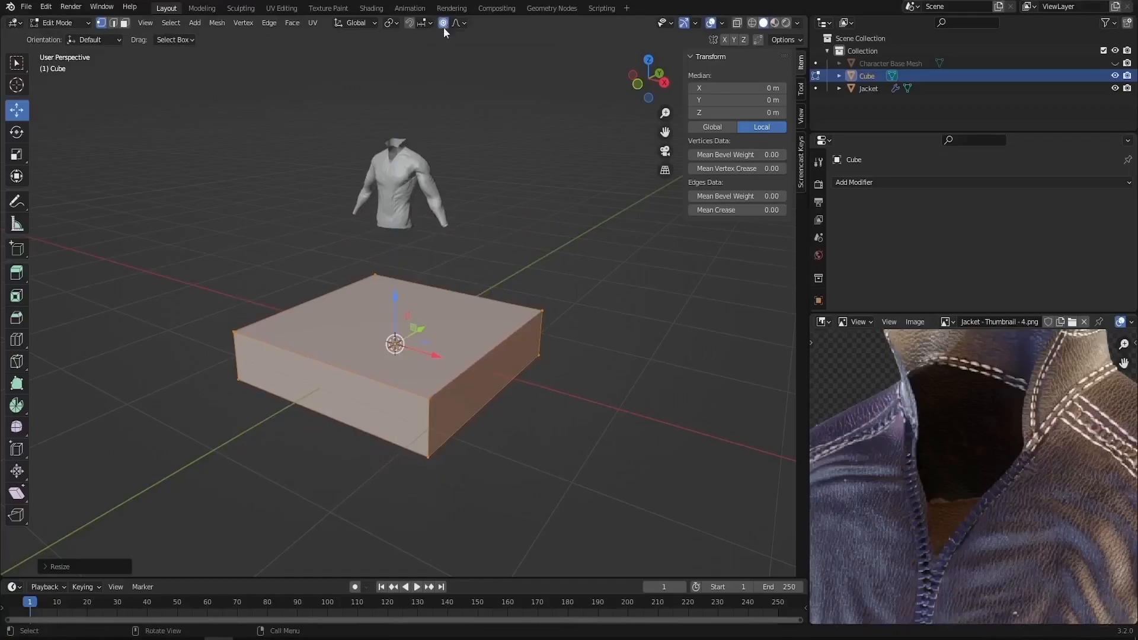
{"action": "middle_click_drag", "start_coordinate": [492, 284], "coordinate": [385, 357]}
{"action": "key", "text": "s"}
{"action": "key", "text": "y"}
{"action": "left_click", "coordinate": [508, 354]}
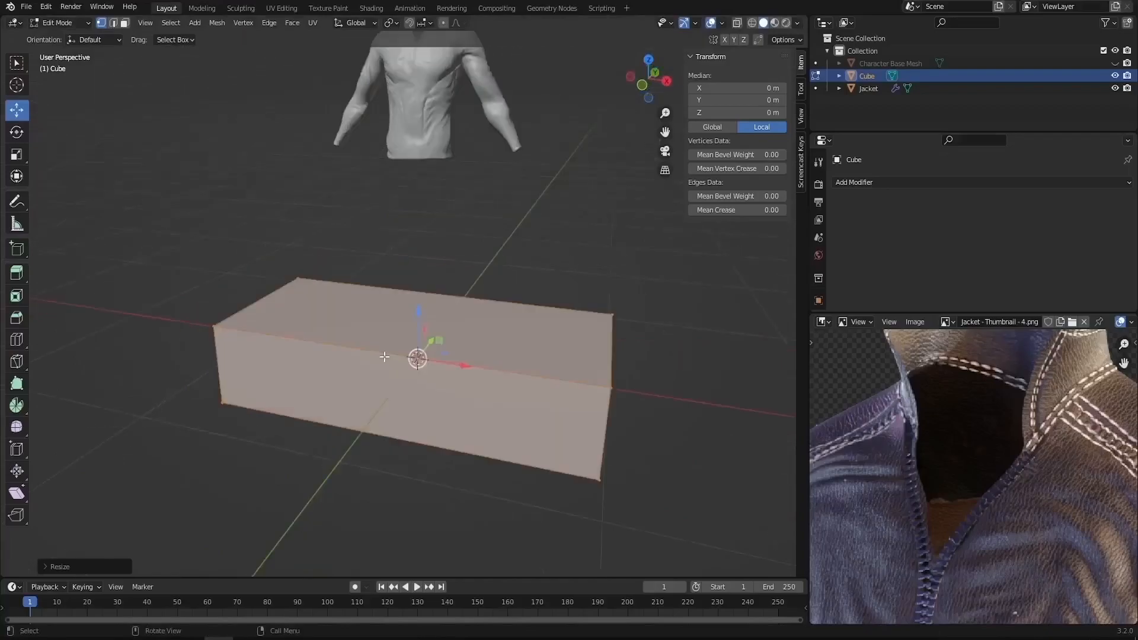
Step: Cut one centred edge loop across the block's length and two evenly spaced loops in its +X half
{"action": "middle_click_drag", "start_coordinate": [385, 357], "coordinate": [403, 368]}
{"action": "key", "text": "ctrl+r"}
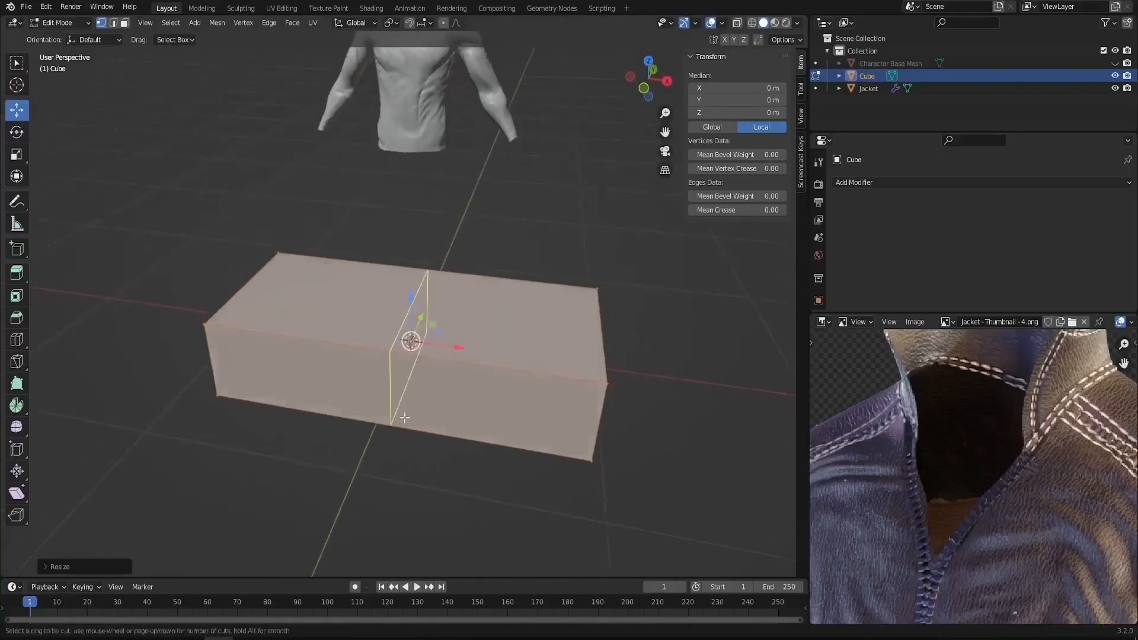
{"action": "left_click", "coordinate": [404, 420]}
{"action": "middle_click_drag", "start_coordinate": [403, 419], "coordinate": [479, 415]}
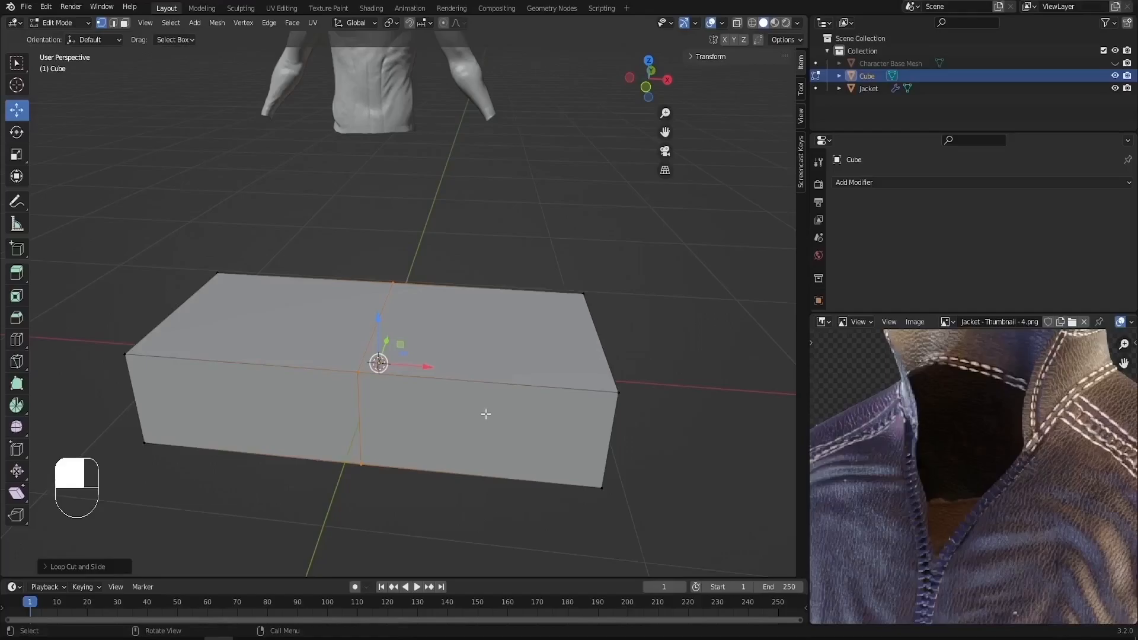
{"action": "key", "text": "ctrl+r"}
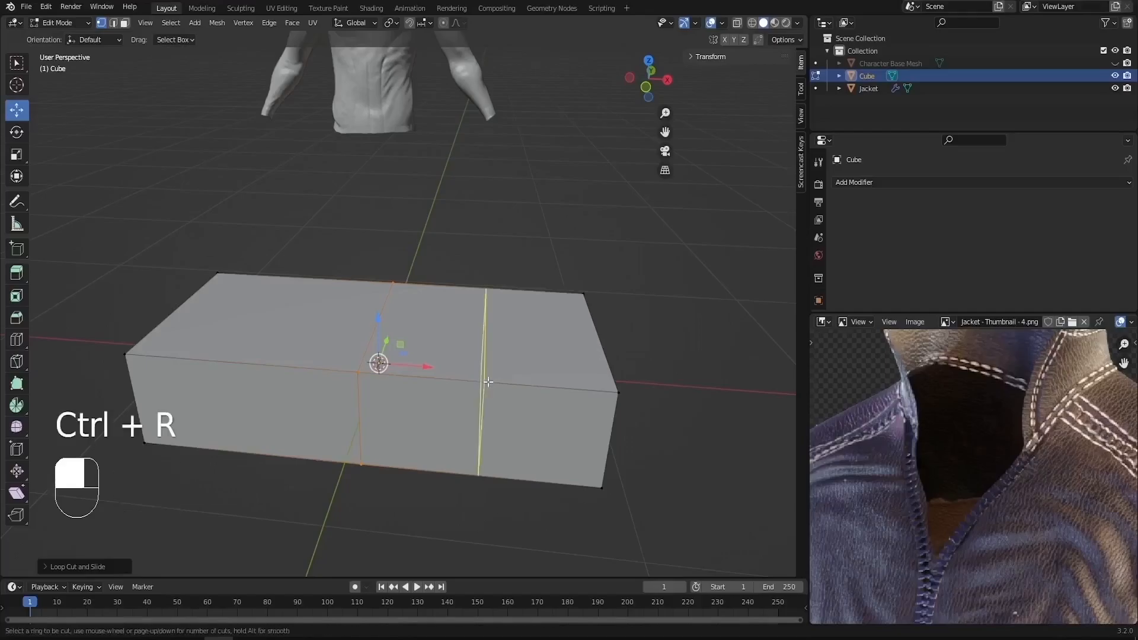
{"action": "scroll", "coordinate": [488, 381], "scroll_direction": "up", "scroll_amount": 1}
{"action": "left_click", "coordinate": [488, 382]}
{"action": "middle_click_drag", "start_coordinate": [488, 382], "coordinate": [436, 392]}
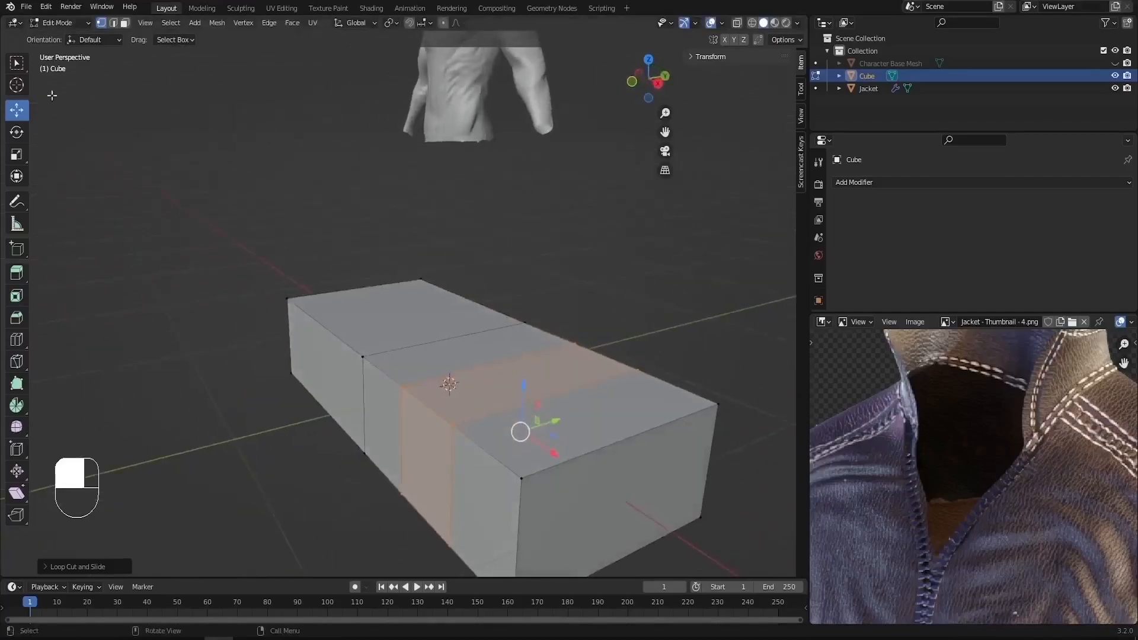
Step: Narrow the loop just past the centre and the two vertical +X end edges along Y, shaping a neck and tapered tip
{"action": "left_click", "coordinate": [114, 24]}
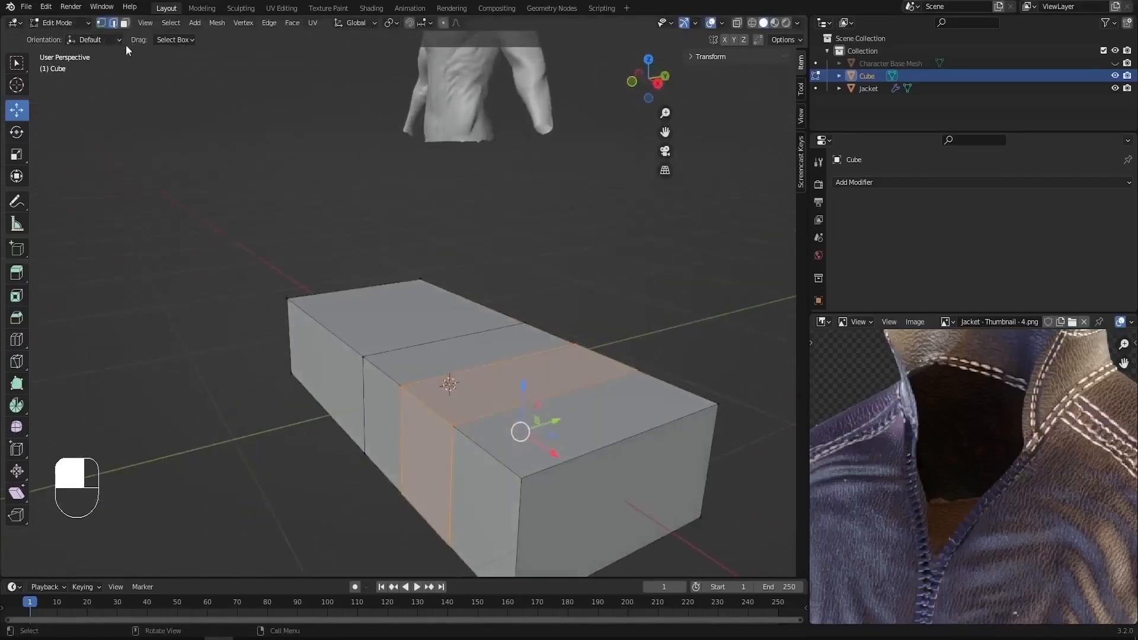
{"action": "middle_click_drag", "start_coordinate": [503, 334], "coordinate": [393, 425]}
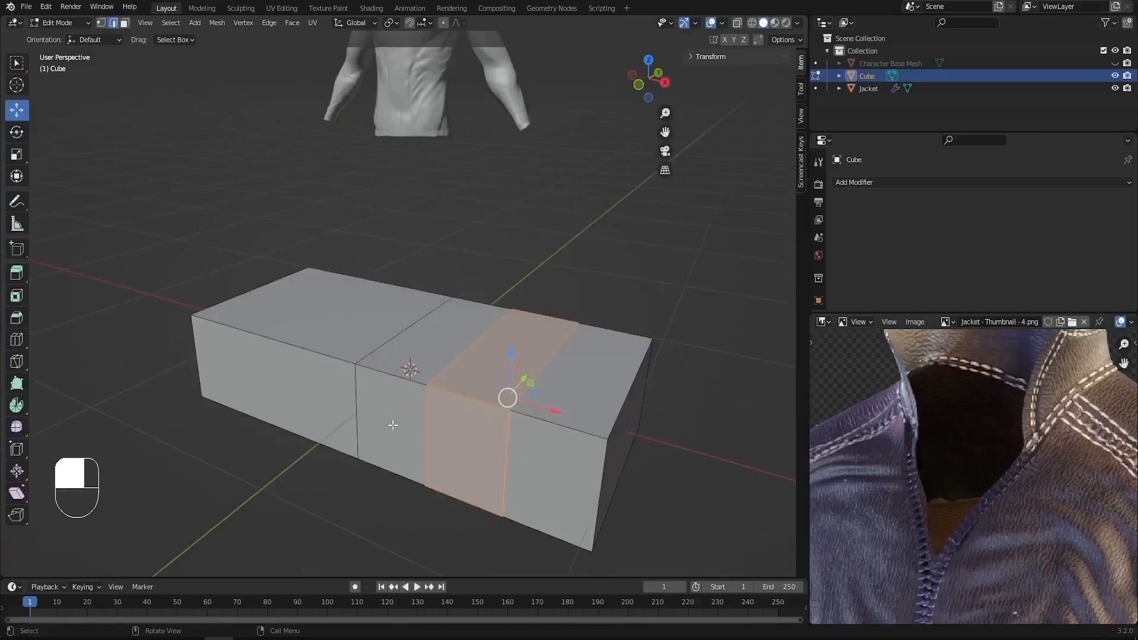
{"action": "left_click", "coordinate": [429, 427], "text": "alt"}
{"action": "middle_click_drag", "start_coordinate": [429, 427], "coordinate": [464, 458]}
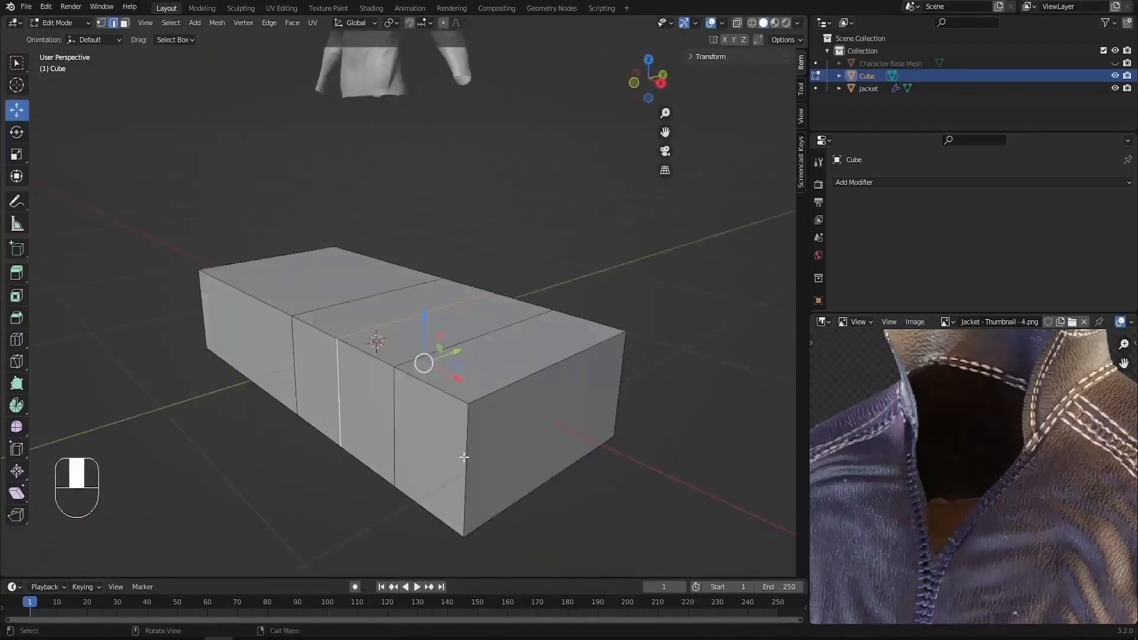
{"action": "left_click", "coordinate": [465, 458], "text": "shift"}
{"action": "left_click", "coordinate": [621, 387], "text": "shift"}
{"action": "middle_click_drag", "start_coordinate": [620, 386], "coordinate": [603, 440]}
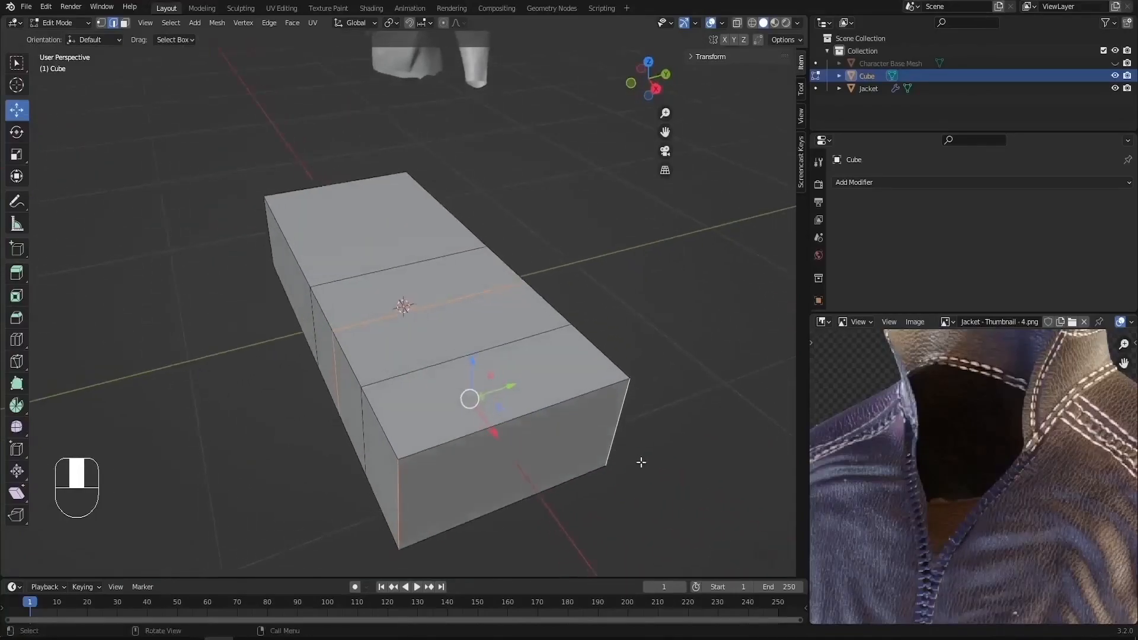
{"action": "key", "text": "s"}
{"action": "key", "text": "y"}
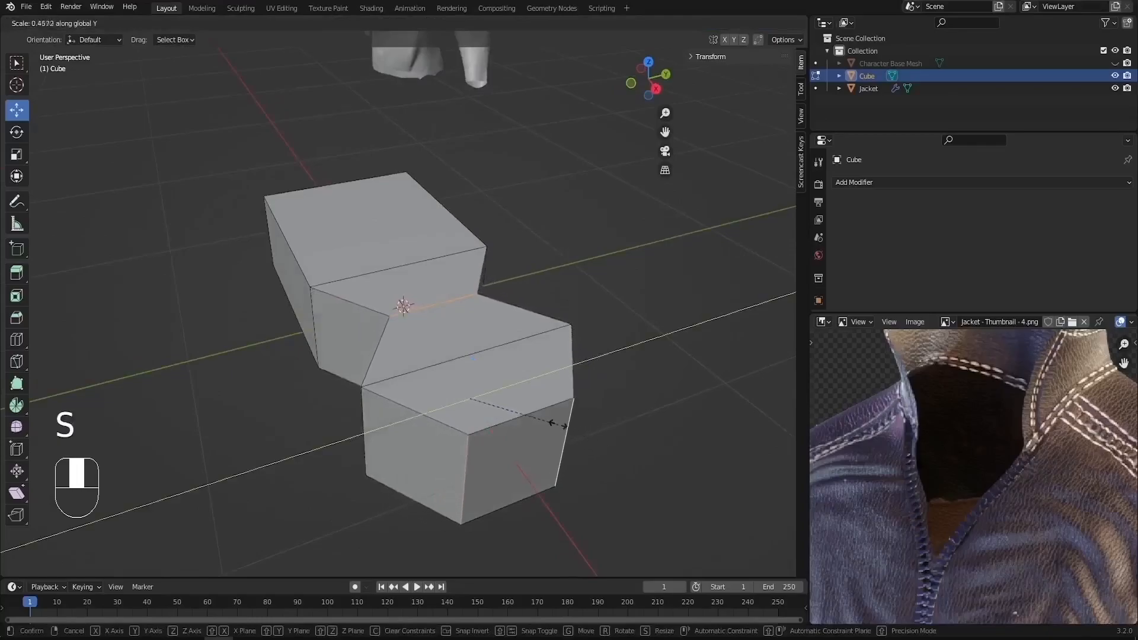
{"action": "left_click", "coordinate": [542, 416]}
{"action": "middle_click_drag", "start_coordinate": [542, 417], "coordinate": [565, 395]}
Step: Scale the whole tooth mesh along Z to a thickness of about 0.29 m
{"action": "key", "text": "Tab"}
{"action": "key", "text": "Tab"}
{"action": "key", "text": "a"}
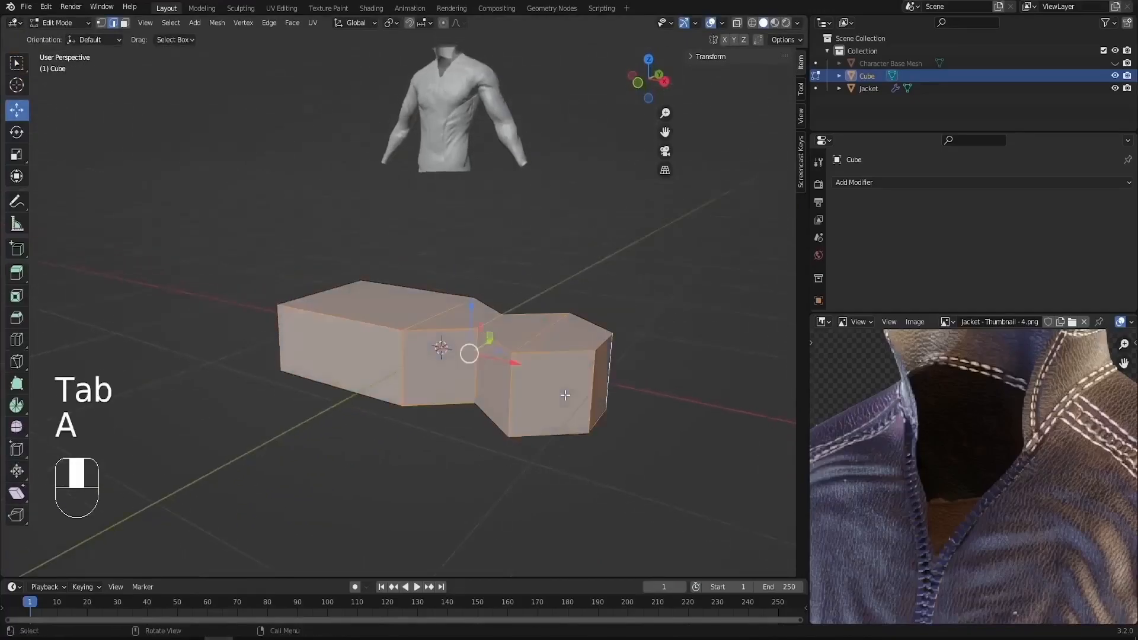
{"action": "key", "text": "s"}
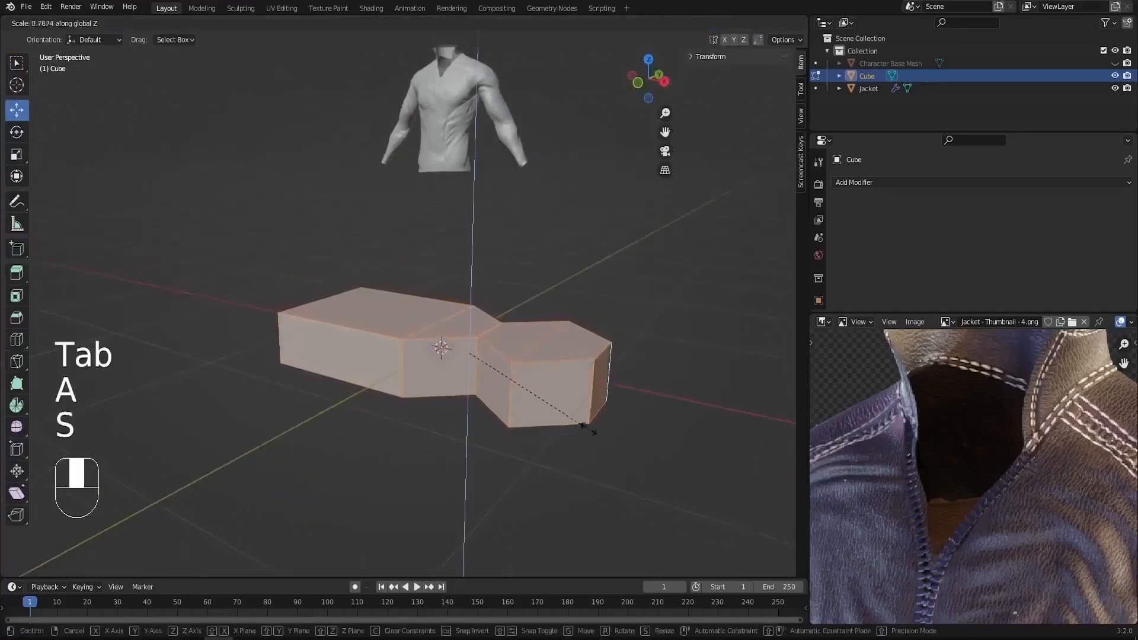
{"action": "left_click", "coordinate": [575, 414]}
{"action": "key", "text": "Tab"}
{"action": "middle_click_drag", "start_coordinate": [577, 414], "coordinate": [554, 397]}
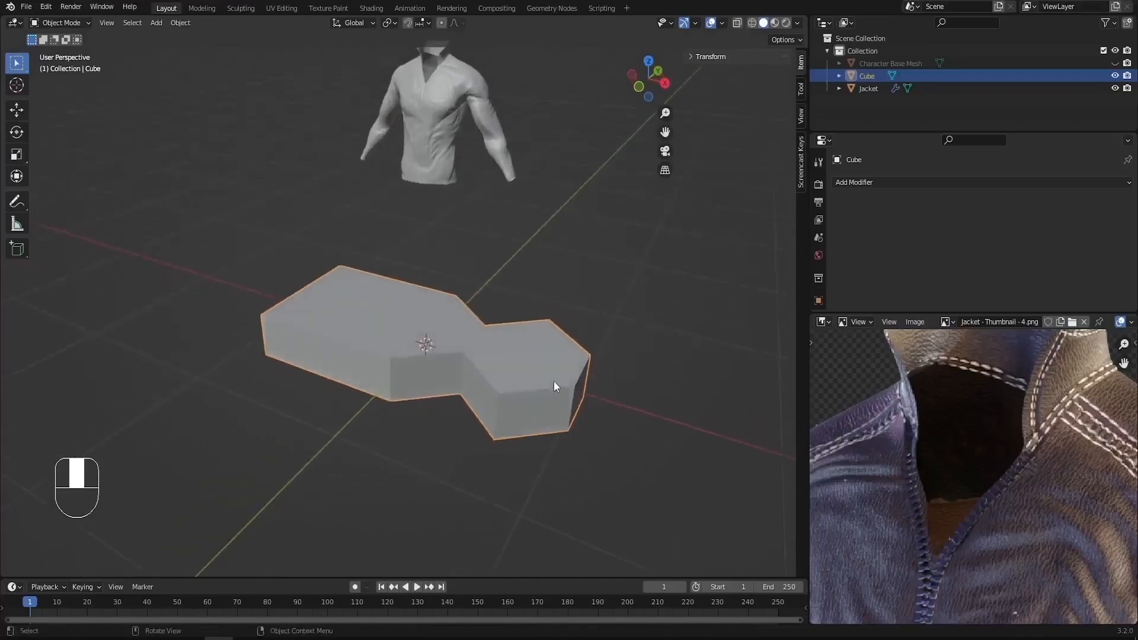
{"action": "scroll", "coordinate": [554, 382], "scroll_direction": "up", "scroll_amount": 3}
{"action": "key", "text": "Tab"}
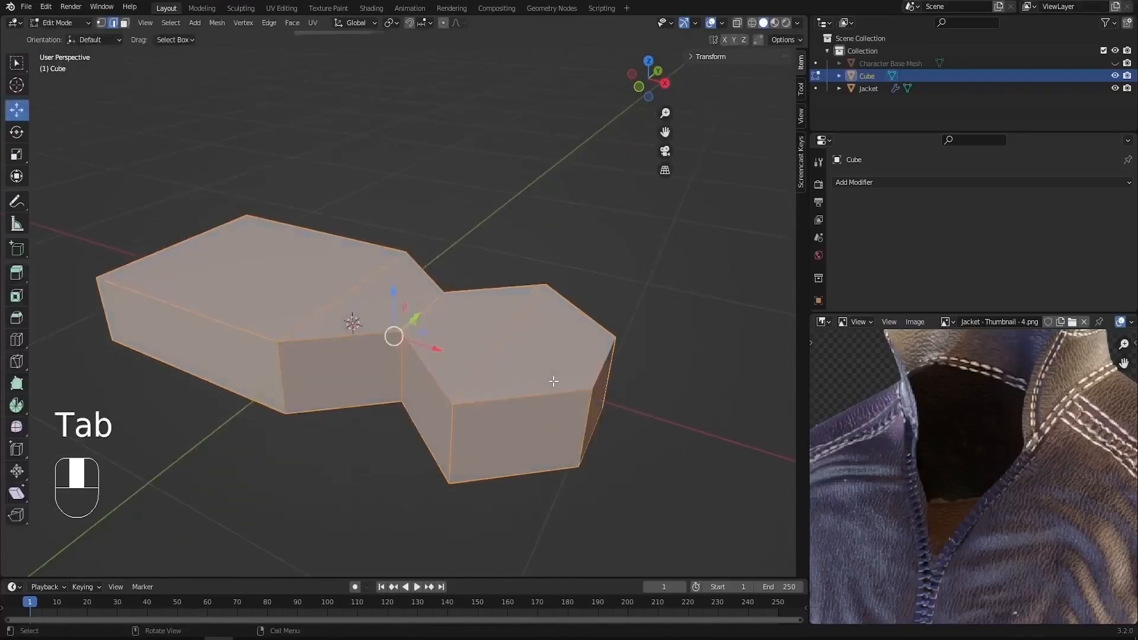
{"action": "key", "text": "ctrl+b"}
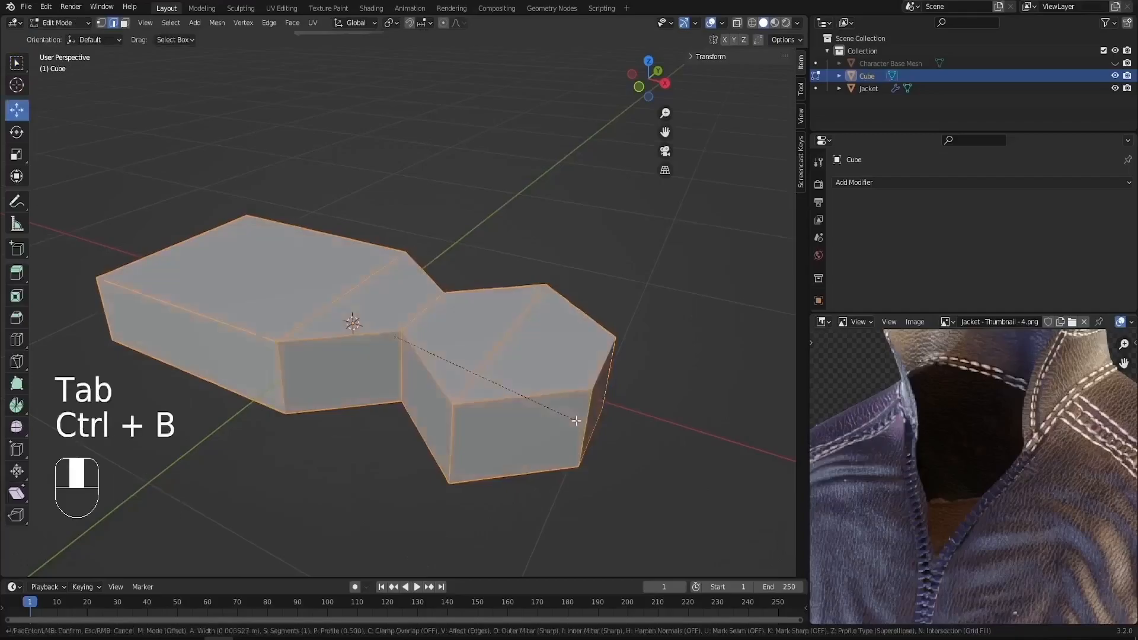
{"action": "right_click", "coordinate": [587, 433]}
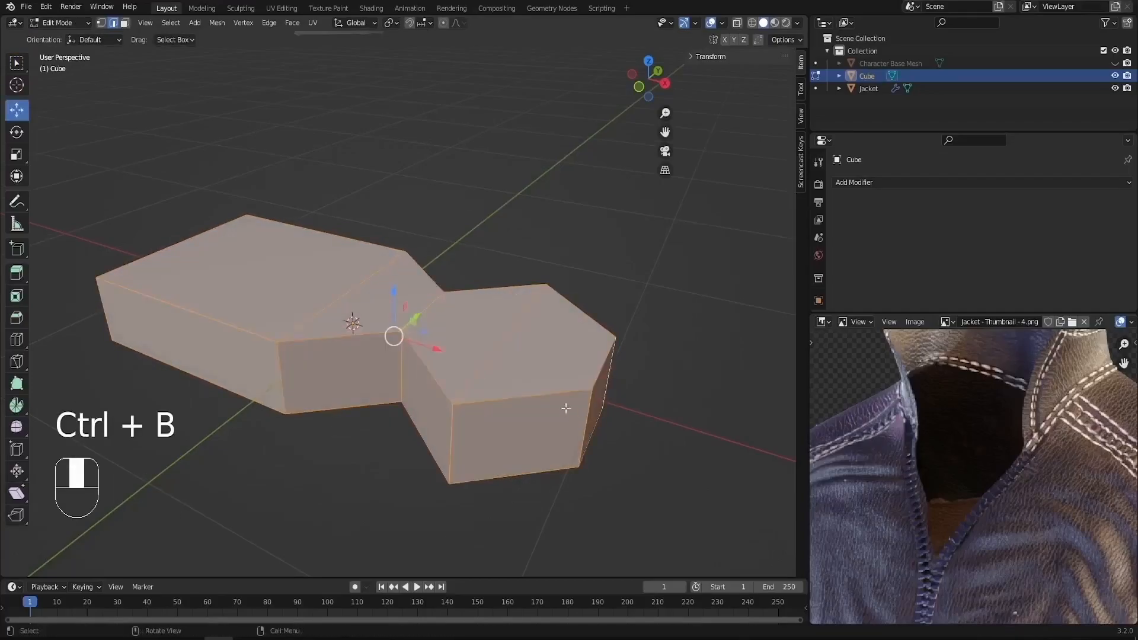
{"action": "key", "text": "Tab"}
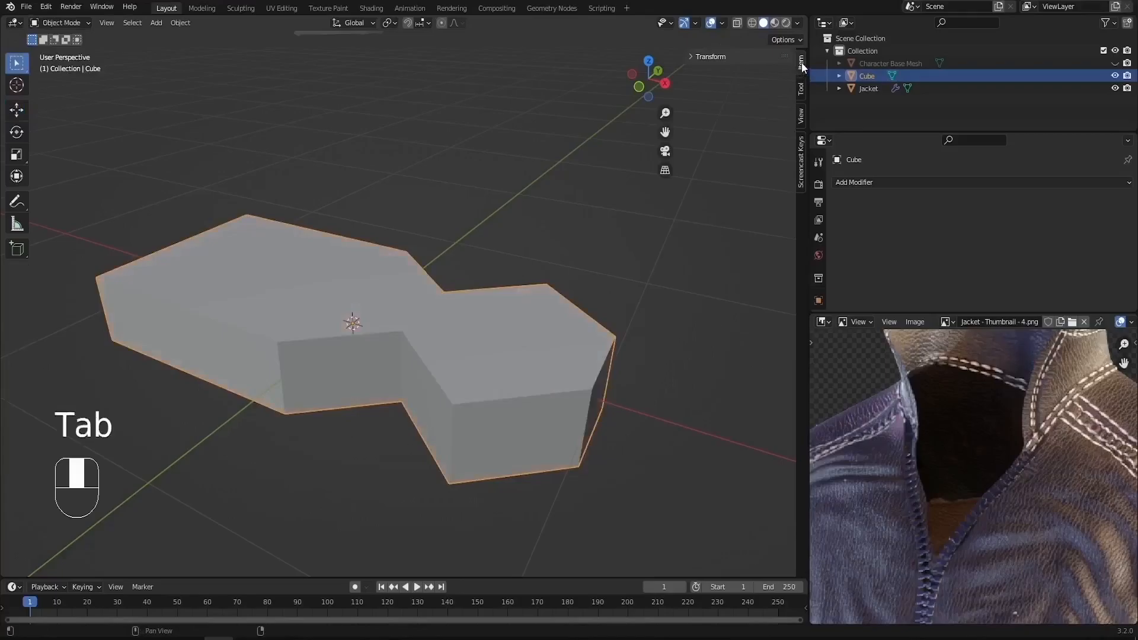
Step: Show the tooth object's transform values and apply its scale
{"action": "left_click", "coordinate": [691, 57]}
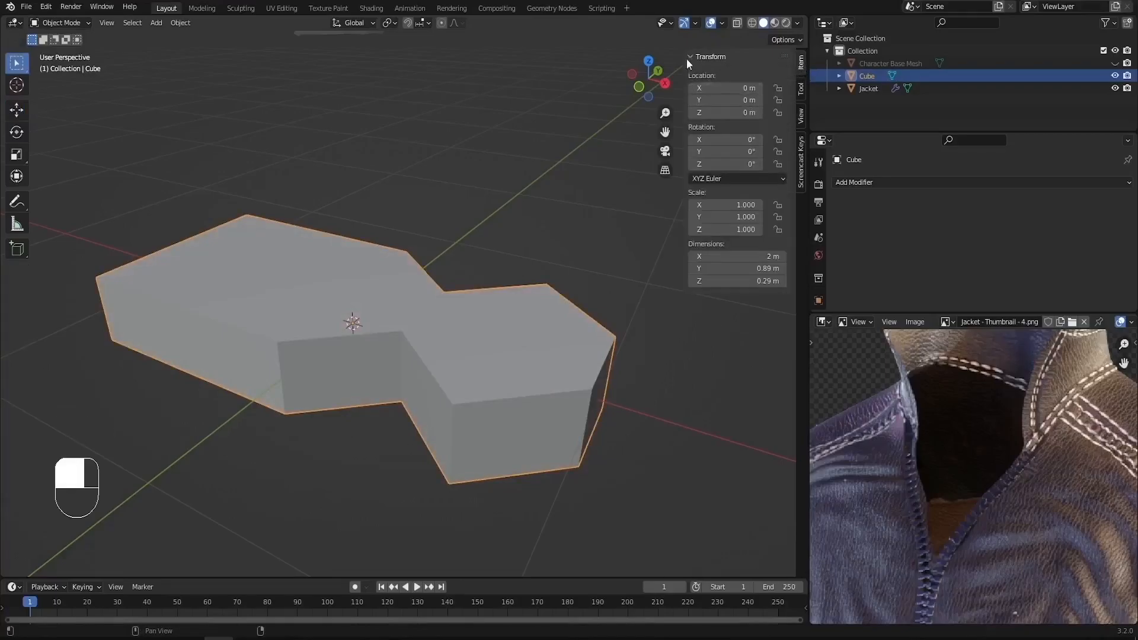
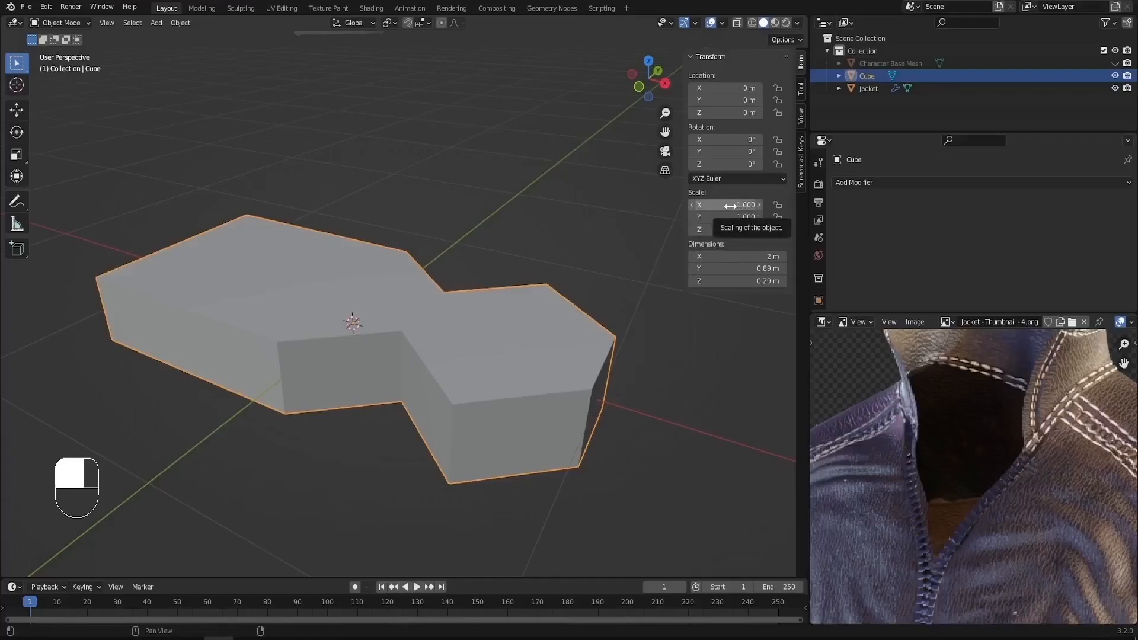
{"action": "key", "text": "ctrl+a"}
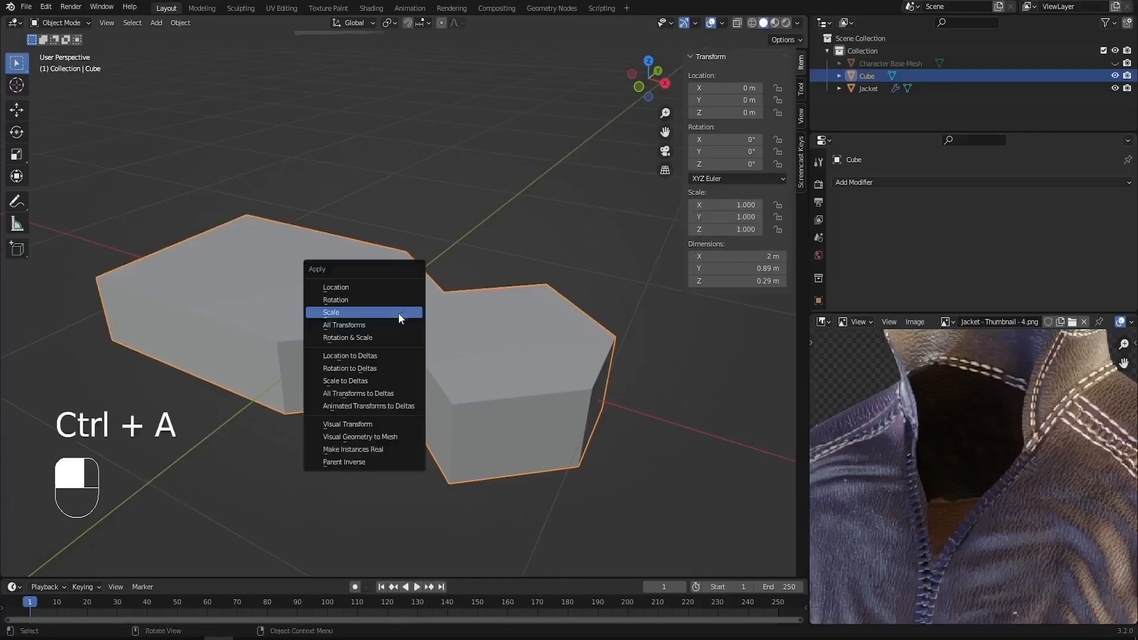
{"action": "left_click", "coordinate": [369, 315]}
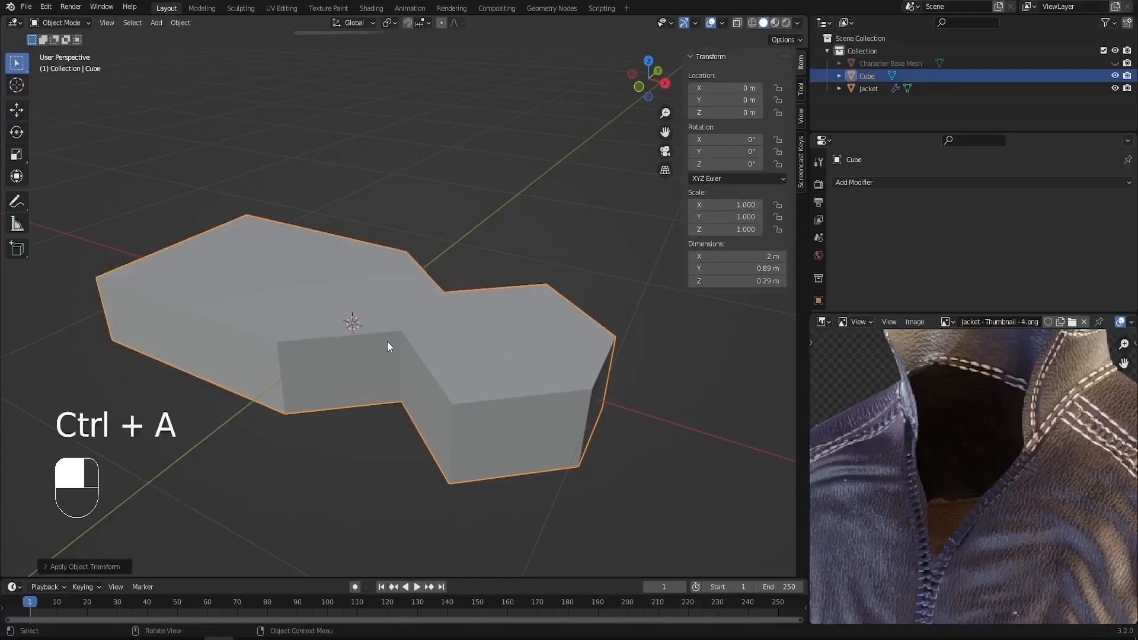
Step: Bevel all edges of the tooth about 0.07 m wide with one added segment, and shade the object smooth
{"action": "key", "text": "Tab"}
{"action": "key", "text": "ctrl+b"}
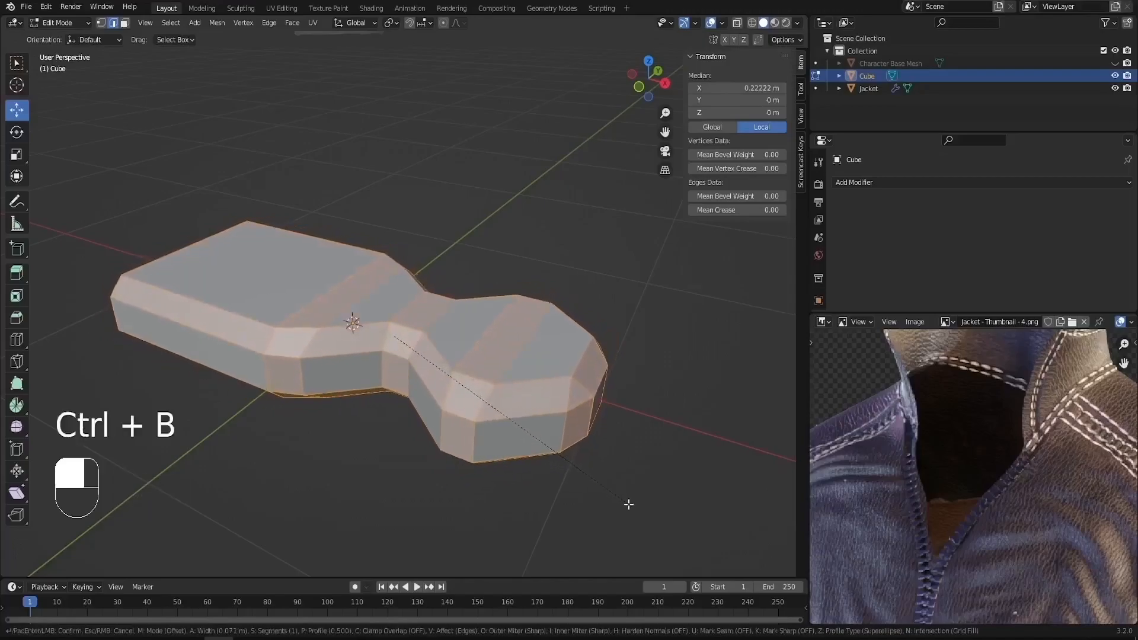
{"action": "scroll", "coordinate": [629, 505], "scroll_direction": "up", "scroll_amount": 1}
{"action": "left_click", "coordinate": [629, 505]}
{"action": "key", "text": "Tab"}
{"action": "mouse_move", "coordinate": [439, 426]}
{"action": "middle_mouse_down"}
{"action": "mouse_move", "coordinate": [421, 375]}
{"action": "mouse_move", "coordinate": [383, 348]}
{"action": "mouse_move", "coordinate": [443, 368]}
{"action": "mouse_move", "coordinate": [331, 370]}
{"action": "mouse_move", "coordinate": [317, 409]}
{"action": "mouse_move", "coordinate": [457, 393]}
{"action": "mouse_move", "coordinate": [440, 419]}
{"action": "mouse_move", "coordinate": [409, 400]}
{"action": "mouse_move", "coordinate": [408, 379]}
{"action": "mouse_move", "coordinate": [384, 422]}
{"action": "middle_mouse_up"}
{"action": "right_click", "coordinate": [460, 365]}
{"action": "left_click", "coordinate": [461, 364]}
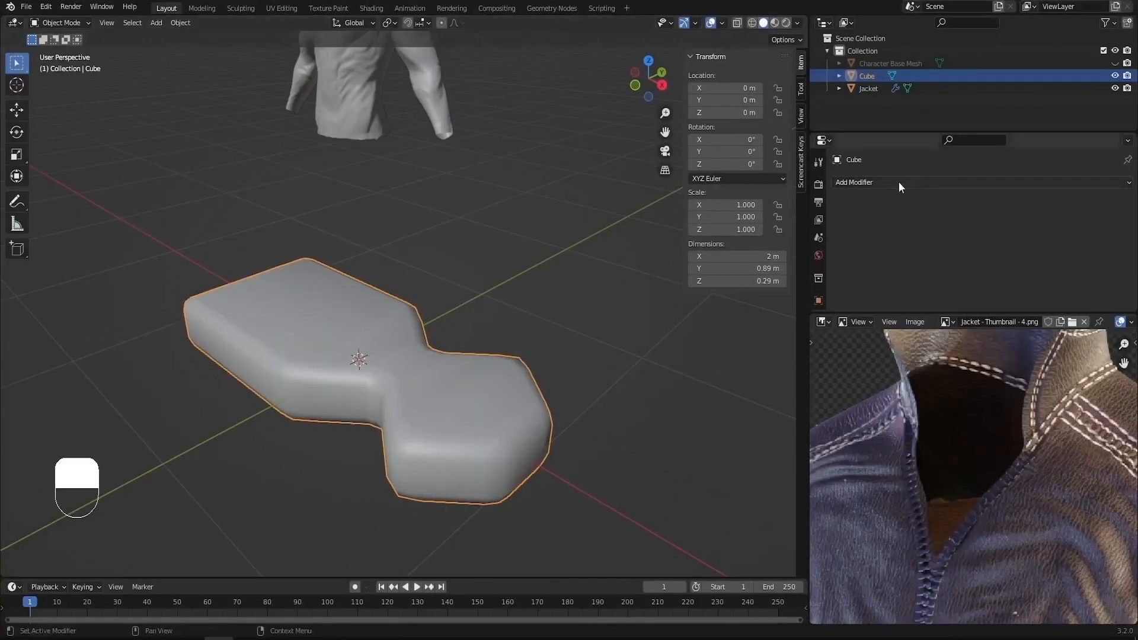
Step: Enlarge the properties area and add an Array modifier to the tooth
{"action": "left_click_drag", "start_coordinate": [865, 314], "coordinate": [859, 443]}
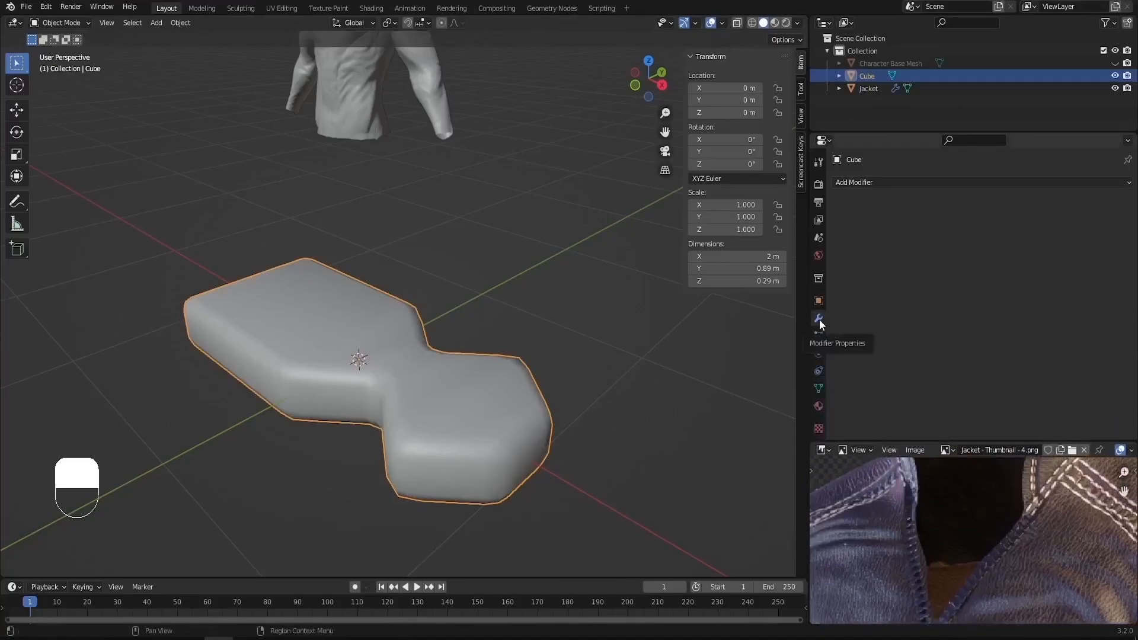
{"action": "left_click", "coordinate": [882, 184]}
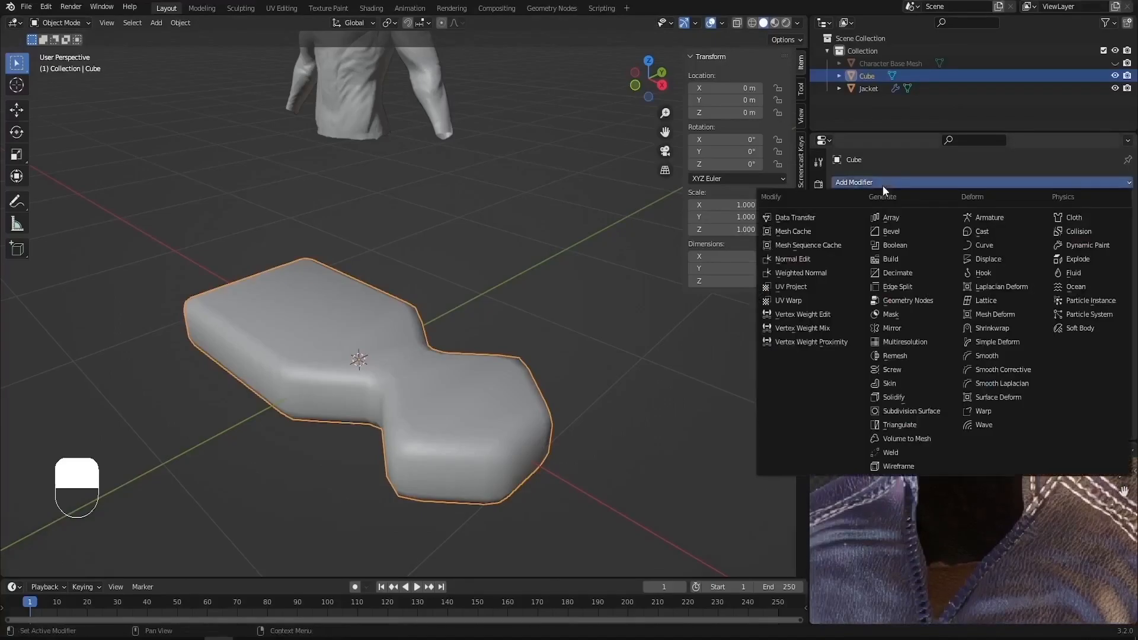
{"action": "left_click", "coordinate": [895, 218]}
{"action": "scroll", "coordinate": [294, 287], "scroll_direction": "down", "scroll_amount": 3}
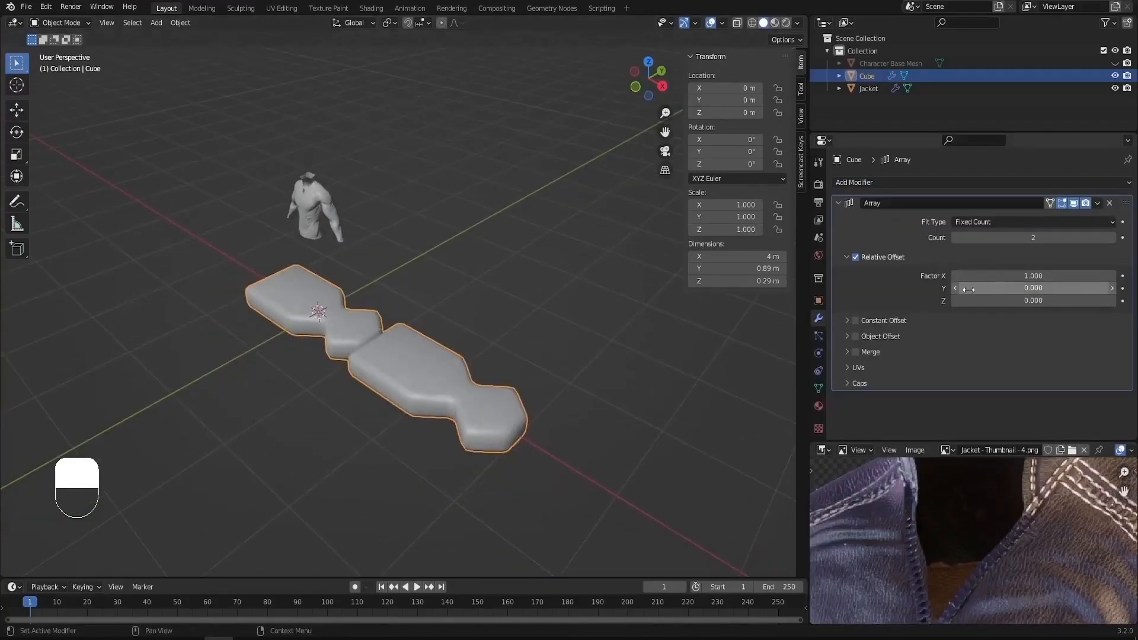
Step: Set the array's relative offset to 1 in Y and 0 in X so the teeth repeat side by side
{"action": "left_click", "coordinate": [989, 289]}
{"action": "type", "text": "1"}
{"action": "key", "text": "Return"}
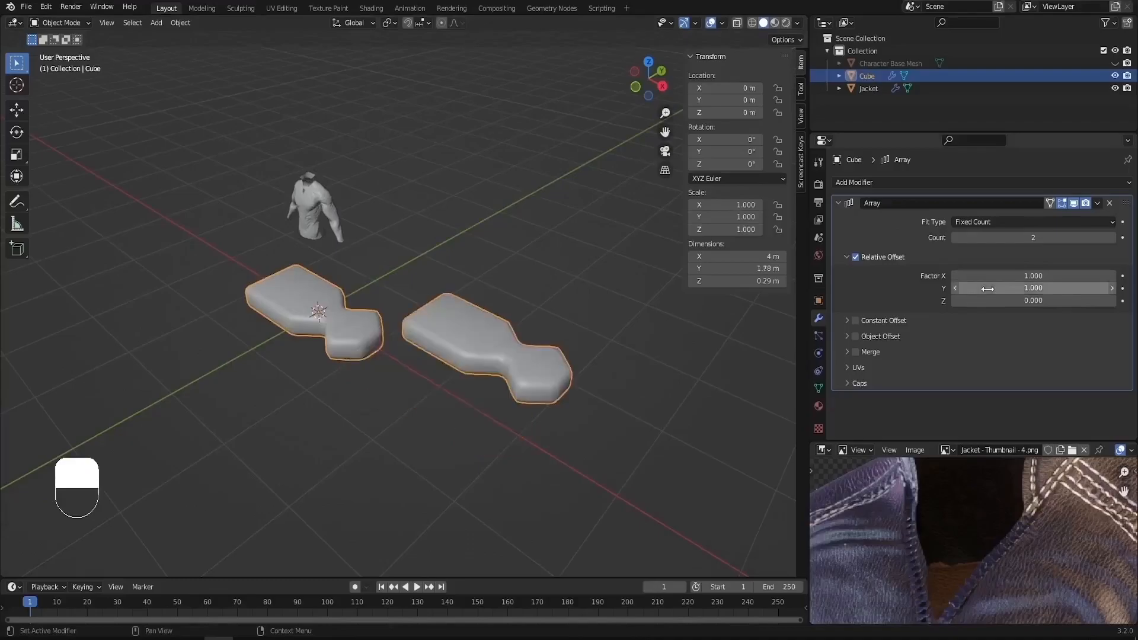
{"action": "left_click", "coordinate": [1018, 276]}
{"action": "type", "text": "0"}
{"action": "key", "text": "Return"}
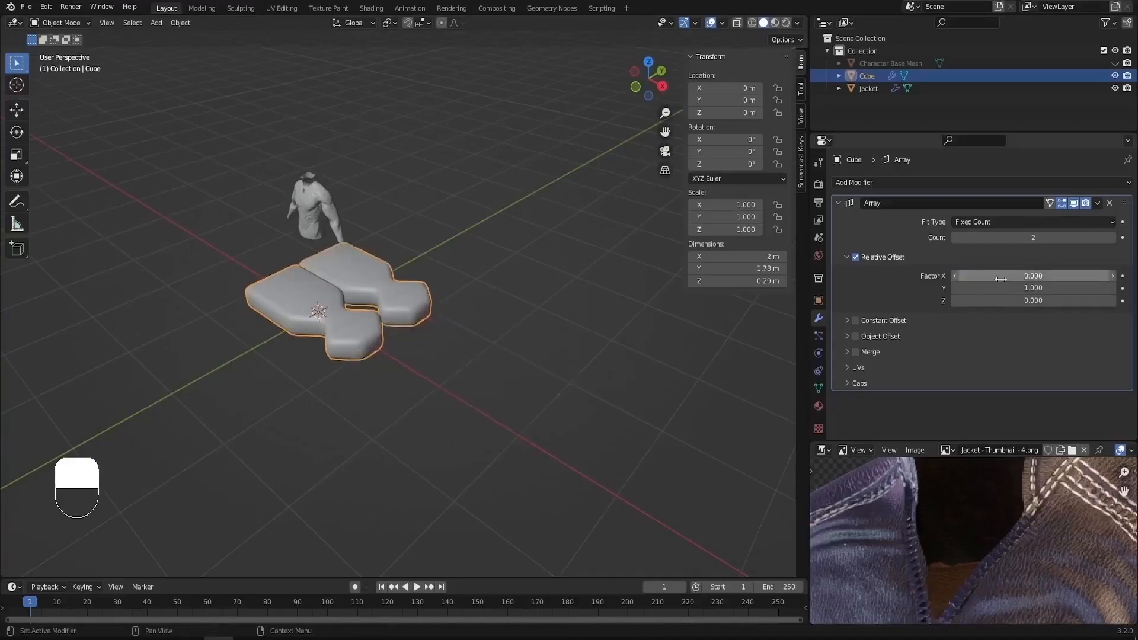
Step: Set the tooth array's relative offset to 1.5 in Y so gaps separate the teeth
{"action": "middle_click_drag", "start_coordinate": [599, 299], "coordinate": [635, 314]}
{"action": "middle_click_drag", "start_coordinate": [476, 313], "coordinate": [492, 347], "text": "shift"}
{"action": "mouse_move", "coordinate": [1024, 288]}
{"action": "left_mouse_down"}
{"action": "mouse_move", "coordinate": [1067, 288]}
{"action": "mouse_move", "coordinate": [1044, 288]}
{"action": "left_mouse_up"}
{"action": "left_click", "coordinate": [1027, 288]}
{"action": "type", "text": "1.5"}
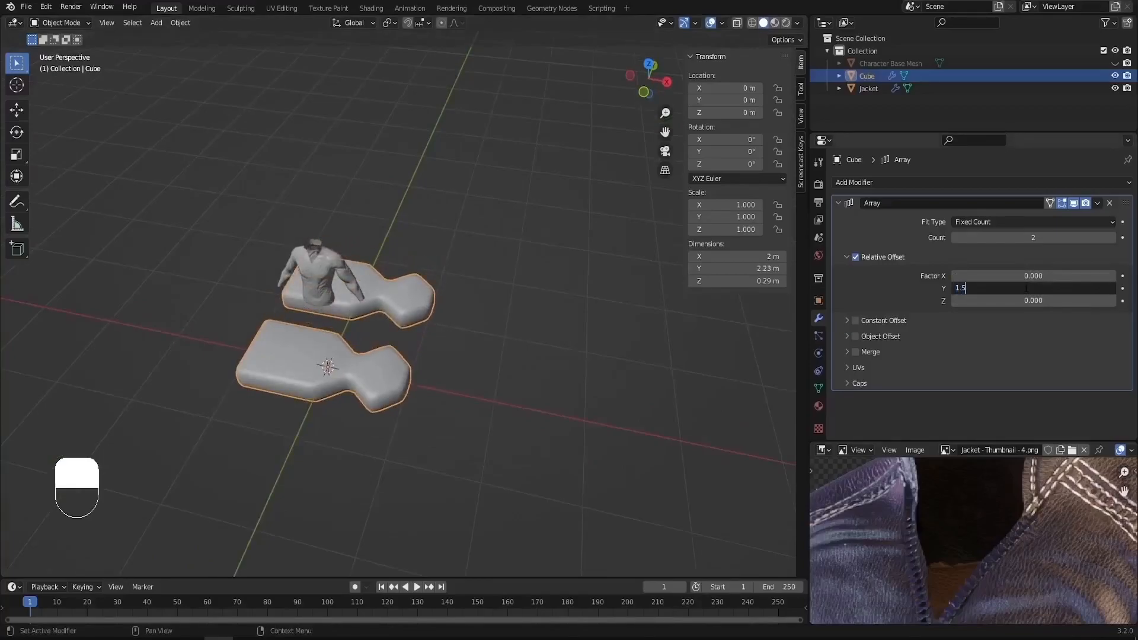
{"action": "key", "text": "Return"}
{"action": "middle_click_drag", "start_coordinate": [417, 348], "coordinate": [380, 341]}
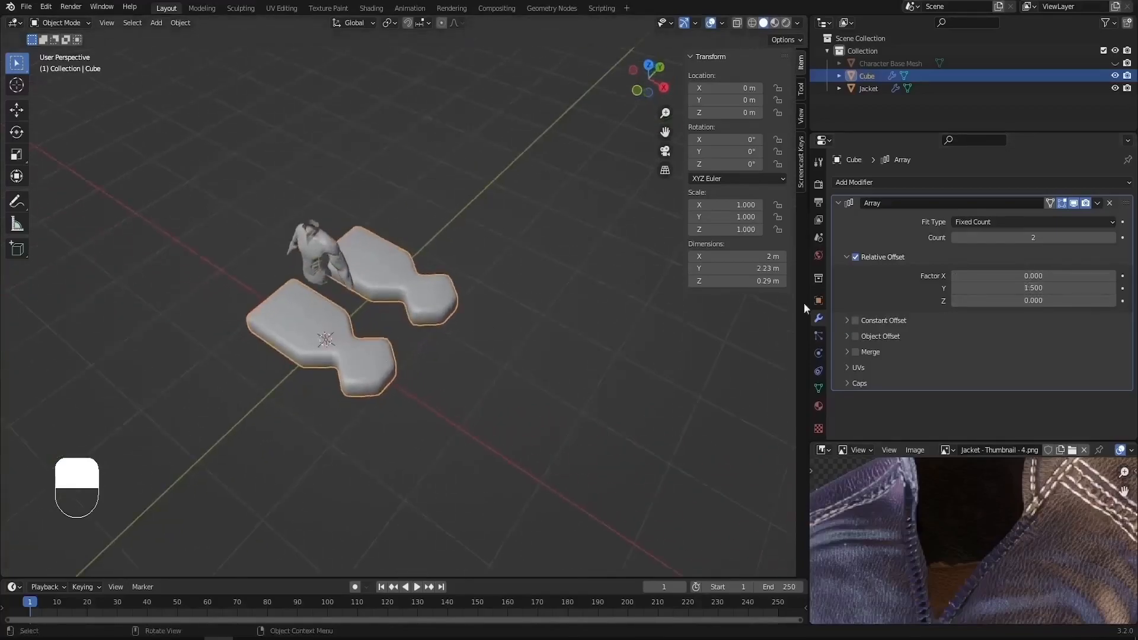
Step: Set the tooth array's count to 50 to form a long row
{"action": "left_click", "coordinate": [1032, 237]}
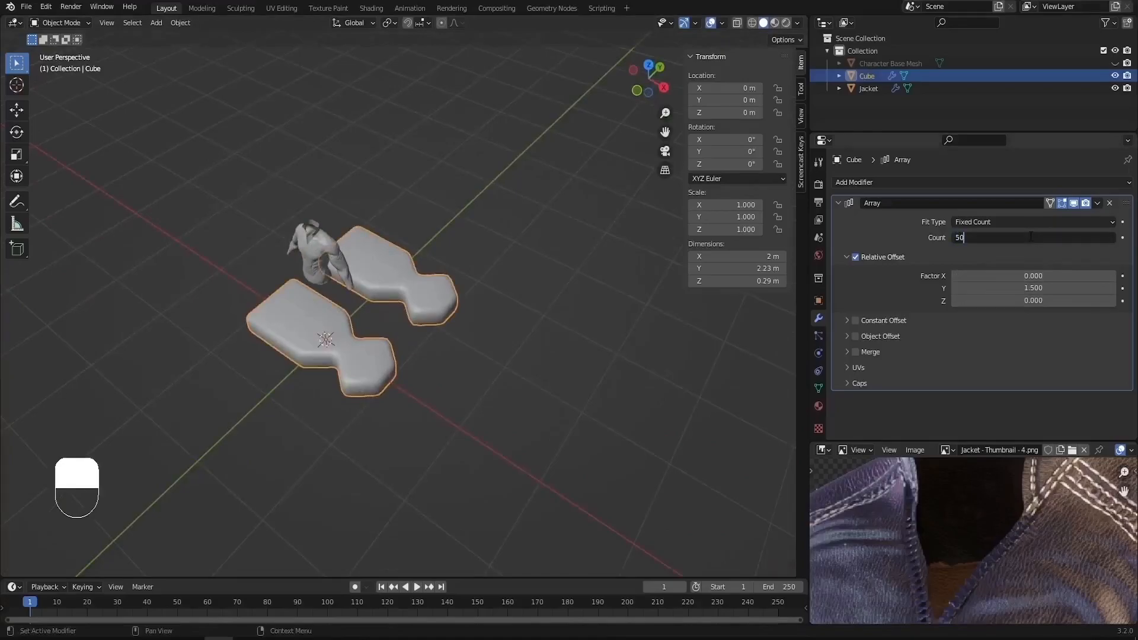
{"action": "key", "text": "Return"}
{"action": "scroll", "coordinate": [287, 409], "scroll_direction": "down", "scroll_amount": 4}
{"action": "middle_click_drag", "start_coordinate": [286, 409], "coordinate": [367, 446]}
{"action": "scroll", "coordinate": [368, 446], "scroll_direction": "down", "scroll_amount": 4}
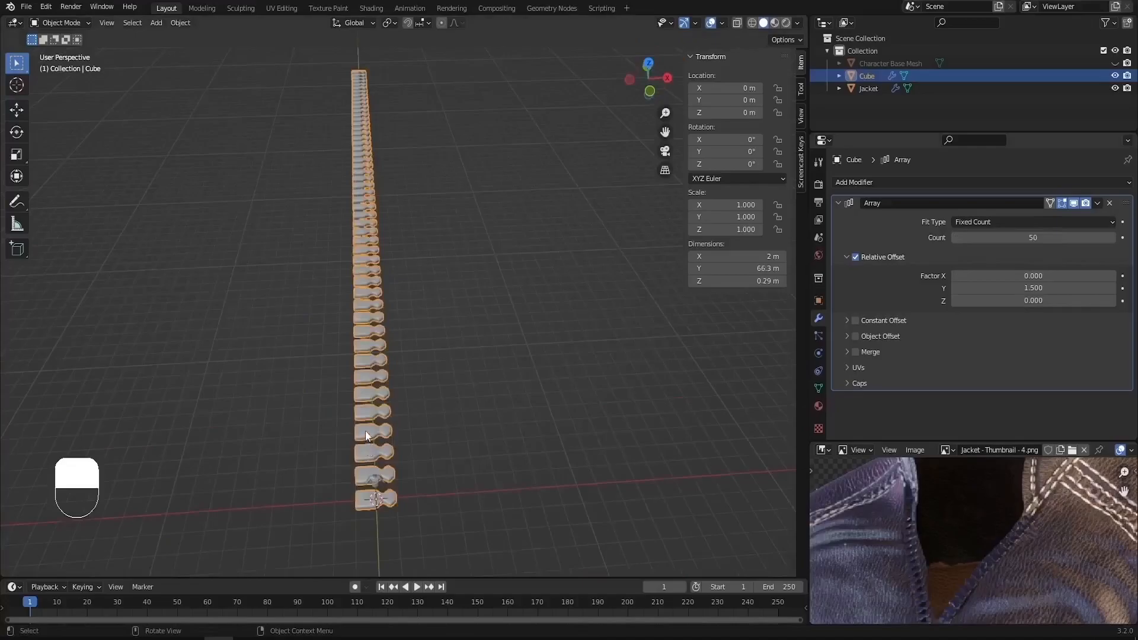
Step: Duplicate the row of teeth, move the copy about 1.83 m along X and mirror it with a scale of -1 in X
{"action": "left_click", "coordinate": [20, 112]}
{"action": "key", "text": "shift+d"}
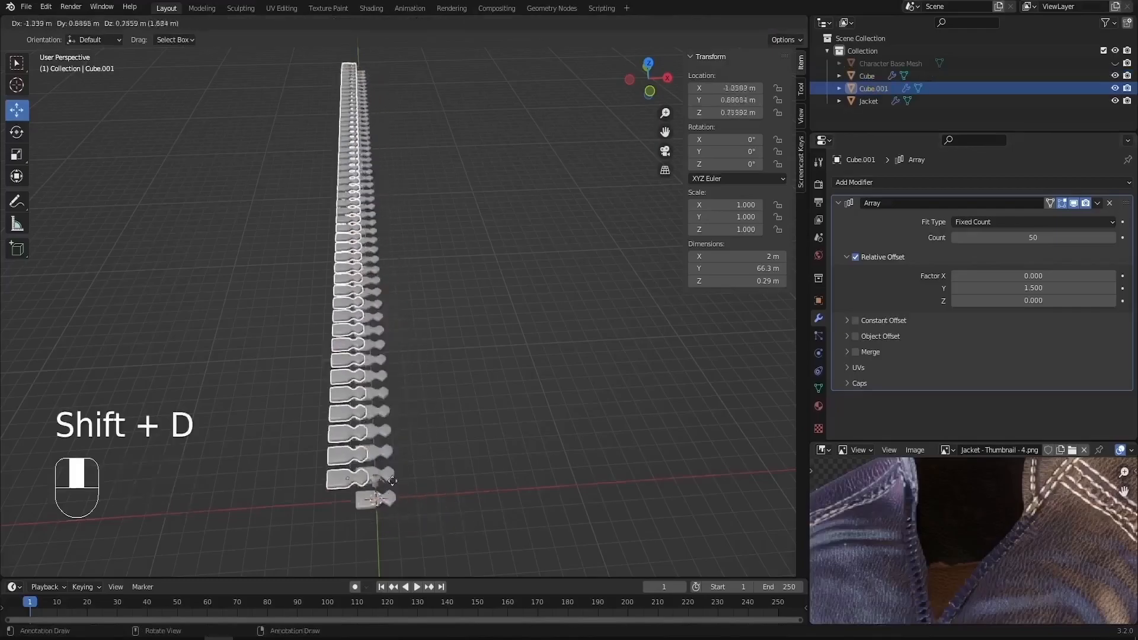
{"action": "right_click", "coordinate": [432, 508]}
{"action": "left_click_drag", "start_coordinate": [420, 495], "coordinate": [464, 500]}
{"action": "type", "text": "s-1"}
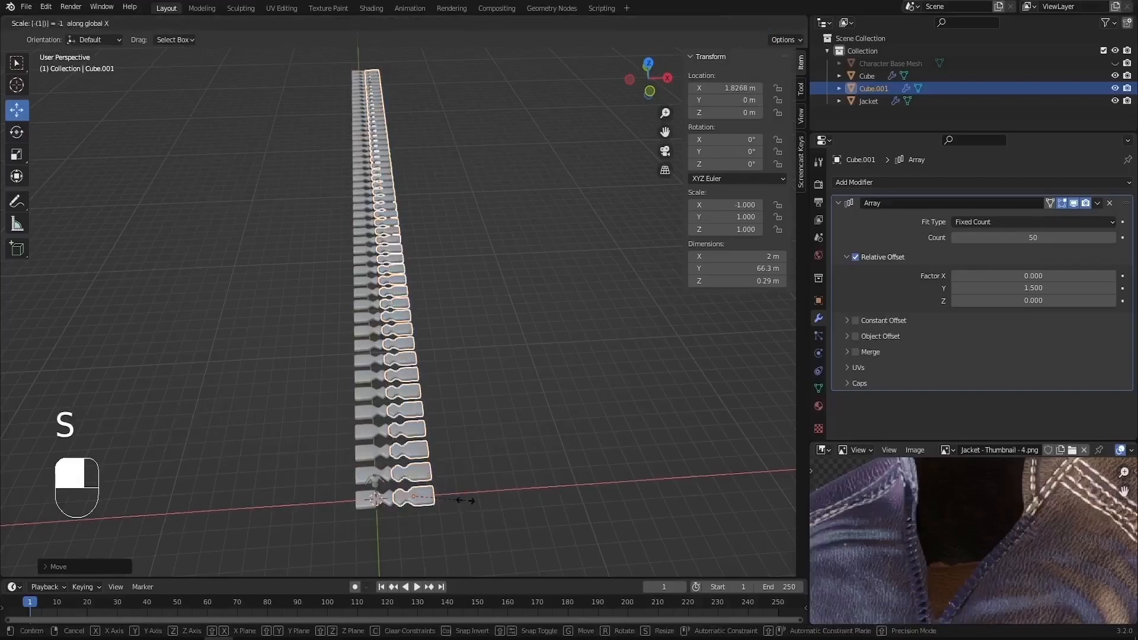
{"action": "key", "text": "Return"}
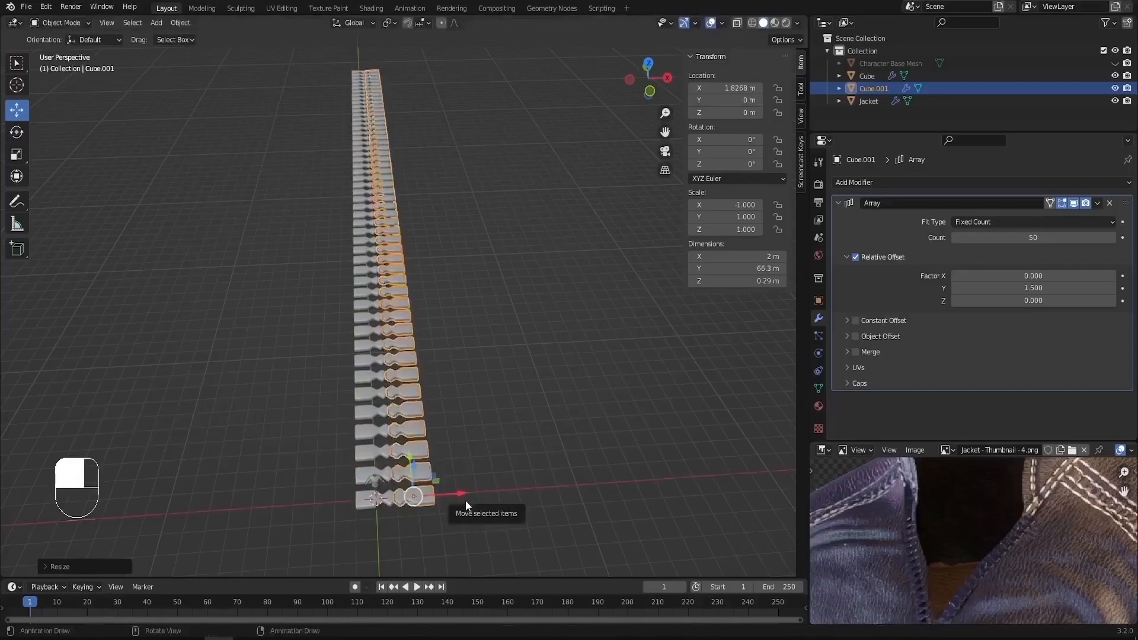
Step: In top view, shift the mirrored row along X and about 0.68 m in Y so its teeth interlock with the original row
{"action": "key", "text": "KP_7"}
{"action": "scroll", "coordinate": [407, 422], "scroll_direction": "up", "scroll_amount": 3}
{"action": "scroll", "coordinate": [406, 422], "scroll_direction": "up", "scroll_amount": 4}
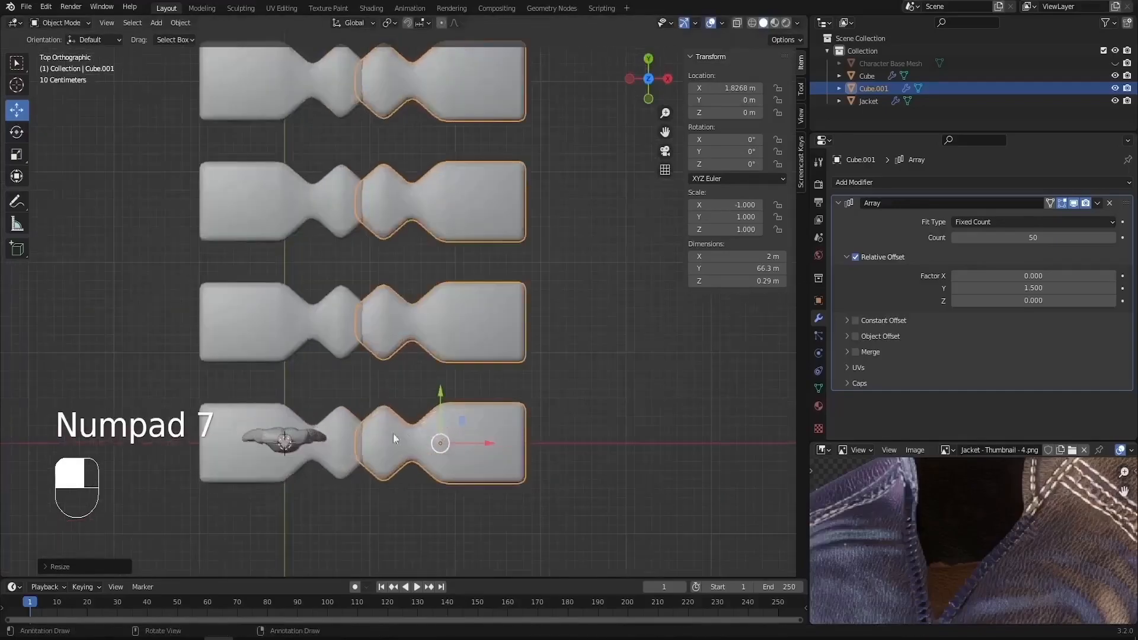
{"action": "left_click_drag", "start_coordinate": [443, 418], "coordinate": [408, 397]}
{"action": "scroll", "coordinate": [331, 401], "scroll_direction": "up", "scroll_amount": 4}
{"action": "left_click_drag", "start_coordinate": [410, 329], "coordinate": [411, 319]}
Step: Select both rows of teeth and move them together along X to about 4.33 m from the world origin
{"action": "scroll", "coordinate": [531, 538], "scroll_direction": "down", "scroll_amount": 5}
{"action": "scroll", "coordinate": [446, 515], "scroll_direction": "down", "scroll_amount": 10}
{"action": "middle_click_drag", "start_coordinate": [473, 418], "coordinate": [469, 449], "text": "shift"}
{"action": "left_click_drag", "start_coordinate": [497, 399], "coordinate": [405, 332]}
{"action": "left_click_drag", "start_coordinate": [483, 541], "coordinate": [534, 541]}
{"action": "left_click", "coordinate": [526, 545]}
Step: Apply the scale of the mirrored row of teeth
{"action": "scroll", "coordinate": [519, 546], "scroll_direction": "up", "scroll_amount": 5}
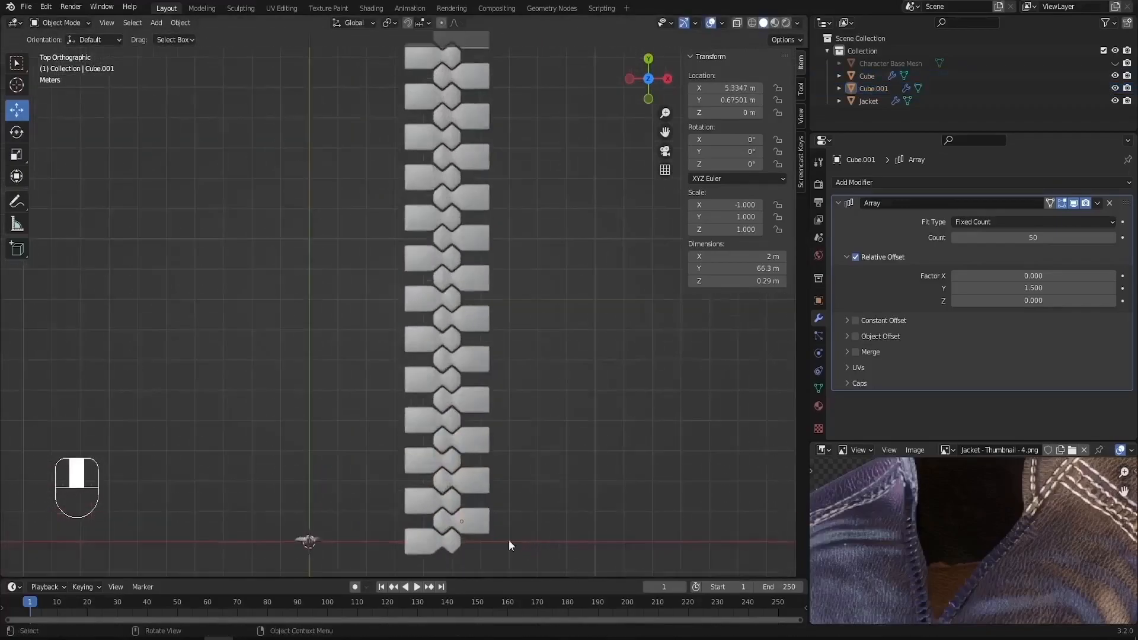
{"action": "left_click", "coordinate": [478, 460]}
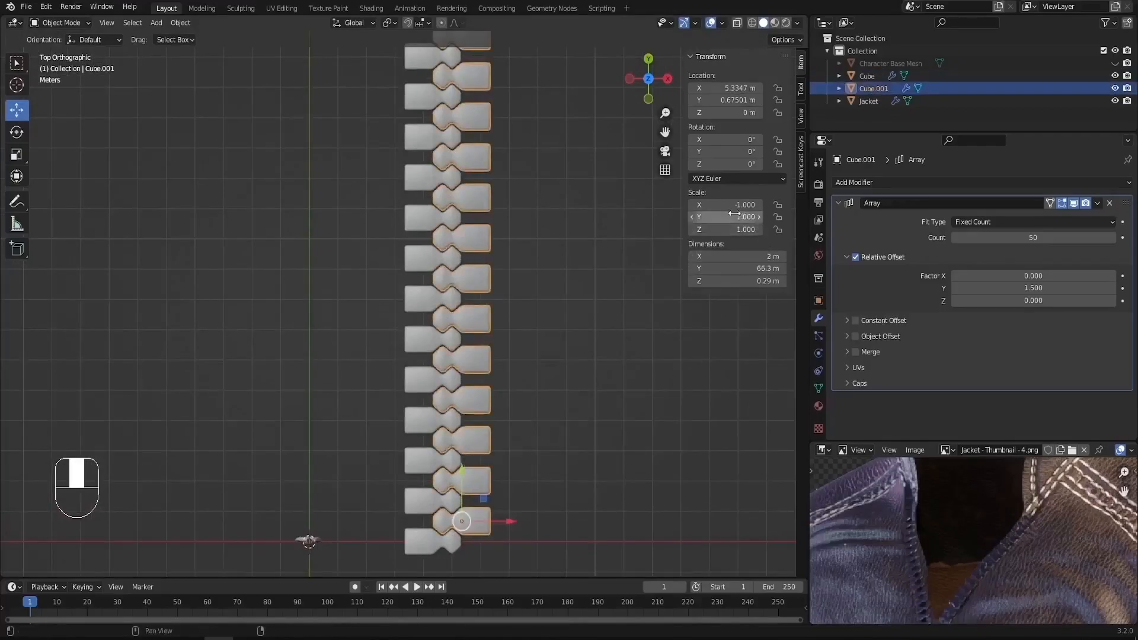
{"action": "key", "text": "ctrl+a"}
{"action": "left_click", "coordinate": [622, 285]}
{"action": "key", "text": "alt+Tab"}
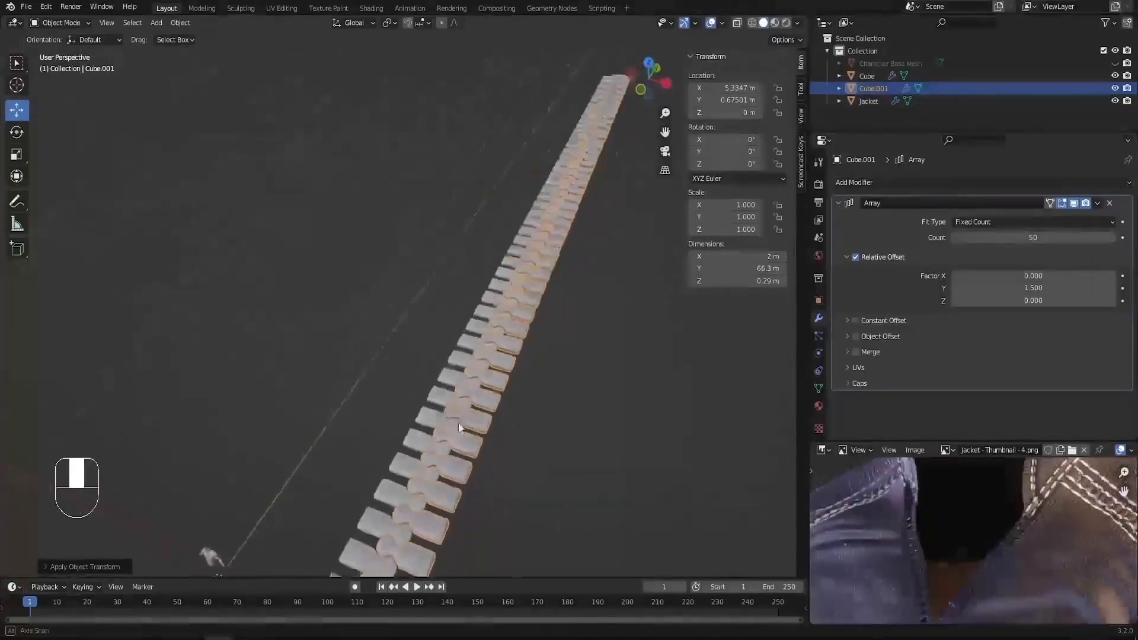
Step: Add a Path curve at the world origin beside the zipper
{"action": "middle_click_drag", "start_coordinate": [385, 534], "coordinate": [452, 367], "text": "shift"}
{"action": "key", "text": "shift+a"}
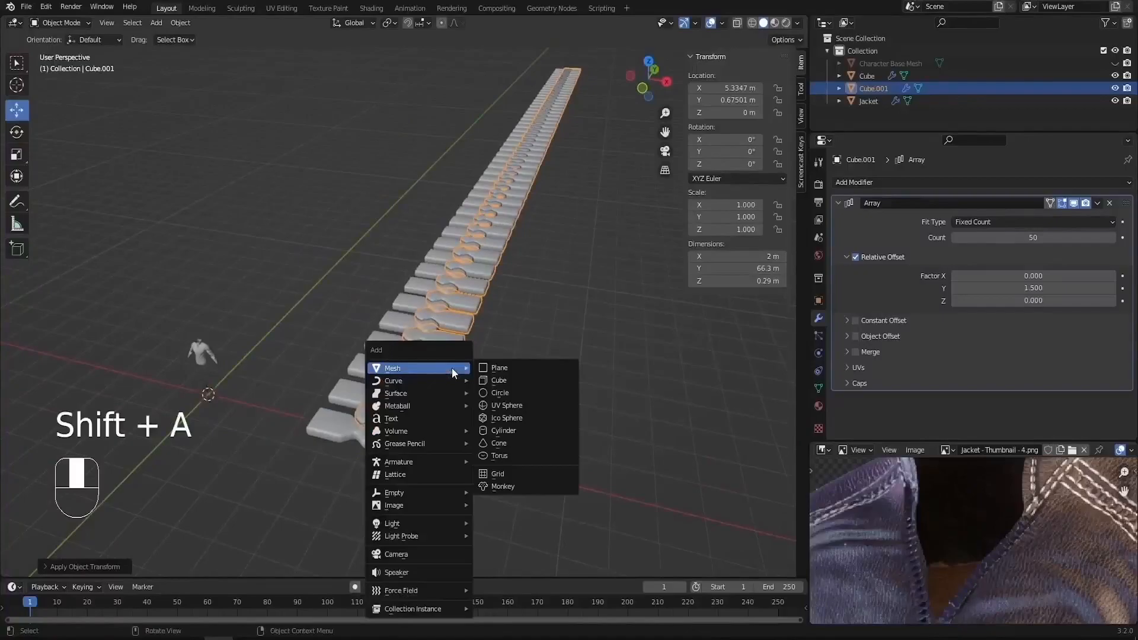
{"action": "mouse_move", "coordinate": [453, 386]}
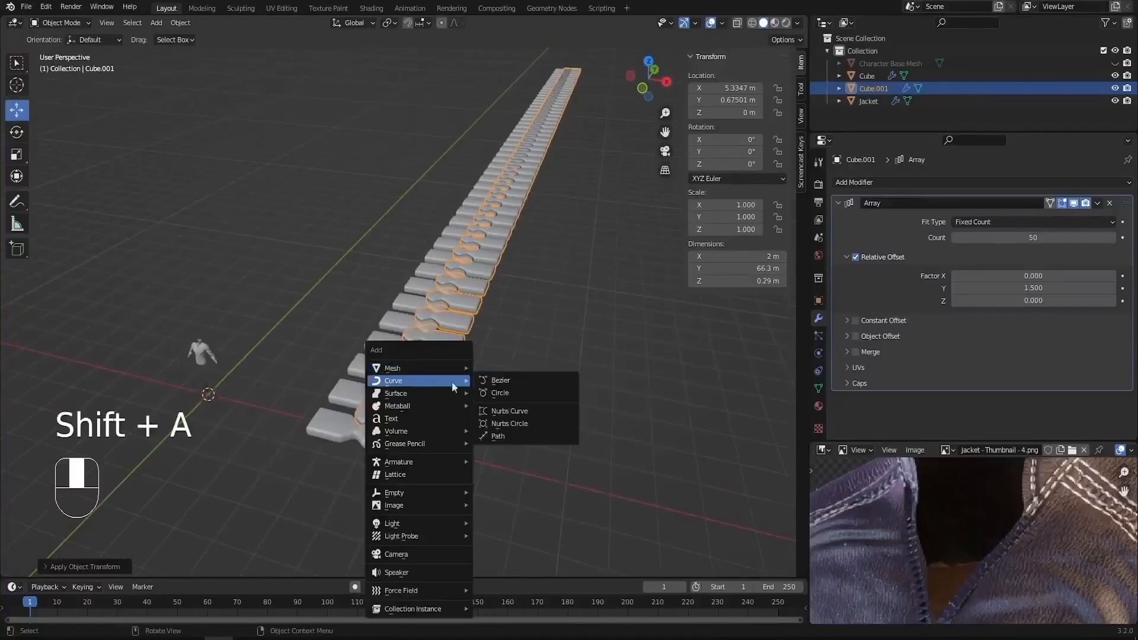
{"action": "left_click", "coordinate": [499, 436]}
{"action": "middle_click_drag", "start_coordinate": [195, 424], "coordinate": [221, 439]}
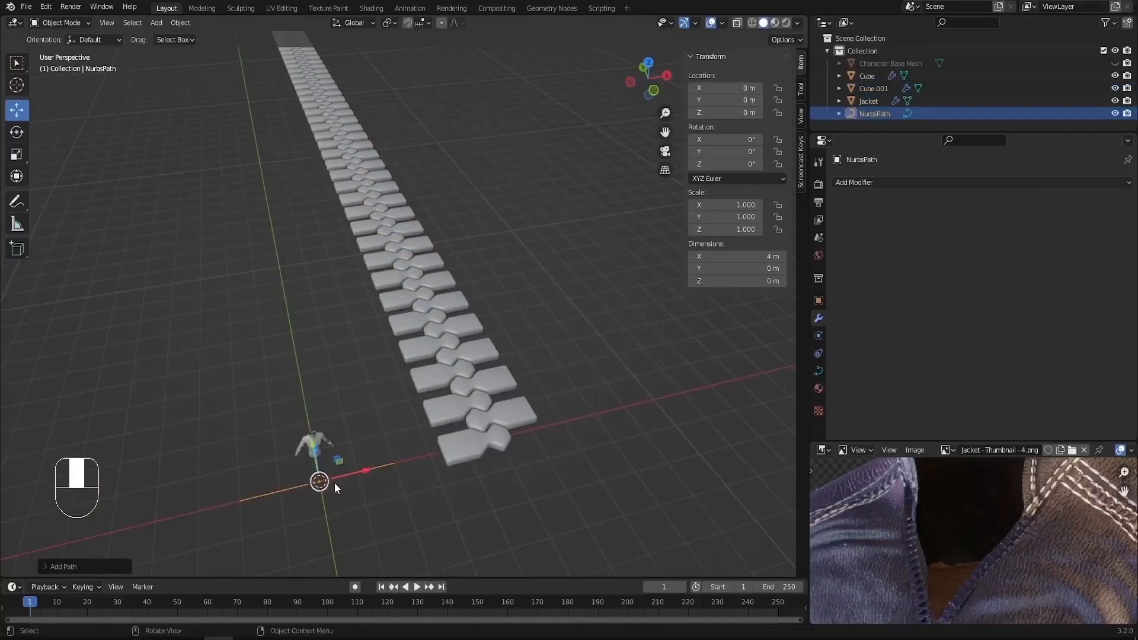
Step: In Edit Mode, rotate all of the path's points 90° about Z to run parallel to the zipper
{"action": "key", "text": "Tab"}
{"action": "key", "text": "a"}
{"action": "key", "text": "a"}
{"action": "key", "text": "a"}
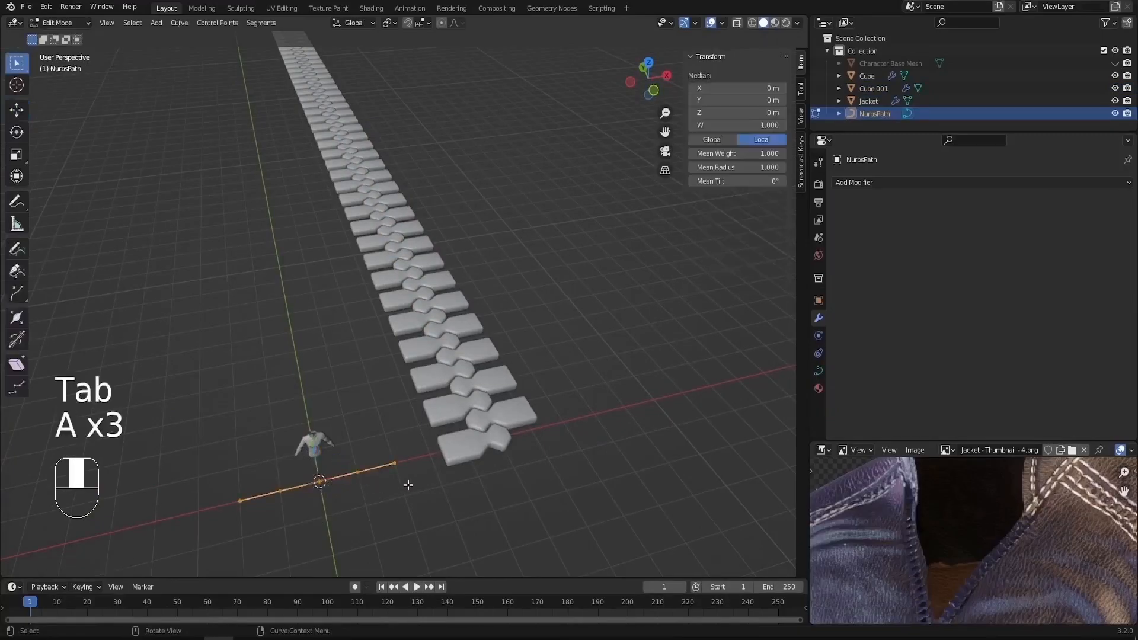
{"action": "type", "text": "r90"}
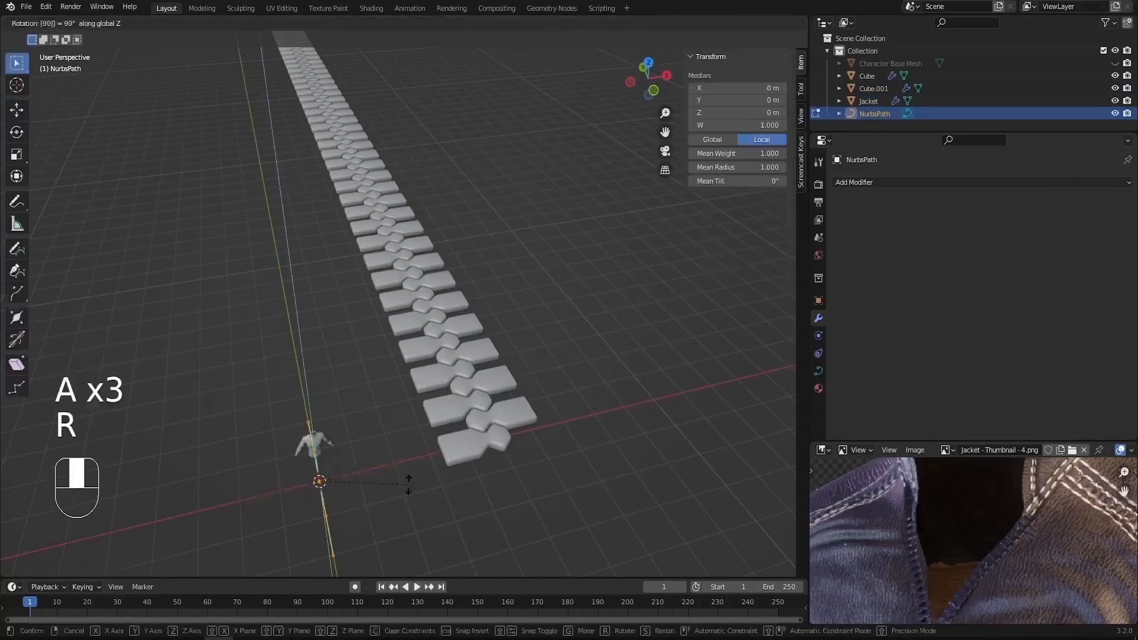
{"action": "key", "text": "Return"}
{"action": "middle_click_drag", "start_coordinate": [451, 489], "coordinate": [441, 471]}
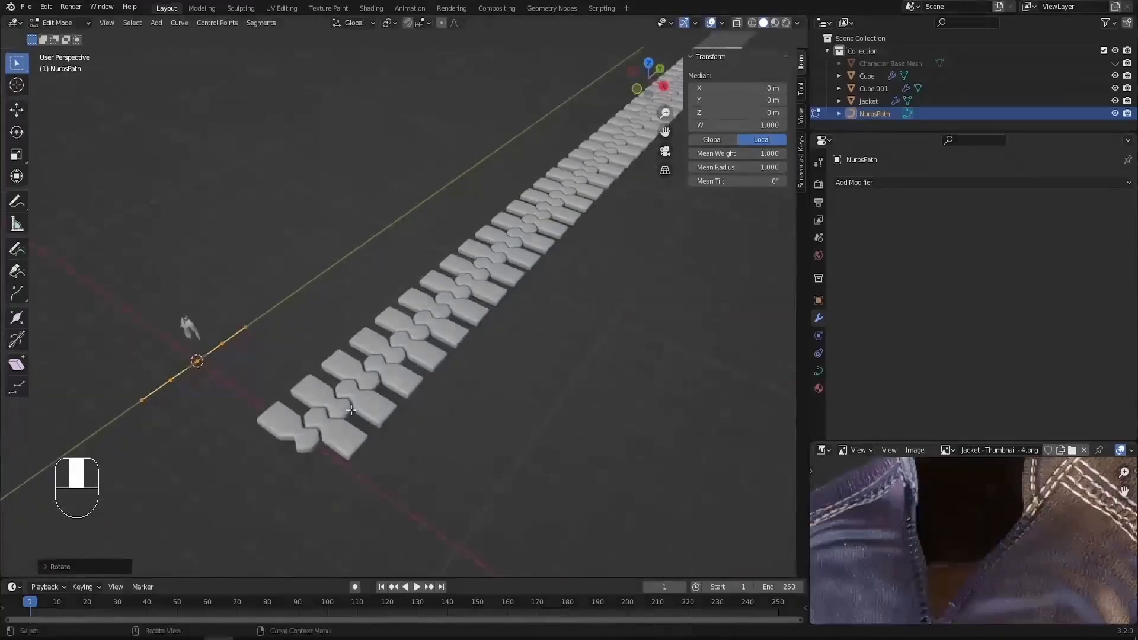
Step: Scale up the path's points so the curve is about 78 m long
{"action": "scroll", "coordinate": [442, 471], "scroll_direction": "down", "scroll_amount": 3}
{"action": "key", "text": "s"}
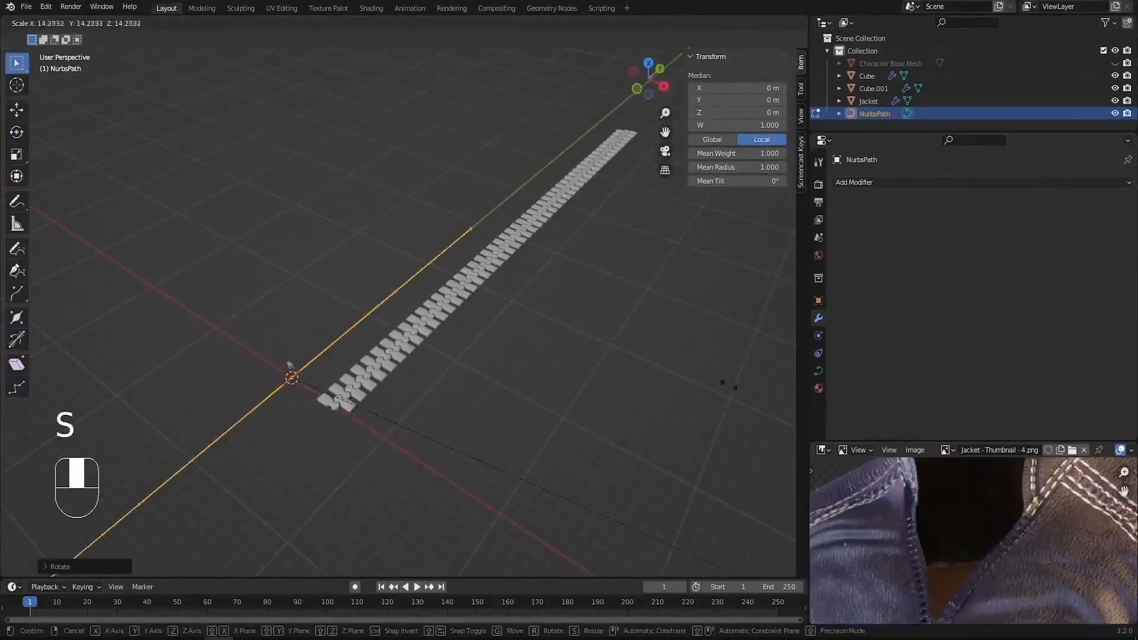
{"action": "left_click", "coordinate": [719, 381]}
{"action": "scroll", "coordinate": [415, 351], "scroll_direction": "down", "scroll_amount": 3}
{"action": "key", "text": "s"}
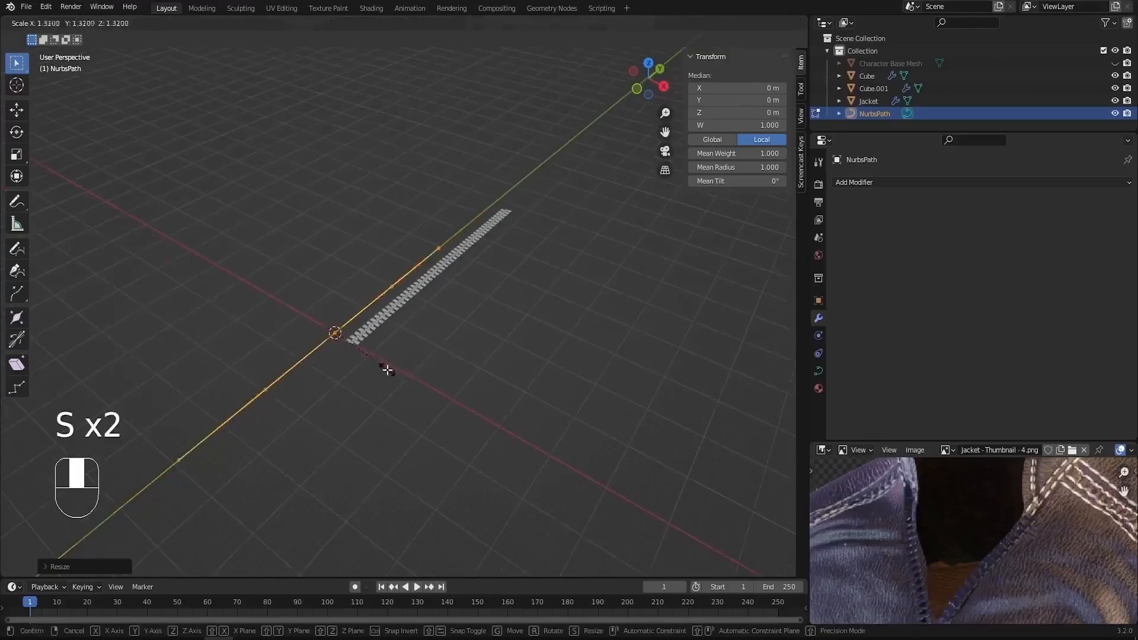
{"action": "left_click", "coordinate": [387, 367]}
Step: Move the path's points along Y so the curve starts at the world origin, and return to Object Mode
{"action": "left_click", "coordinate": [16, 111]}
{"action": "left_click_drag", "start_coordinate": [363, 312], "coordinate": [484, 284]}
{"action": "scroll", "coordinate": [475, 285], "scroll_direction": "up", "scroll_amount": 3}
{"action": "key", "text": "Tab"}
{"action": "middle_click_drag", "start_coordinate": [409, 297], "coordinate": [438, 300]}
Step: Add a Curve modifier to the original row of teeth and collapse its Array modifier settings
{"action": "left_click", "coordinate": [292, 439]}
{"action": "middle_click_drag", "start_coordinate": [298, 436], "coordinate": [475, 385]}
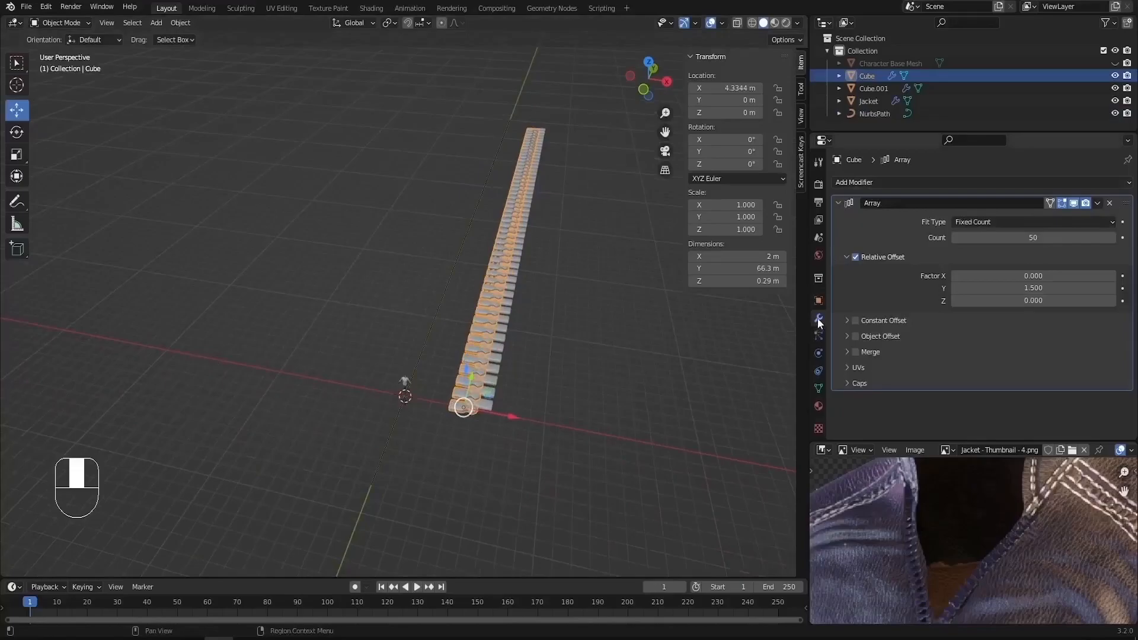
{"action": "left_click", "coordinate": [901, 184]}
{"action": "left_click", "coordinate": [994, 241]}
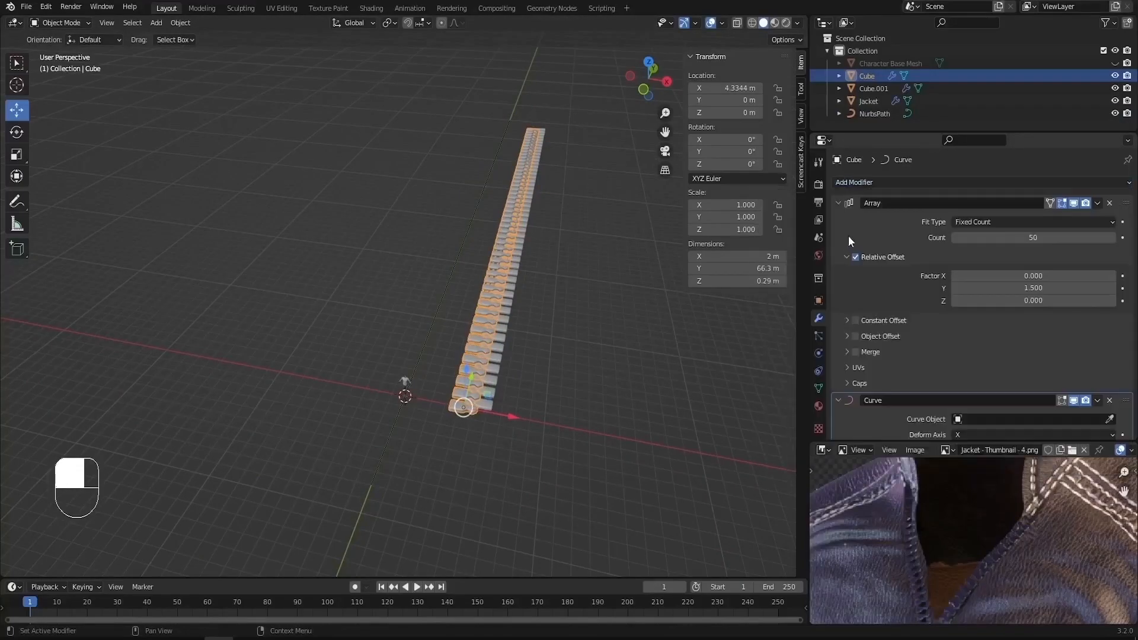
{"action": "left_click", "coordinate": [839, 202]}
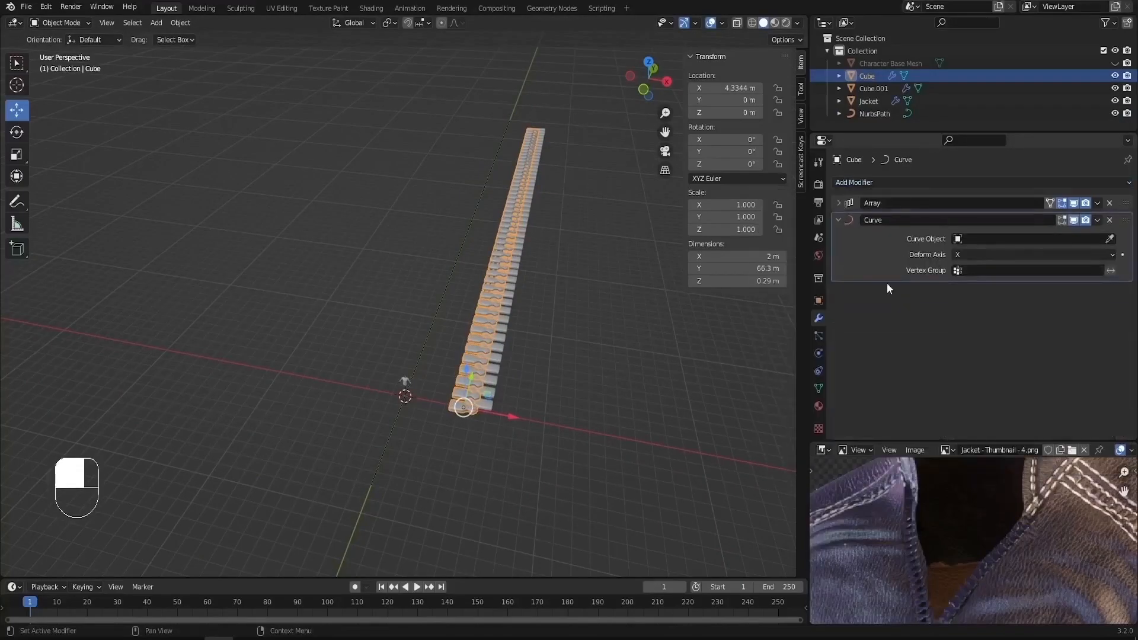
Step: Assign NurbsPath as the curve object of the row's Curve modifier
{"action": "middle_click_drag", "start_coordinate": [504, 439], "coordinate": [401, 371]}
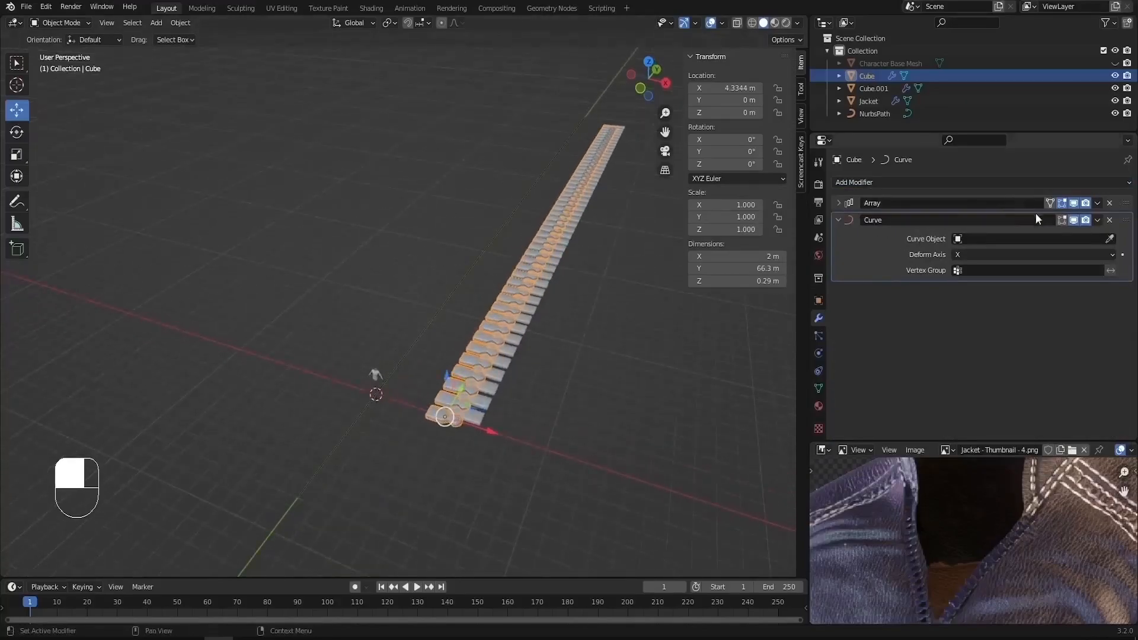
{"action": "left_click", "coordinate": [991, 239]}
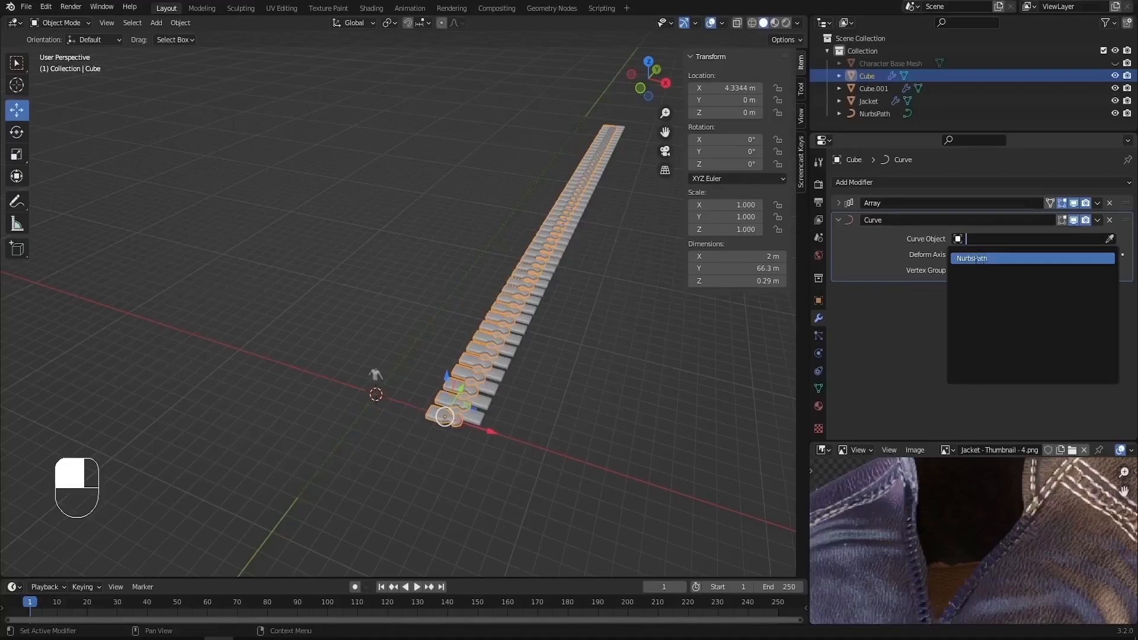
{"action": "left_click", "coordinate": [975, 259]}
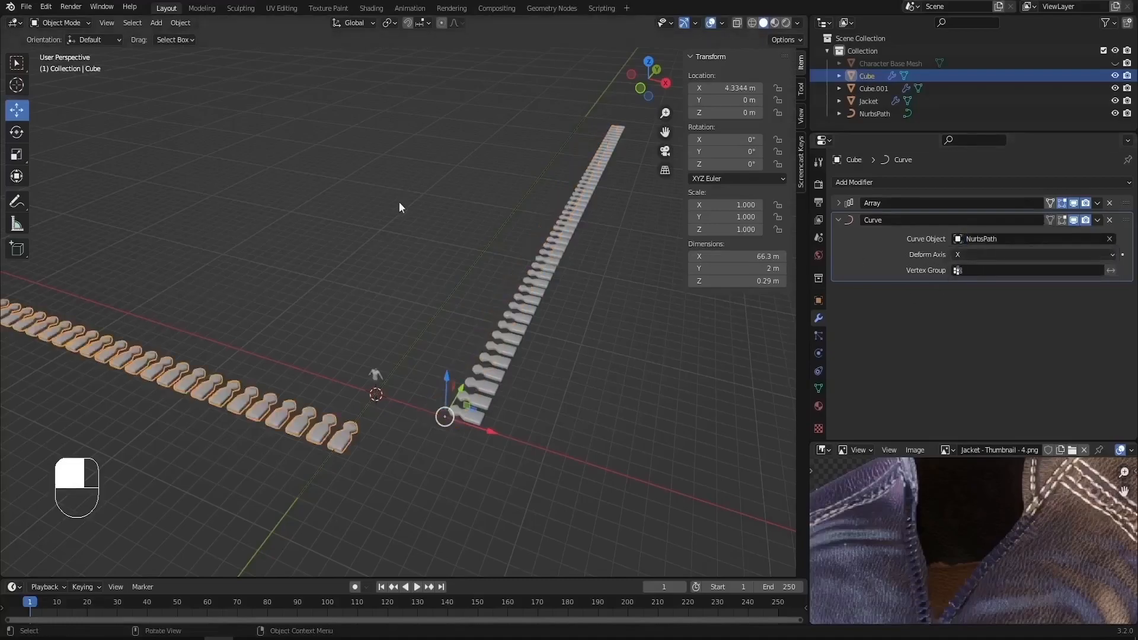
{"action": "middle_click_drag", "start_coordinate": [400, 201], "coordinate": [439, 190]}
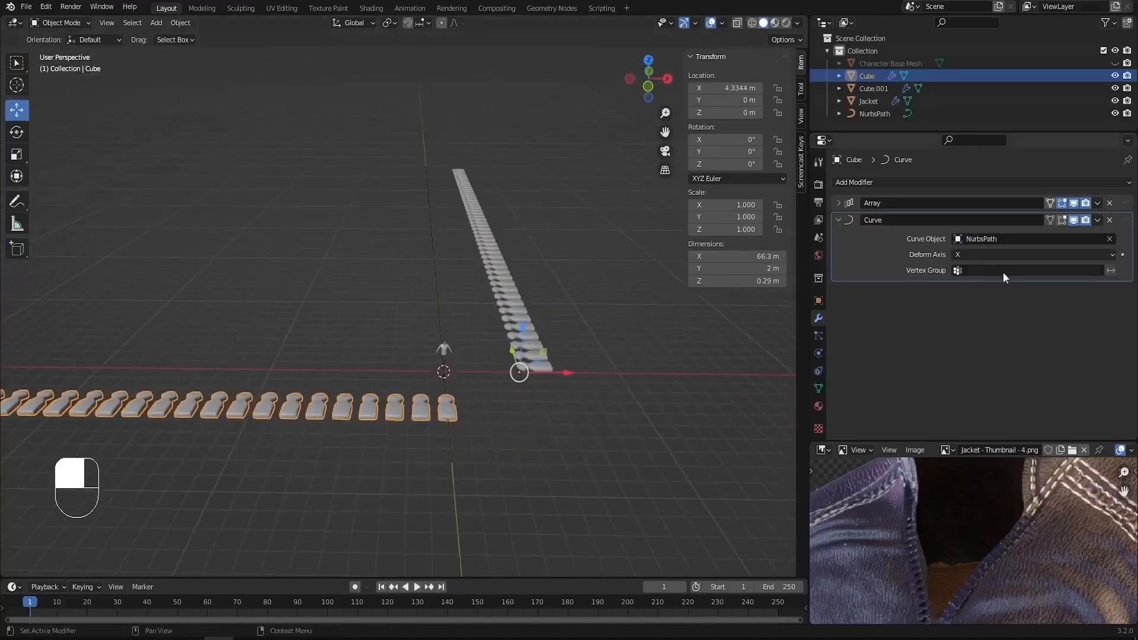
Step: Try the Y deform axis on the Curve modifier, and set it to -Y so the teeth lie flat along the path
{"action": "left_click", "coordinate": [994, 255]}
{"action": "left_click", "coordinate": [979, 282]}
{"action": "middle_click_drag", "start_coordinate": [534, 309], "coordinate": [404, 276]}
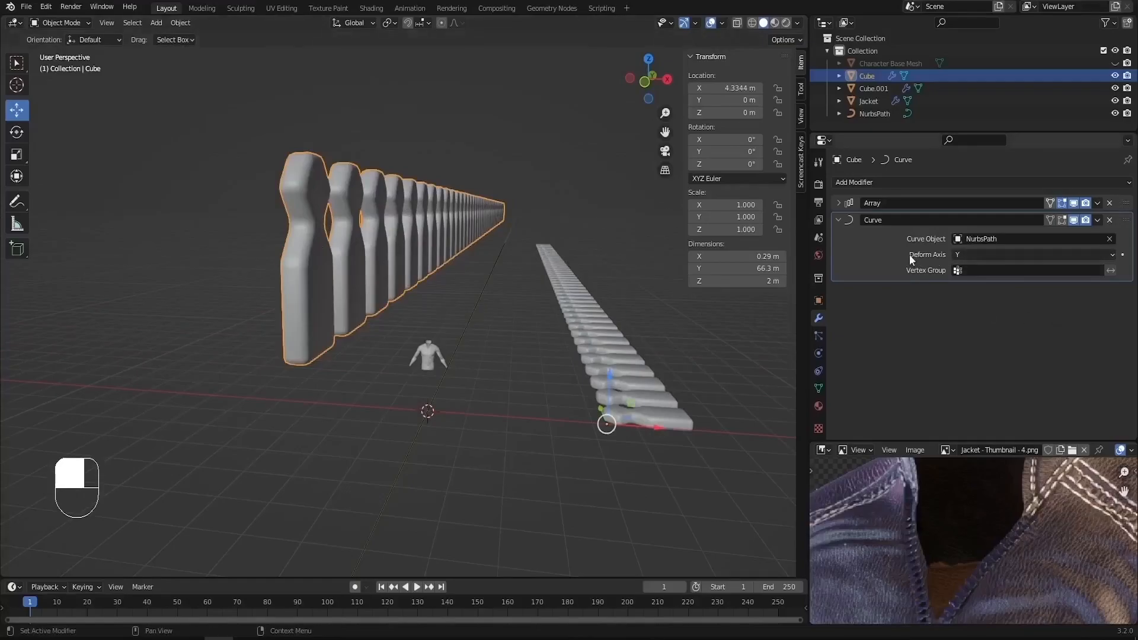
{"action": "left_click", "coordinate": [965, 255]}
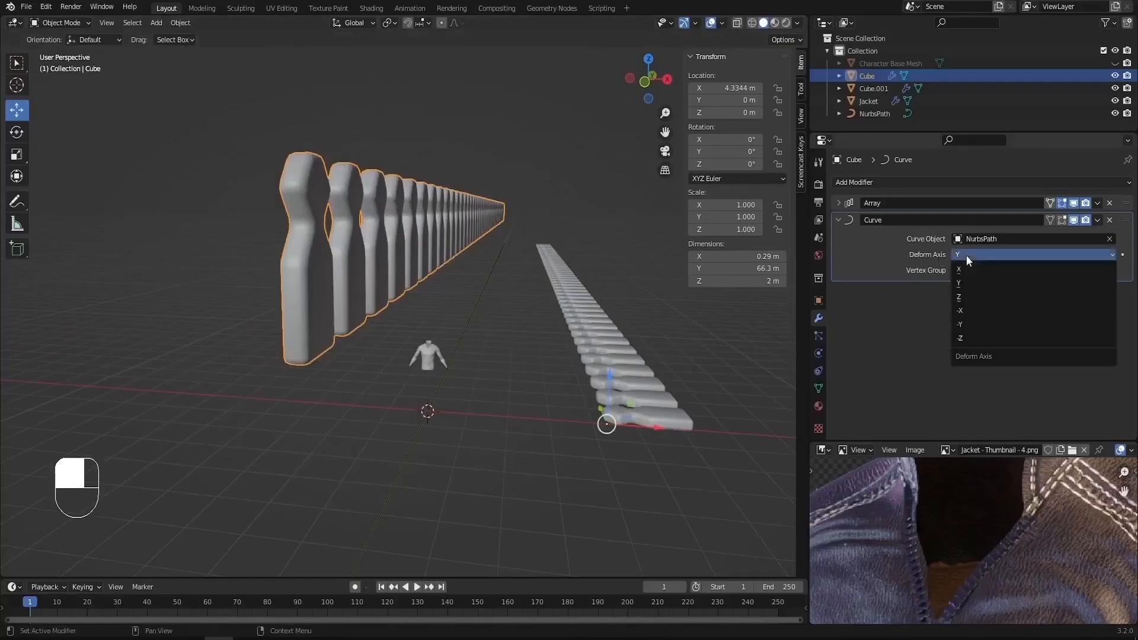
{"action": "left_click", "coordinate": [973, 326]}
{"action": "middle_click_drag", "start_coordinate": [498, 320], "coordinate": [473, 352]}
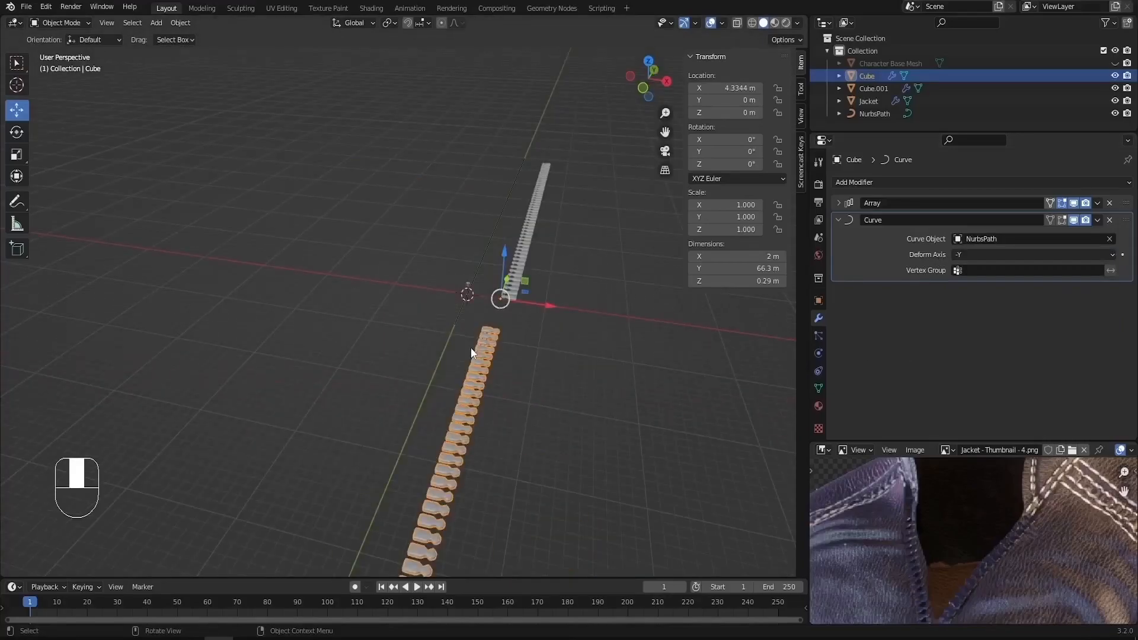
Step: In top view, move the deformed row onto the path, to about X 0.32 m and Y -72.8 m
{"action": "key", "text": "KP_7"}
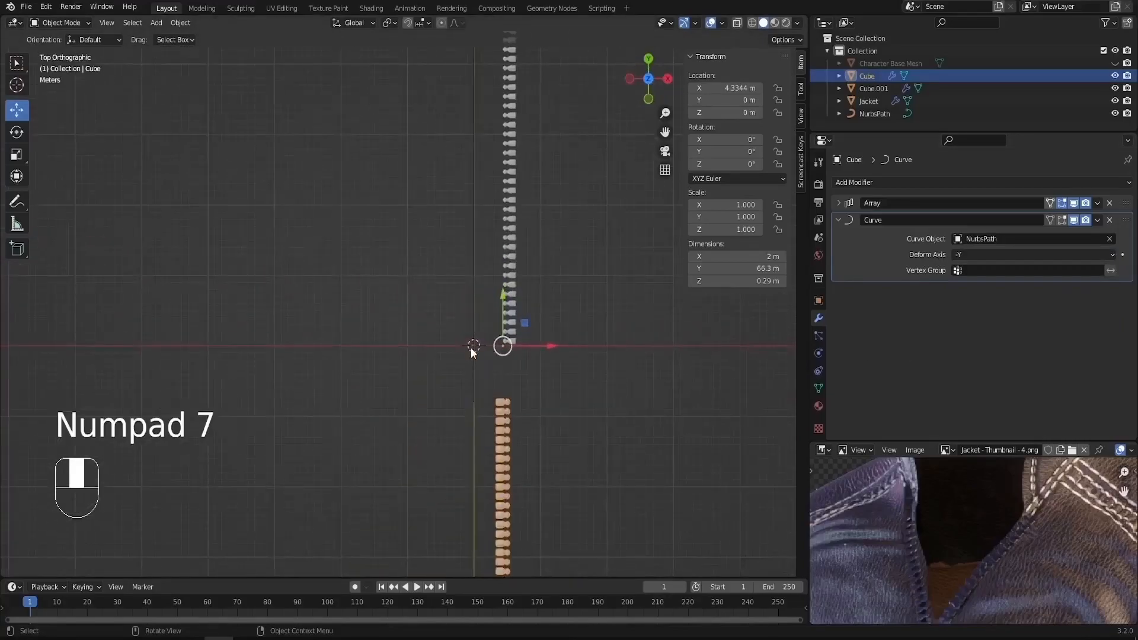
{"action": "left_click_drag", "start_coordinate": [545, 347], "coordinate": [516, 355]}
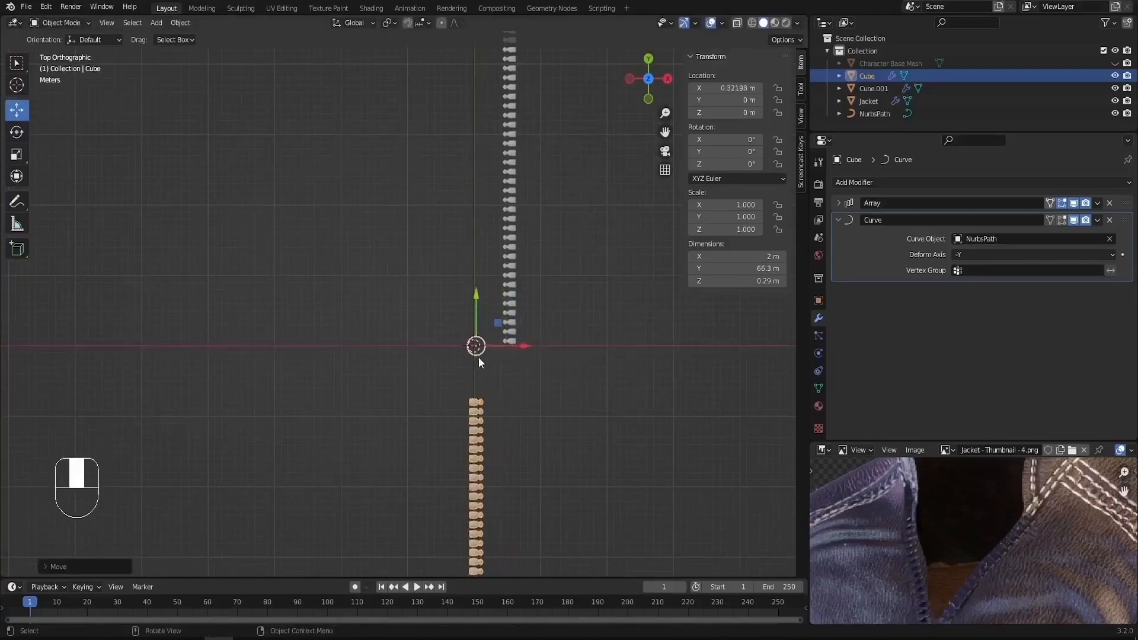
{"action": "left_click_drag", "start_coordinate": [476, 300], "coordinate": [510, 489]}
{"action": "scroll", "coordinate": [479, 191], "scroll_direction": "down", "scroll_amount": 4}
{"action": "left_click_drag", "start_coordinate": [481, 315], "coordinate": [503, 469]}
{"action": "middle_click_drag", "start_coordinate": [460, 204], "coordinate": [463, 373], "text": "shift"}
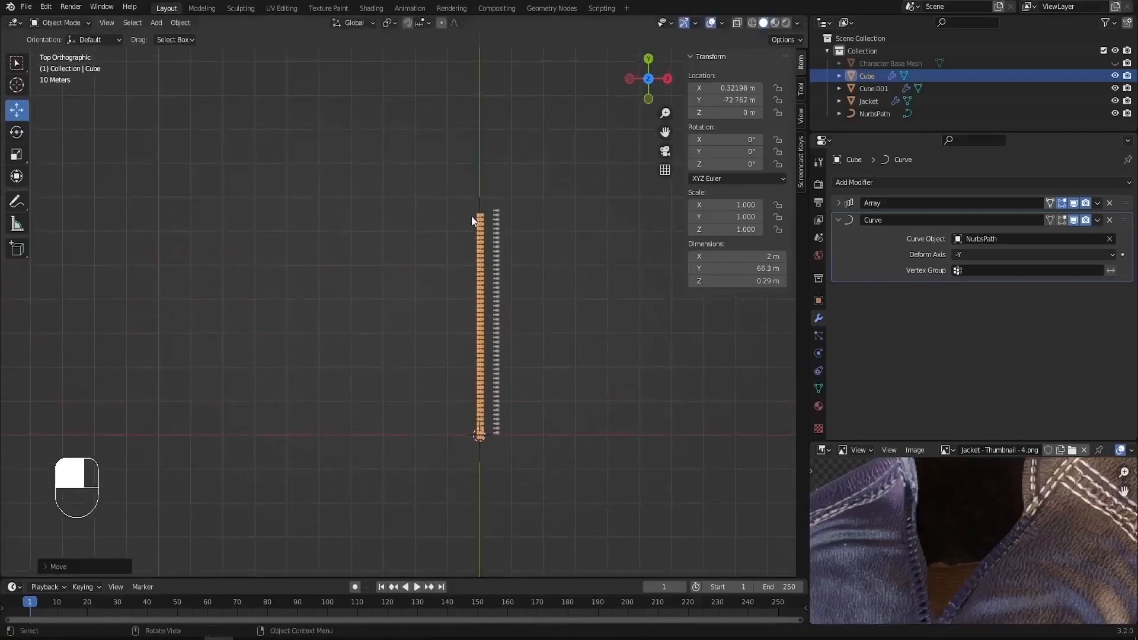
Step: Open the path in Edit Mode and try to shift its control point near Y 31 m along X
{"action": "left_click", "coordinate": [480, 201]}
{"action": "scroll", "coordinate": [480, 202], "scroll_direction": "up", "scroll_amount": 4}
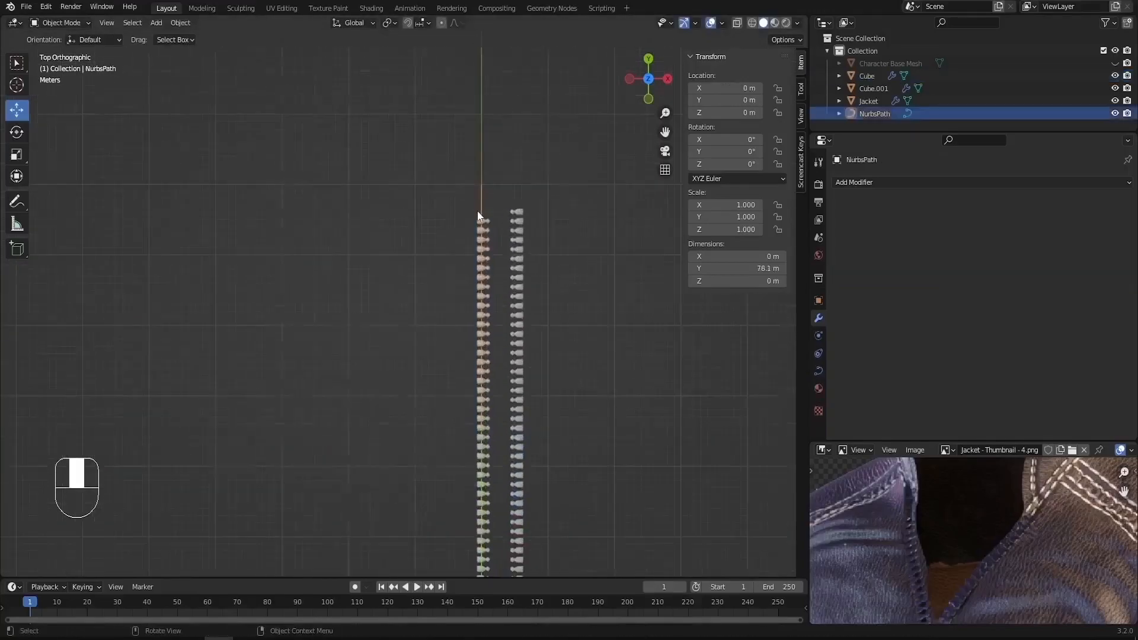
{"action": "key", "text": "Tab"}
{"action": "middle_click_drag", "start_coordinate": [486, 242], "coordinate": [518, 134], "text": "shift"}
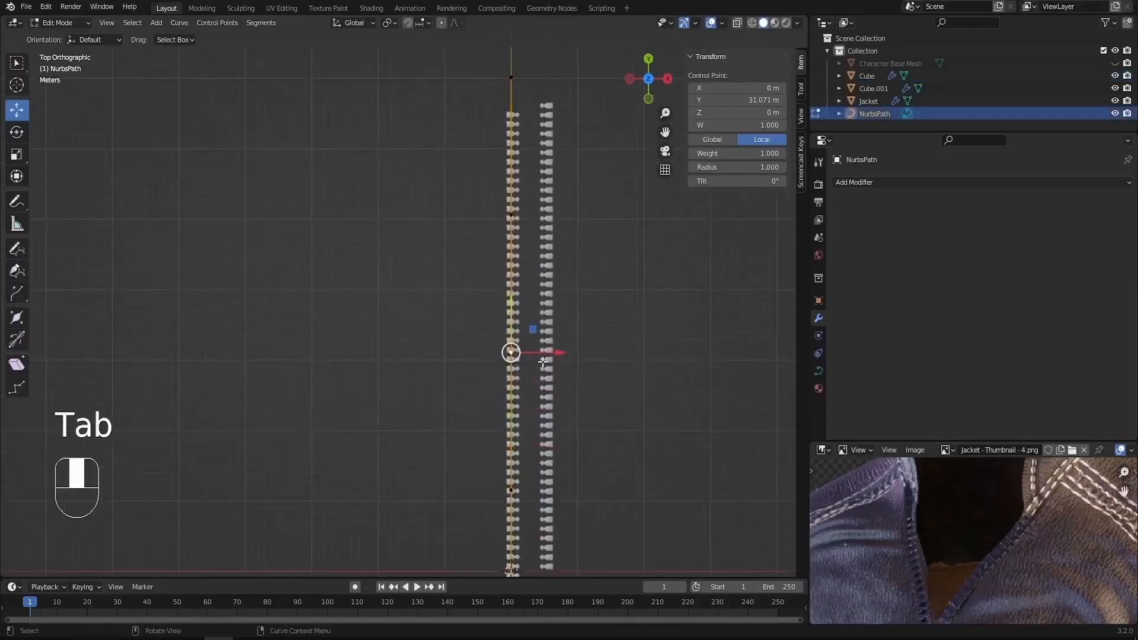
{"action": "left_click_drag", "start_coordinate": [551, 354], "coordinate": [527, 353]}
{"action": "right_click", "coordinate": [527, 352]}
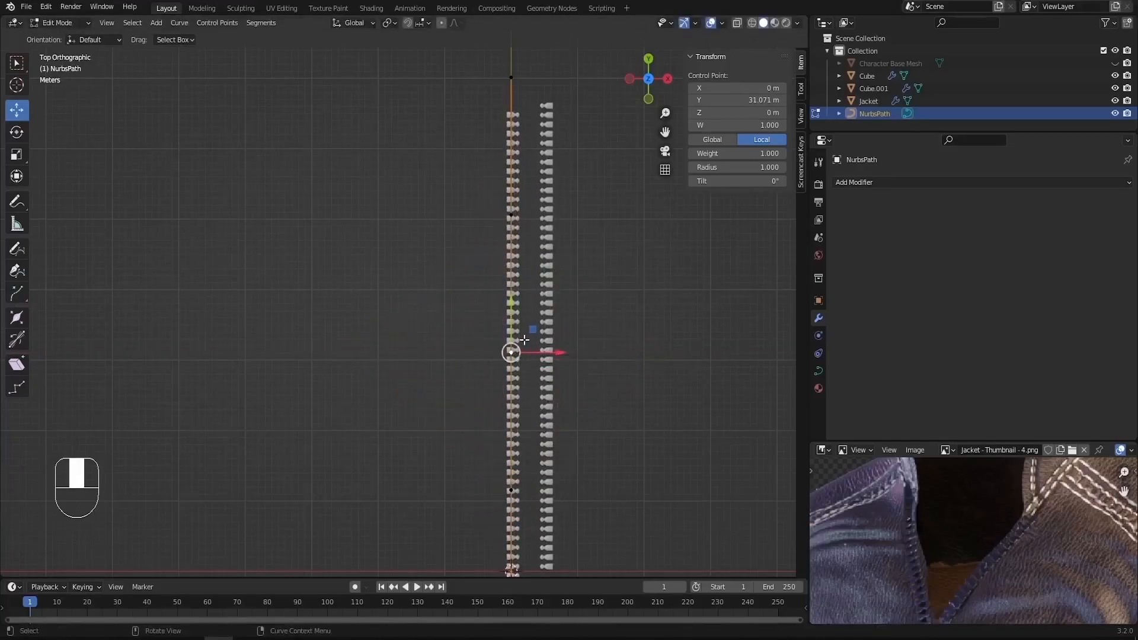
Step: Scale the tooth row and its path together to about 0.099 and move them to about X 0.15 m, Y -4.5 m
{"action": "key", "text": "Tab"}
{"action": "key", "text": "Tab"}
{"action": "key", "text": "Tab"}
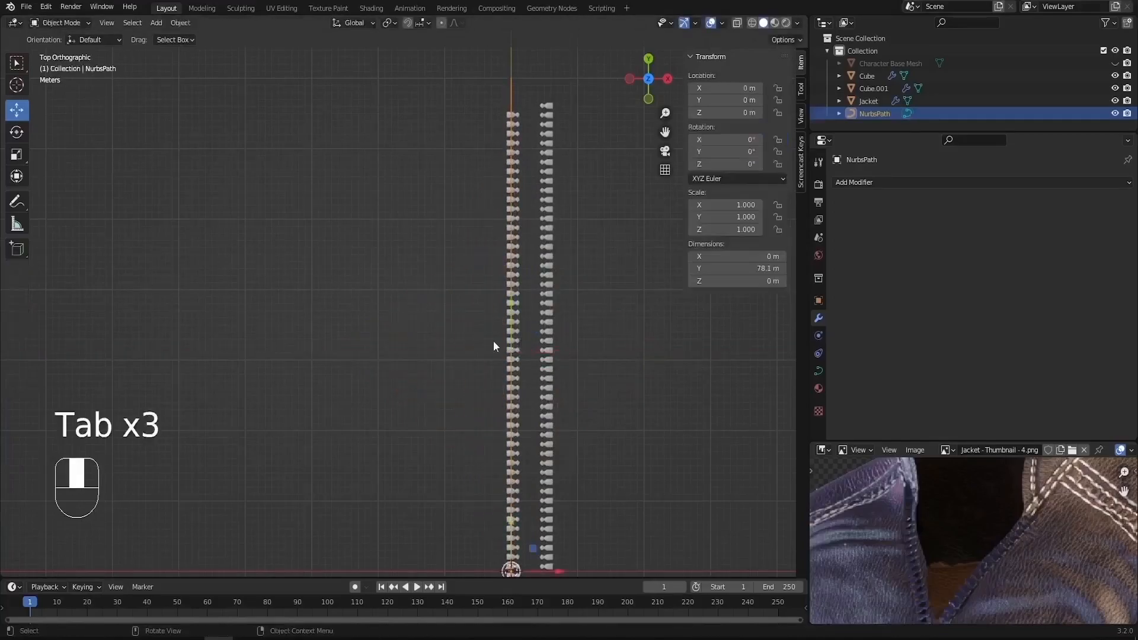
{"action": "left_click_drag", "start_coordinate": [479, 336], "coordinate": [513, 259]}
{"action": "middle_click_drag", "start_coordinate": [513, 259], "coordinate": [446, 346]}
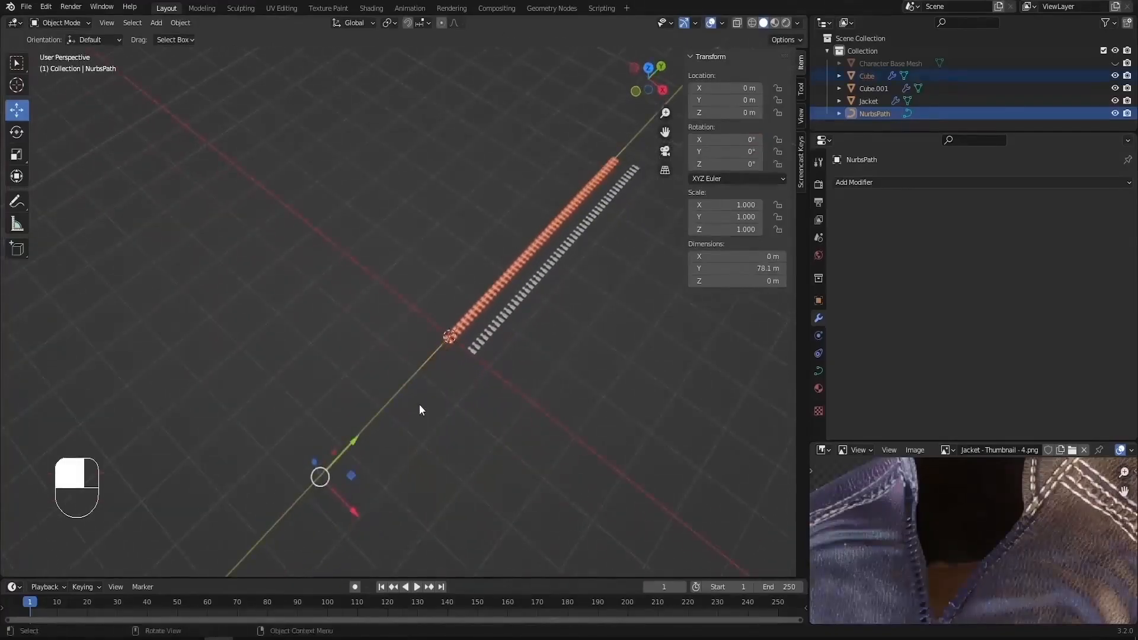
{"action": "scroll", "coordinate": [504, 283], "scroll_direction": "down", "scroll_amount": 3}
{"action": "scroll", "coordinate": [456, 342], "scroll_direction": "up", "scroll_amount": 5}
{"action": "key", "text": "s"}
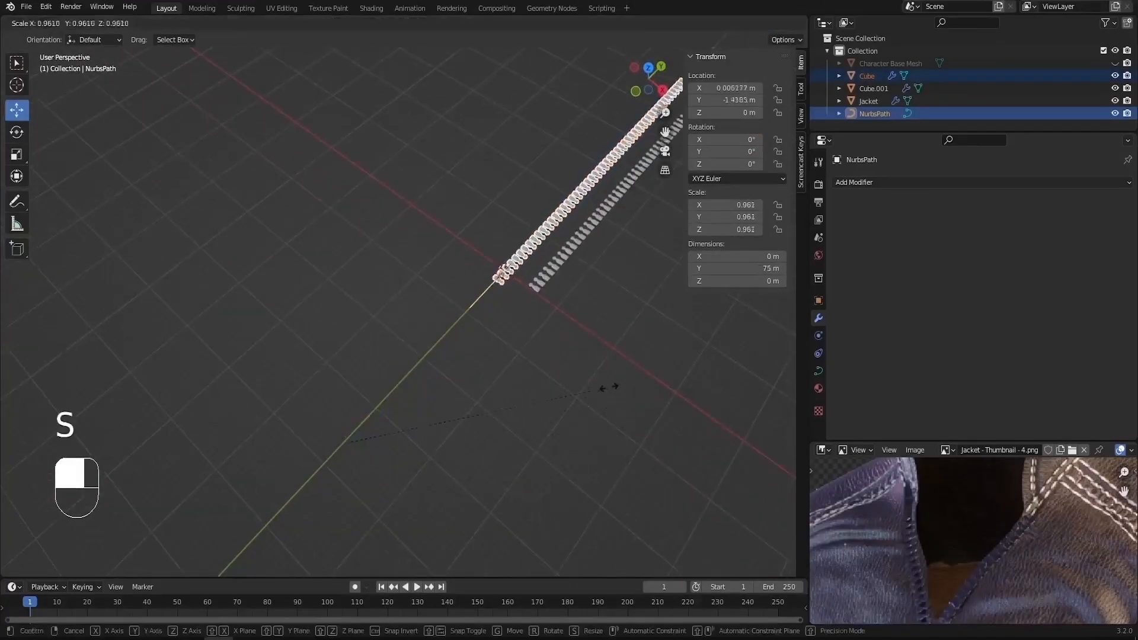
{"action": "left_click", "coordinate": [373, 438]}
{"action": "left_click_drag", "start_coordinate": [369, 415], "coordinate": [521, 289]}
{"action": "key", "text": "KP_Decimal"}
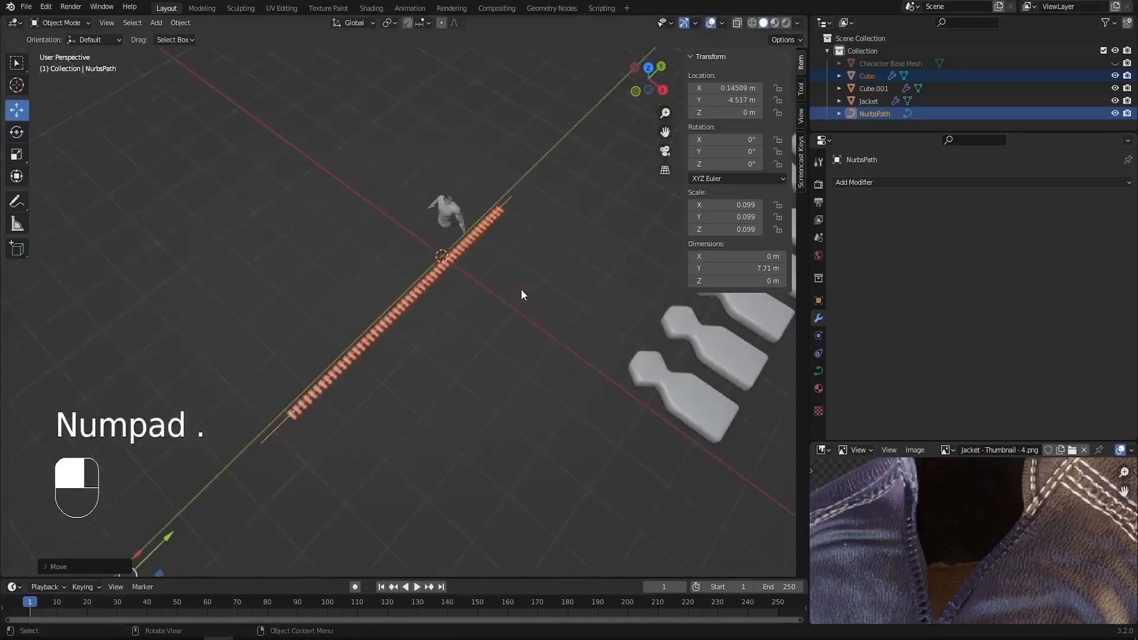
Step: In front view, rotate the tooth row and its path 90° about the global X axis so they stand upright
{"action": "key", "text": "KP_1"}
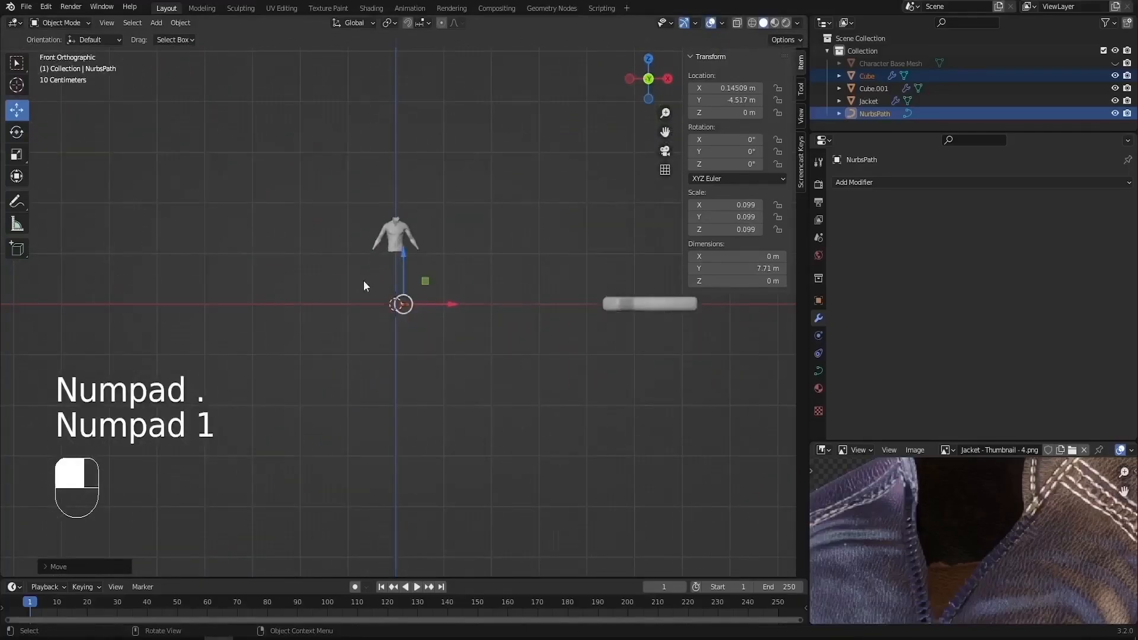
{"action": "scroll", "coordinate": [364, 282], "scroll_direction": "up", "scroll_amount": 4}
{"action": "key", "text": "r"}
{"action": "key", "text": "x"}
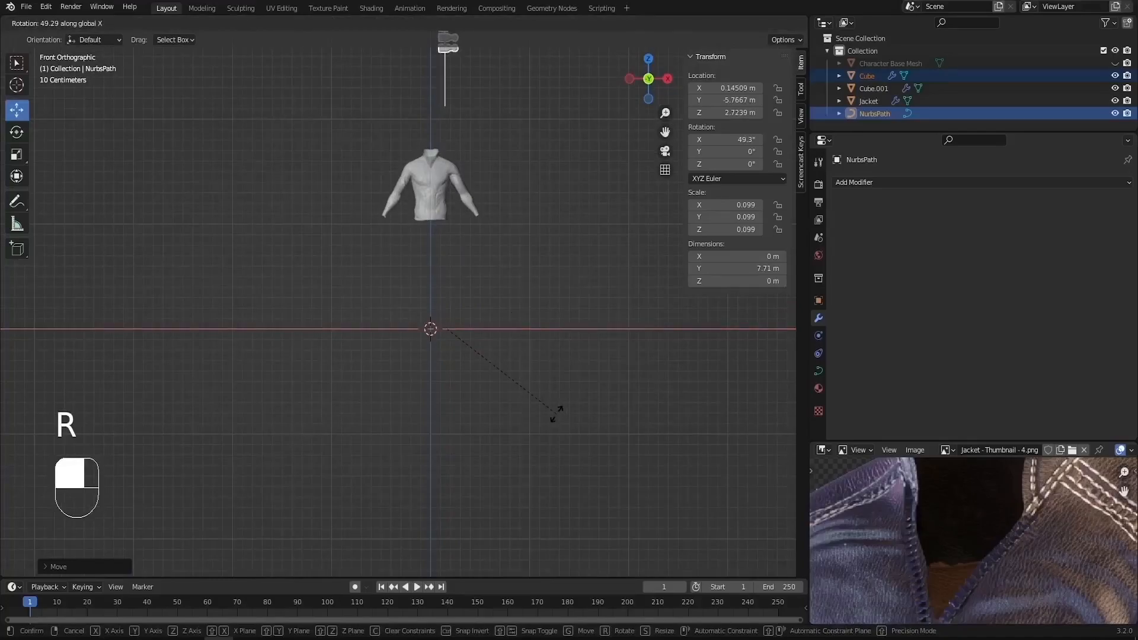
{"action": "type", "text": "90"}
{"action": "key", "text": "Return"}
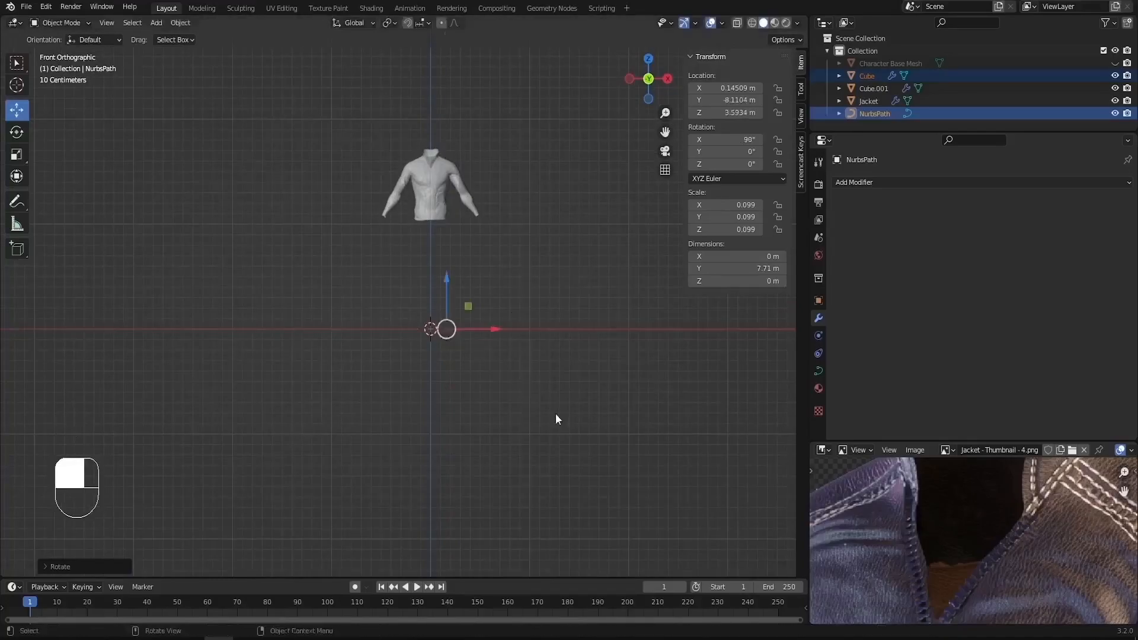
Step: Lower the upright row and path below the jacket and scale them to about 0.010
{"action": "scroll", "coordinate": [556, 419], "scroll_direction": "down", "scroll_amount": 6}
{"action": "key", "text": "g"}
{"action": "key", "text": "z"}
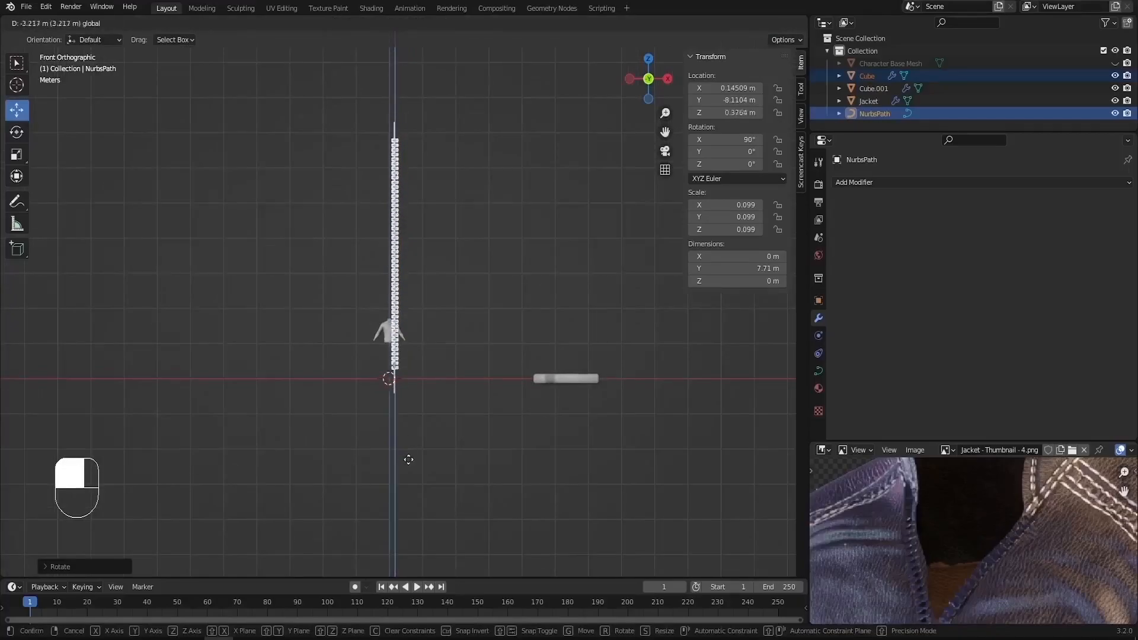
{"action": "key", "text": "s"}
{"action": "left_click", "coordinate": [407, 468]}
{"action": "scroll", "coordinate": [390, 348], "scroll_direction": "up", "scroll_amount": 4}
{"action": "left_click_drag", "start_coordinate": [403, 466], "coordinate": [407, 420]}
{"action": "scroll", "coordinate": [393, 416], "scroll_direction": "up", "scroll_amount": 4}
{"action": "key", "text": "s"}
{"action": "left_click", "coordinate": [458, 476]}
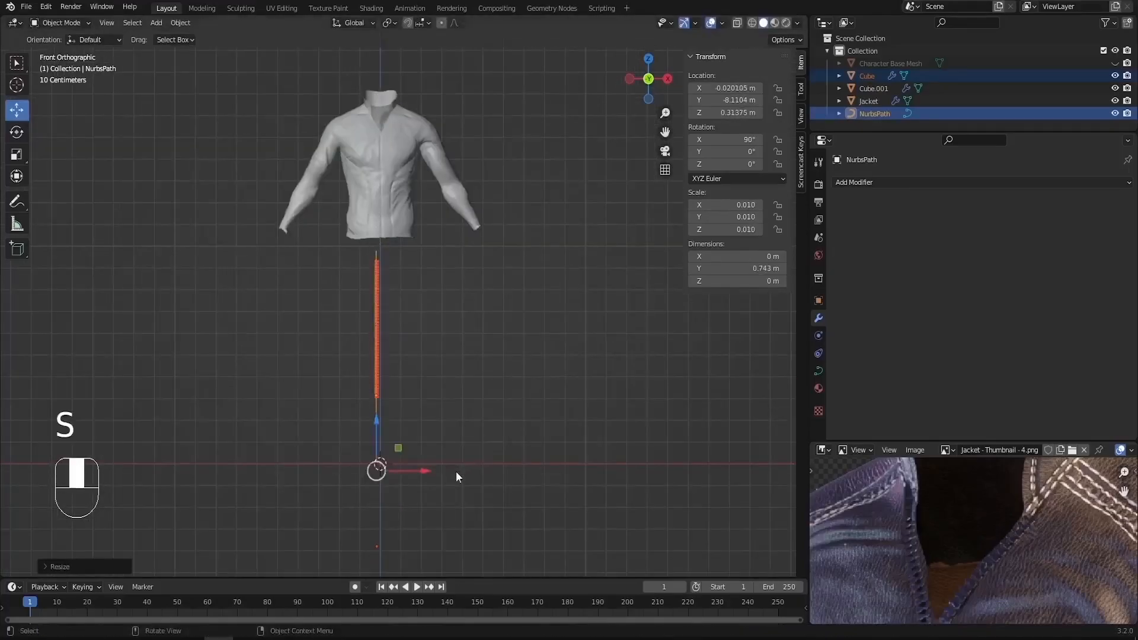
Step: Raise the row and path over the jacket front, placing the path at about Z 1.05 m
{"action": "left_click_drag", "start_coordinate": [377, 422], "coordinate": [376, 249]}
{"action": "scroll", "coordinate": [376, 249], "scroll_direction": "up", "scroll_amount": 4}
{"action": "left_click_drag", "start_coordinate": [380, 412], "coordinate": [379, 405]}
{"action": "middle_click_drag", "start_coordinate": [390, 240], "coordinate": [384, 413], "text": "shift"}
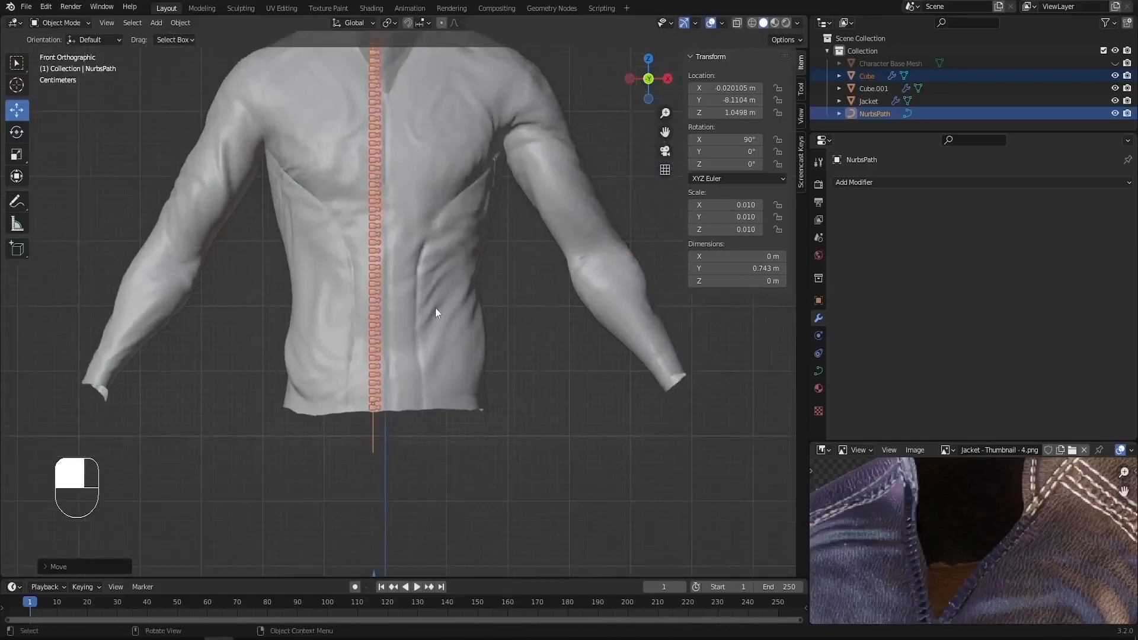
Step: Scale the row and path to about 0.005 and align their lower end with the jacket hem
{"action": "scroll", "coordinate": [386, 382], "scroll_direction": "down", "scroll_amount": 4}
{"action": "key", "text": "s"}
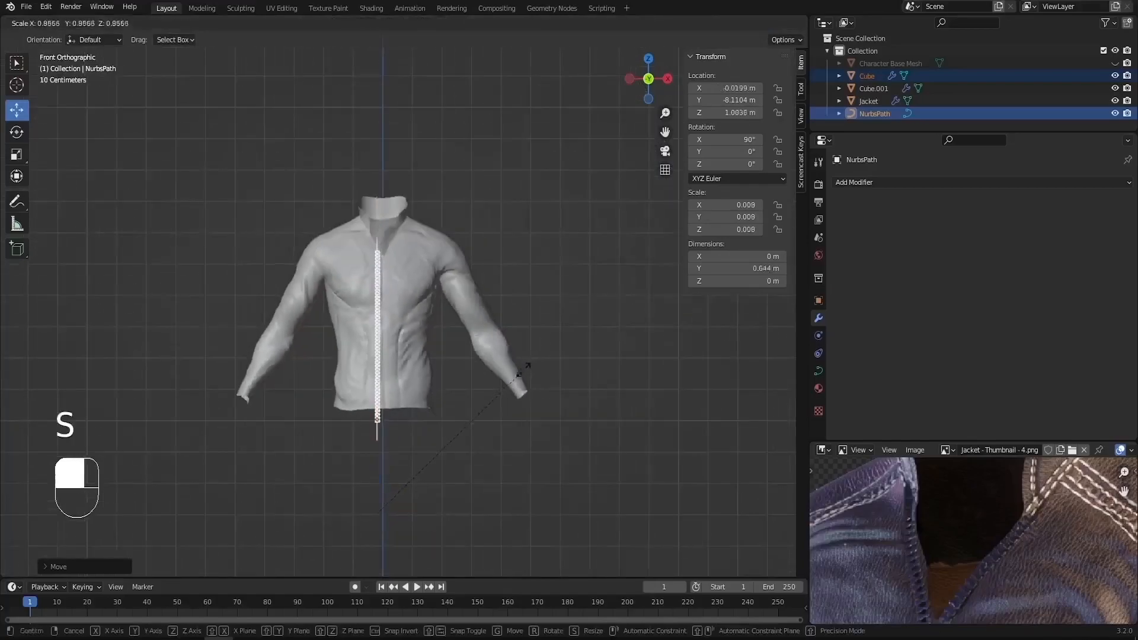
{"action": "left_click", "coordinate": [478, 442]}
{"action": "left_click_drag", "start_coordinate": [379, 466], "coordinate": [382, 413]}
{"action": "scroll", "coordinate": [381, 413], "scroll_direction": "up", "scroll_amount": 5}
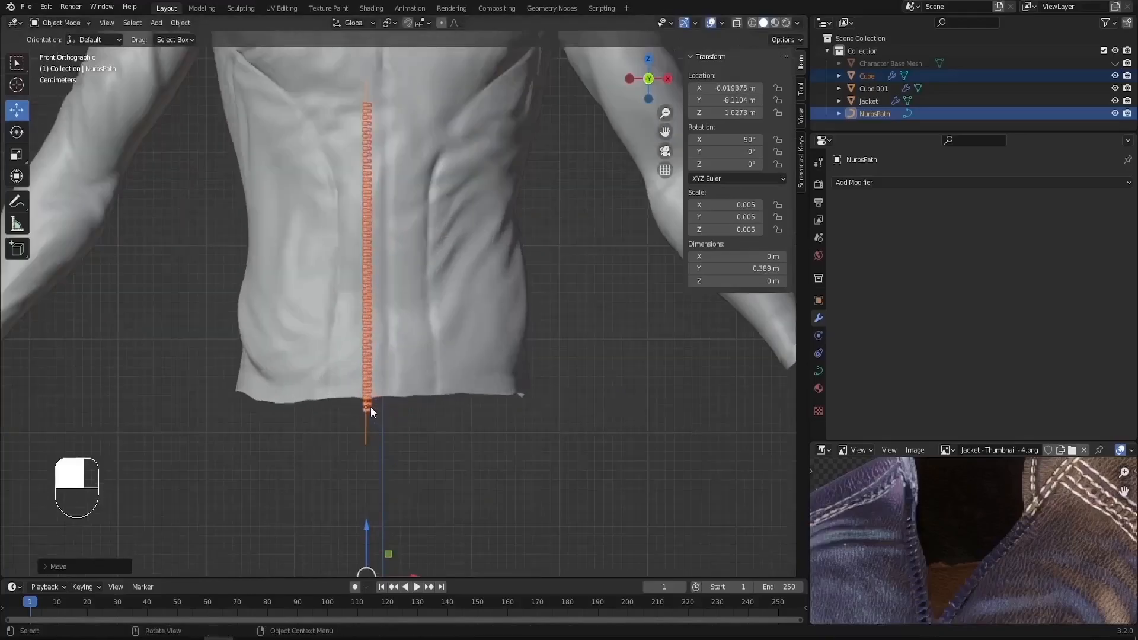
Step: Set the Array modifier count of the tooth row to 110
{"action": "left_click", "coordinate": [371, 406]}
{"action": "scroll", "coordinate": [369, 408], "scroll_direction": "up", "scroll_amount": 5}
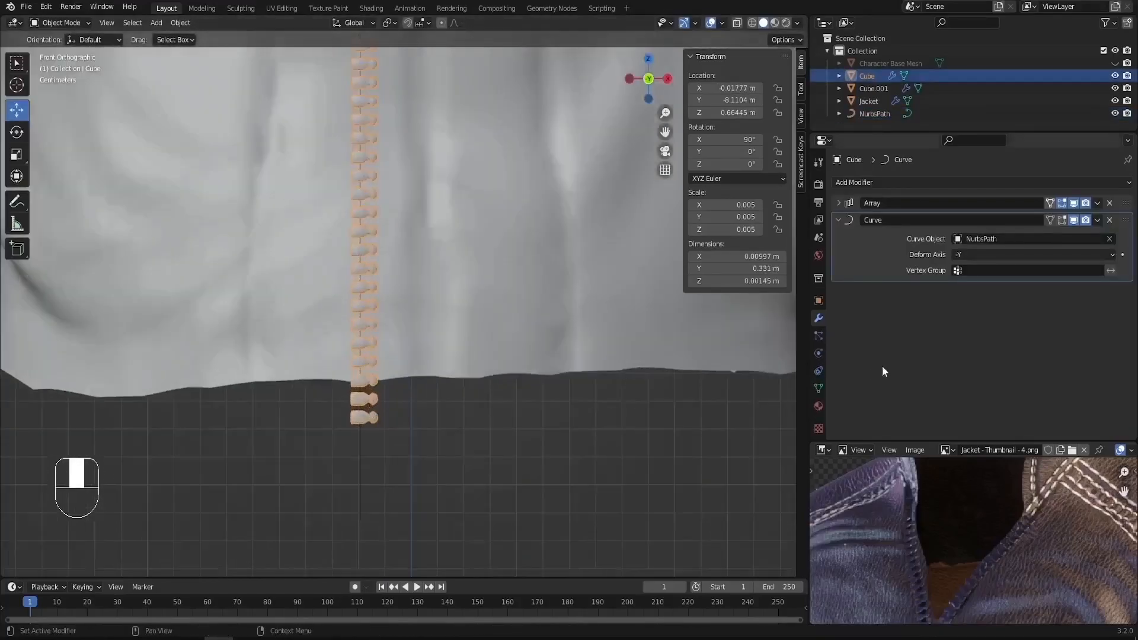
{"action": "left_click", "coordinate": [838, 203]}
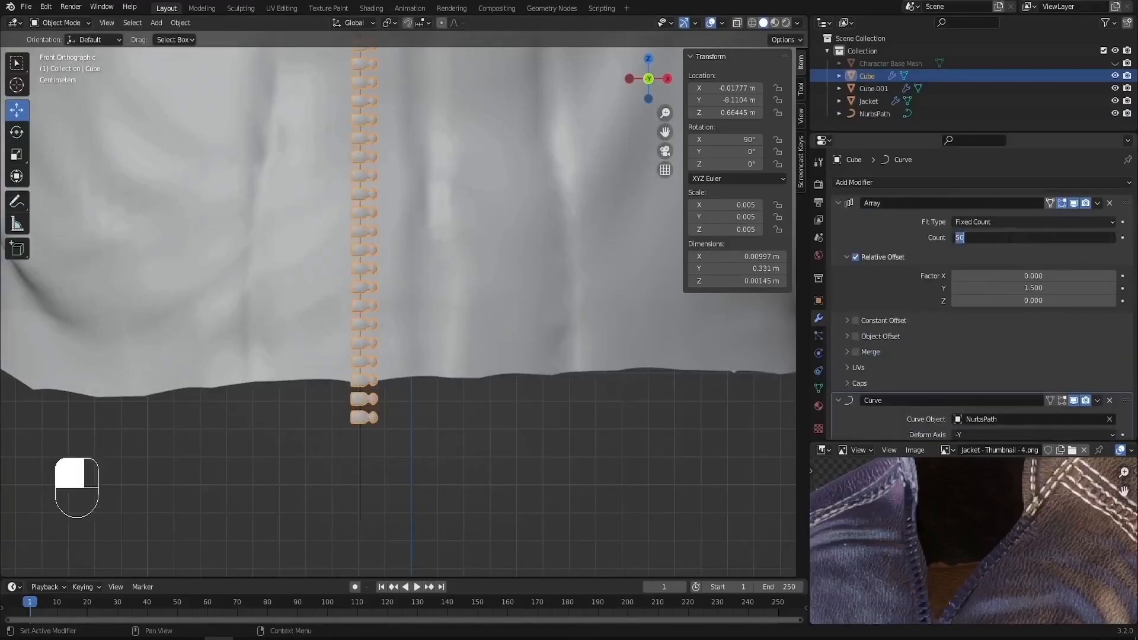
{"action": "type", "text": "110"}
{"action": "key", "text": "Return"}
{"action": "scroll", "coordinate": [418, 383], "scroll_direction": "down", "scroll_amount": 8}
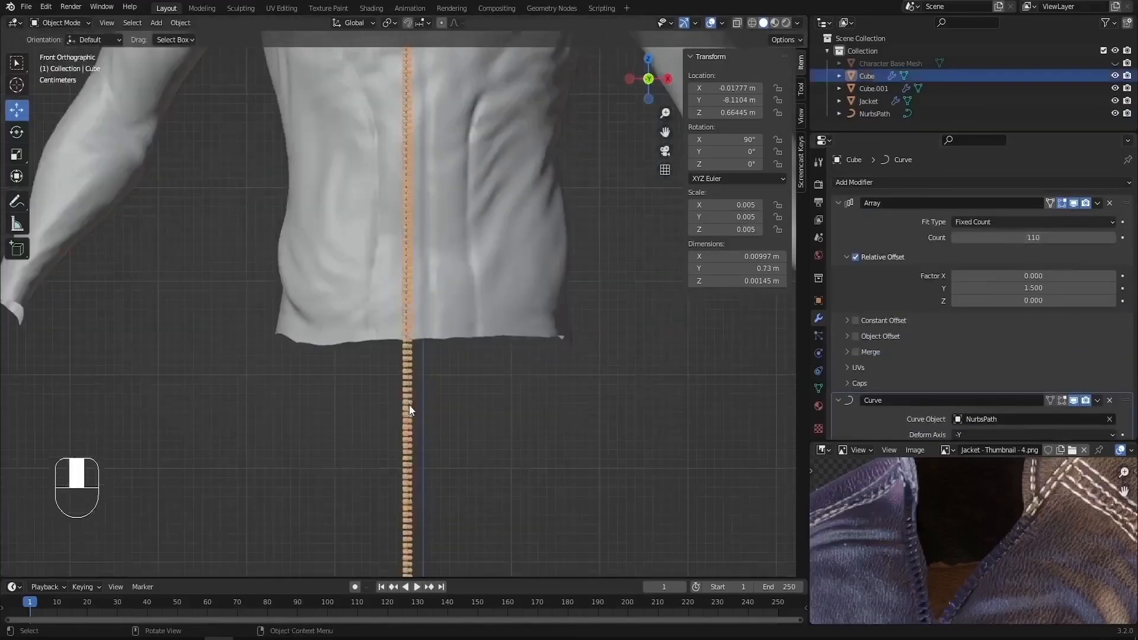
Step: Move the lengthened row and its path up over the jacket and scale them to about 0.004
{"action": "scroll", "coordinate": [419, 425], "scroll_direction": "down", "scroll_amount": 2}
{"action": "left_click_drag", "start_coordinate": [431, 453], "coordinate": [429, 278]}
{"action": "scroll", "coordinate": [429, 277], "scroll_direction": "up", "scroll_amount": 4}
{"action": "key", "text": "s"}
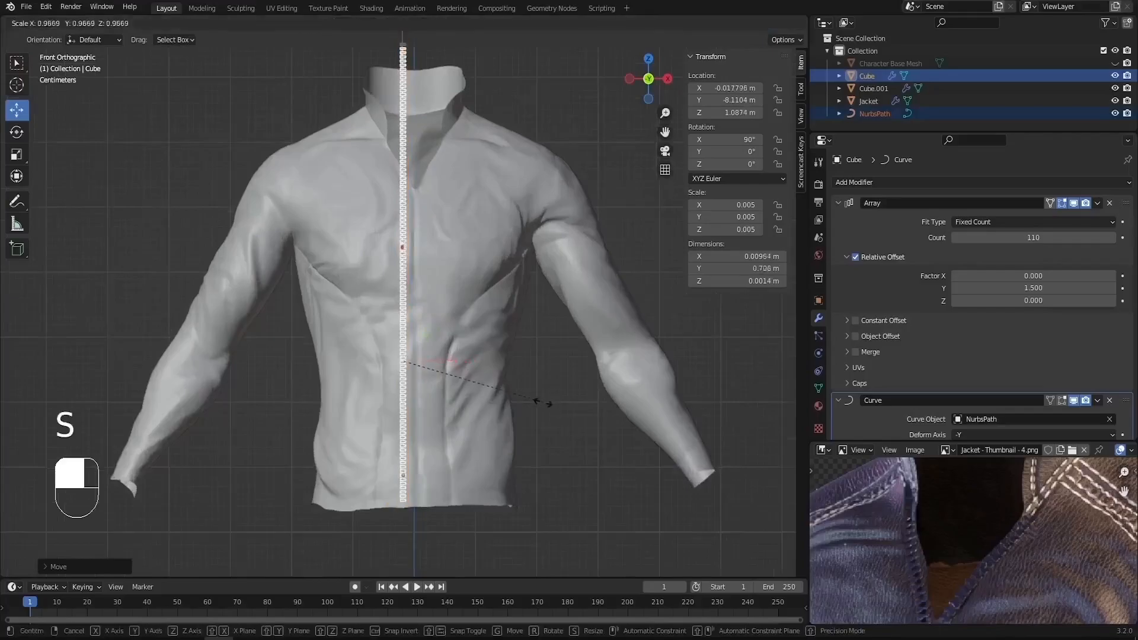
{"action": "left_click", "coordinate": [533, 399]}
Step: Position the row and path just in front of the jacket's centre, with the row at about Y -0.11 m, Z 1.07 m
{"action": "left_click_drag", "start_coordinate": [402, 308], "coordinate": [403, 328]}
{"action": "left_click_drag", "start_coordinate": [451, 380], "coordinate": [458, 378]}
{"action": "middle_click_drag", "start_coordinate": [458, 378], "coordinate": [495, 378]}
{"action": "key", "text": "KP_Decimal"}
{"action": "left_click_drag", "start_coordinate": [441, 385], "coordinate": [486, 395]}
{"action": "middle_click_drag", "start_coordinate": [486, 394], "coordinate": [521, 379]}
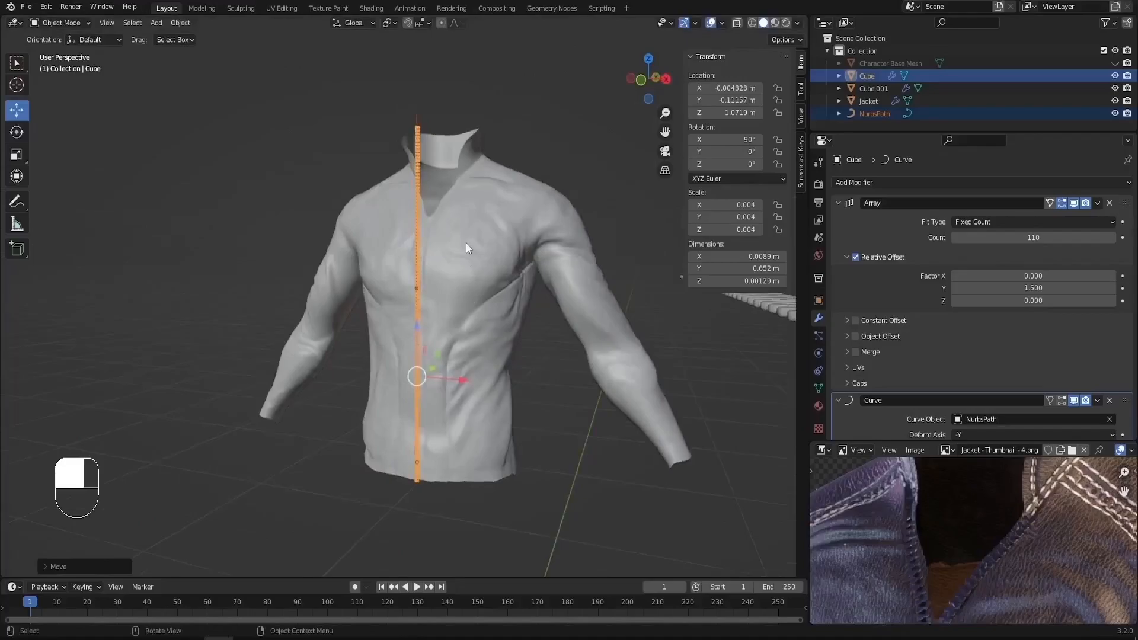
Step: Raise the viewport level of the jacket's Multires modifier to 3
{"action": "left_click", "coordinate": [475, 267]}
{"action": "scroll", "coordinate": [479, 287], "scroll_direction": "up", "scroll_amount": 5}
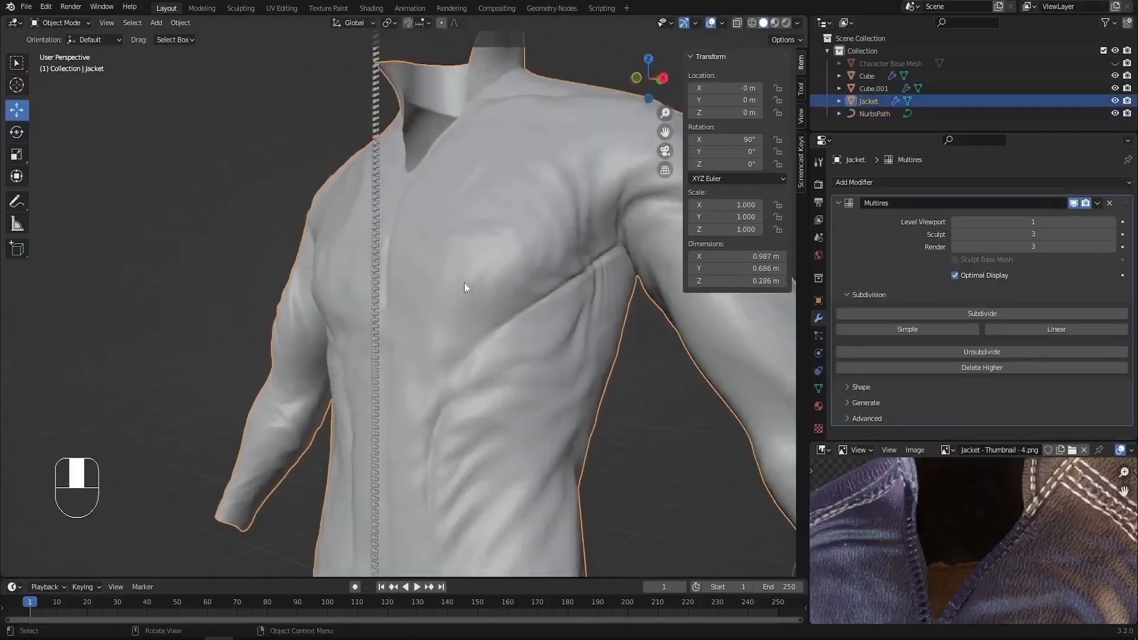
{"action": "scroll", "coordinate": [465, 283], "scroll_direction": "down", "scroll_amount": 5}
{"action": "middle_click_drag", "start_coordinate": [481, 312], "coordinate": [491, 333]}
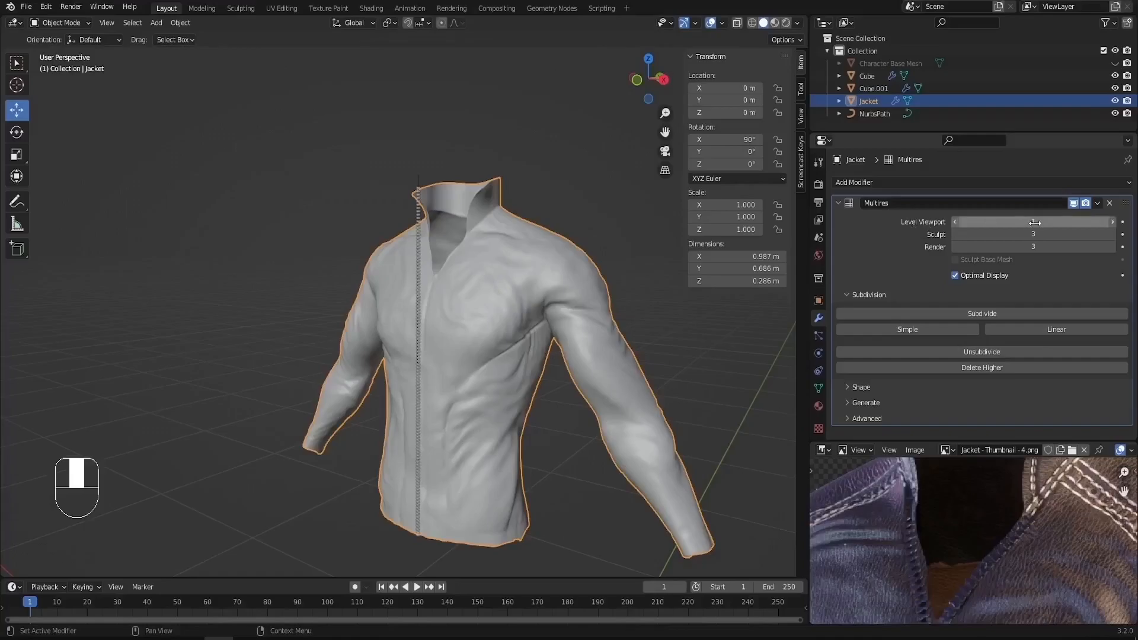
{"action": "left_click", "coordinate": [1113, 223]}
{"action": "left_click", "coordinate": [1112, 223]}
Step: Open the path in Edit Mode, enlarge it through all its control points, and move them so it spans the jacket front from collar to hem
{"action": "middle_click_drag", "start_coordinate": [389, 363], "coordinate": [378, 389]}
{"action": "left_click", "coordinate": [422, 159]}
{"action": "middle_click_drag", "start_coordinate": [467, 153], "coordinate": [442, 144]}
{"action": "scroll", "coordinate": [442, 145], "scroll_direction": "down", "scroll_amount": 2}
{"action": "left_click", "coordinate": [437, 171]}
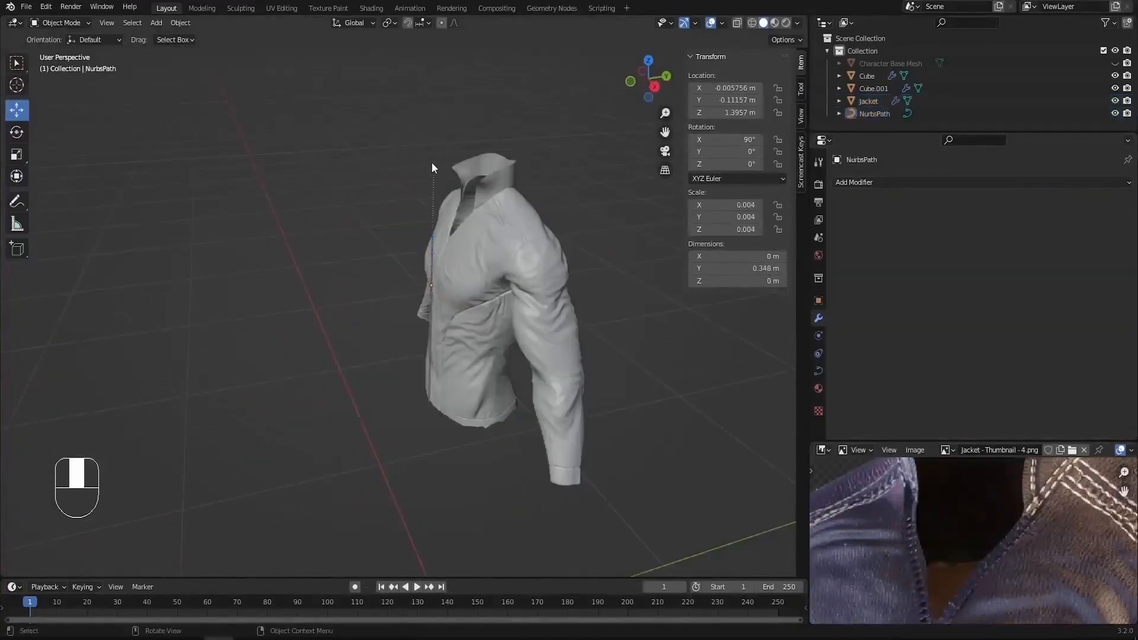
{"action": "left_click", "coordinate": [432, 166]}
{"action": "key", "text": "Tab"}
{"action": "scroll", "coordinate": [443, 336], "scroll_direction": "up", "scroll_amount": 4}
{"action": "middle_click_drag", "start_coordinate": [431, 344], "coordinate": [447, 314]}
{"action": "key", "text": "a"}
{"action": "left_click_drag", "start_coordinate": [438, 161], "coordinate": [402, 308]}
{"action": "right_click", "coordinate": [416, 158]}
{"action": "scroll", "coordinate": [406, 175], "scroll_direction": "down", "scroll_amount": 3}
{"action": "key", "text": "s"}
{"action": "left_click", "coordinate": [487, 410]}
{"action": "left_click_drag", "start_coordinate": [405, 258], "coordinate": [406, 202]}
{"action": "middle_click_drag", "start_coordinate": [406, 202], "coordinate": [435, 252]}
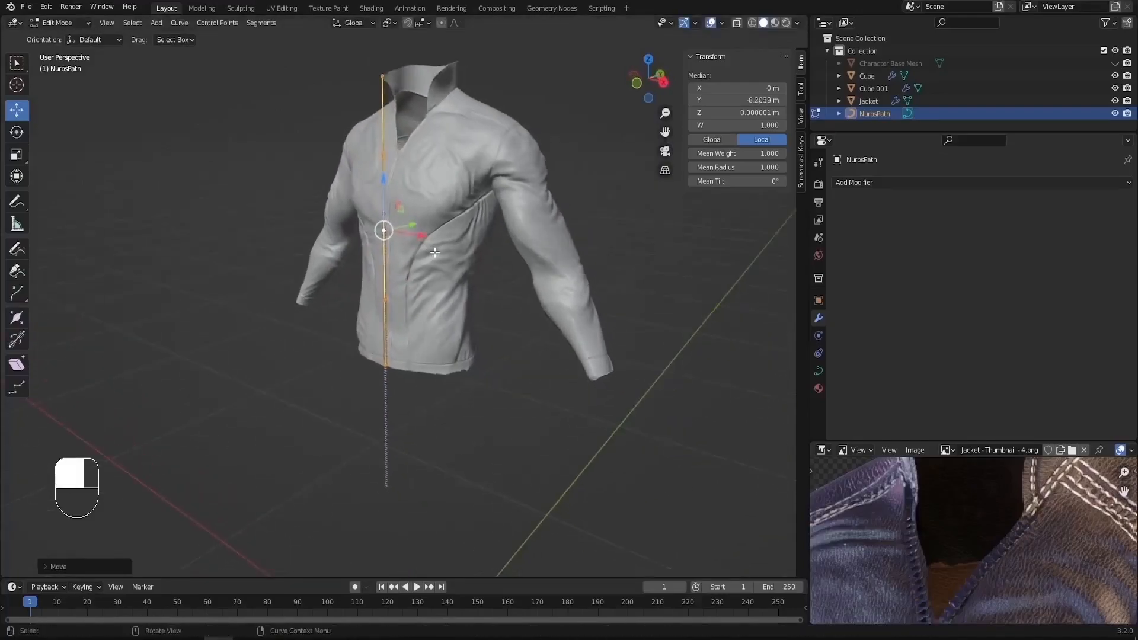
Step: In front view, move the path's top control point to about X -9.6 m, Y 45.5 m so it bends along the open collar
{"action": "key", "text": "KP_1"}
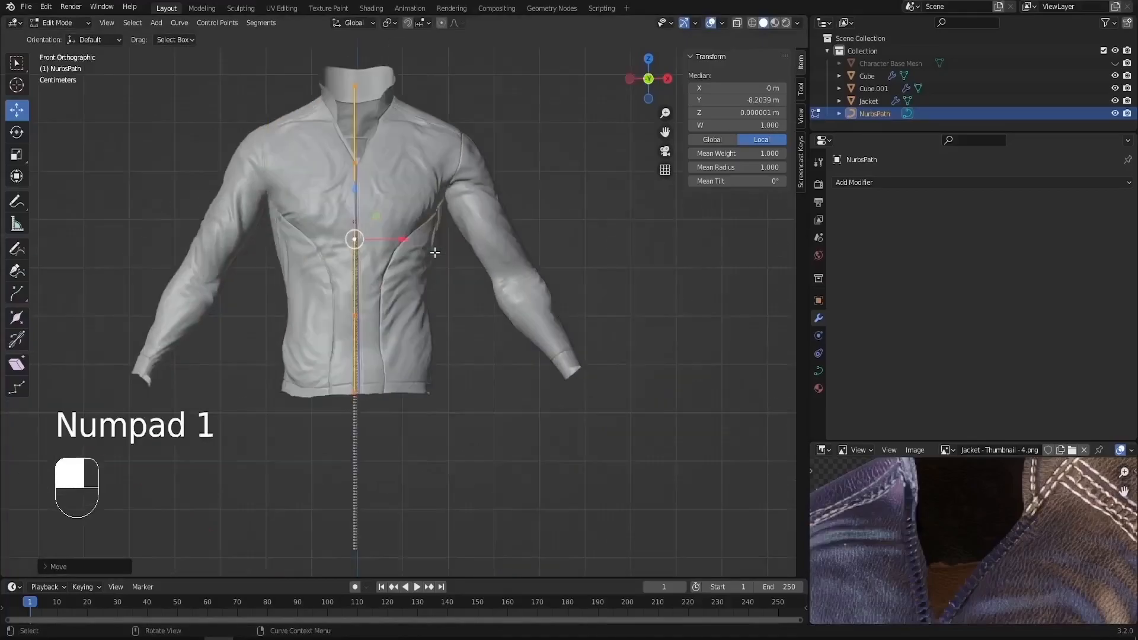
{"action": "middle_click_drag", "start_coordinate": [435, 252], "coordinate": [483, 403], "text": "shift"}
{"action": "scroll", "coordinate": [482, 403], "scroll_direction": "up", "scroll_amount": 4}
{"action": "left_click", "coordinate": [406, 171]}
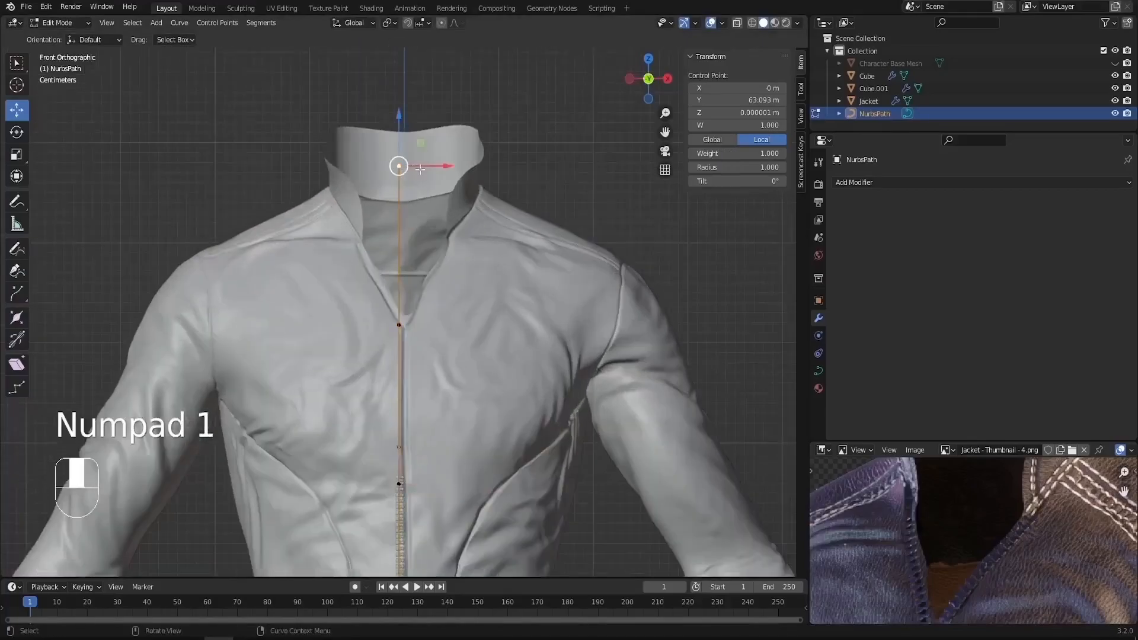
{"action": "left_click_drag", "start_coordinate": [444, 169], "coordinate": [326, 168]}
{"action": "left_click_drag", "start_coordinate": [326, 125], "coordinate": [403, 252]}
{"action": "scroll", "coordinate": [421, 164], "scroll_direction": "down", "scroll_amount": 4}
{"action": "scroll", "coordinate": [478, 412], "scroll_direction": "up", "scroll_amount": 3}
{"action": "scroll", "coordinate": [448, 355], "scroll_direction": "down", "scroll_amount": 3}
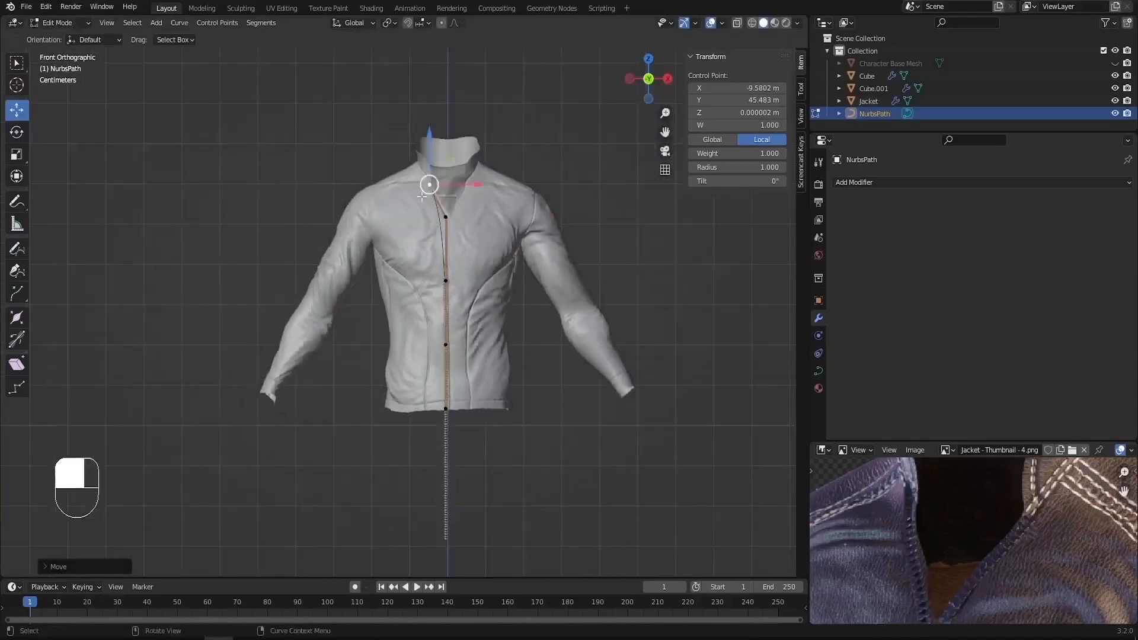
Step: Leave Edit Mode and slide the tooth row along the path by moving it on Z to about 0.747 m
{"action": "key", "text": "Tab"}
{"action": "left_click", "coordinate": [450, 470]}
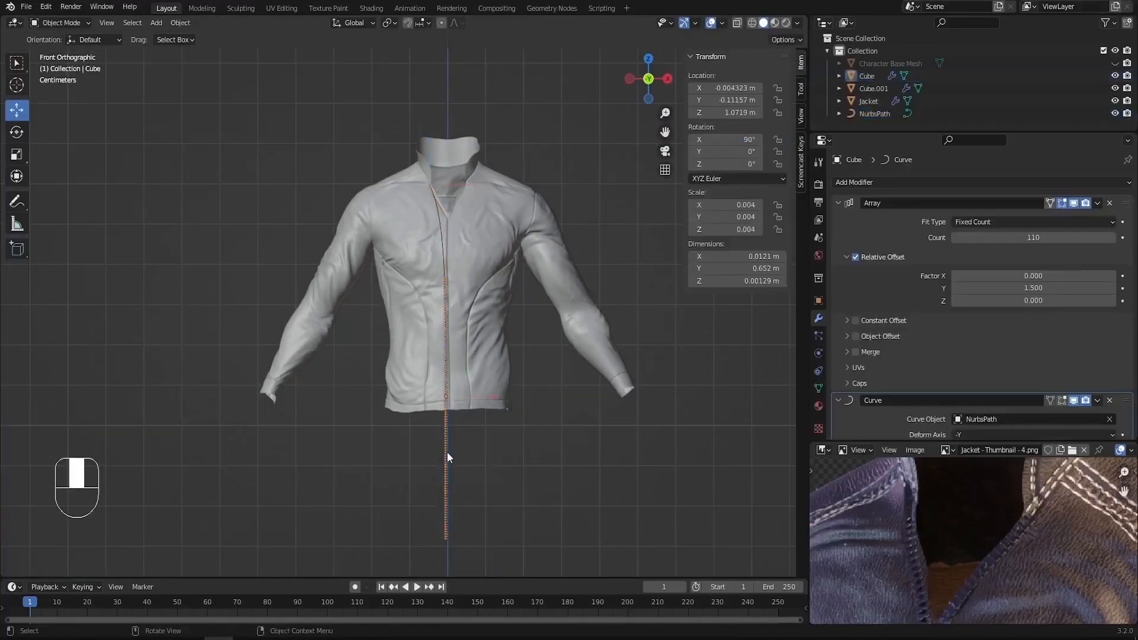
{"action": "left_click", "coordinate": [448, 456]}
{"action": "key", "text": "g"}
{"action": "key", "text": "z"}
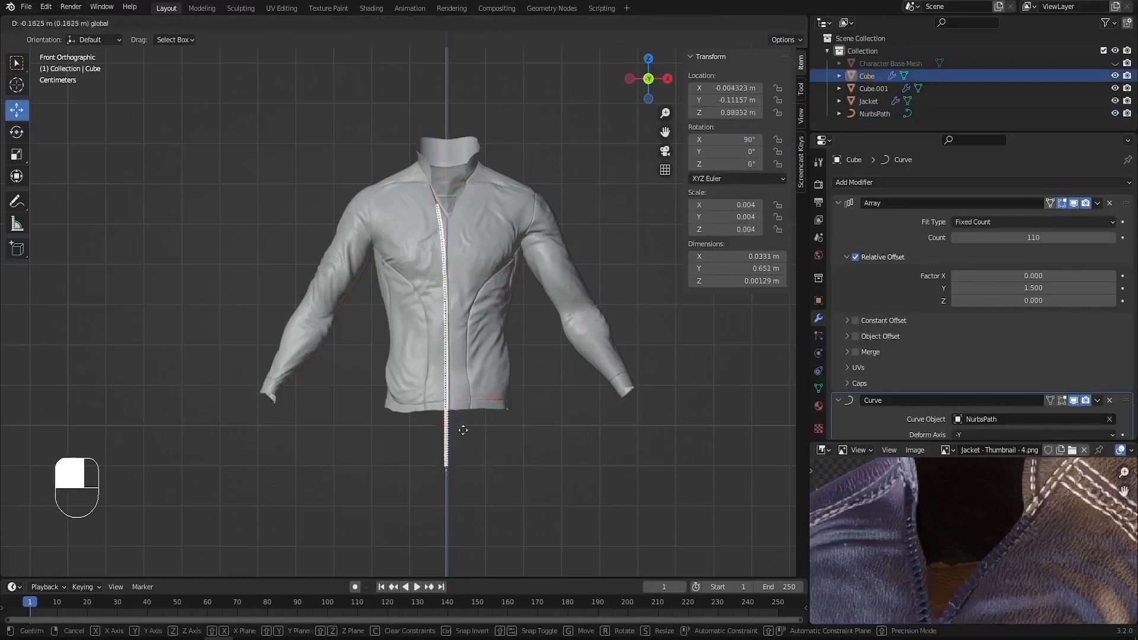
{"action": "left_click", "coordinate": [467, 482]}
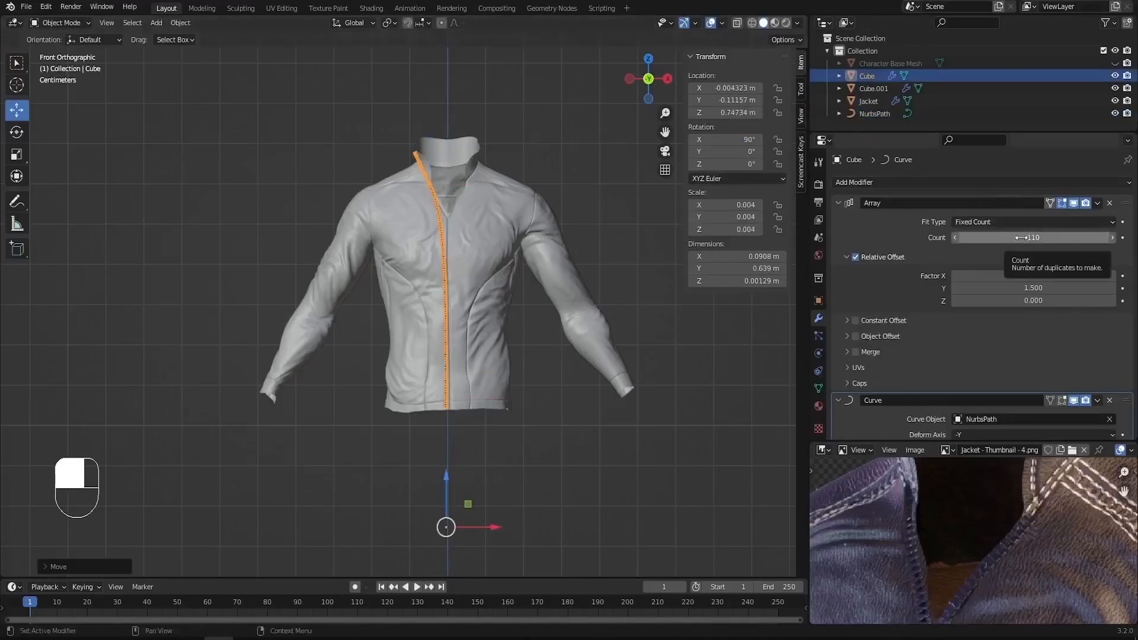
Step: Set the tooth row's Array count to 100
{"action": "scroll", "coordinate": [428, 167], "scroll_direction": "up", "scroll_amount": 6}
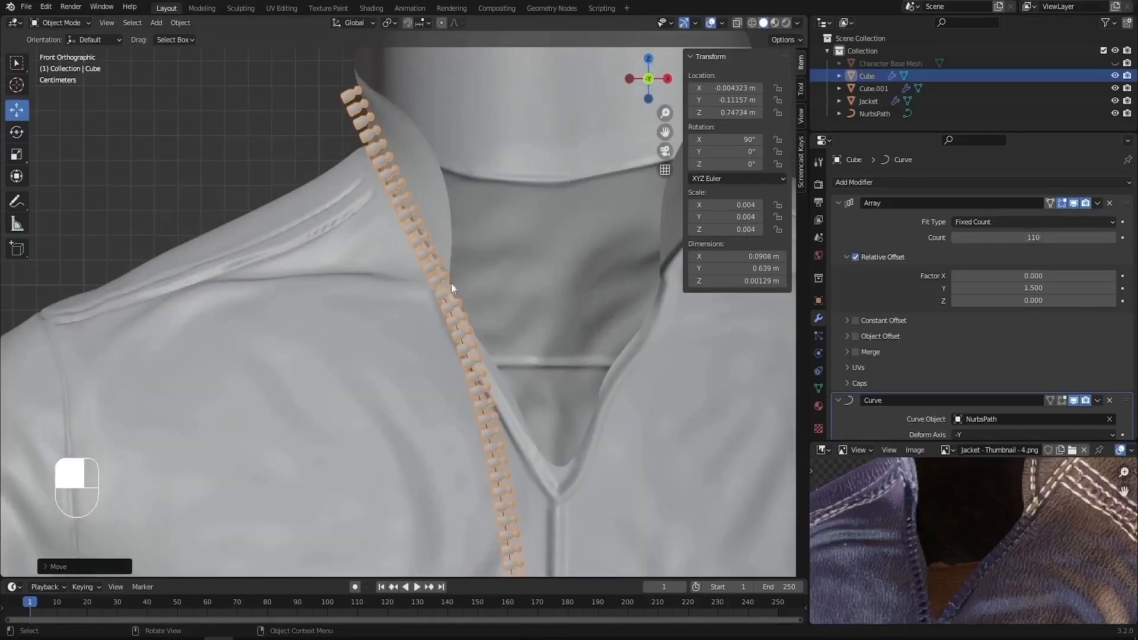
{"action": "double_click", "coordinate": [1008, 237]}
{"action": "type", "text": "1"}
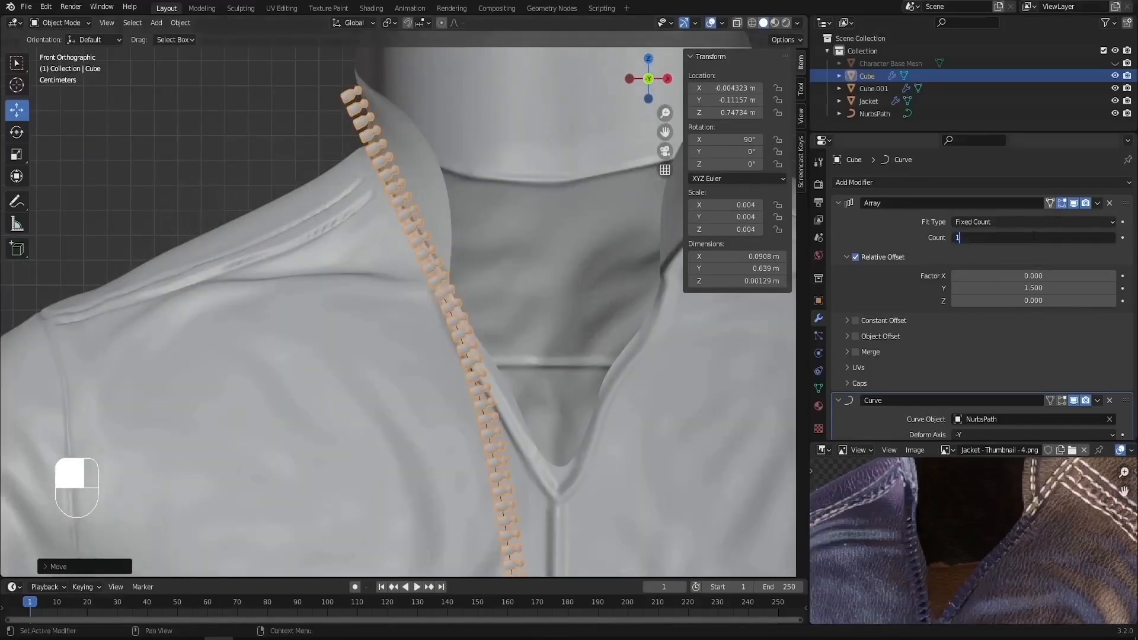
{"action": "type", "text": "0"}
{"action": "key", "text": "Return"}
Step: Slide the shortened tooth row back down the path by moving it on Z to about 0.841 m
{"action": "scroll", "coordinate": [602, 245], "scroll_direction": "down", "scroll_amount": 7}
{"action": "scroll", "coordinate": [553, 351], "scroll_direction": "up", "scroll_amount": 2}
{"action": "scroll", "coordinate": [566, 347], "scroll_direction": "down", "scroll_amount": 3}
{"action": "key", "text": "g"}
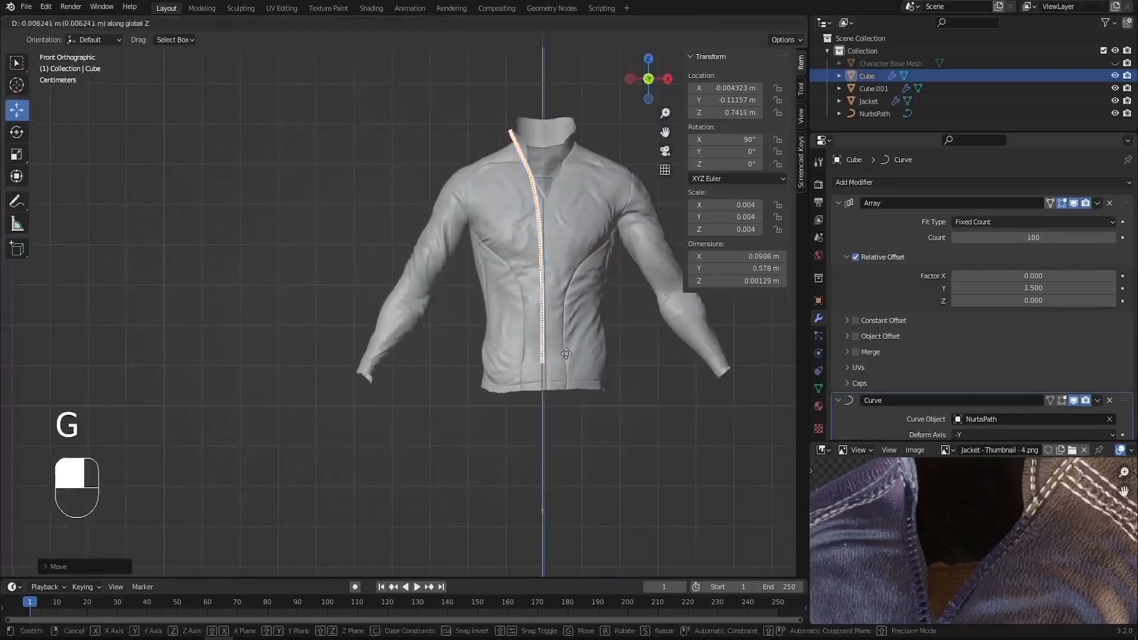
{"action": "left_click", "coordinate": [570, 308]}
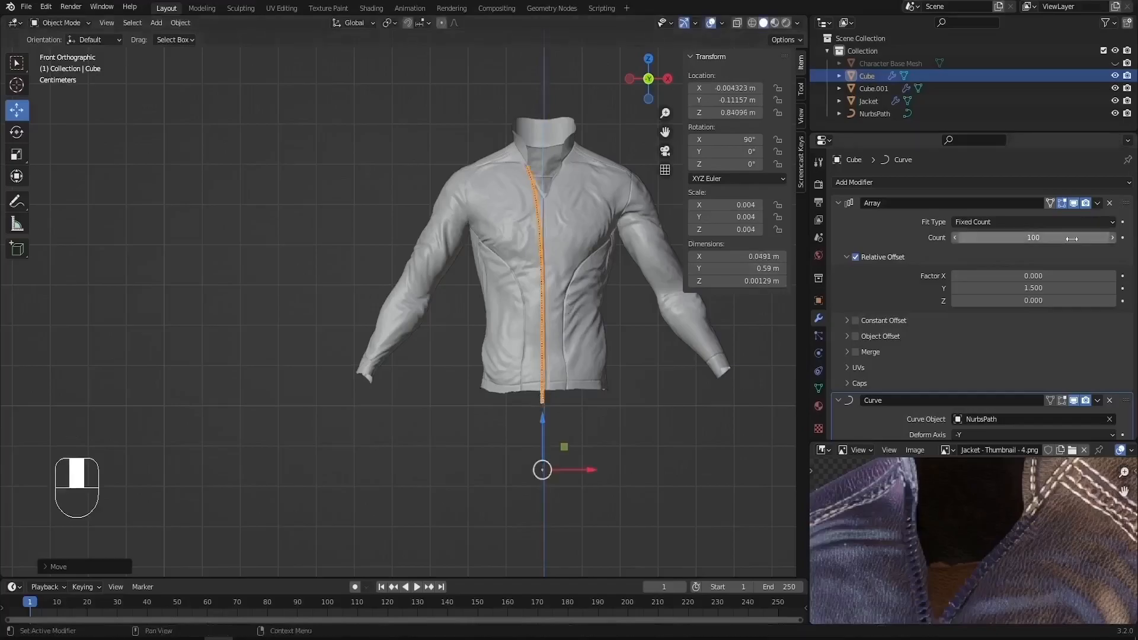
Step: Reduce the Array count to 94 so the teeth end at the jacket hem
{"action": "left_click", "coordinate": [955, 237]}
{"action": "left_click", "coordinate": [954, 237]}
{"action": "left_click", "coordinate": [954, 237]}
{"action": "left_click", "coordinate": [955, 237]}
{"action": "left_click", "coordinate": [954, 237]}
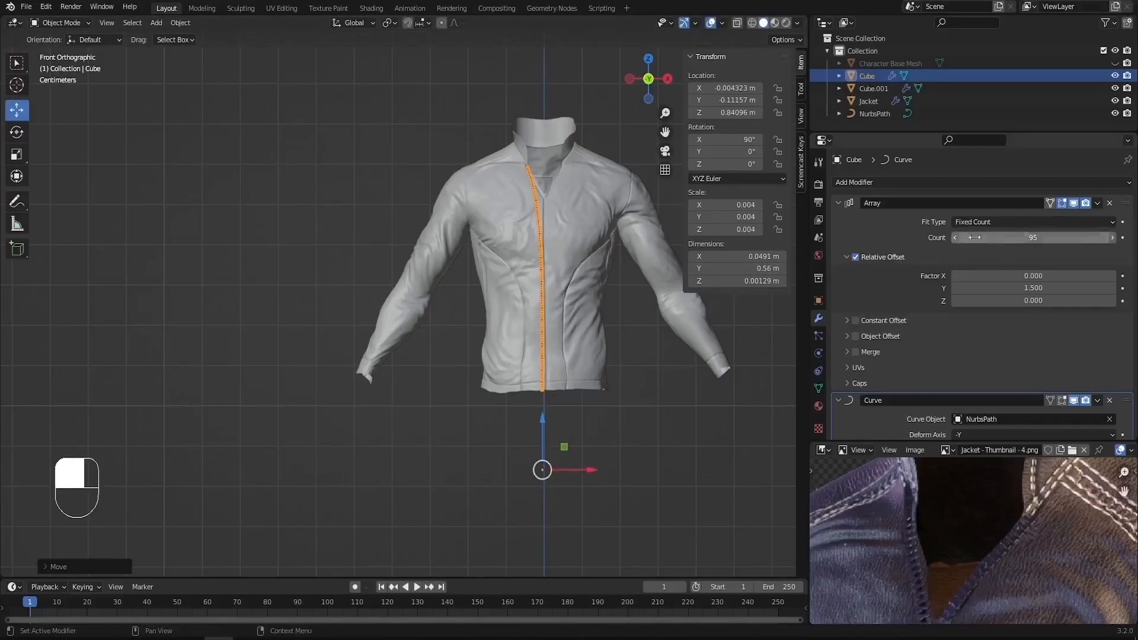
{"action": "scroll", "coordinate": [536, 383], "scroll_direction": "up", "scroll_amount": 6}
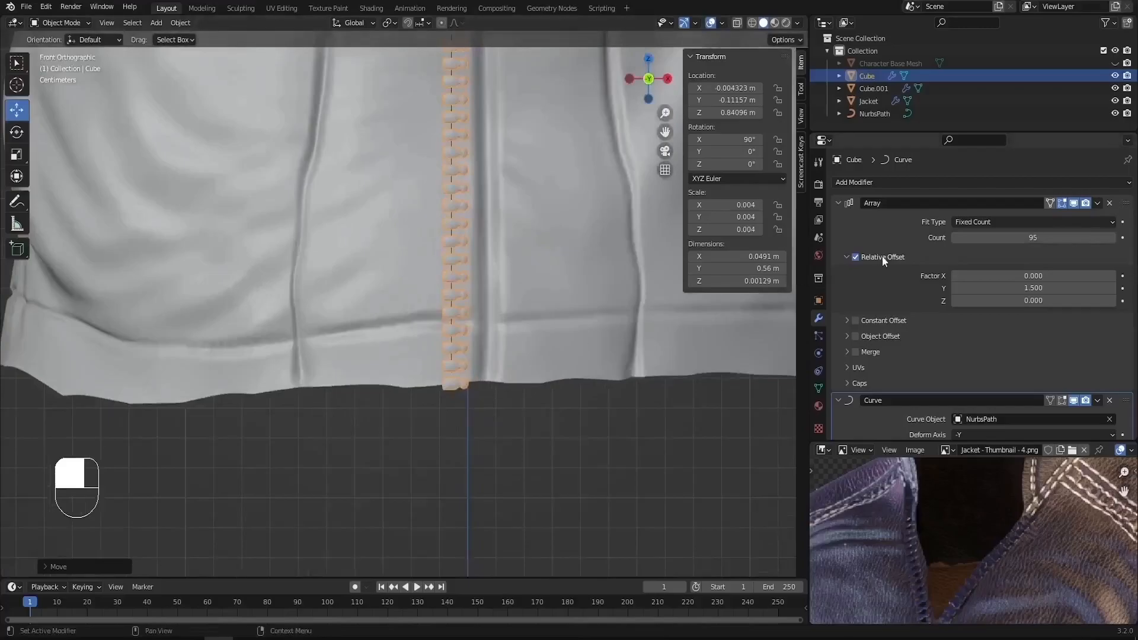
{"action": "left_click", "coordinate": [955, 237]}
{"action": "scroll", "coordinate": [640, 340], "scroll_direction": "down", "scroll_amount": 6}
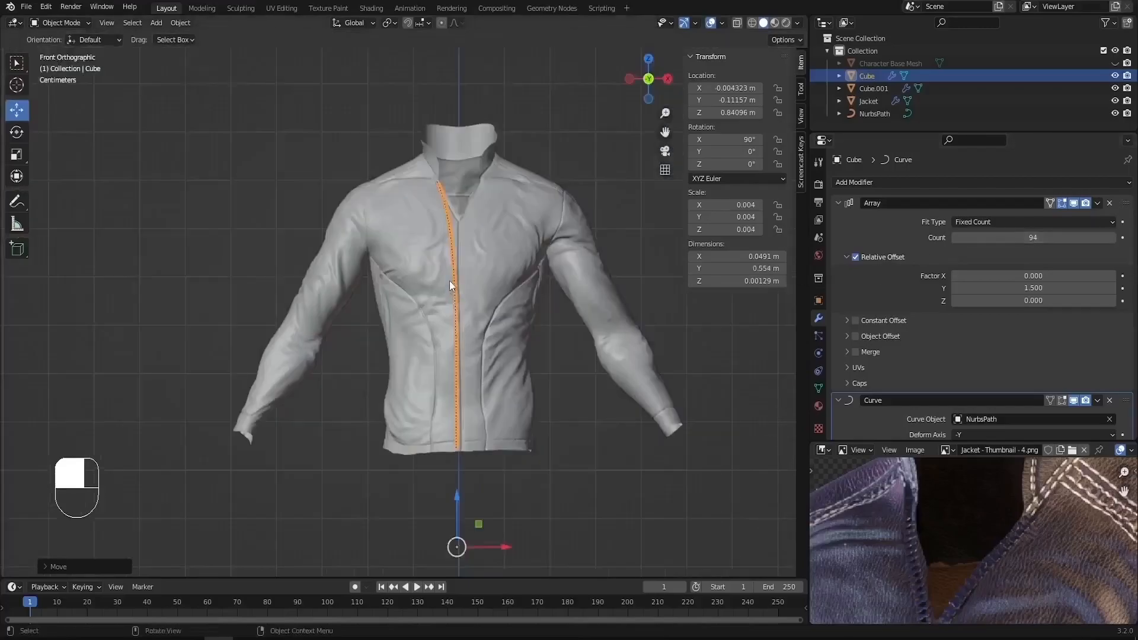
Step: Select all control points of the zipper's path curve in Edit Mode and subdivide its segments three times
{"action": "scroll", "coordinate": [438, 178], "scroll_direction": "up", "scroll_amount": 3}
{"action": "left_click", "coordinate": [439, 187]}
{"action": "mouse_move", "coordinate": [503, 296]}
{"action": "middle_mouse_down"}
{"action": "mouse_move", "coordinate": [439, 310]}
{"action": "mouse_move", "coordinate": [485, 339]}
{"action": "mouse_move", "coordinate": [523, 292]}
{"action": "middle_mouse_up"}
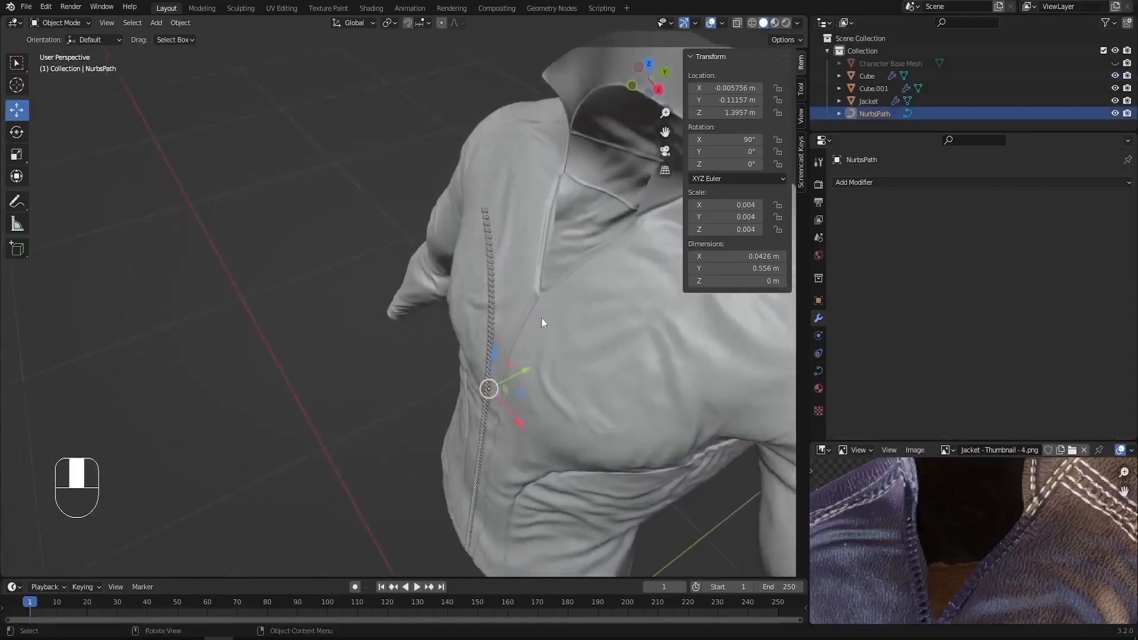
{"action": "key", "text": "Tab"}
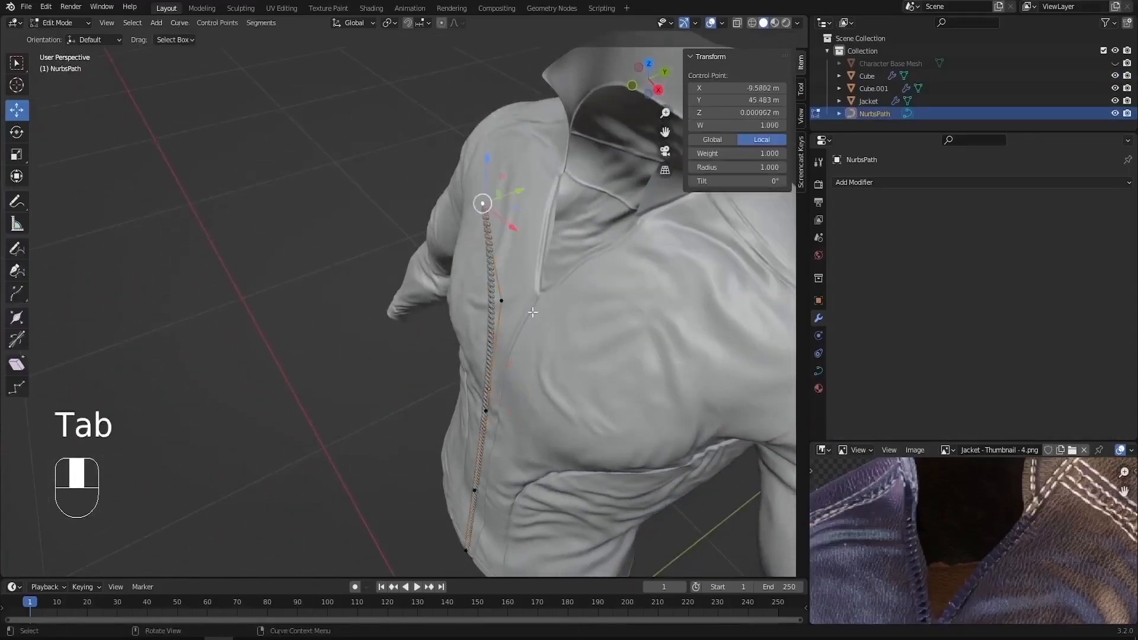
{"action": "key", "text": "a"}
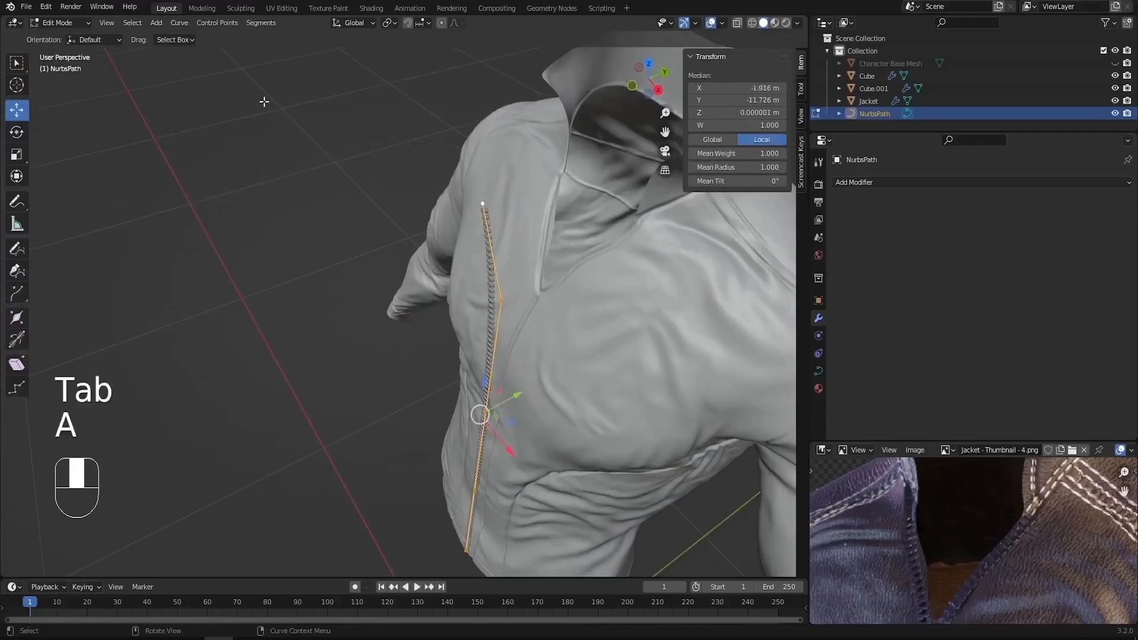
{"action": "left_click", "coordinate": [260, 24]}
{"action": "left_click", "coordinate": [265, 37]}
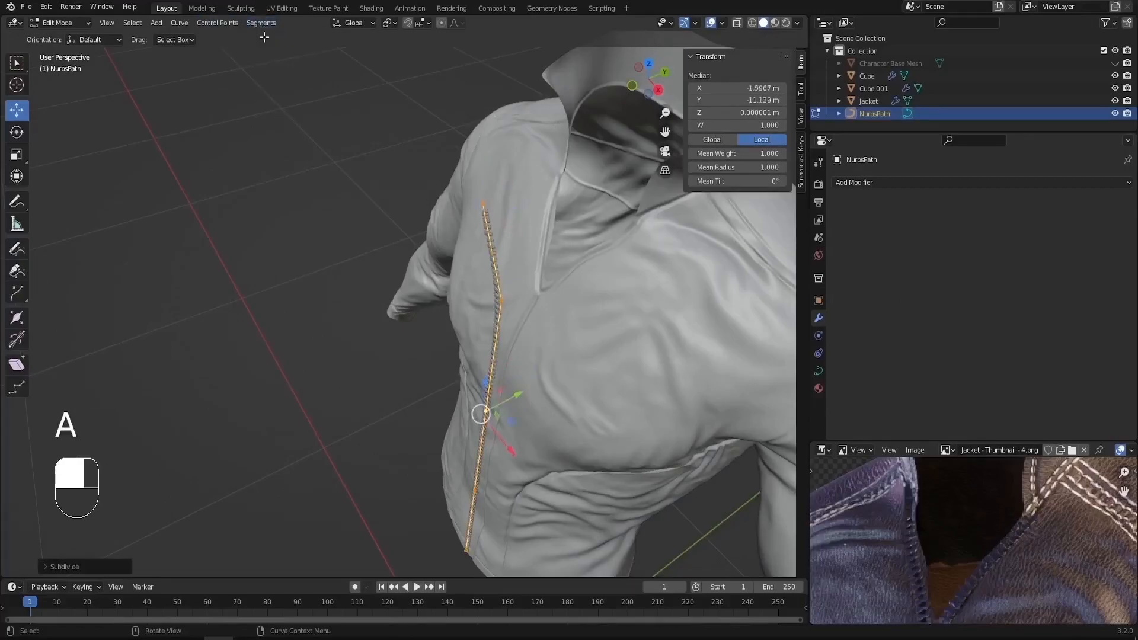
{"action": "middle_click_drag", "start_coordinate": [376, 305], "coordinate": [421, 250]}
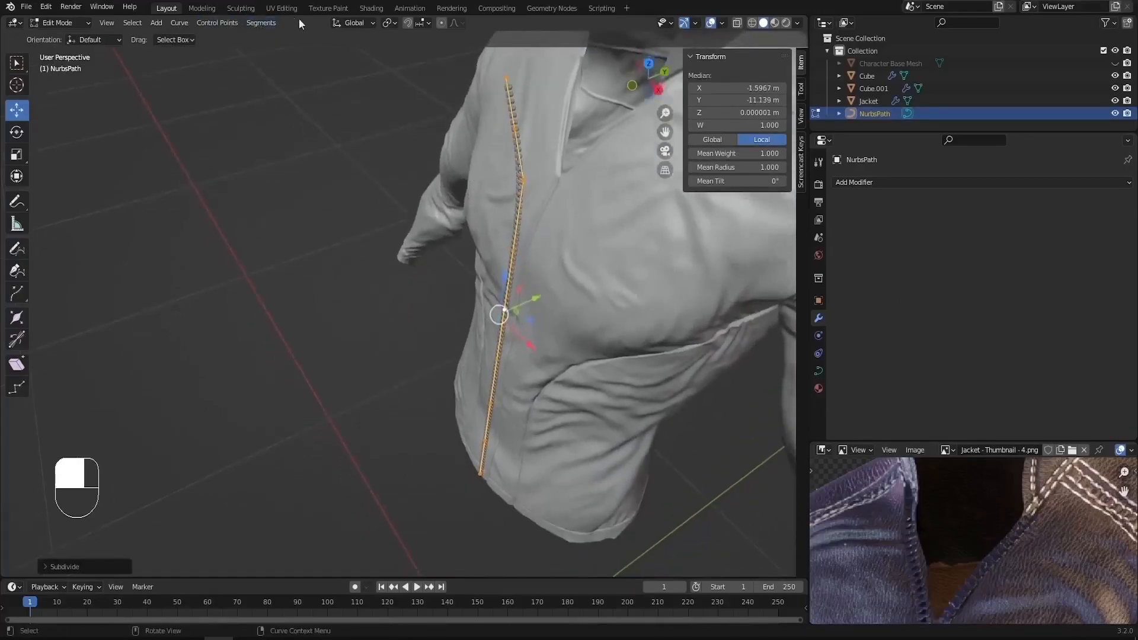
{"action": "left_click", "coordinate": [259, 22]}
{"action": "left_click", "coordinate": [263, 35]}
{"action": "left_click", "coordinate": [261, 23]}
{"action": "left_click", "coordinate": [263, 36]}
Step: Select the lowest control points of the path and move them so the teeth follow the jacket surface above the hem
{"action": "middle_click_drag", "start_coordinate": [369, 219], "coordinate": [445, 289]}
{"action": "scroll", "coordinate": [496, 452], "scroll_direction": "up", "scroll_amount": 3}
{"action": "scroll", "coordinate": [428, 453], "scroll_direction": "up", "scroll_amount": 2}
{"action": "left_click", "coordinate": [433, 460]}
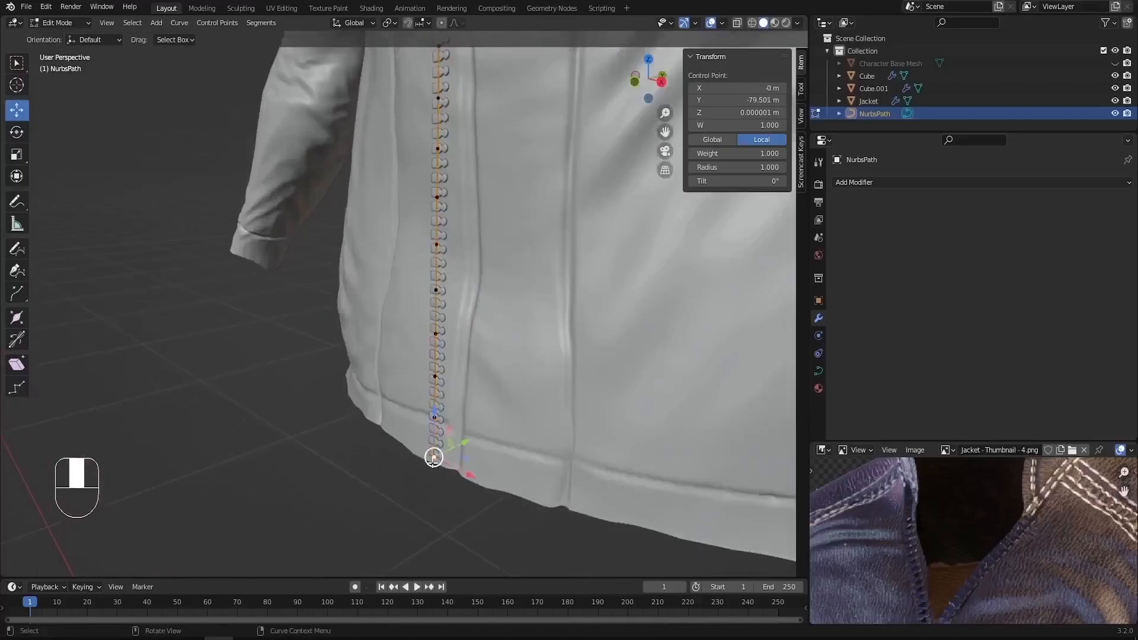
{"action": "left_click", "coordinate": [432, 415], "text": "shift"}
{"action": "left_click", "coordinate": [432, 372], "text": "shift"}
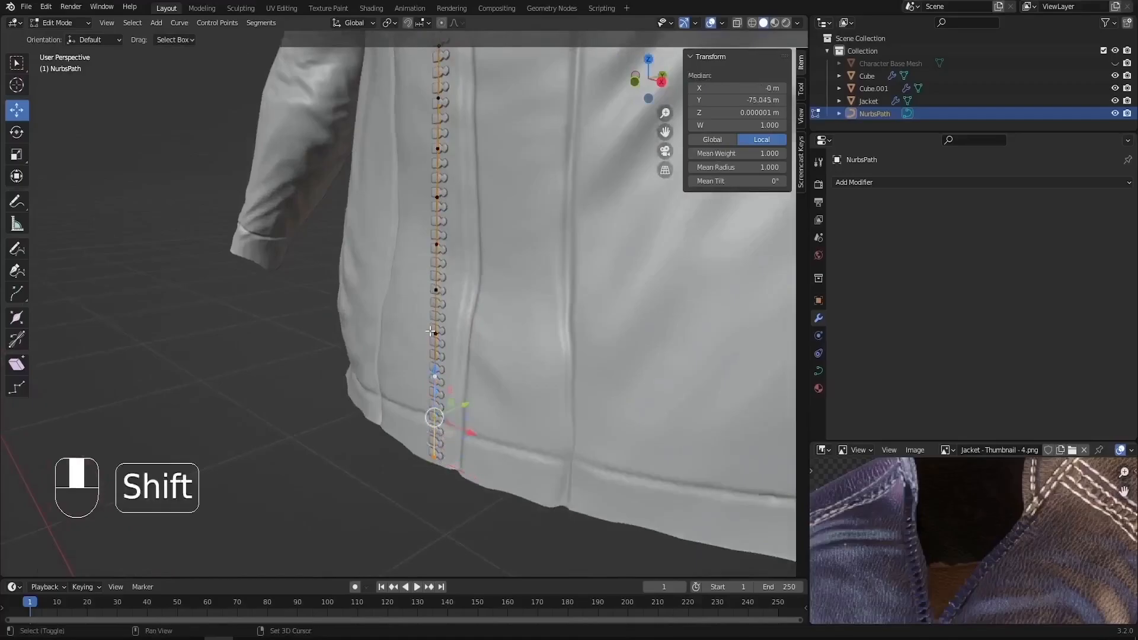
{"action": "left_click", "coordinate": [432, 332], "text": "shift"}
{"action": "key", "text": "KP_Decimal"}
{"action": "middle_click_drag", "start_coordinate": [404, 489], "coordinate": [401, 482]}
{"action": "mouse_move", "coordinate": [402, 482]}
{"action": "left_mouse_down"}
{"action": "mouse_move", "coordinate": [452, 479]}
{"action": "mouse_move", "coordinate": [426, 471]}
{"action": "mouse_move", "coordinate": [406, 441]}
{"action": "mouse_move", "coordinate": [408, 461]}
{"action": "left_mouse_up"}
{"action": "middle_click_drag", "start_coordinate": [400, 420], "coordinate": [403, 419]}
{"action": "middle_click_drag", "start_coordinate": [403, 419], "coordinate": [468, 450]}
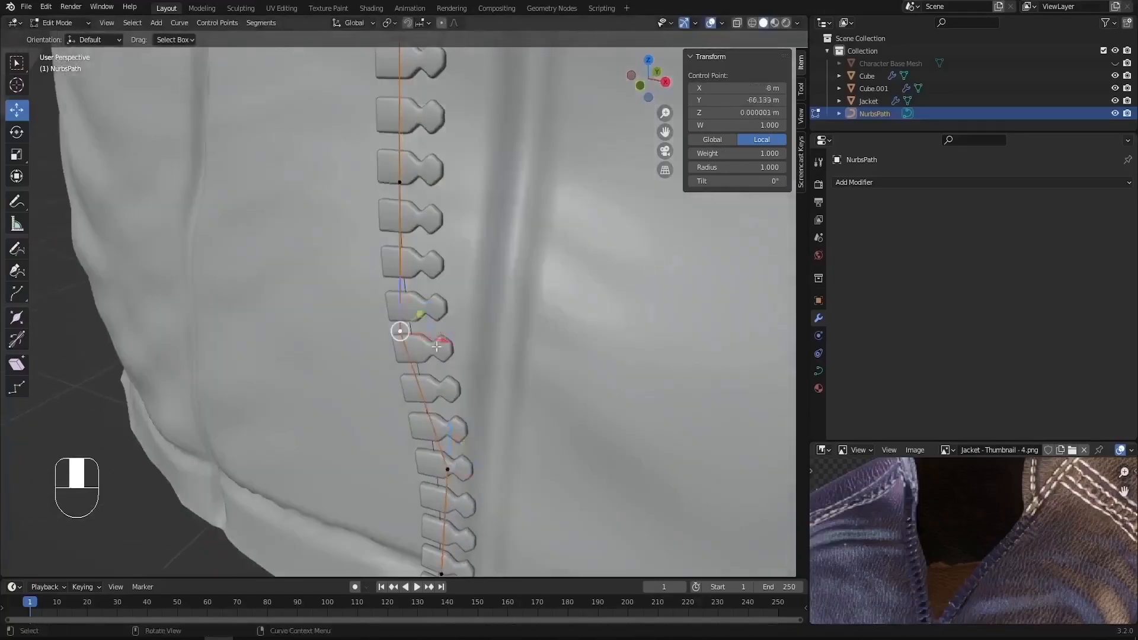
Step: Push the next control points up the lower front back against the jacket surface
{"action": "left_click_drag", "start_coordinate": [460, 334], "coordinate": [517, 335]}
{"action": "scroll", "coordinate": [474, 332], "scroll_direction": "down", "scroll_amount": 5}
{"action": "scroll", "coordinate": [474, 321], "scroll_direction": "up", "scroll_amount": 5}
{"action": "middle_click_drag", "start_coordinate": [534, 320], "coordinate": [462, 297]}
{"action": "left_click_drag", "start_coordinate": [468, 291], "coordinate": [539, 298]}
{"action": "key", "text": "KP_1"}
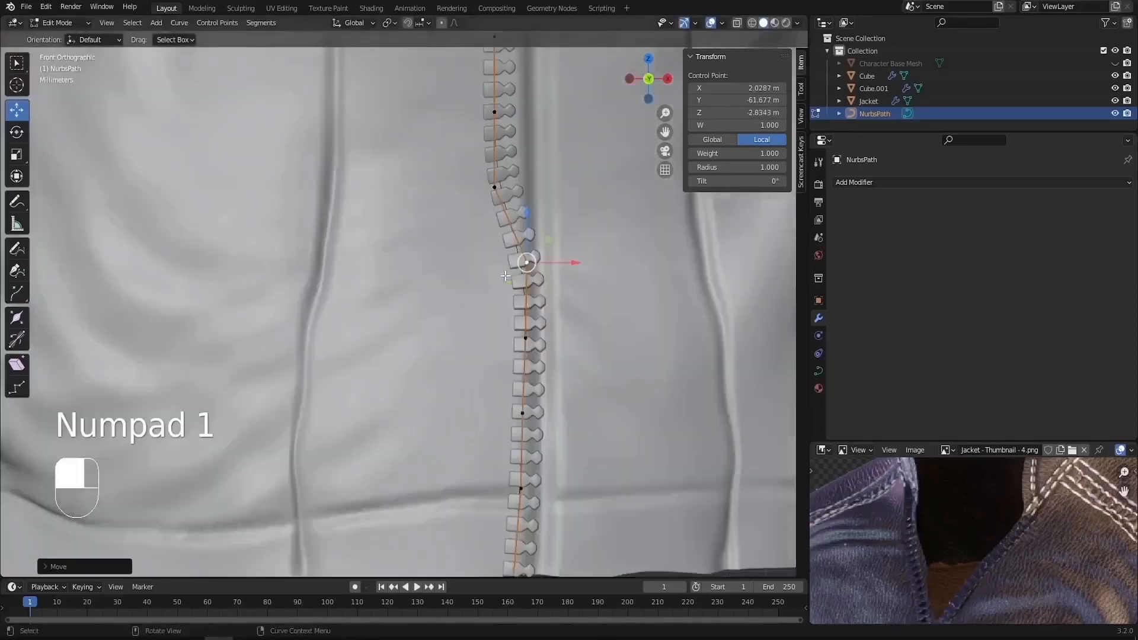
Step: In front view, shift the control points along the abdomen and lower chest on X toward the centre seam
{"action": "middle_click_drag", "start_coordinate": [527, 267], "coordinate": [497, 368], "text": "shift"}
{"action": "left_click_drag", "start_coordinate": [494, 127], "coordinate": [505, 127]}
{"action": "middle_click_drag", "start_coordinate": [506, 128], "coordinate": [436, 256], "text": "shift"}
{"action": "left_click", "coordinate": [399, 181]}
{"action": "middle_click_drag", "start_coordinate": [441, 190], "coordinate": [430, 368], "text": "shift"}
{"action": "left_click_drag", "start_coordinate": [419, 349], "coordinate": [431, 348]}
{"action": "middle_click_drag", "start_coordinate": [433, 178], "coordinate": [436, 380], "text": "shift"}
{"action": "left_click_drag", "start_coordinate": [427, 372], "coordinate": [437, 371]}
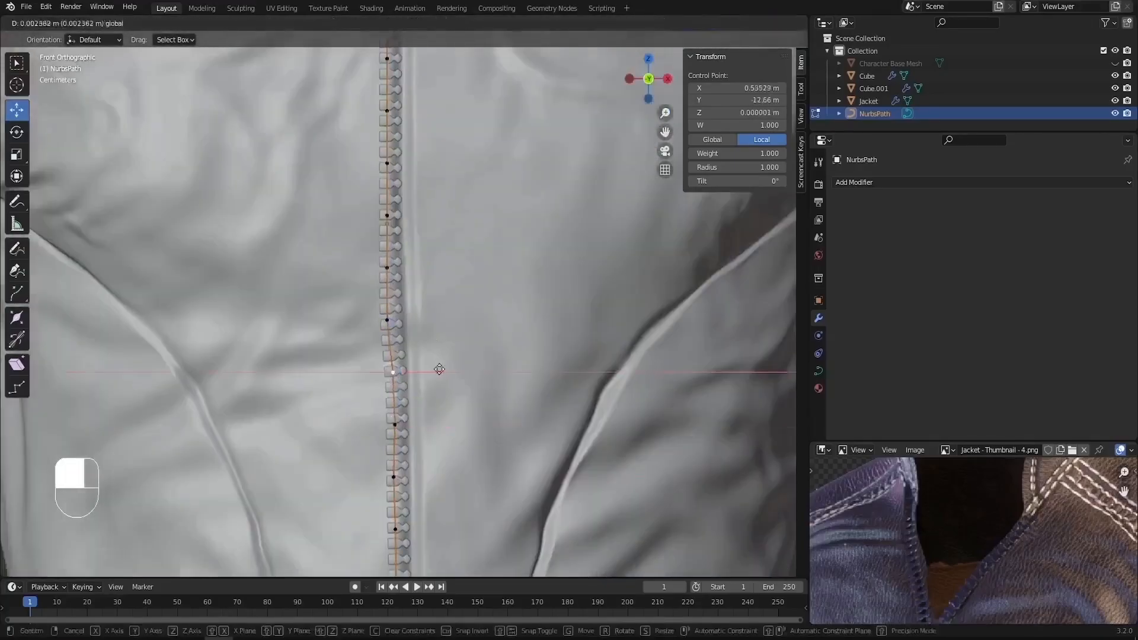
{"action": "middle_click_drag", "start_coordinate": [437, 207], "coordinate": [516, 427], "text": "shift"}
Step: From a side angle, move the mid-torso control points on Y so the teeth sit against the jacket front
{"action": "scroll", "coordinate": [415, 284], "scroll_direction": "down", "scroll_amount": 5}
{"action": "middle_click_drag", "start_coordinate": [415, 285], "coordinate": [436, 314]}
{"action": "middle_click_drag", "start_coordinate": [533, 332], "coordinate": [427, 320]}
{"action": "left_click_drag", "start_coordinate": [460, 392], "coordinate": [485, 390]}
{"action": "left_click_drag", "start_coordinate": [457, 389], "coordinate": [469, 388]}
{"action": "left_click", "coordinate": [415, 289]}
{"action": "middle_click_drag", "start_coordinate": [415, 289], "coordinate": [418, 371], "text": "shift"}
{"action": "left_click_drag", "start_coordinate": [453, 368], "coordinate": [469, 366]}
{"action": "middle_click_drag", "start_coordinate": [436, 319], "coordinate": [431, 385], "text": "shift"}
{"action": "left_click_drag", "start_coordinate": [467, 382], "coordinate": [465, 383]}
Step: Continue up the chest, moving each protruding control point back on Y onto the jacket surface
{"action": "scroll", "coordinate": [442, 383], "scroll_direction": "down", "scroll_amount": 4}
{"action": "middle_click_drag", "start_coordinate": [439, 385], "coordinate": [425, 475], "text": "shift"}
{"action": "scroll", "coordinate": [424, 457], "scroll_direction": "up", "scroll_amount": 3}
{"action": "left_click_drag", "start_coordinate": [464, 433], "coordinate": [472, 432]}
{"action": "middle_click_drag", "start_coordinate": [424, 427], "coordinate": [417, 497], "text": "shift"}
{"action": "left_click_drag", "start_coordinate": [460, 394], "coordinate": [483, 391]}
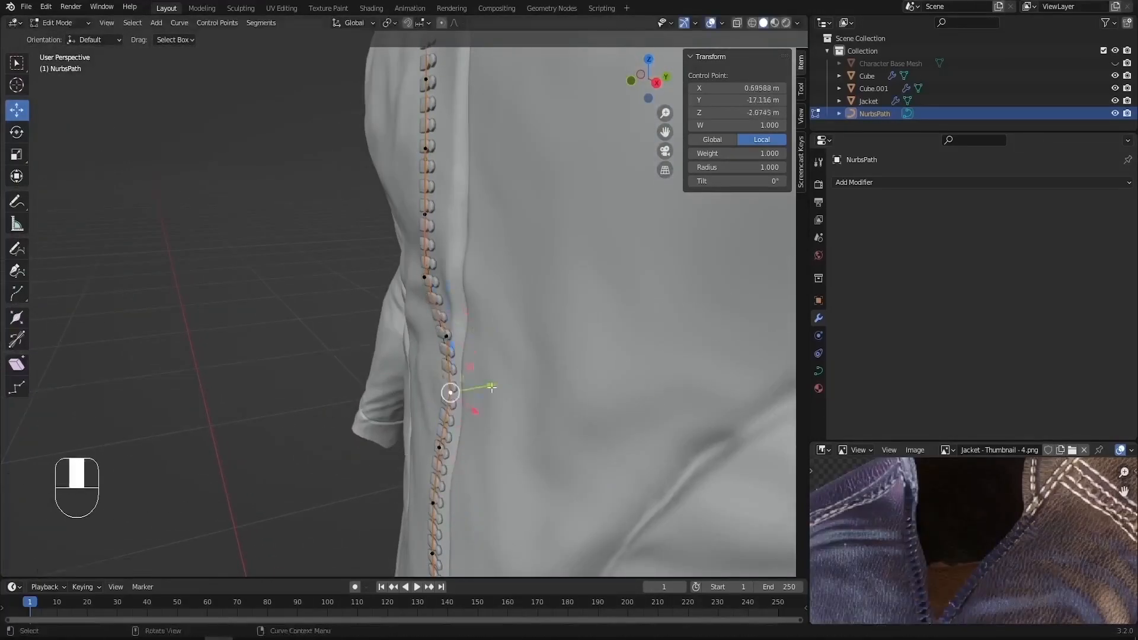
{"action": "left_click", "coordinate": [427, 338]}
{"action": "left_click_drag", "start_coordinate": [465, 333], "coordinate": [489, 329]}
{"action": "left_click", "coordinate": [426, 214]}
{"action": "left_click_drag", "start_coordinate": [462, 213], "coordinate": [491, 210]}
{"action": "middle_click_drag", "start_coordinate": [427, 178], "coordinate": [418, 314], "text": "shift"}
{"action": "left_click", "coordinate": [417, 307]}
{"action": "left_click_drag", "start_coordinate": [455, 303], "coordinate": [480, 300]}
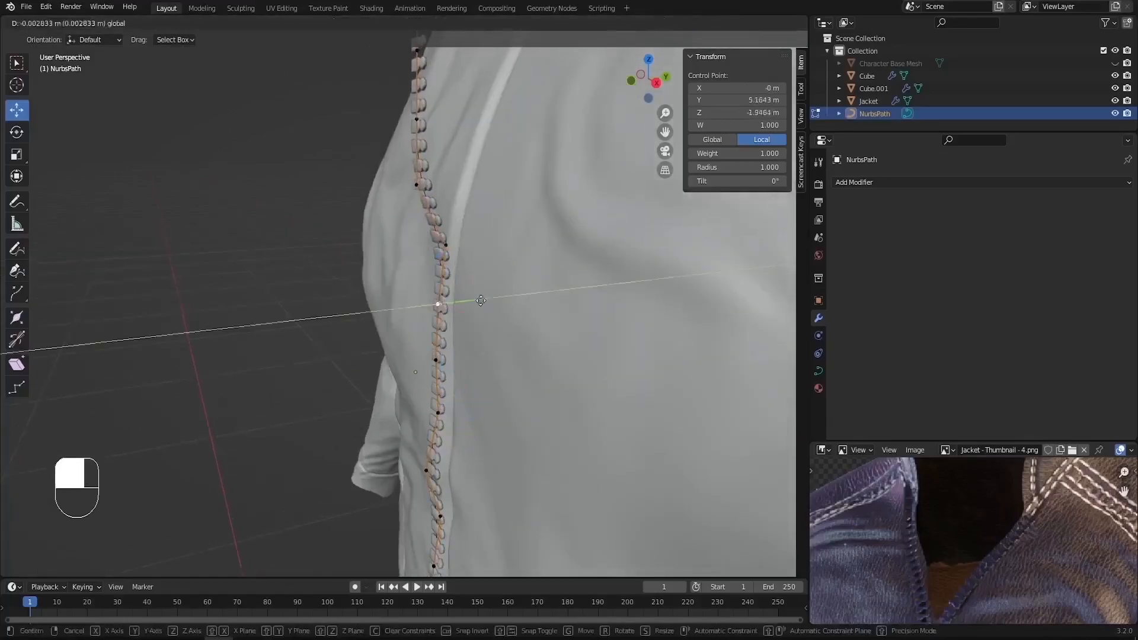
Step: Fit the upper group of control points to the open neckline and return to Object Mode
{"action": "scroll", "coordinate": [451, 309], "scroll_direction": "down", "scroll_amount": 3}
{"action": "middle_click_drag", "start_coordinate": [430, 302], "coordinate": [424, 385], "text": "shift"}
{"action": "left_click_drag", "start_coordinate": [457, 393], "coordinate": [473, 389]}
{"action": "left_click_drag", "start_coordinate": [356, 95], "coordinate": [498, 350]}
{"action": "left_click_drag", "start_coordinate": [453, 225], "coordinate": [533, 228]}
{"action": "key", "text": "r"}
{"action": "scroll", "coordinate": [504, 267], "scroll_direction": "down", "scroll_amount": 4}
{"action": "left_click", "coordinate": [442, 404]}
{"action": "key", "text": "Tab"}
{"action": "left_click", "coordinate": [332, 379]}
{"action": "middle_click_drag", "start_coordinate": [356, 397], "coordinate": [428, 417]}
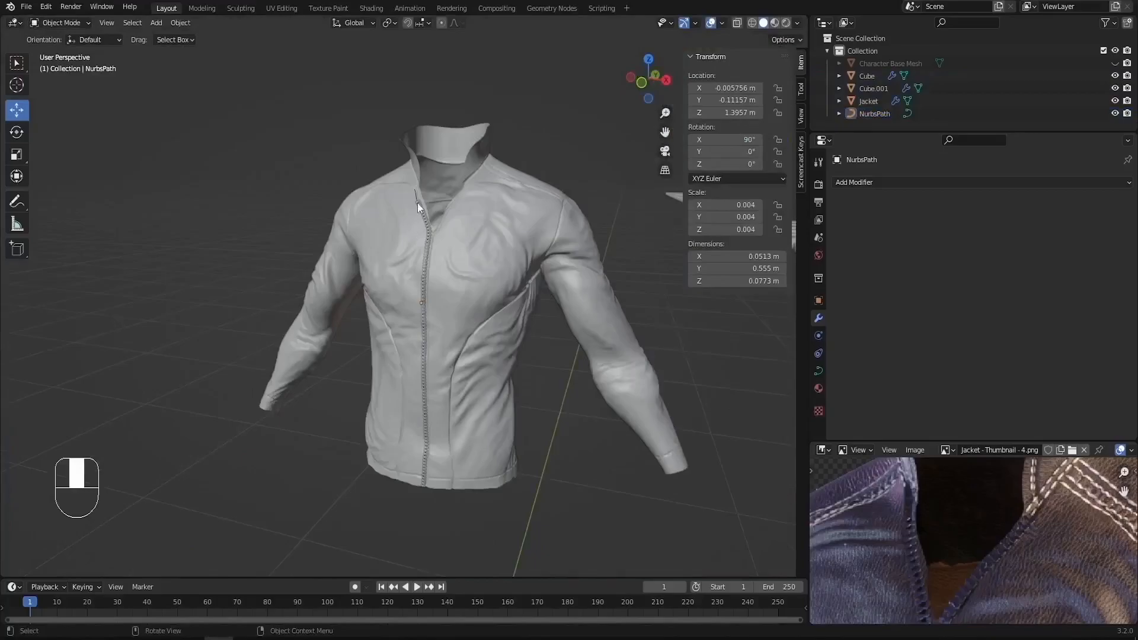
Step: Select the path curve together with the tooth row and duplicate both in place
{"action": "scroll", "coordinate": [417, 203], "scroll_direction": "up", "scroll_amount": 10}
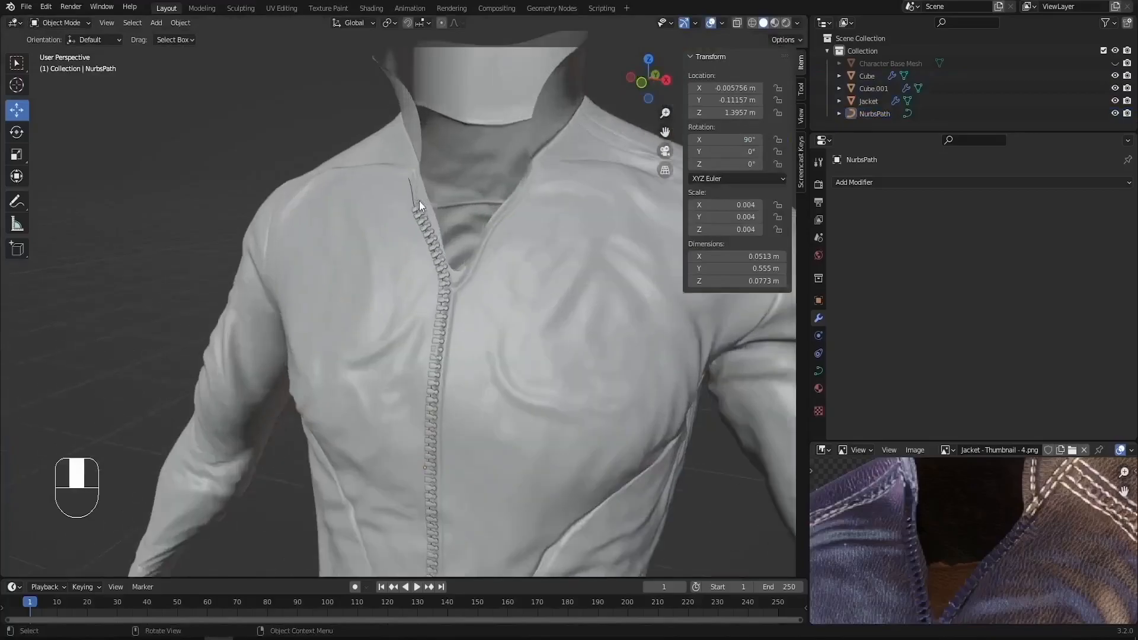
{"action": "left_click", "coordinate": [406, 170]}
{"action": "left_click", "coordinate": [406, 170]}
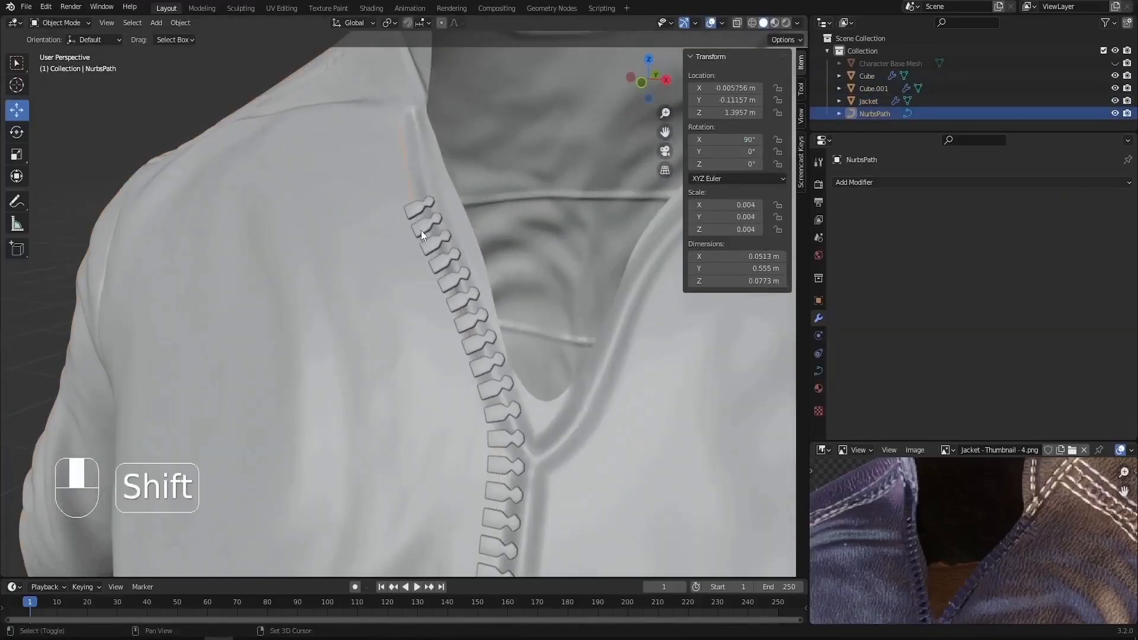
{"action": "left_click", "coordinate": [411, 213], "text": "shift"}
{"action": "scroll", "coordinate": [450, 166], "scroll_direction": "down", "scroll_amount": 4}
{"action": "scroll", "coordinate": [459, 158], "scroll_direction": "down", "scroll_amount": 4}
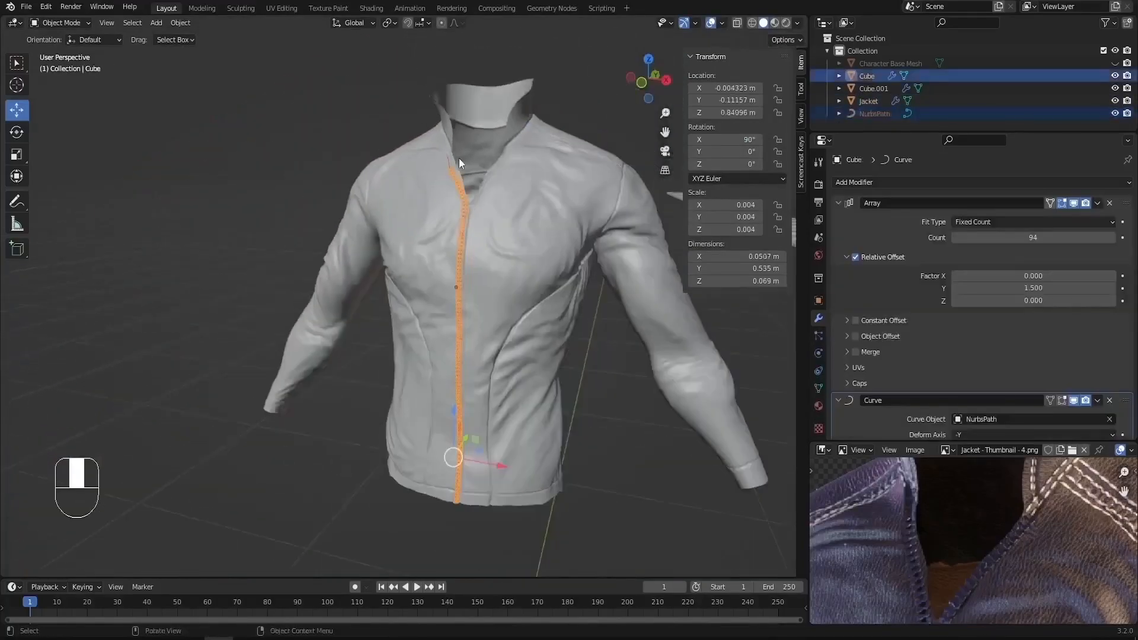
{"action": "key", "text": "shift+d"}
{"action": "left_click", "coordinate": [447, 193]}
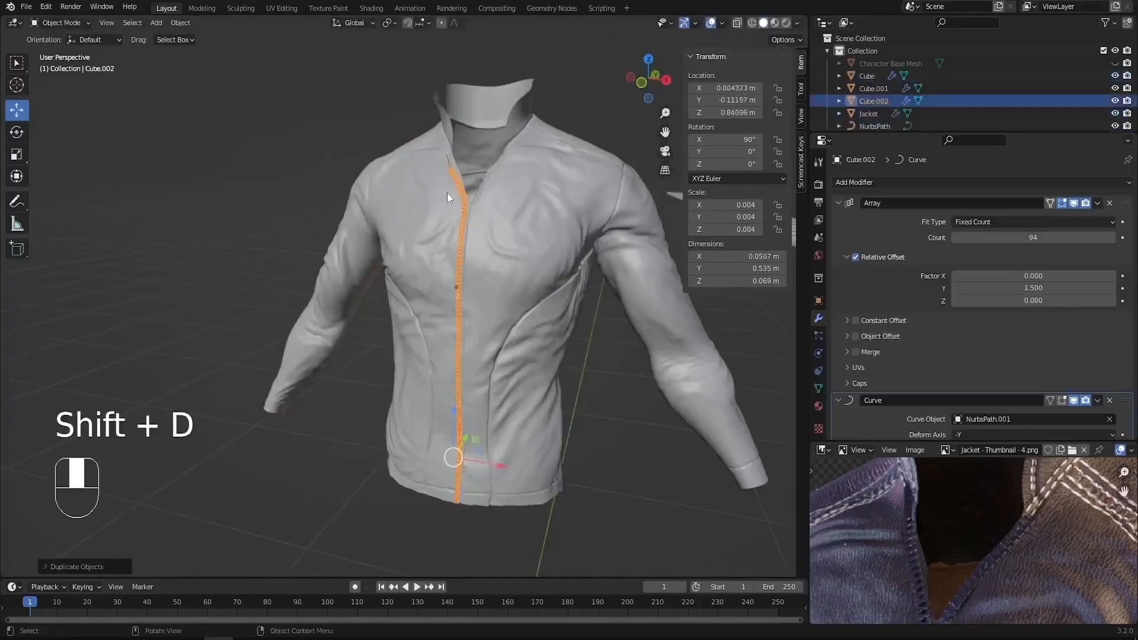
Step: Edit the duplicated path and flip its neckline control points by scaling them along X
{"action": "scroll", "coordinate": [450, 165], "scroll_direction": "up", "scroll_amount": 5}
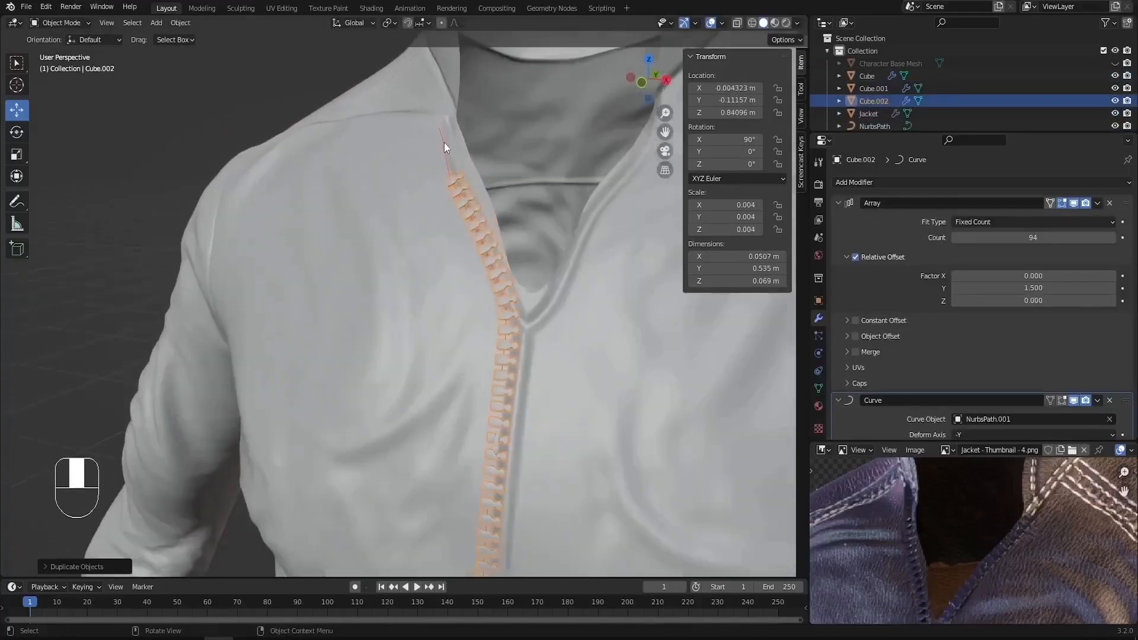
{"action": "left_click", "coordinate": [444, 142]}
{"action": "left_click", "coordinate": [443, 145]}
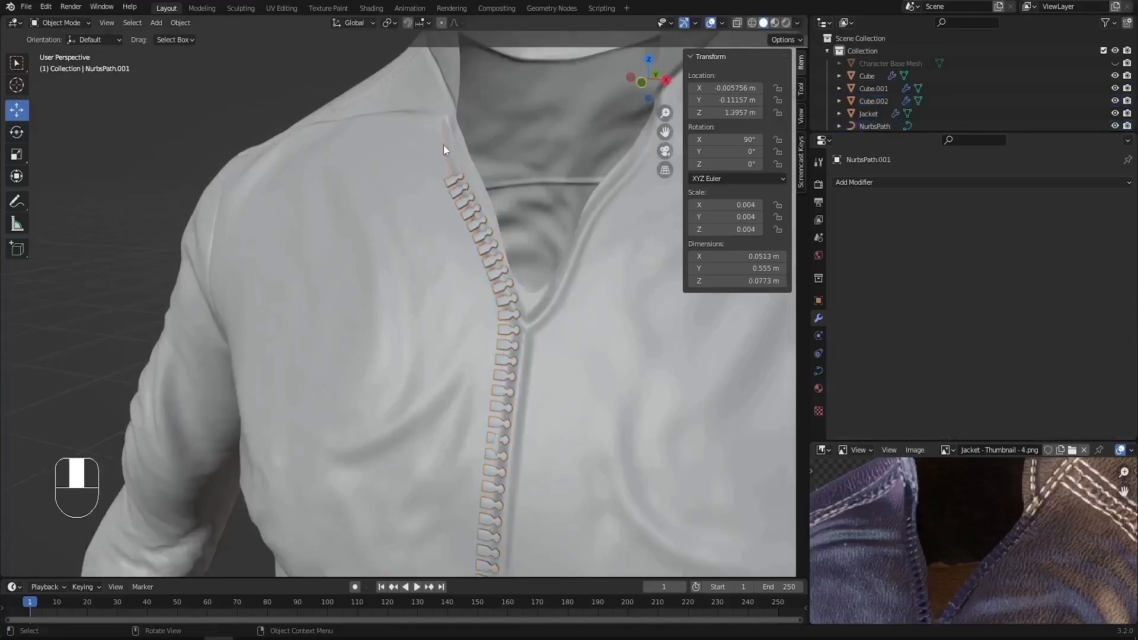
{"action": "key", "text": "Tab"}
{"action": "left_click_drag", "start_coordinate": [529, 317], "coordinate": [393, 106]}
{"action": "middle_click_drag", "start_coordinate": [389, 357], "coordinate": [324, 443], "text": "shift"}
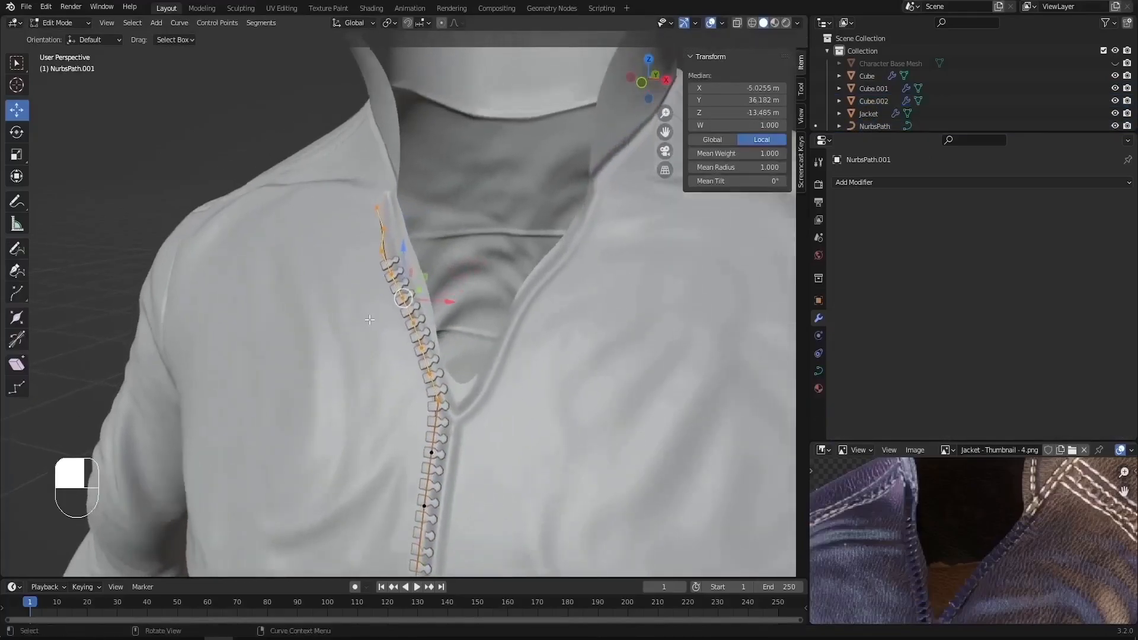
{"action": "key", "text": "s"}
{"action": "key", "text": "x"}
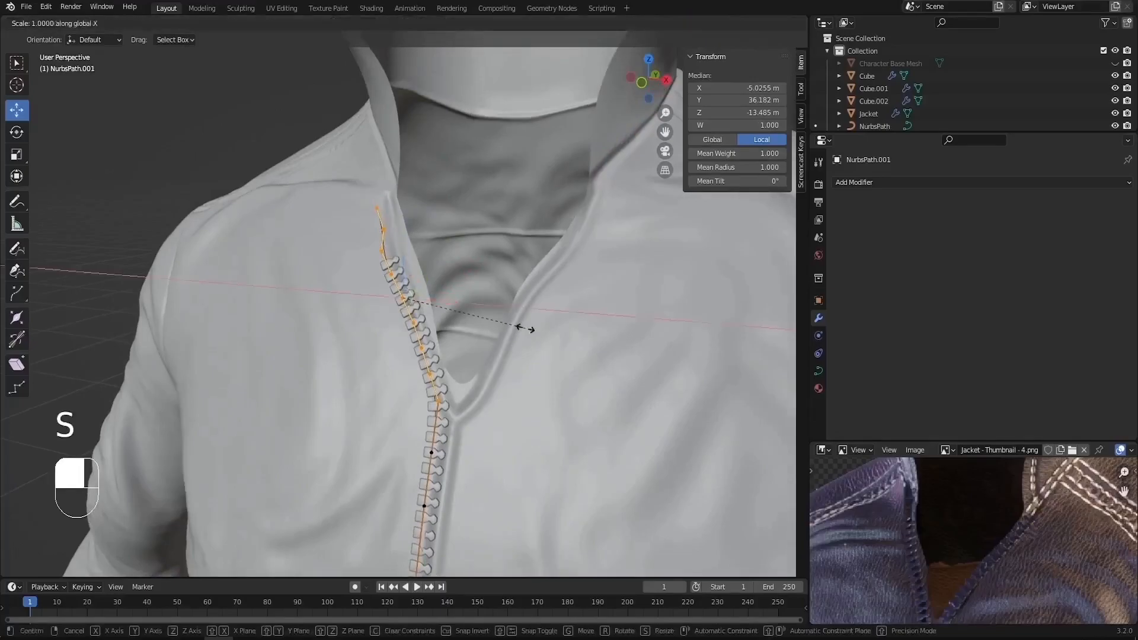
{"action": "left_click", "coordinate": [526, 327]}
Step: Move the flipped control points to the opposite neckline edge, at a median X of about 7.89 m, and leave Edit Mode
{"action": "left_click_drag", "start_coordinate": [441, 303], "coordinate": [574, 322]}
{"action": "middle_click_drag", "start_coordinate": [574, 322], "coordinate": [517, 243]}
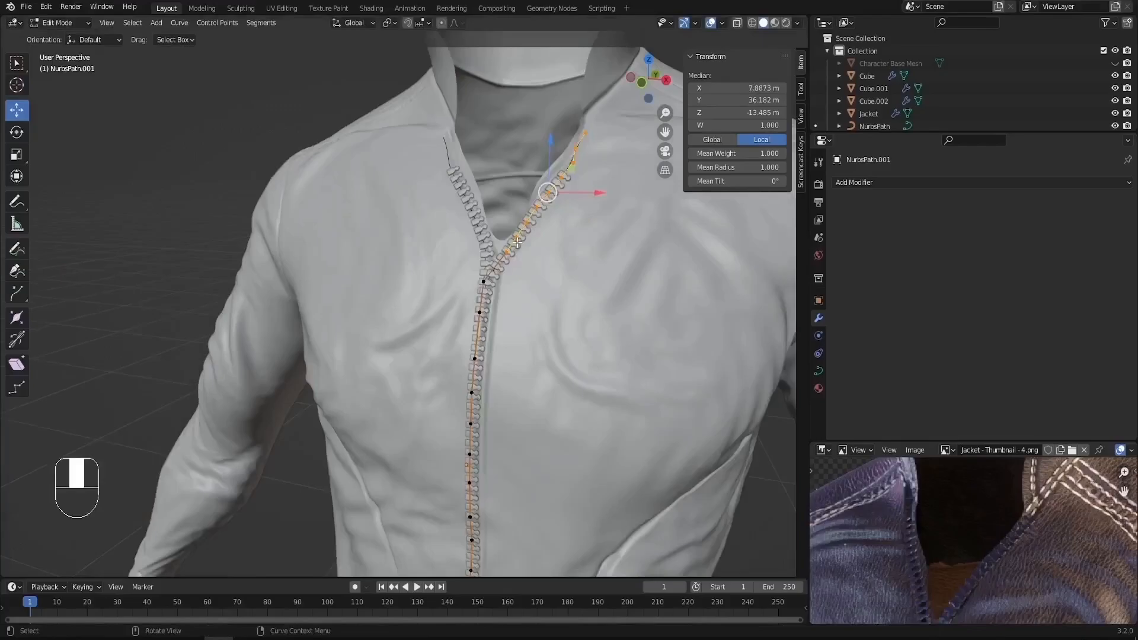
{"action": "scroll", "coordinate": [518, 243], "scroll_direction": "up", "scroll_amount": 5}
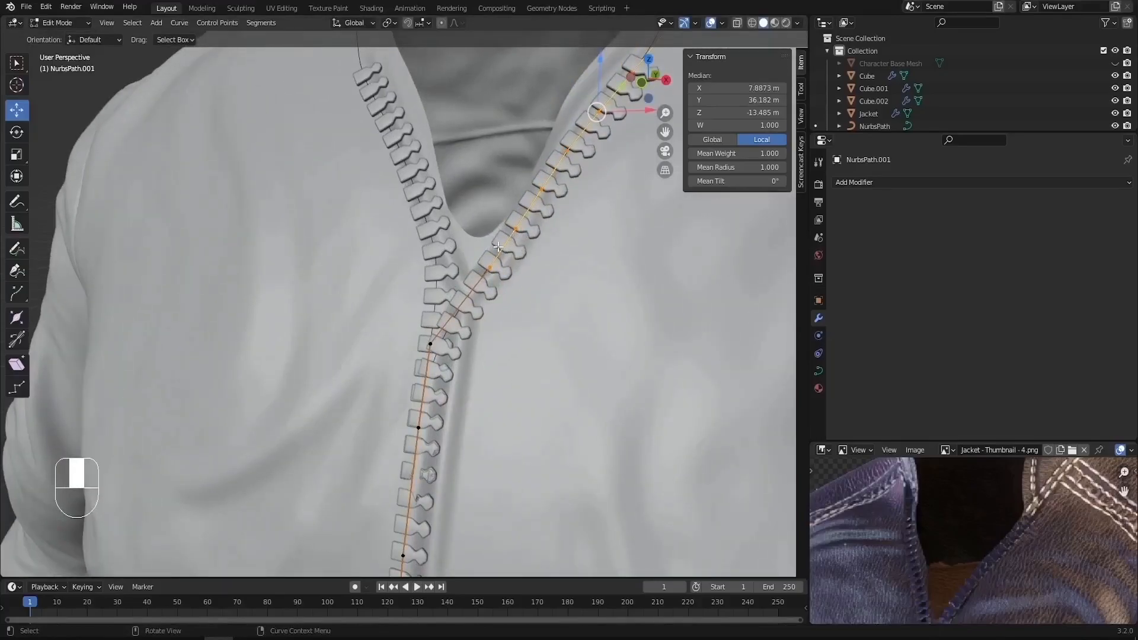
{"action": "key", "text": "Tab"}
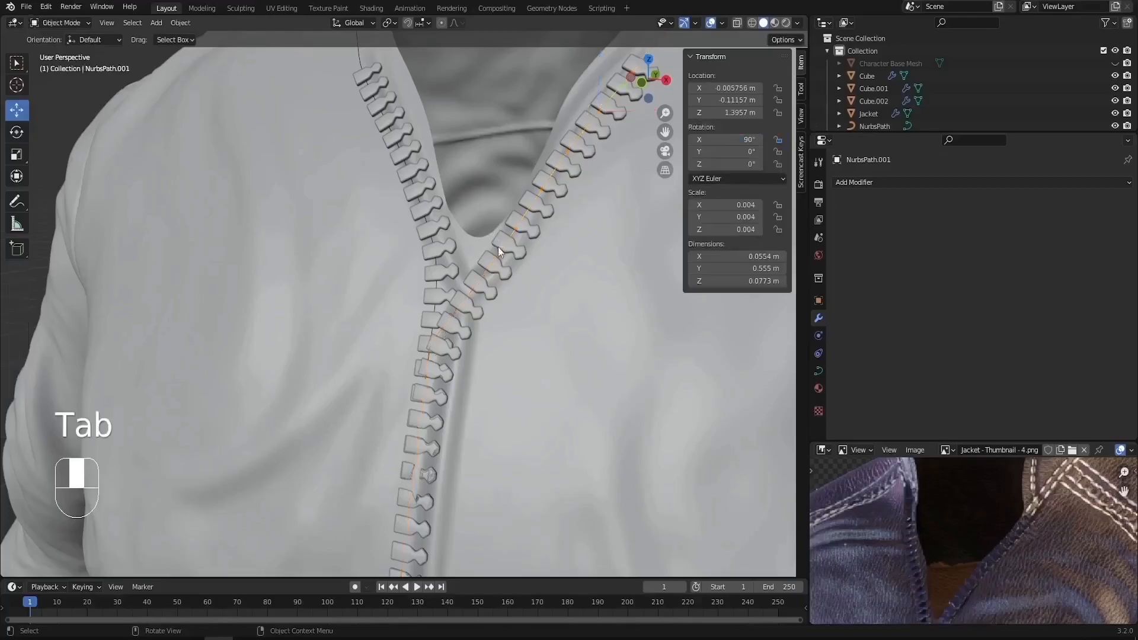
Step: Mirror the duplicated row's tooth mesh by scaling it -1 along X in Edit Mode, then return to Object Mode
{"action": "left_click", "coordinate": [514, 247]}
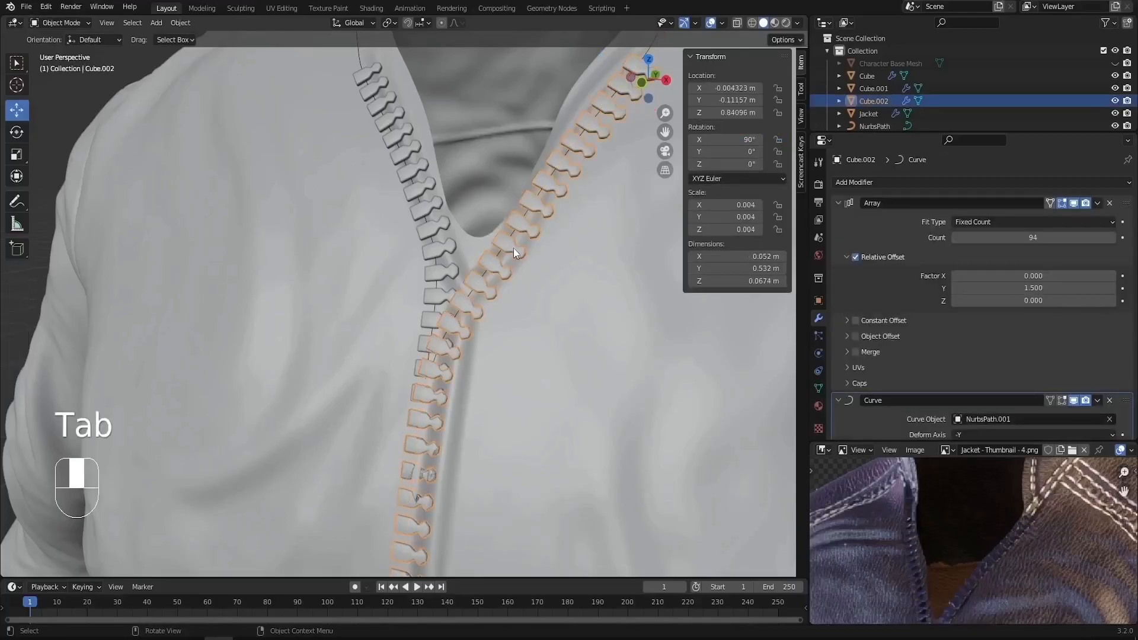
{"action": "key", "text": "Tab"}
{"action": "scroll", "coordinate": [514, 248], "scroll_direction": "down", "scroll_amount": 10}
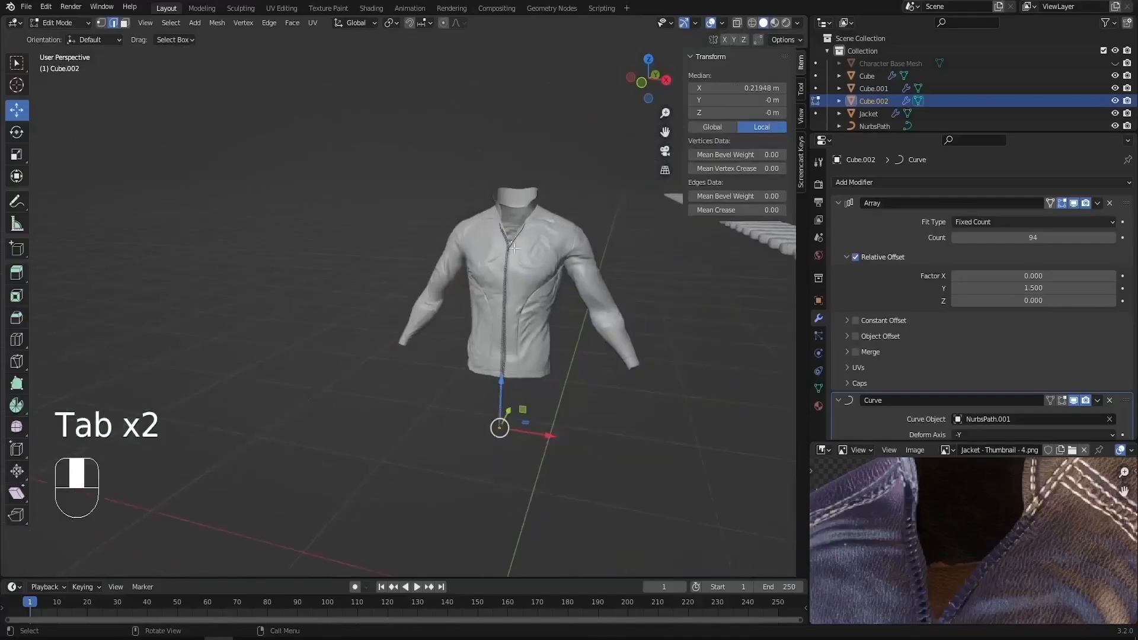
{"action": "scroll", "coordinate": [513, 425], "scroll_direction": "up", "scroll_amount": 5}
{"action": "key", "text": "KP_Decimal"}
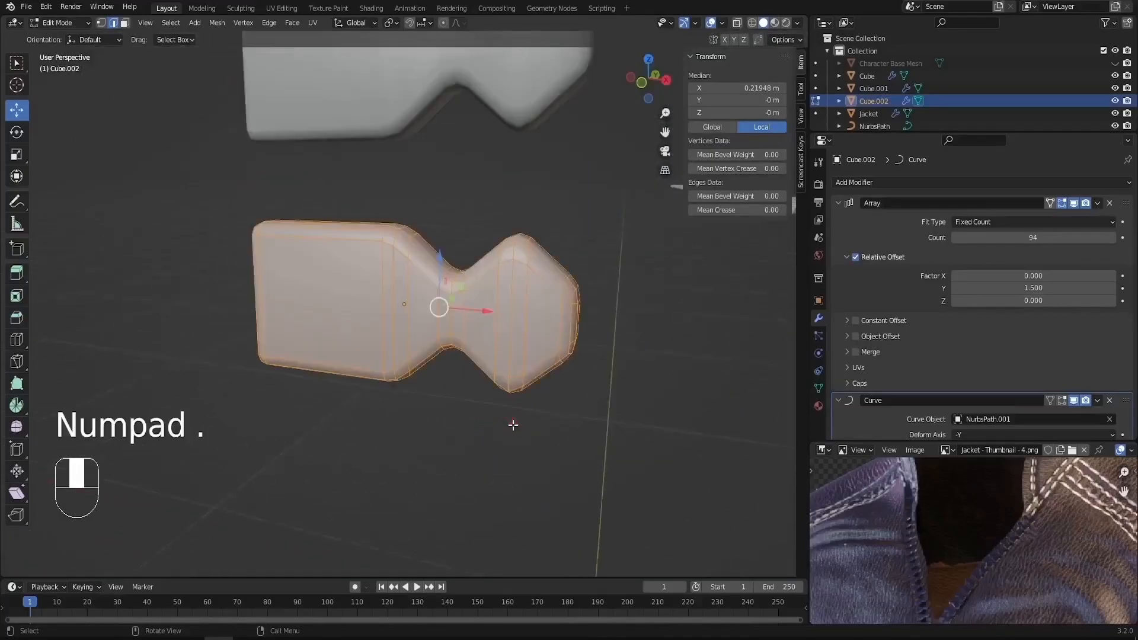
{"action": "scroll", "coordinate": [514, 423], "scroll_direction": "down", "scroll_amount": 4}
{"action": "middle_click_drag", "start_coordinate": [531, 369], "coordinate": [531, 451], "text": "shift"}
{"action": "type", "text": "sx"}
{"action": "type", "text": "-1"}
{"action": "key", "text": "Return"}
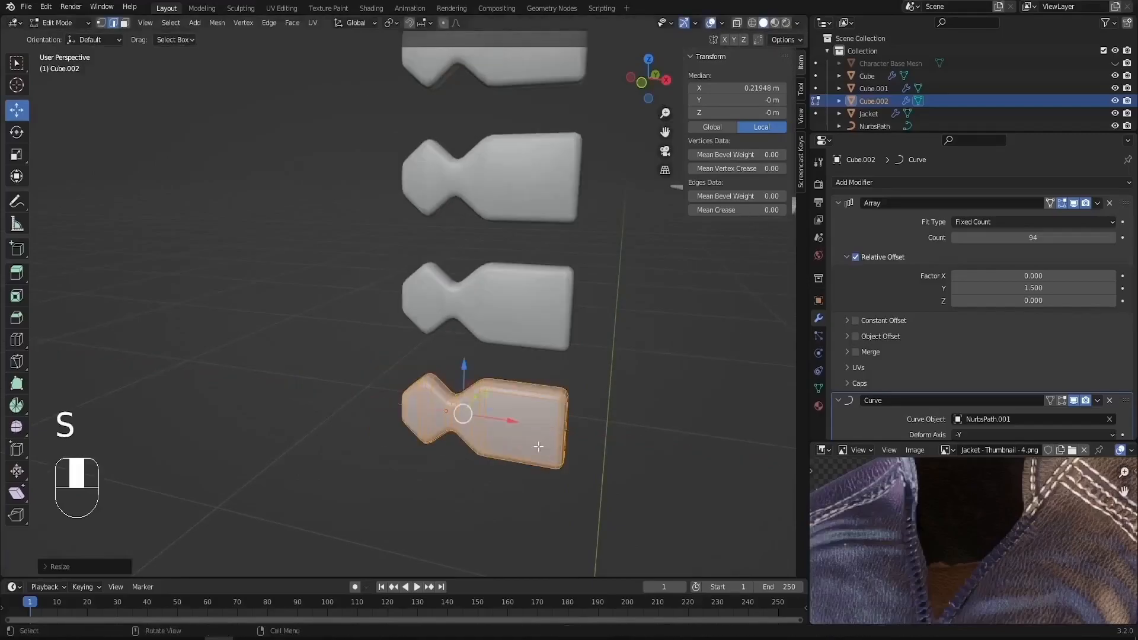
{"action": "key", "text": "Tab"}
Step: Move the duplicated tooth row on Z to about 0.838 m and sideways on X so its teeth interlock with the original row
{"action": "scroll", "coordinate": [489, 520], "scroll_direction": "down", "scroll_amount": 14}
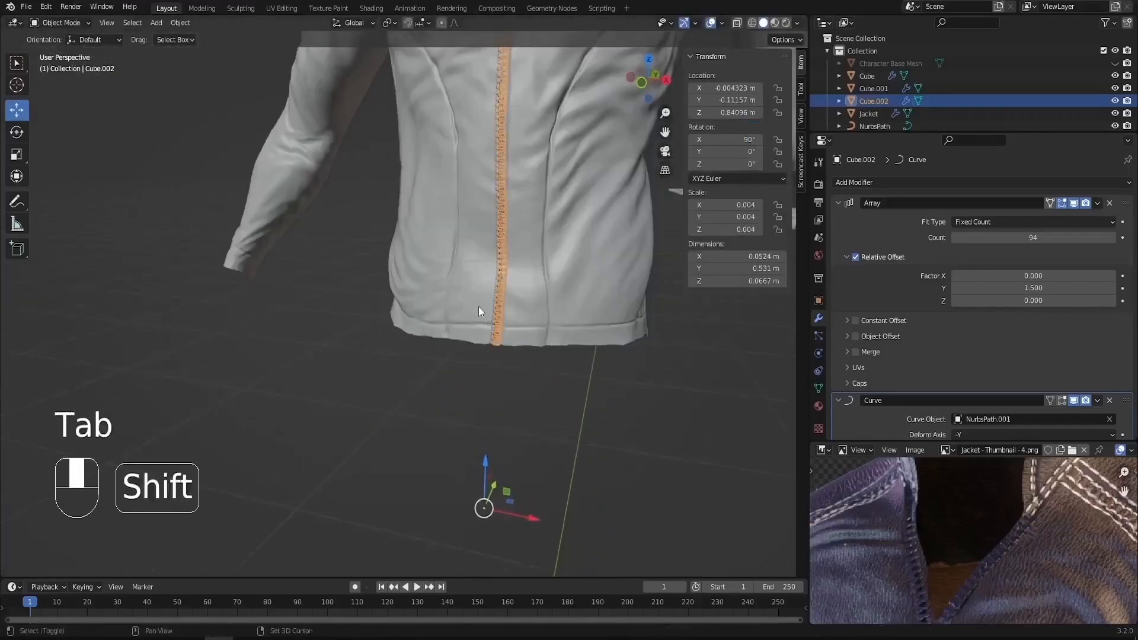
{"action": "middle_click_drag", "start_coordinate": [478, 308], "coordinate": [482, 343], "text": "shift"}
{"action": "scroll", "coordinate": [483, 343], "scroll_direction": "up", "scroll_amount": 4}
{"action": "scroll", "coordinate": [496, 377], "scroll_direction": "up", "scroll_amount": 8}
{"action": "scroll", "coordinate": [517, 391], "scroll_direction": "up", "scroll_amount": 1}
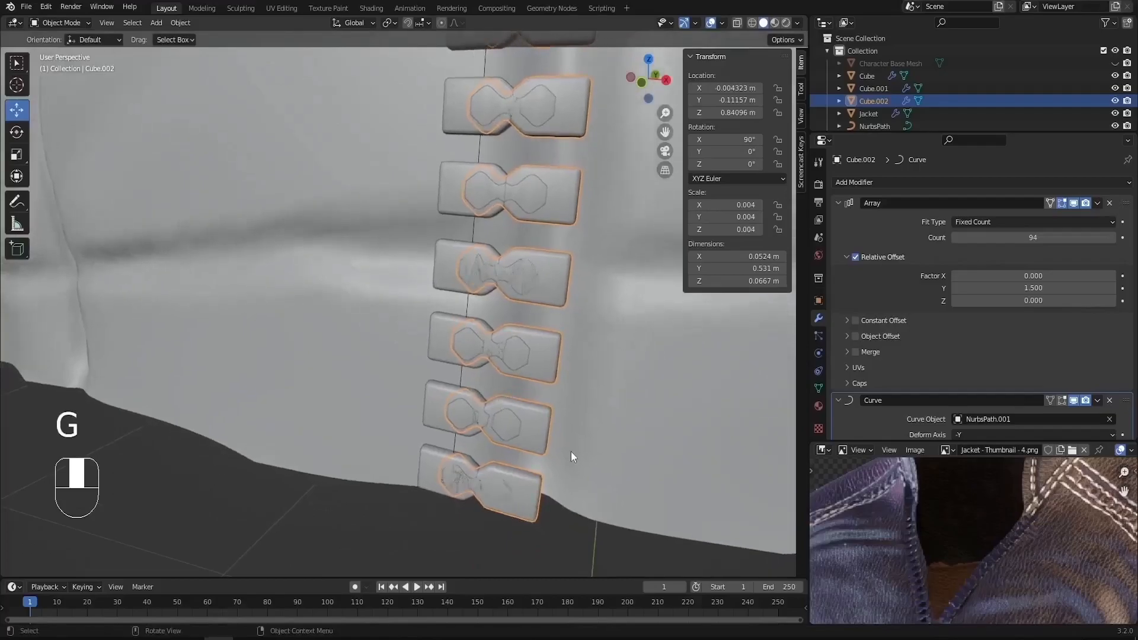
{"action": "key", "text": "g"}
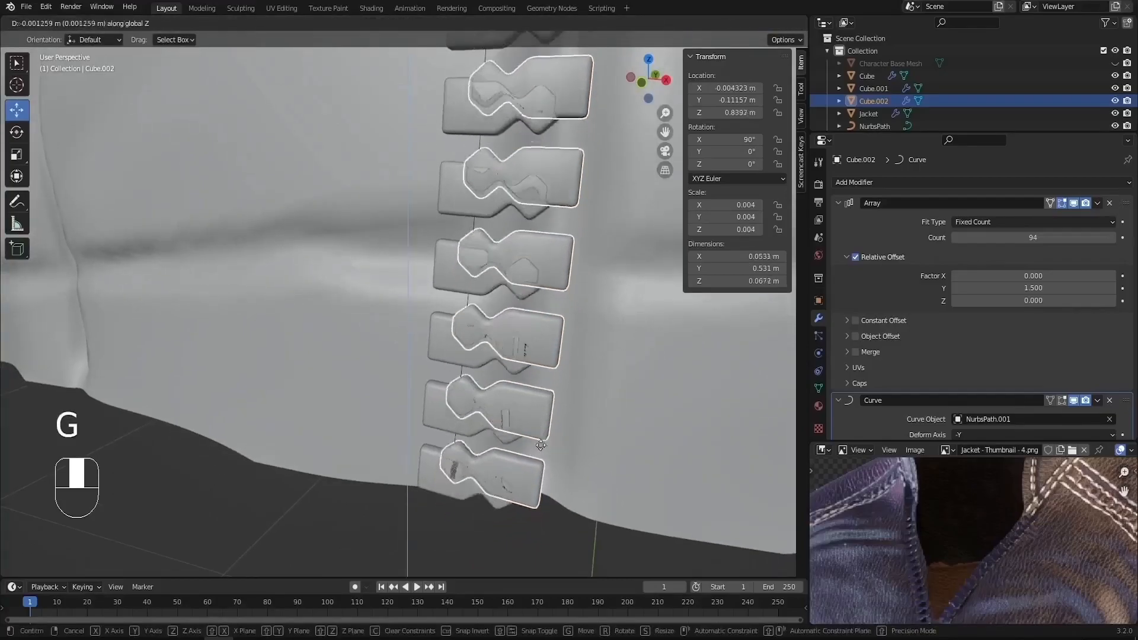
{"action": "left_click", "coordinate": [556, 446]}
{"action": "key", "text": "g"}
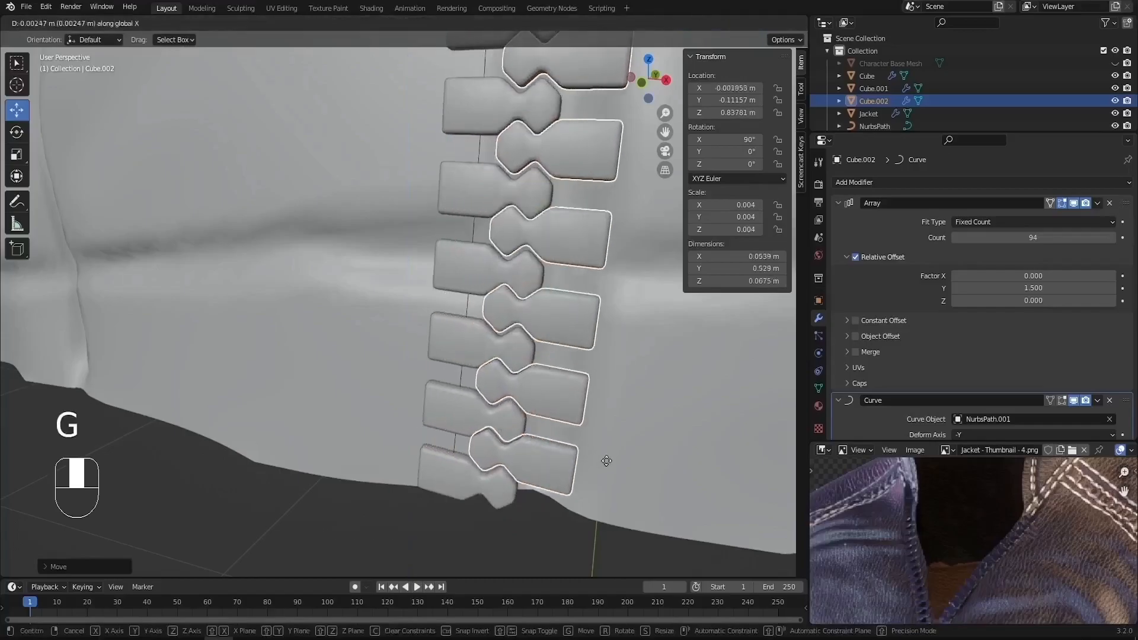
{"action": "key", "text": "g"}
{"action": "left_click", "coordinate": [604, 452]}
Step: Hide the spare tooth array Cube.001 and inspect where the two zipper rows split at the neckline
{"action": "key", "text": "a"}
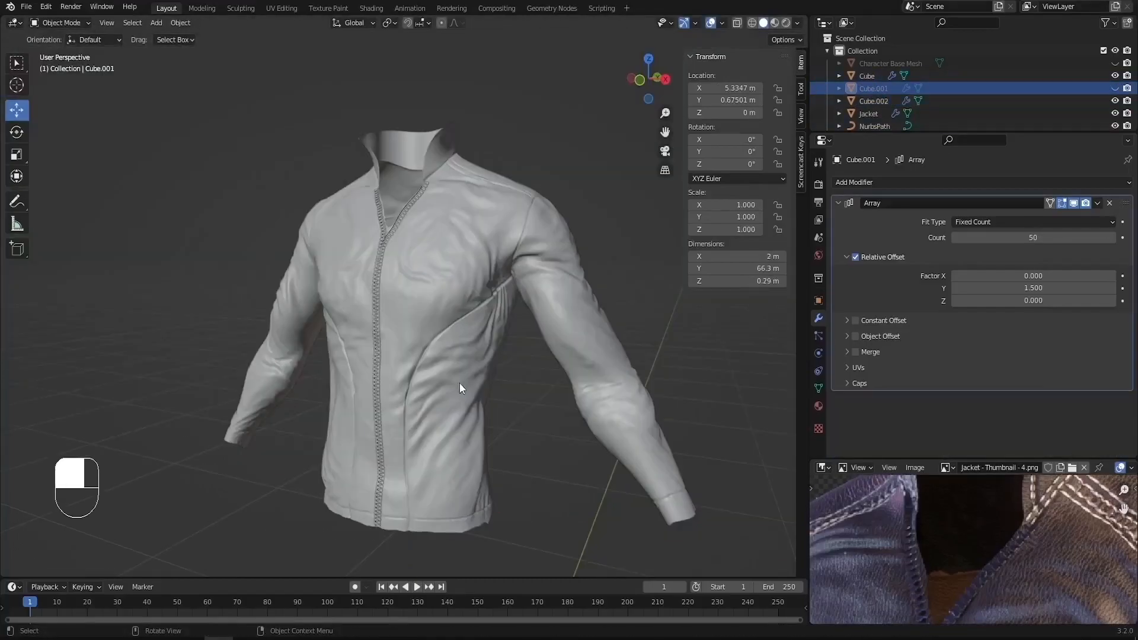
{"action": "middle_click_drag", "start_coordinate": [456, 290], "coordinate": [410, 258], "text": "shift"}
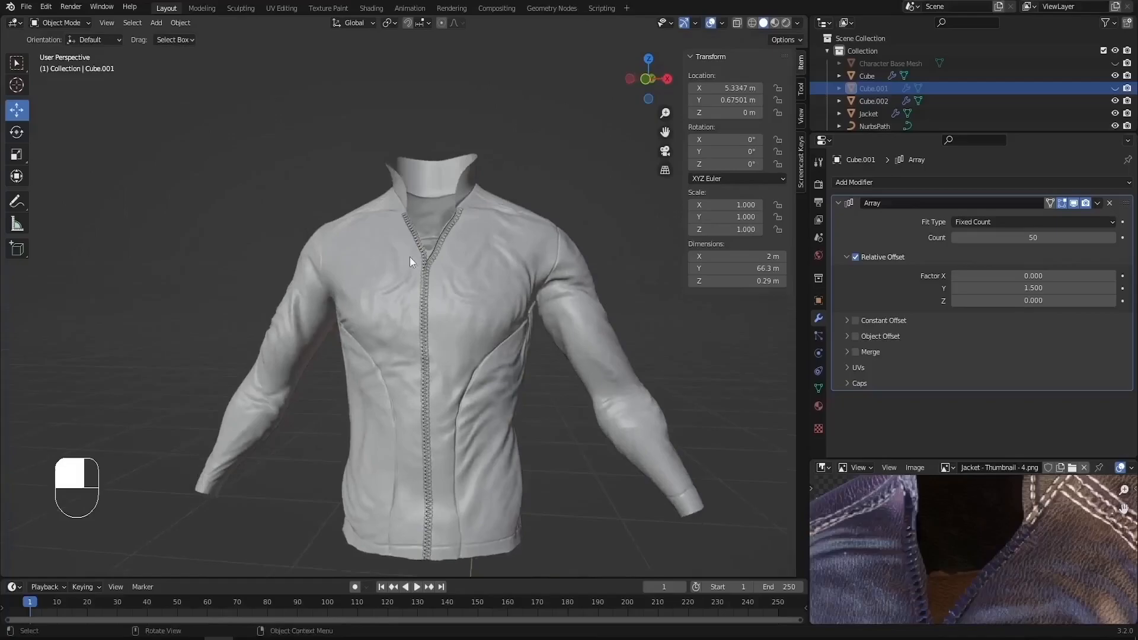
{"action": "scroll", "coordinate": [421, 260], "scroll_direction": "up", "scroll_amount": 6}
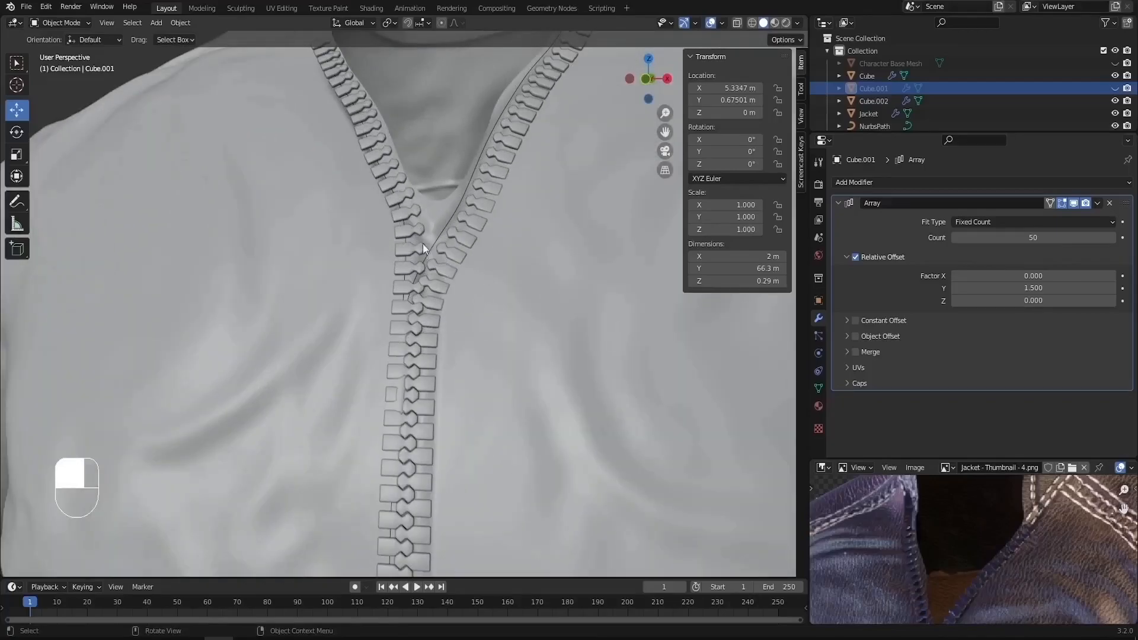
Step: Enlarge the reference image area and load Zipper-Ref.jpg into it, framed on the zipper slider
{"action": "scroll", "coordinate": [422, 248], "scroll_direction": "down", "scroll_amount": 12}
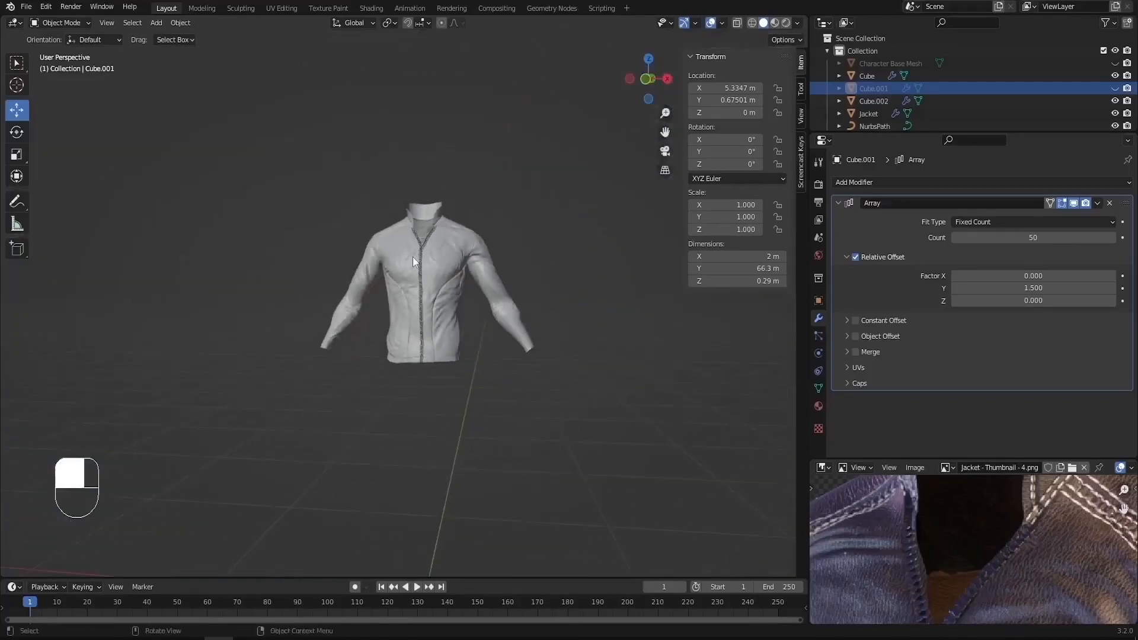
{"action": "middle_click_drag", "start_coordinate": [430, 321], "coordinate": [424, 332]}
{"action": "left_click_drag", "start_coordinate": [865, 456], "coordinate": [865, 299]}
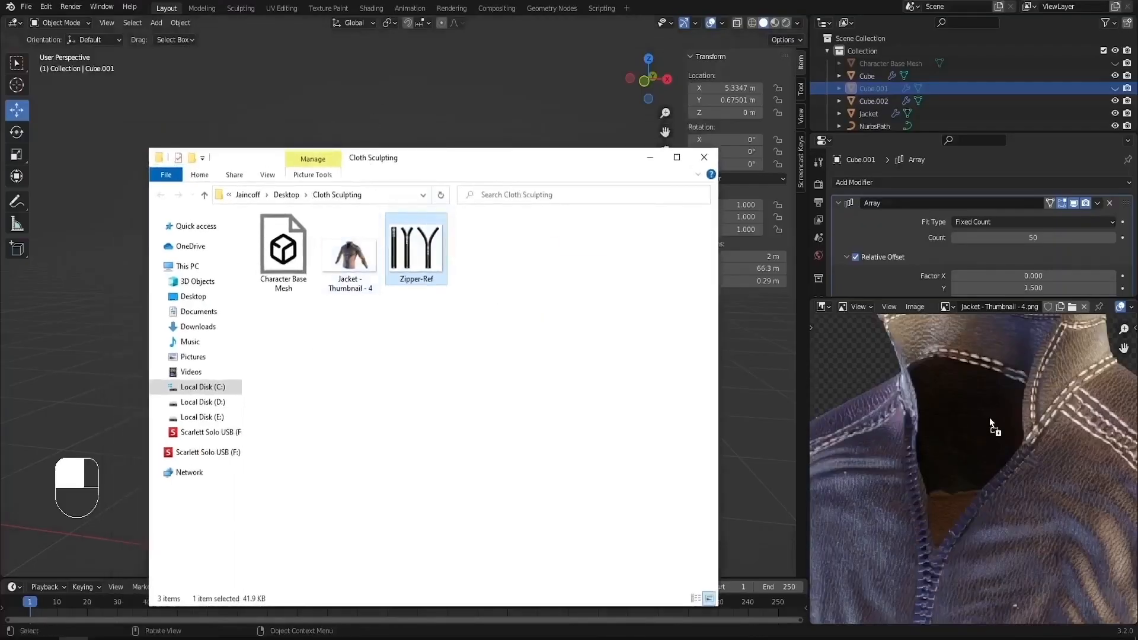
{"action": "left_click_drag", "start_coordinate": [990, 417], "coordinate": [987, 417]}
{"action": "scroll", "coordinate": [972, 404], "scroll_direction": "down", "scroll_amount": 5}
{"action": "scroll", "coordinate": [950, 437], "scroll_direction": "up", "scroll_amount": 5}
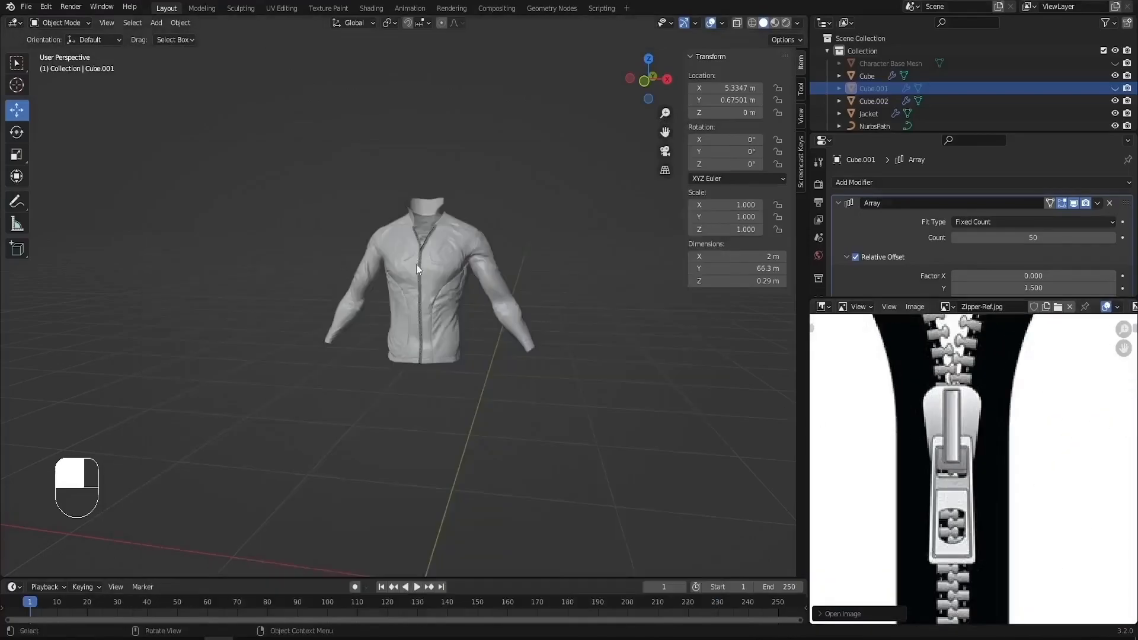
Step: Add a cube at the world origin below the jacket and flatten it along Z to about 0.55 m
{"action": "scroll", "coordinate": [451, 385], "scroll_direction": "down", "scroll_amount": 2}
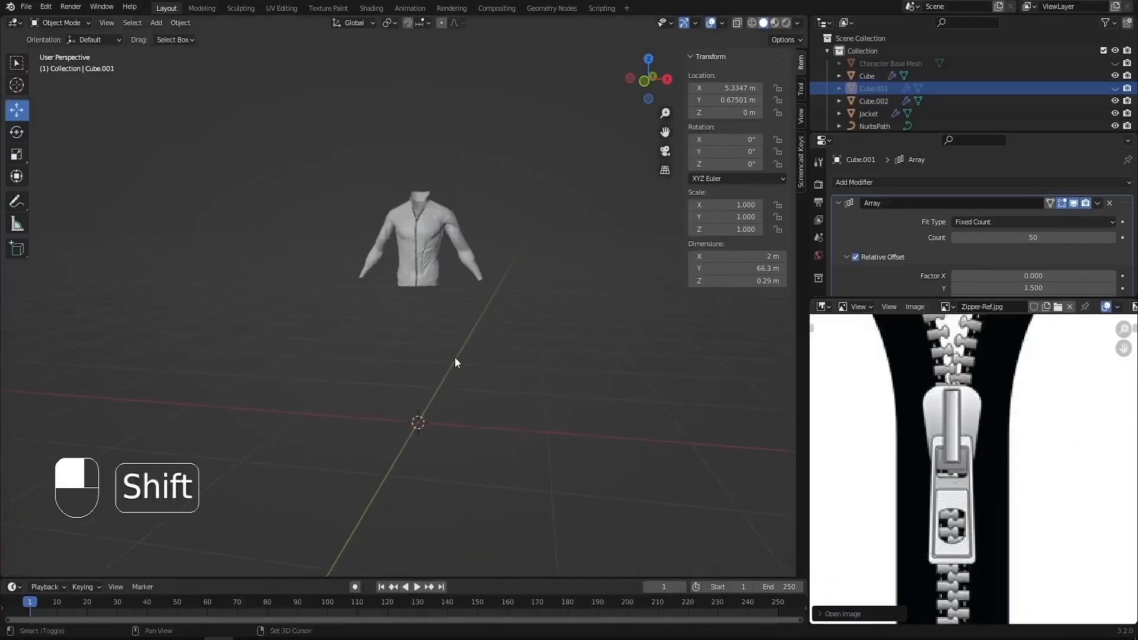
{"action": "key", "text": "shift+a"}
{"action": "mouse_move", "coordinate": [454, 356]}
{"action": "left_click", "coordinate": [511, 355]}
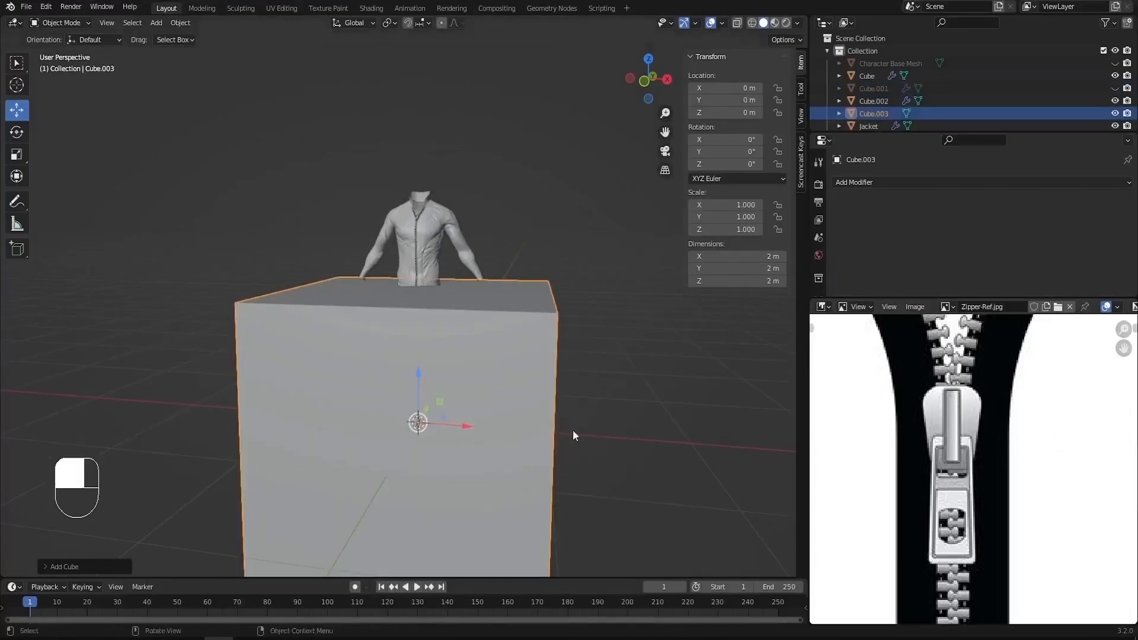
{"action": "scroll", "coordinate": [616, 486], "scroll_direction": "down", "scroll_amount": 3}
{"action": "key", "text": "s"}
{"action": "key", "text": "z"}
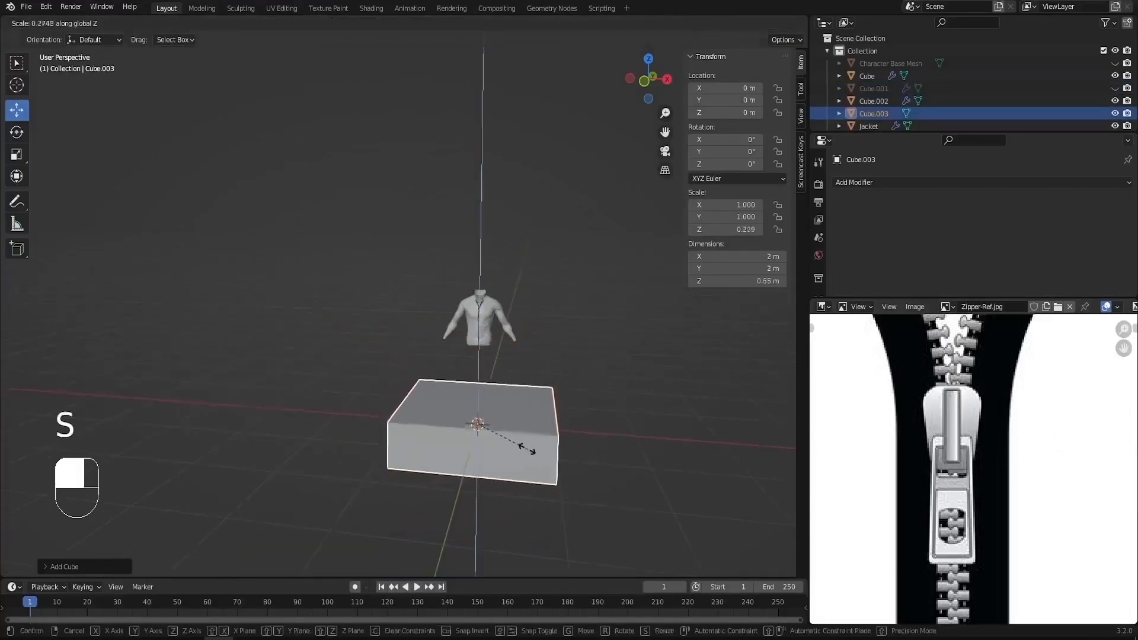
{"action": "left_click", "coordinate": [517, 445]}
Step: Narrow the flattened cube along X to form an elongated block for the zipper slider
{"action": "middle_click_drag", "start_coordinate": [581, 442], "coordinate": [517, 449]}
{"action": "key", "text": "s"}
{"action": "key", "text": "x"}
{"action": "left_click", "coordinate": [556, 470]}
Step: Taper the block in Edit Mode by scaling the two vertical edges of its -Y end closer together along X
{"action": "key", "text": "Tab"}
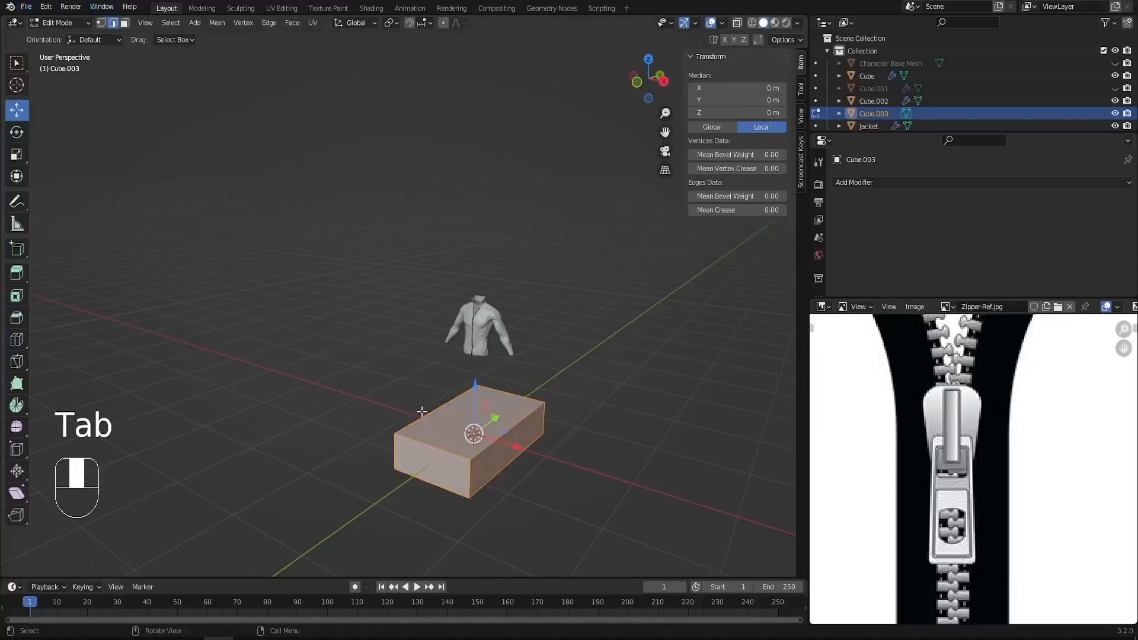
{"action": "left_click", "coordinate": [436, 449]}
{"action": "left_click", "coordinate": [469, 478]}
{"action": "left_click", "coordinate": [396, 453], "text": "shift"}
{"action": "key", "text": "s"}
{"action": "key", "text": "x"}
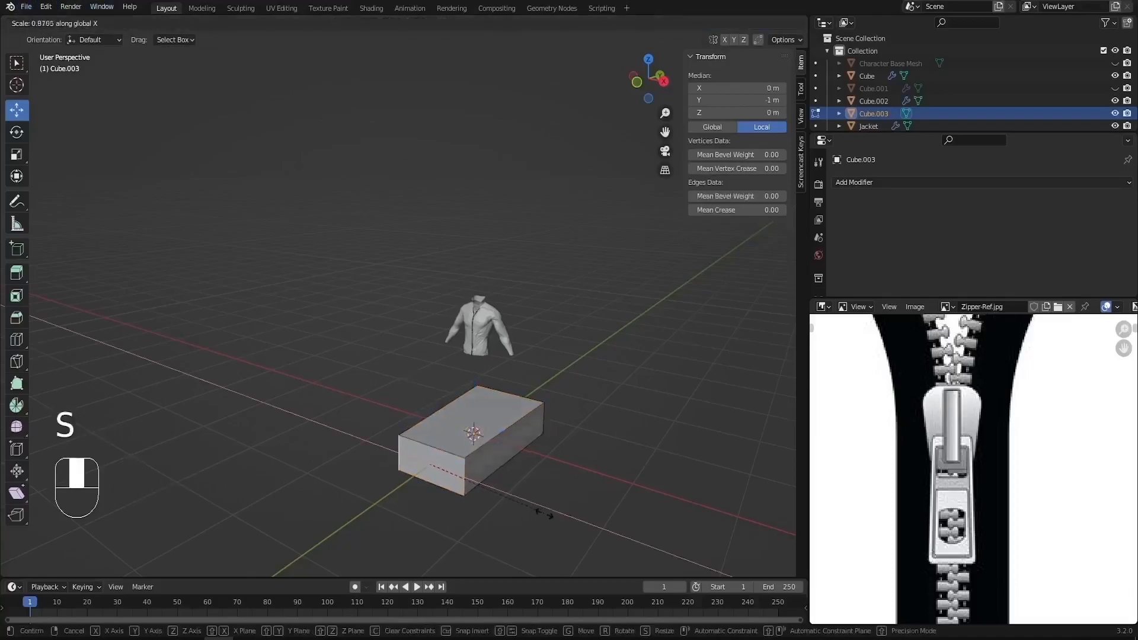
{"action": "left_click", "coordinate": [515, 505]}
{"action": "middle_click_drag", "start_coordinate": [486, 335], "coordinate": [488, 393]}
{"action": "scroll", "coordinate": [488, 393], "scroll_direction": "up", "scroll_amount": 2}
{"action": "key", "text": "Tab"}
{"action": "key", "text": "Tab"}
Step: Rescale the whole tapered block along X to adjust its width, then return to Object Mode
{"action": "key", "text": "a"}
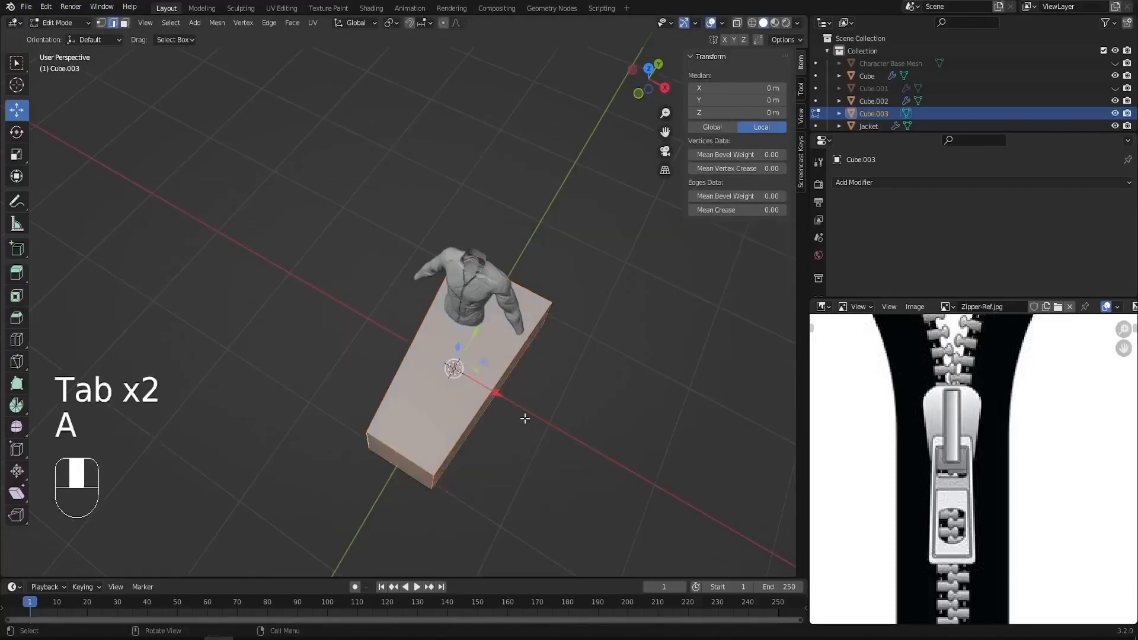
{"action": "key", "text": "s"}
{"action": "middle_click", "coordinate": [533, 425]}
{"action": "left_click", "coordinate": [534, 425]}
{"action": "key", "text": "Tab"}
Step: Bevel the slider block's four vertical corner edges with 2 segments in Edit Mode
{"action": "middle_click_drag", "start_coordinate": [522, 433], "coordinate": [474, 364]}
{"action": "key", "text": "Tab"}
{"action": "middle_click_drag", "start_coordinate": [482, 442], "coordinate": [473, 487]}
{"action": "left_click", "coordinate": [473, 487]}
{"action": "left_click", "coordinate": [417, 475], "text": "shift"}
{"action": "left_click", "coordinate": [568, 364], "text": "shift"}
{"action": "middle_click_drag", "start_coordinate": [568, 364], "coordinate": [344, 356]}
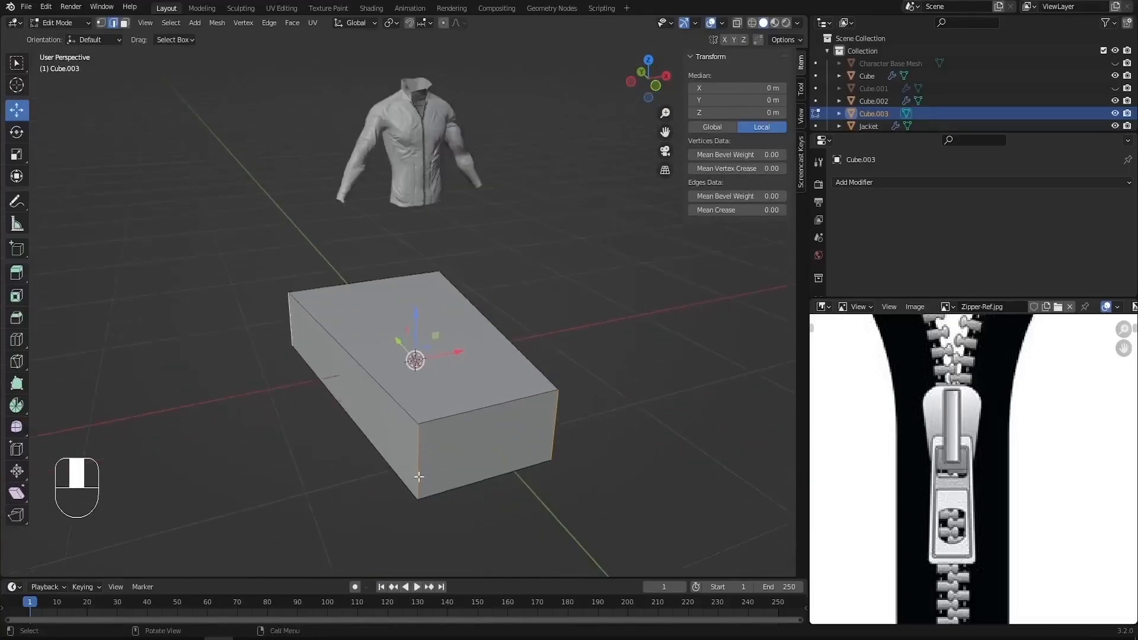
{"action": "key", "text": "ctrl+b"}
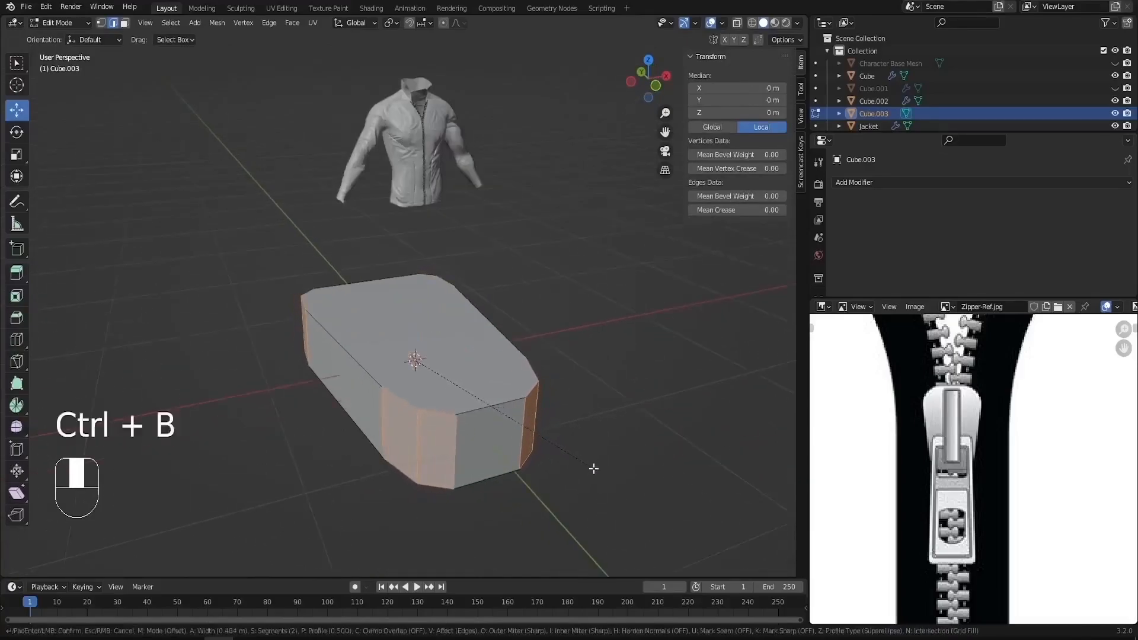
Step: Cancel the corner bevel and apply the block's scale in Object Mode
{"action": "key", "text": "Escape"}
{"action": "key", "text": "Tab"}
{"action": "key", "text": "n"}
{"action": "key", "text": "n"}
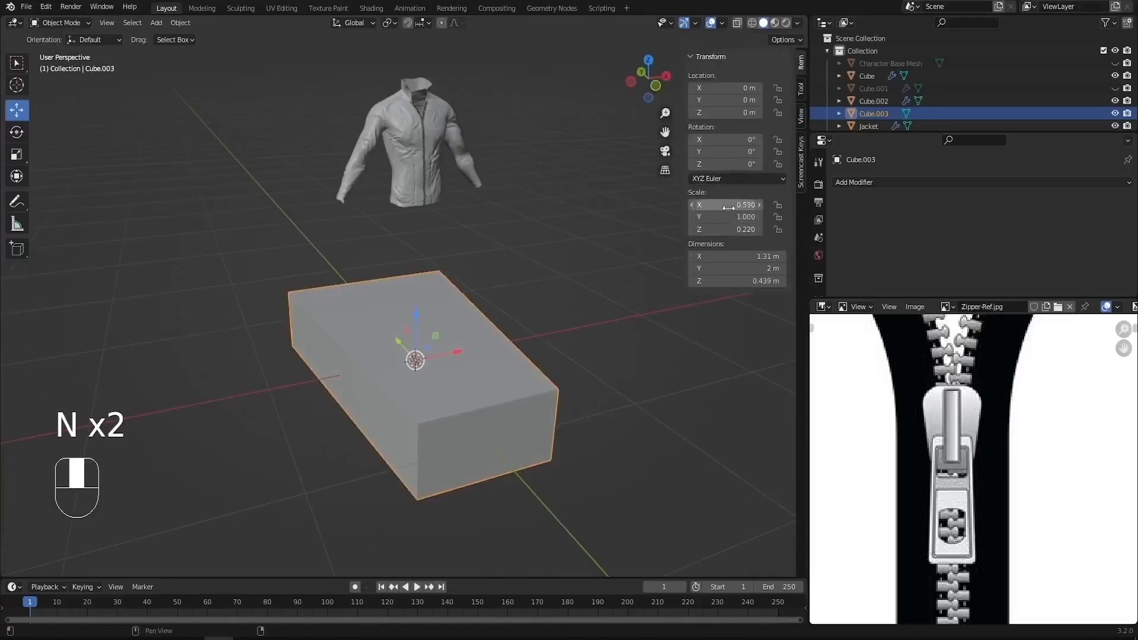
{"action": "key", "text": "ctrl+a"}
{"action": "left_click", "coordinate": [640, 244]}
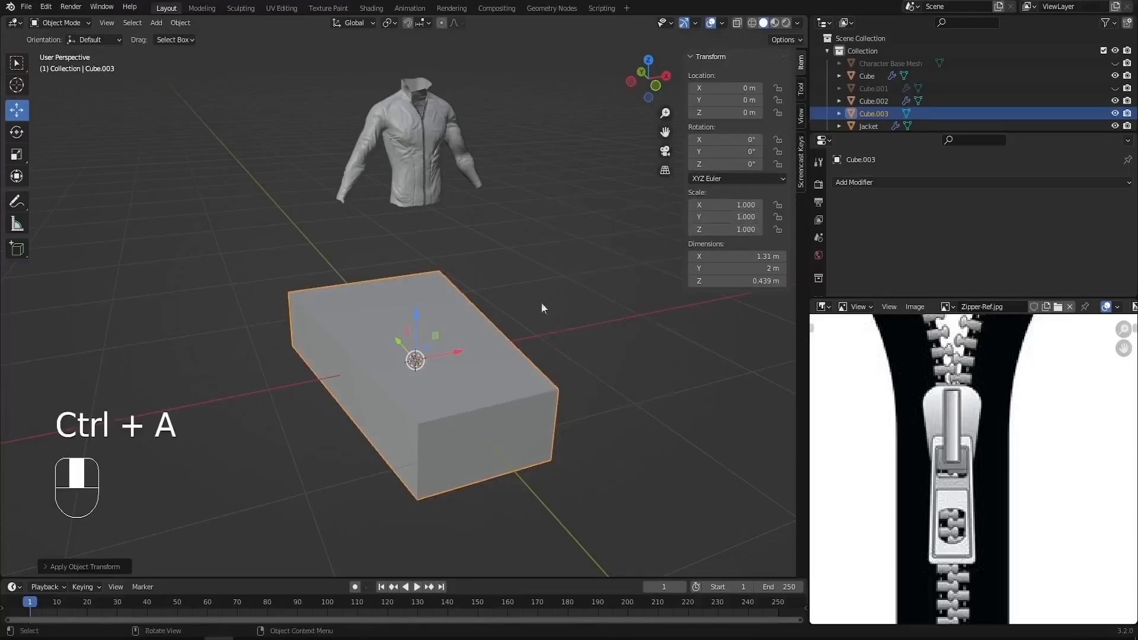
Step: Bevel the block's vertical corner edges with two segments, about 0.27 m wide
{"action": "key", "text": "Tab"}
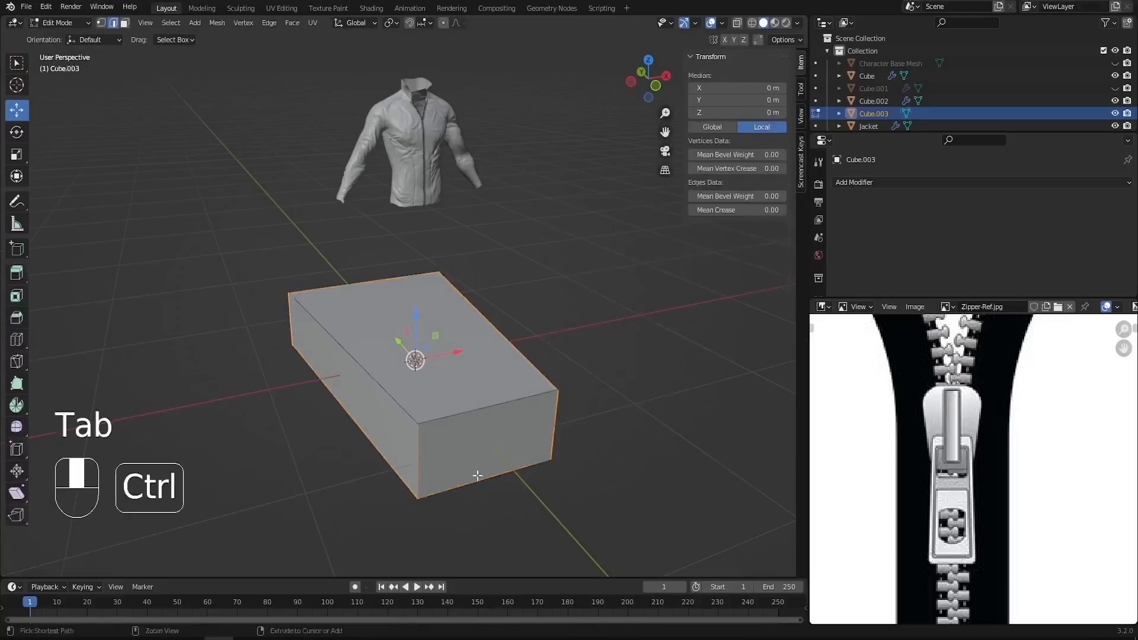
{"action": "key", "text": "ctrl+b"}
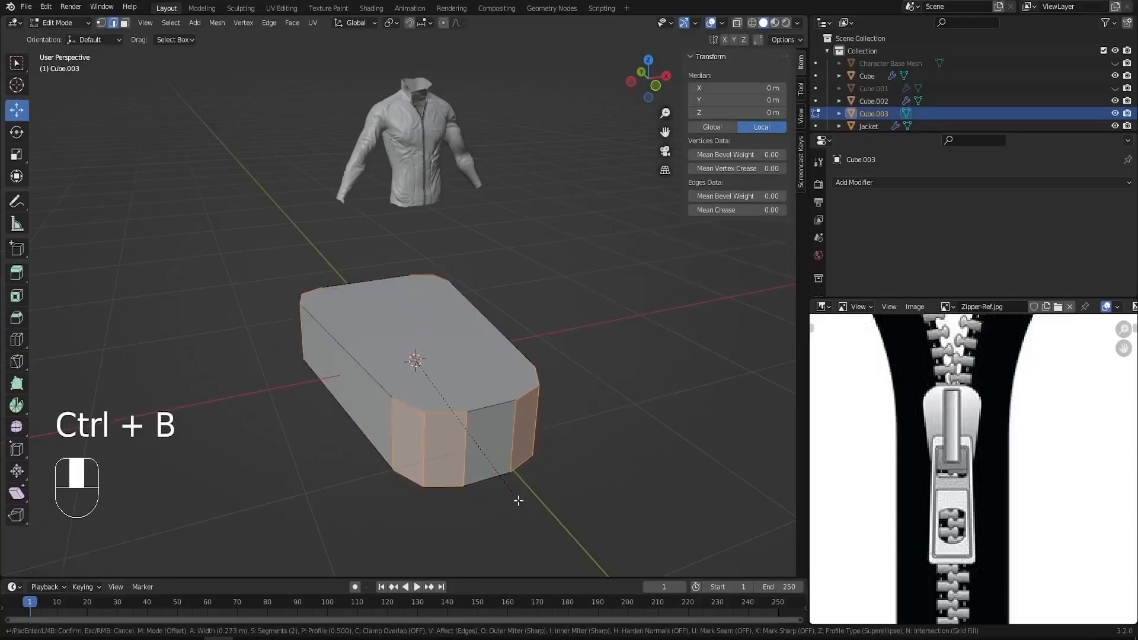
{"action": "key", "text": "Tab"}
{"action": "middle_click_drag", "start_coordinate": [529, 370], "coordinate": [510, 390]}
{"action": "key", "text": "Tab"}
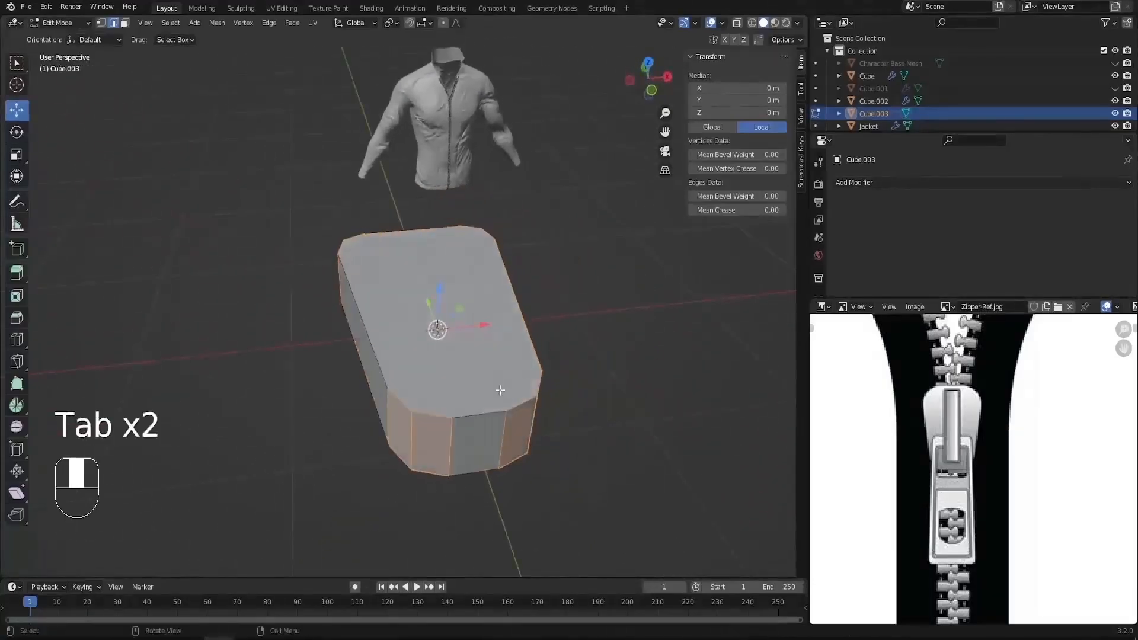
Step: Duplicate the block's short front top edge, move it inward, and extrude it along Y into a flat strip across the top
{"action": "left_click", "coordinate": [124, 23]}
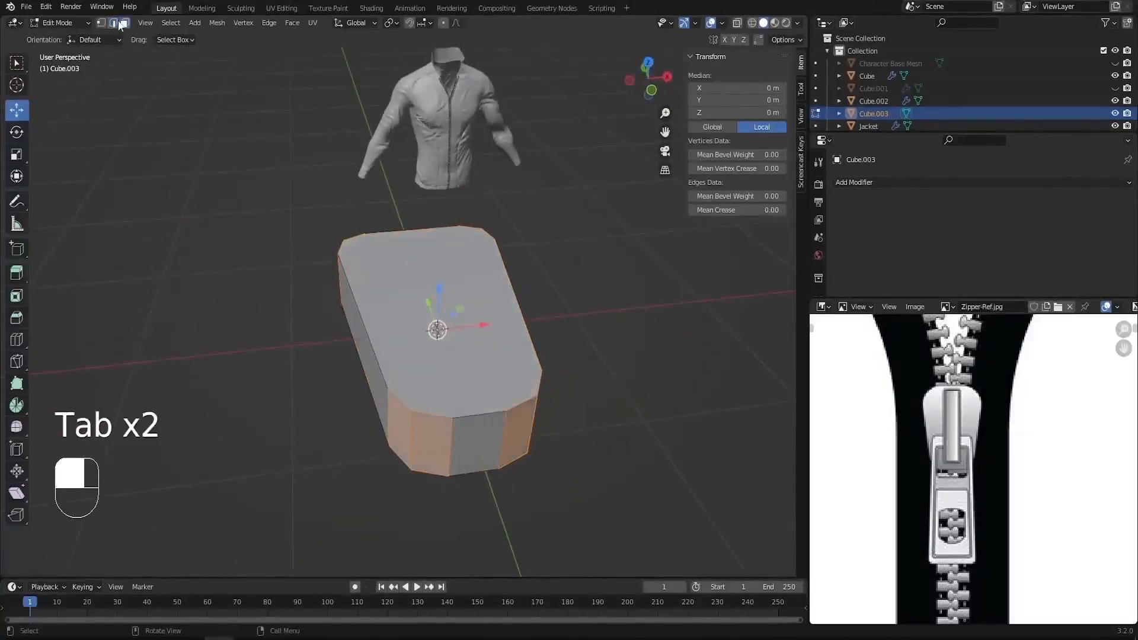
{"action": "left_click", "coordinate": [482, 410]}
{"action": "key", "text": "shift+d"}
{"action": "right_click", "coordinate": [485, 443]}
{"action": "middle_click_drag", "start_coordinate": [485, 443], "coordinate": [410, 341]}
{"action": "left_click_drag", "start_coordinate": [429, 330], "coordinate": [394, 334]}
{"action": "key", "text": "e"}
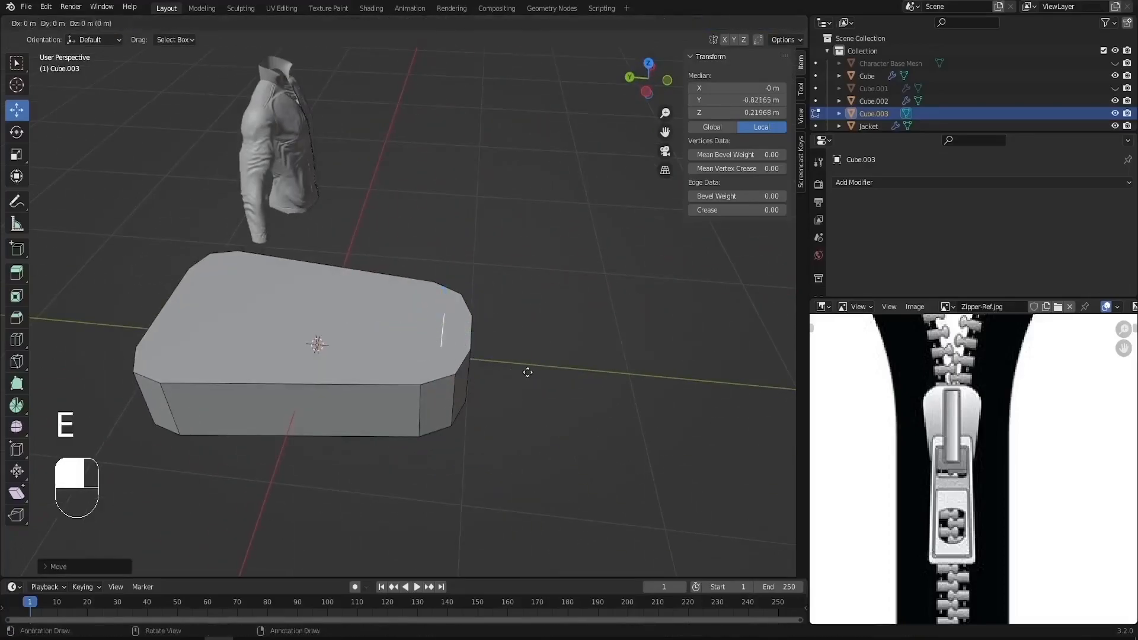
{"action": "left_click", "coordinate": [289, 387]}
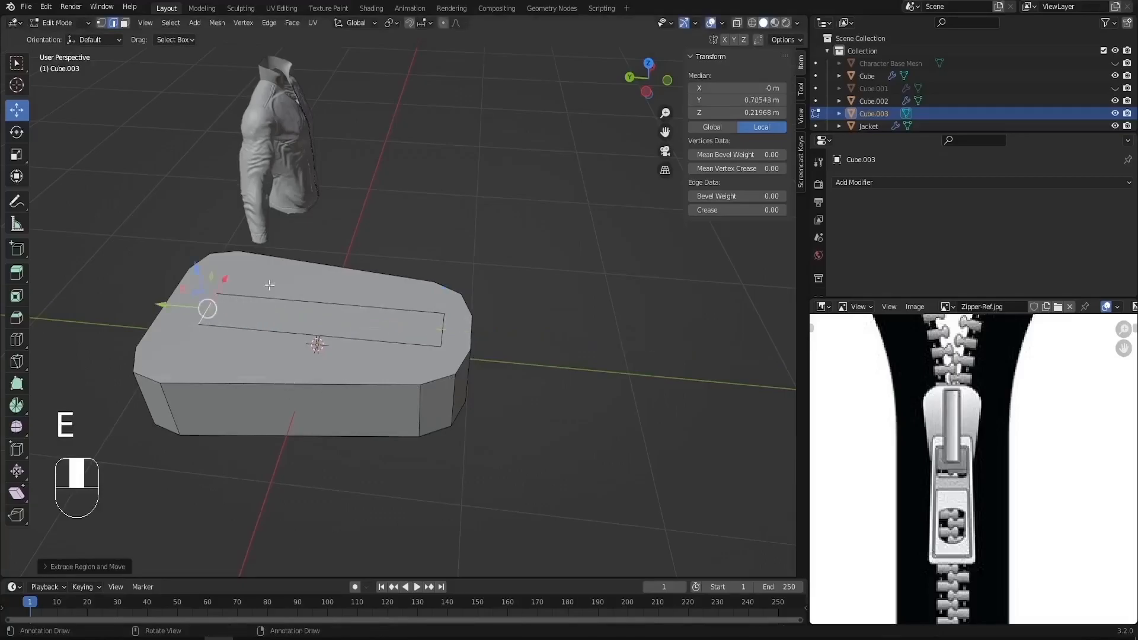
Step: Raise the flat strip above the block to about Z 0.47 m and extrude it down about 0.1 m into a thin bar
{"action": "left_click", "coordinate": [442, 330], "text": "shift"}
{"action": "left_click", "coordinate": [394, 343]}
{"action": "left_click_drag", "start_coordinate": [320, 283], "coordinate": [320, 251]}
{"action": "middle_click_drag", "start_coordinate": [351, 320], "coordinate": [374, 369]}
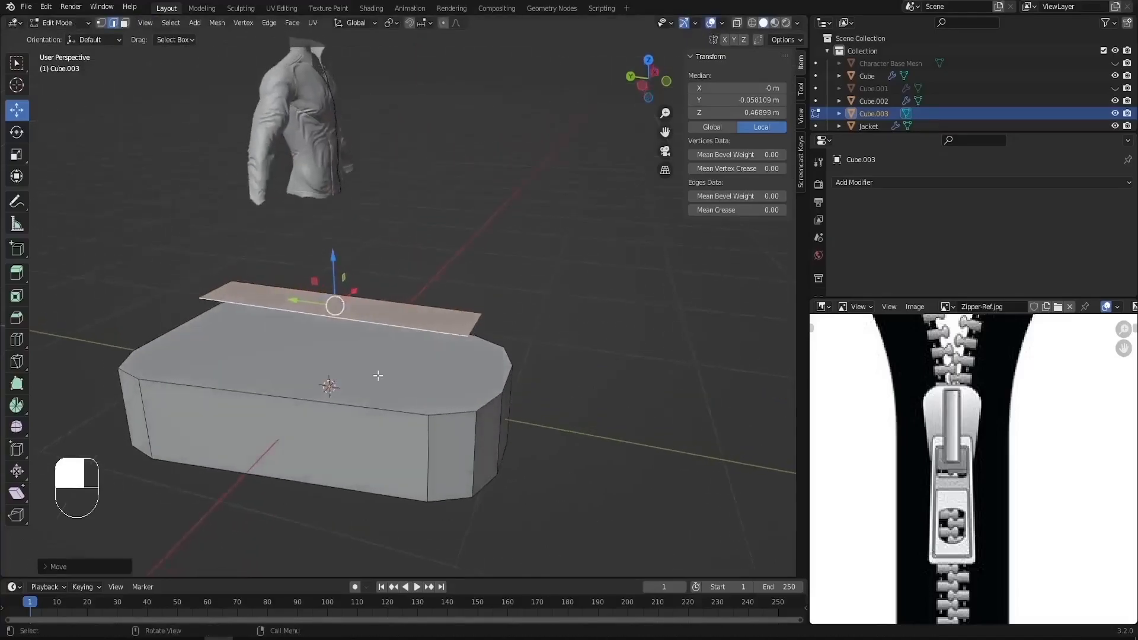
{"action": "scroll", "coordinate": [374, 370], "scroll_direction": "up", "scroll_amount": 2}
{"action": "key", "text": "e"}
{"action": "left_click", "coordinate": [385, 394]}
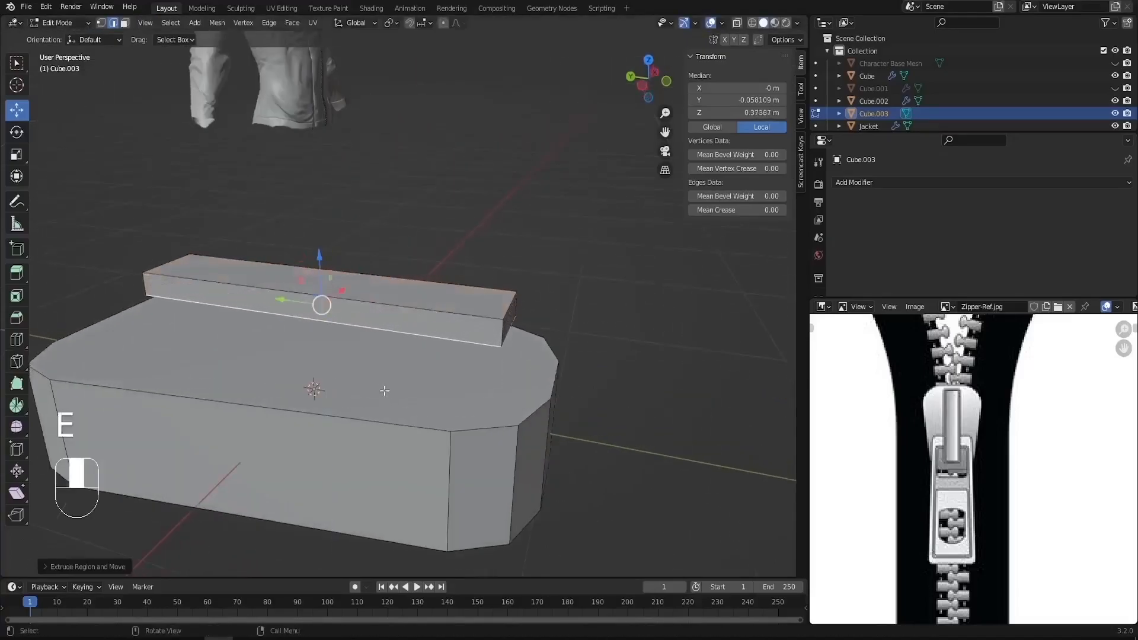
Step: Add two loop cuts across the bar and scale them apart along Y toward its ends
{"action": "key", "text": "ctrl+r"}
{"action": "left_click", "coordinate": [357, 328]}
{"action": "right_click", "coordinate": [357, 328]}
{"action": "key", "text": "s"}
{"action": "key", "text": "y"}
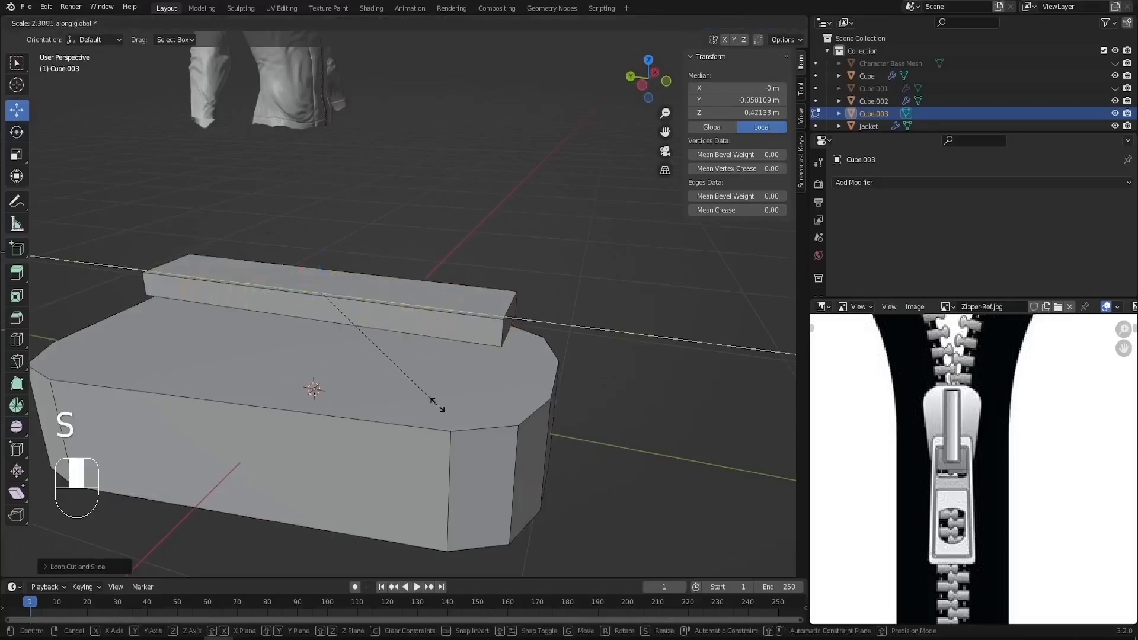
{"action": "left_click", "coordinate": [462, 414]}
Step: Extrude the two end faces on the bar's underside down to the block to form the legs of a bridge
{"action": "left_click", "coordinate": [125, 26]}
{"action": "middle_click_drag", "start_coordinate": [403, 341], "coordinate": [371, 270]}
{"action": "scroll", "coordinate": [485, 403], "scroll_direction": "up", "scroll_amount": 3}
{"action": "left_click", "coordinate": [573, 354]}
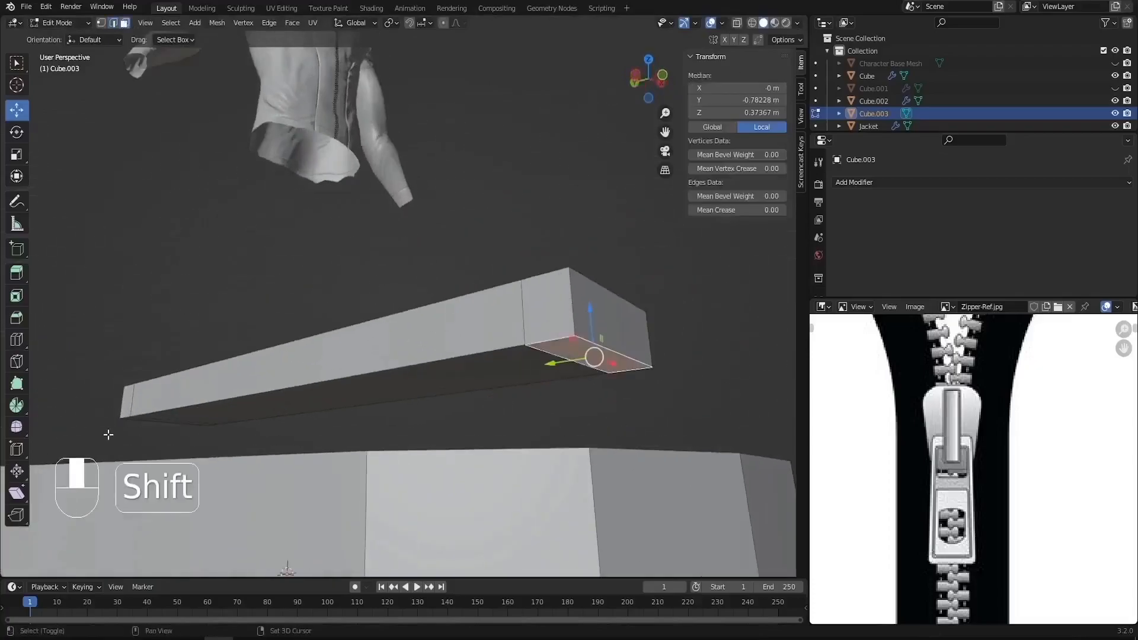
{"action": "left_click", "coordinate": [136, 423], "text": "shift"}
{"action": "key", "text": "e"}
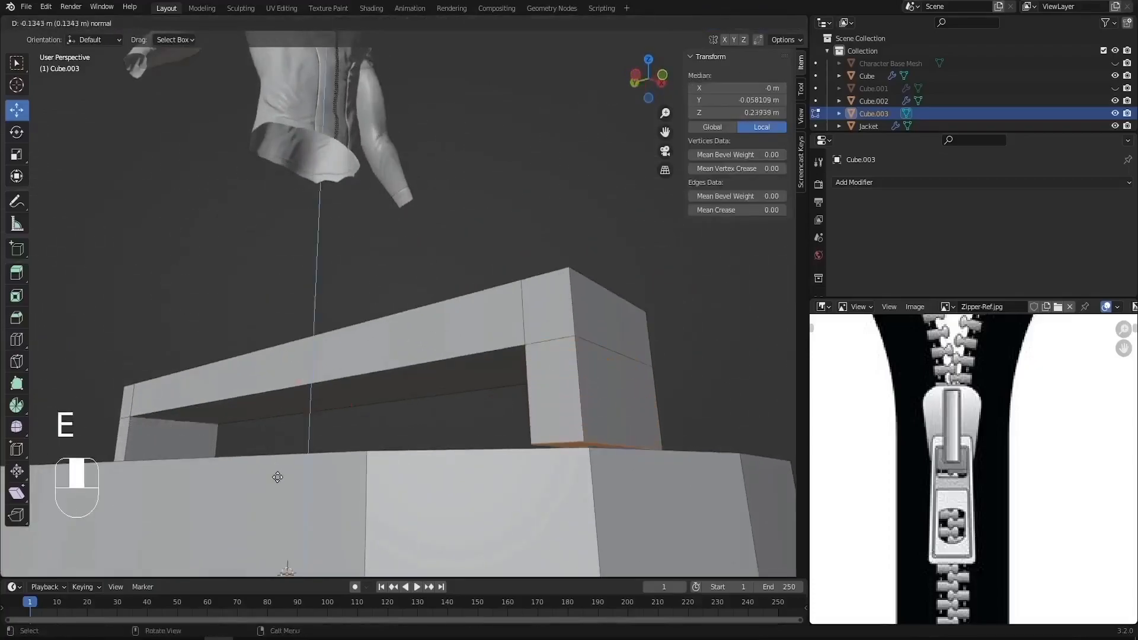
{"action": "left_click", "coordinate": [283, 494]}
Step: Inspect the block and its bridge in Object Mode from several angles and compare them with the zipper reference image
{"action": "key", "text": "Tab"}
{"action": "scroll", "coordinate": [367, 417], "scroll_direction": "down", "scroll_amount": 5}
{"action": "middle_click_drag", "start_coordinate": [396, 433], "coordinate": [396, 479]}
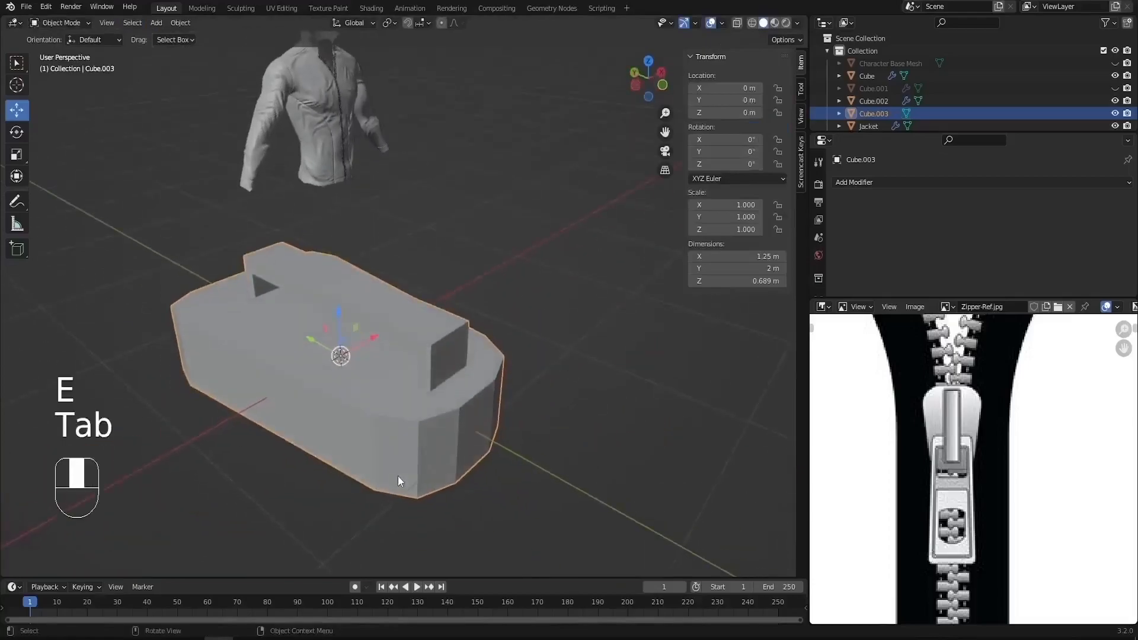
{"action": "key", "text": "a"}
{"action": "key", "text": "a"}
{"action": "scroll", "coordinate": [483, 427], "scroll_direction": "down", "scroll_amount": 3}
{"action": "middle_click_drag", "start_coordinate": [483, 422], "coordinate": [369, 437]}
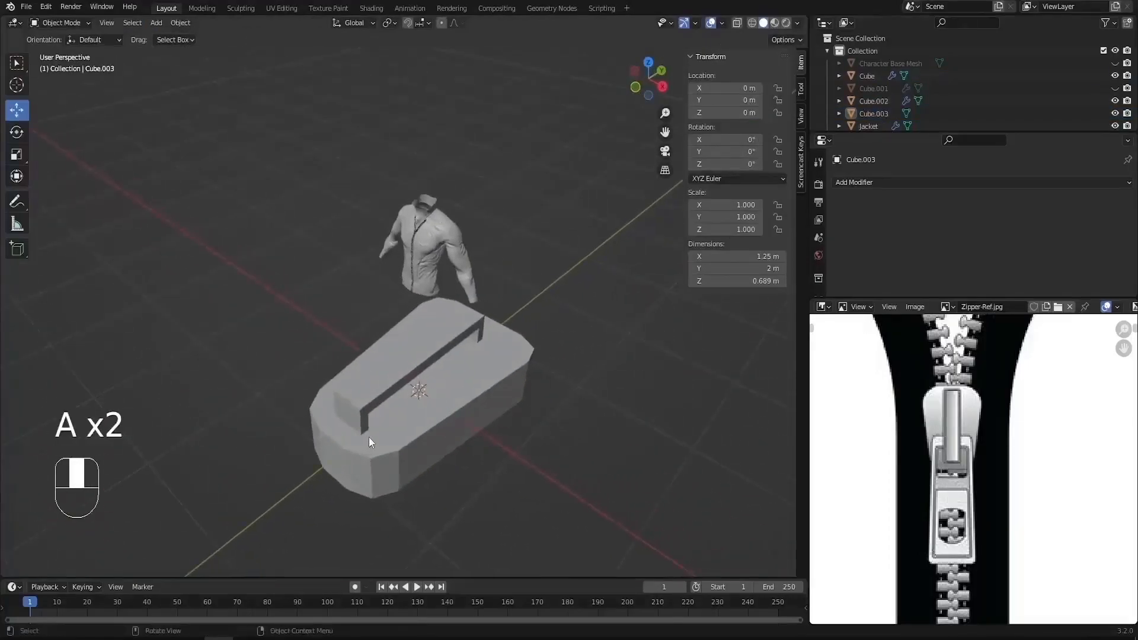
{"action": "scroll", "coordinate": [972, 568], "scroll_direction": "up", "scroll_amount": 1}
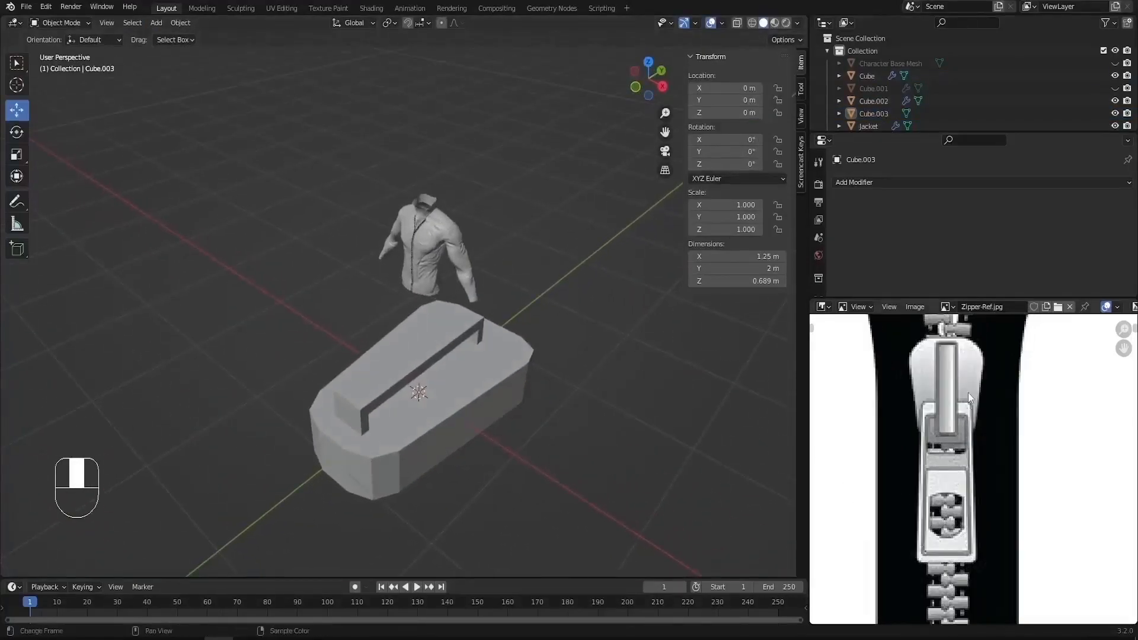
Step: Duplicate the bridge's top face in Edit Mode, move the copy along Y to the block's front, and scale it up
{"action": "left_click", "coordinate": [369, 415]}
{"action": "key", "text": "Tab"}
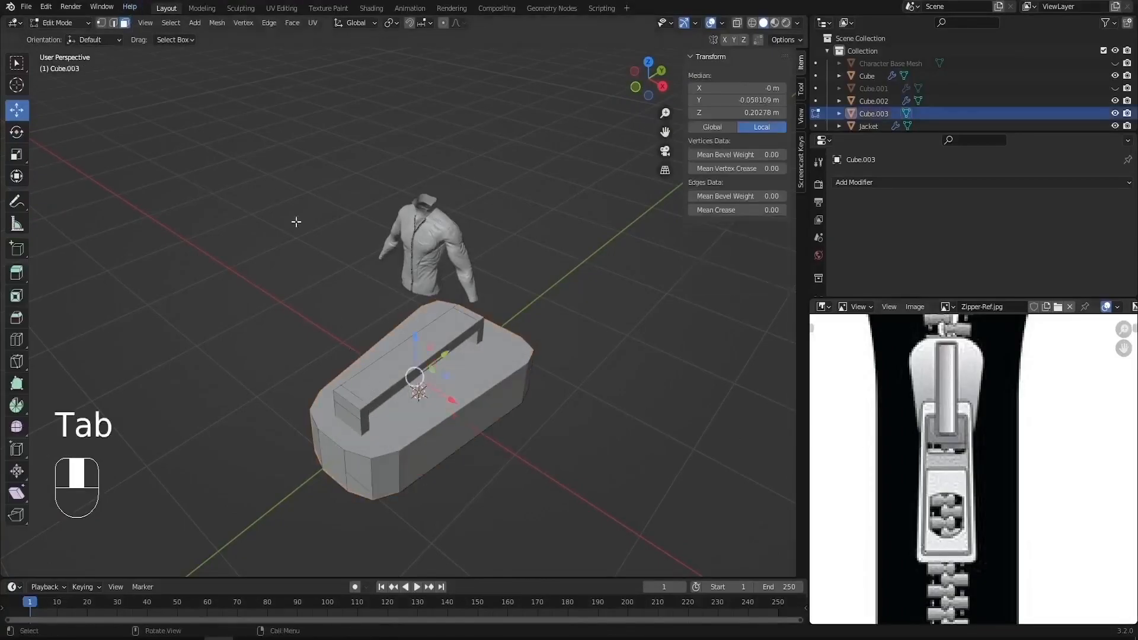
{"action": "left_click", "coordinate": [371, 368]}
{"action": "key", "text": "shift+d"}
{"action": "left_click", "coordinate": [446, 323]}
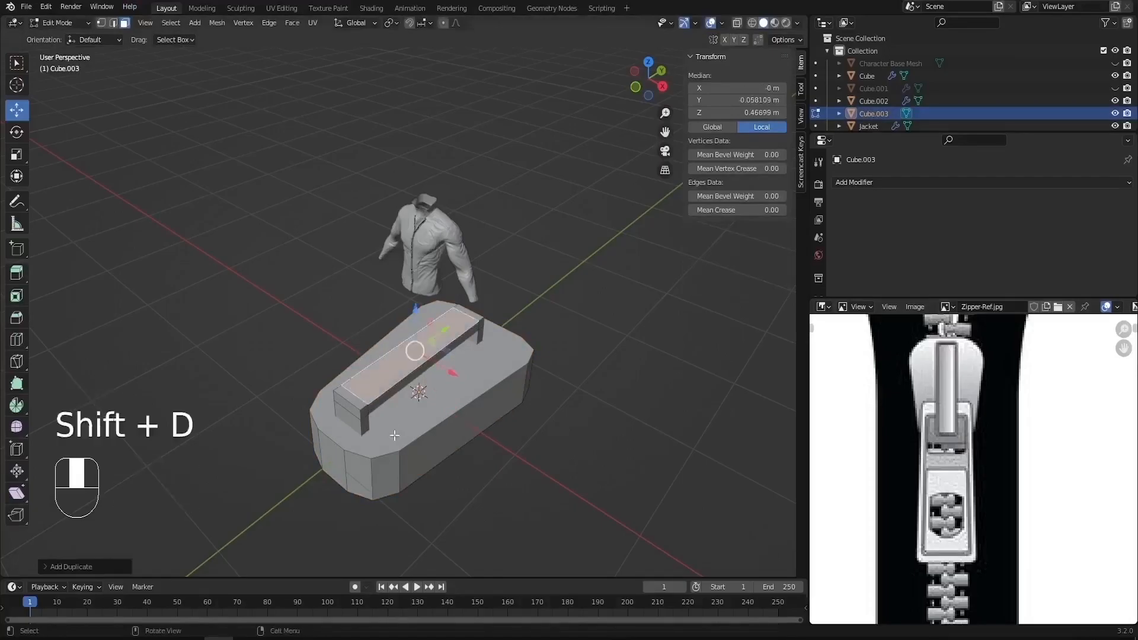
{"action": "left_click_drag", "start_coordinate": [446, 323], "coordinate": [356, 442]}
{"action": "key", "text": "s"}
{"action": "left_click", "coordinate": [423, 509]}
Step: Stretch the duplicated face along Y and place it at about Y -1.55 m so it overlaps the bridge's front end
{"action": "scroll", "coordinate": [441, 362], "scroll_direction": "down", "scroll_amount": 4}
{"action": "key", "text": "s"}
{"action": "key", "text": "y"}
{"action": "left_click", "coordinate": [473, 422]}
{"action": "left_click_drag", "start_coordinate": [397, 342], "coordinate": [388, 356]}
{"action": "scroll", "coordinate": [356, 363], "scroll_direction": "up", "scroll_amount": 3}
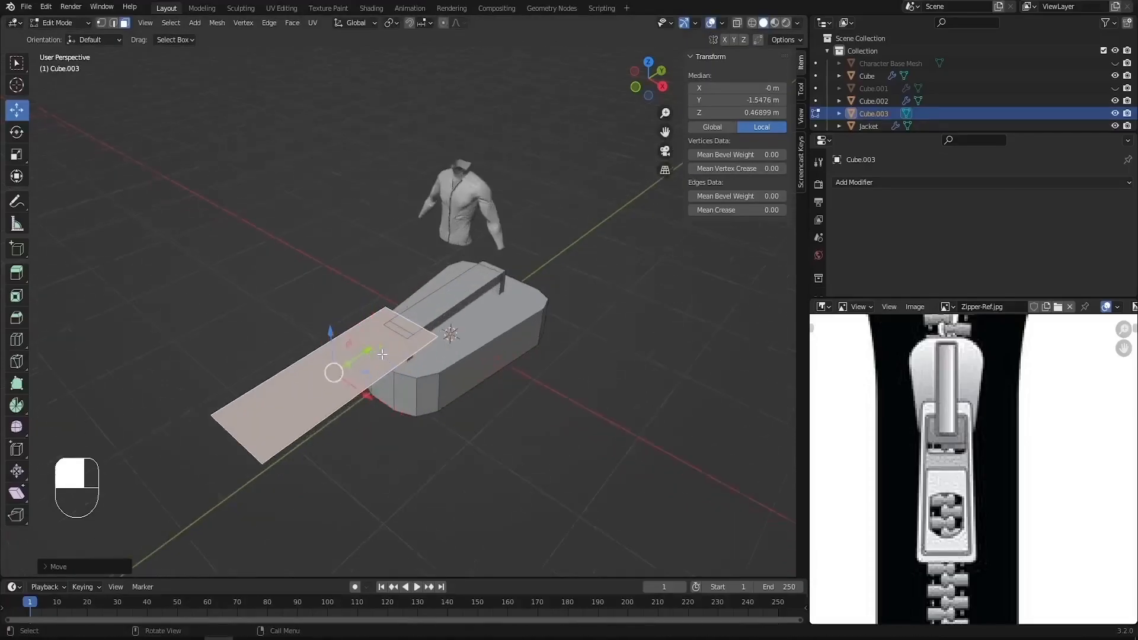
Step: Widen the far front edge of the pull-tab face by scaling it about 1.65 times
{"action": "left_click", "coordinate": [113, 23]}
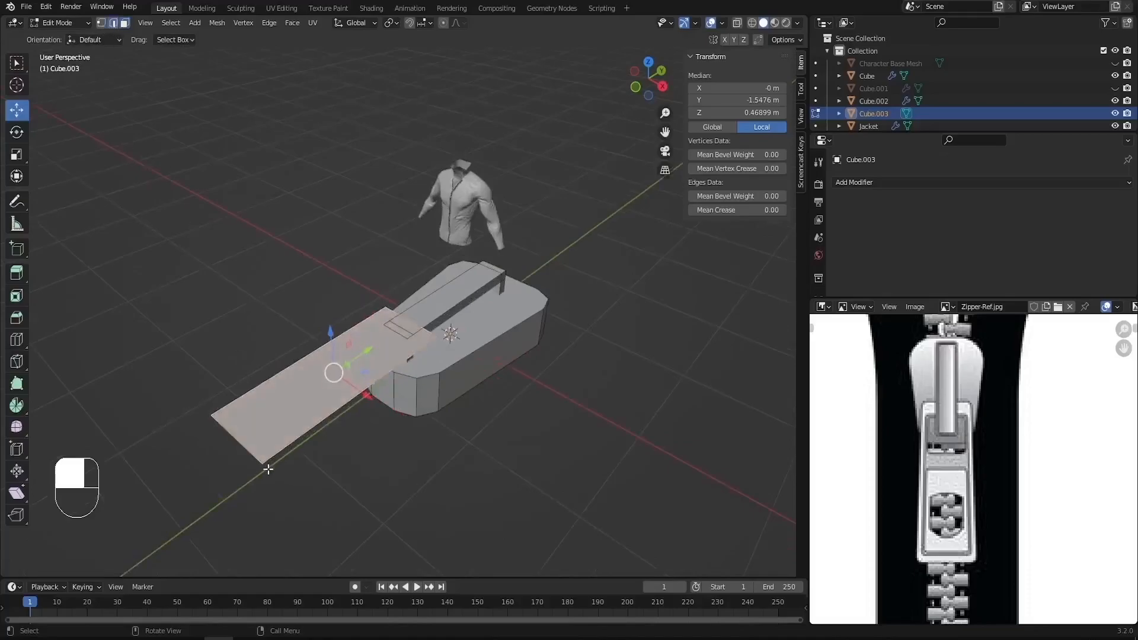
{"action": "left_click", "coordinate": [240, 444]}
{"action": "key", "text": "s"}
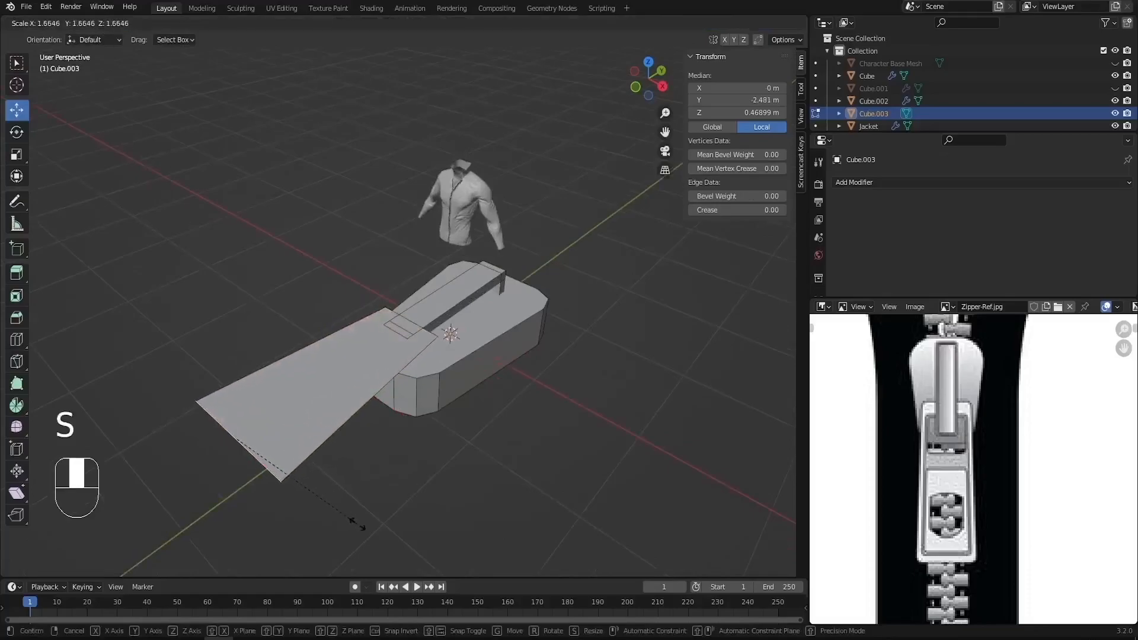
{"action": "left_click", "coordinate": [352, 520]}
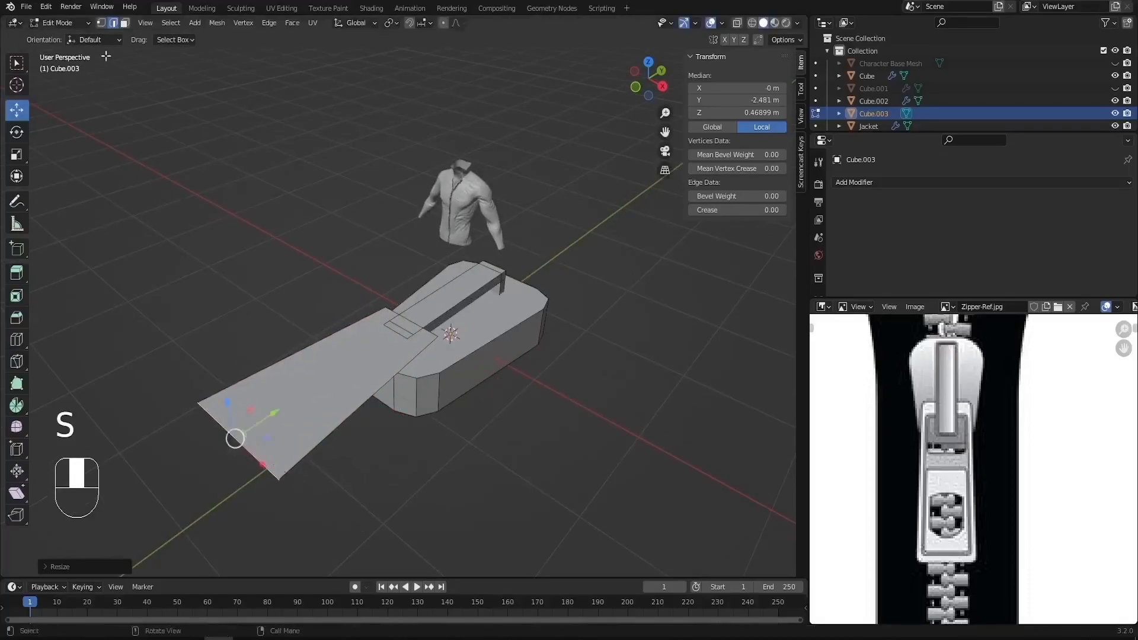
Step: Lower the tapered pull-tab face to about Z 0.26 m, just above the block's top surface
{"action": "left_click", "coordinate": [125, 24]}
{"action": "left_click", "coordinate": [346, 380]}
{"action": "left_click_drag", "start_coordinate": [339, 333], "coordinate": [333, 362]}
{"action": "scroll", "coordinate": [354, 462], "scroll_direction": "up", "scroll_amount": 2}
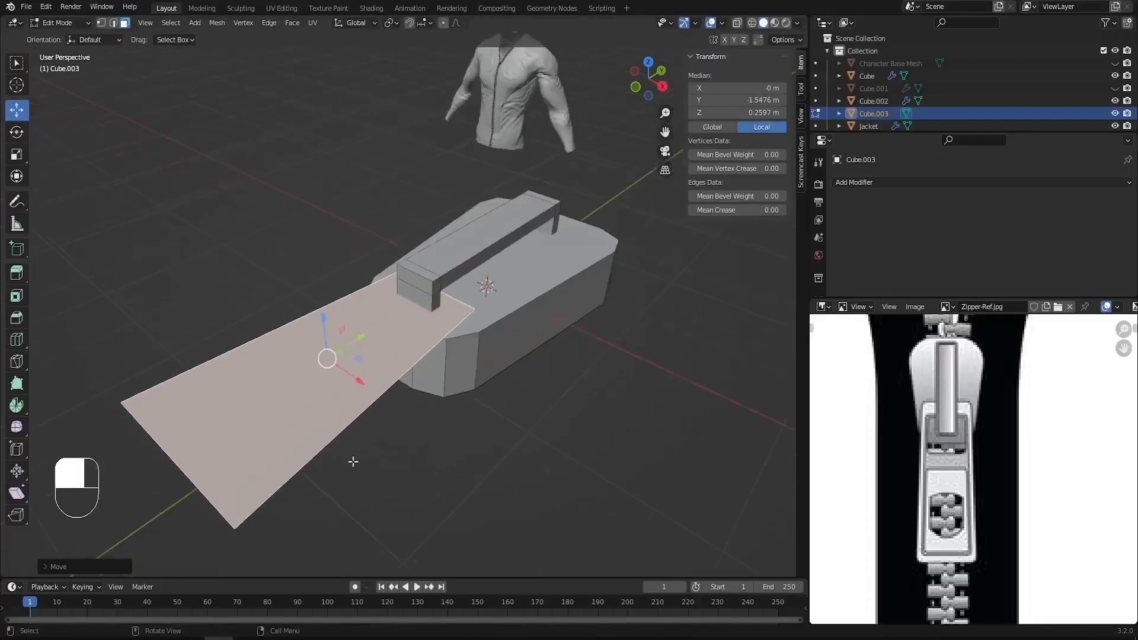
Step: Add two crosswise loop cuts near the middle of the pull-tab face, sliding them to leave a narrow strip between them
{"action": "key", "text": "ctrl+r"}
{"action": "left_click", "coordinate": [356, 419]}
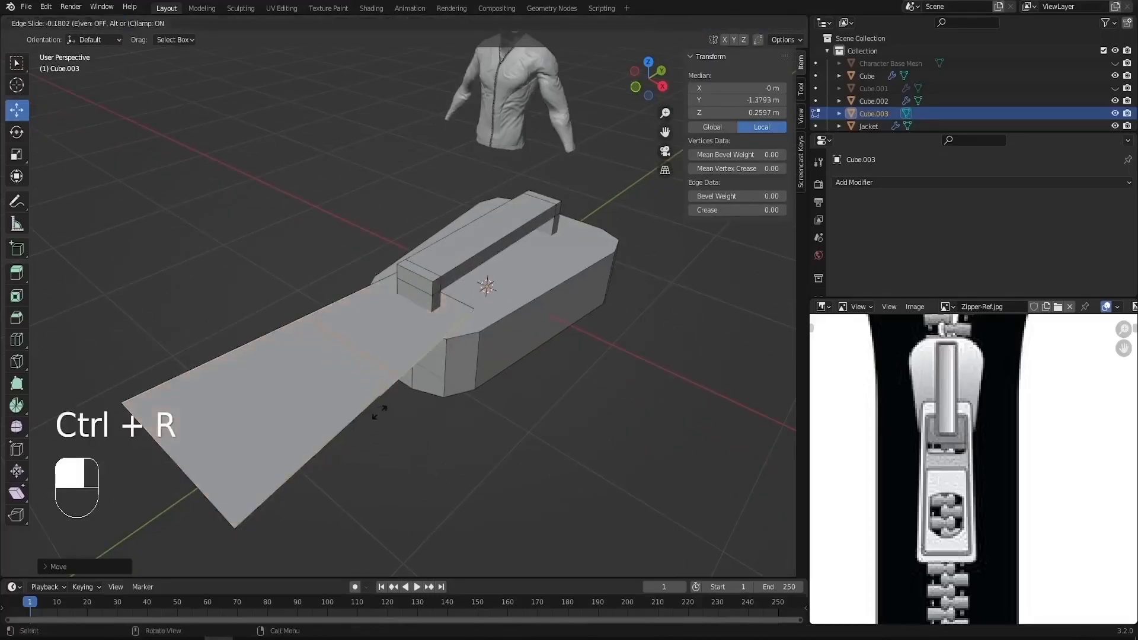
{"action": "left_click", "coordinate": [377, 415]}
{"action": "middle_click_drag", "start_coordinate": [377, 415], "coordinate": [378, 385]}
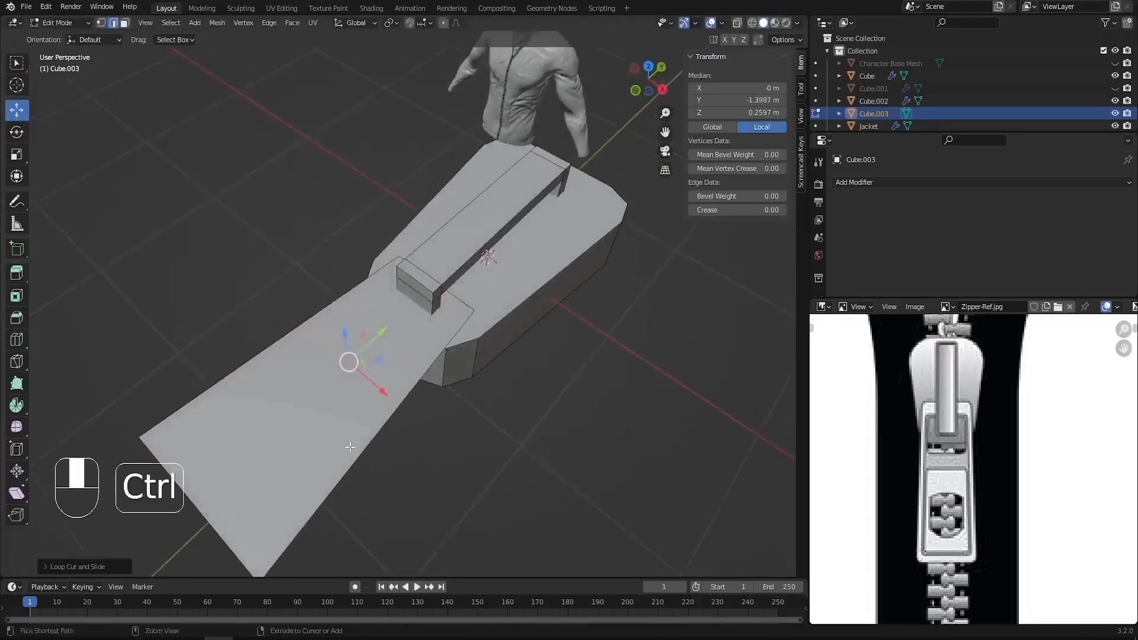
{"action": "key", "text": "ctrl+r"}
{"action": "left_click", "coordinate": [350, 447]}
{"action": "left_click", "coordinate": [405, 387]}
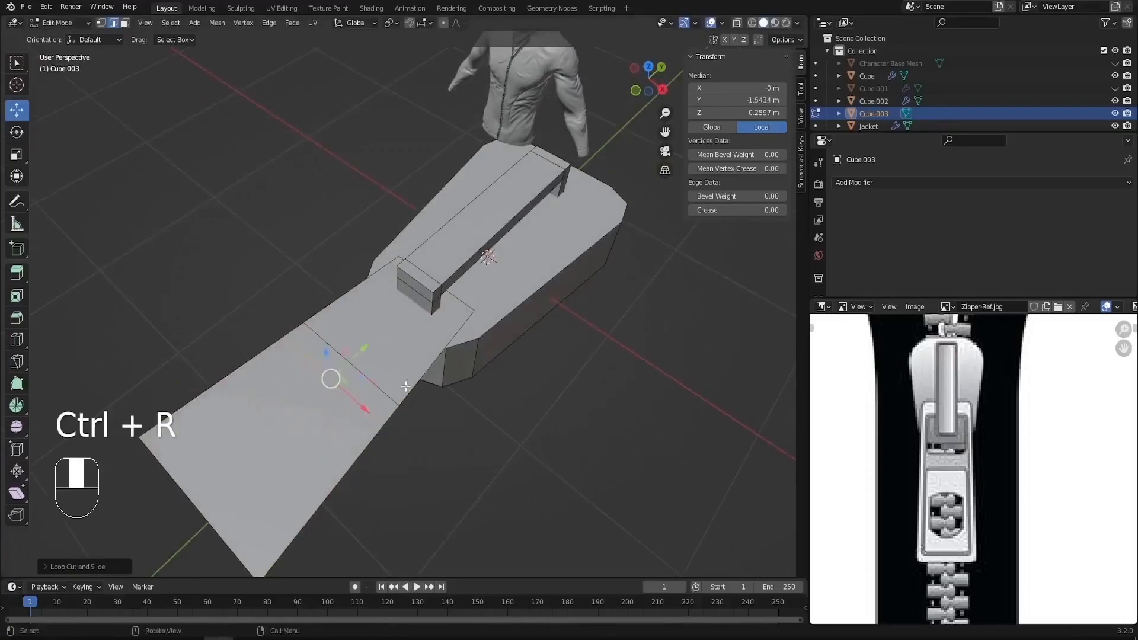
Step: Inset the pull tab's rear face by about 0.09 m and its large front face by about 0.11 m
{"action": "left_click", "coordinate": [125, 24]}
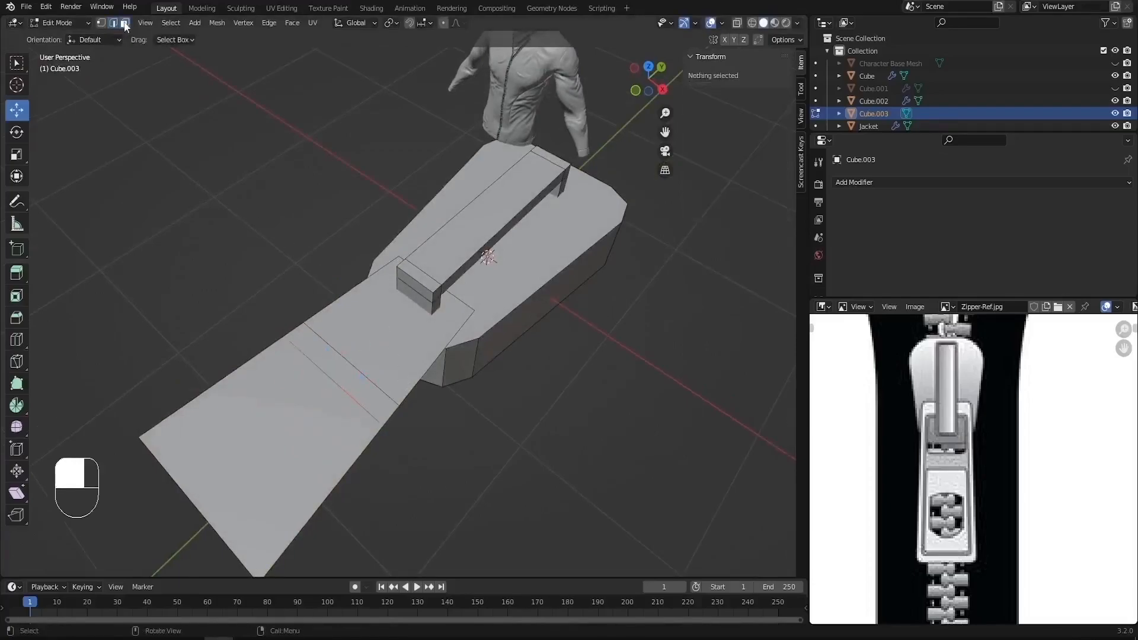
{"action": "left_click", "coordinate": [388, 341]}
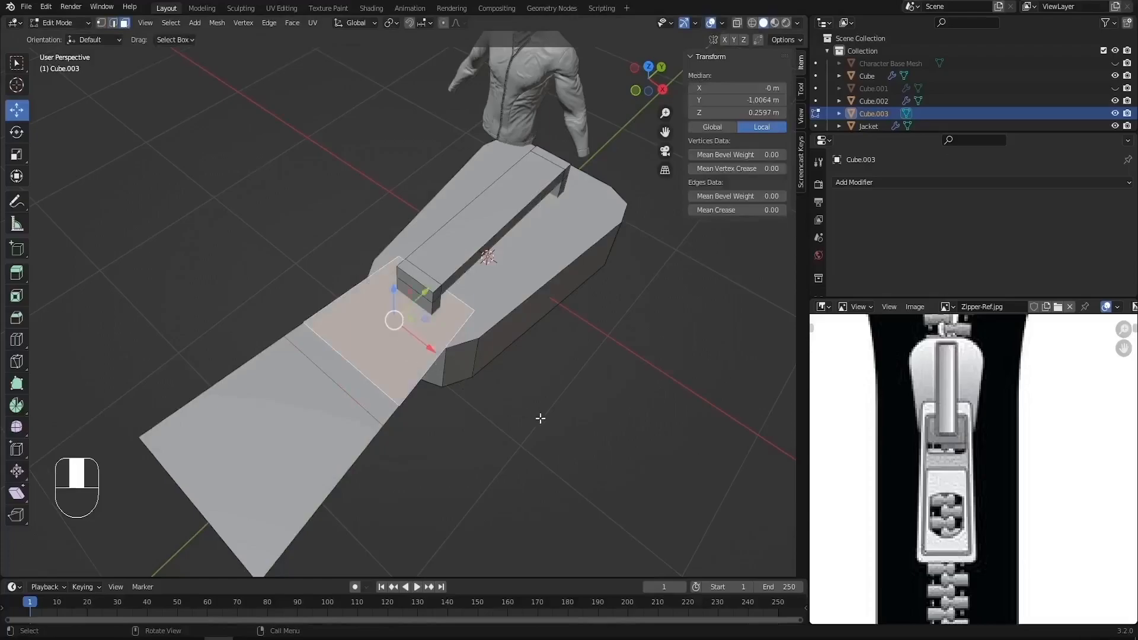
{"action": "key", "text": "i"}
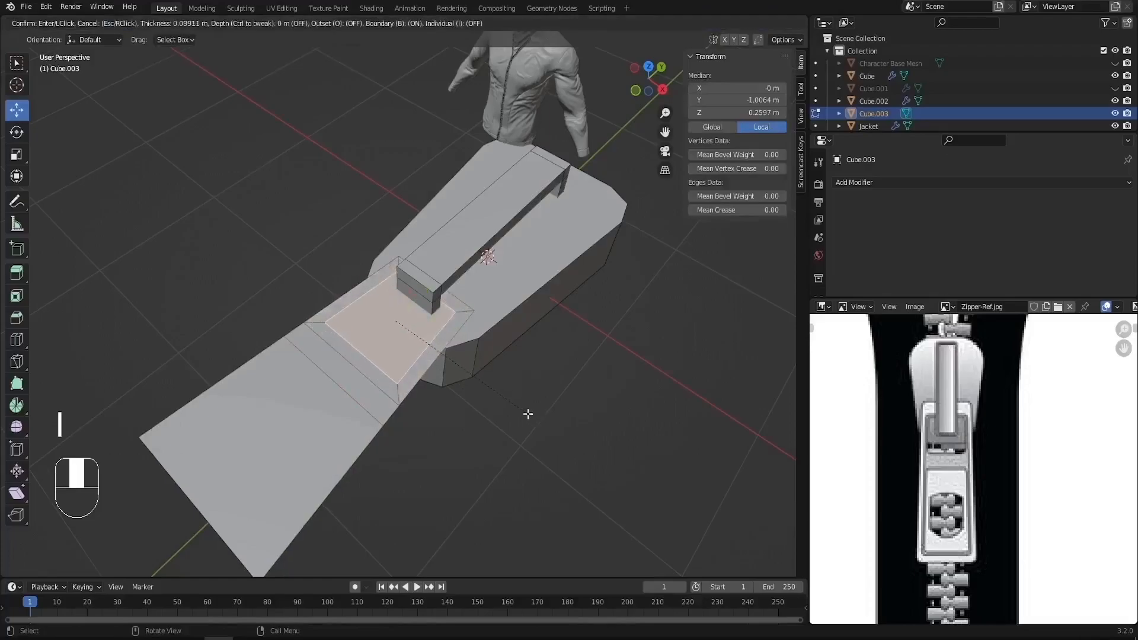
{"action": "left_click", "coordinate": [528, 414]}
{"action": "left_click", "coordinate": [339, 429]}
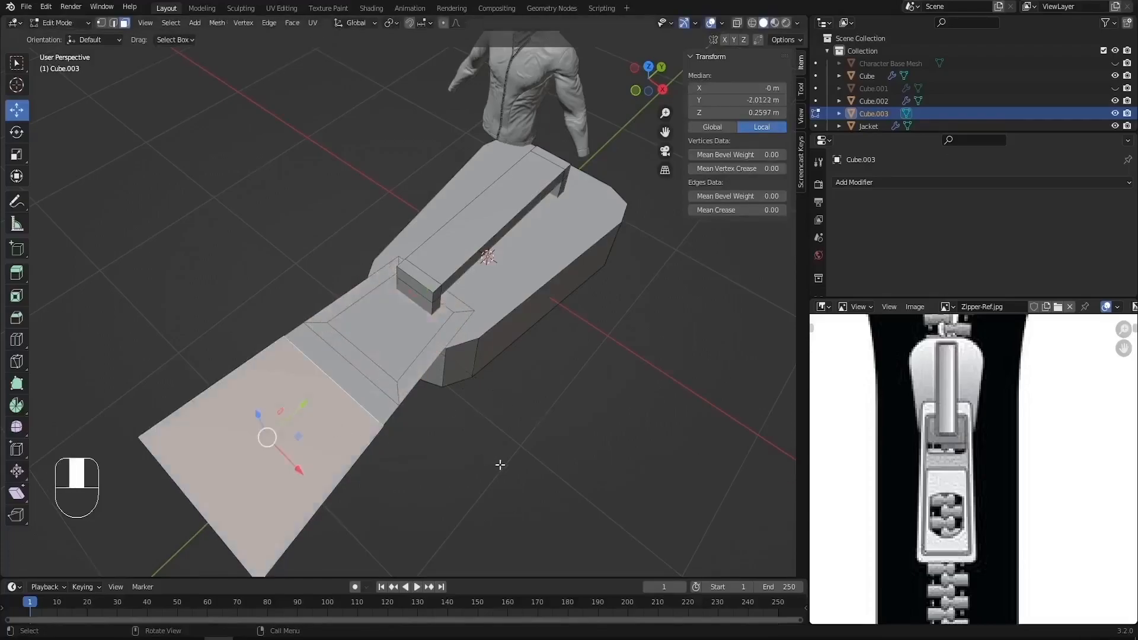
{"action": "key", "text": "i"}
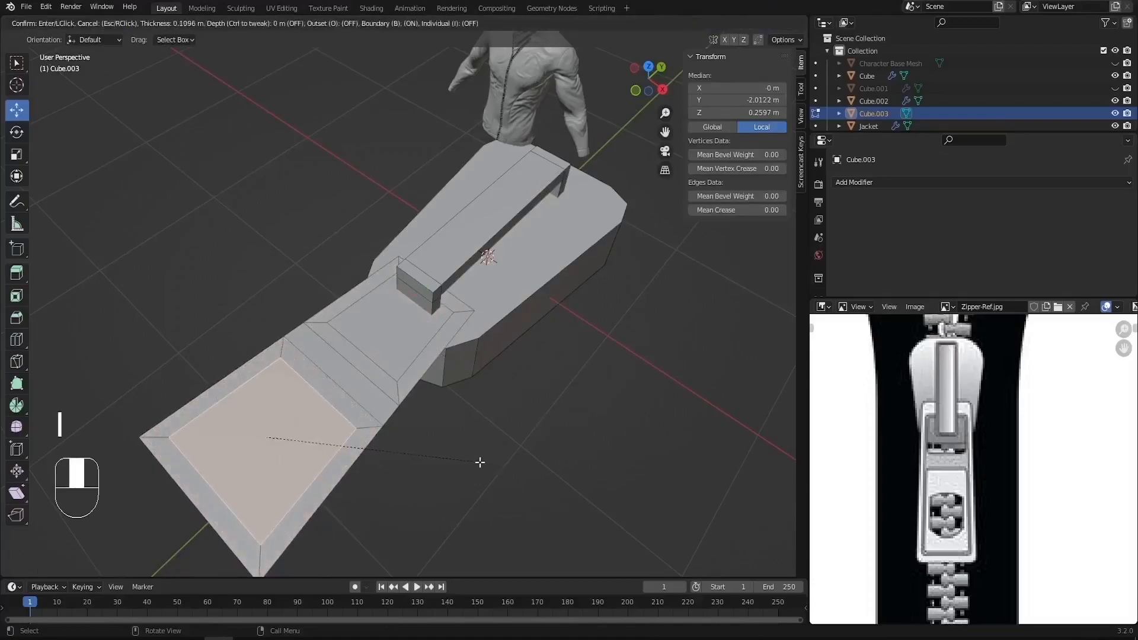
{"action": "left_click", "coordinate": [480, 462]}
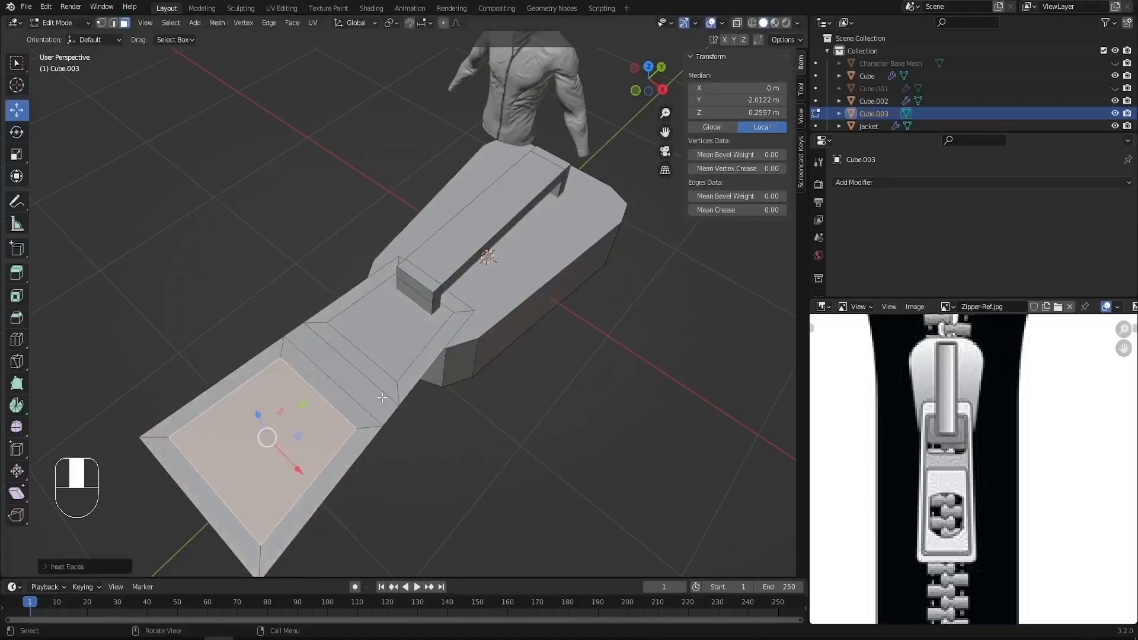
Step: Delete the pull tab's two inset faces to open holes in it
{"action": "left_click", "coordinate": [388, 341], "text": "shift"}
{"action": "key", "text": "x"}
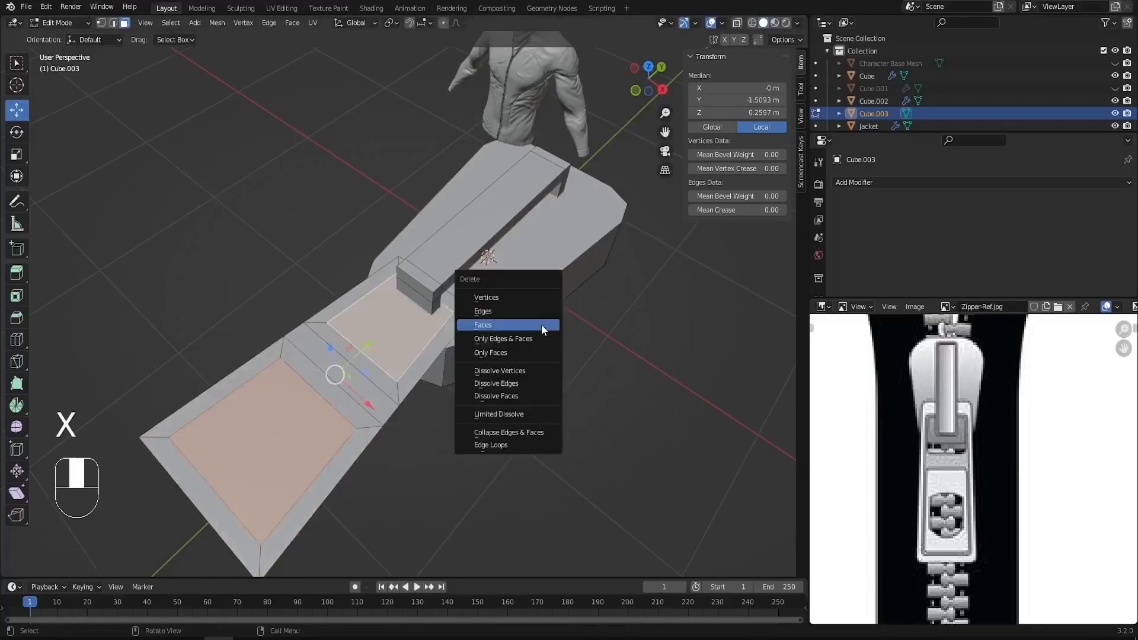
{"action": "left_click", "coordinate": [541, 325]}
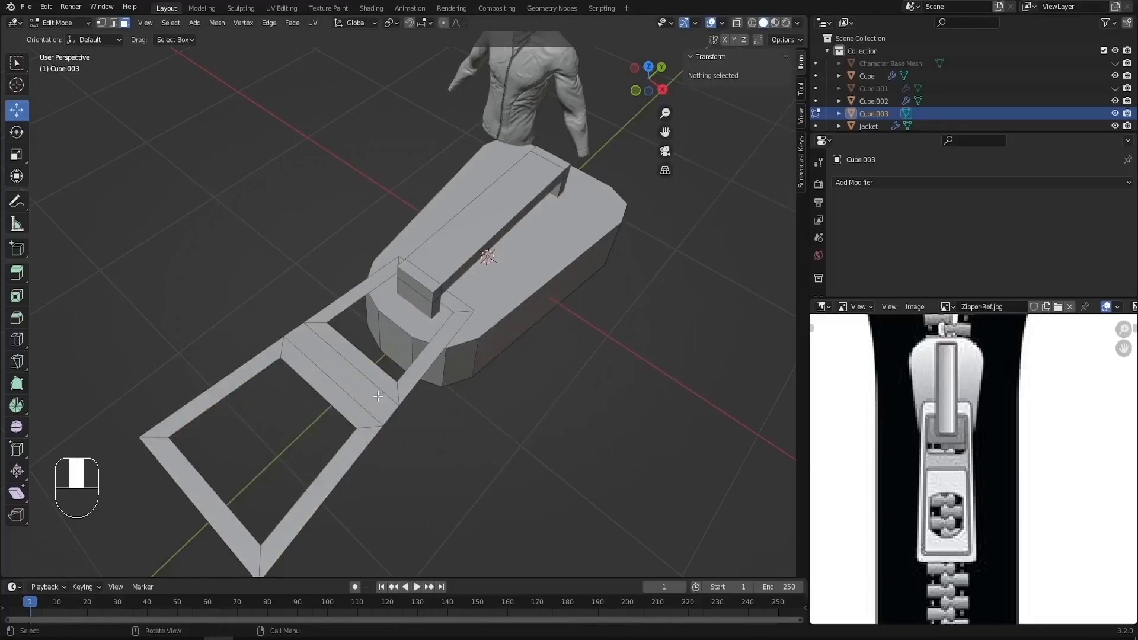
Step: Extrude the whole linked pull-tab surface upward by about 0.10 m to give it thickness
{"action": "key", "text": "l"}
{"action": "middle_click_drag", "start_coordinate": [352, 382], "coordinate": [341, 333]}
{"action": "scroll", "coordinate": [341, 333], "scroll_direction": "up", "scroll_amount": 3}
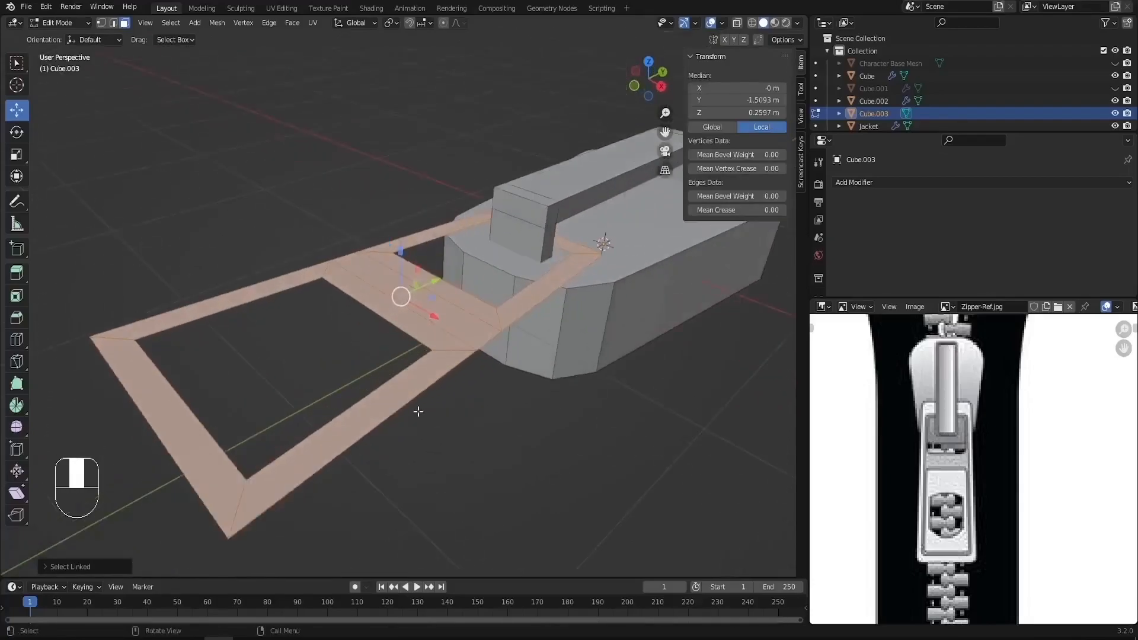
{"action": "key", "text": "e"}
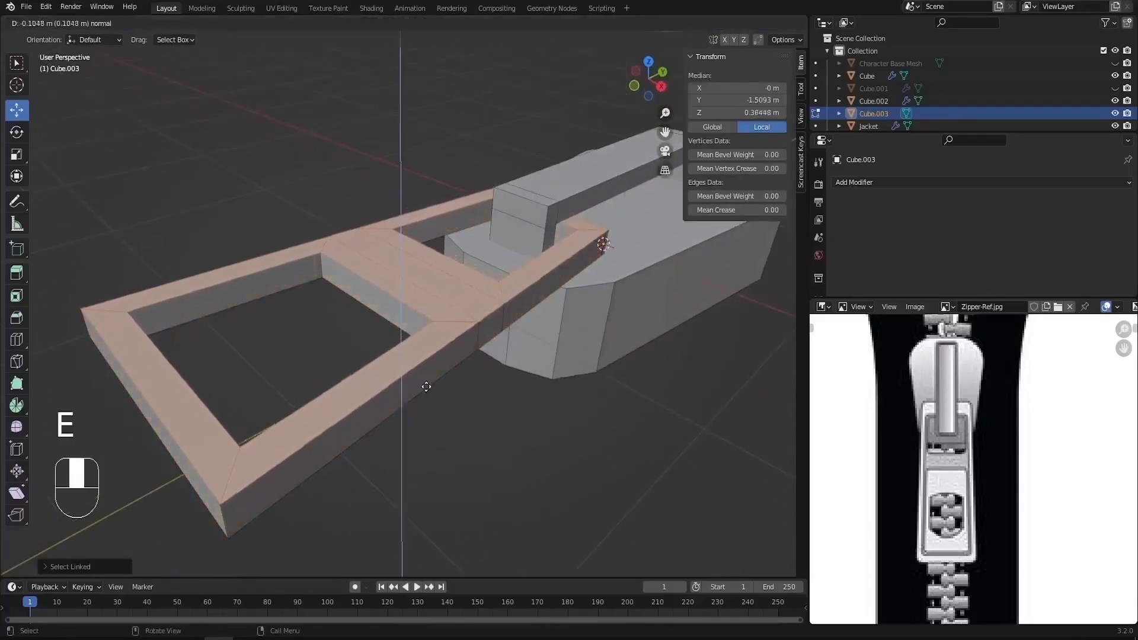
{"action": "left_click", "coordinate": [424, 380]}
{"action": "scroll", "coordinate": [427, 385], "scroll_direction": "down", "scroll_amount": 3}
{"action": "middle_click_drag", "start_coordinate": [427, 386], "coordinate": [478, 374]}
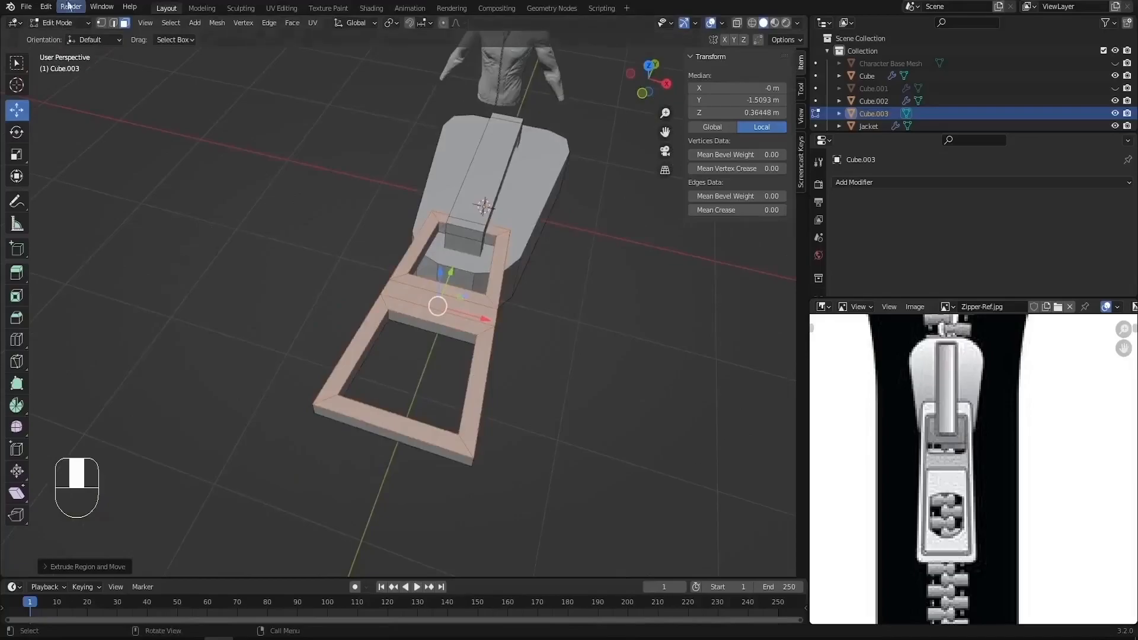
Step: Extrude the inner wall loop of the pull tab's large opening in place and scale it inward, locking Z
{"action": "scroll", "coordinate": [949, 523], "scroll_direction": "up", "scroll_amount": 2}
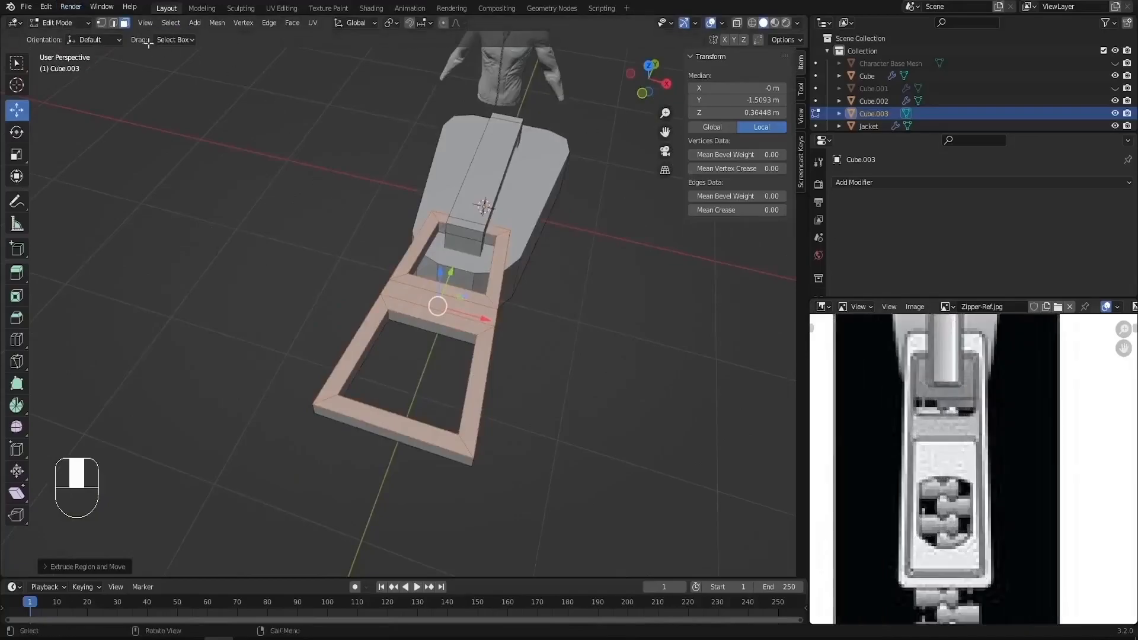
{"action": "middle_click_drag", "start_coordinate": [420, 243], "coordinate": [377, 282]}
{"action": "scroll", "coordinate": [380, 285], "scroll_direction": "up", "scroll_amount": 2}
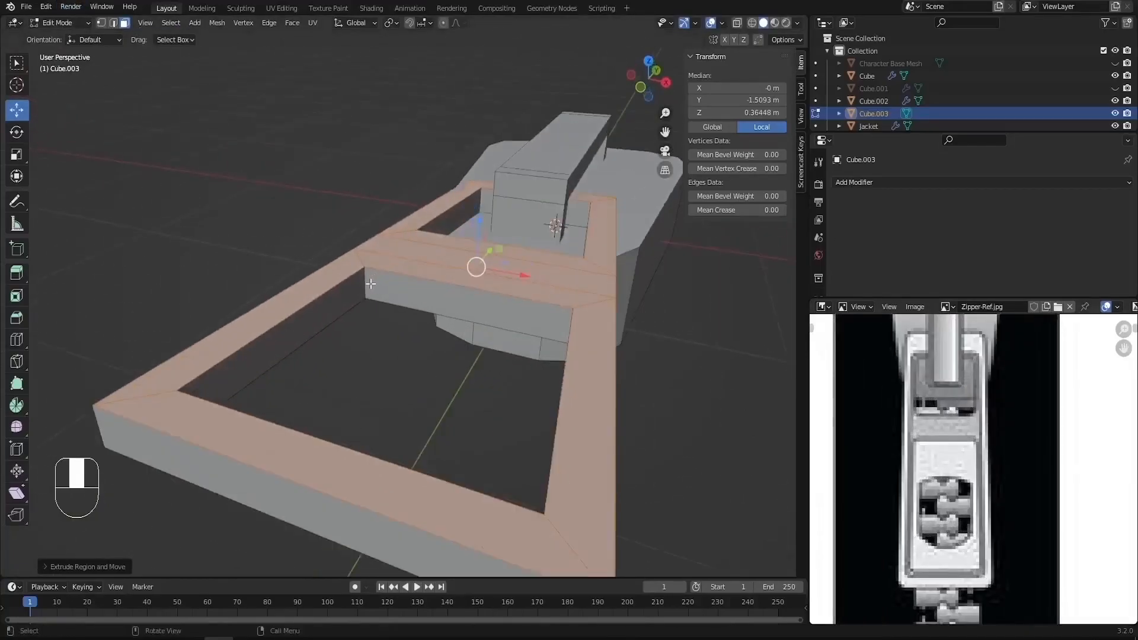
{"action": "left_click", "coordinate": [366, 285], "text": "alt"}
{"action": "scroll", "coordinate": [379, 290], "scroll_direction": "down", "scroll_amount": 3}
{"action": "middle_click_drag", "start_coordinate": [426, 320], "coordinate": [442, 368]}
{"action": "key", "text": "e"}
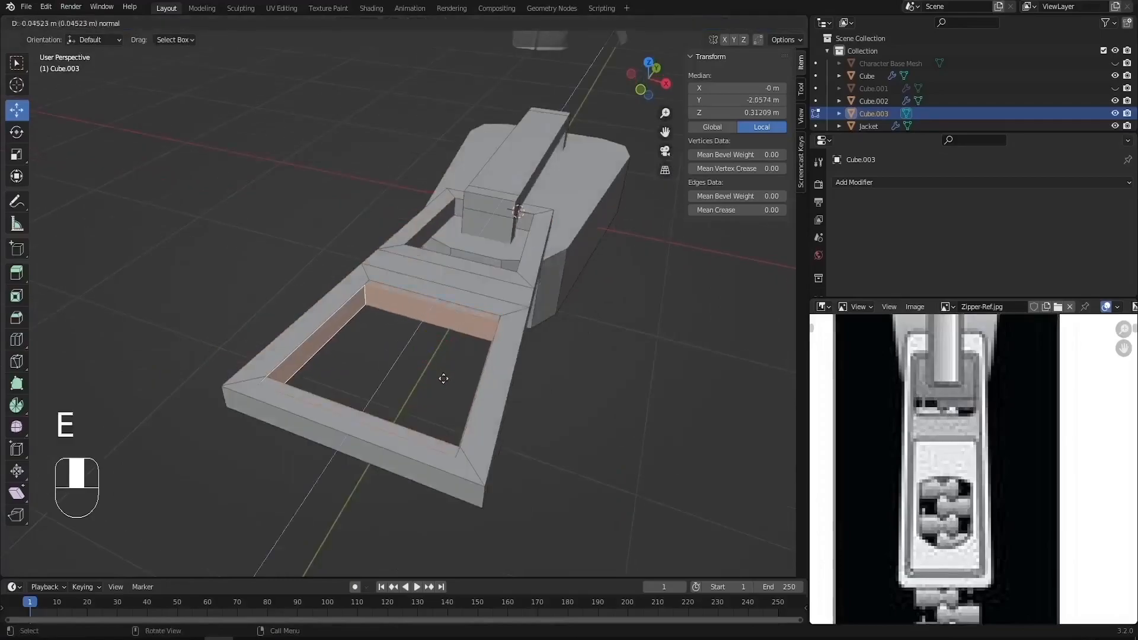
{"action": "right_click", "coordinate": [467, 381]}
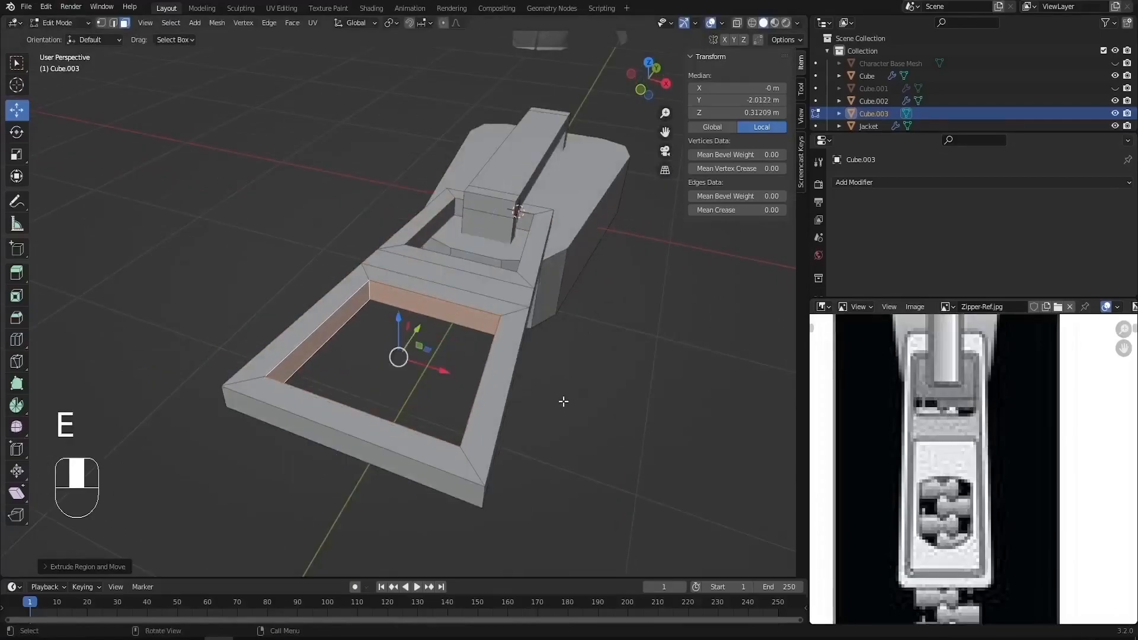
{"action": "key", "text": "s"}
{"action": "key", "text": "shift+z"}
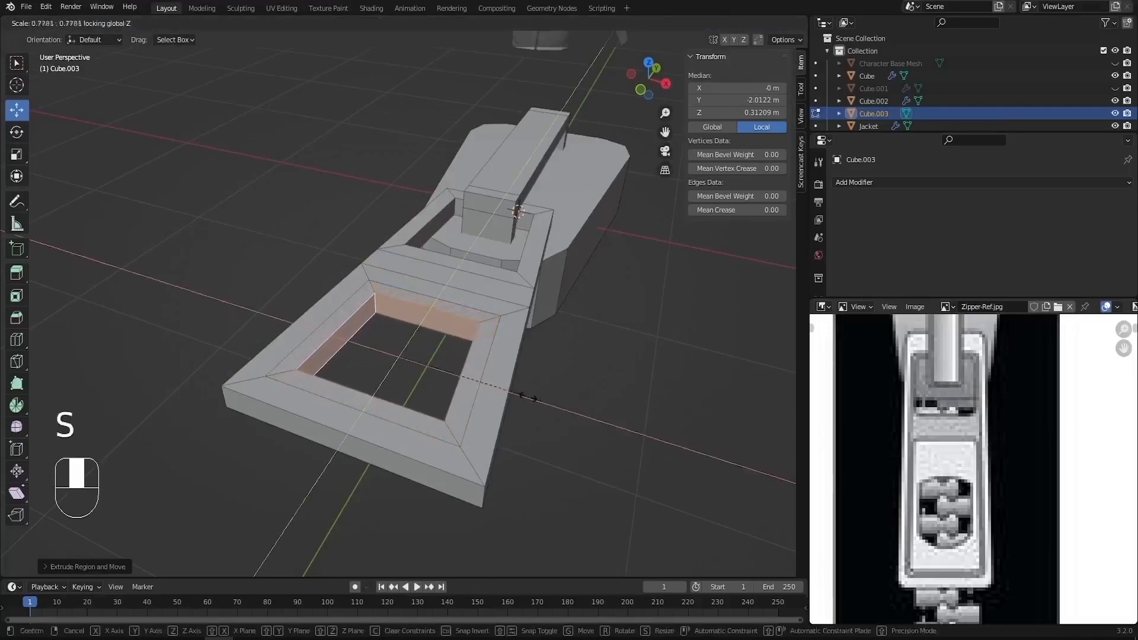
{"action": "left_click", "coordinate": [508, 394]}
Step: Add two evenly spaced loop cuts across the front end bar of the pull tab without sliding them
{"action": "key", "text": "ctrl+r"}
{"action": "scroll", "coordinate": [358, 443], "scroll_direction": "up", "scroll_amount": 1}
{"action": "left_click", "coordinate": [358, 443]}
{"action": "right_click", "coordinate": [358, 443]}
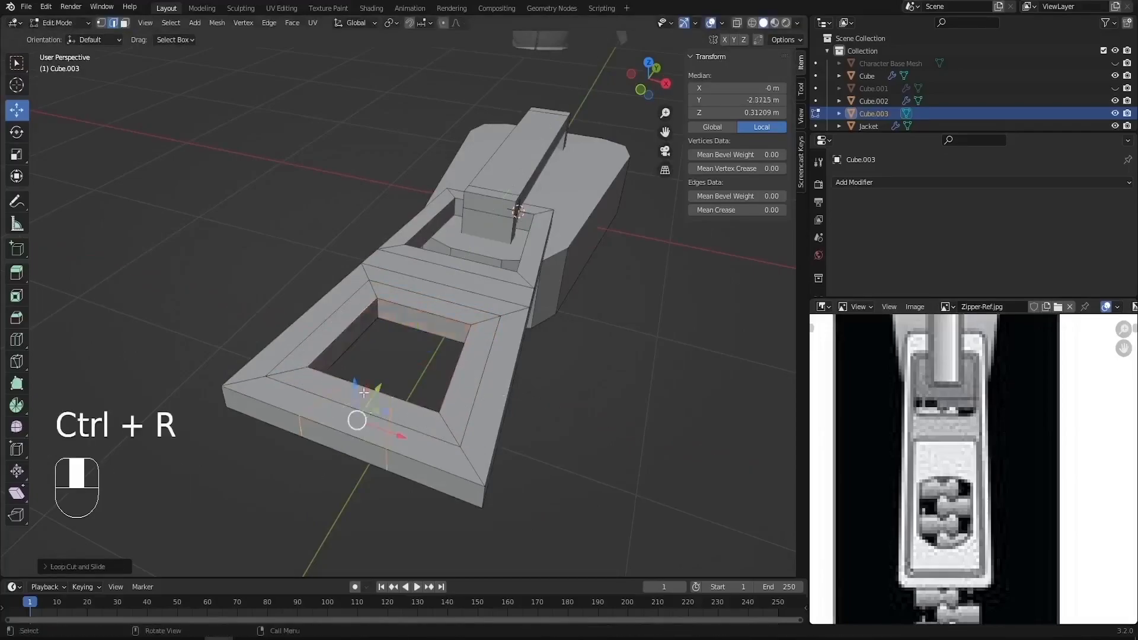
Step: Move the inner front edges of the pull tab's large opening along Y to give that end a faceted curve
{"action": "middle_click_drag", "start_coordinate": [261, 174], "coordinate": [201, 213]}
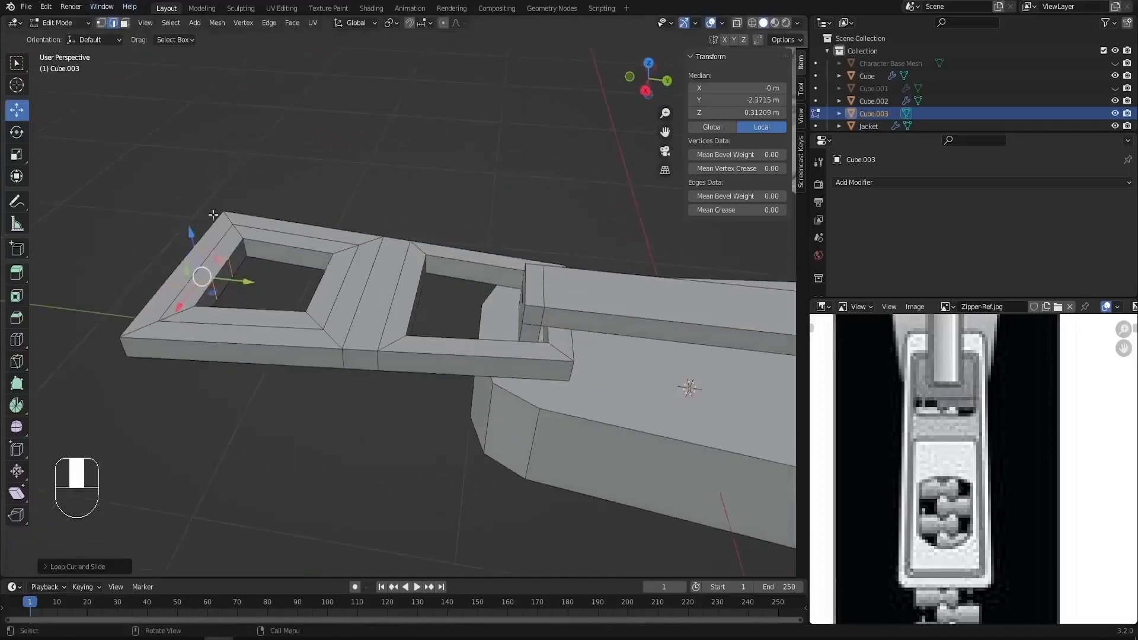
{"action": "scroll", "coordinate": [204, 214], "scroll_direction": "up", "scroll_amount": 3}
{"action": "left_click", "coordinate": [253, 259]}
{"action": "middle_click_drag", "start_coordinate": [214, 314], "coordinate": [302, 166]}
{"action": "scroll", "coordinate": [303, 166], "scroll_direction": "up", "scroll_amount": 2}
{"action": "left_click", "coordinate": [366, 141], "text": "shift"}
{"action": "middle_click_drag", "start_coordinate": [374, 164], "coordinate": [503, 188]}
{"action": "scroll", "coordinate": [503, 188], "scroll_direction": "down", "scroll_amount": 2}
{"action": "middle_click_drag", "start_coordinate": [418, 217], "coordinate": [473, 221]}
{"action": "left_click_drag", "start_coordinate": [304, 294], "coordinate": [343, 299]}
{"action": "middle_click_drag", "start_coordinate": [343, 298], "coordinate": [456, 320]}
{"action": "middle_click_drag", "start_coordinate": [456, 320], "coordinate": [460, 323]}
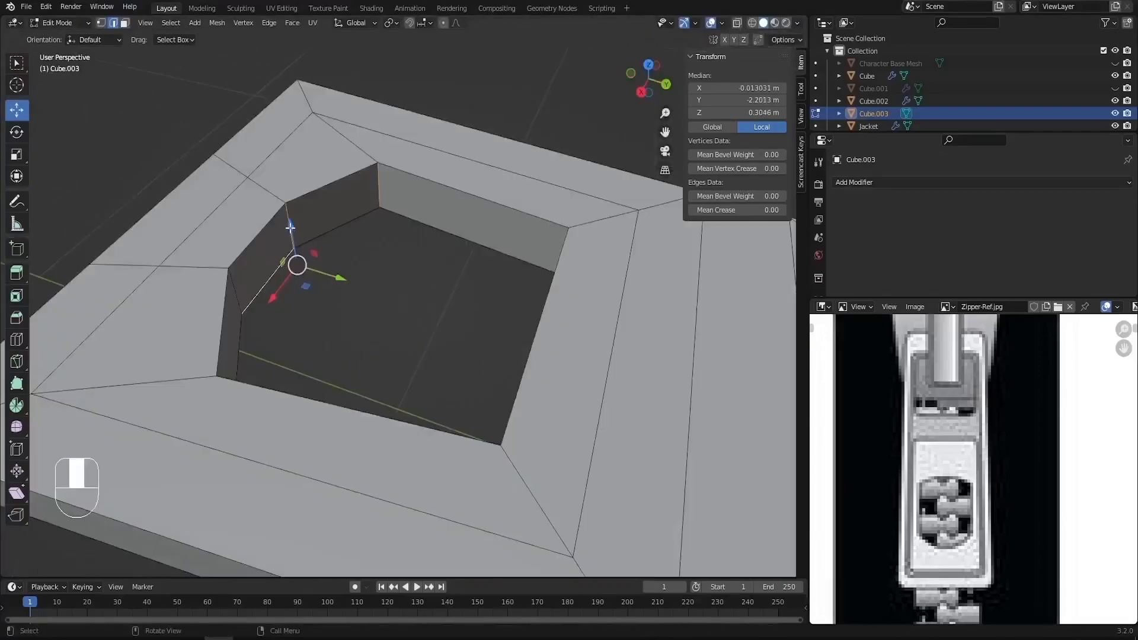
Step: Check the edges and shape of the reshaped pull-tab opening, including in Object Mode
{"action": "left_click", "coordinate": [382, 195]}
{"action": "left_click", "coordinate": [293, 237], "text": "shift"}
{"action": "left_click", "coordinate": [237, 289], "text": "shift"}
{"action": "middle_click_drag", "start_coordinate": [237, 289], "coordinate": [190, 260]}
{"action": "left_click", "coordinate": [316, 203], "text": "shift"}
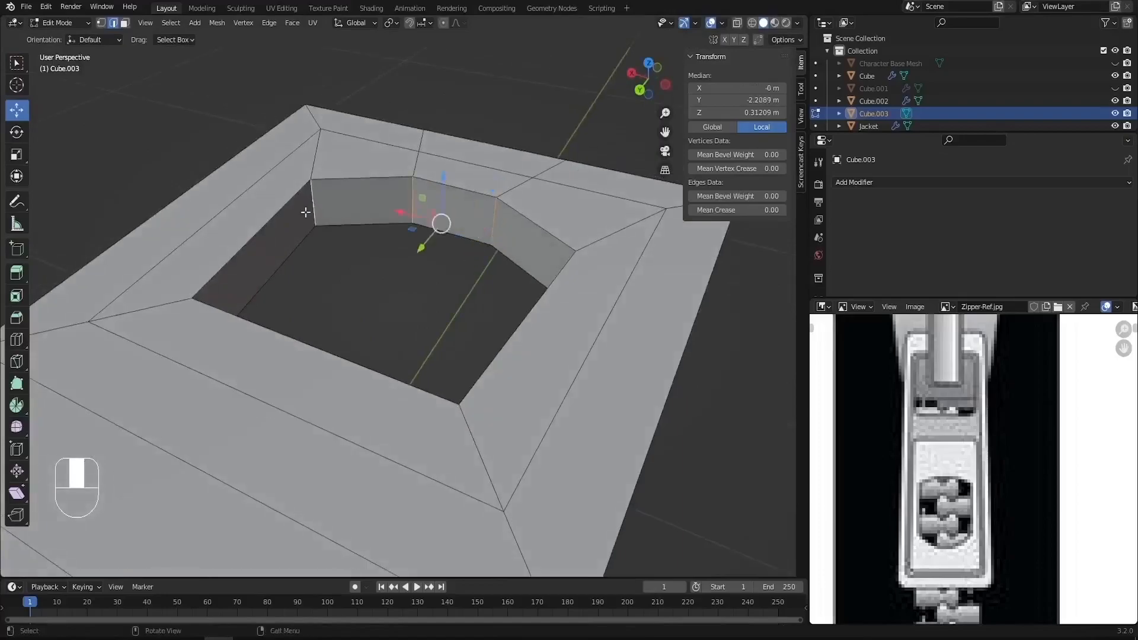
{"action": "middle_click_drag", "start_coordinate": [304, 212], "coordinate": [330, 261]}
{"action": "scroll", "coordinate": [344, 301], "scroll_direction": "down", "scroll_amount": 3}
{"action": "key", "text": "Tab"}
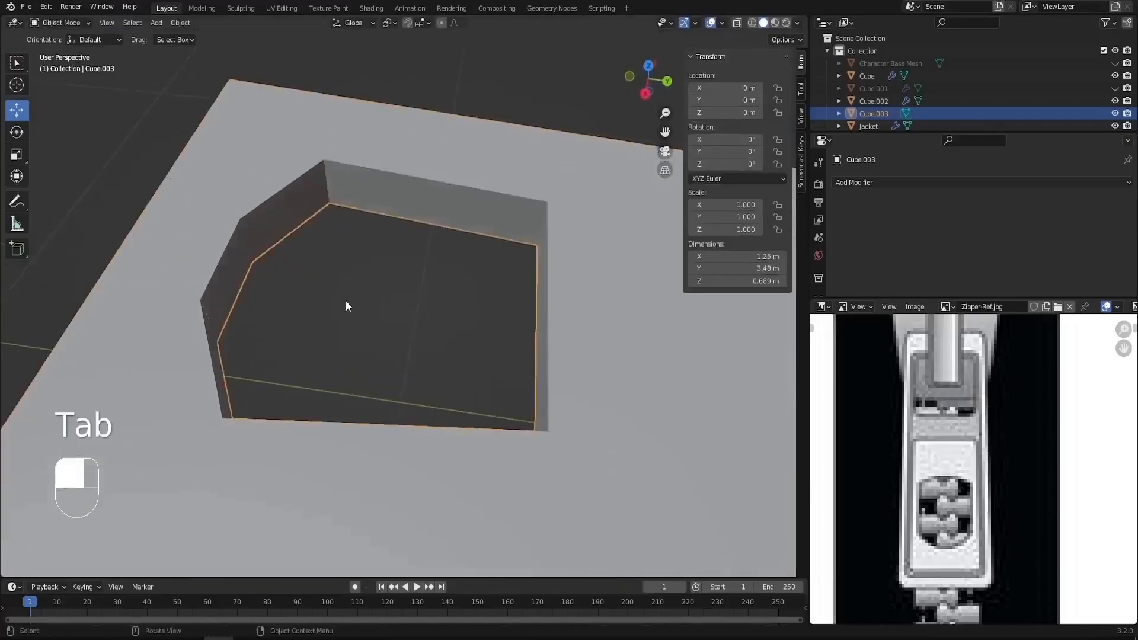
{"action": "scroll", "coordinate": [343, 305], "scroll_direction": "down", "scroll_amount": 4}
{"action": "middle_click_drag", "start_coordinate": [343, 315], "coordinate": [428, 314]}
Step: Extrude the pull tab's outer top-face border and crossbar upward by about 0.03 m to form a raised rim
{"action": "key", "text": "a"}
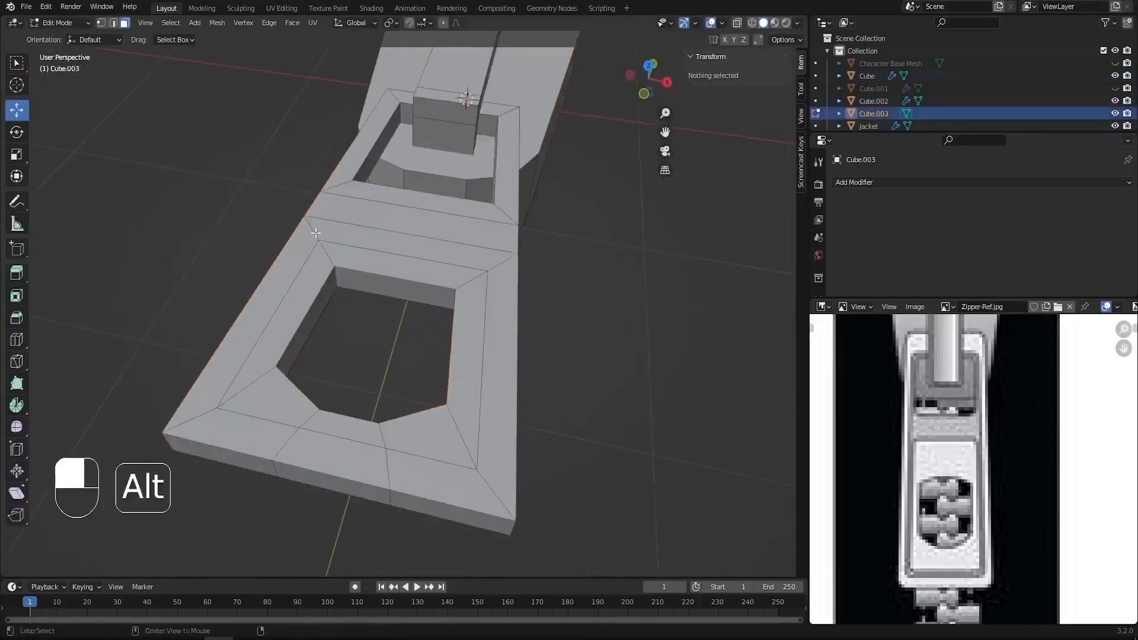
{"action": "left_click", "coordinate": [357, 222], "text": "alt"}
{"action": "left_click", "coordinate": [344, 186], "text": "alt+shift"}
{"action": "middle_click_drag", "start_coordinate": [409, 267], "coordinate": [400, 301], "text": "shift"}
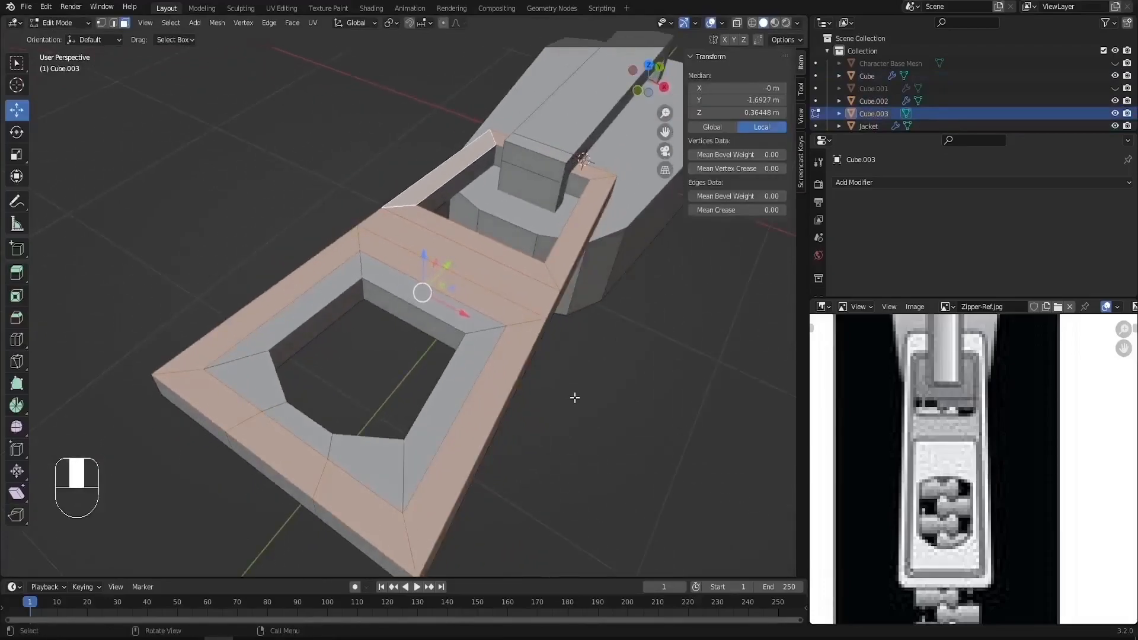
{"action": "key", "text": "e"}
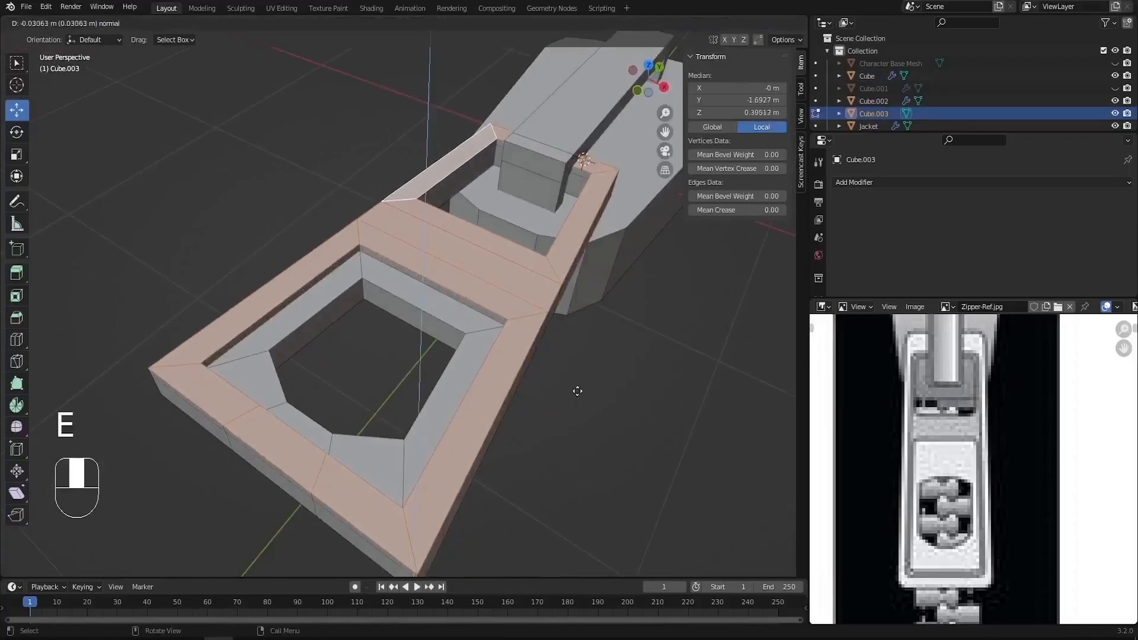
{"action": "left_click", "coordinate": [570, 389]}
{"action": "key", "text": "Tab"}
{"action": "middle_click_drag", "start_coordinate": [468, 336], "coordinate": [348, 330]}
{"action": "scroll", "coordinate": [414, 406], "scroll_direction": "down", "scroll_amount": 4}
{"action": "key", "text": "a"}
{"action": "key", "text": "a"}
Step: Bevel the corner edge loops at the pull tab's front and rear ends by about 0.127 m with two segments
{"action": "key", "text": "Tab"}
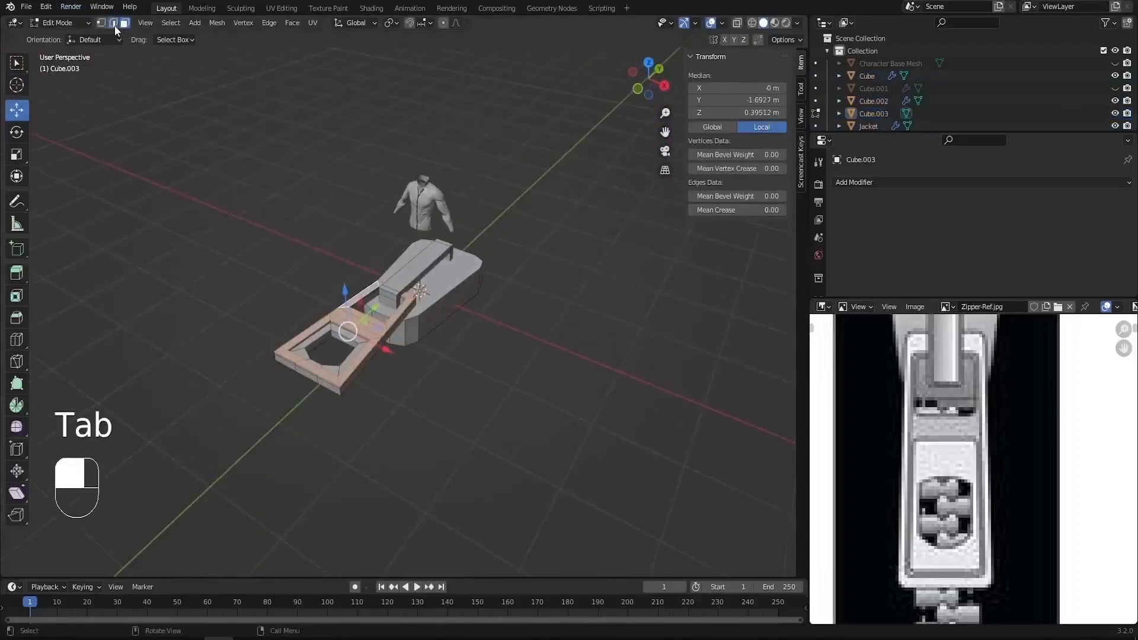
{"action": "scroll", "coordinate": [368, 369], "scroll_direction": "up", "scroll_amount": 4}
{"action": "scroll", "coordinate": [368, 369], "scroll_direction": "up", "scroll_amount": 2}
{"action": "left_click", "coordinate": [392, 386], "text": "alt"}
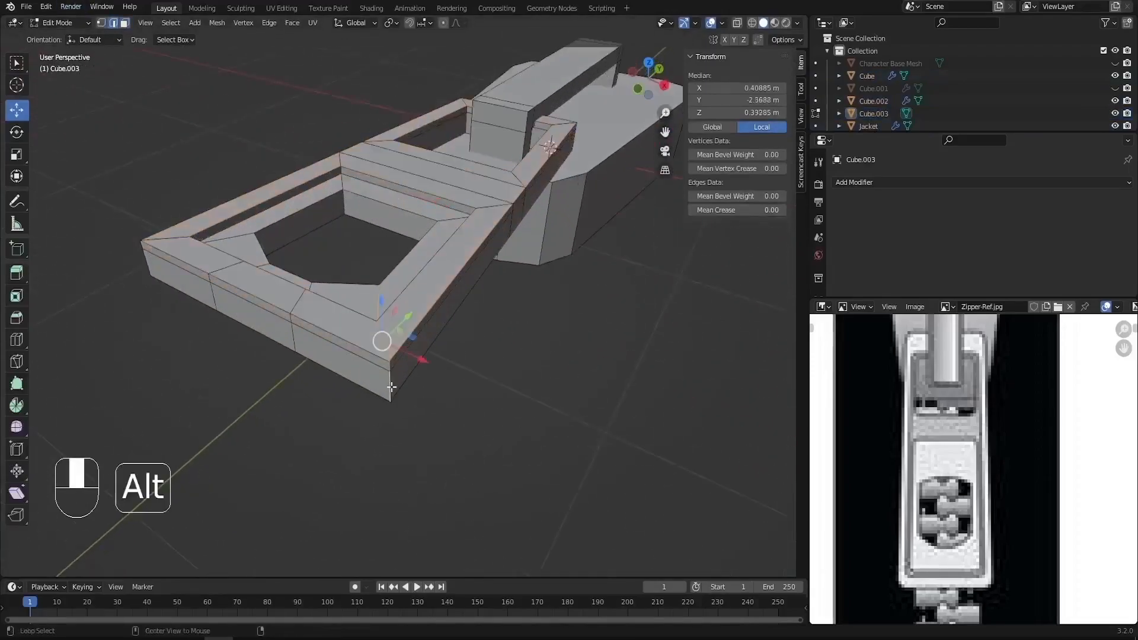
{"action": "middle_click_drag", "start_coordinate": [201, 325], "coordinate": [322, 378]}
{"action": "left_click", "coordinate": [388, 442], "text": "alt+shift"}
{"action": "middle_click_drag", "start_coordinate": [389, 442], "coordinate": [237, 377]}
{"action": "scroll", "coordinate": [237, 376], "scroll_direction": "up", "scroll_amount": 2}
{"action": "left_click", "coordinate": [504, 242], "text": "alt+shift"}
{"action": "middle_click_drag", "start_coordinate": [593, 242], "coordinate": [460, 291]}
{"action": "left_click", "coordinate": [548, 361], "text": "alt+shift"}
{"action": "middle_click_drag", "start_coordinate": [463, 353], "coordinate": [570, 273]}
{"action": "middle_click_drag", "start_coordinate": [557, 269], "coordinate": [514, 309], "text": "shift"}
{"action": "scroll", "coordinate": [533, 326], "scroll_direction": "down", "scroll_amount": 3}
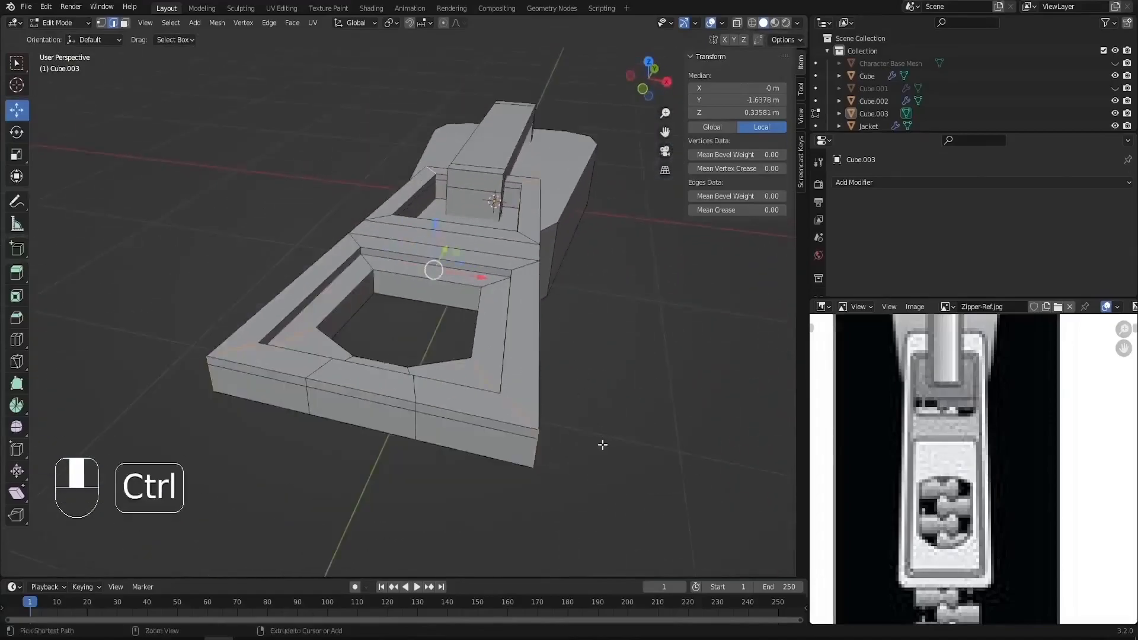
{"action": "key", "text": "ctrl+b"}
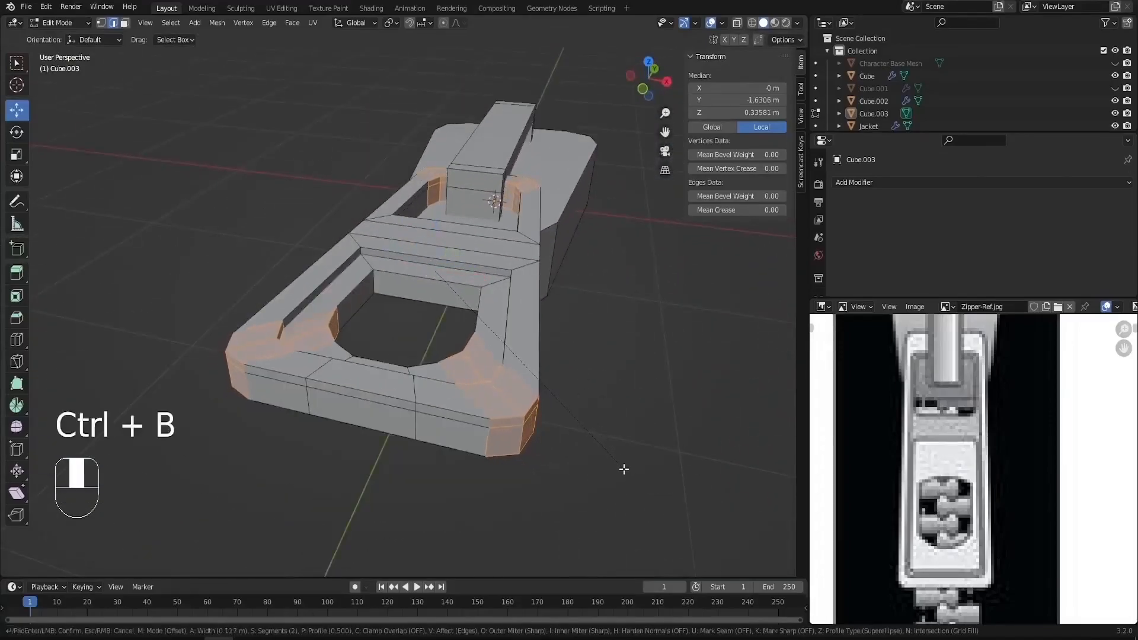
{"action": "left_click", "coordinate": [626, 470]}
{"action": "key", "text": "Tab"}
{"action": "middle_click_drag", "start_coordinate": [436, 392], "coordinate": [340, 426]}
{"action": "scroll", "coordinate": [340, 425], "scroll_direction": "down", "scroll_amount": 4}
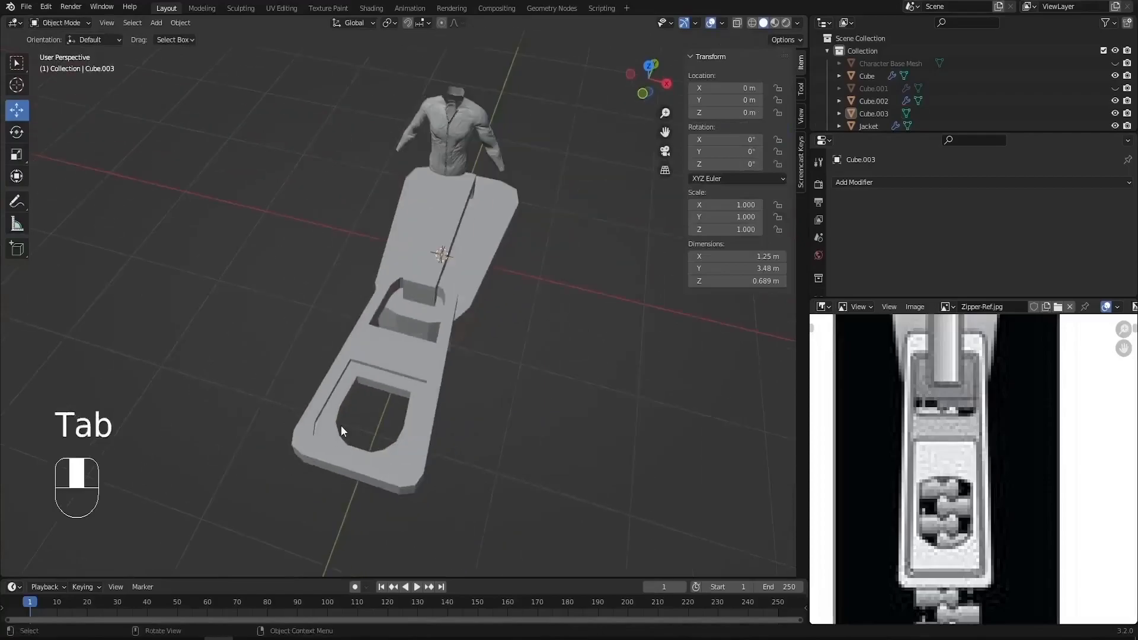
Step: Add two evenly spaced horizontal loop cuts around the sides of the slider body
{"action": "key", "text": "Tab"}
{"action": "middle_click_drag", "start_coordinate": [459, 368], "coordinate": [481, 338]}
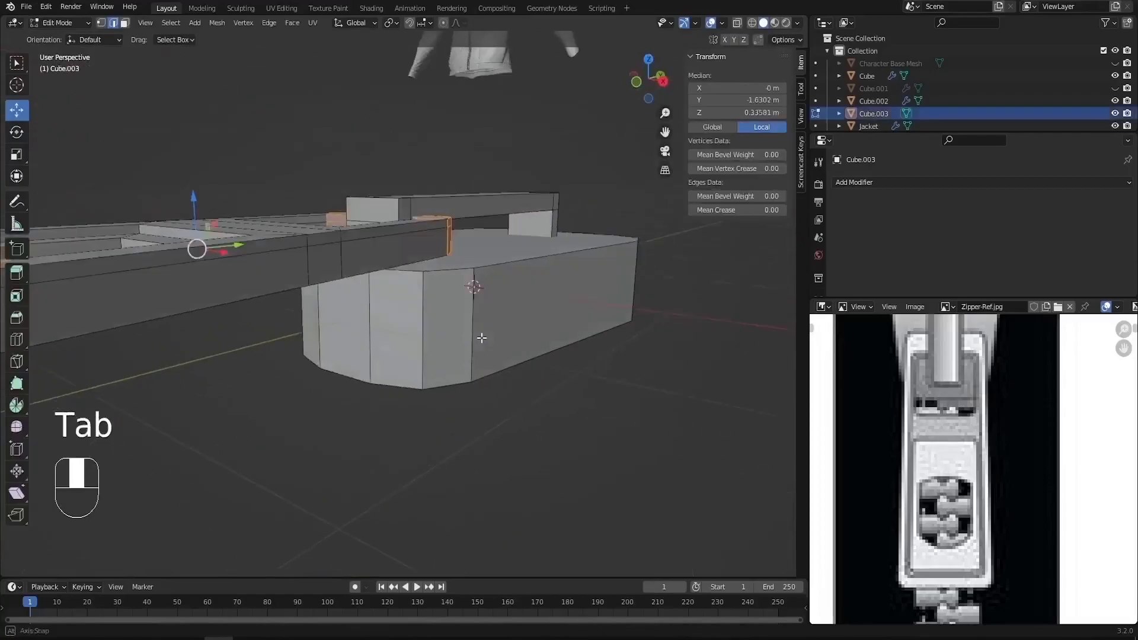
{"action": "scroll", "coordinate": [443, 335], "scroll_direction": "up", "scroll_amount": 2}
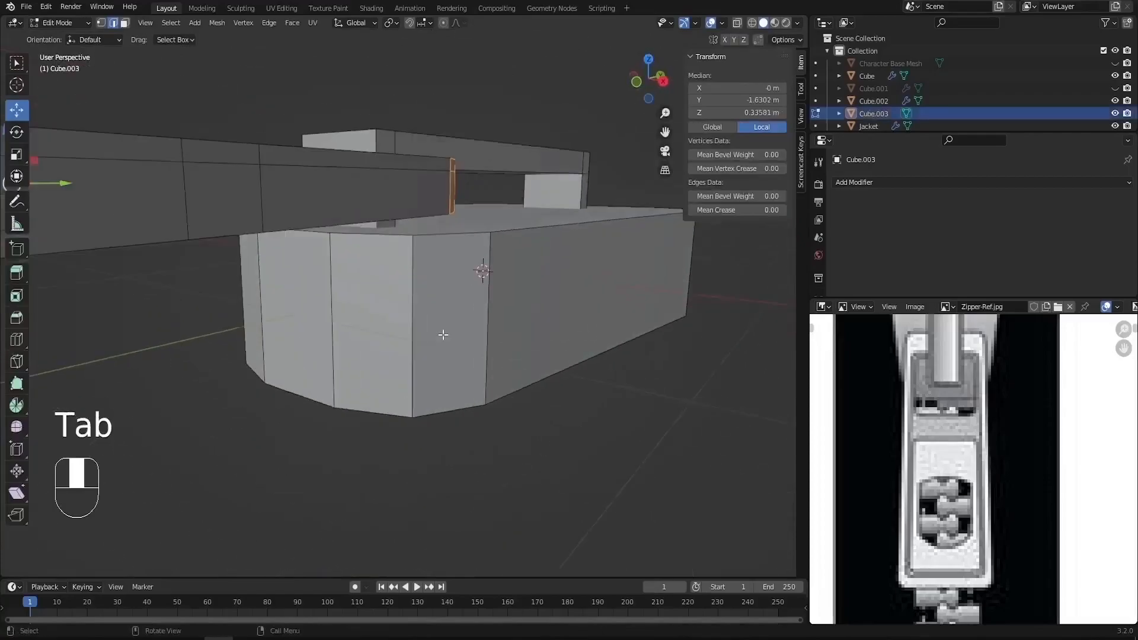
{"action": "key", "text": "ctrl+r"}
{"action": "left_click", "coordinate": [488, 336]}
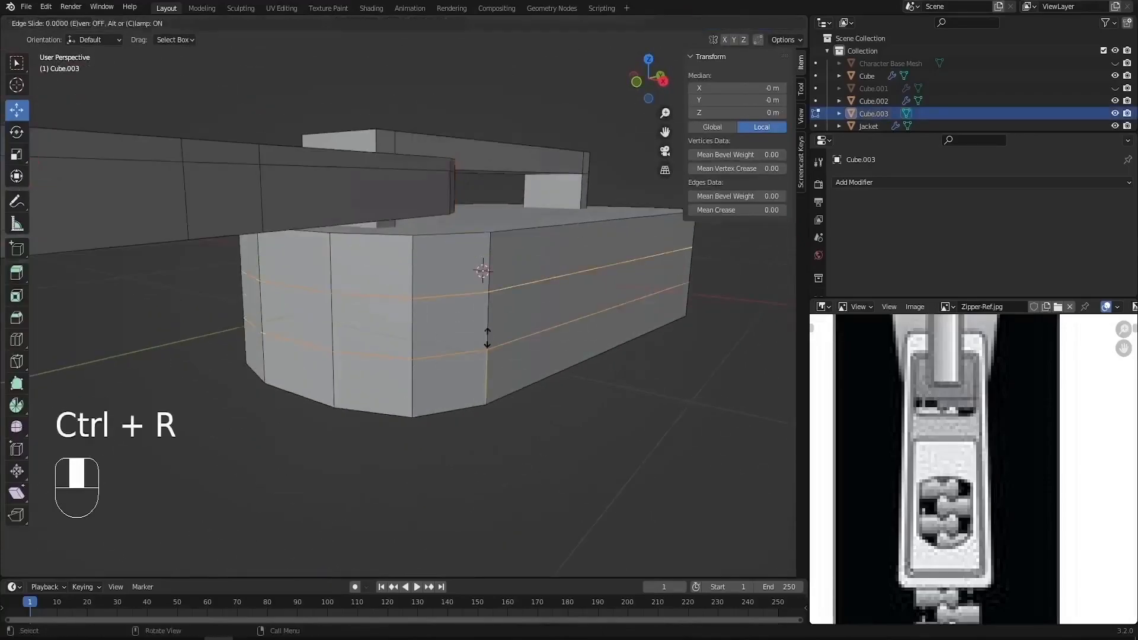
{"action": "left_click", "coordinate": [488, 339]}
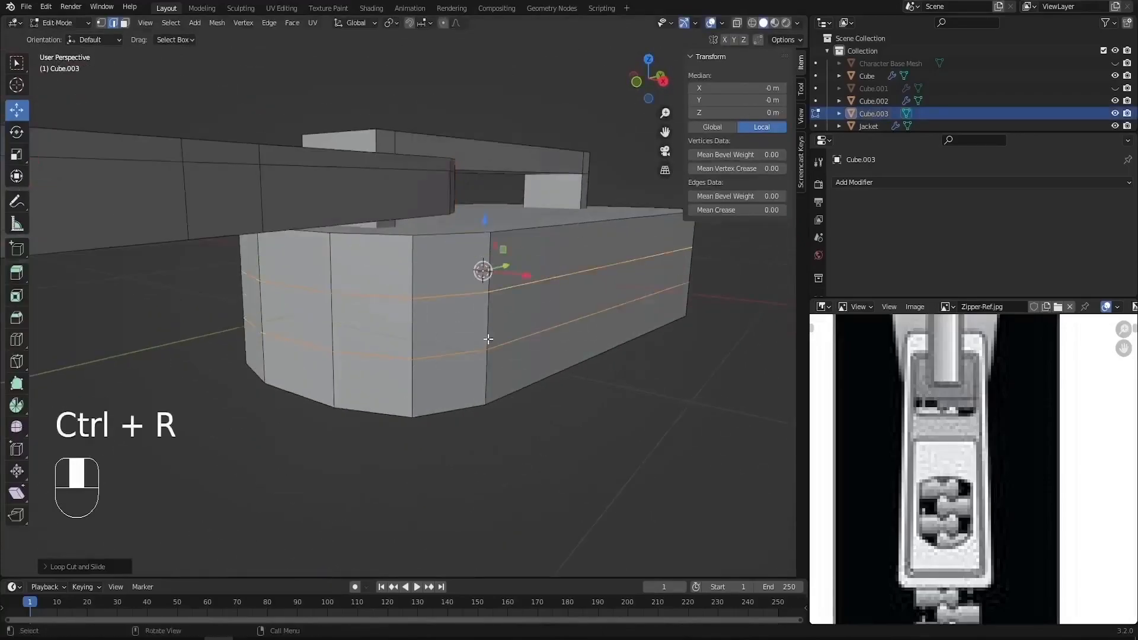
Step: Select the middle face band around the slider body and scale it taller along Z
{"action": "left_click", "coordinate": [125, 24]}
{"action": "left_click", "coordinate": [525, 327], "text": "alt"}
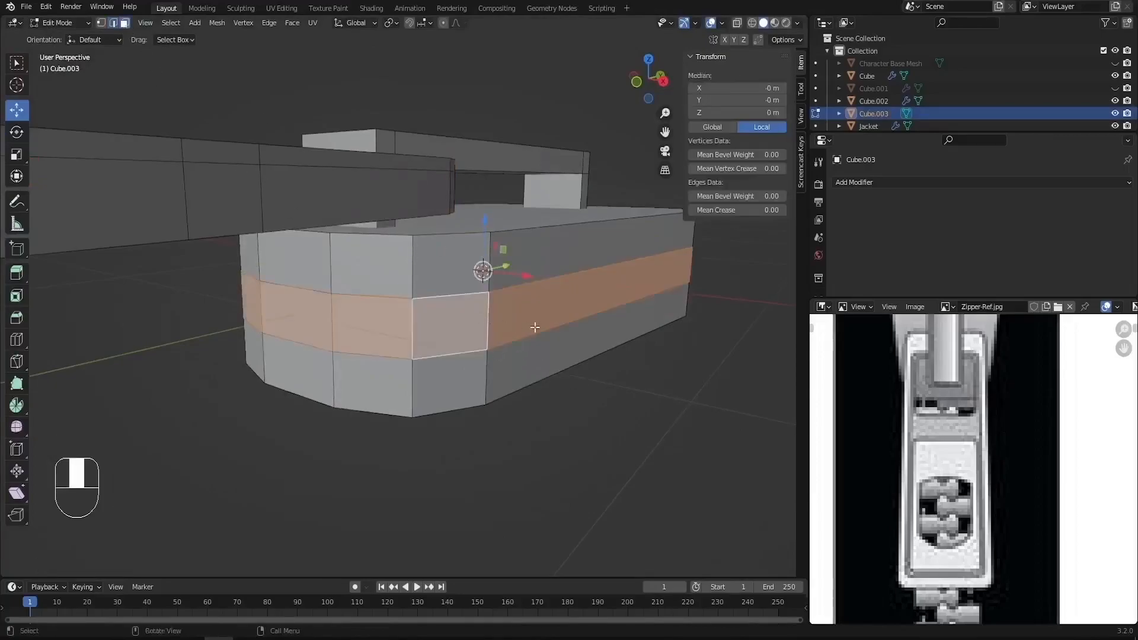
{"action": "key", "text": "s"}
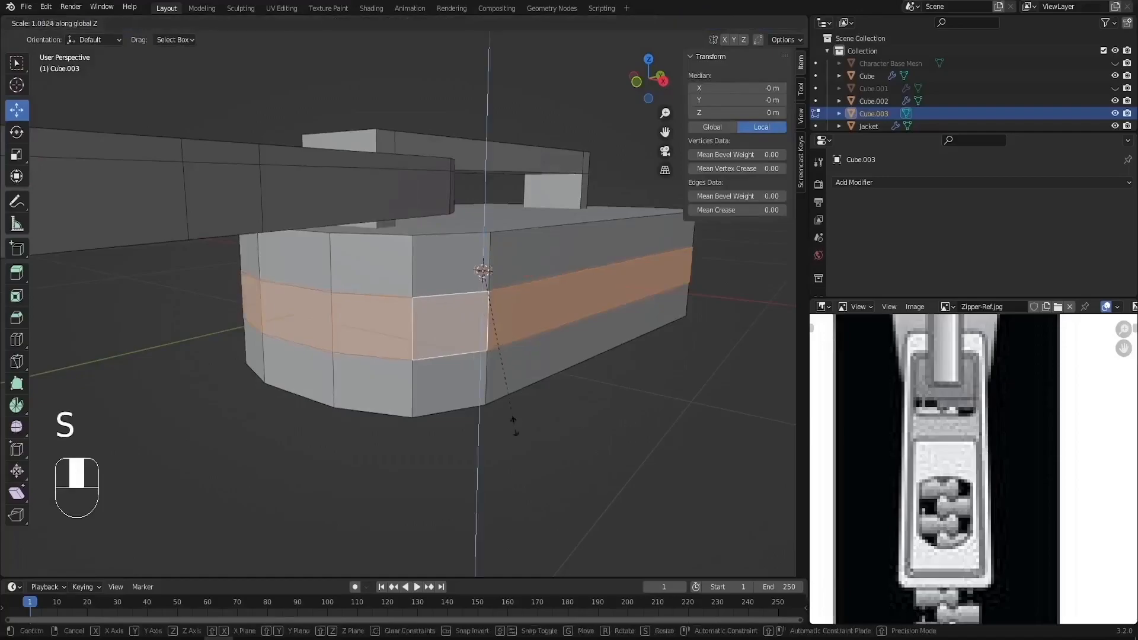
{"action": "left_click", "coordinate": [531, 483]}
{"action": "middle_click_drag", "start_coordinate": [529, 381], "coordinate": [530, 391]}
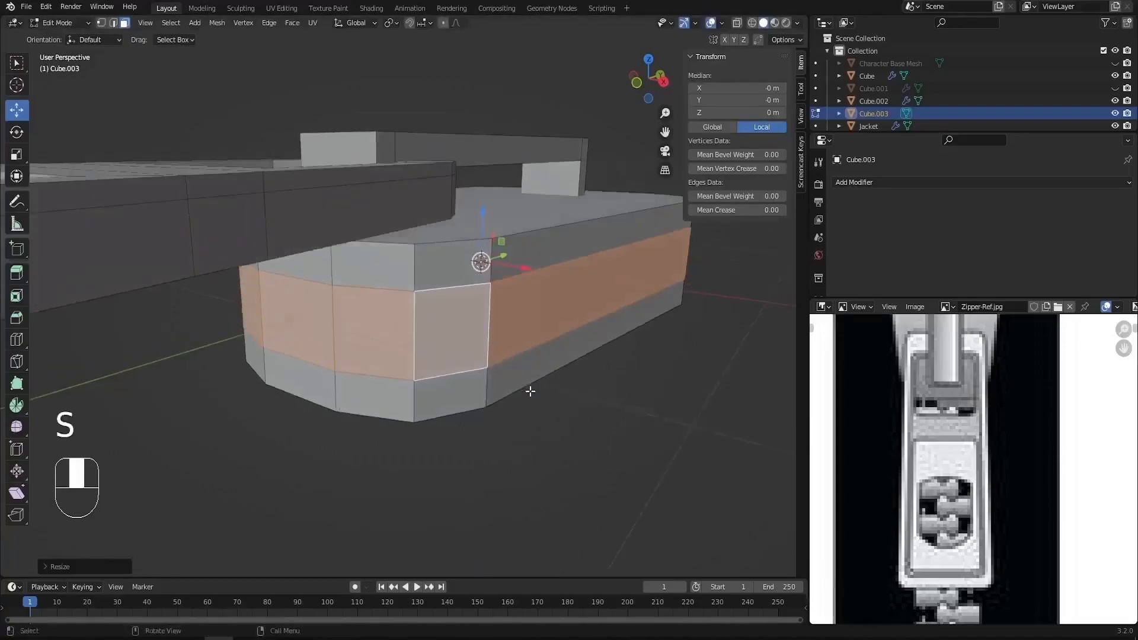
Step: Extrude the slider body's middle band in place and scale it inward, locking Z, to form a groove between two plates
{"action": "key", "text": "e"}
{"action": "right_click", "coordinate": [533, 419]}
{"action": "key", "text": "s"}
{"action": "key", "text": "shift+z"}
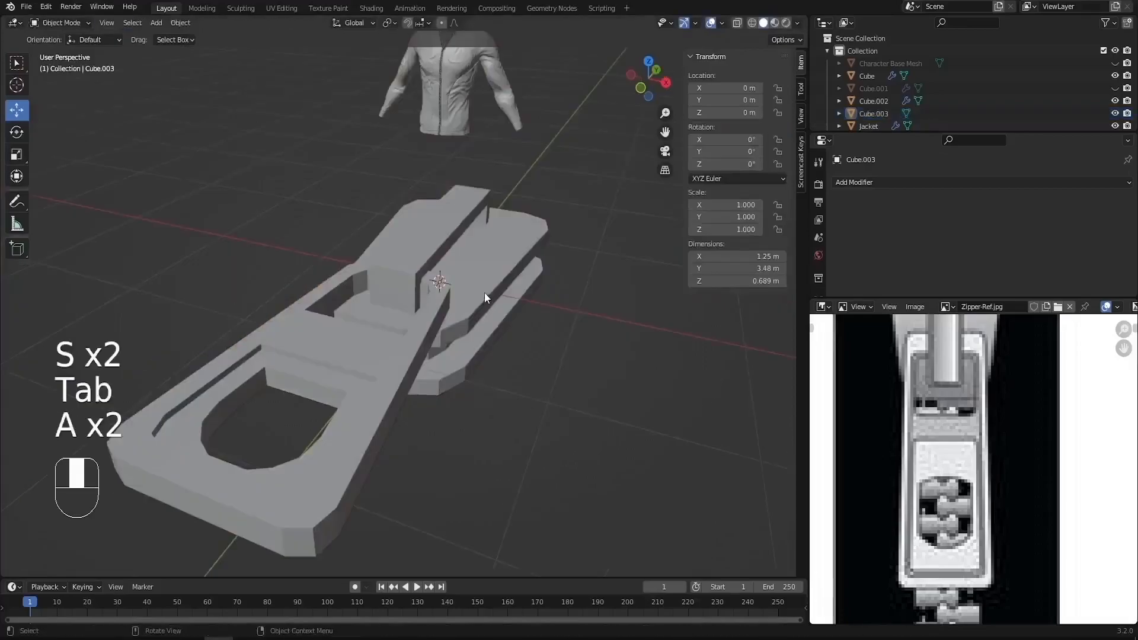
Step: Bevel the upper and lower outer edge loops of both slider plates slightly
{"action": "key", "text": "Tab"}
{"action": "left_click", "coordinate": [113, 24], "text": "shift"}
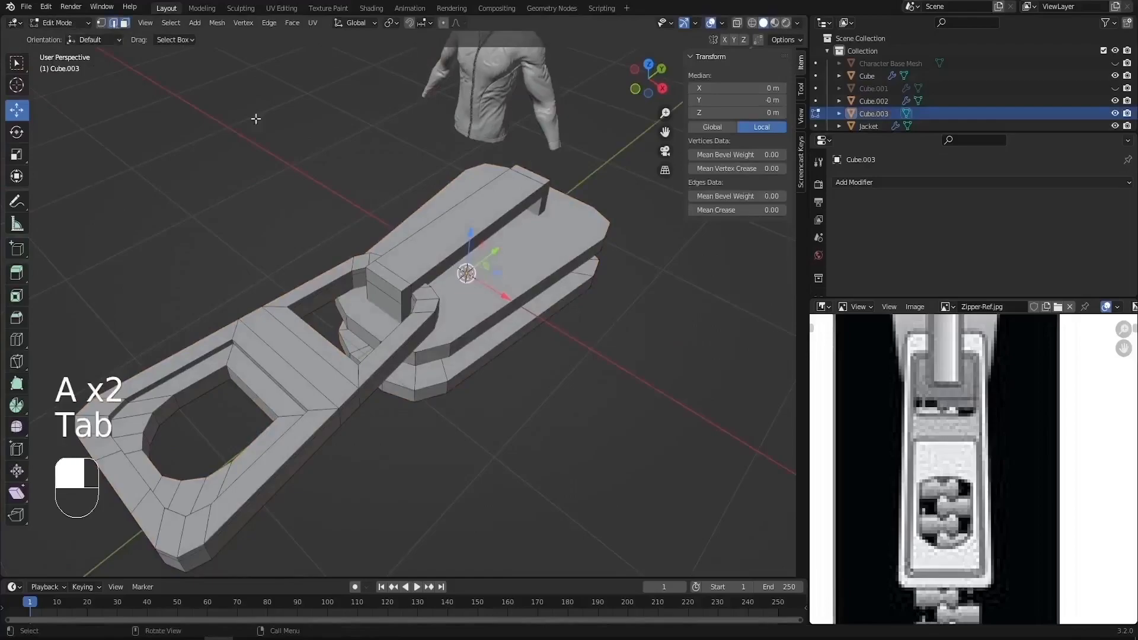
{"action": "scroll", "coordinate": [501, 305], "scroll_direction": "up", "scroll_amount": 3}
{"action": "left_click", "coordinate": [474, 308], "text": "alt"}
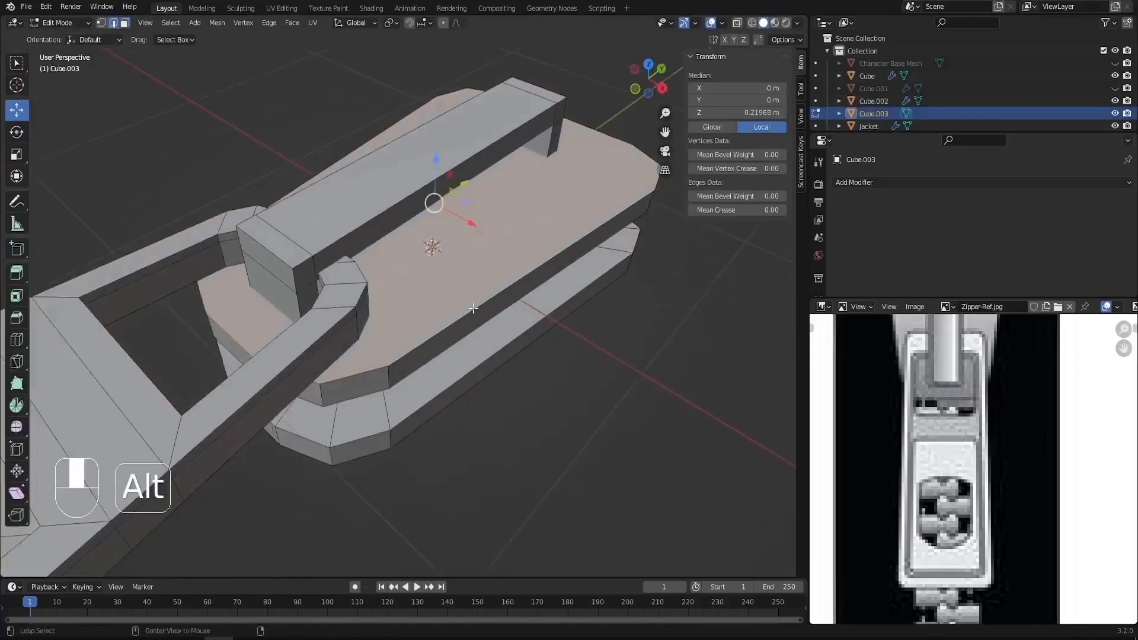
{"action": "middle_click_drag", "start_coordinate": [475, 346], "coordinate": [450, 326]}
{"action": "left_click", "coordinate": [450, 326], "text": "alt+shift"}
{"action": "left_click", "coordinate": [471, 382], "text": "alt+shift"}
{"action": "left_click", "coordinate": [473, 400], "text": "alt+shift"}
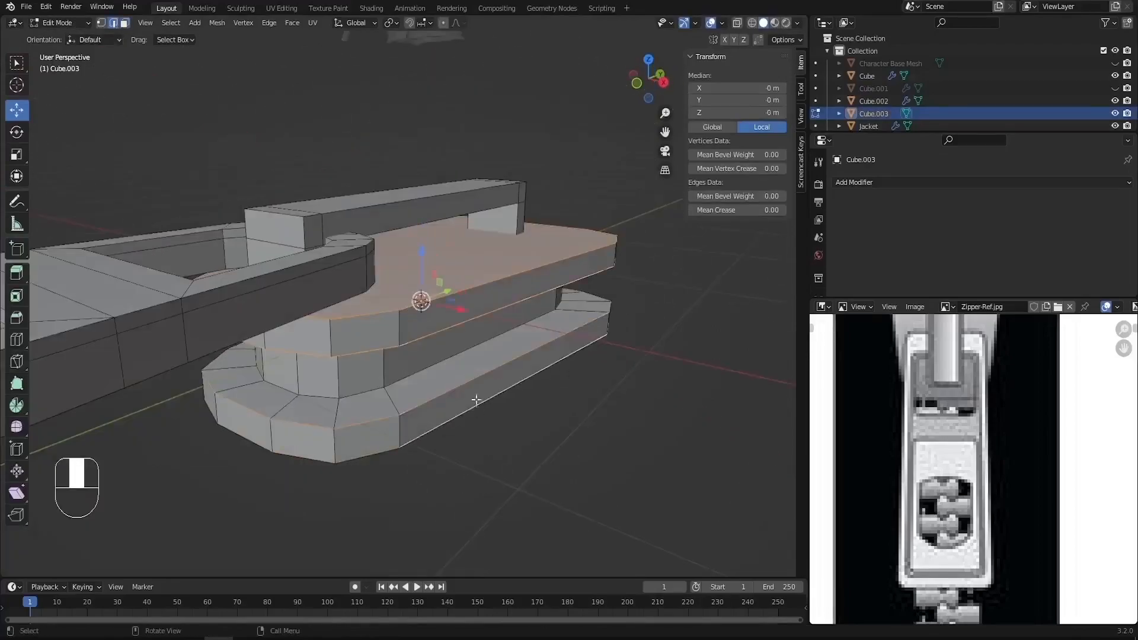
{"action": "key", "text": "ctrl+b"}
{"action": "left_click", "coordinate": [538, 494]}
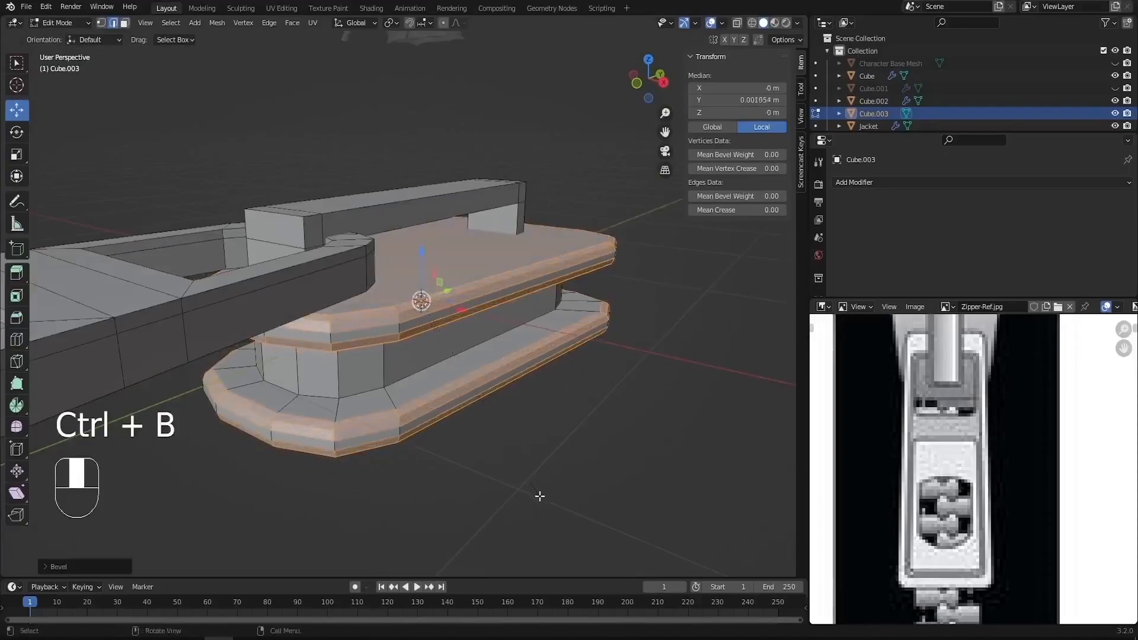
Step: Shade the zipper slider smooth in Object Mode
{"action": "key", "text": "Tab"}
{"action": "scroll", "coordinate": [408, 386], "scroll_direction": "down", "scroll_amount": 3}
{"action": "right_click", "coordinate": [467, 318]}
{"action": "left_click", "coordinate": [467, 314]}
{"action": "middle_click_drag", "start_coordinate": [467, 350], "coordinate": [488, 415]}
{"action": "middle_click_drag", "start_coordinate": [378, 393], "coordinate": [444, 298]}
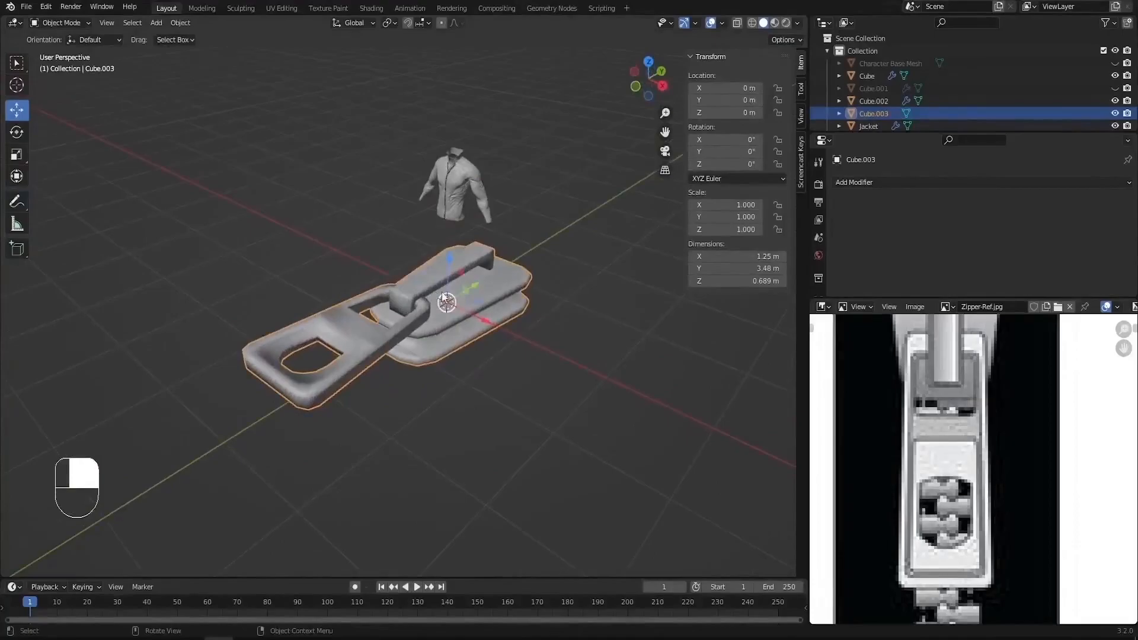
{"action": "scroll", "coordinate": [446, 207], "scroll_direction": "up", "scroll_amount": 6}
{"action": "middle_click_drag", "start_coordinate": [433, 163], "coordinate": [418, 328], "text": "shift"}
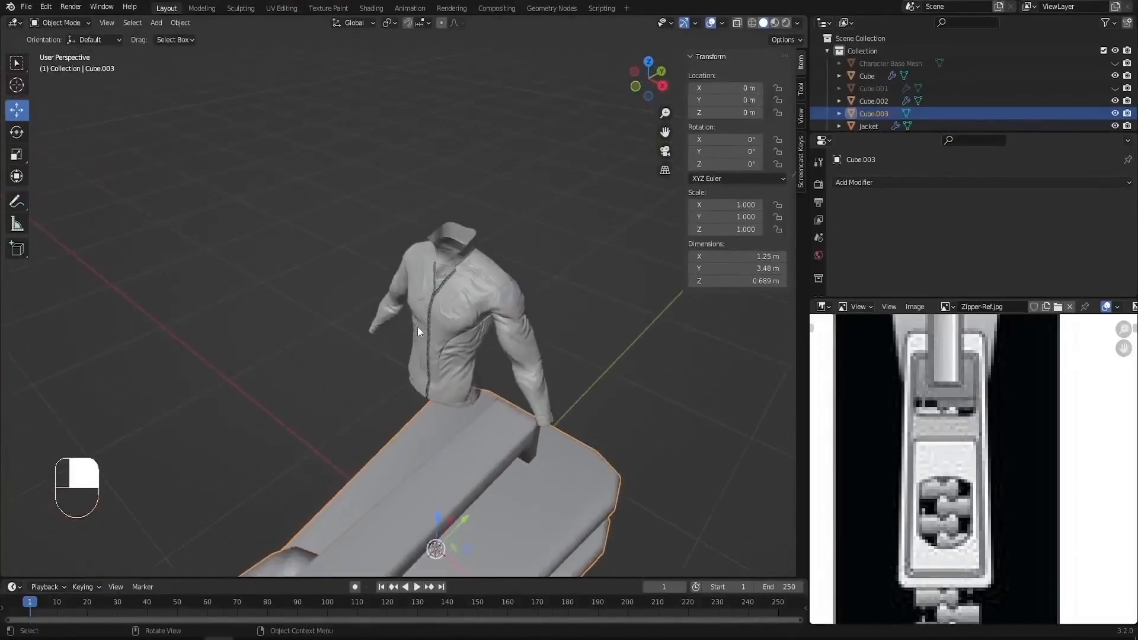
Step: Place the 3D cursor on the jacket front at the point where the two rows of zipper teeth split apart
{"action": "scroll", "coordinate": [422, 284], "scroll_direction": "up", "scroll_amount": 5}
{"action": "scroll", "coordinate": [457, 247], "scroll_direction": "up", "scroll_amount": 3}
{"action": "left_click", "coordinate": [460, 248]}
{"action": "scroll", "coordinate": [461, 250], "scroll_direction": "up", "scroll_amount": 3}
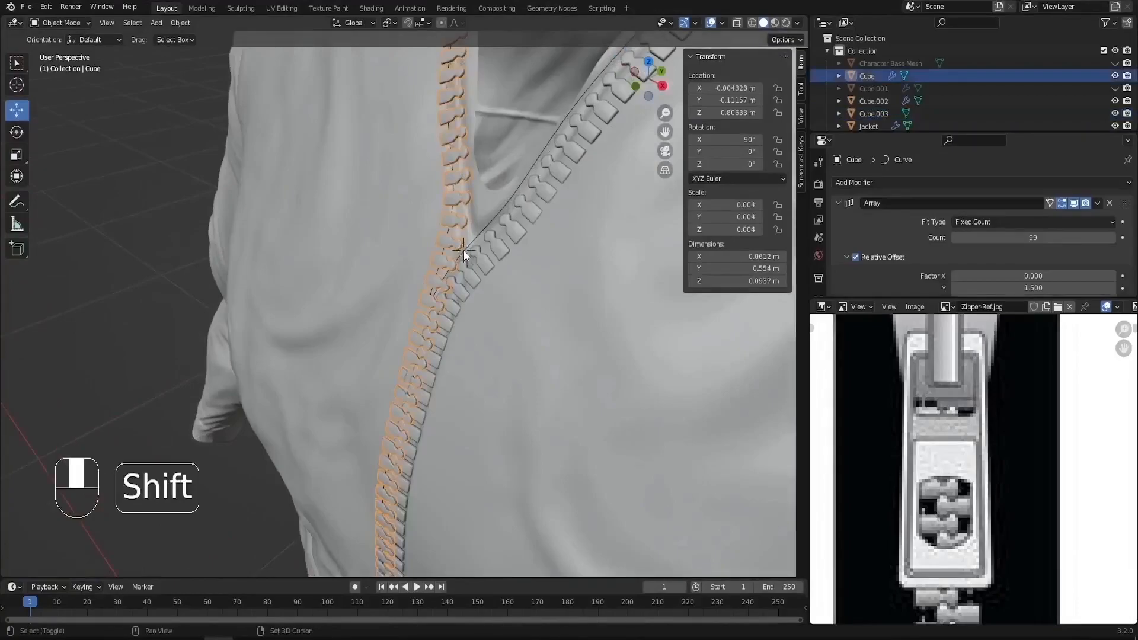
{"action": "scroll", "coordinate": [451, 255], "scroll_direction": "down", "scroll_amount": 8}
{"action": "scroll", "coordinate": [387, 280], "scroll_direction": "down", "scroll_amount": 4}
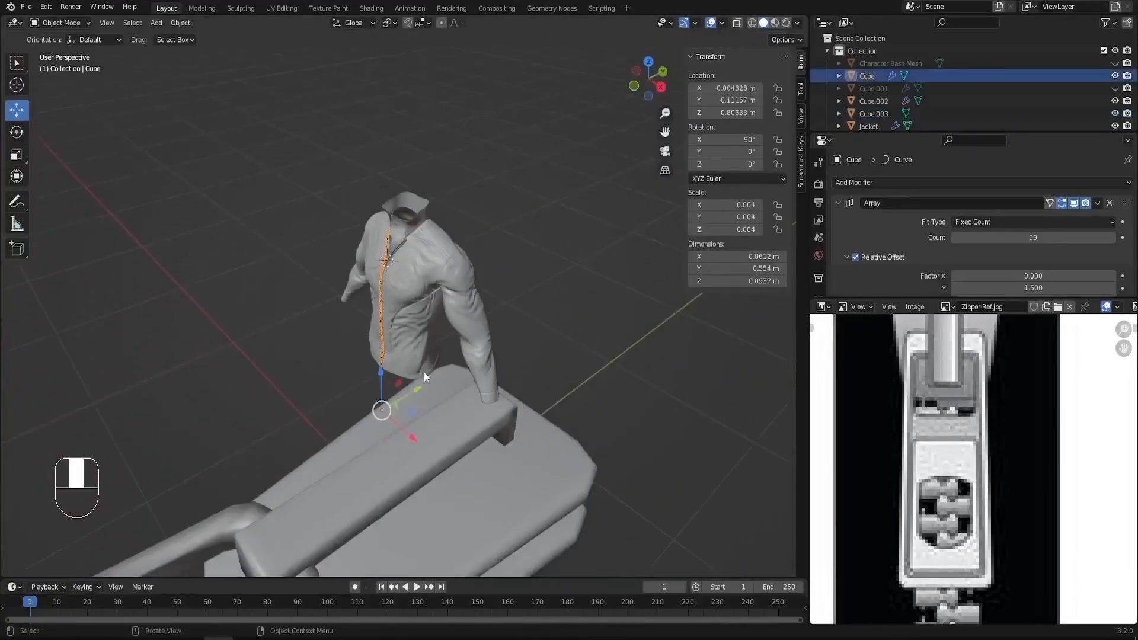
Step: Rotate the zipper slider 90° about the X axis and tilt it back by about 19°
{"action": "left_click", "coordinate": [442, 455]}
{"action": "scroll", "coordinate": [407, 411], "scroll_direction": "down", "scroll_amount": 3}
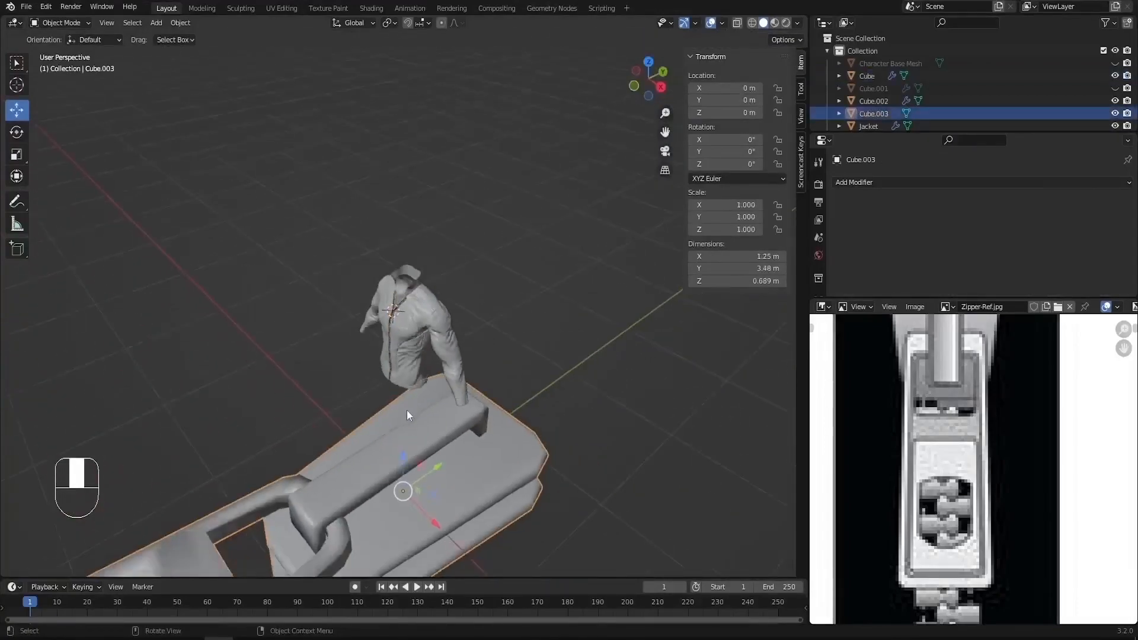
{"action": "key", "text": "r"}
{"action": "key", "text": "x"}
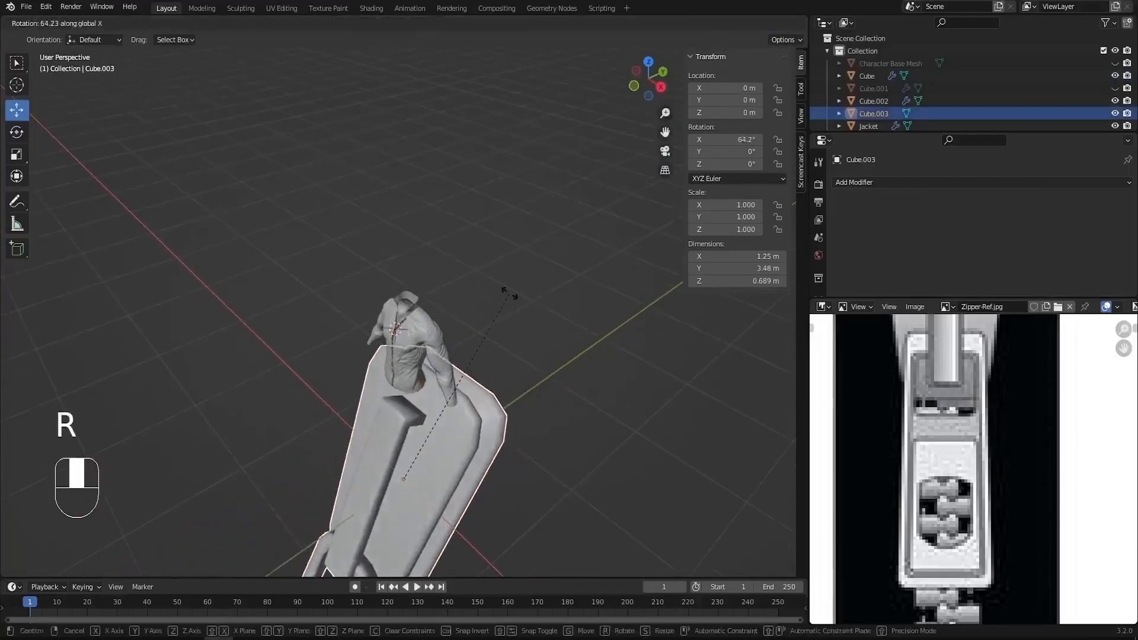
{"action": "type", "text": "90"}
{"action": "key", "text": "Return"}
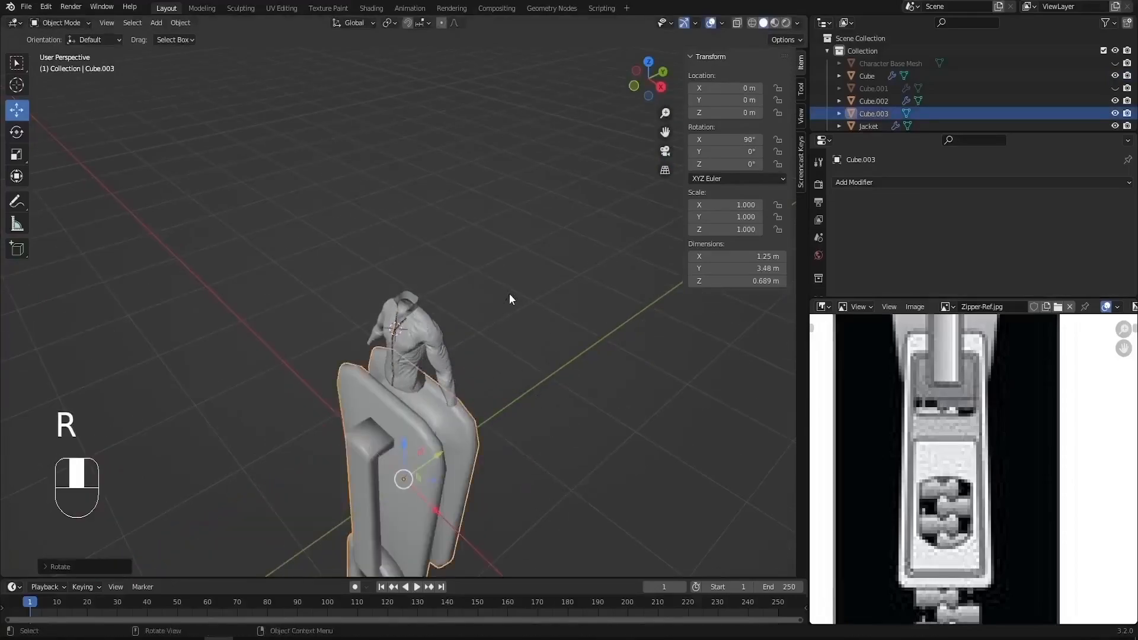
{"action": "key", "text": "r"}
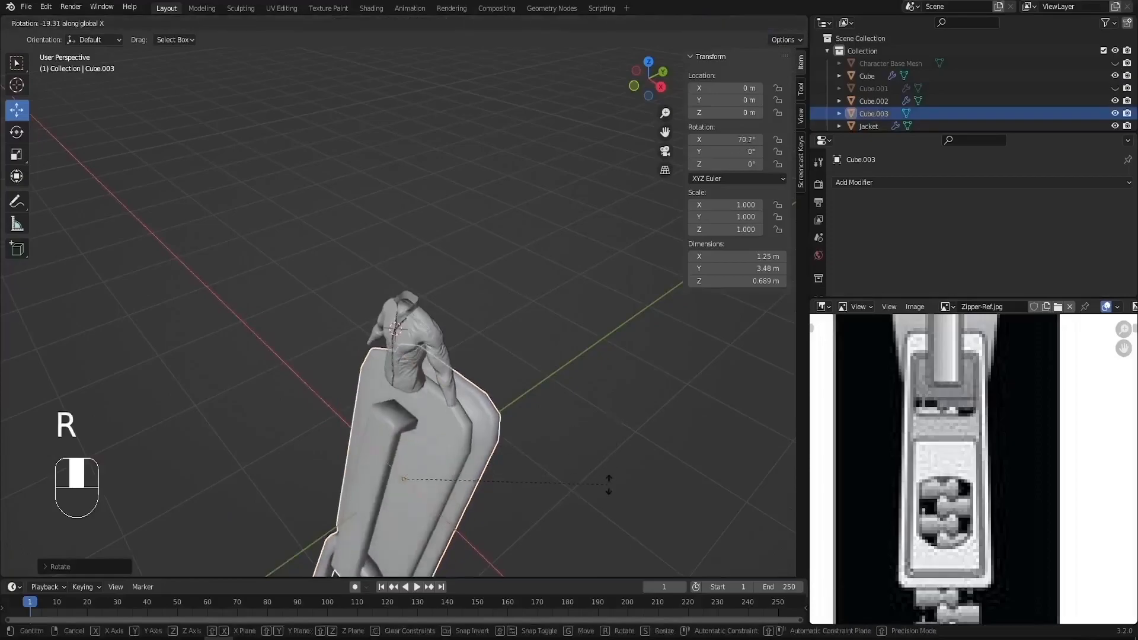
{"action": "left_click", "coordinate": [645, 510]}
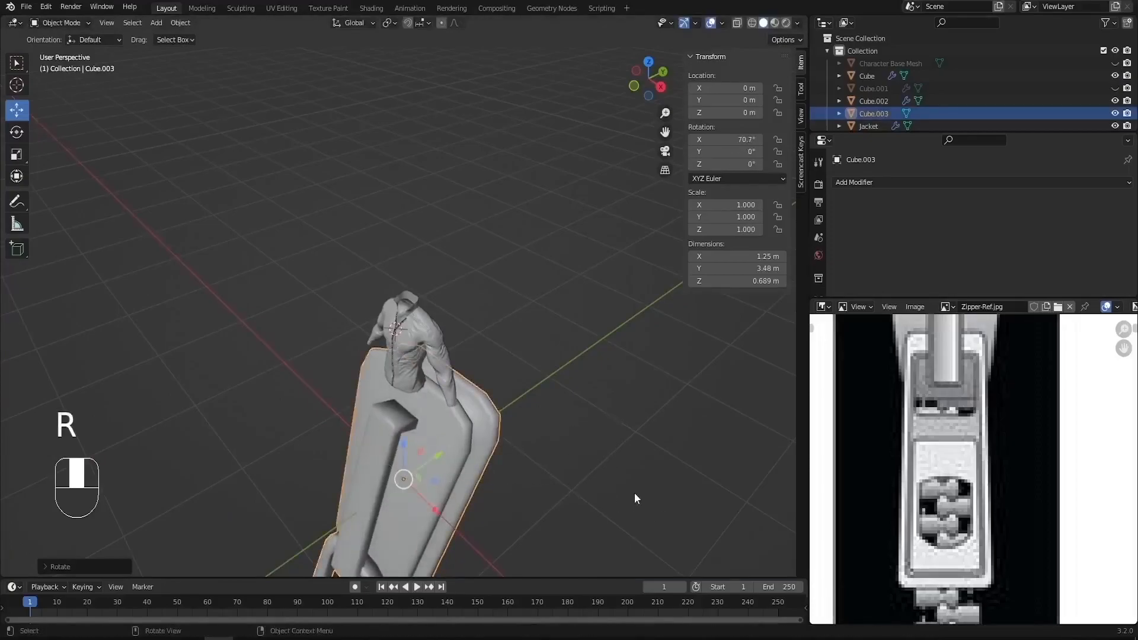
Step: Scale the slider's entire mesh by 0.1 twice in Edit Mode and return to Object Mode
{"action": "key", "text": "Tab"}
{"action": "scroll", "coordinate": [522, 323], "scroll_direction": "down", "scroll_amount": 3}
{"action": "key", "text": "a"}
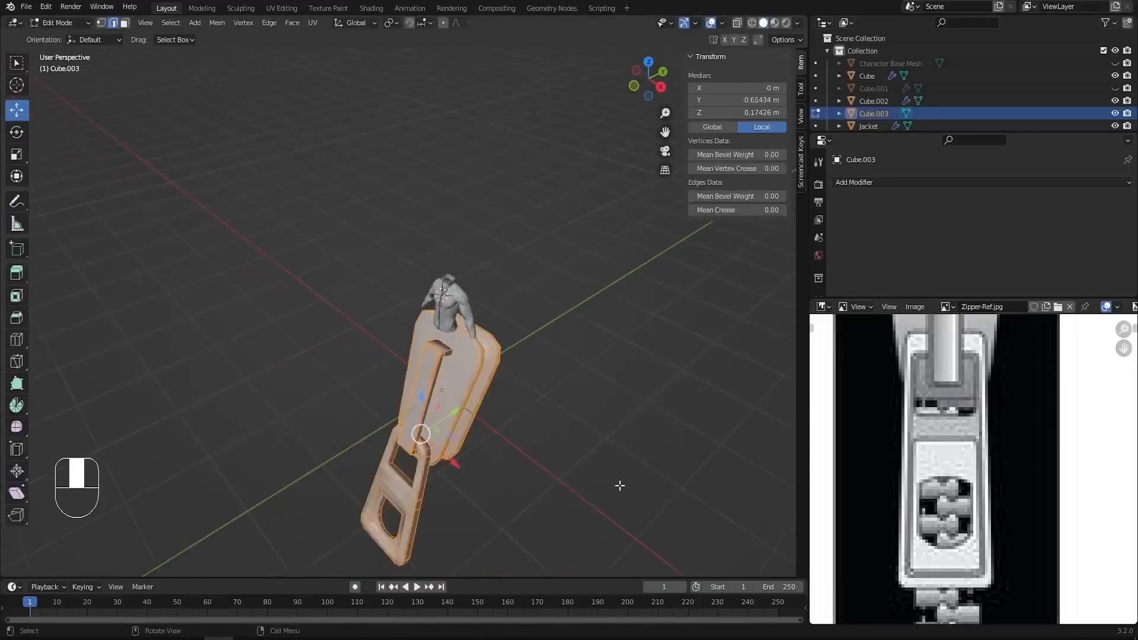
{"action": "type", "text": "s.1"}
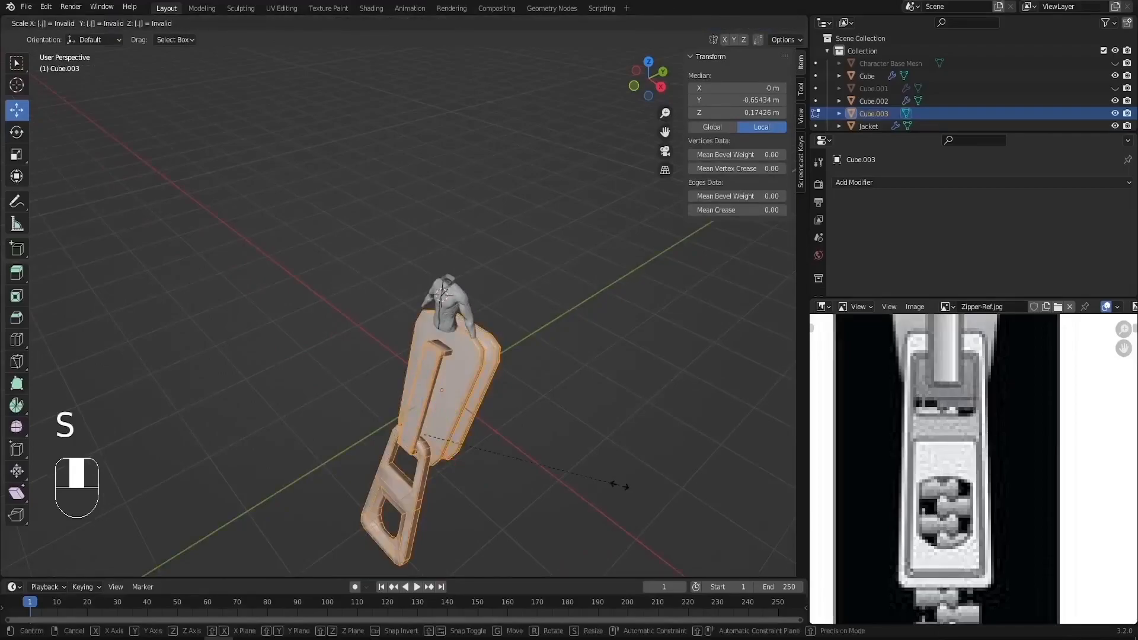
{"action": "key", "text": "Return"}
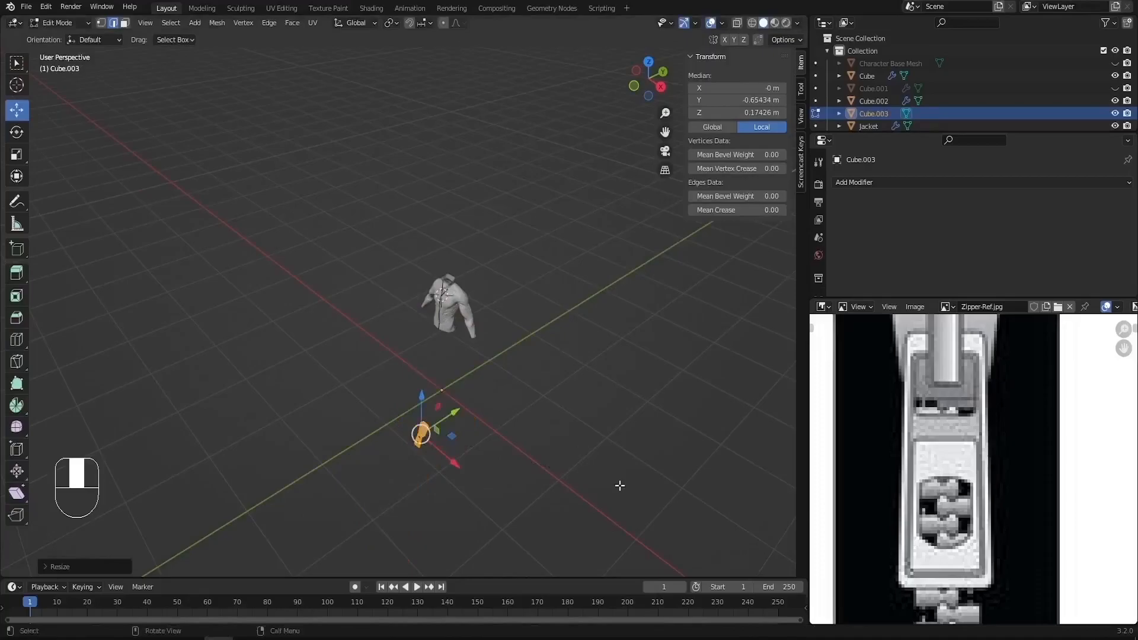
{"action": "type", "text": "s.1"}
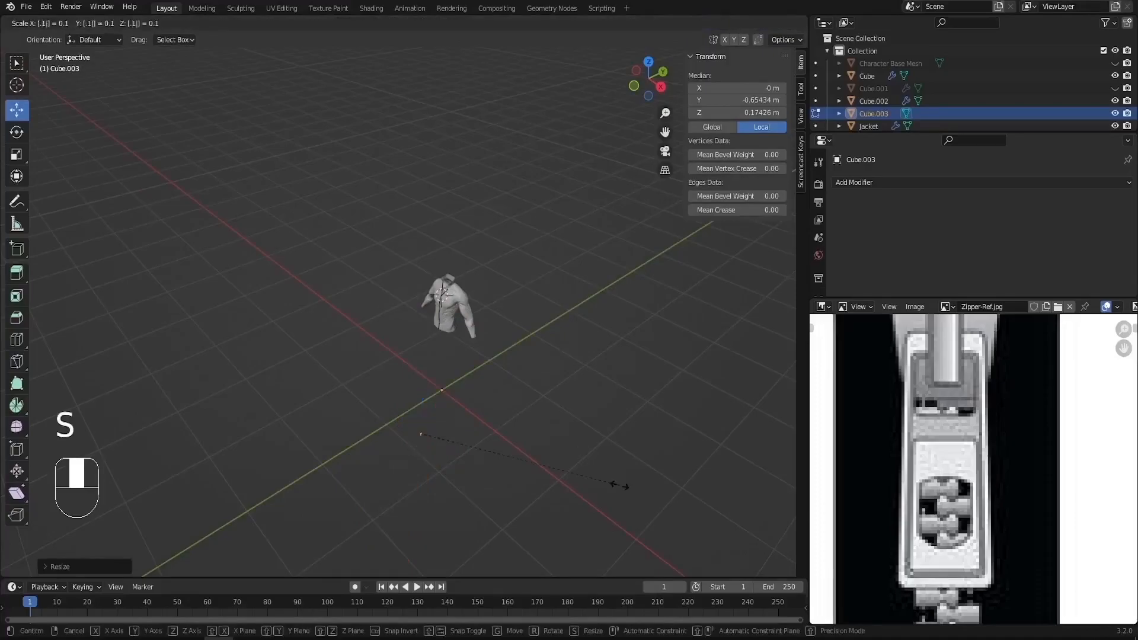
{"action": "key", "text": "Return"}
{"action": "key", "text": "Tab"}
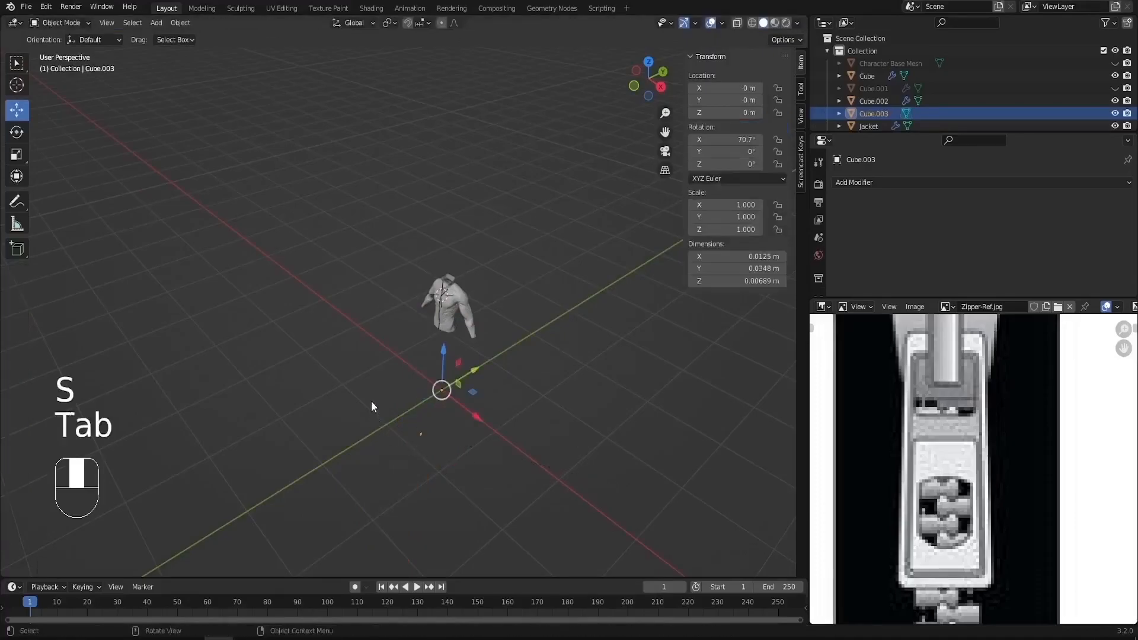
Step: Set the slider's origin to its geometry and snap the slider to the 3D cursor on the jacket
{"action": "left_click", "coordinate": [179, 23]}
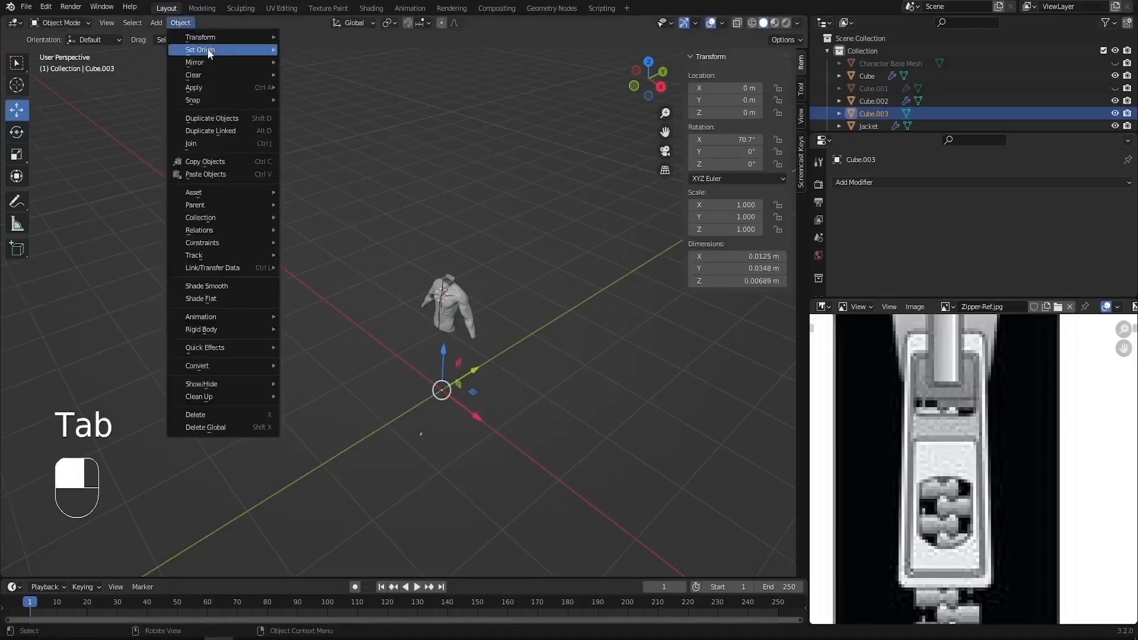
{"action": "mouse_move", "coordinate": [226, 50]}
{"action": "left_click", "coordinate": [325, 59]}
{"action": "scroll", "coordinate": [400, 301], "scroll_direction": "up", "scroll_amount": 3}
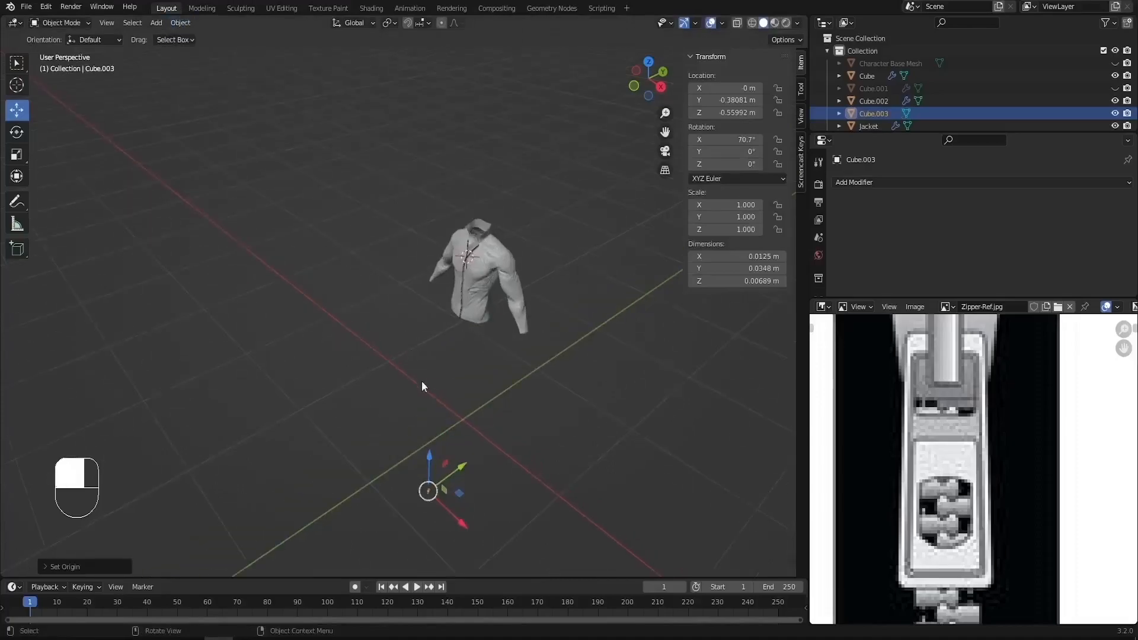
{"action": "key", "text": "shift+s"}
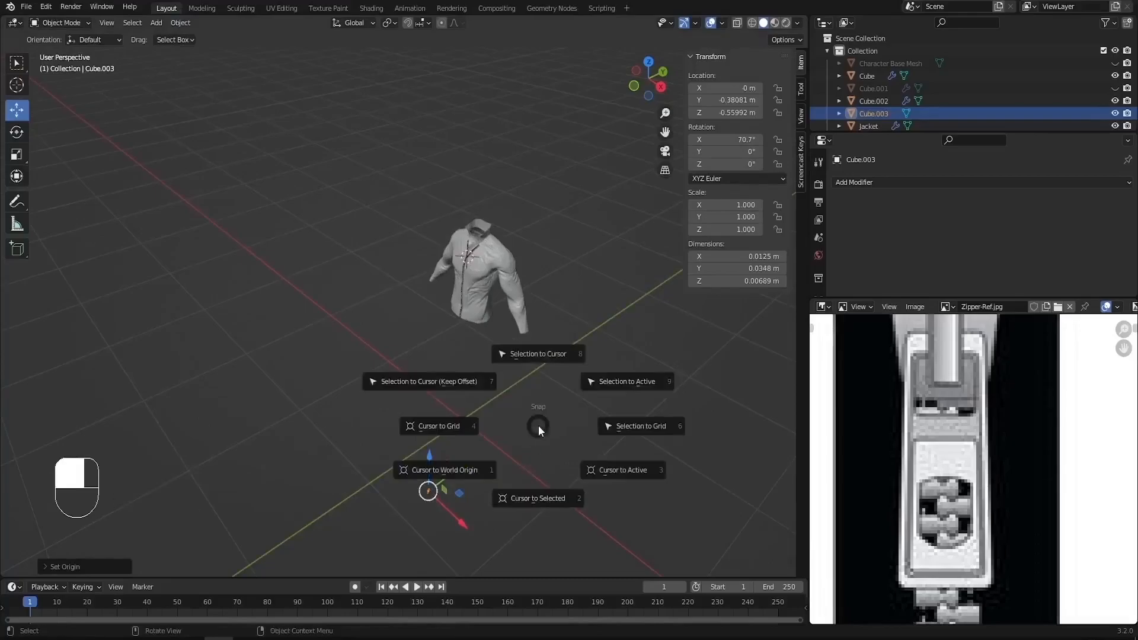
{"action": "left_click", "coordinate": [538, 354]}
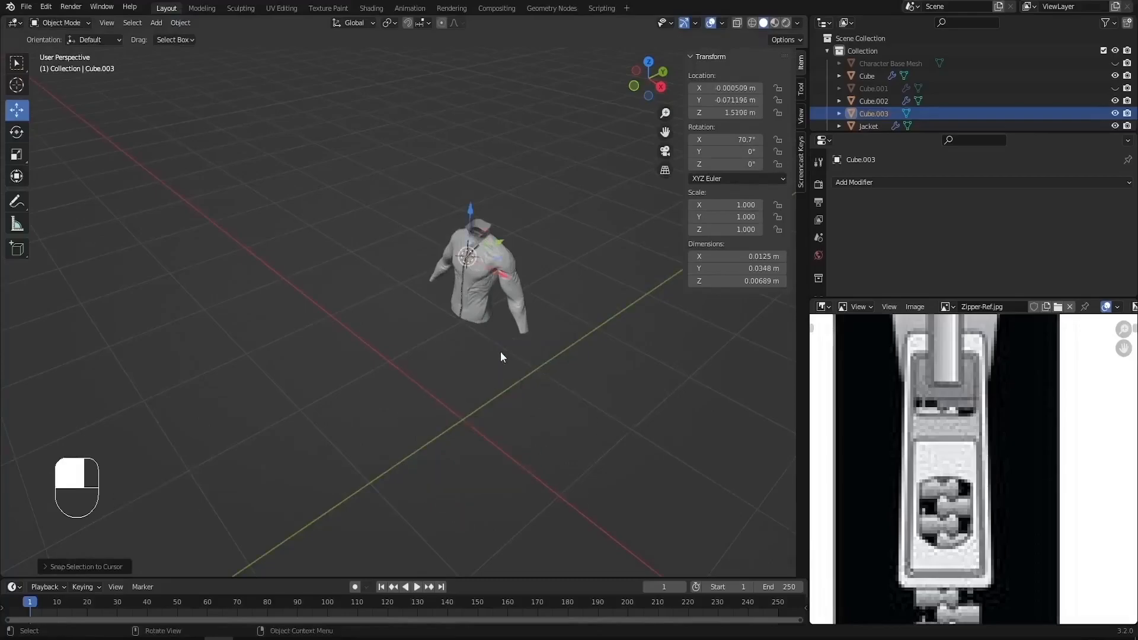
Step: Move the slider onto the zipper's split point and rotate it about X to follow the slope of the jacket front
{"action": "key", "text": "KP_Decimal"}
{"action": "left_click_drag", "start_coordinate": [480, 322], "coordinate": [439, 343]}
{"action": "middle_click_drag", "start_coordinate": [439, 343], "coordinate": [528, 296]}
{"action": "scroll", "coordinate": [439, 320], "scroll_direction": "up", "scroll_amount": 2}
{"action": "left_click_drag", "start_coordinate": [434, 292], "coordinate": [435, 308]}
{"action": "middle_click_drag", "start_coordinate": [435, 308], "coordinate": [350, 356]}
{"action": "mouse_move", "coordinate": [447, 339]}
{"action": "left_mouse_down"}
{"action": "mouse_move", "coordinate": [467, 335]}
{"action": "mouse_move", "coordinate": [458, 337]}
{"action": "left_mouse_up"}
{"action": "key", "text": "r"}
{"action": "key", "text": "x"}
{"action": "left_click", "coordinate": [480, 350]}
Step: Scale the slider to fit the zipper teeth, fine-tune its position over the split and deselect everything
{"action": "middle_click_drag", "start_coordinate": [419, 363], "coordinate": [557, 371]}
{"action": "key", "text": "s"}
{"action": "left_click", "coordinate": [478, 366]}
{"action": "left_click_drag", "start_coordinate": [434, 291], "coordinate": [436, 261]}
{"action": "left_click_drag", "start_coordinate": [465, 312], "coordinate": [473, 314]}
{"action": "left_click_drag", "start_coordinate": [446, 261], "coordinate": [446, 267]}
{"action": "scroll", "coordinate": [436, 351], "scroll_direction": "down", "scroll_amount": 12}
{"action": "key", "text": "a"}
{"action": "key", "text": "a"}
{"action": "middle_click_drag", "start_coordinate": [485, 411], "coordinate": [458, 399]}
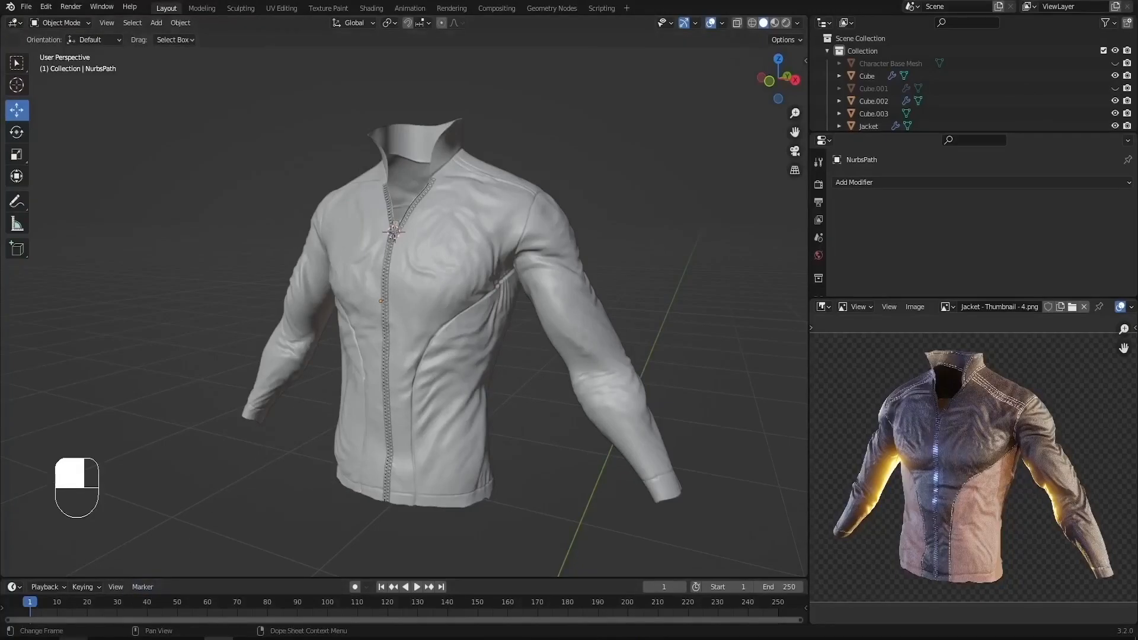
Step: Open the Leather-1 image from the Cloth Sculpting folder, examine the texture and return to Blender
{"action": "left_click", "coordinate": [73, 638]}
{"action": "double_click", "coordinate": [422, 252]}
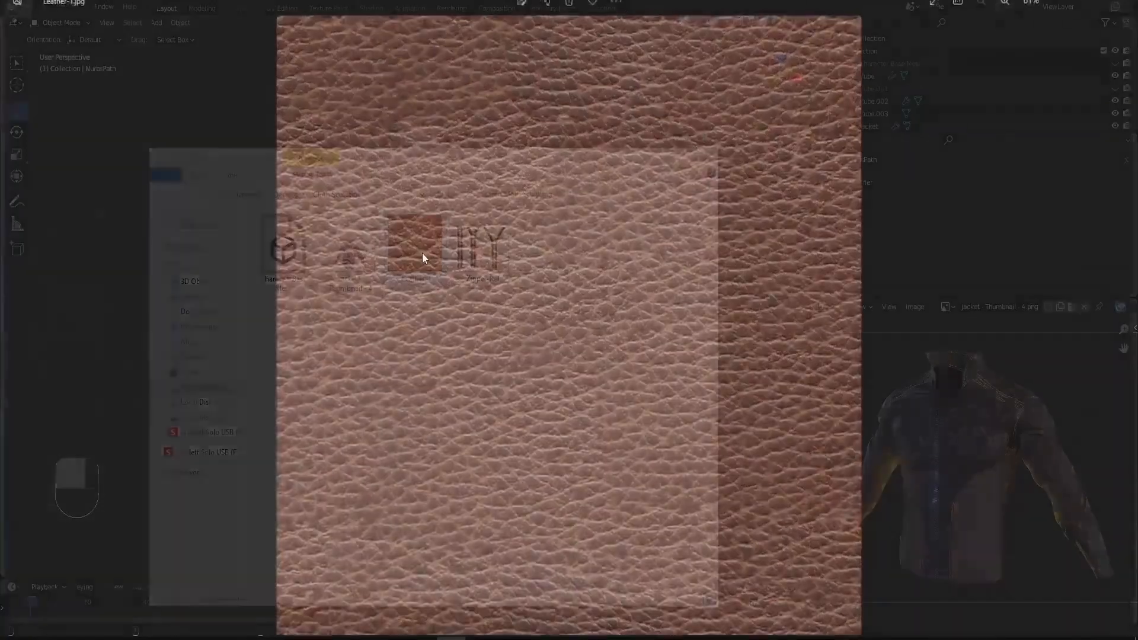
{"action": "left_click", "coordinate": [1124, 2]}
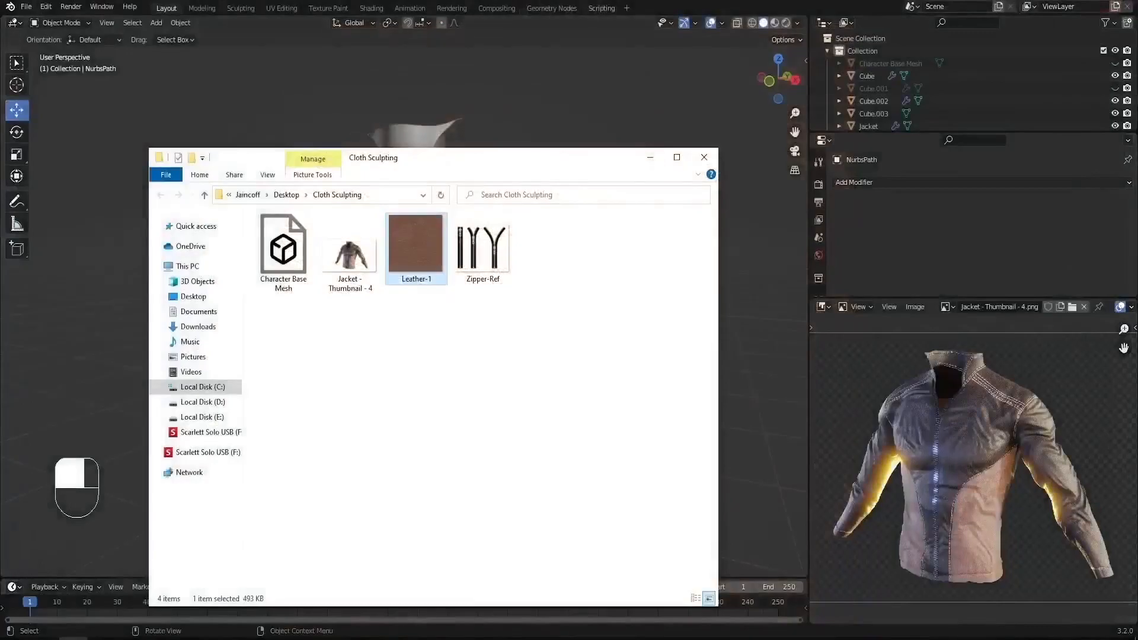
{"action": "left_click", "coordinate": [651, 159]}
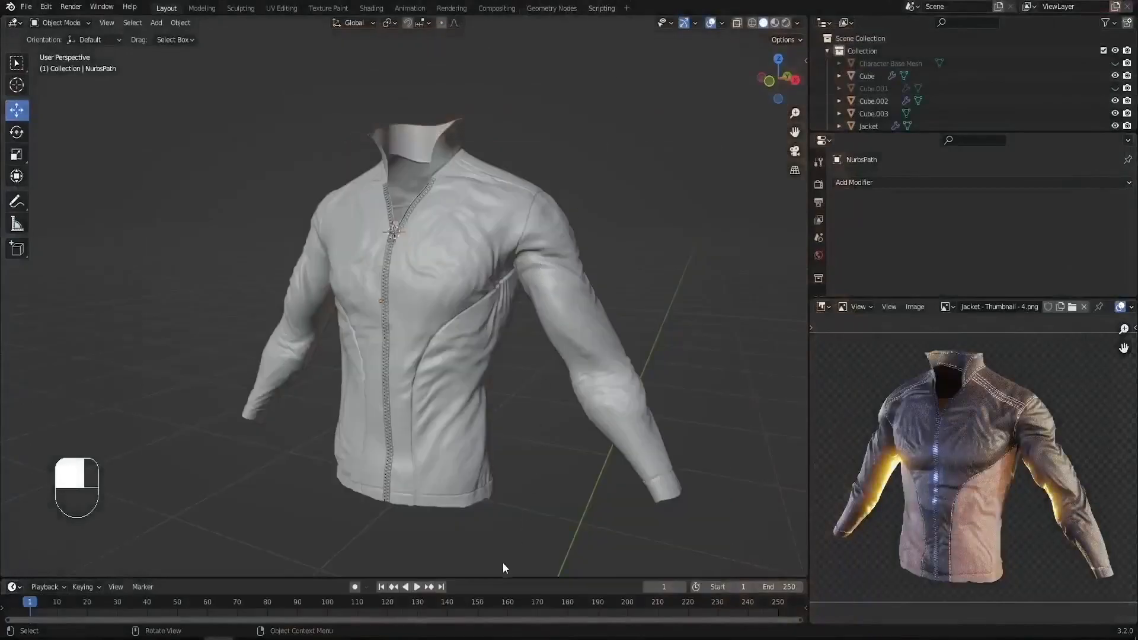
Step: Enlarge the timeline area beneath the viewport and change it to a Shader Editor
{"action": "left_click_drag", "start_coordinate": [469, 576], "coordinate": [483, 392]}
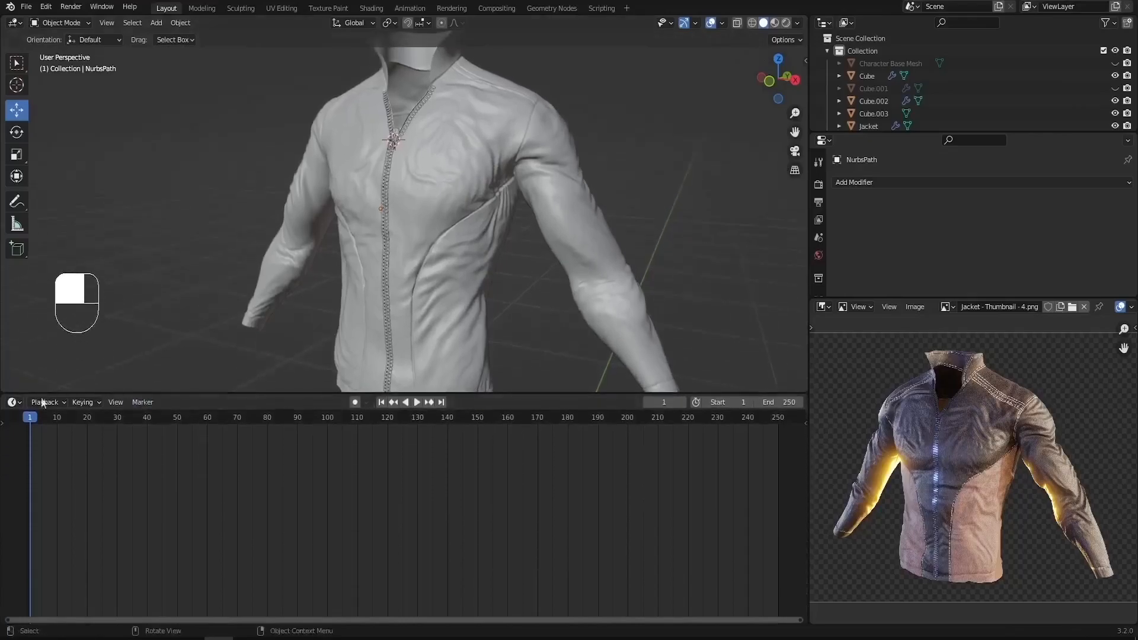
{"action": "left_click", "coordinate": [13, 402]}
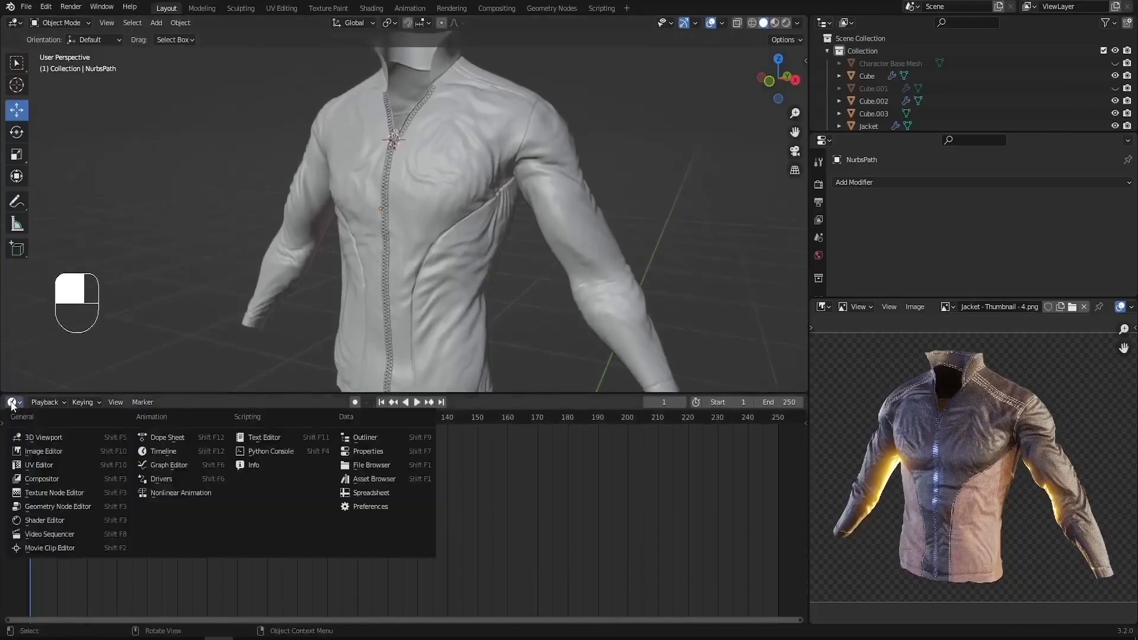
{"action": "left_click", "coordinate": [44, 518]}
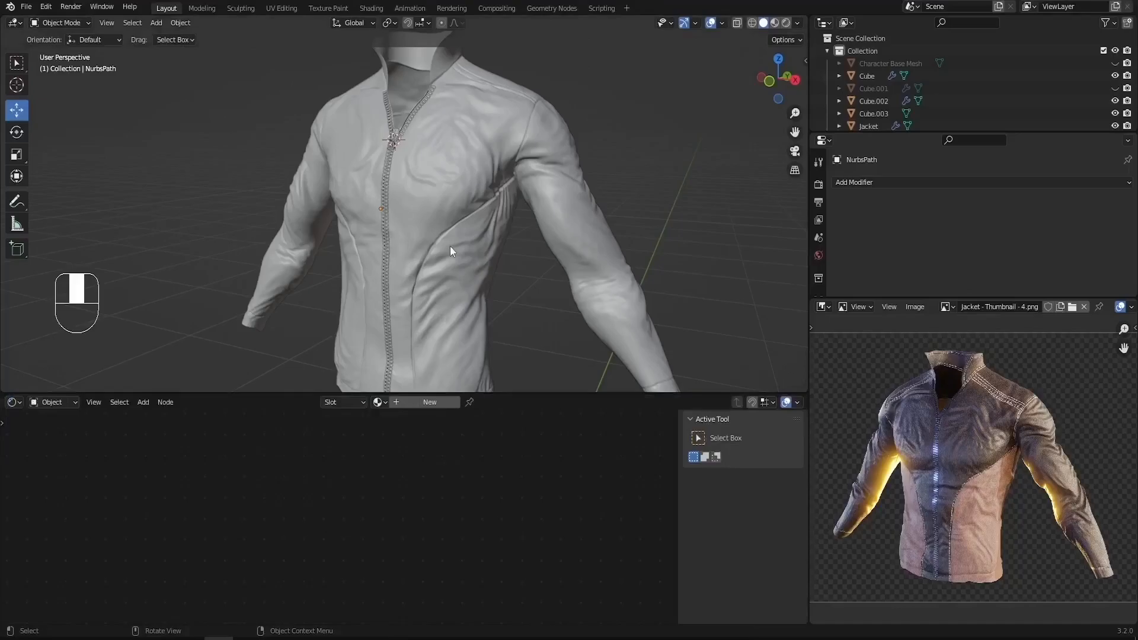
Step: Select the jacket, enlarge the properties area and rename the jacket's default material to Leather
{"action": "left_click", "coordinate": [450, 246]}
{"action": "left_click_drag", "start_coordinate": [897, 296], "coordinate": [897, 485]}
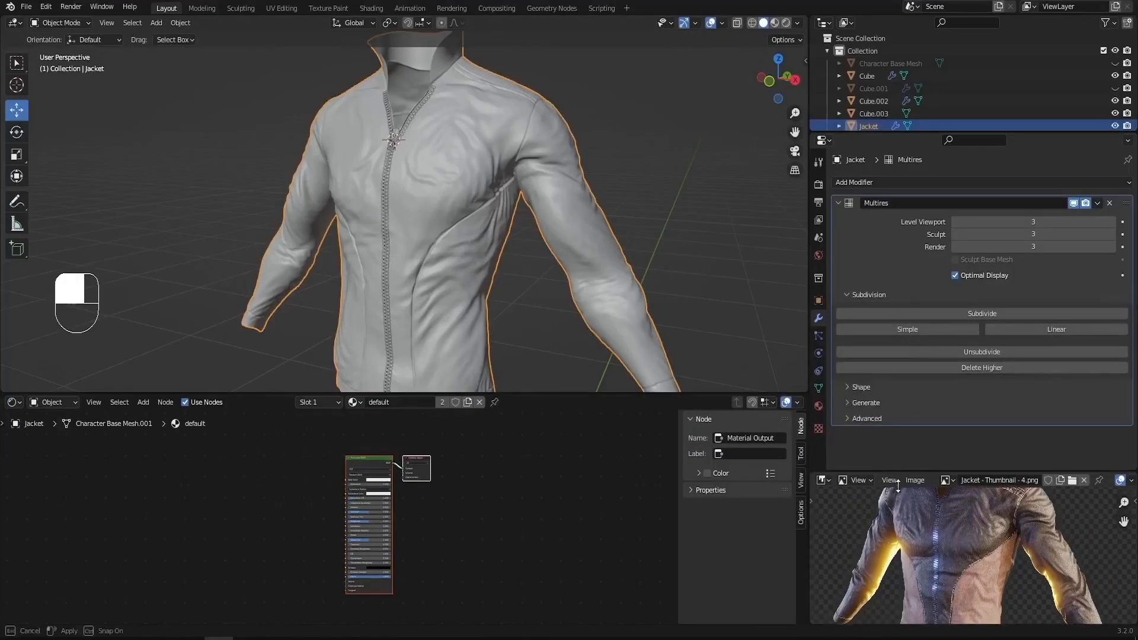
{"action": "left_click", "coordinate": [819, 406]}
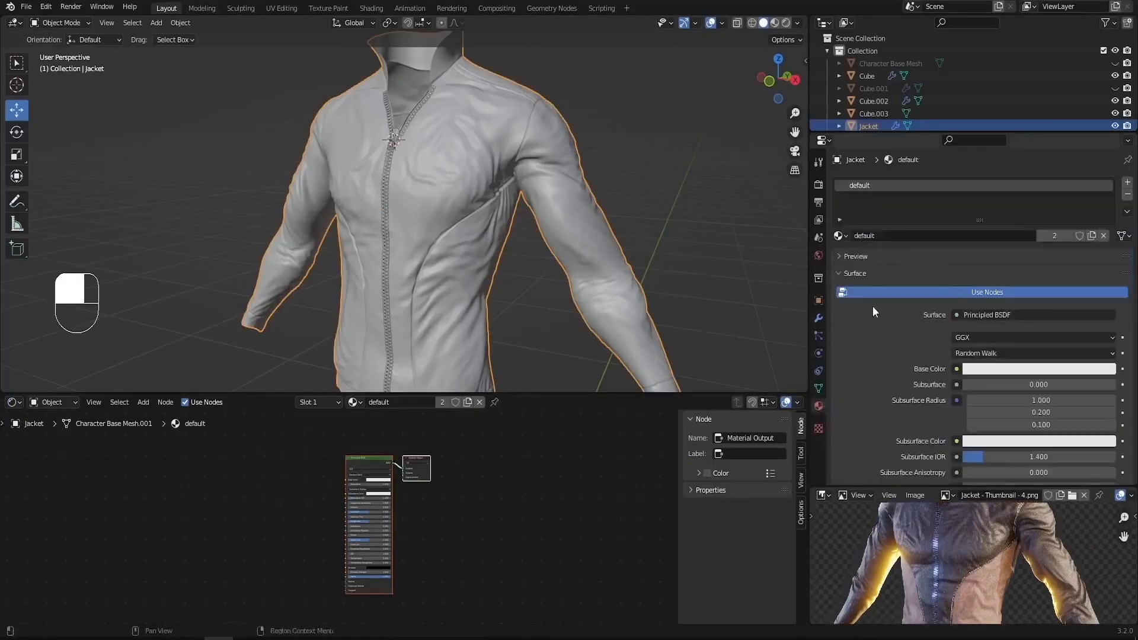
{"action": "left_click", "coordinate": [884, 234]}
{"action": "type", "text": "Leather"}
{"action": "key", "text": "Return"}
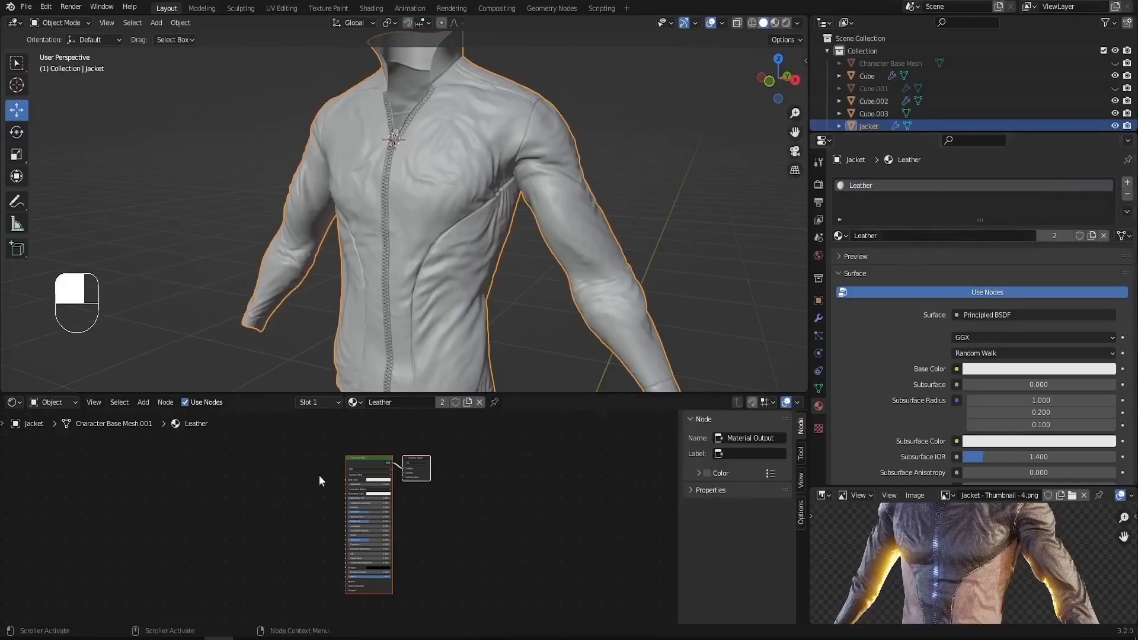
Step: Enlarge the node area, add Leather-1.jpg as an image texture node and connect its Color to the Principled BSDF's Base Color
{"action": "scroll", "coordinate": [340, 520], "scroll_direction": "up", "scroll_amount": 5}
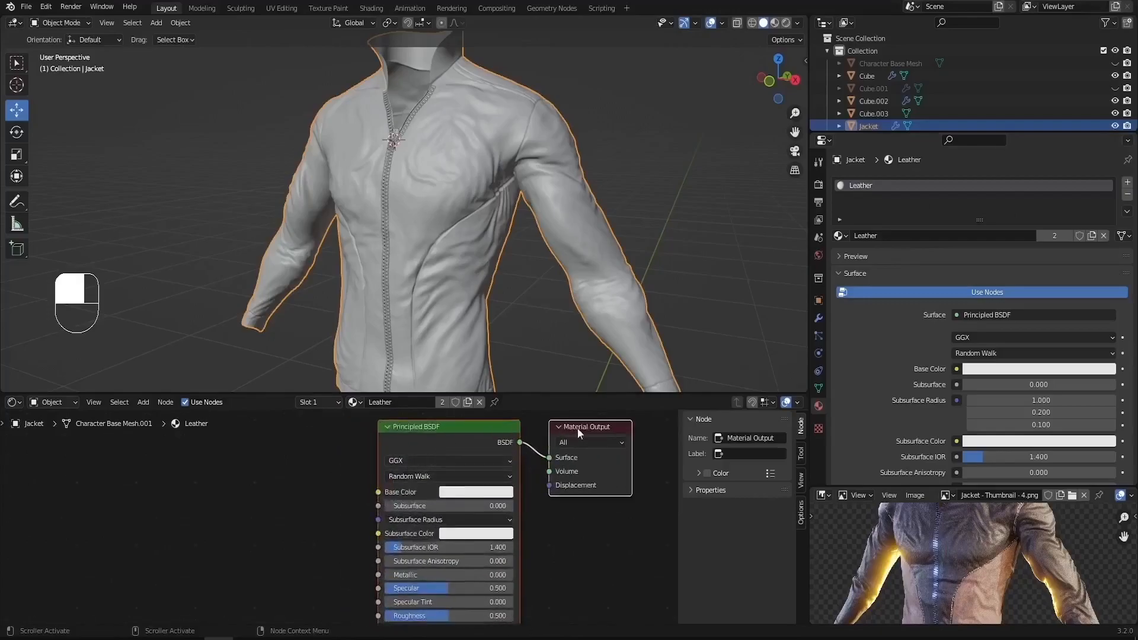
{"action": "key", "text": "n"}
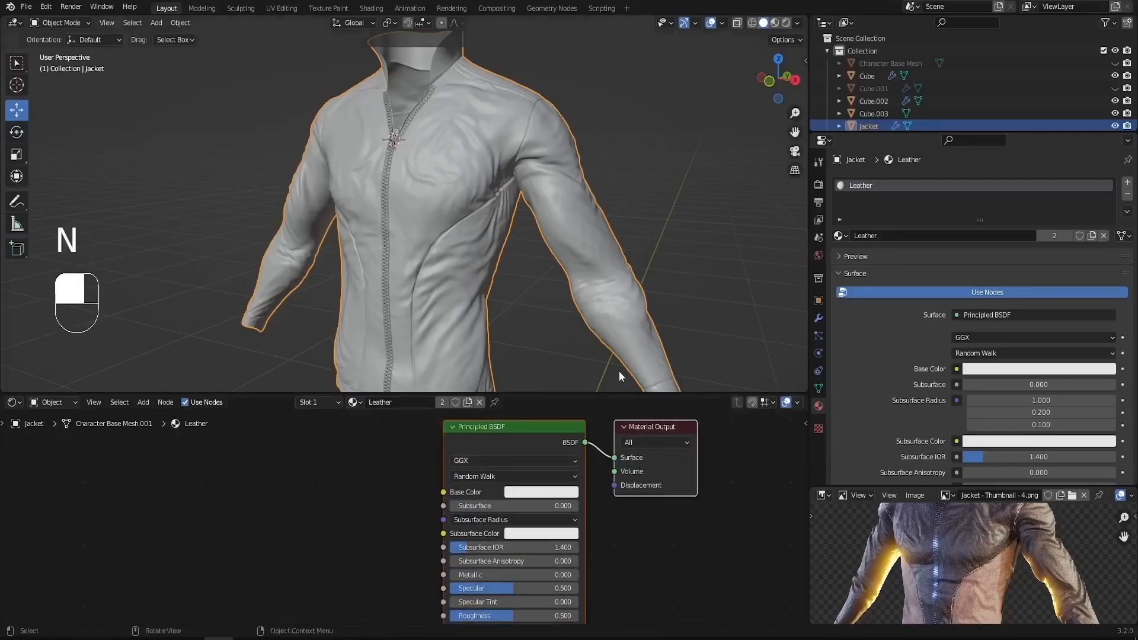
{"action": "left_click_drag", "start_coordinate": [623, 393], "coordinate": [623, 299]}
{"action": "scroll", "coordinate": [556, 396], "scroll_direction": "up", "scroll_amount": 2}
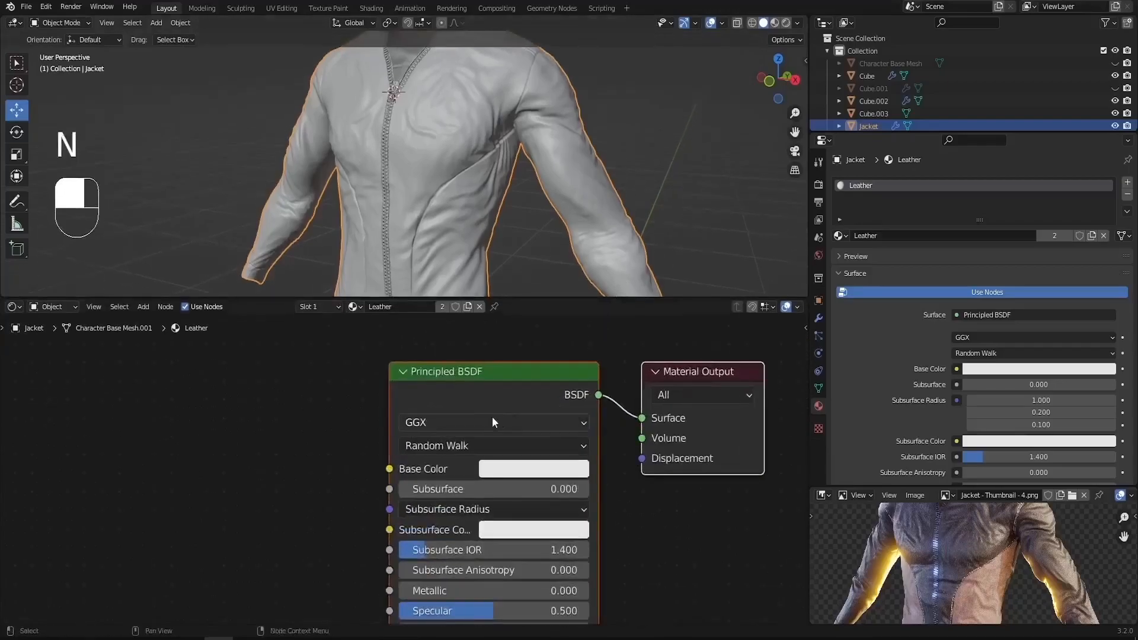
{"action": "left_click", "coordinate": [74, 638]}
{"action": "mouse_move", "coordinate": [421, 241]}
{"action": "left_mouse_down"}
{"action": "mouse_move", "coordinate": [331, 441]}
{"action": "mouse_move", "coordinate": [199, 563]}
{"action": "mouse_move", "coordinate": [83, 415]}
{"action": "left_mouse_up"}
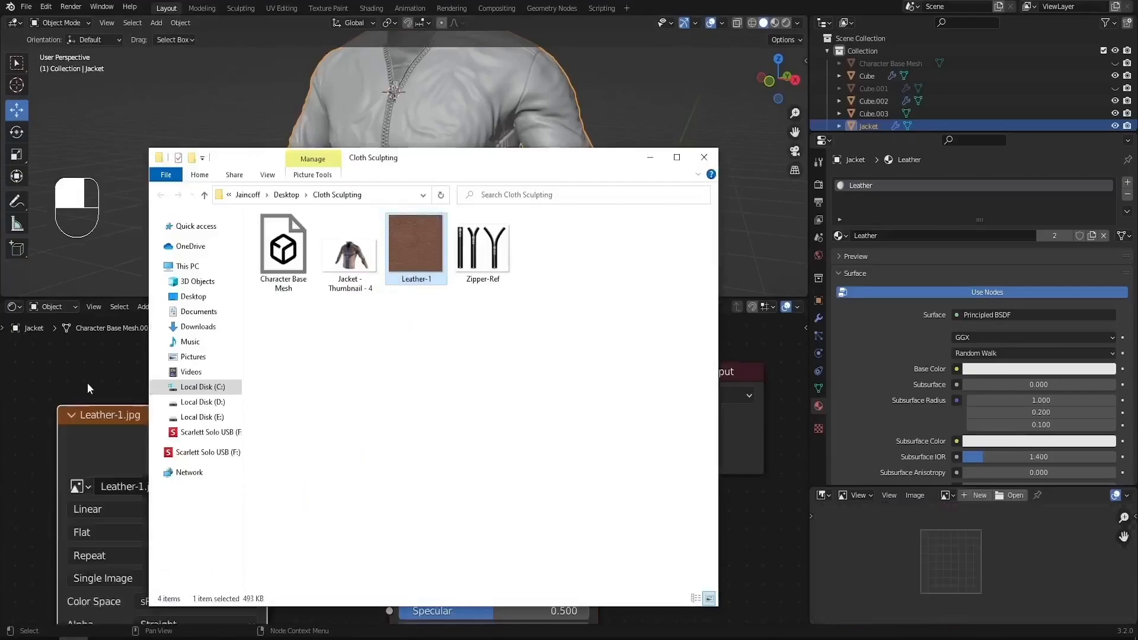
{"action": "left_click_drag", "start_coordinate": [158, 417], "coordinate": [183, 383]}
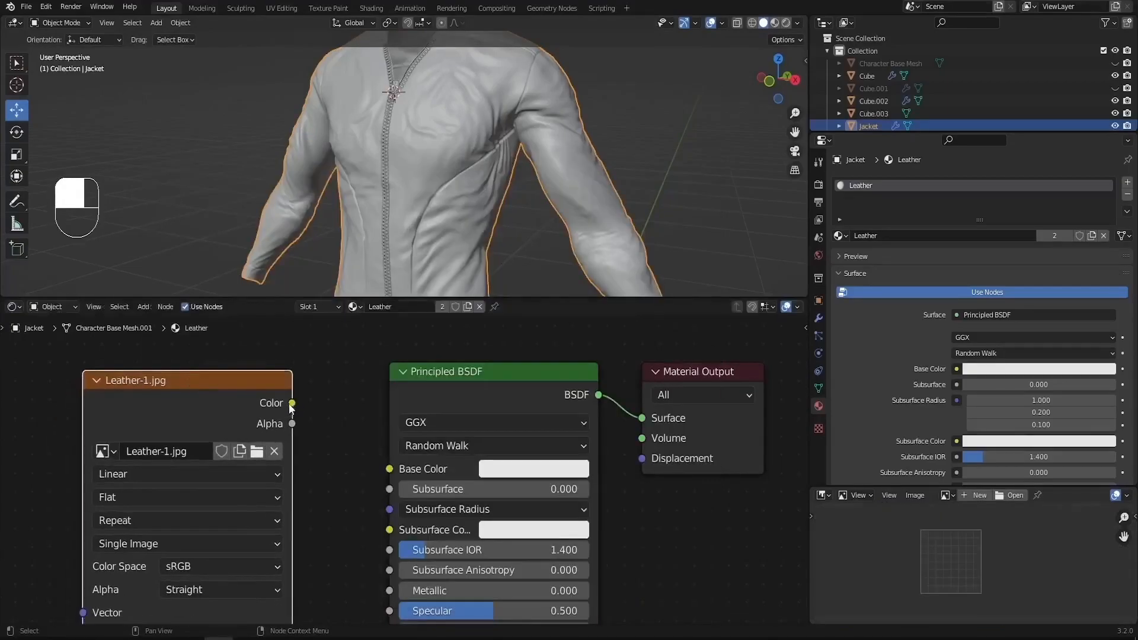
{"action": "left_click_drag", "start_coordinate": [293, 406], "coordinate": [390, 469]}
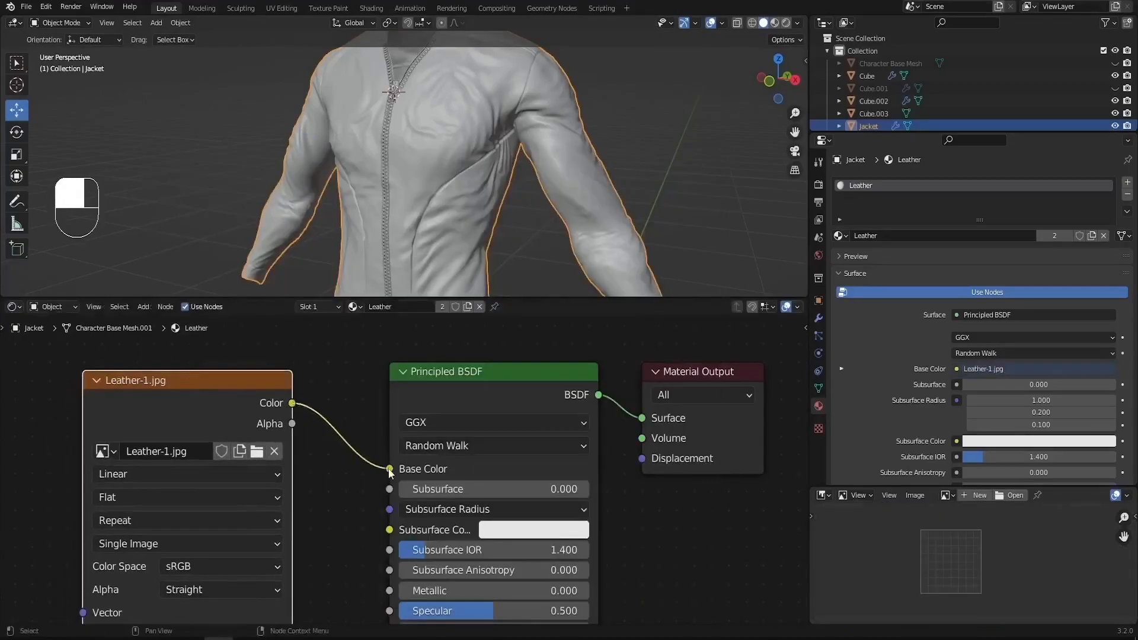
Step: Switch the viewport to Material Preview to inspect the leather texture on the jacket
{"action": "scroll", "coordinate": [425, 155], "scroll_direction": "down", "scroll_amount": 5}
{"action": "mouse_move", "coordinate": [430, 183]}
{"action": "middle_mouse_down"}
{"action": "mouse_move", "coordinate": [391, 176]}
{"action": "mouse_move", "coordinate": [393, 159]}
{"action": "mouse_move", "coordinate": [436, 172]}
{"action": "middle_mouse_up"}
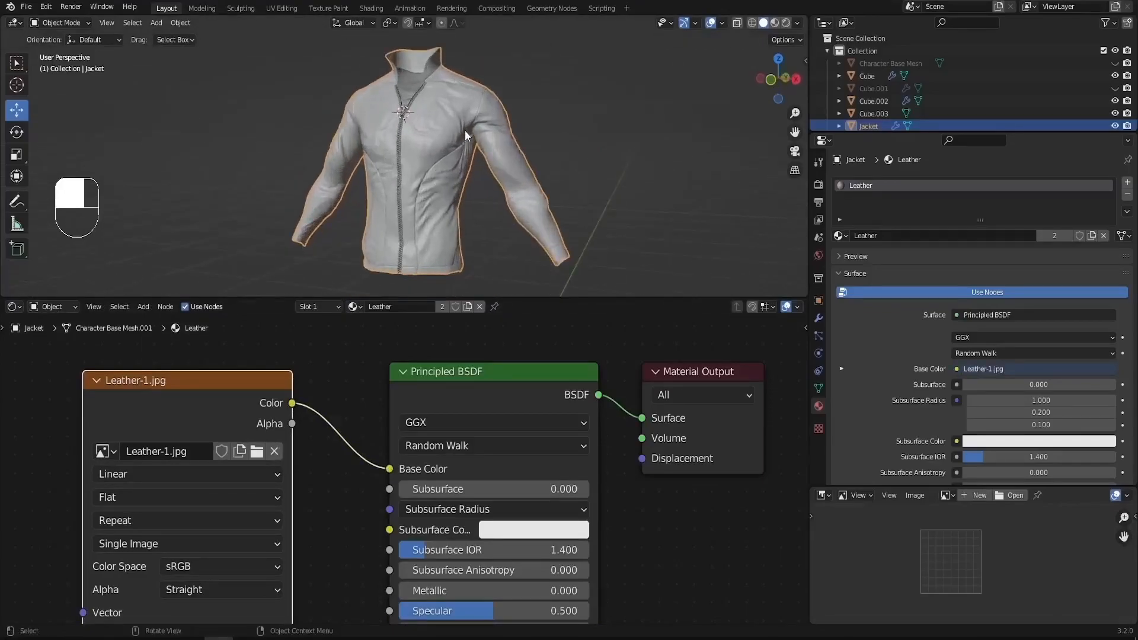
{"action": "key", "text": "z"}
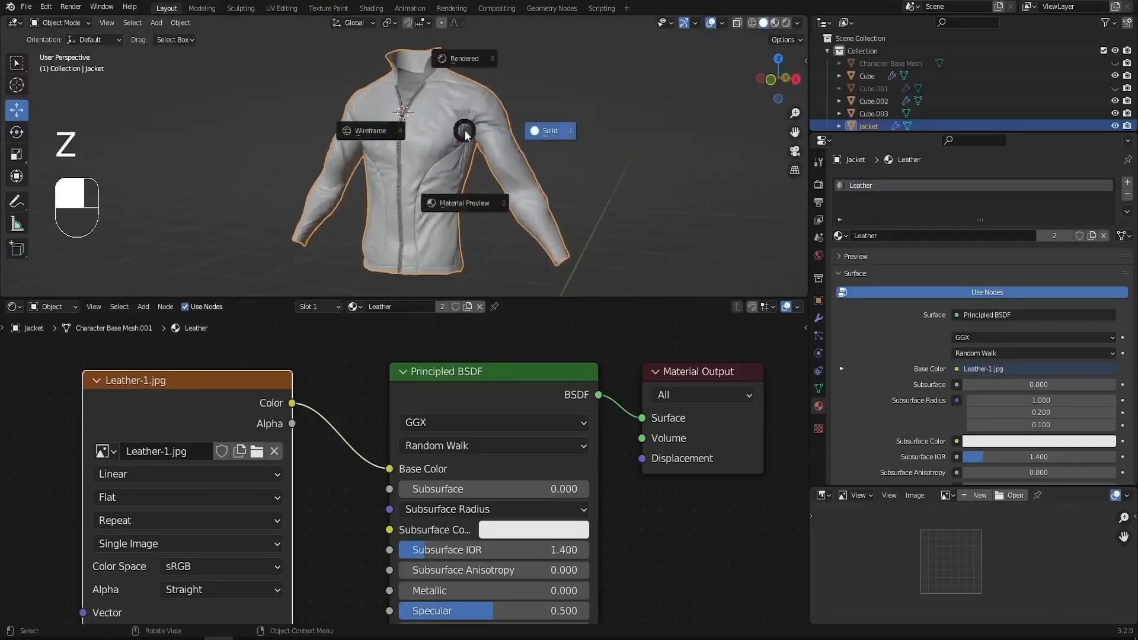
{"action": "left_click", "coordinate": [459, 204]}
{"action": "scroll", "coordinate": [447, 158], "scroll_direction": "up", "scroll_amount": 6}
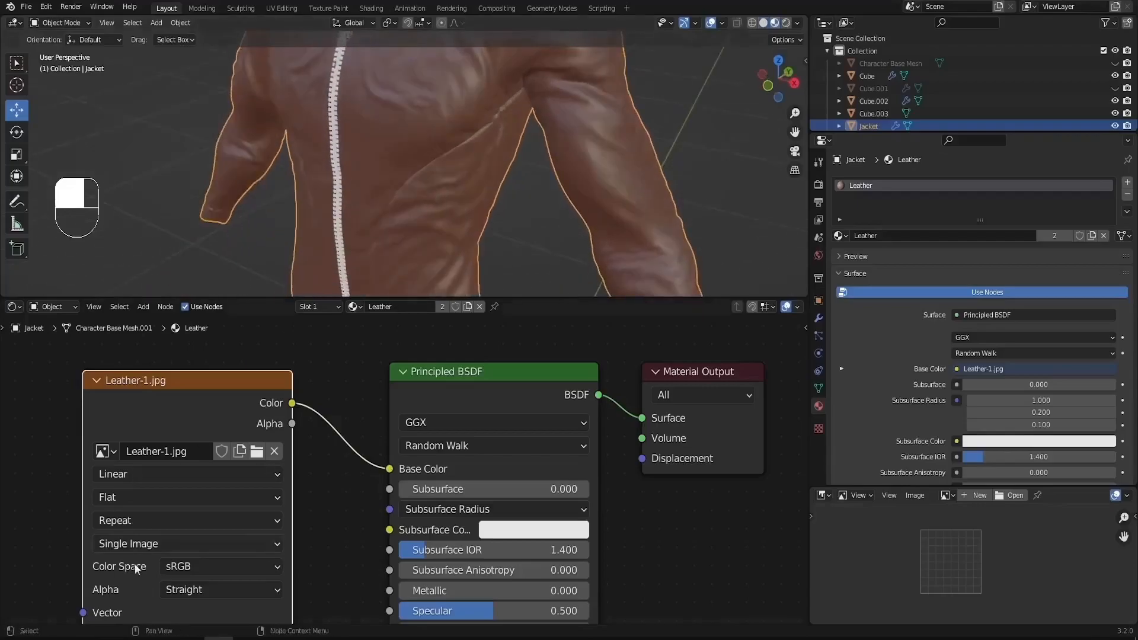
Step: Check the Leather-1 image in the Cloth Sculpting folder and compare it with the texture on the jacket up close
{"action": "left_click", "coordinate": [74, 639]}
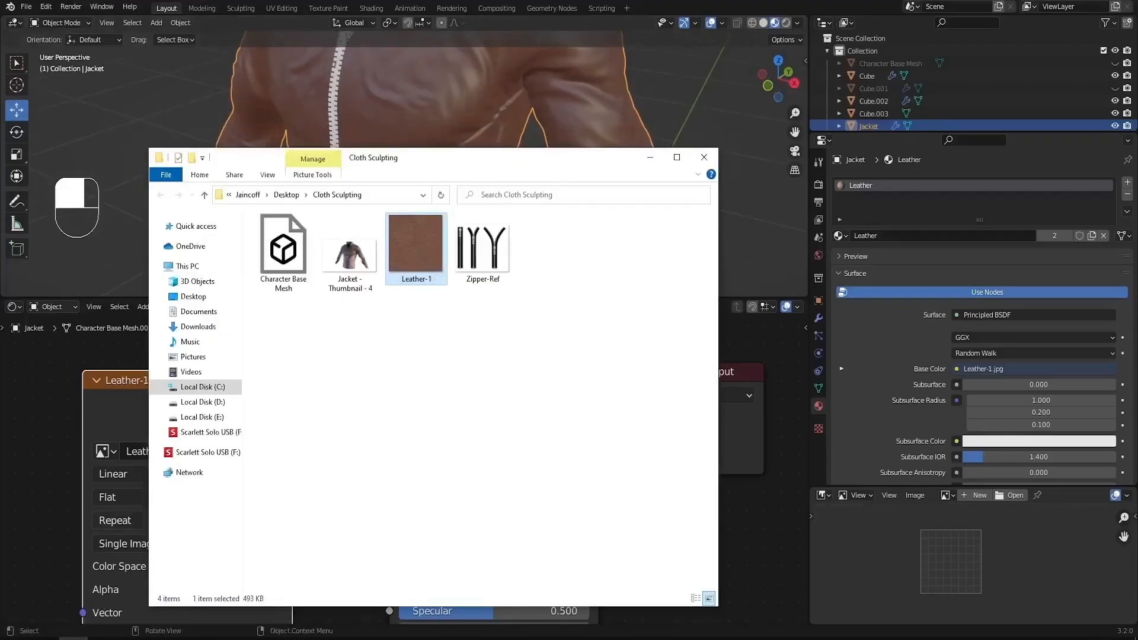
{"action": "left_click", "coordinate": [74, 638]}
{"action": "middle_click_drag", "start_coordinate": [459, 102], "coordinate": [457, 171], "text": "shift"}
{"action": "scroll", "coordinate": [444, 180], "scroll_direction": "up", "scroll_amount": 4}
{"action": "scroll", "coordinate": [508, 173], "scroll_direction": "up", "scroll_amount": 2}
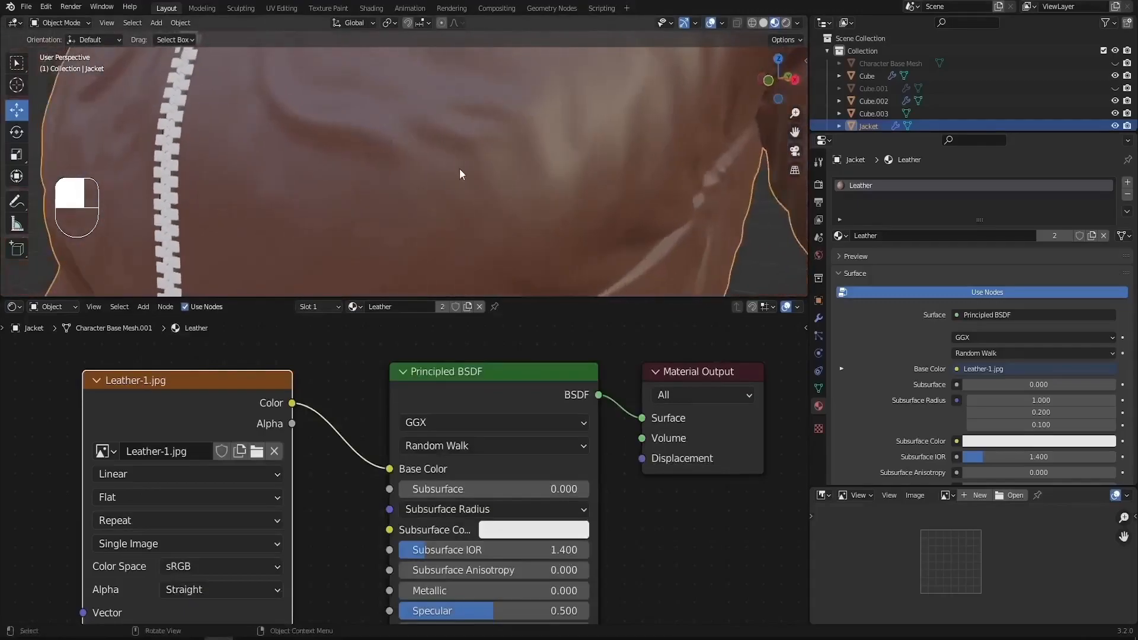
{"action": "scroll", "coordinate": [457, 177], "scroll_direction": "down", "scroll_amount": 8}
{"action": "middle_click_drag", "start_coordinate": [504, 126], "coordinate": [491, 152]}
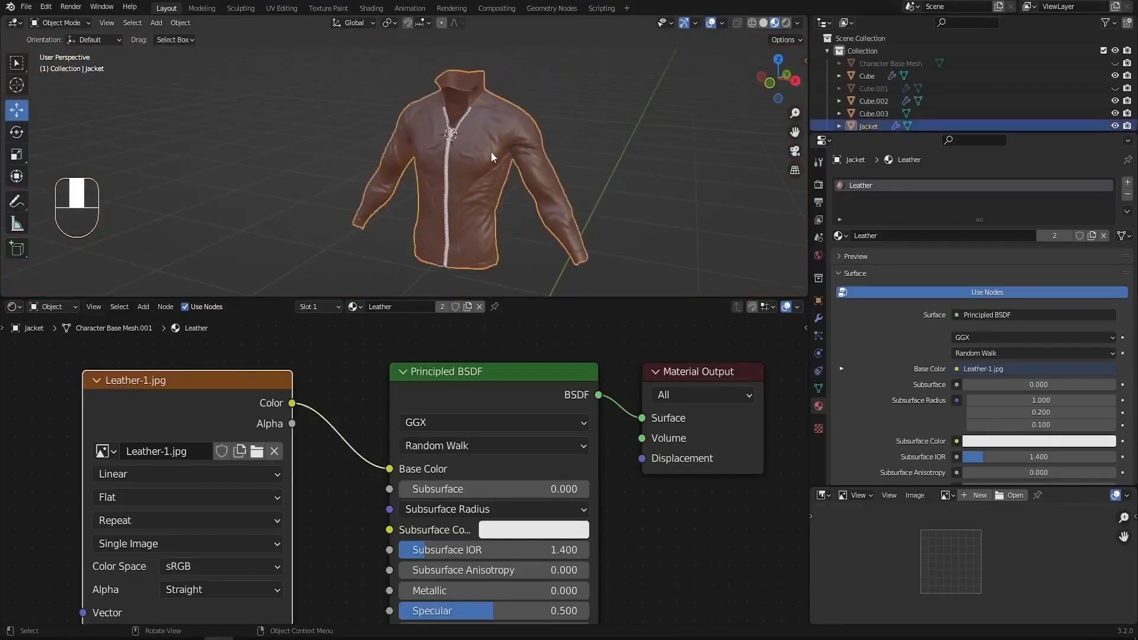
Step: Unwrap the jacket's entire mesh with Smart UV Project and return to Object Mode
{"action": "key", "text": "Tab"}
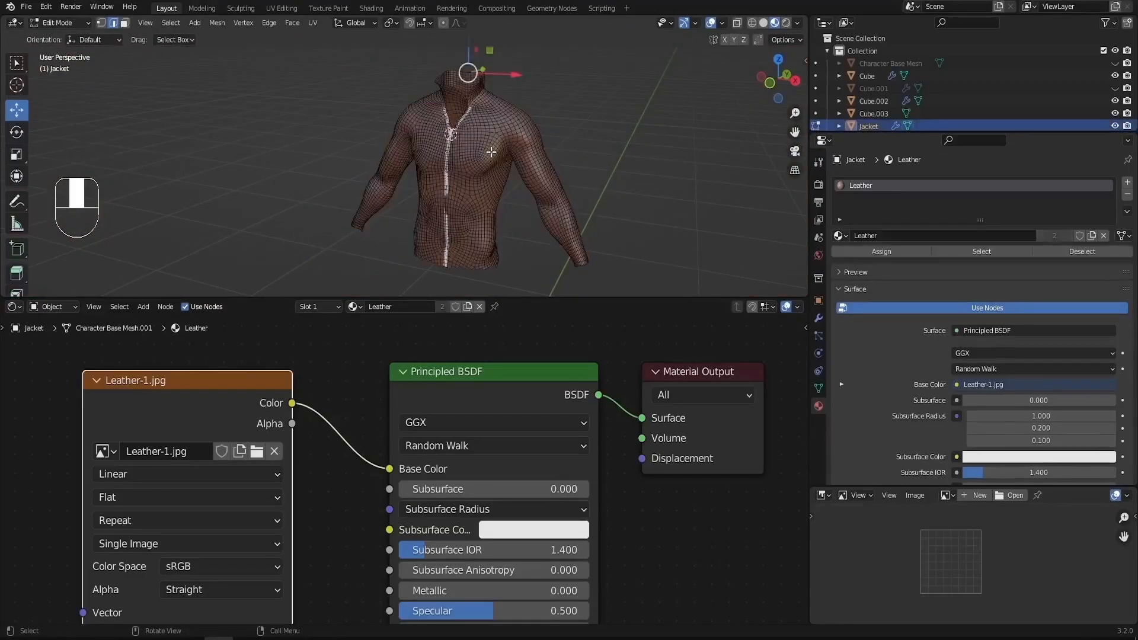
{"action": "key", "text": "a"}
{"action": "key", "text": "u"}
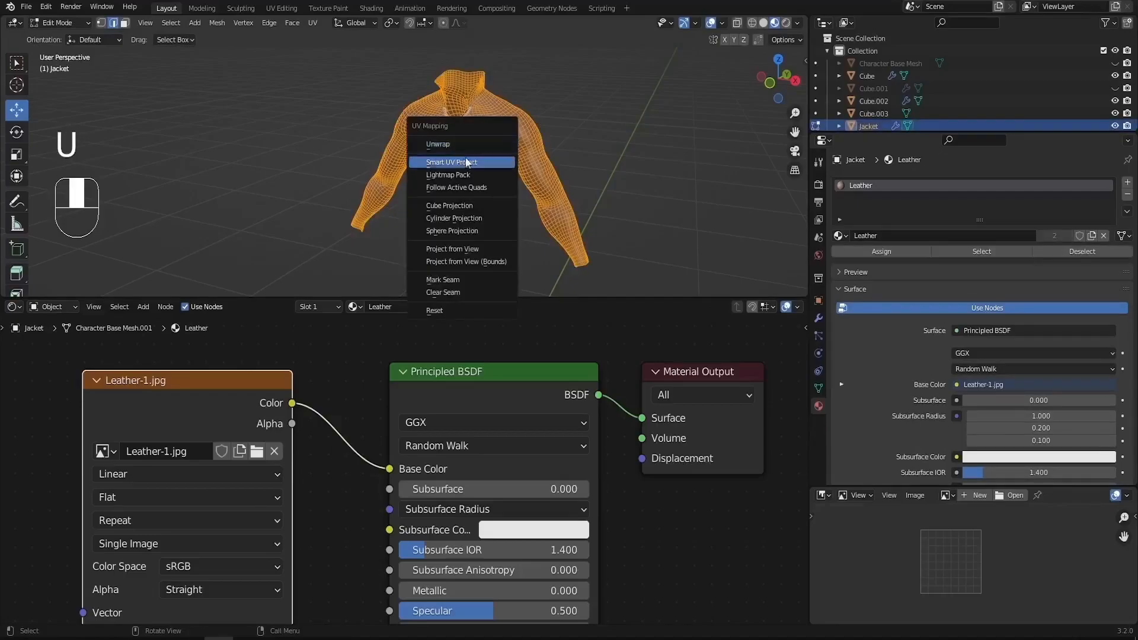
{"action": "left_click", "coordinate": [446, 164]}
{"action": "left_click", "coordinate": [453, 264]}
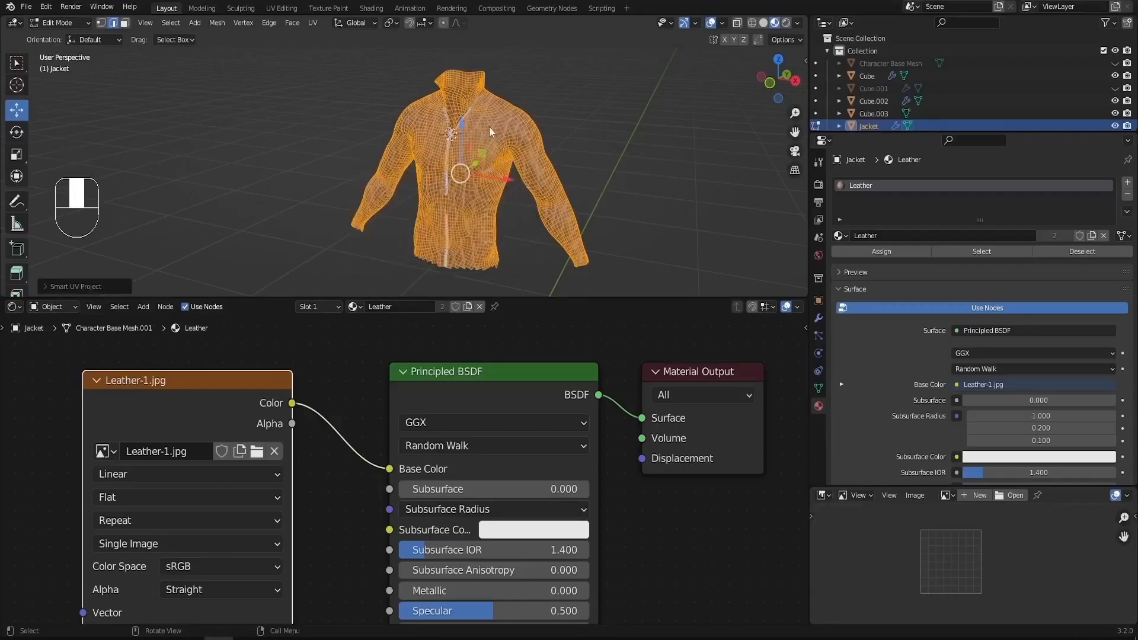
{"action": "key", "text": "Tab"}
Step: Inspect the size and direction of the leather grain across the unwrapped jacket
{"action": "scroll", "coordinate": [490, 126], "scroll_direction": "up", "scroll_amount": 5}
{"action": "middle_click_drag", "start_coordinate": [561, 147], "coordinate": [529, 177], "text": "shift"}
{"action": "scroll", "coordinate": [510, 196], "scroll_direction": "down", "scroll_amount": 4}
{"action": "middle_click_drag", "start_coordinate": [498, 205], "coordinate": [506, 140], "text": "shift"}
{"action": "scroll", "coordinate": [505, 140], "scroll_direction": "up", "scroll_amount": 3}
{"action": "scroll", "coordinate": [468, 408], "scroll_direction": "down", "scroll_amount": 2}
{"action": "scroll", "coordinate": [468, 409], "scroll_direction": "down", "scroll_amount": 6}
Step: Add a Mapping node in front of the Leather-1.jpg image texture node
{"action": "middle_click_drag", "start_coordinate": [462, 417], "coordinate": [599, 412]}
{"action": "scroll", "coordinate": [522, 418], "scroll_direction": "up", "scroll_amount": 6}
{"action": "scroll", "coordinate": [446, 417], "scroll_direction": "up", "scroll_amount": 3}
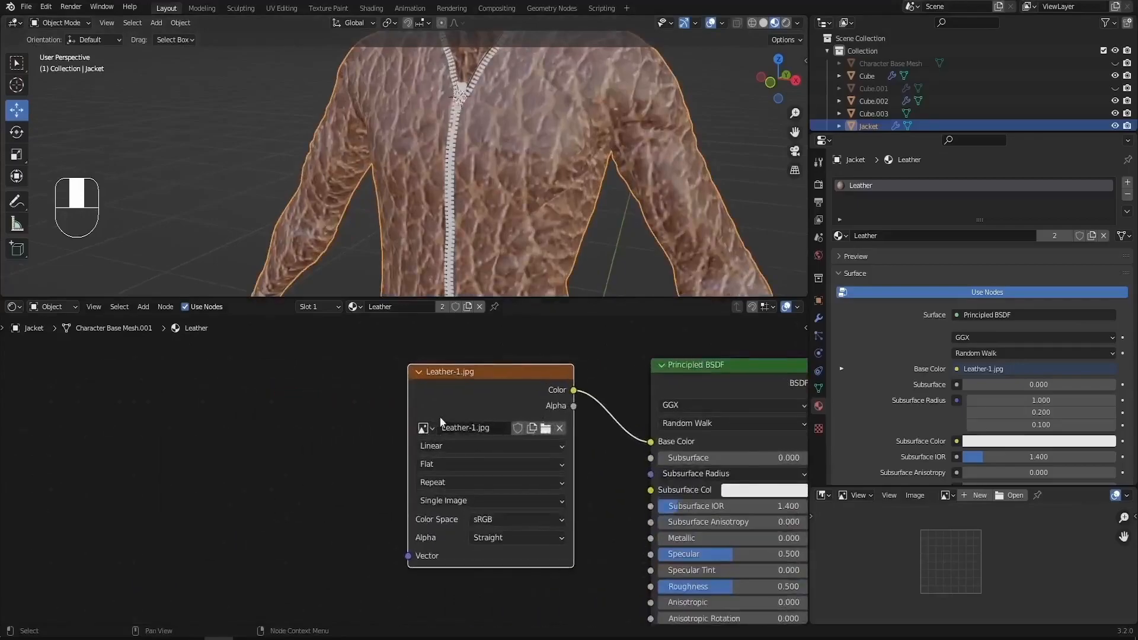
{"action": "middle_click_drag", "start_coordinate": [446, 422], "coordinate": [478, 409]}
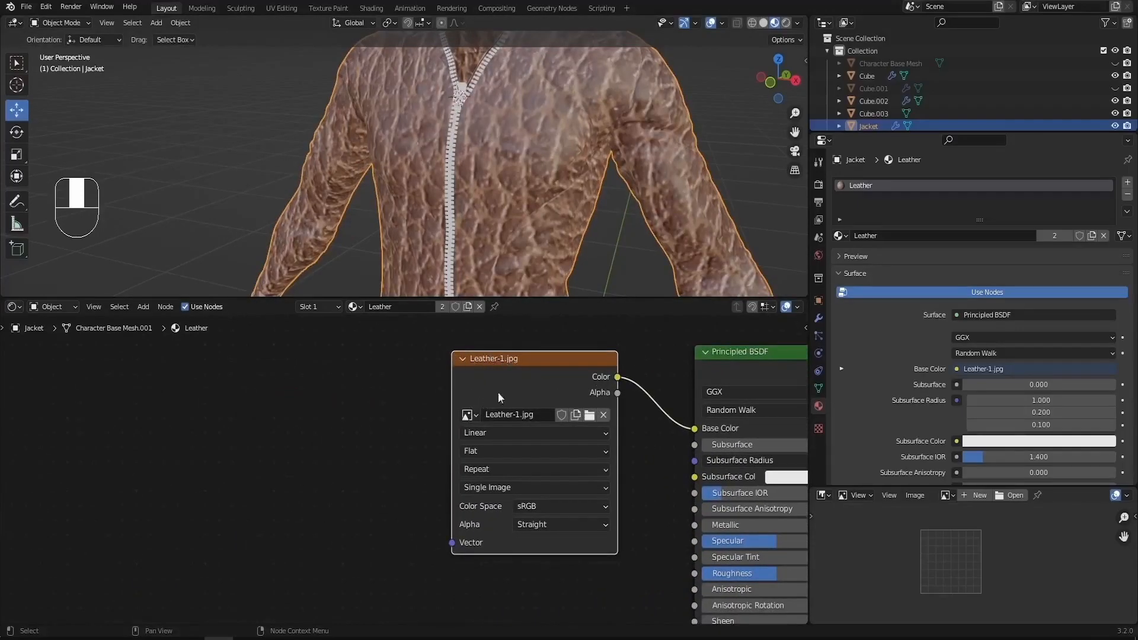
{"action": "key", "text": "shift+a"}
{"action": "left_click", "coordinate": [346, 390]}
{"action": "type", "text": "mapp"}
{"action": "key", "text": "Return"}
{"action": "left_click", "coordinate": [310, 352]}
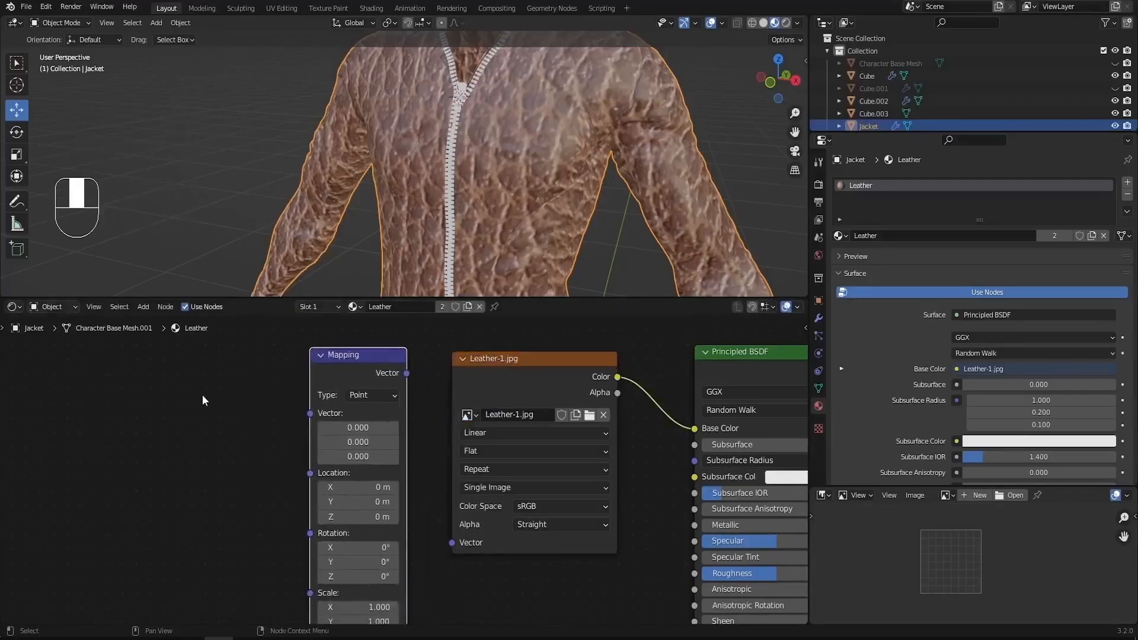
Step: Add a Texture Coordinate node in front of the Mapping node
{"action": "key", "text": "shift+a"}
{"action": "left_click", "coordinate": [205, 394]}
{"action": "type", "text": "texture co"}
{"action": "key", "text": "Return"}
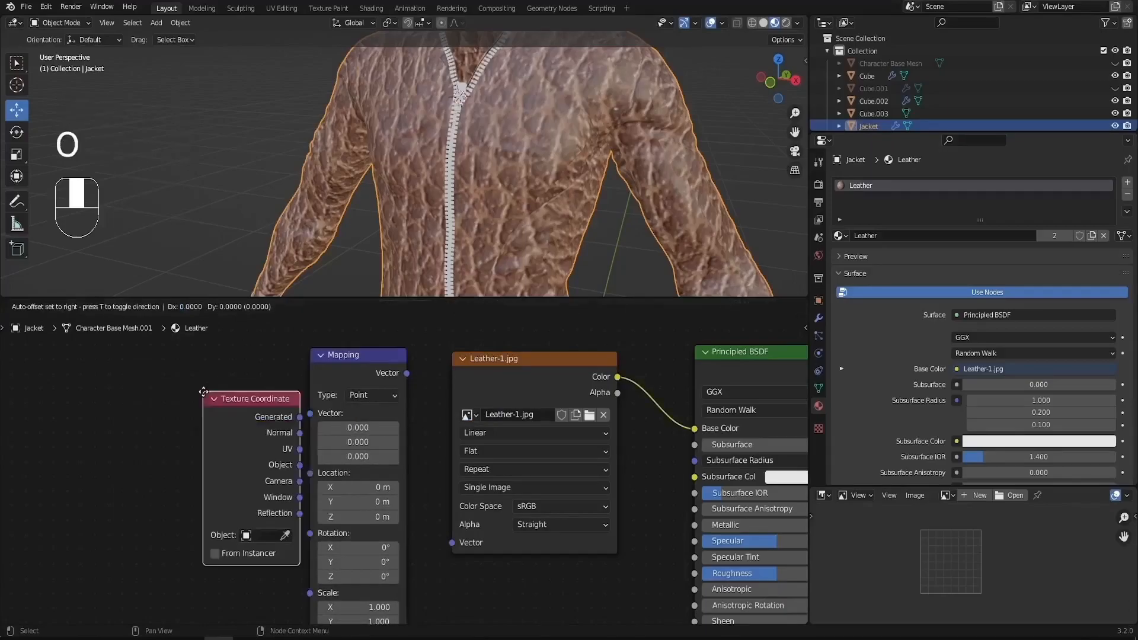
{"action": "left_click", "coordinate": [152, 384]}
Step: Connect the Texture Coordinate's UV to the Mapping's Vector input and the Mapping's output to the Leather-1.jpg node's Vector
{"action": "left_click_drag", "start_coordinate": [245, 437], "coordinate": [313, 413]}
{"action": "left_click", "coordinate": [408, 382]}
{"action": "left_click_drag", "start_coordinate": [408, 381], "coordinate": [446, 579]}
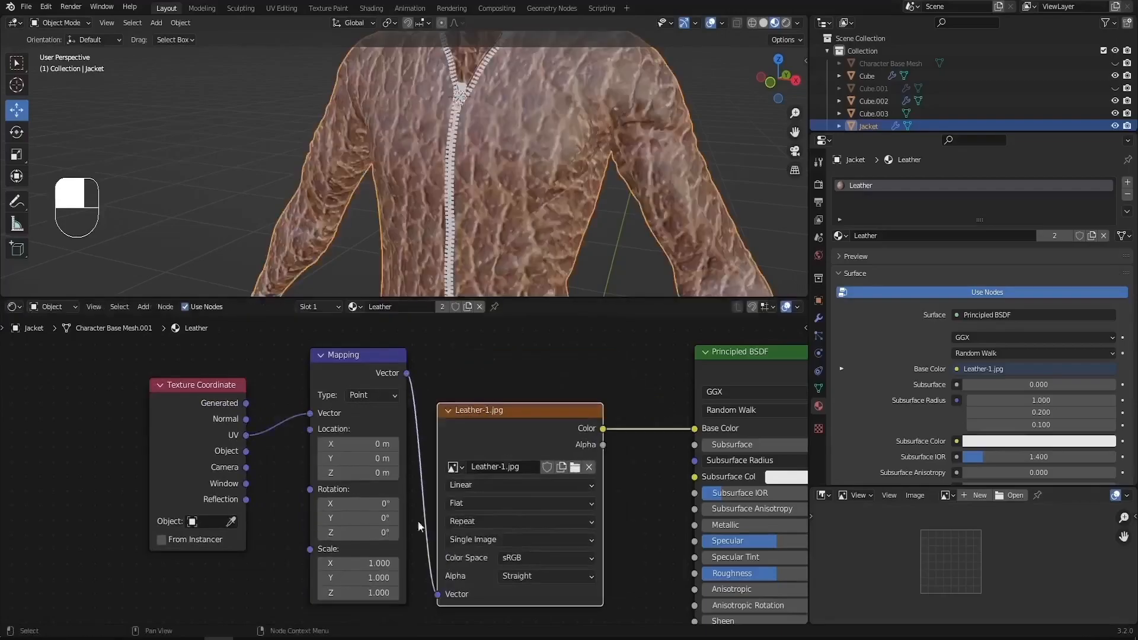
Step: Set the Mapping node's X and Y scale to 10
{"action": "scroll", "coordinate": [424, 533], "scroll_direction": "up", "scroll_amount": 3}
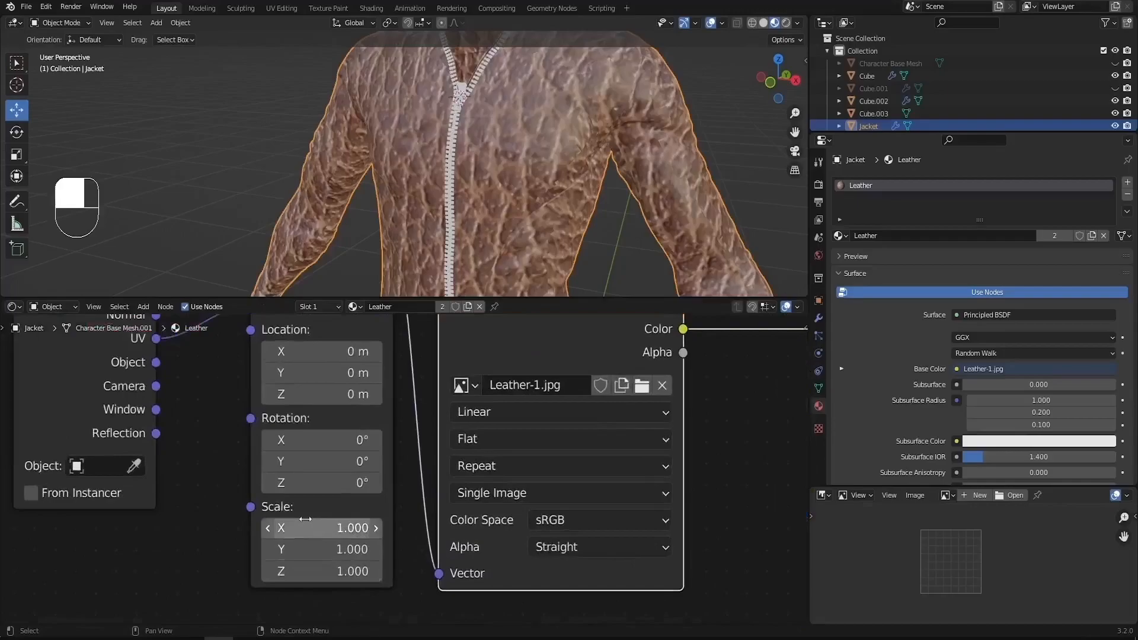
{"action": "left_click_drag", "start_coordinate": [339, 529], "coordinate": [340, 550]}
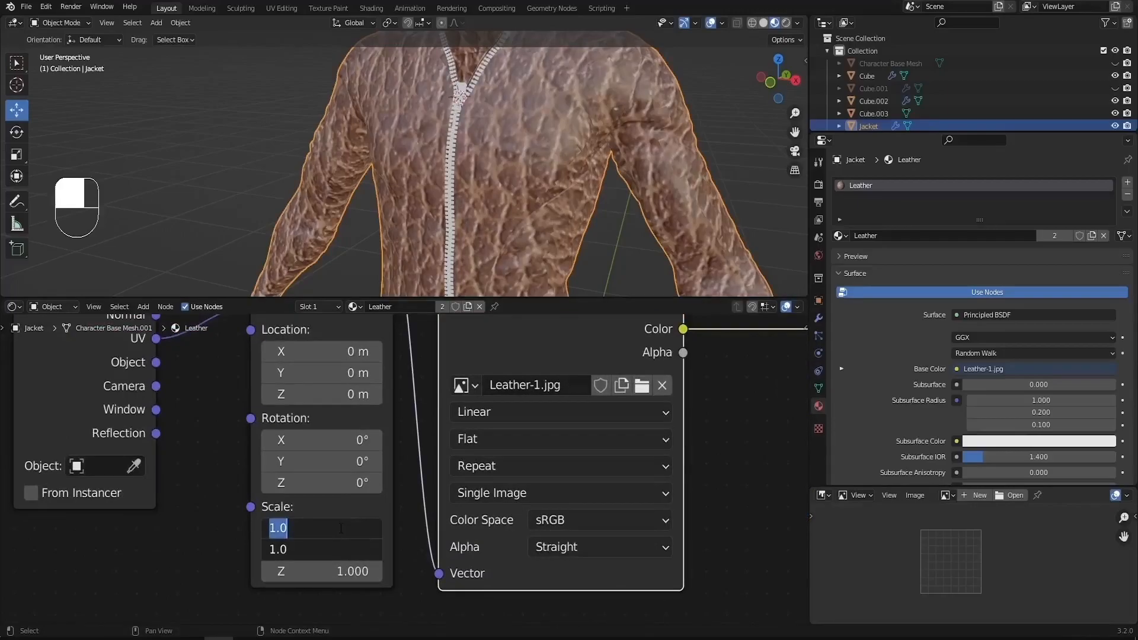
{"action": "type", "text": "10"}
{"action": "key", "text": "Return"}
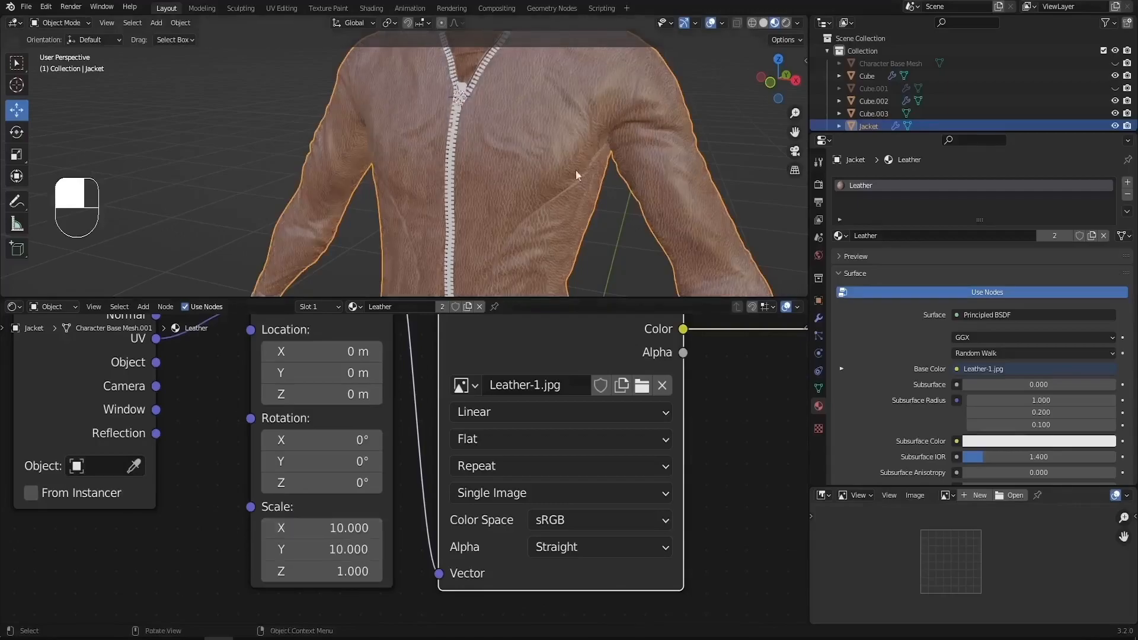
Step: Inspect the rescaled leather grain on the jacket's front and sleeve from several distances
{"action": "scroll", "coordinate": [500, 144], "scroll_direction": "up", "scroll_amount": 8}
{"action": "scroll", "coordinate": [474, 136], "scroll_direction": "down", "scroll_amount": 4}
{"action": "middle_click_drag", "start_coordinate": [475, 137], "coordinate": [550, 183]}
{"action": "scroll", "coordinate": [454, 162], "scroll_direction": "down", "scroll_amount": 4}
{"action": "scroll", "coordinate": [506, 148], "scroll_direction": "down", "scroll_amount": 3}
{"action": "scroll", "coordinate": [474, 224], "scroll_direction": "up", "scroll_amount": 6}
{"action": "scroll", "coordinate": [414, 162], "scroll_direction": "up", "scroll_amount": 4}
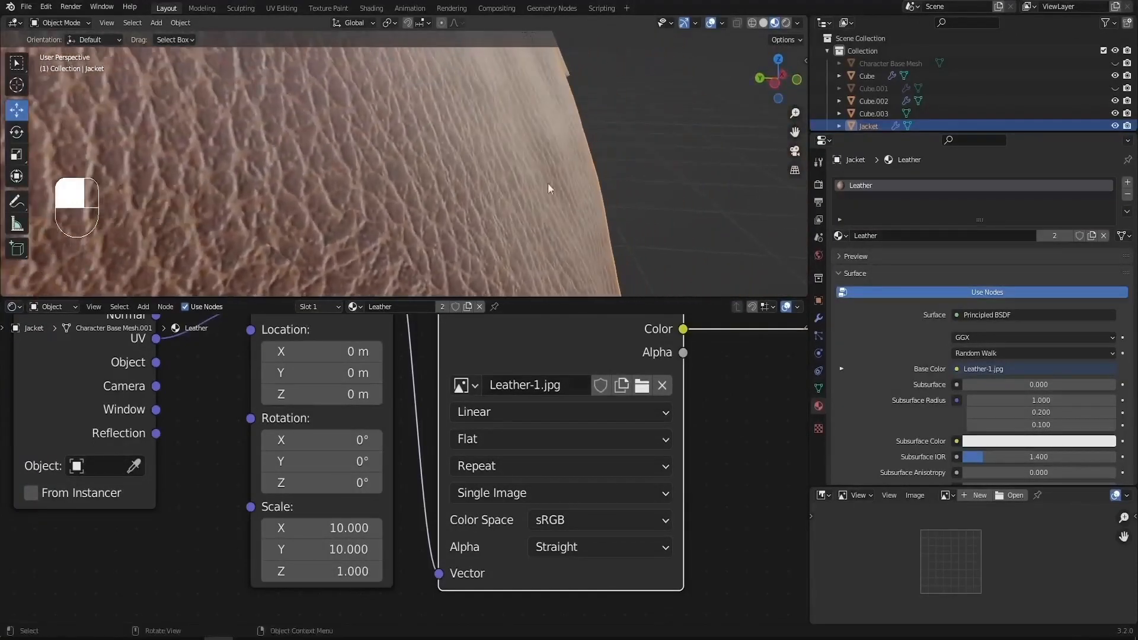
Step: Add a Bump node between the leather image texture and the lower part of the Principled BSDF
{"action": "scroll", "coordinate": [573, 429], "scroll_direction": "down", "scroll_amount": 4}
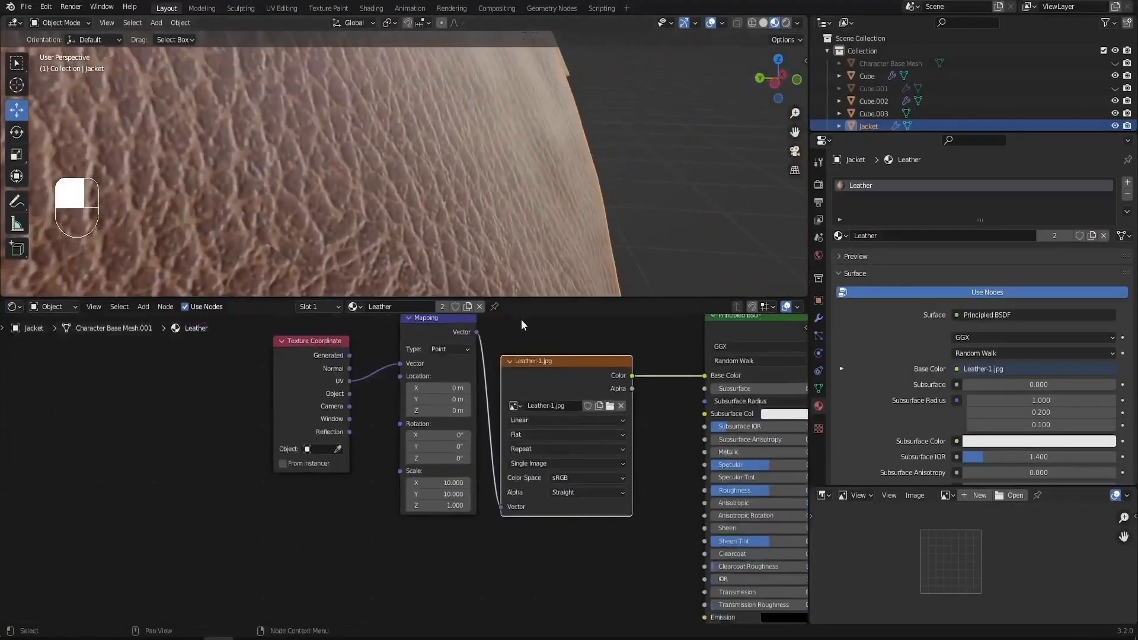
{"action": "scroll", "coordinate": [539, 169], "scroll_direction": "down", "scroll_amount": 5}
{"action": "middle_click_drag", "start_coordinate": [561, 539], "coordinate": [483, 470]}
{"action": "key", "text": "shift+a"}
{"action": "left_click", "coordinate": [488, 455]}
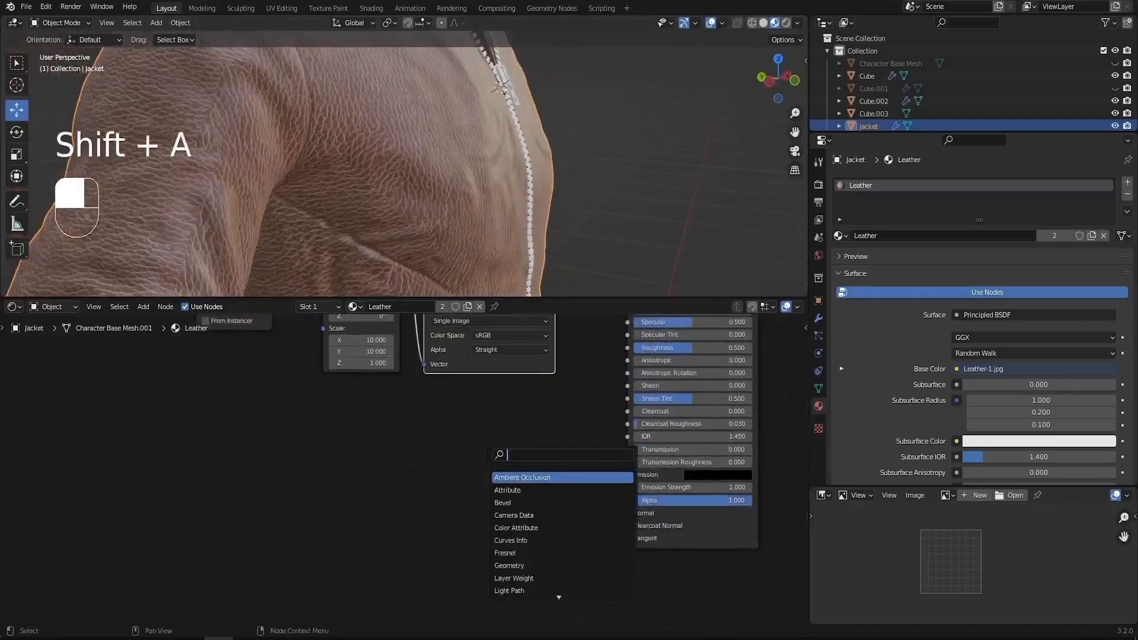
{"action": "type", "text": "bump"}
{"action": "key", "text": "Return"}
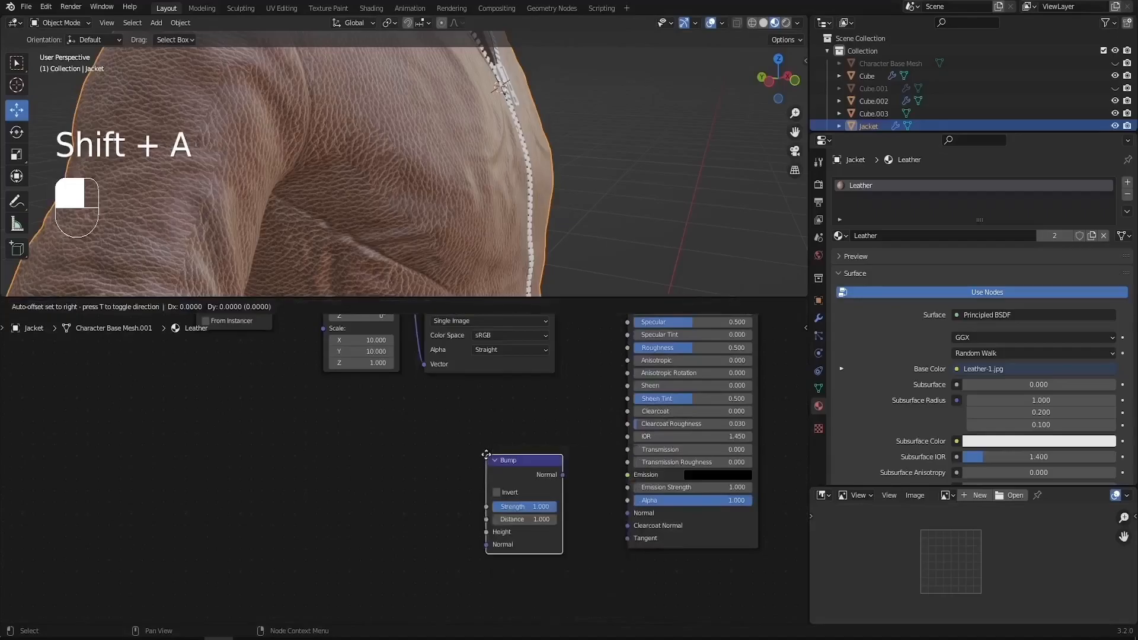
{"action": "left_click", "coordinate": [495, 451]}
Step: Move the Texture Coordinate, Mapping and Leather-1.jpg nodes together farther away from the Principled BSDF
{"action": "scroll", "coordinate": [495, 451], "scroll_direction": "down", "scroll_amount": 2}
{"action": "middle_click_drag", "start_coordinate": [495, 450], "coordinate": [529, 515]}
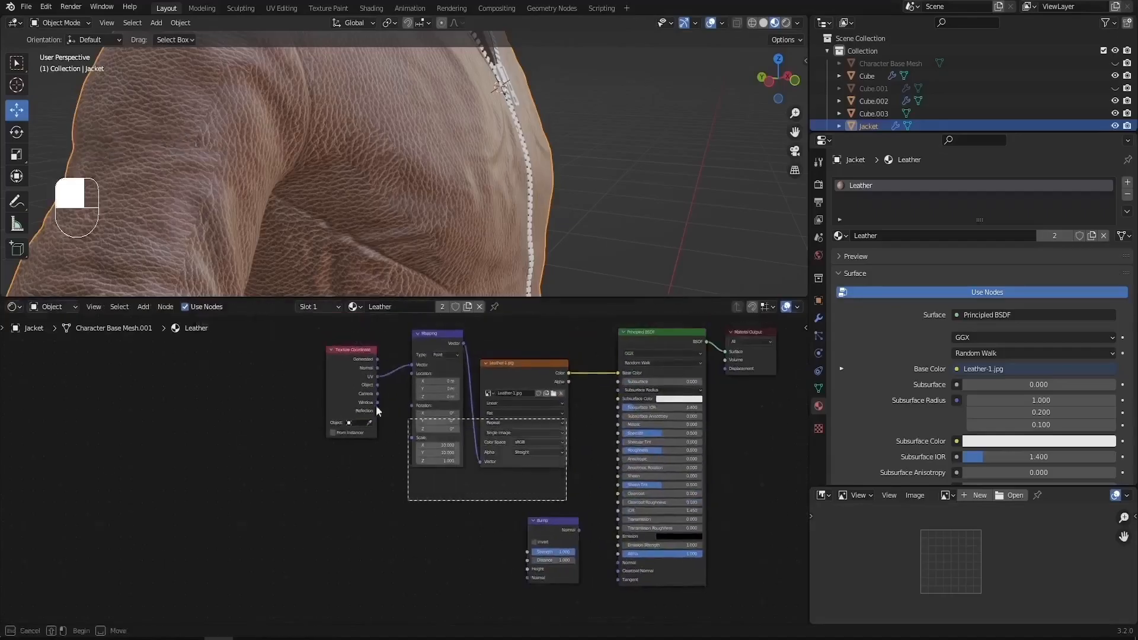
{"action": "left_click_drag", "start_coordinate": [526, 371], "coordinate": [383, 457]}
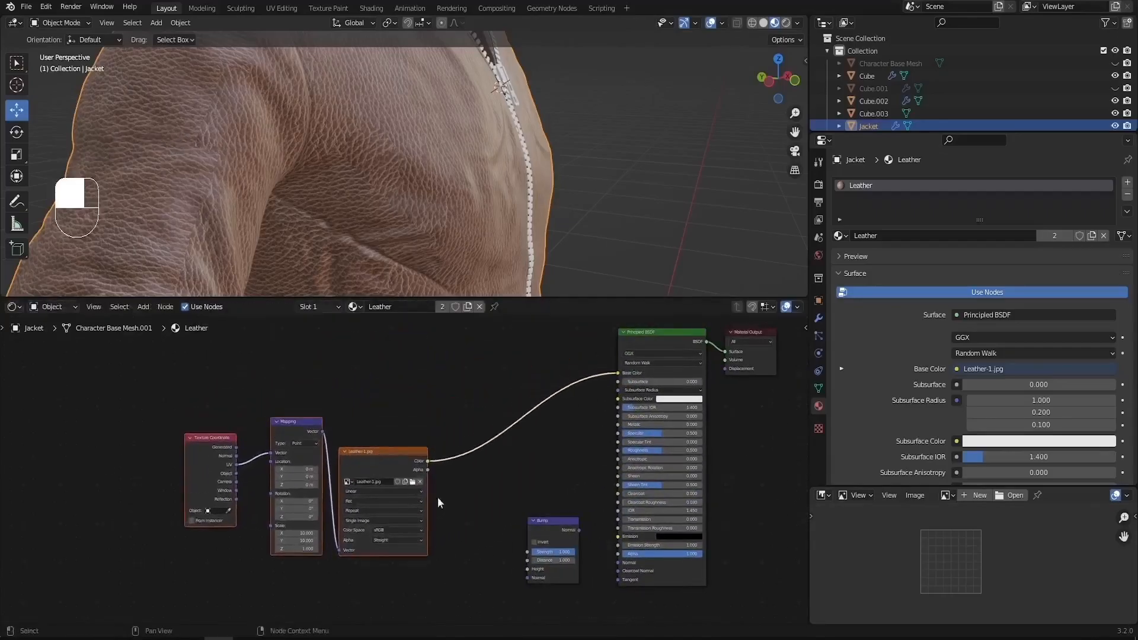
Step: Connect Leather-1.jpg's Color to the Bump's Height and the Bump's Normal output to the Principled BSDF's Normal
{"action": "scroll", "coordinate": [461, 504], "scroll_direction": "up", "scroll_amount": 5}
{"action": "middle_click_drag", "start_coordinate": [460, 503], "coordinate": [456, 447]}
{"action": "left_click", "coordinate": [443, 418]}
{"action": "left_click_drag", "start_coordinate": [407, 379], "coordinate": [553, 539]}
{"action": "scroll", "coordinate": [593, 543], "scroll_direction": "up", "scroll_amount": 3}
{"action": "left_click_drag", "start_coordinate": [654, 445], "coordinate": [744, 521]}
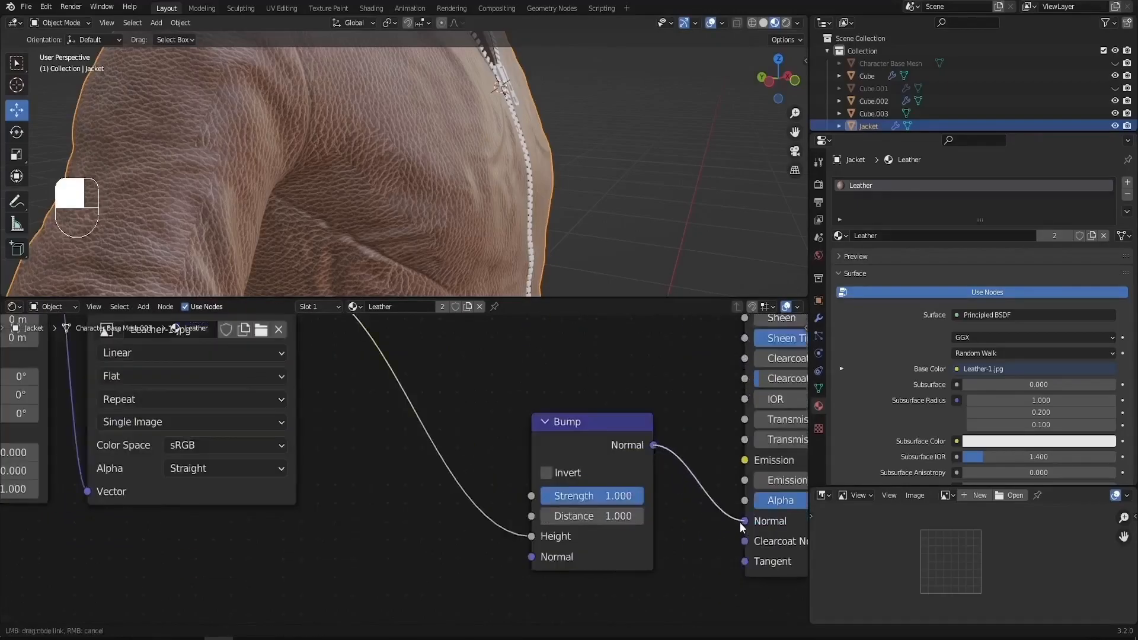
Step: Set the Bump node's Strength to 0.1 and inspect the leather relief on the jacket
{"action": "middle_click_drag", "start_coordinate": [498, 178], "coordinate": [469, 190]}
{"action": "scroll", "coordinate": [516, 122], "scroll_direction": "up", "scroll_amount": 3}
{"action": "middle_click_drag", "start_coordinate": [514, 124], "coordinate": [499, 118]}
{"action": "scroll", "coordinate": [602, 537], "scroll_direction": "up", "scroll_amount": 3}
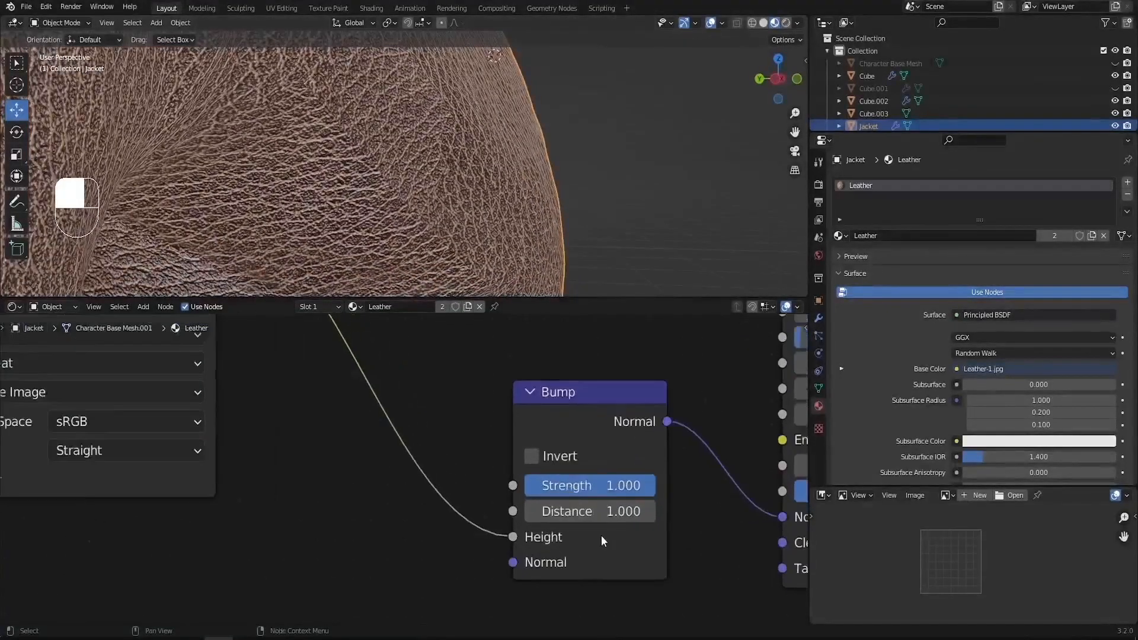
{"action": "left_click", "coordinate": [600, 484]}
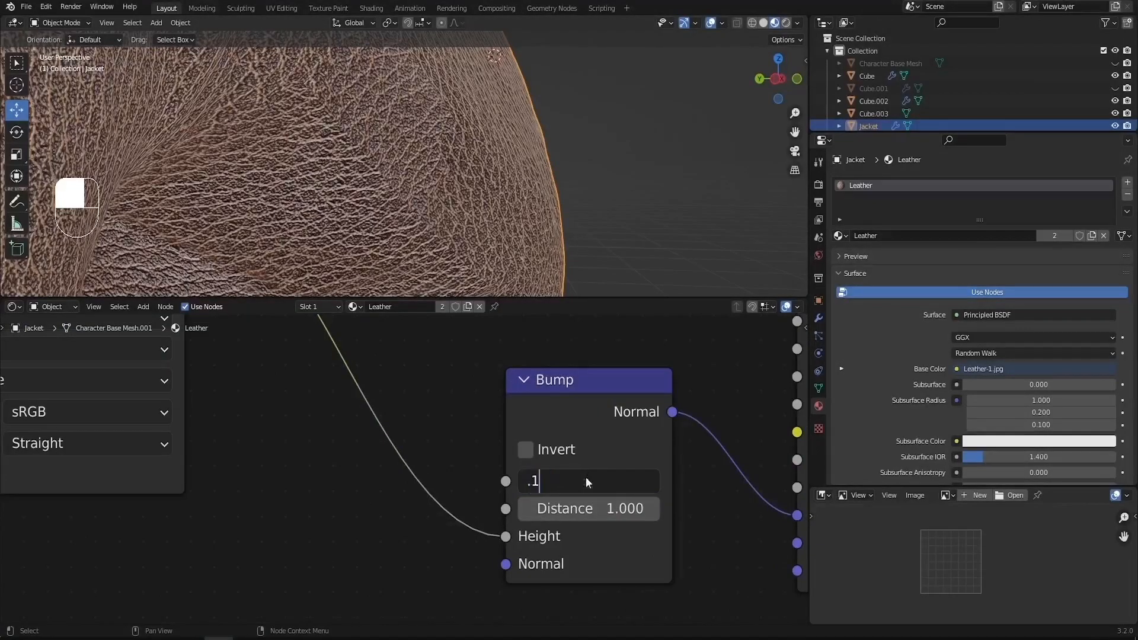
{"action": "key", "text": "Return"}
{"action": "middle_click_drag", "start_coordinate": [358, 109], "coordinate": [443, 151]}
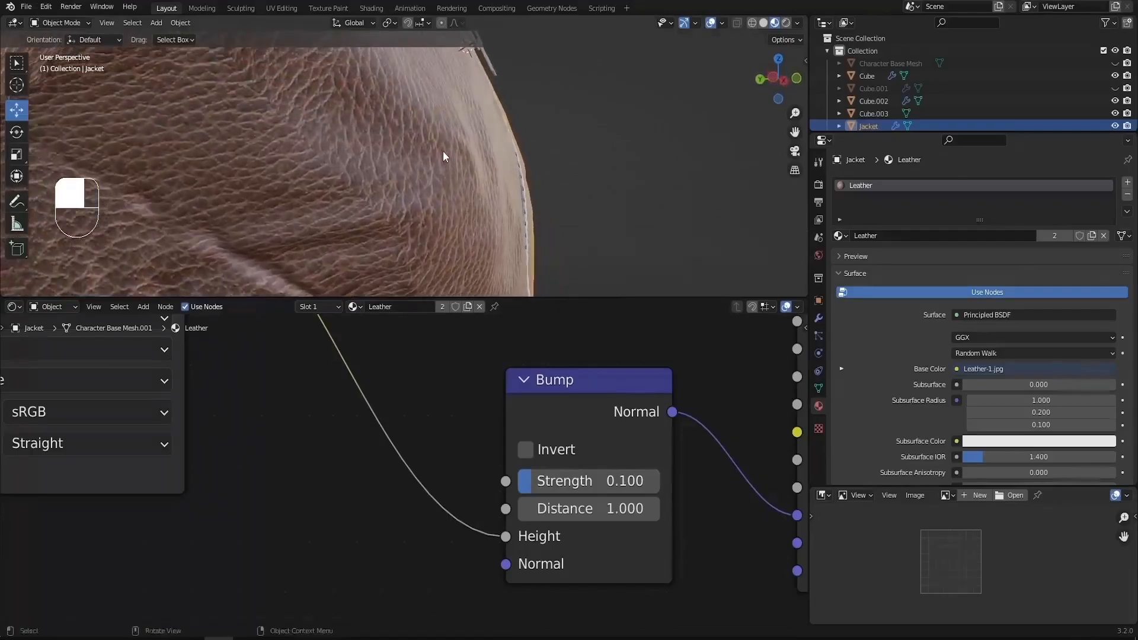
Step: Set the Bump node's Strength to 0.2 and check the leather relief around the zipper
{"action": "left_click", "coordinate": [572, 482]}
{"action": "type", "text": "."}
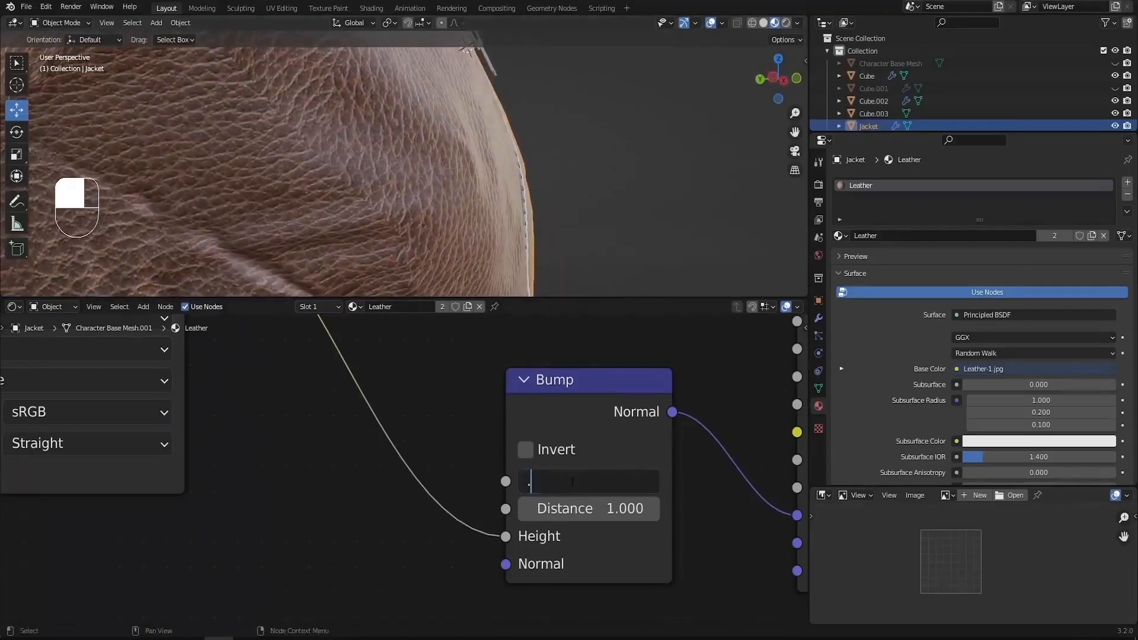
{"action": "type", "text": "2"}
{"action": "key", "text": "Return"}
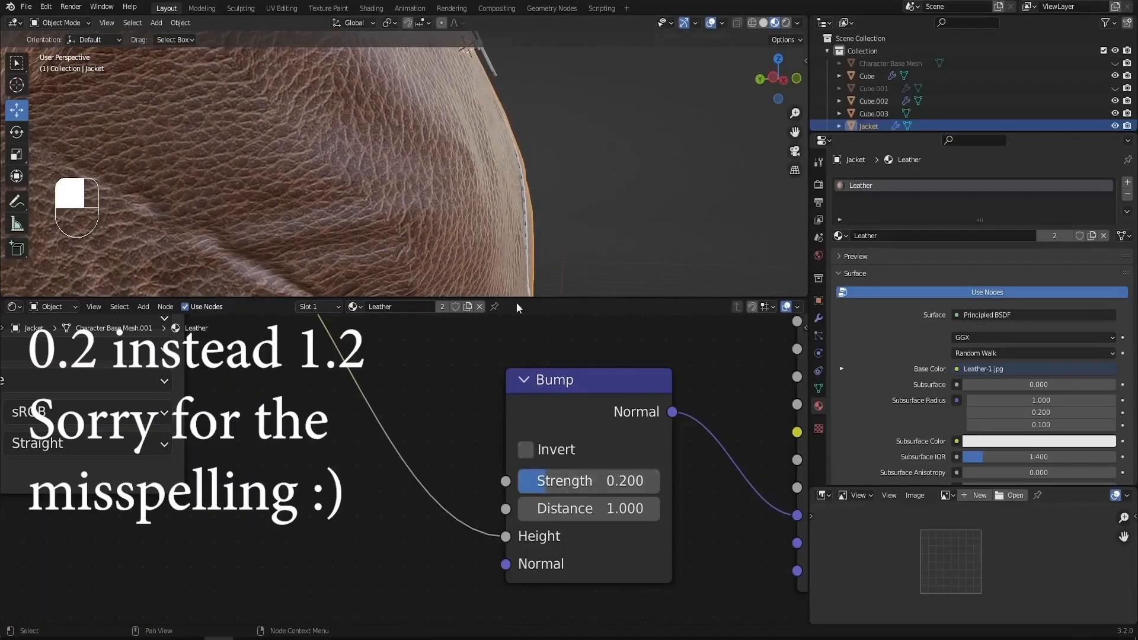
{"action": "middle_click_drag", "start_coordinate": [415, 203], "coordinate": [302, 172]}
{"action": "scroll", "coordinate": [421, 147], "scroll_direction": "up", "scroll_amount": 2}
{"action": "middle_click_drag", "start_coordinate": [422, 147], "coordinate": [549, 166]}
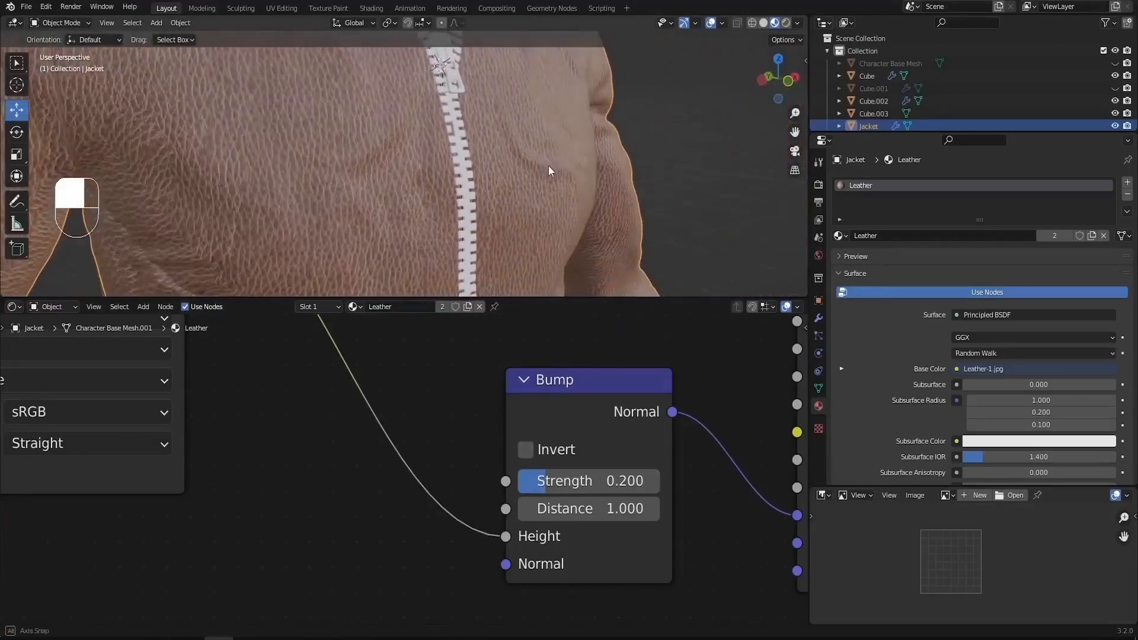
Step: Add a ColorRamp node between the Leather-1.jpg texture and the Principled BSDF
{"action": "middle_click_drag", "start_coordinate": [540, 497], "coordinate": [412, 483]}
{"action": "scroll", "coordinate": [412, 482], "scroll_direction": "down", "scroll_amount": 7}
{"action": "middle_click_drag", "start_coordinate": [434, 355], "coordinate": [466, 510]}
{"action": "scroll", "coordinate": [466, 510], "scroll_direction": "down", "scroll_amount": 2}
{"action": "scroll", "coordinate": [466, 509], "scroll_direction": "up", "scroll_amount": 1}
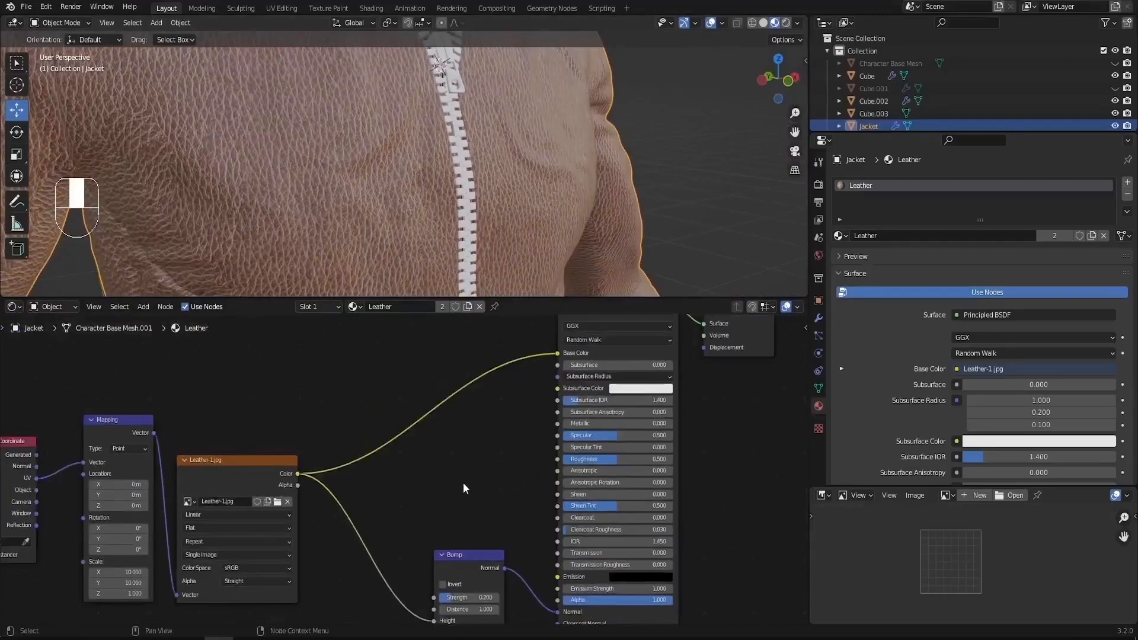
{"action": "key", "text": "shift+a"}
{"action": "left_click", "coordinate": [496, 426]}
{"action": "type", "text": "color ramp"}
{"action": "key", "text": "Return"}
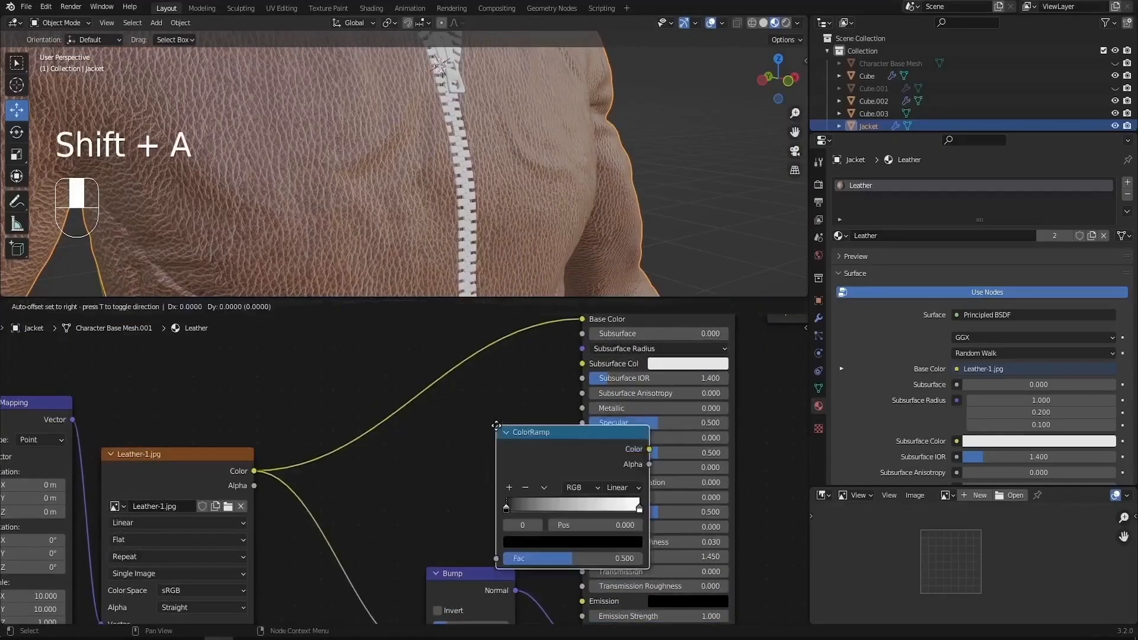
{"action": "left_click", "coordinate": [391, 425]}
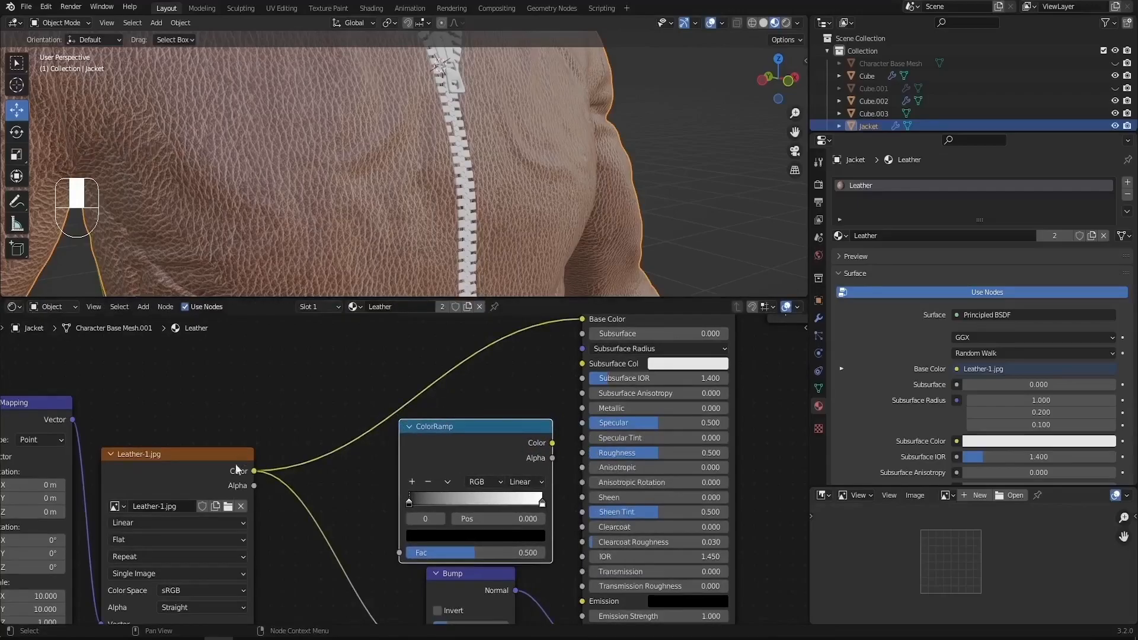
Step: Connect Leather-1.jpg's Color to the ColorRamp's Fac and the ColorRamp's Color to the Principled BSDF's Roughness
{"action": "left_click_drag", "start_coordinate": [250, 469], "coordinate": [223, 451]}
{"action": "left_click_drag", "start_coordinate": [552, 445], "coordinate": [589, 452]}
{"action": "middle_click_drag", "start_coordinate": [560, 128], "coordinate": [505, 136]}
{"action": "scroll", "coordinate": [506, 136], "scroll_direction": "up", "scroll_amount": 1}
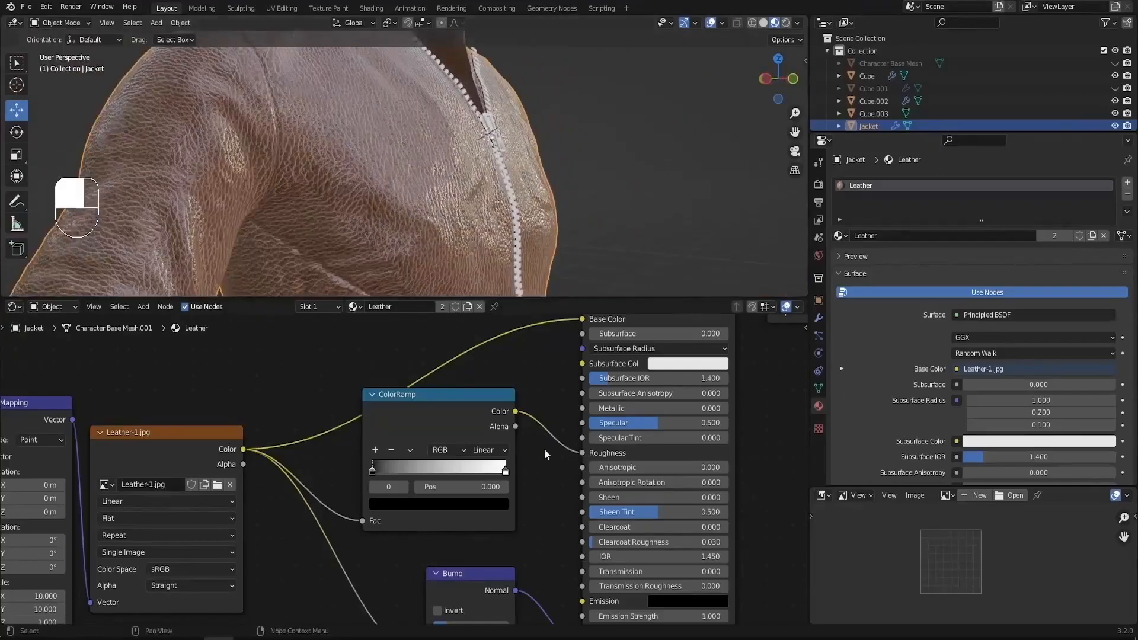
Step: Rearrange the ColorRamp stops with white at position 0.018 and black shortly after it, checking the jacket's shine
{"action": "scroll", "coordinate": [545, 455], "scroll_direction": "up", "scroll_amount": 3}
{"action": "left_click_drag", "start_coordinate": [600, 501], "coordinate": [329, 497]}
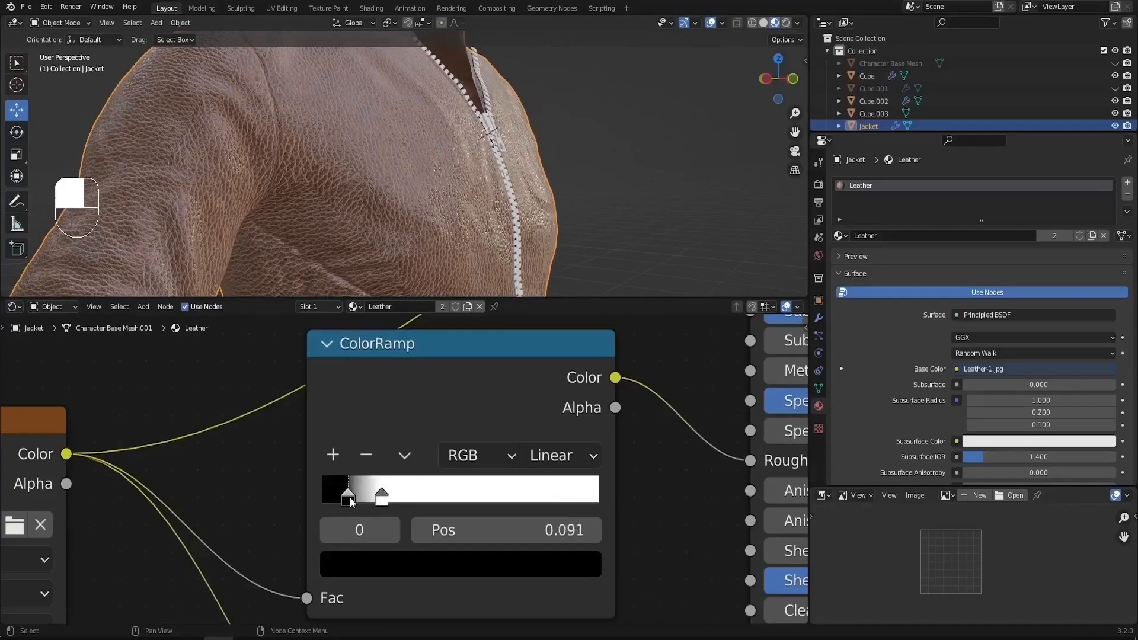
{"action": "middle_click_drag", "start_coordinate": [578, 195], "coordinate": [470, 204]}
{"action": "scroll", "coordinate": [534, 188], "scroll_direction": "up", "scroll_amount": 4}
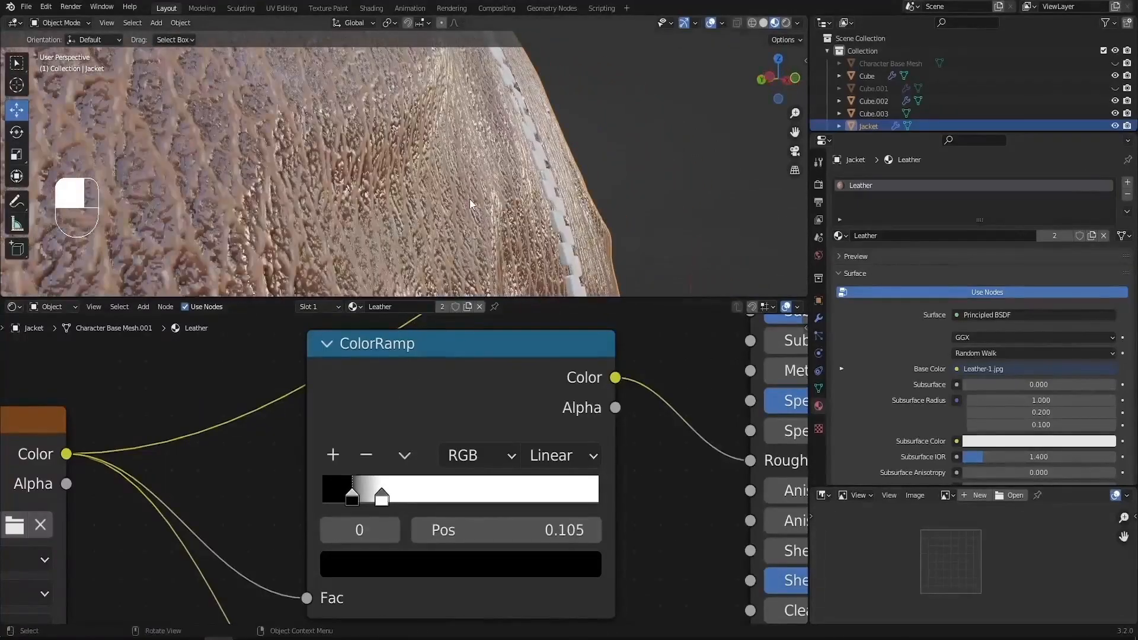
{"action": "left_click_drag", "start_coordinate": [380, 499], "coordinate": [318, 501]}
{"action": "scroll", "coordinate": [415, 155], "scroll_direction": "down", "scroll_amount": 8}
{"action": "middle_click_drag", "start_coordinate": [422, 155], "coordinate": [313, 186]}
{"action": "scroll", "coordinate": [313, 186], "scroll_direction": "down", "scroll_amount": 6}
Step: Enlarge the image editor area and display the Jacket - Thumbnail - 4.png reference in it
{"action": "left_click_drag", "start_coordinate": [945, 487], "coordinate": [945, 331]}
{"action": "left_click", "coordinate": [945, 339]}
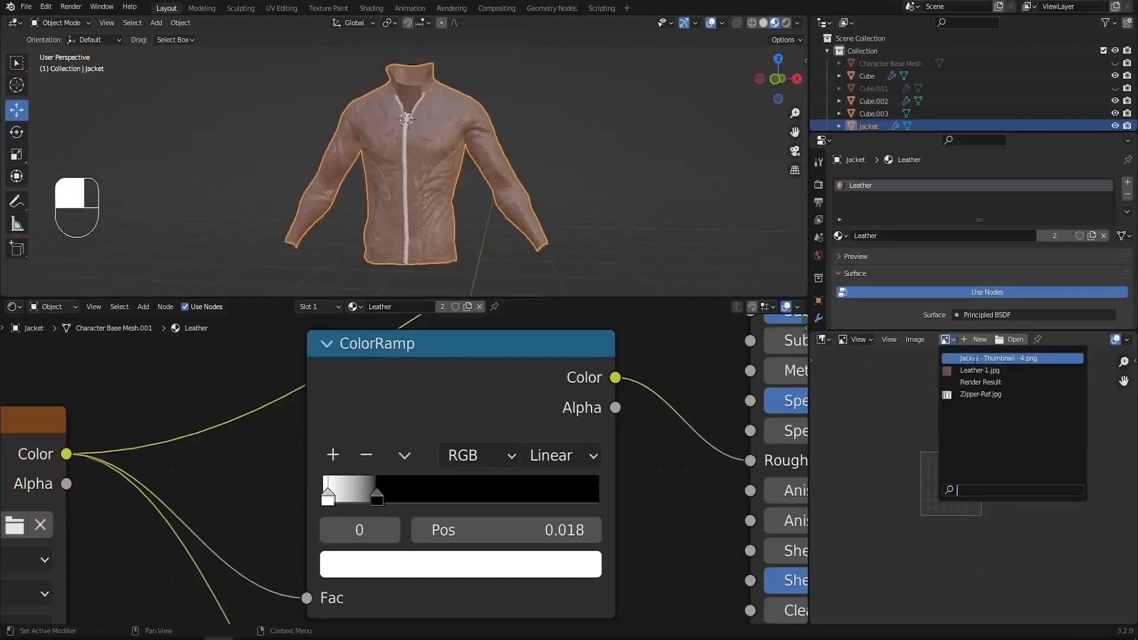
{"action": "left_click", "coordinate": [977, 358]}
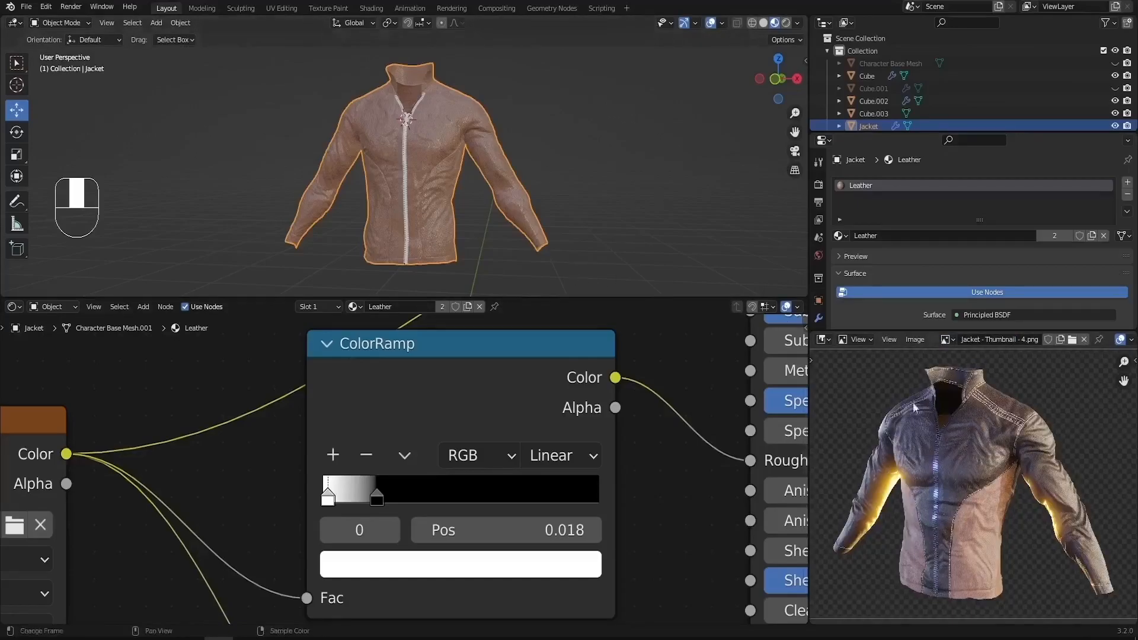
Step: Compare the jacket with the reference's leather, then add a second material slot to the jacket and assign the Leather material to it
{"action": "scroll", "coordinate": [973, 457], "scroll_direction": "up", "scroll_amount": 4}
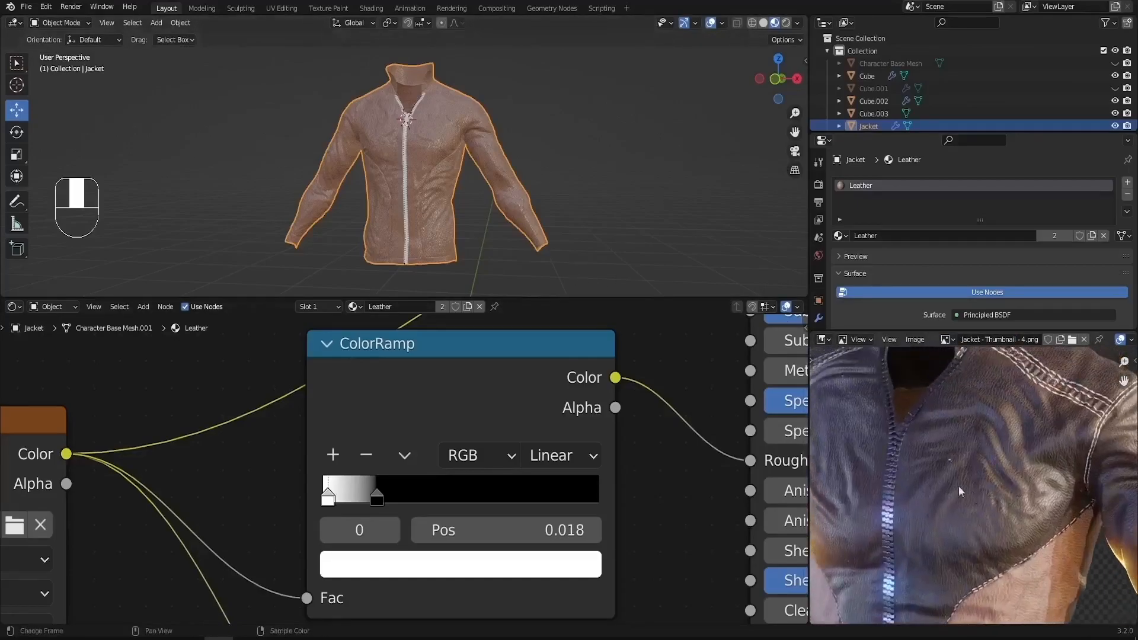
{"action": "scroll", "coordinate": [411, 119], "scroll_direction": "up", "scroll_amount": 4}
{"action": "middle_click_drag", "start_coordinate": [442, 160], "coordinate": [394, 165]}
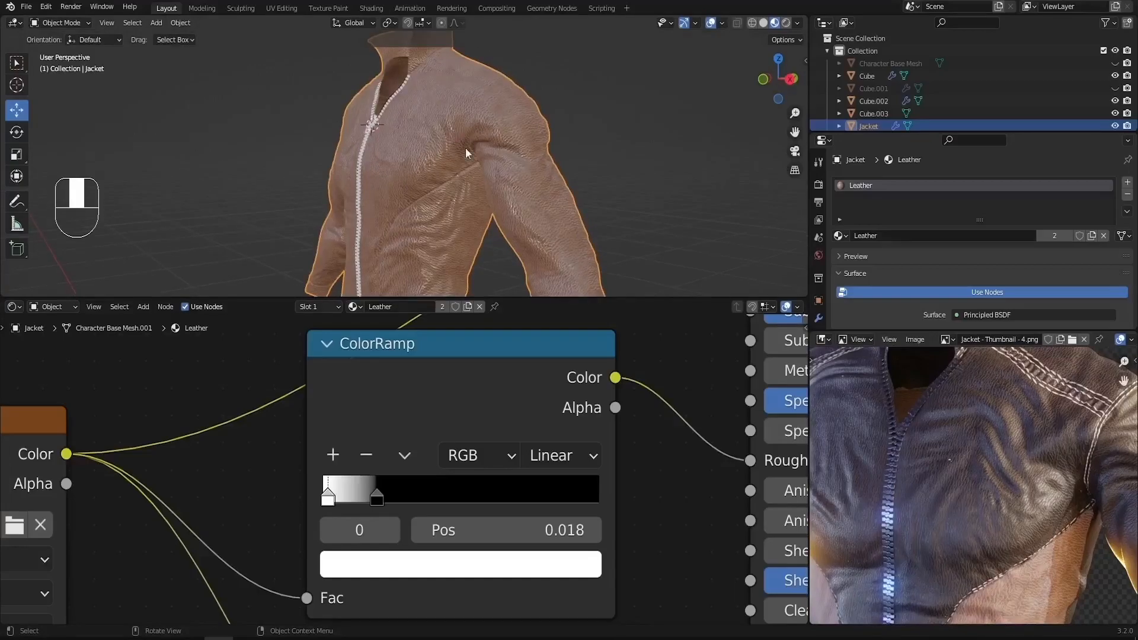
{"action": "middle_click_drag", "start_coordinate": [464, 147], "coordinate": [495, 126]}
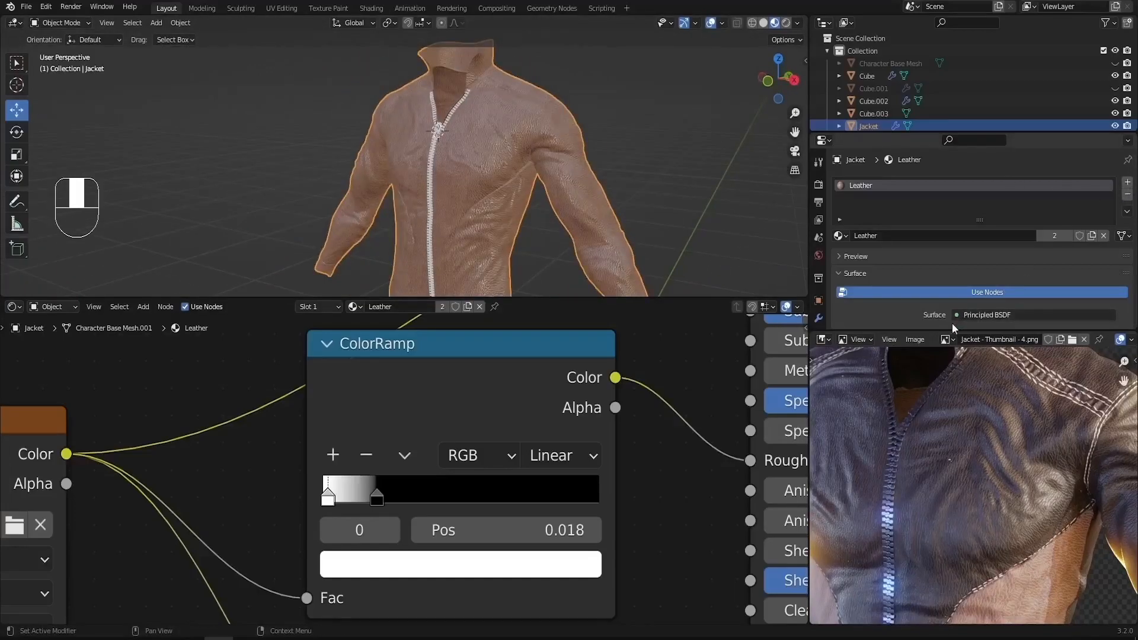
{"action": "left_click_drag", "start_coordinate": [945, 331], "coordinate": [929, 459]}
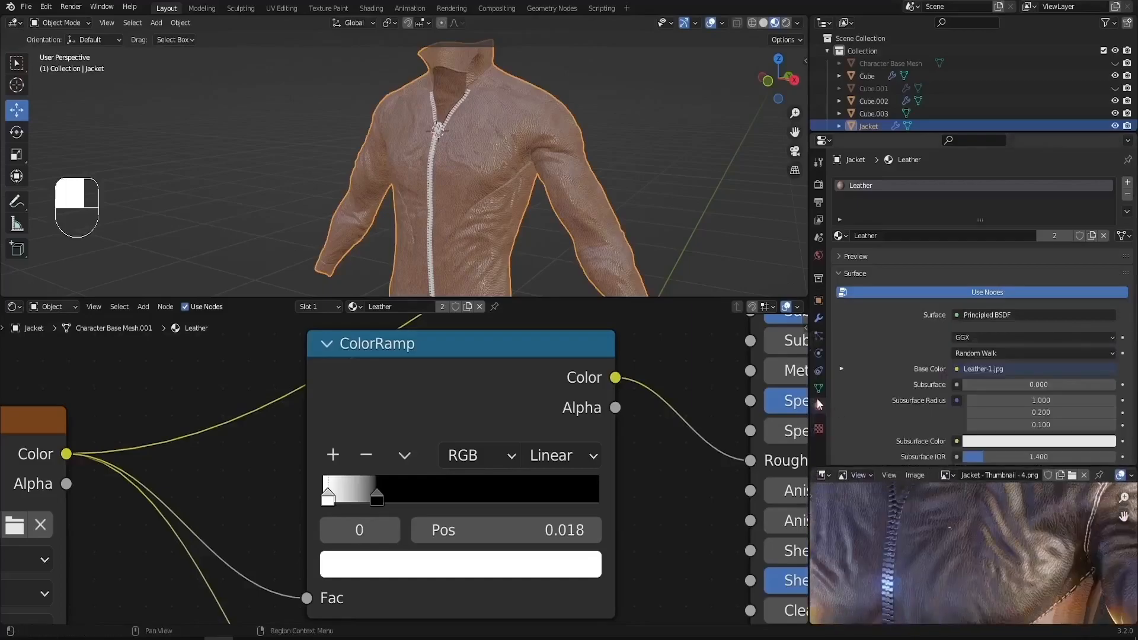
{"action": "left_click", "coordinate": [1127, 183]}
{"action": "left_click", "coordinate": [839, 261]}
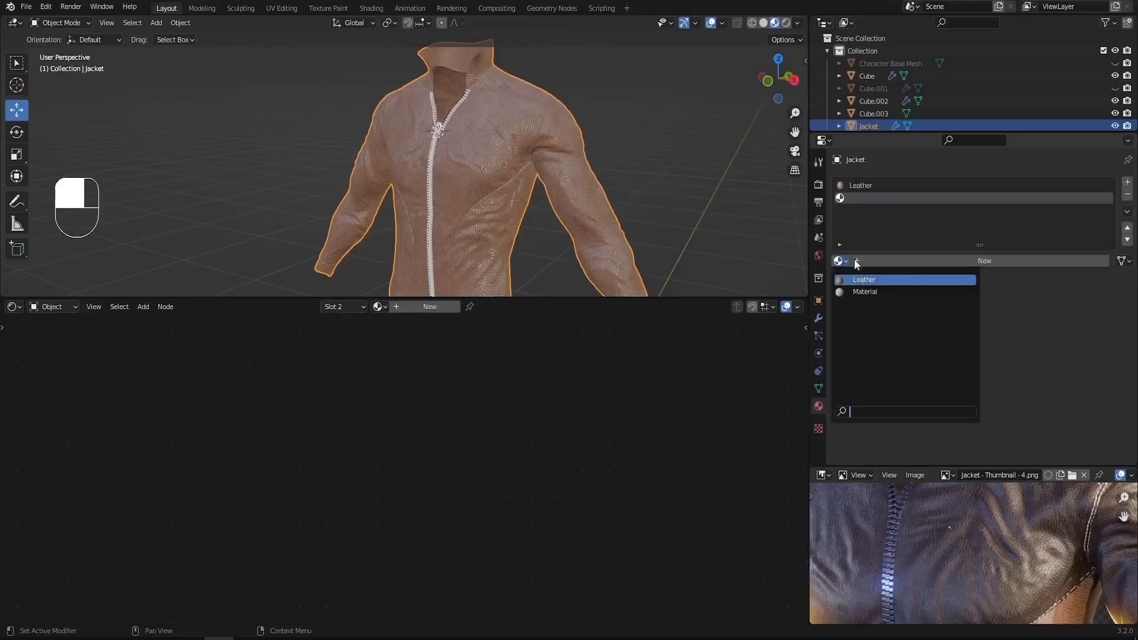
{"action": "left_click", "coordinate": [865, 280]}
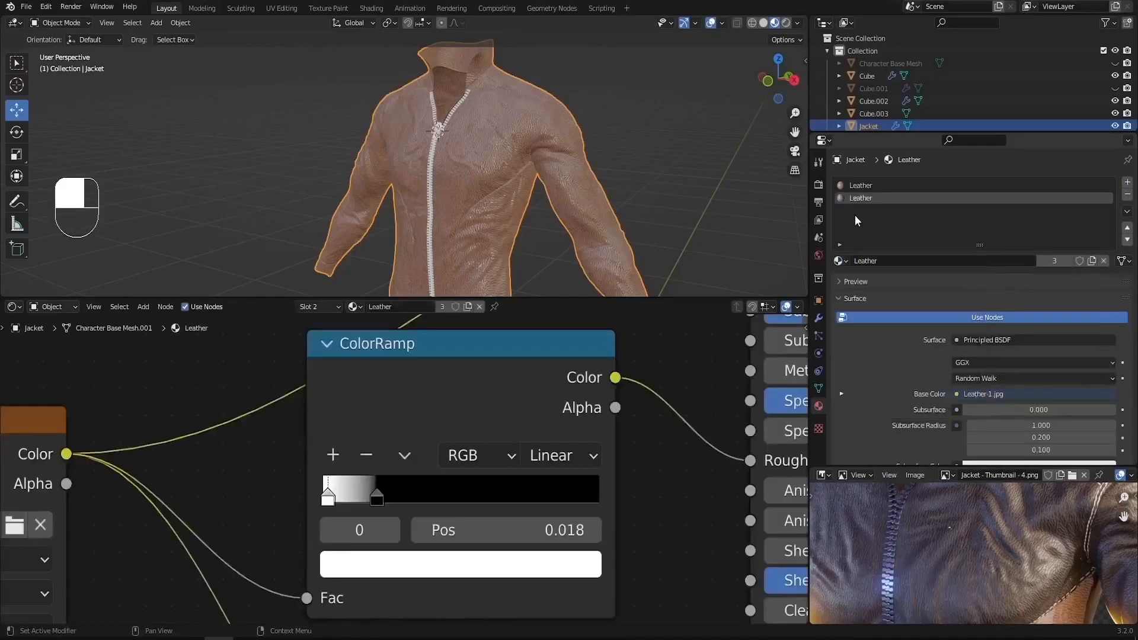
Step: Make an independent copy of the Leather material in the second slot and rename it Leather-Black
{"action": "left_click", "coordinate": [1092, 261]}
{"action": "left_click", "coordinate": [874, 261]}
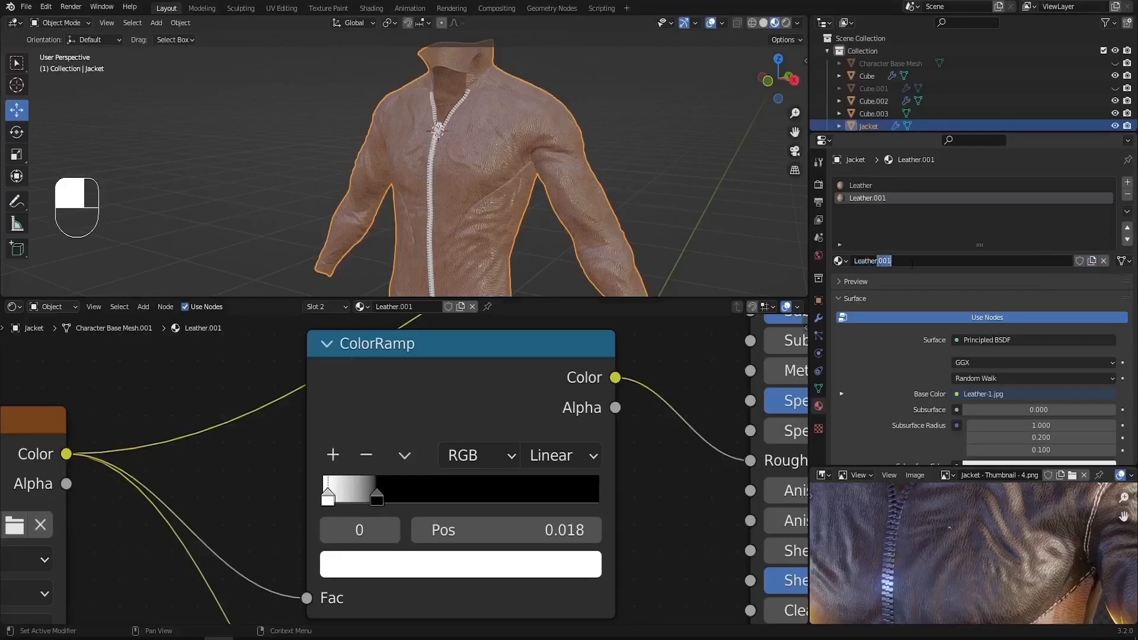
{"action": "type", "text": "-Black"}
{"action": "key", "text": "Return"}
Step: Insert a new ColorRamp node between Leather-1.jpg's Color and the Principled BSDF's Base Color in Leather-Black
{"action": "scroll", "coordinate": [387, 378], "scroll_direction": "down", "scroll_amount": 3}
{"action": "middle_click_drag", "start_coordinate": [387, 378], "coordinate": [447, 454]}
{"action": "scroll", "coordinate": [418, 438], "scroll_direction": "down", "scroll_amount": 4}
{"action": "key", "text": "shift+a"}
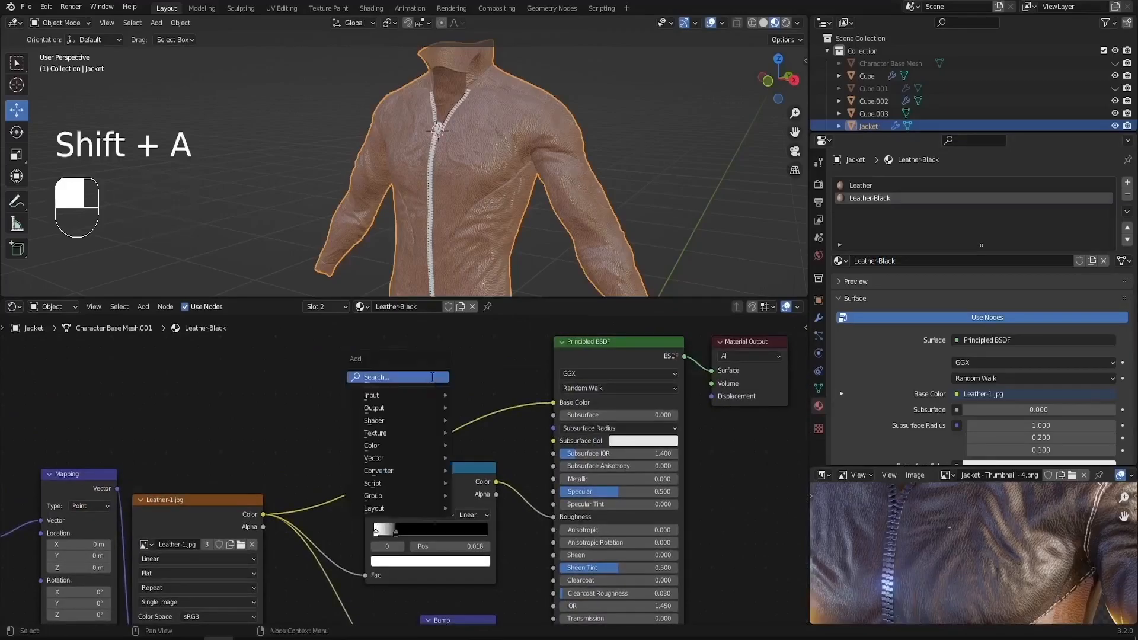
{"action": "type", "text": "colorr"}
{"action": "key", "text": "Return"}
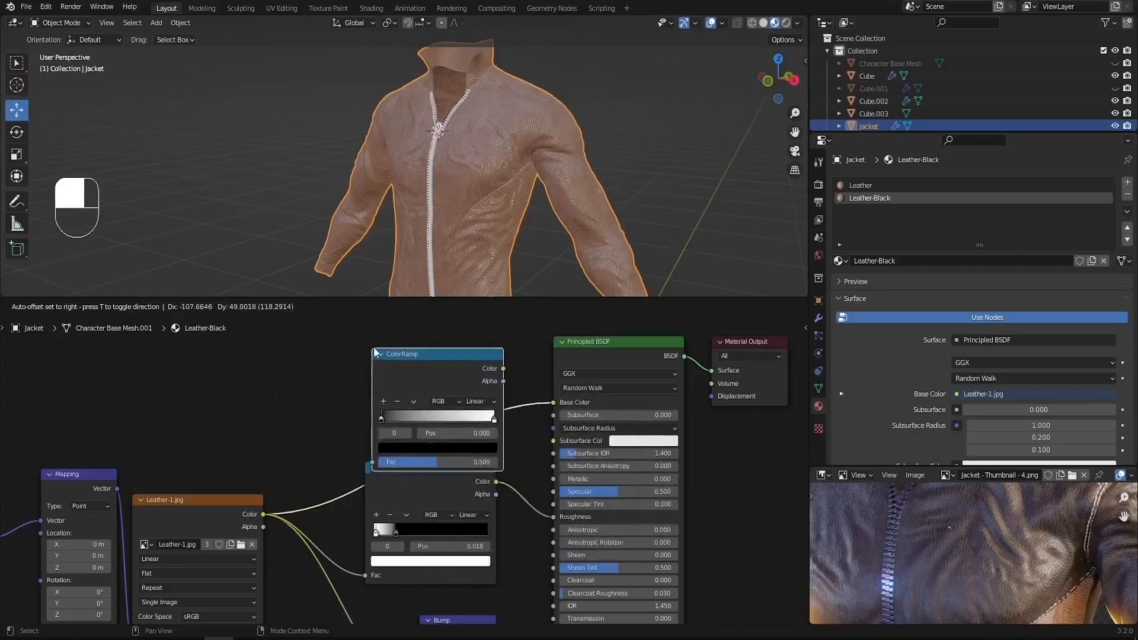
{"action": "left_click", "coordinate": [392, 344]}
{"action": "middle_click_drag", "start_coordinate": [413, 372], "coordinate": [423, 428]}
{"action": "scroll", "coordinate": [418, 457], "scroll_direction": "up", "scroll_amount": 4}
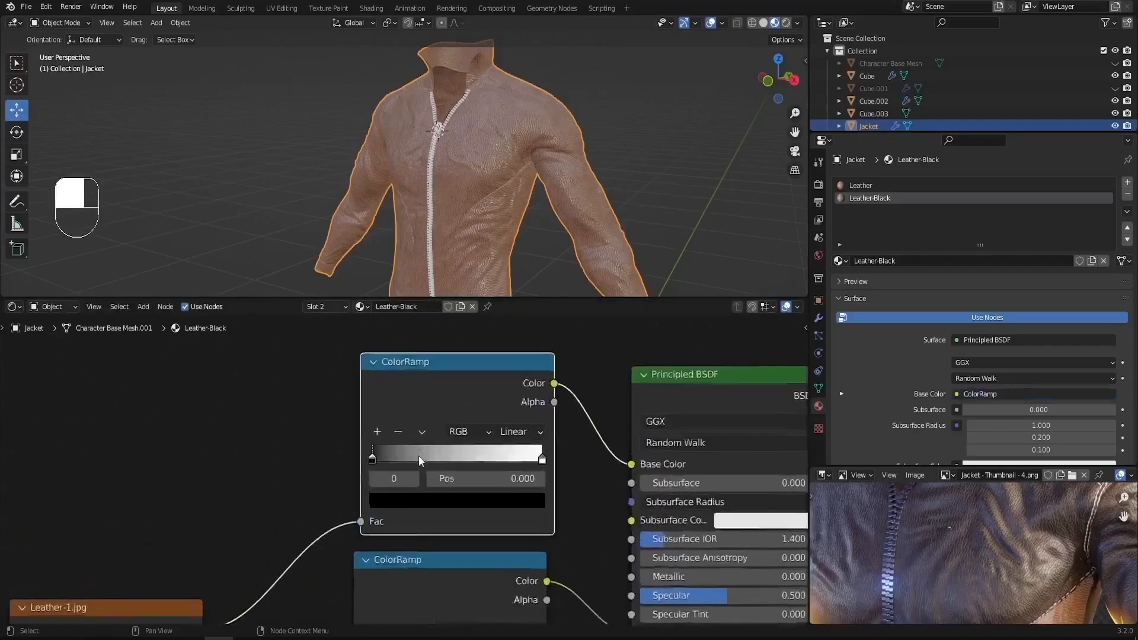
{"action": "mouse_move", "coordinate": [371, 463]}
{"action": "left_mouse_down"}
{"action": "mouse_move", "coordinate": [388, 463]}
{"action": "mouse_move", "coordinate": [351, 464]}
{"action": "left_mouse_up"}
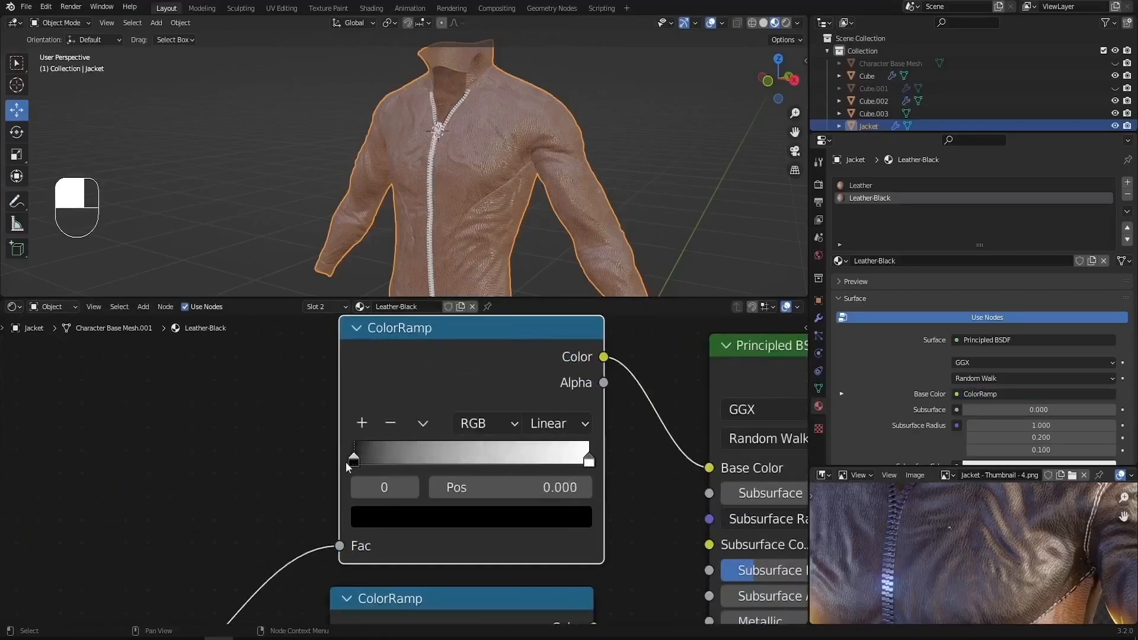
{"action": "scroll", "coordinate": [463, 241], "scroll_direction": "up", "scroll_amount": 2}
Step: Inspect the jacket's base mesh in Edit Mode, return to Object Mode and apply its Multires modifier
{"action": "middle_click_drag", "start_coordinate": [462, 241], "coordinate": [488, 211]}
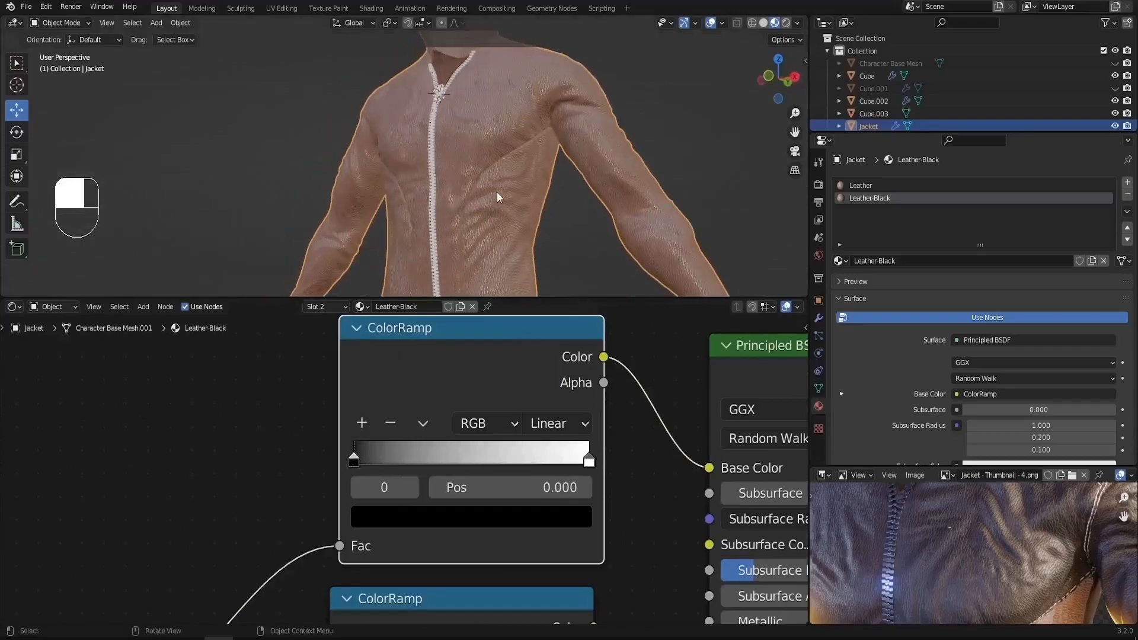
{"action": "key", "text": "Tab"}
{"action": "scroll", "coordinate": [501, 157], "scroll_direction": "up", "scroll_amount": 3}
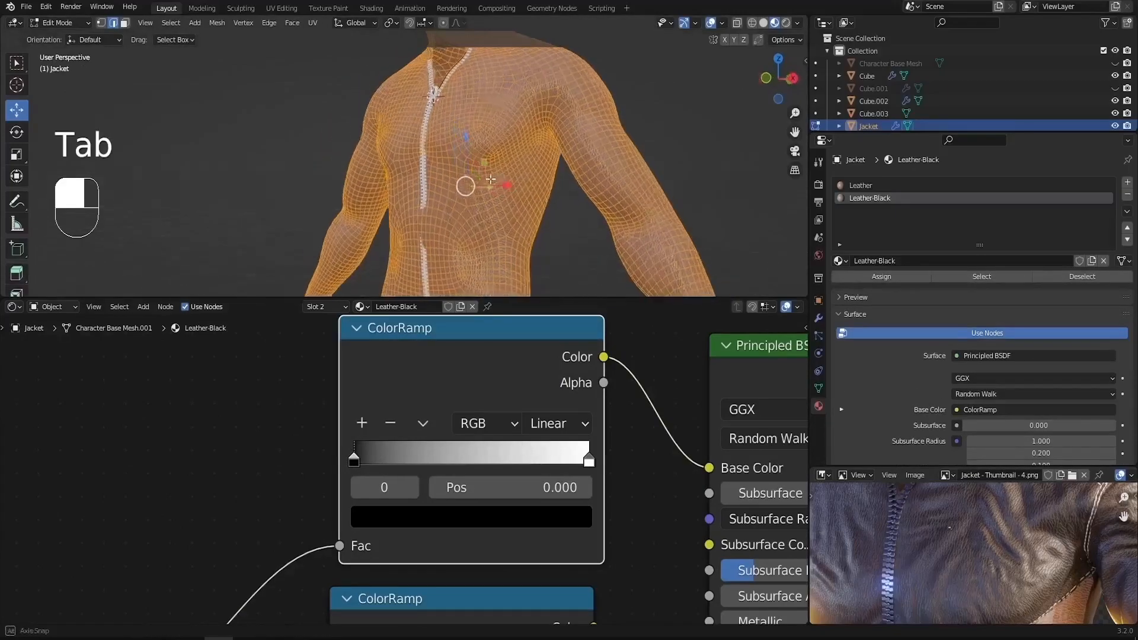
{"action": "scroll", "coordinate": [502, 157], "scroll_direction": "up", "scroll_amount": 2}
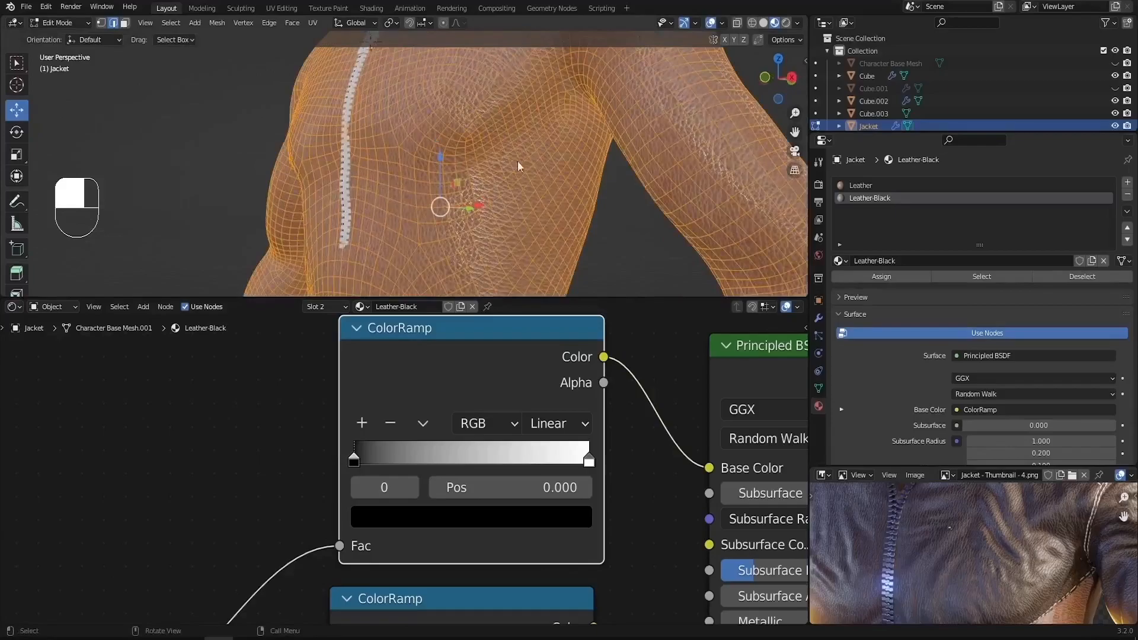
{"action": "key", "text": "Tab"}
{"action": "left_click", "coordinate": [819, 319]}
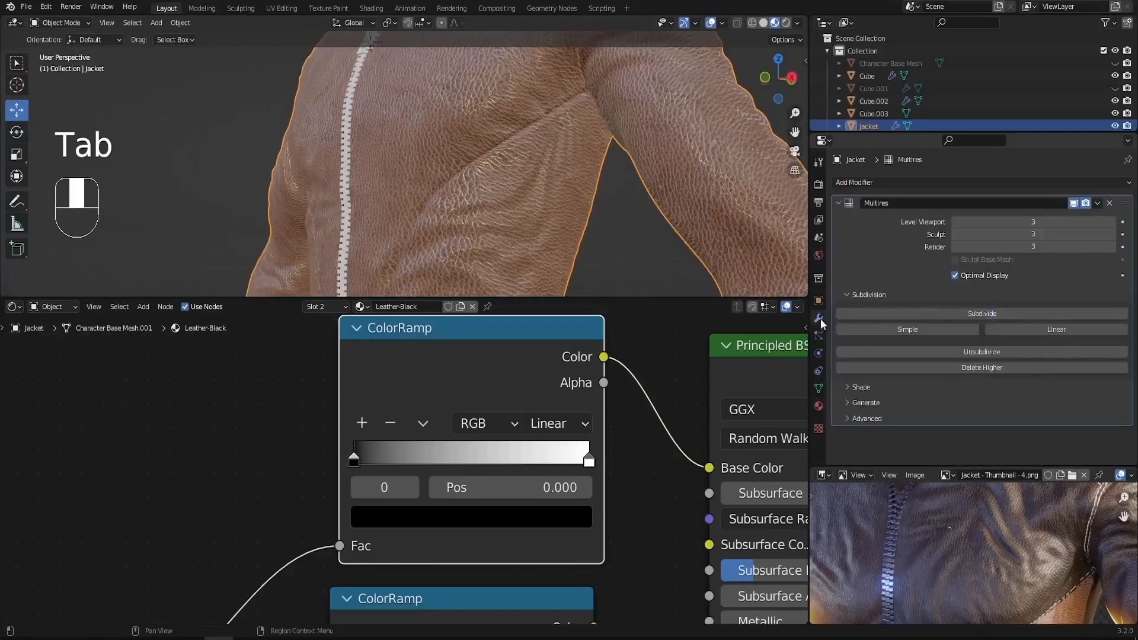
{"action": "scroll", "coordinate": [448, 162], "scroll_direction": "down", "scroll_amount": 3}
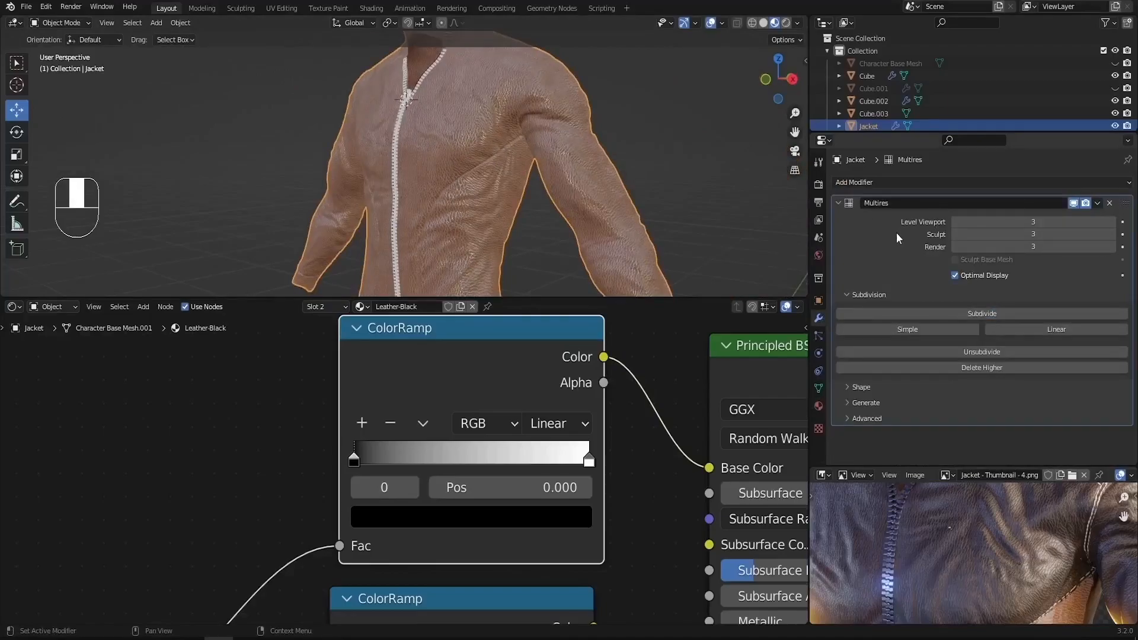
{"action": "left_click", "coordinate": [1098, 204]}
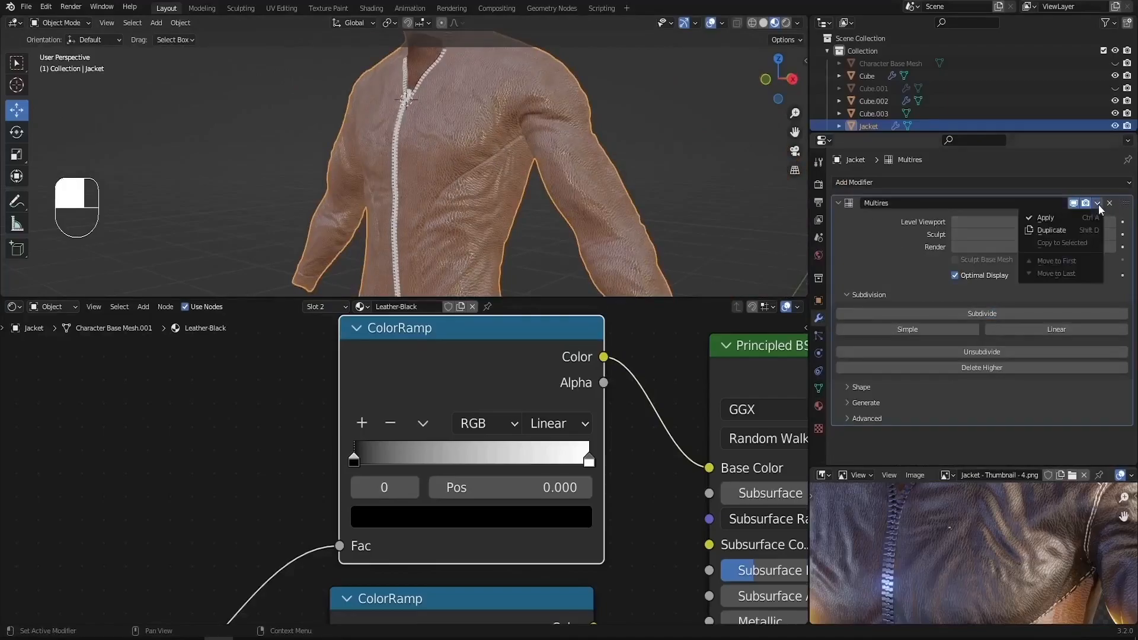
{"action": "left_click", "coordinate": [1075, 221]}
Step: Clear the jacket's mesh selection in Edit Mode and circle-select a strip along the wearer's left chest seam, starting at the armpit
{"action": "middle_click_drag", "start_coordinate": [648, 187], "coordinate": [658, 190]}
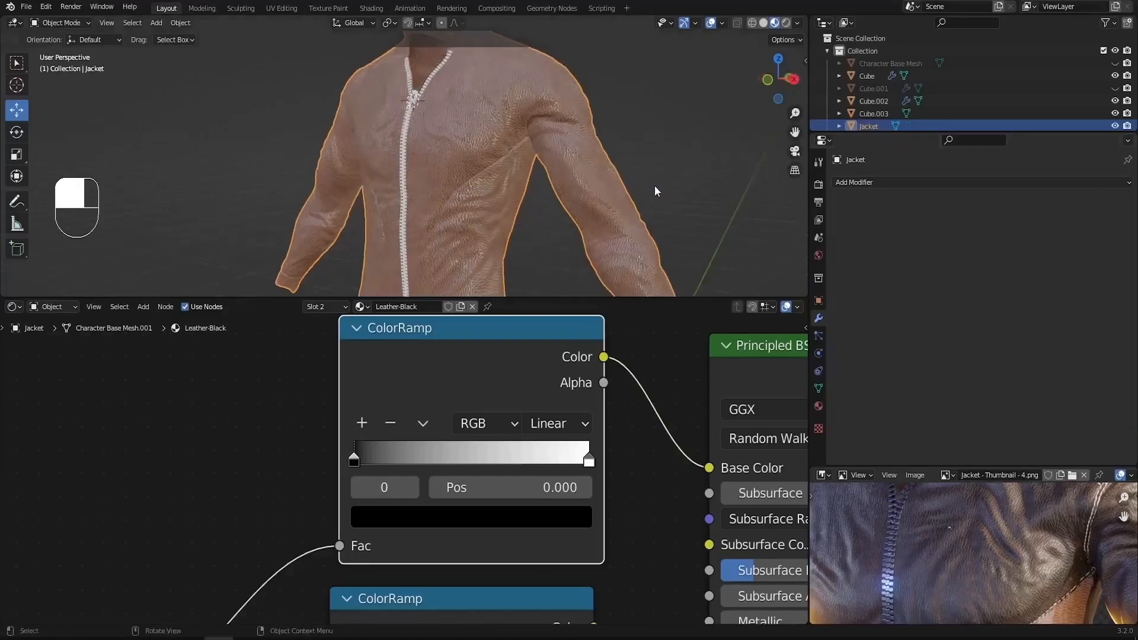
{"action": "key", "text": "Tab"}
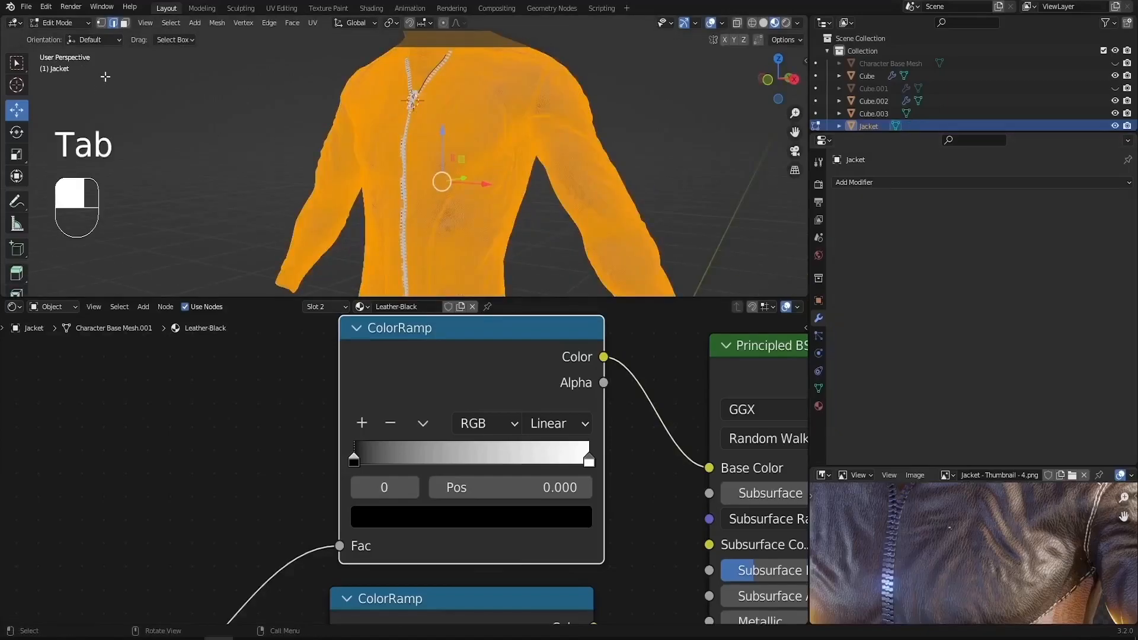
{"action": "scroll", "coordinate": [414, 188], "scroll_direction": "up", "scroll_amount": 6}
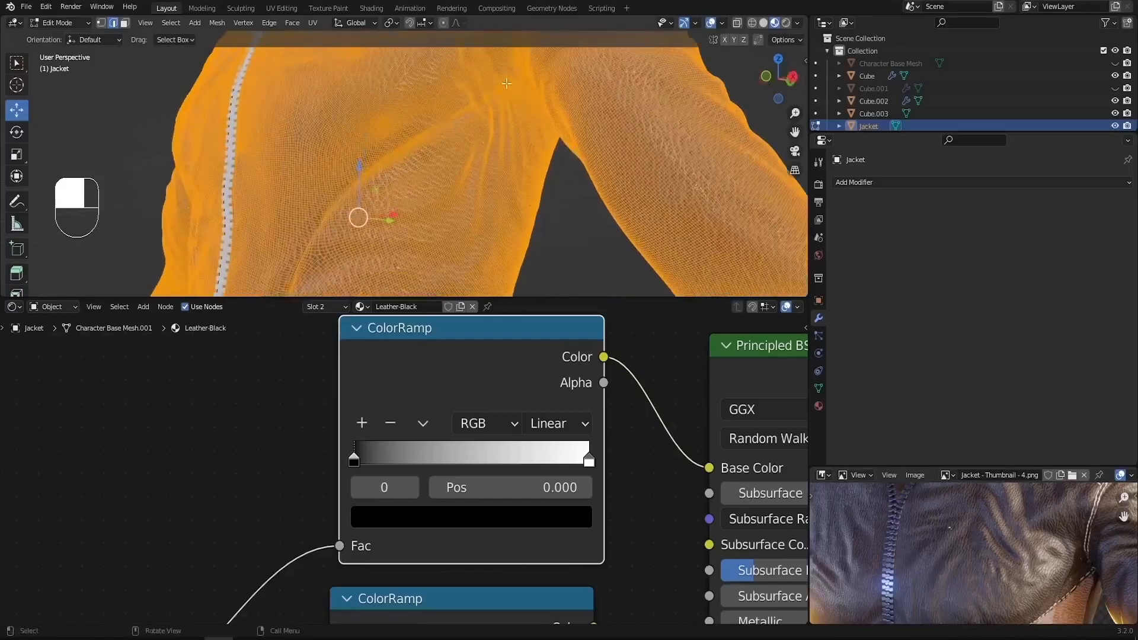
{"action": "scroll", "coordinate": [508, 115], "scroll_direction": "up", "scroll_amount": 2}
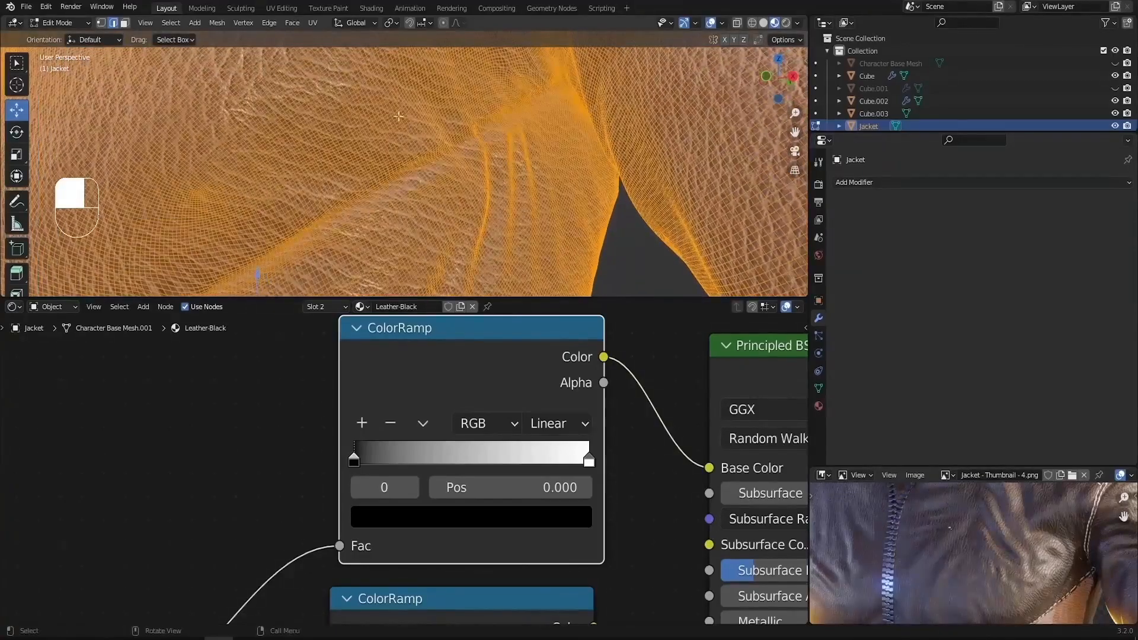
{"action": "key", "text": "alt+a"}
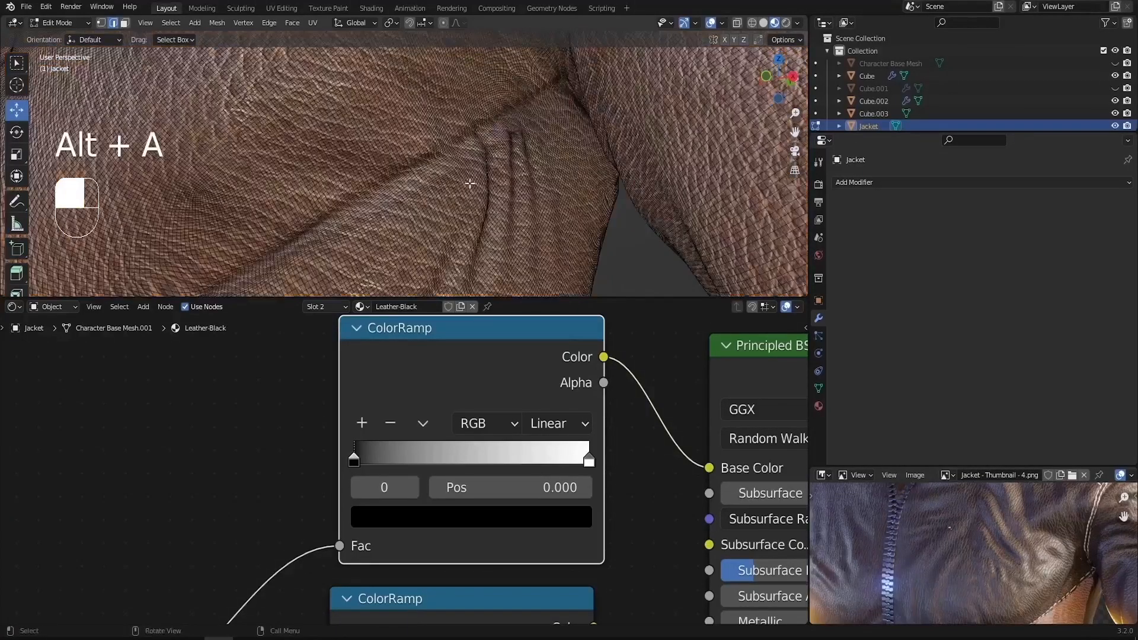
{"action": "key", "text": "c"}
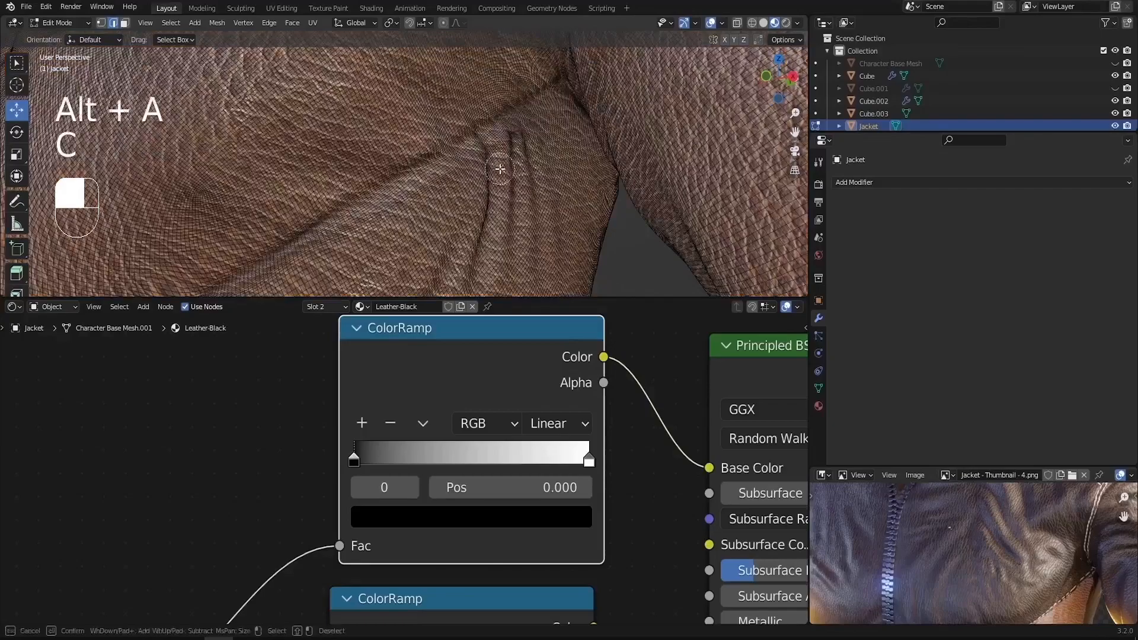
{"action": "left_click_drag", "start_coordinate": [563, 95], "coordinate": [307, 254]}
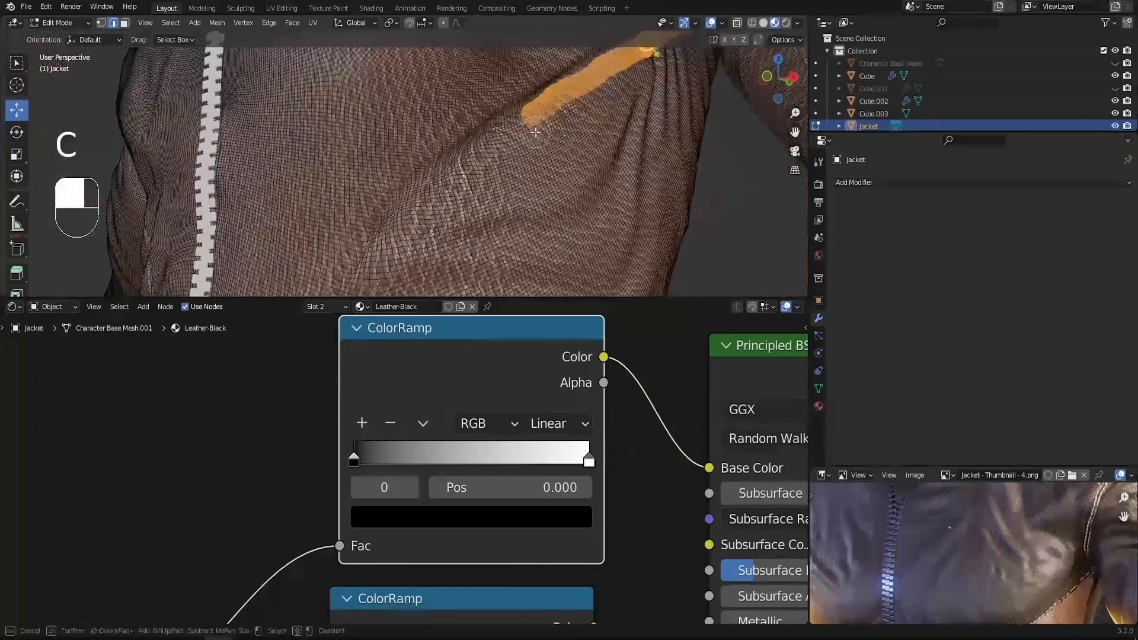
{"action": "left_click_drag", "start_coordinate": [528, 119], "coordinate": [388, 248]}
{"action": "key", "text": "Escape"}
Step: Maximize the viewport in front view and extend the circle selection along the wearer's left chest seam
{"action": "scroll", "coordinate": [391, 237], "scroll_direction": "down", "scroll_amount": 5}
{"action": "middle_click_drag", "start_coordinate": [401, 209], "coordinate": [513, 93], "text": "shift"}
{"action": "key", "text": "KP_1"}
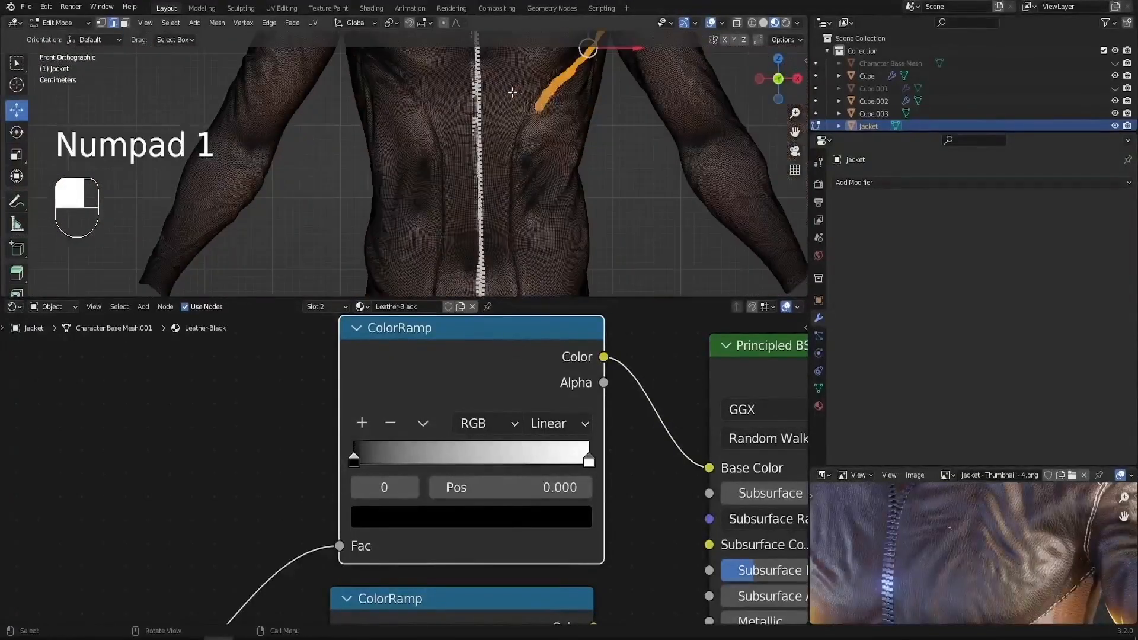
{"action": "scroll", "coordinate": [512, 92], "scroll_direction": "up", "scroll_amount": 3}
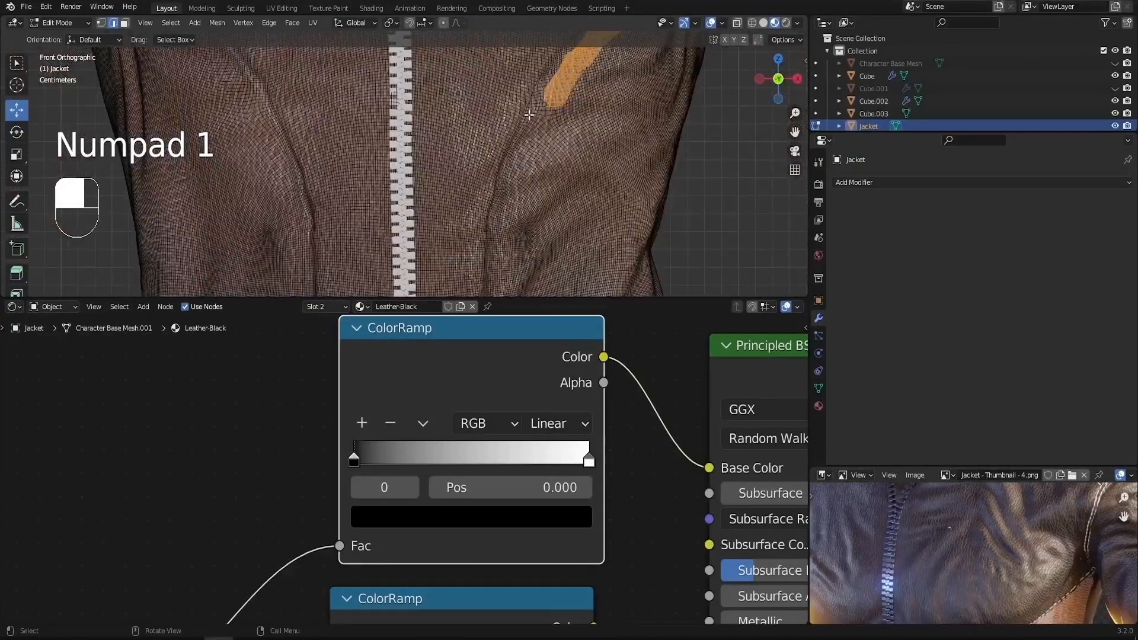
{"action": "key", "text": "ctrl+space"}
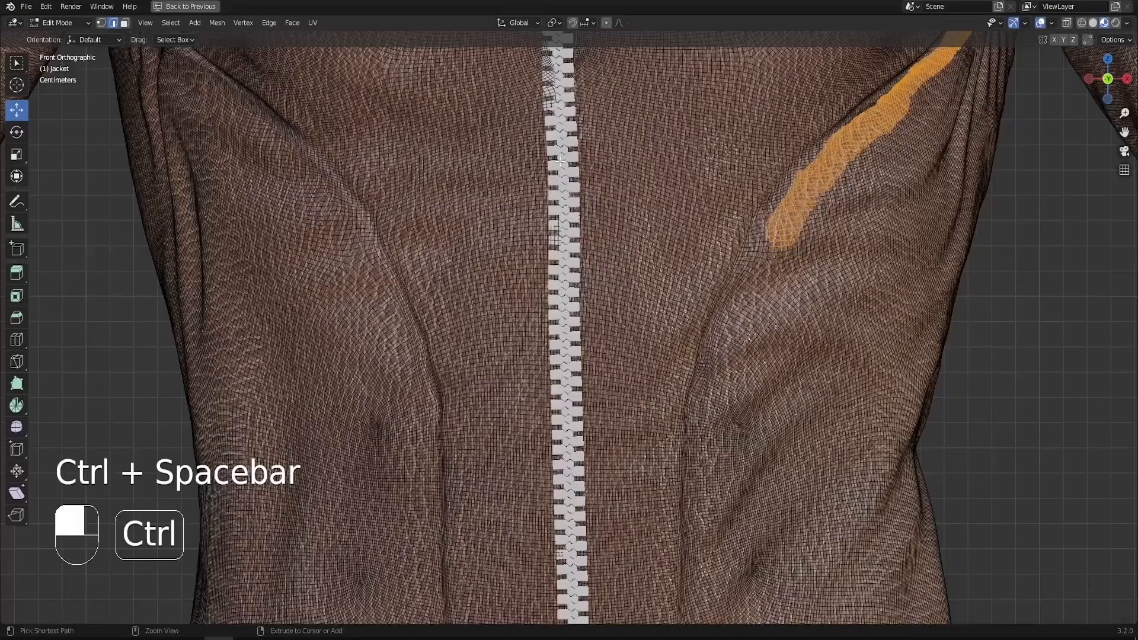
{"action": "scroll", "coordinate": [684, 168], "scroll_direction": "up", "scroll_amount": 2}
{"action": "key", "text": "c"}
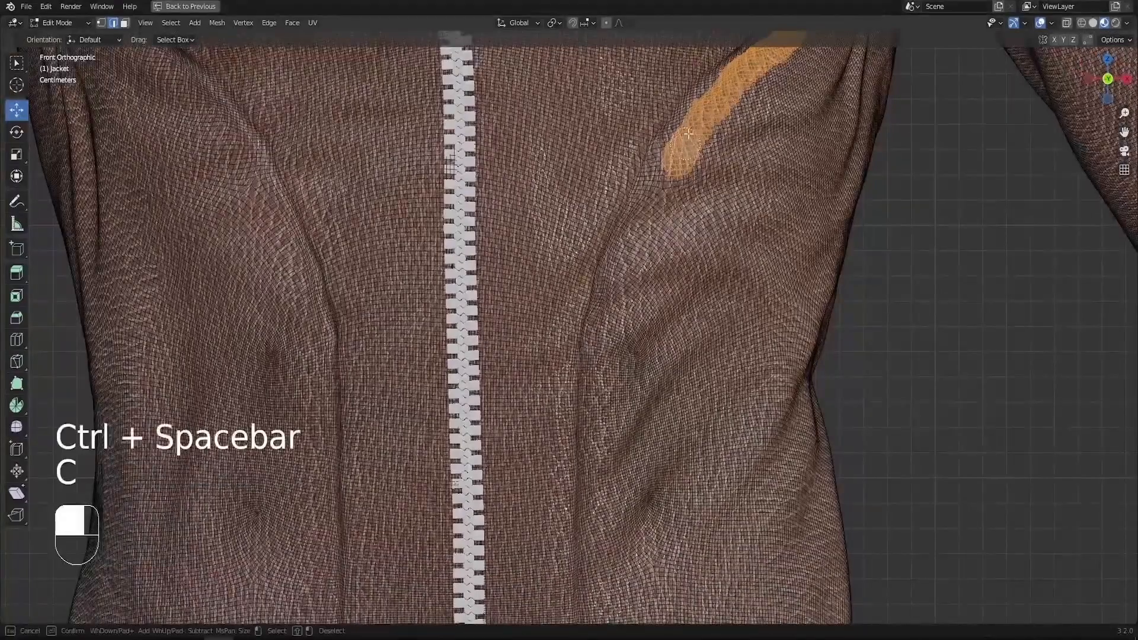
{"action": "left_click_drag", "start_coordinate": [703, 109], "coordinate": [720, 87]}
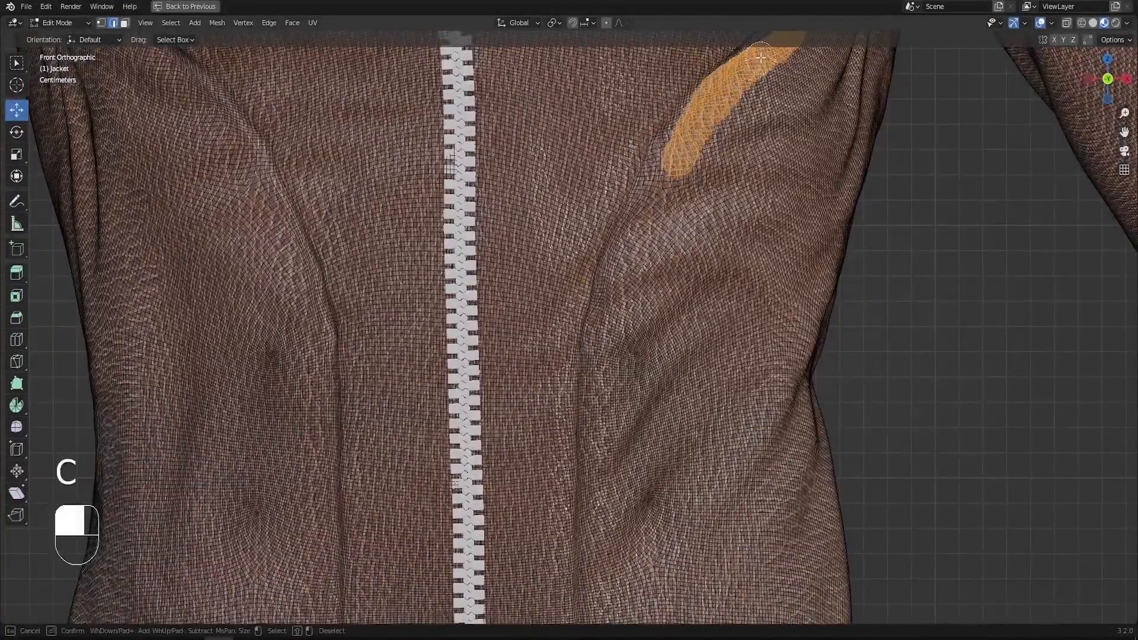
{"action": "mouse_move", "coordinate": [664, 170]}
{"action": "left_mouse_down"}
{"action": "mouse_move", "coordinate": [646, 204]}
{"action": "mouse_move", "coordinate": [542, 264]}
{"action": "mouse_move", "coordinate": [593, 178]}
{"action": "left_mouse_up"}
{"action": "right_click", "coordinate": [646, 203]}
Step: Switch to face selection and circle-select the faces along the curved part of the wearer's left chest seam
{"action": "left_click", "coordinate": [125, 22]}
{"action": "scroll", "coordinate": [789, 66], "scroll_direction": "up", "scroll_amount": 3}
{"action": "key", "text": "c"}
{"action": "right_click", "coordinate": [655, 126]}
{"action": "middle_click_drag", "start_coordinate": [654, 126], "coordinate": [441, 406], "text": "shift"}
{"action": "key", "text": "c"}
{"action": "left_click_drag", "start_coordinate": [504, 335], "coordinate": [711, 198]}
{"action": "right_click", "coordinate": [712, 198]}
{"action": "middle_click_drag", "start_coordinate": [380, 533], "coordinate": [626, 187], "text": "shift"}
{"action": "key", "text": "c"}
{"action": "left_click_drag", "start_coordinate": [578, 255], "coordinate": [524, 350]}
Step: Use solid shading and circle-select a strip of faces down the wearer's left front seam to the hem
{"action": "key", "text": "z"}
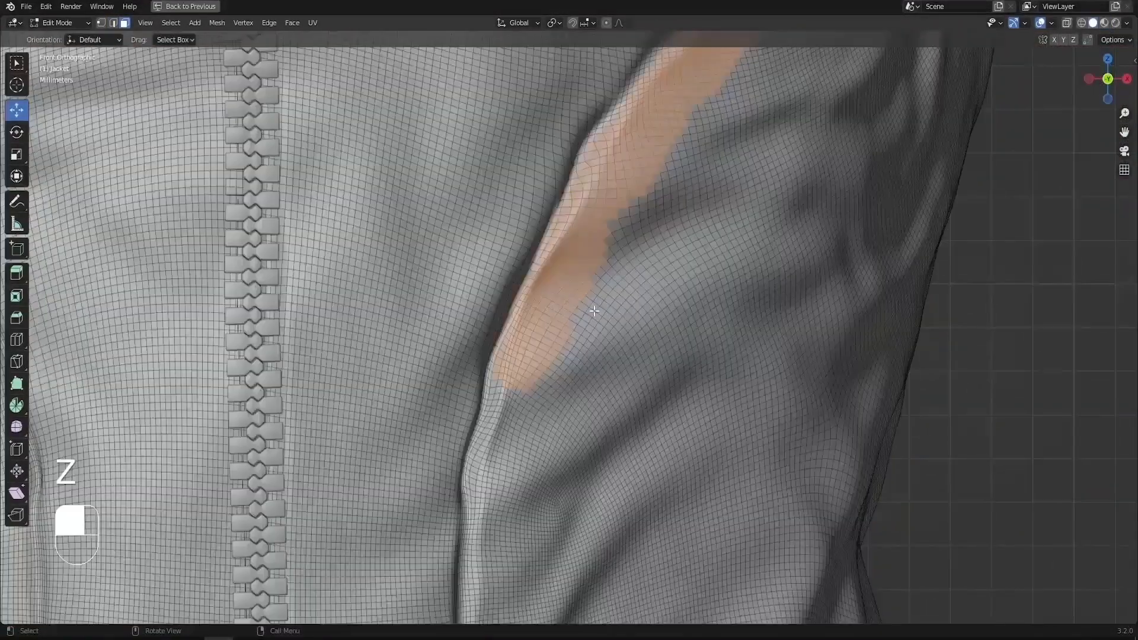
{"action": "key", "text": "c"}
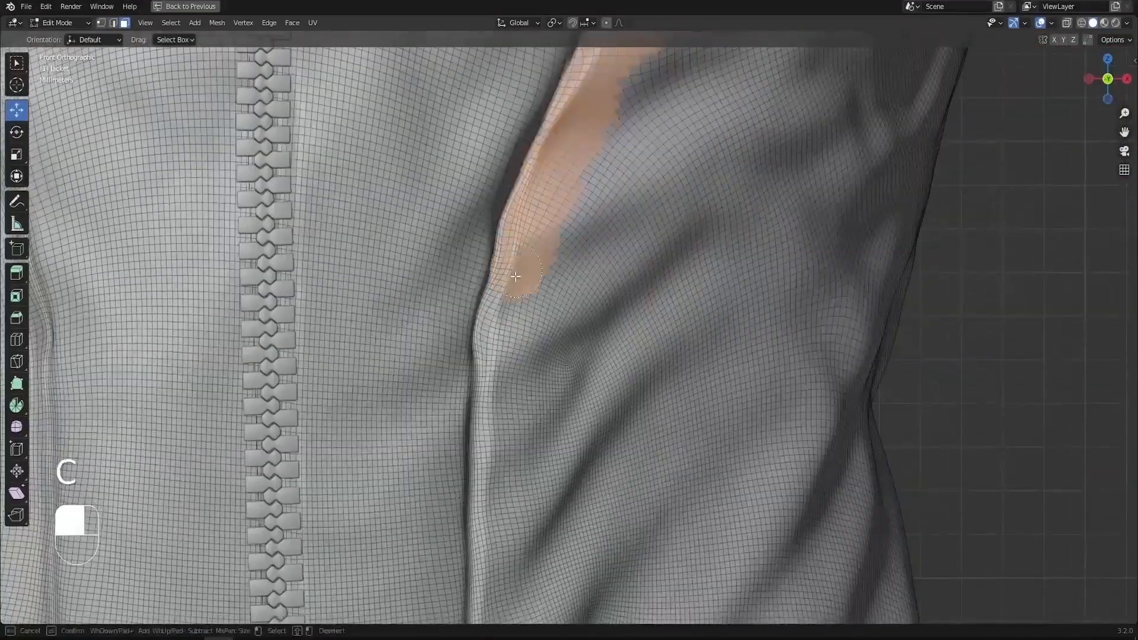
{"action": "left_click_drag", "start_coordinate": [508, 291], "coordinate": [509, 498]}
{"action": "middle_click_drag", "start_coordinate": [510, 498], "coordinate": [508, 247]}
{"action": "left_click_drag", "start_coordinate": [508, 248], "coordinate": [505, 467]}
{"action": "right_click", "coordinate": [507, 469]}
{"action": "middle_click_drag", "start_coordinate": [508, 469], "coordinate": [415, 58], "text": "shift"}
{"action": "key", "text": "c"}
{"action": "mouse_move", "coordinate": [437, 205]}
{"action": "left_mouse_down"}
{"action": "mouse_move", "coordinate": [465, 393]}
{"action": "mouse_move", "coordinate": [445, 546]}
{"action": "left_mouse_up"}
{"action": "right_click", "coordinate": [449, 538]}
{"action": "scroll", "coordinate": [455, 527], "scroll_direction": "down", "scroll_amount": 4}
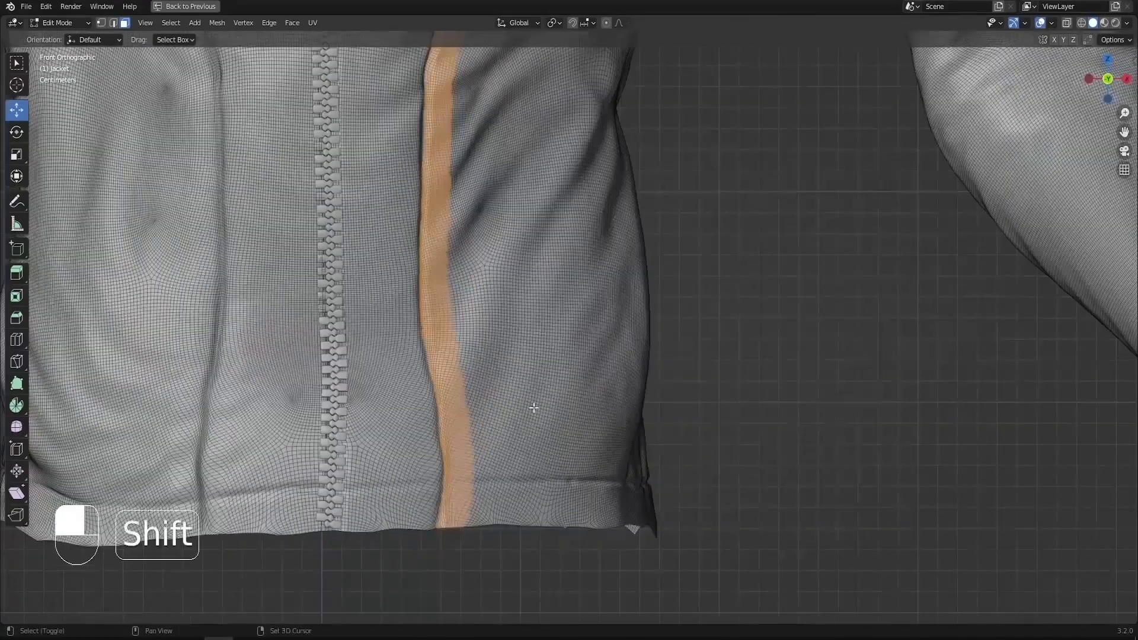
Step: Fill in the face selection across the wearer's left front panel, from the hem up to the chest seam
{"action": "middle_click_drag", "start_coordinate": [534, 407], "coordinate": [537, 474], "text": "shift"}
{"action": "key", "text": "c"}
{"action": "mouse_move", "coordinate": [544, 522]}
{"action": "left_mouse_down"}
{"action": "mouse_move", "coordinate": [521, 560]}
{"action": "mouse_move", "coordinate": [584, 534]}
{"action": "mouse_move", "coordinate": [528, 418]}
{"action": "mouse_move", "coordinate": [511, 465]}
{"action": "mouse_move", "coordinate": [508, 292]}
{"action": "mouse_move", "coordinate": [539, 75]}
{"action": "left_mouse_up"}
{"action": "middle_click_drag", "start_coordinate": [538, 75], "coordinate": [517, 261], "text": "shift"}
{"action": "mouse_move", "coordinate": [516, 261]}
{"action": "left_mouse_down"}
{"action": "mouse_move", "coordinate": [537, 201]}
{"action": "mouse_move", "coordinate": [630, 92]}
{"action": "mouse_move", "coordinate": [591, 324]}
{"action": "mouse_move", "coordinate": [611, 609]}
{"action": "left_mouse_up"}
{"action": "scroll", "coordinate": [569, 380], "scroll_direction": "down", "scroll_amount": 4}
Step: Circle-select the faces beneath the wearer's left armpit, following the upper edge of the side panel
{"action": "mouse_move", "coordinate": [570, 356]}
{"action": "middle_mouse_down"}
{"action": "mouse_move", "coordinate": [554, 318]}
{"action": "mouse_move", "coordinate": [422, 261]}
{"action": "middle_mouse_up"}
{"action": "scroll", "coordinate": [422, 267], "scroll_direction": "up", "scroll_amount": 5}
{"action": "key", "text": "c"}
{"action": "mouse_move", "coordinate": [422, 274]}
{"action": "left_mouse_down"}
{"action": "mouse_move", "coordinate": [641, 248]}
{"action": "mouse_move", "coordinate": [772, 437]}
{"action": "mouse_move", "coordinate": [724, 320]}
{"action": "left_mouse_up"}
{"action": "right_click", "coordinate": [712, 341]}
{"action": "scroll", "coordinate": [699, 356], "scroll_direction": "down", "scroll_amount": 6}
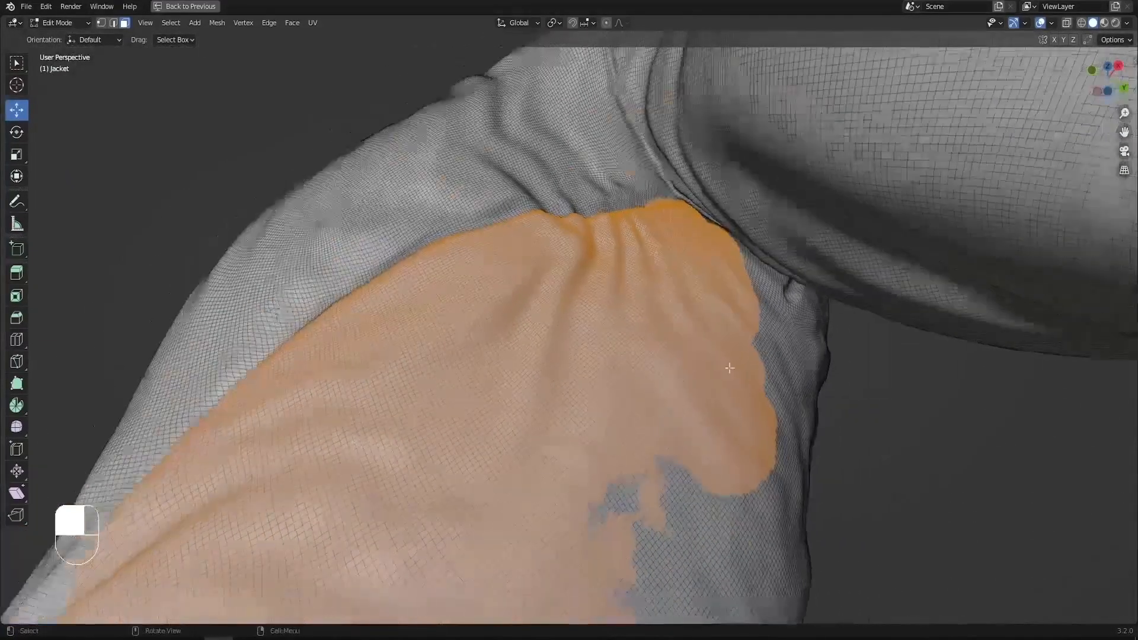
Step: Circle-select more side panel faces below the wearer's left armpit, continuing down toward the waist
{"action": "middle_click_drag", "start_coordinate": [699, 356], "coordinate": [682, 385]}
{"action": "key", "text": "c"}
{"action": "mouse_move", "coordinate": [665, 277]}
{"action": "left_mouse_down"}
{"action": "mouse_move", "coordinate": [670, 255]}
{"action": "mouse_move", "coordinate": [658, 520]}
{"action": "left_mouse_up"}
{"action": "right_click", "coordinate": [648, 494]}
{"action": "scroll", "coordinate": [664, 462], "scroll_direction": "down", "scroll_amount": 3}
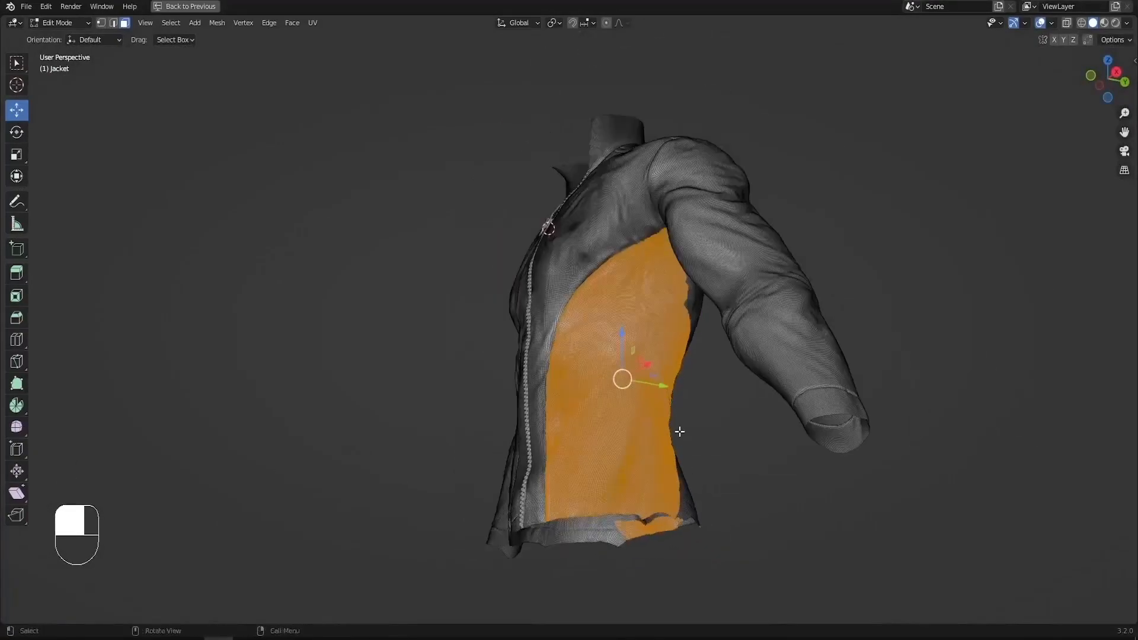
{"action": "middle_click_drag", "start_coordinate": [664, 380], "coordinate": [498, 302]}
{"action": "scroll", "coordinate": [490, 298], "scroll_direction": "up", "scroll_amount": 1}
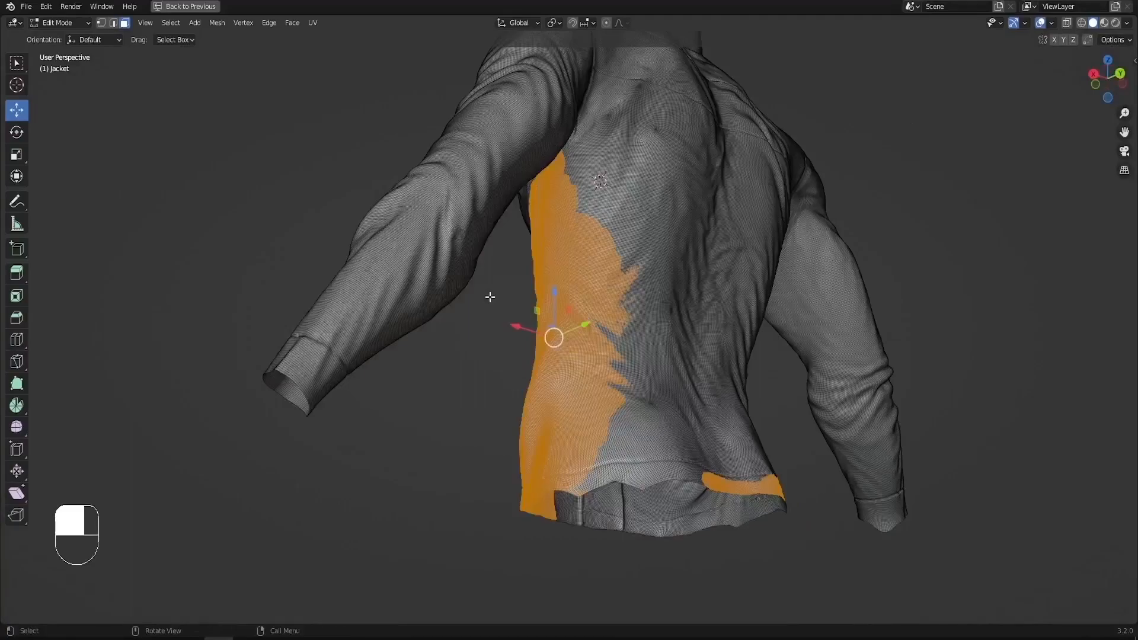
Step: In right orthographic wireframe view, box-deselect the faces behind the vertical side line of the wearer's left panel
{"action": "key", "text": "KP_3"}
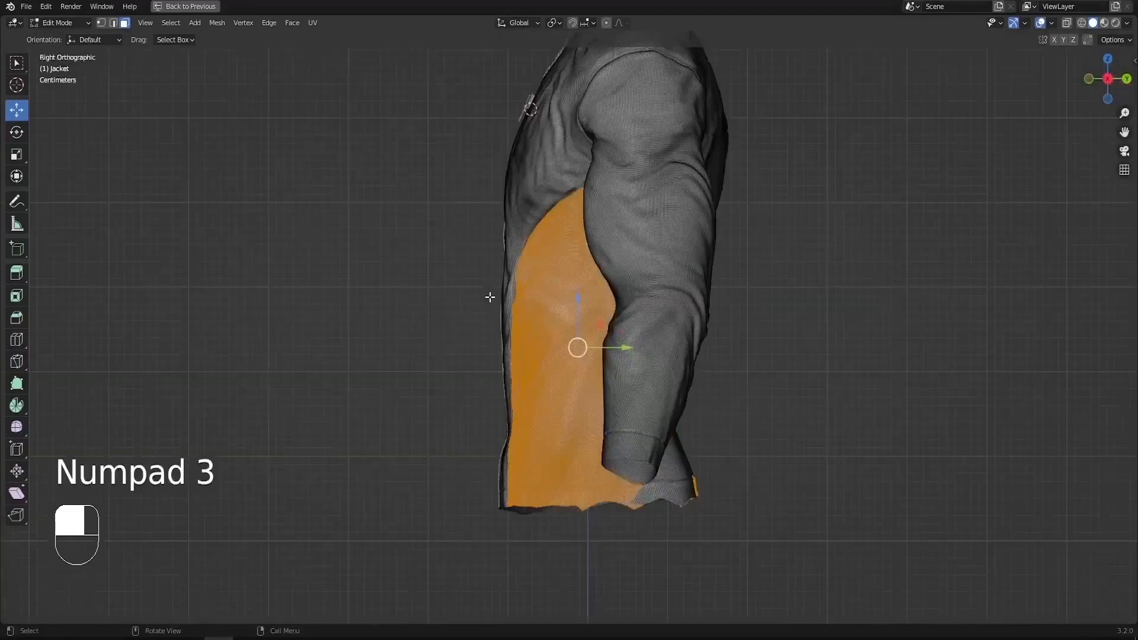
{"action": "key", "text": "z"}
{"action": "left_click", "coordinate": [385, 295]}
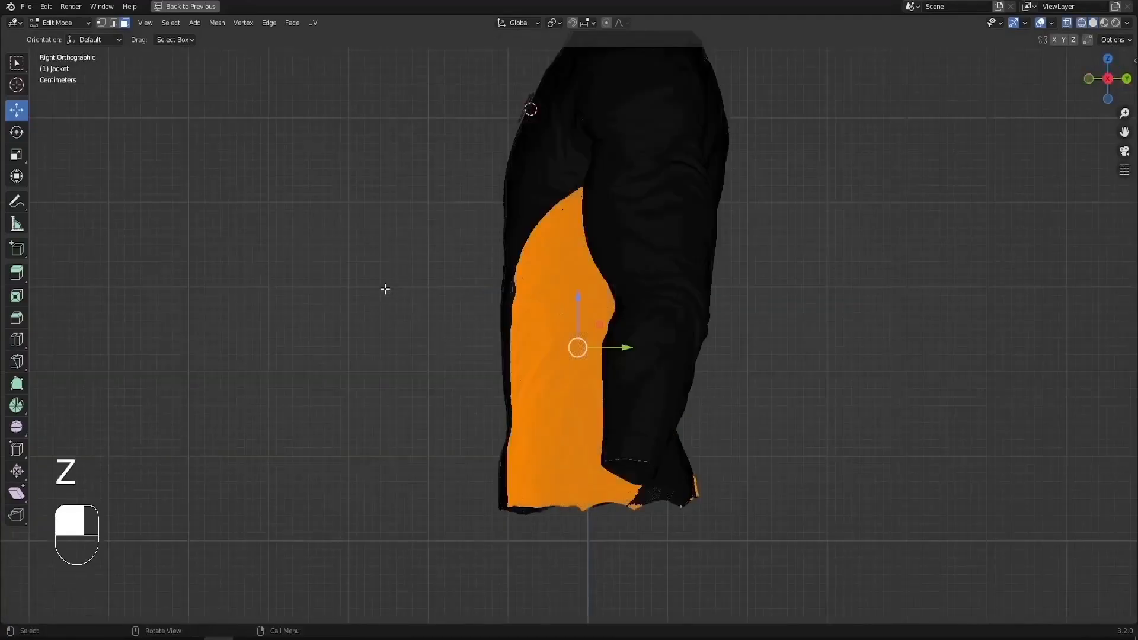
{"action": "scroll", "coordinate": [618, 202], "scroll_direction": "up", "scroll_amount": 5}
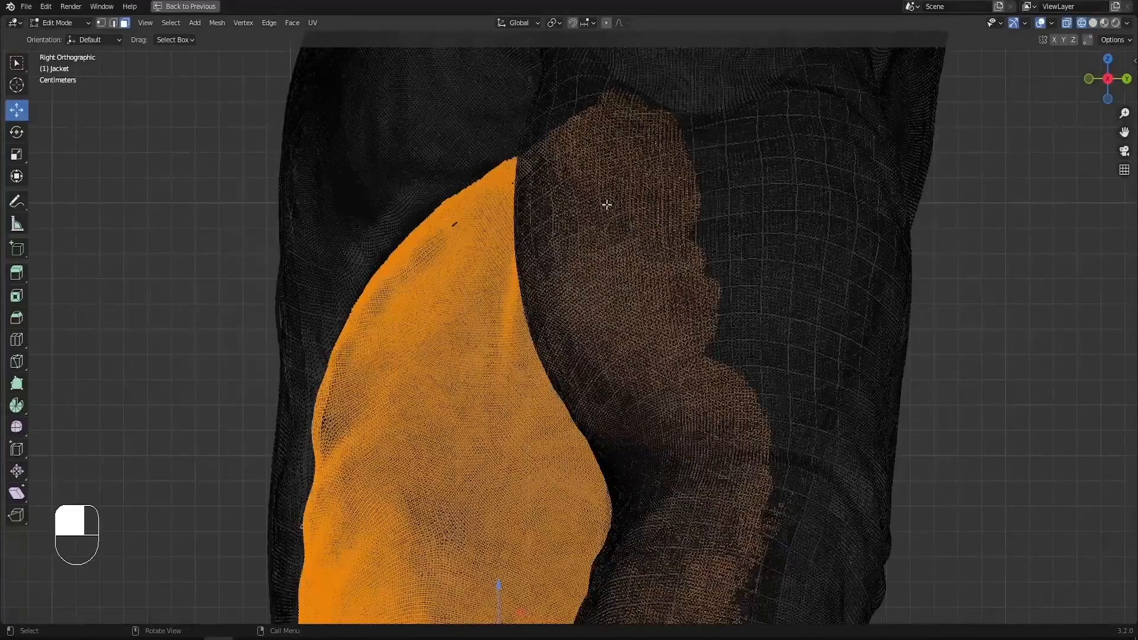
{"action": "scroll", "coordinate": [612, 201], "scroll_direction": "down", "scroll_amount": 5}
{"action": "middle_click_drag", "start_coordinate": [645, 241], "coordinate": [582, 237], "text": "shift"}
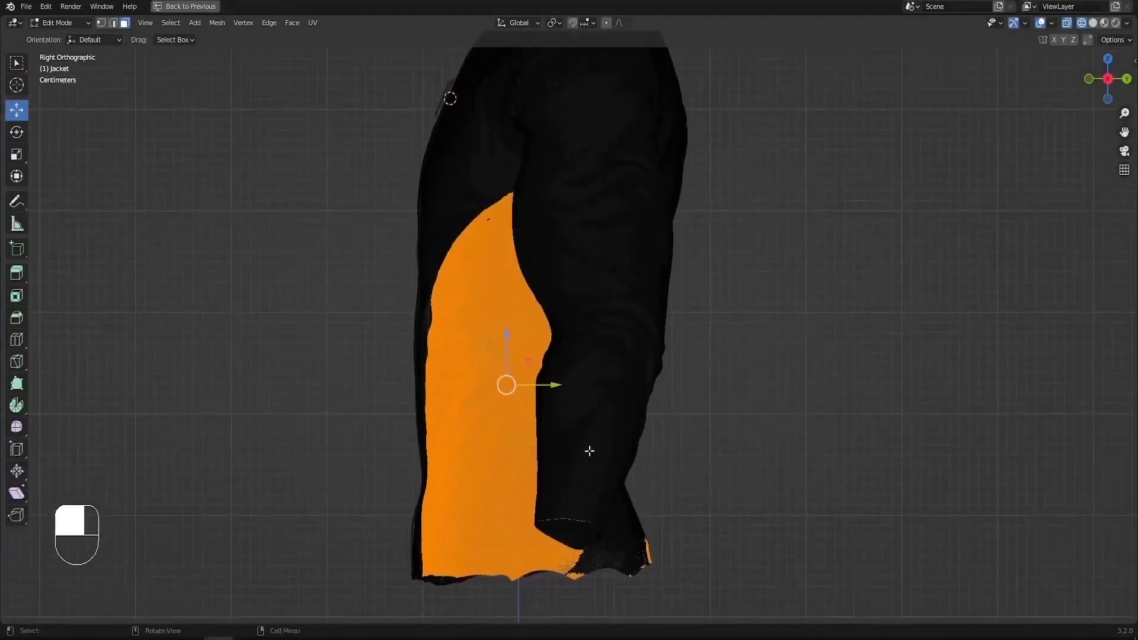
{"action": "key", "text": "b"}
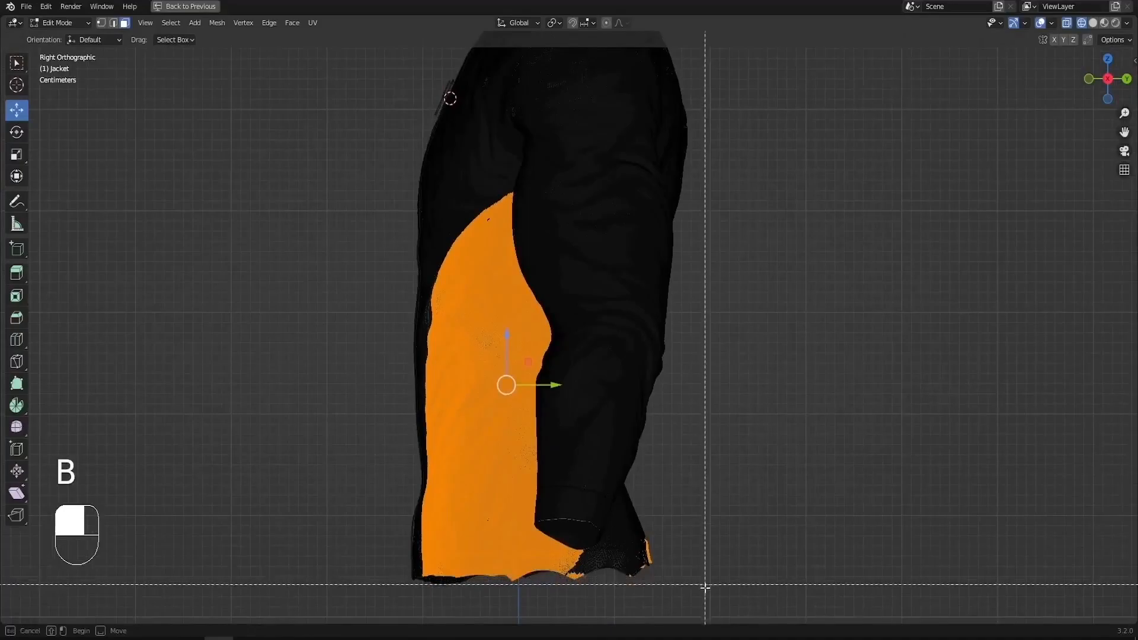
{"action": "left_click_drag", "start_coordinate": [708, 599], "coordinate": [552, 87], "text": "shift"}
Step: Return to solid shading and refine the selection along the rear edge of the wearer's left side panel with circle select
{"action": "key", "text": "z"}
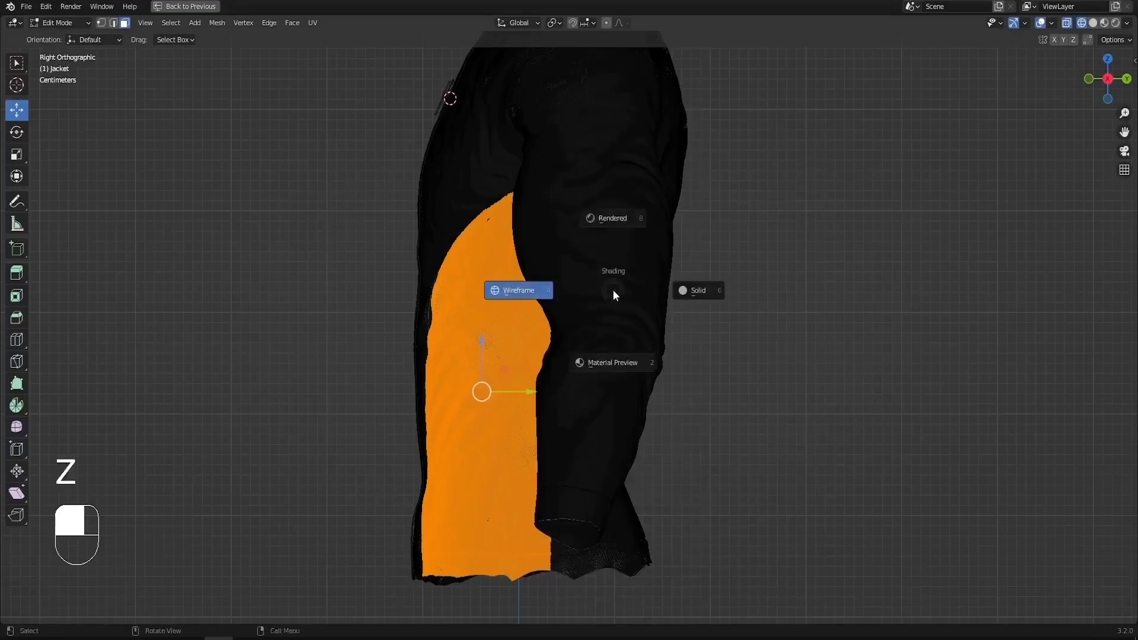
{"action": "left_click", "coordinate": [696, 312]}
{"action": "mouse_move", "coordinate": [696, 312]}
{"action": "middle_mouse_down"}
{"action": "mouse_move", "coordinate": [582, 308]}
{"action": "mouse_move", "coordinate": [585, 246]}
{"action": "mouse_move", "coordinate": [650, 241]}
{"action": "mouse_move", "coordinate": [681, 261]}
{"action": "mouse_move", "coordinate": [617, 181]}
{"action": "middle_mouse_up"}
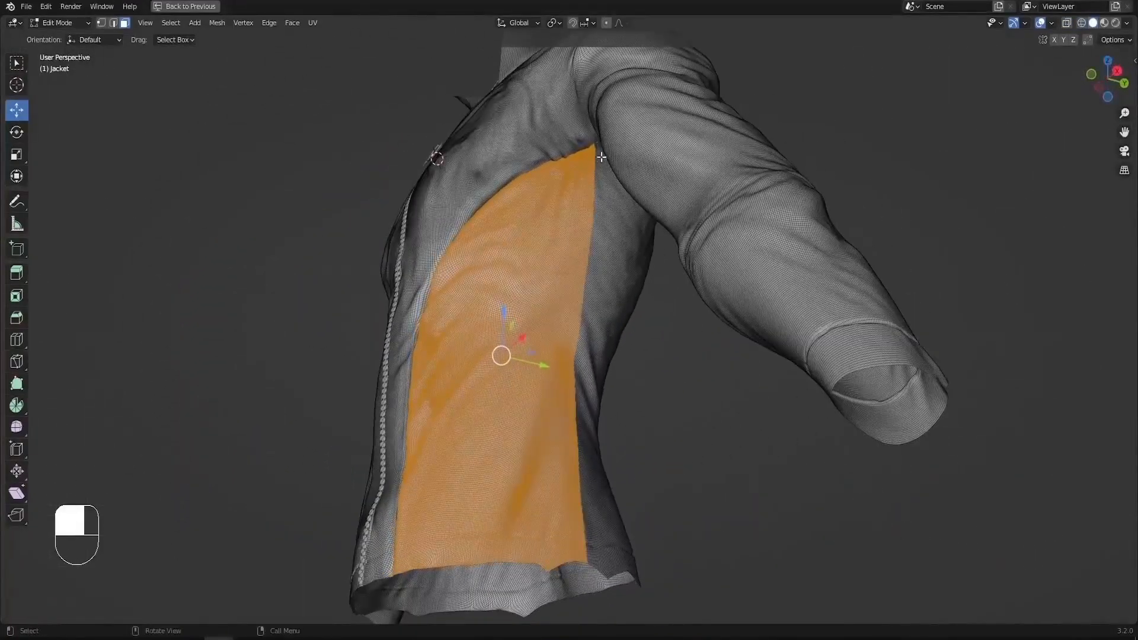
{"action": "middle_click_drag", "start_coordinate": [589, 436], "coordinate": [631, 186]}
{"action": "scroll", "coordinate": [633, 202], "scroll_direction": "up", "scroll_amount": 4}
{"action": "scroll", "coordinate": [637, 224], "scroll_direction": "up", "scroll_amount": 6}
{"action": "key", "text": "c"}
{"action": "mouse_move", "coordinate": [620, 221]}
{"action": "left_mouse_down"}
{"action": "mouse_move", "coordinate": [640, 478]}
{"action": "mouse_move", "coordinate": [634, 563]}
{"action": "left_mouse_up"}
{"action": "right_click", "coordinate": [634, 564]}
{"action": "scroll", "coordinate": [631, 160], "scroll_direction": "down", "scroll_amount": 8}
{"action": "scroll", "coordinate": [632, 159], "scroll_direction": "down", "scroll_amount": 3}
{"action": "key", "text": "c"}
{"action": "left_click_drag", "start_coordinate": [630, 169], "coordinate": [628, 570]}
{"action": "right_click", "coordinate": [627, 571]}
{"action": "scroll", "coordinate": [628, 570], "scroll_direction": "down", "scroll_amount": 3}
{"action": "mouse_move", "coordinate": [628, 570]}
{"action": "middle_mouse_down"}
{"action": "mouse_move", "coordinate": [551, 407]}
{"action": "mouse_move", "coordinate": [584, 387]}
{"action": "mouse_move", "coordinate": [653, 389]}
{"action": "middle_mouse_up"}
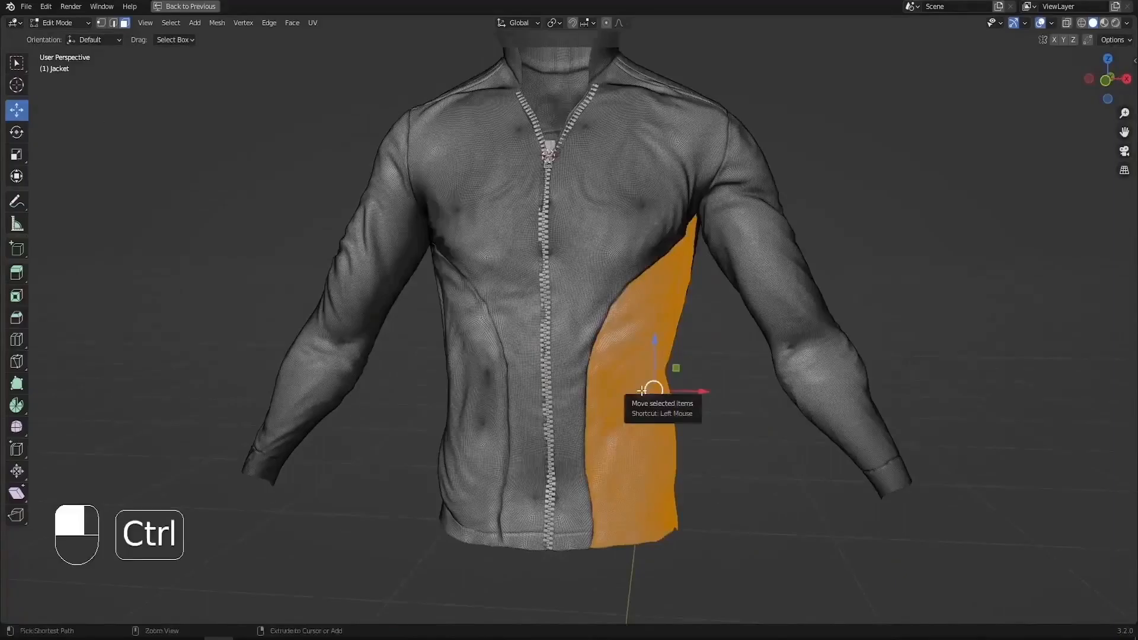
Step: Assign the Leather-Black material to the selected side panel and view it in Material Preview in Object Mode
{"action": "key", "text": "ctrl+space"}
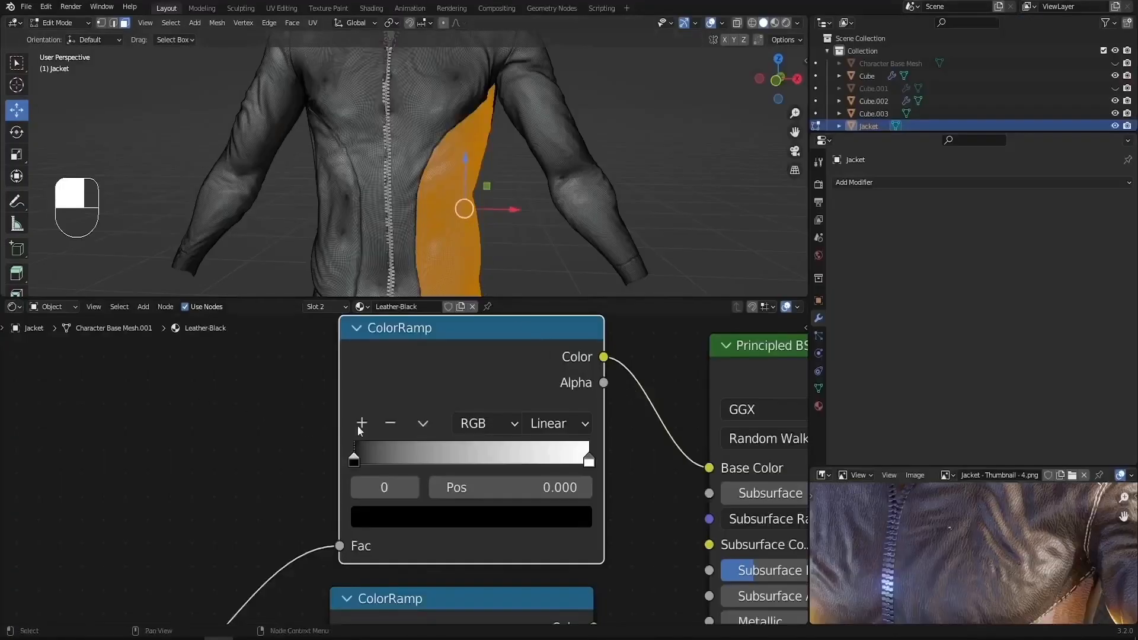
{"action": "left_click", "coordinate": [819, 405]}
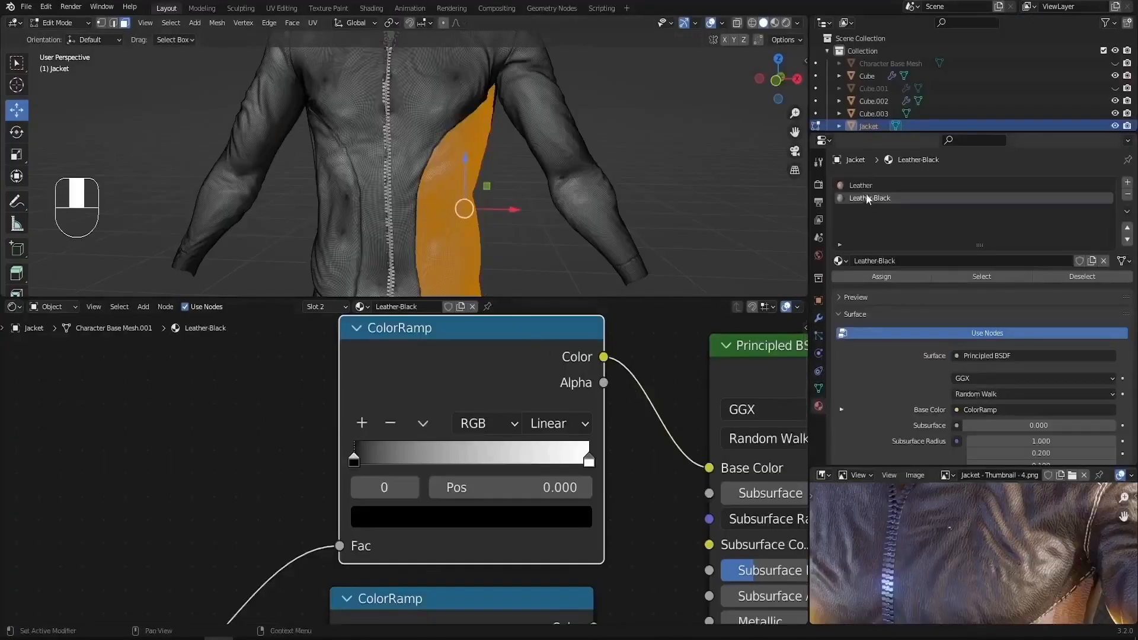
{"action": "left_click", "coordinate": [882, 279]}
{"action": "key", "text": "z"}
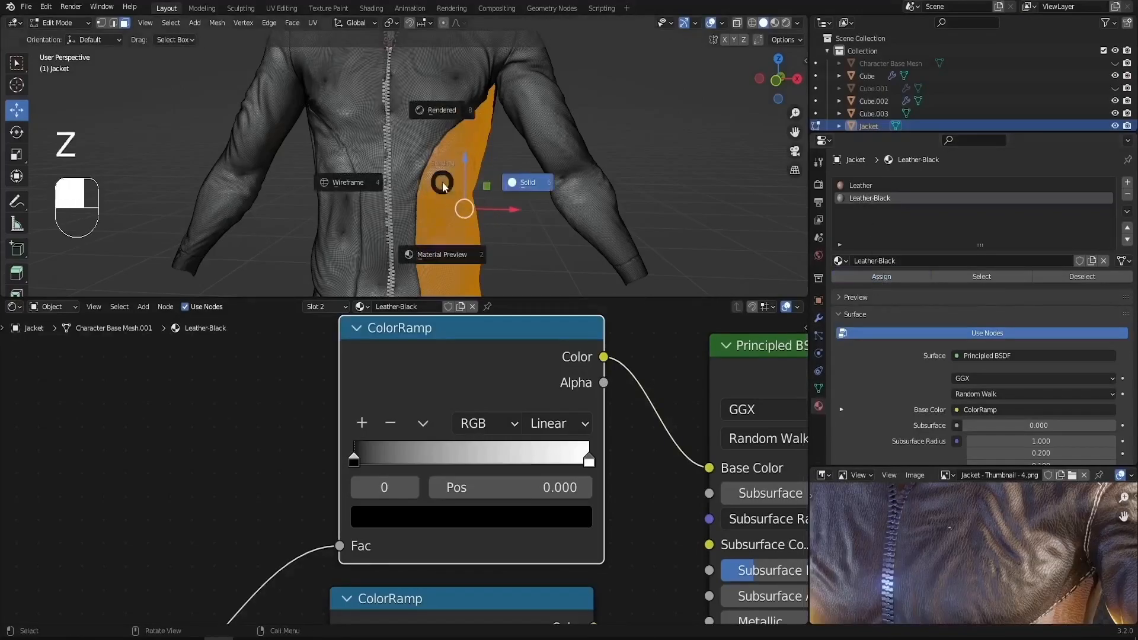
{"action": "left_click", "coordinate": [437, 250]}
{"action": "key", "text": "Tab"}
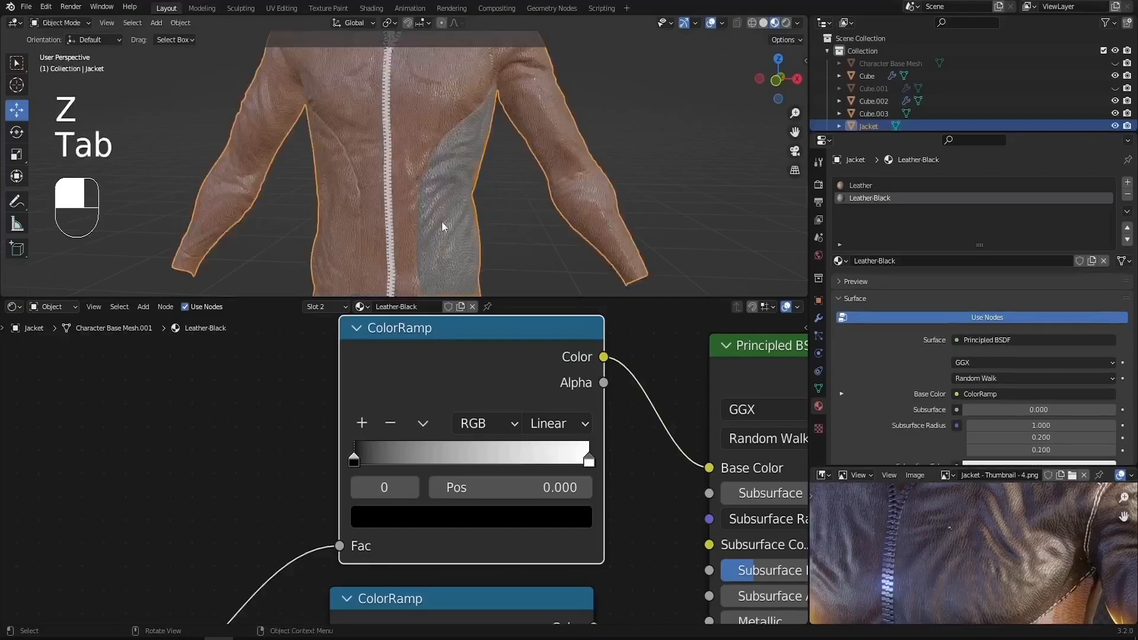
{"action": "scroll", "coordinate": [438, 229], "scroll_direction": "down", "scroll_amount": 4}
{"action": "middle_click_drag", "start_coordinate": [440, 221], "coordinate": [437, 216]}
{"action": "scroll", "coordinate": [438, 218], "scroll_direction": "up", "scroll_amount": 4}
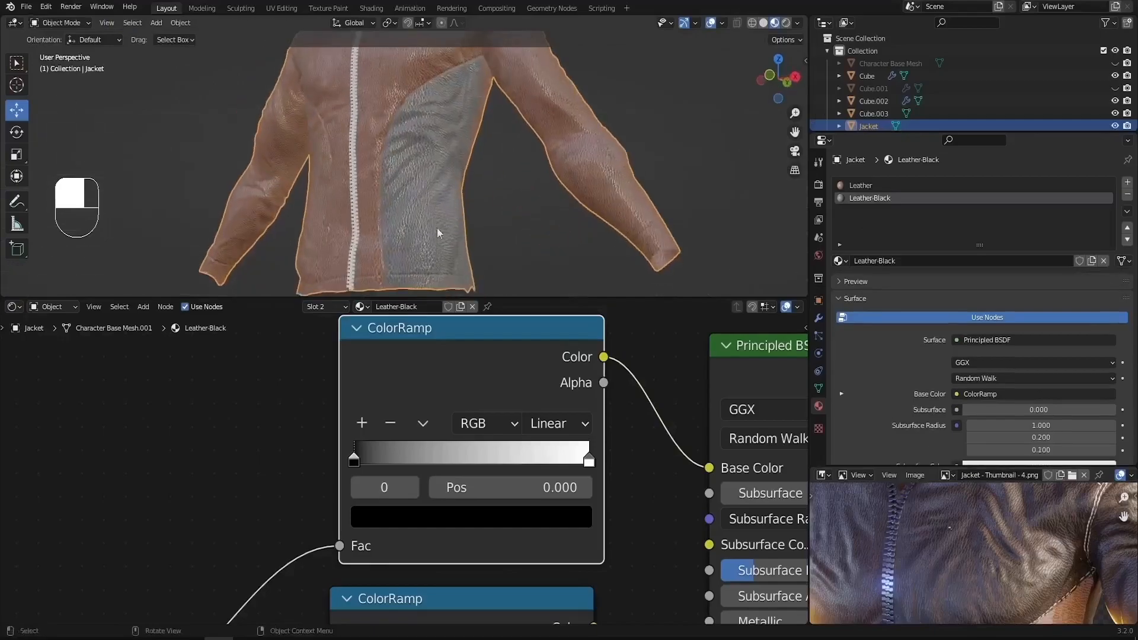
{"action": "scroll", "coordinate": [376, 472], "scroll_direction": "up", "scroll_amount": 1}
Step: Move the Leather-Black base colour ramp's black stop to position 0.150 and raise its colour value to 0.019
{"action": "scroll", "coordinate": [428, 474], "scroll_direction": "down", "scroll_amount": 4}
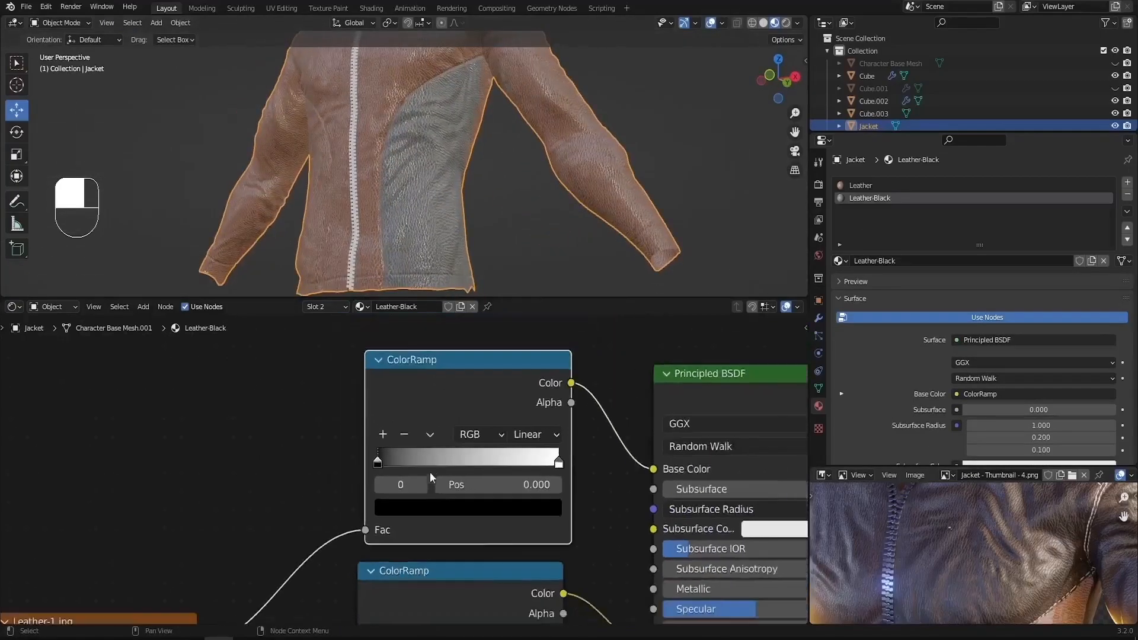
{"action": "scroll", "coordinate": [441, 432], "scroll_direction": "up", "scroll_amount": 2}
{"action": "scroll", "coordinate": [441, 430], "scroll_direction": "up", "scroll_amount": 2}
{"action": "left_click_drag", "start_coordinate": [356, 437], "coordinate": [398, 438]}
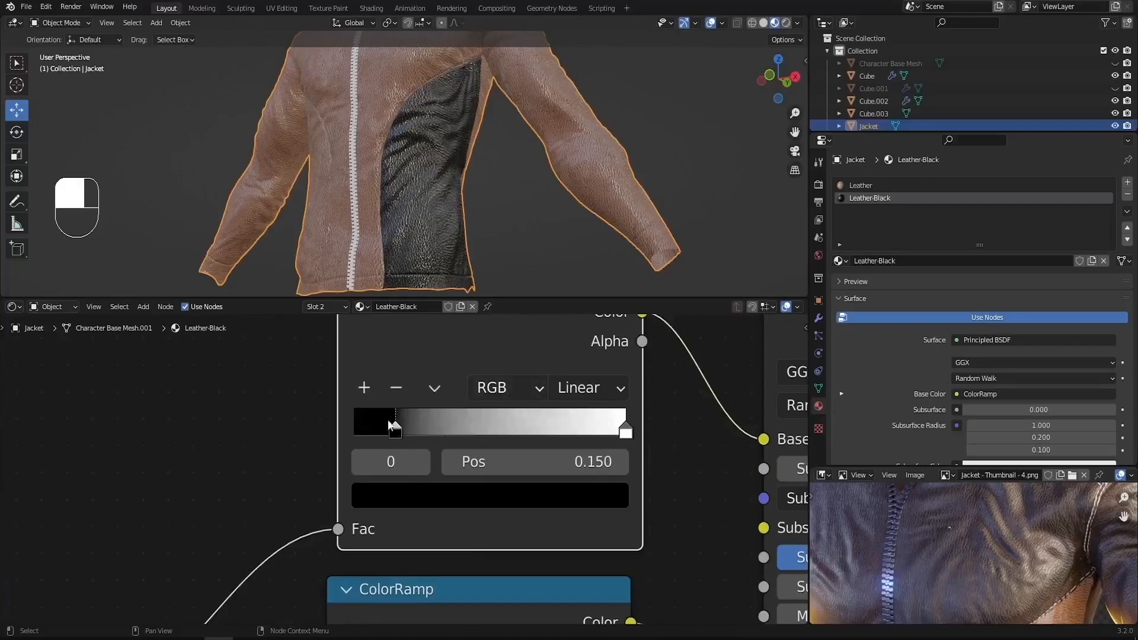
{"action": "left_click", "coordinate": [454, 492]}
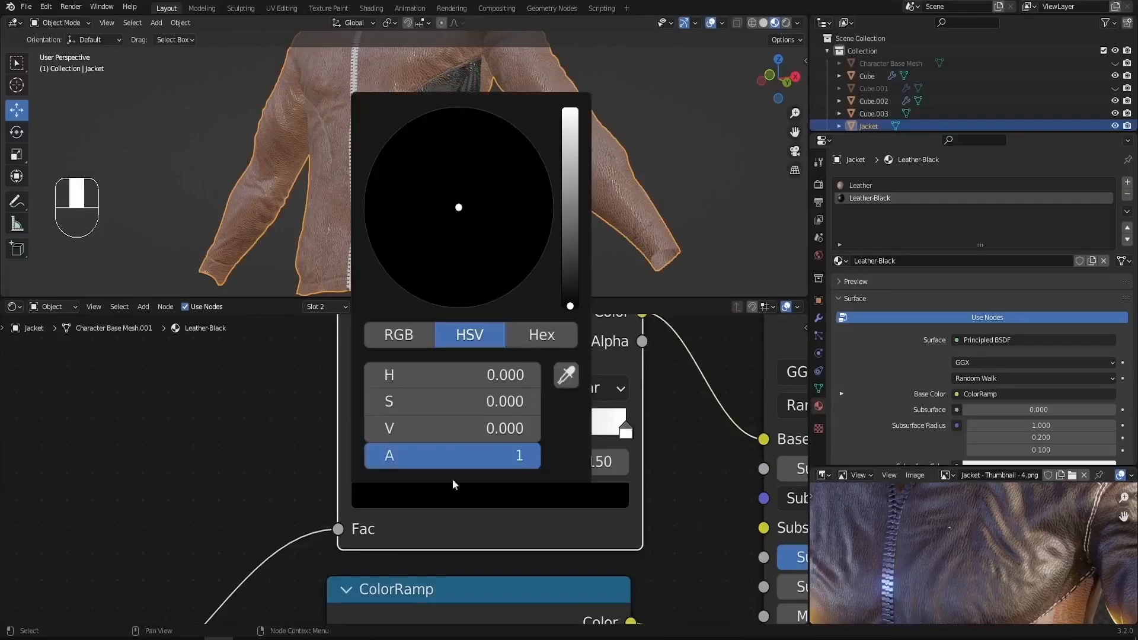
{"action": "left_click", "coordinate": [570, 304]}
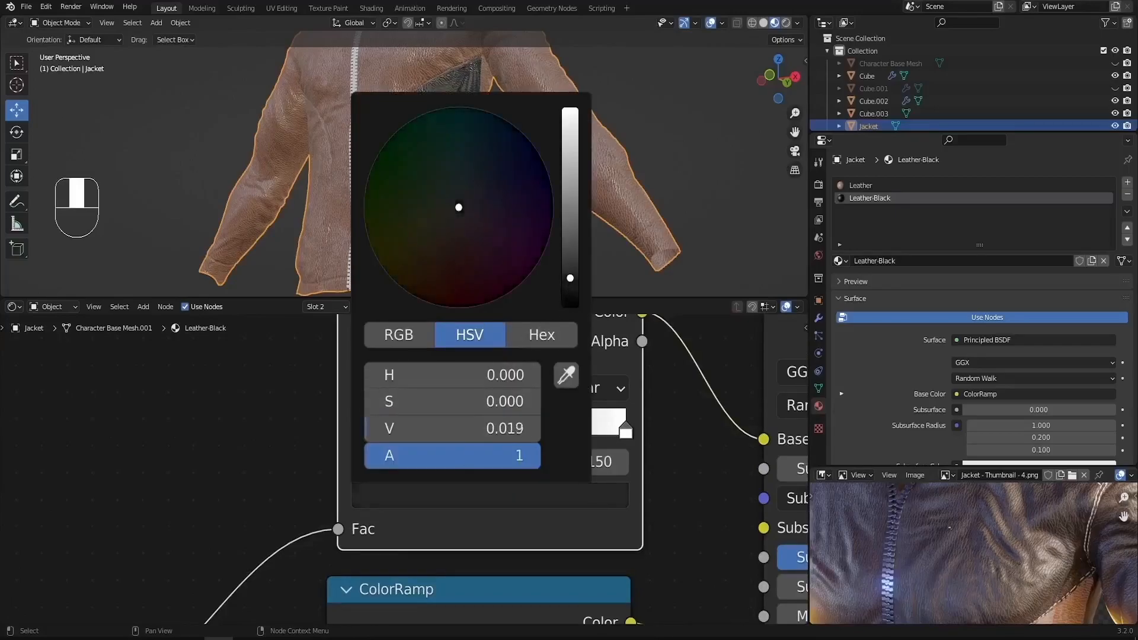
Step: Compare the black panel with the thumbnail reference and enlarge the reference image area to show more of the jacket
{"action": "scroll", "coordinate": [475, 251], "scroll_direction": "up", "scroll_amount": 8}
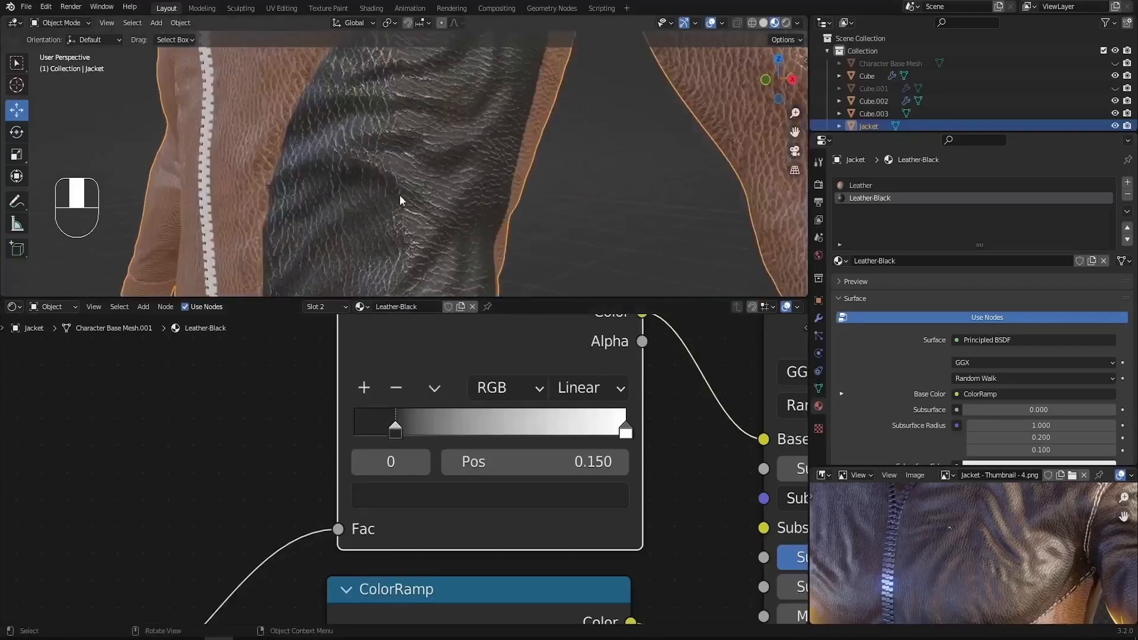
{"action": "scroll", "coordinate": [415, 196], "scroll_direction": "down", "scroll_amount": 8}
{"action": "scroll", "coordinate": [949, 533], "scroll_direction": "down", "scroll_amount": 2}
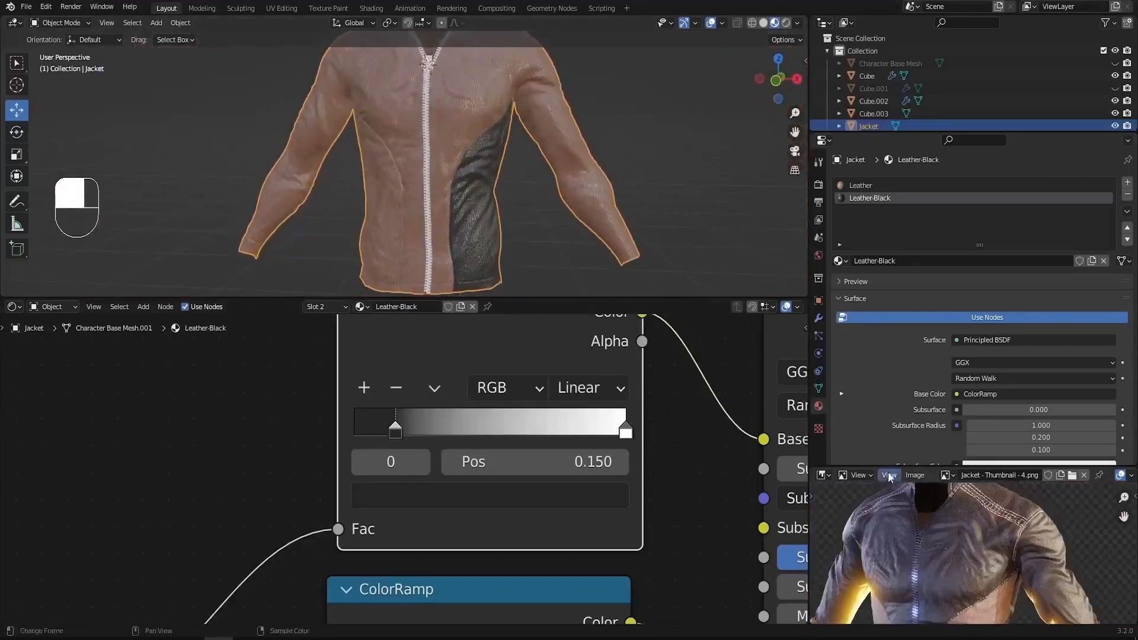
{"action": "left_click_drag", "start_coordinate": [891, 466], "coordinate": [891, 331]}
{"action": "middle_click_drag", "start_coordinate": [507, 261], "coordinate": [493, 239]}
{"action": "scroll", "coordinate": [444, 173], "scroll_direction": "down", "scroll_amount": 2}
Step: Swap the jacket's materials by putting Leather-Black in the first slot and Leather in the second
{"action": "left_click", "coordinate": [862, 186]}
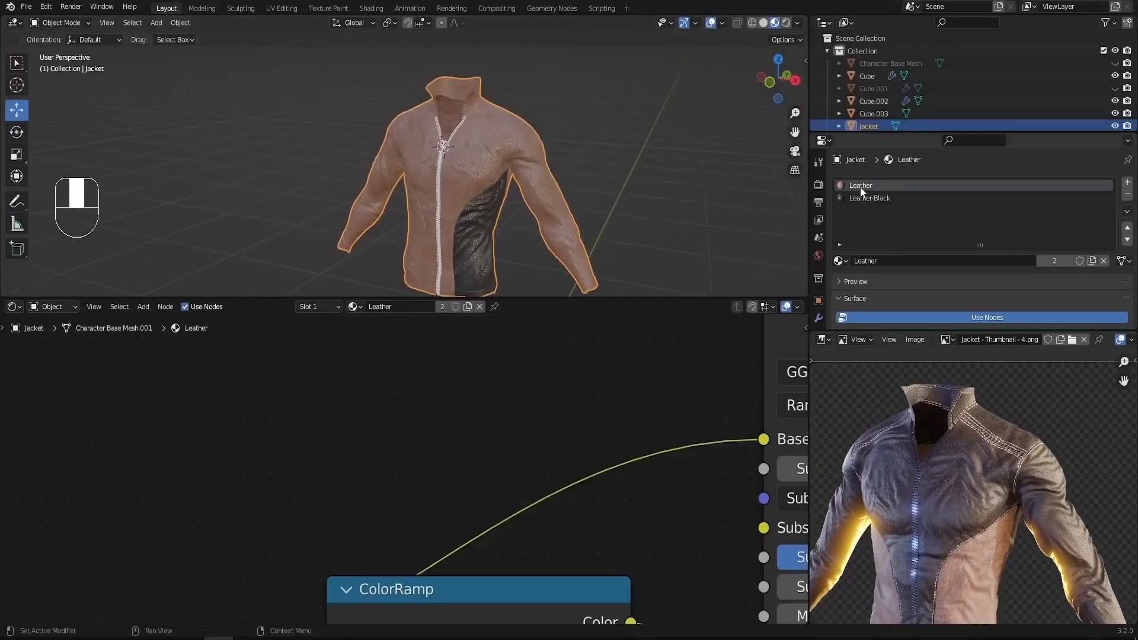
{"action": "left_click", "coordinate": [841, 261]}
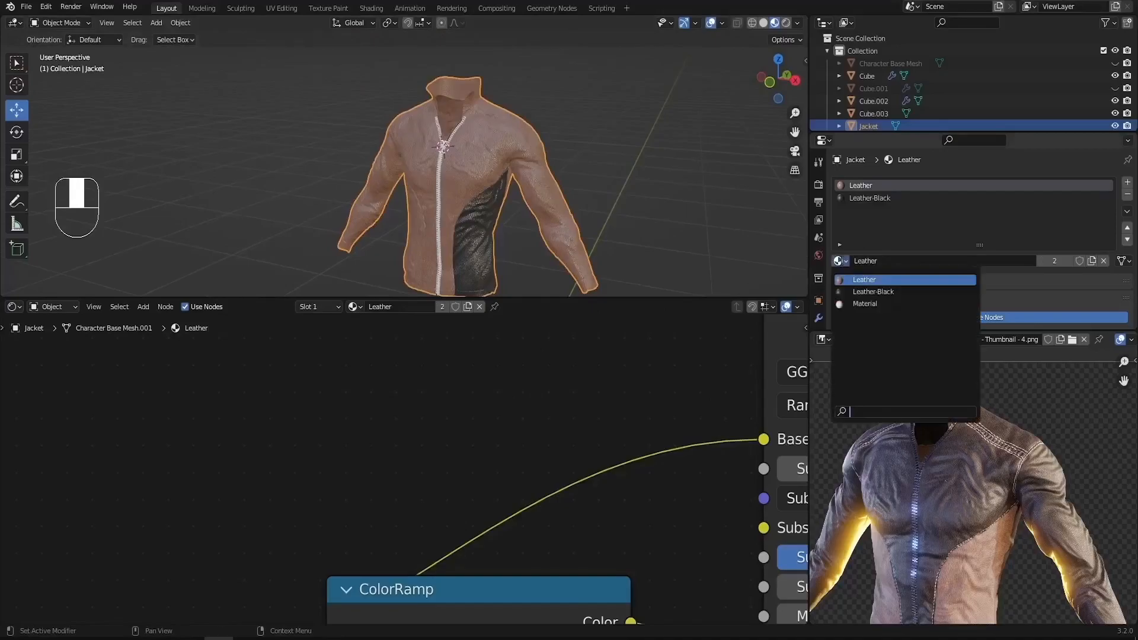
{"action": "left_click", "coordinate": [868, 292]}
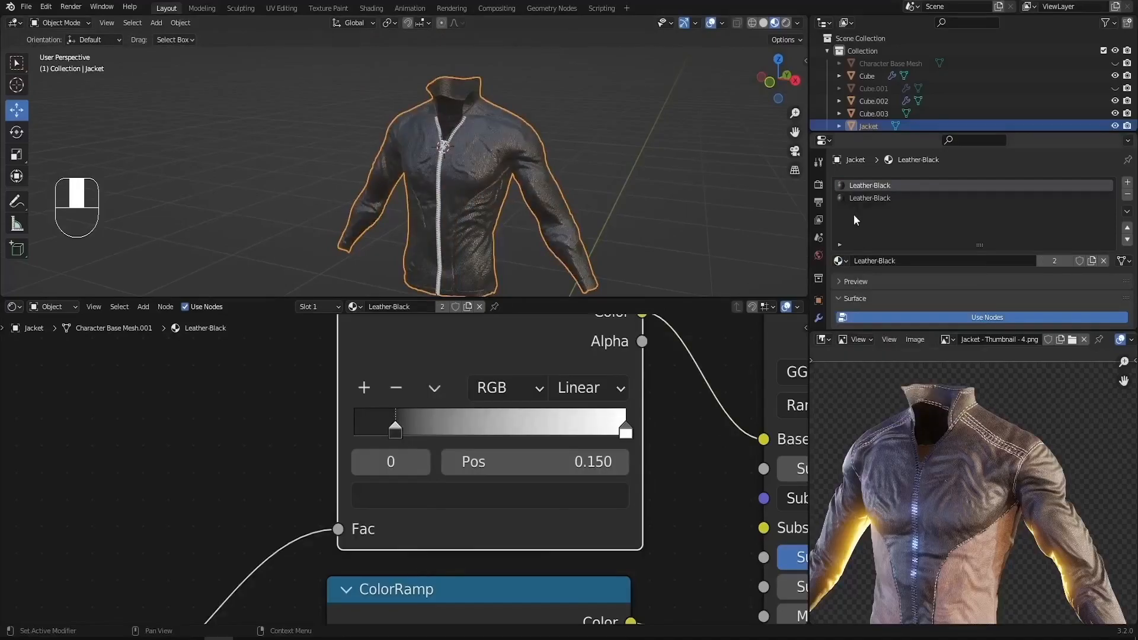
{"action": "left_click", "coordinate": [875, 200]}
{"action": "left_click", "coordinate": [841, 261]}
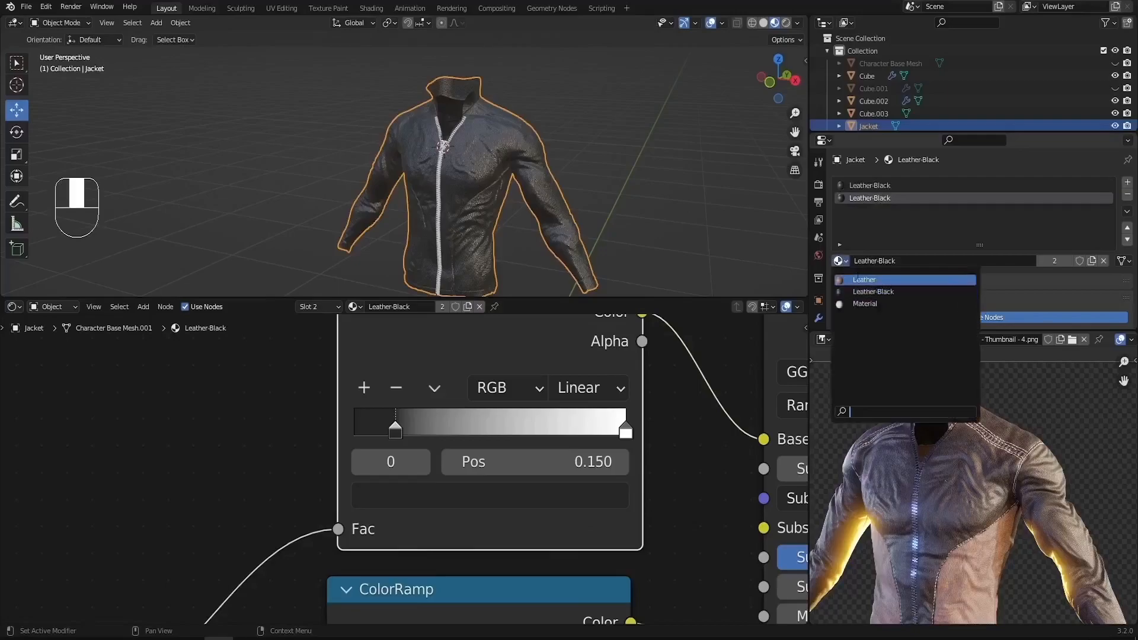
{"action": "left_click", "coordinate": [864, 280]}
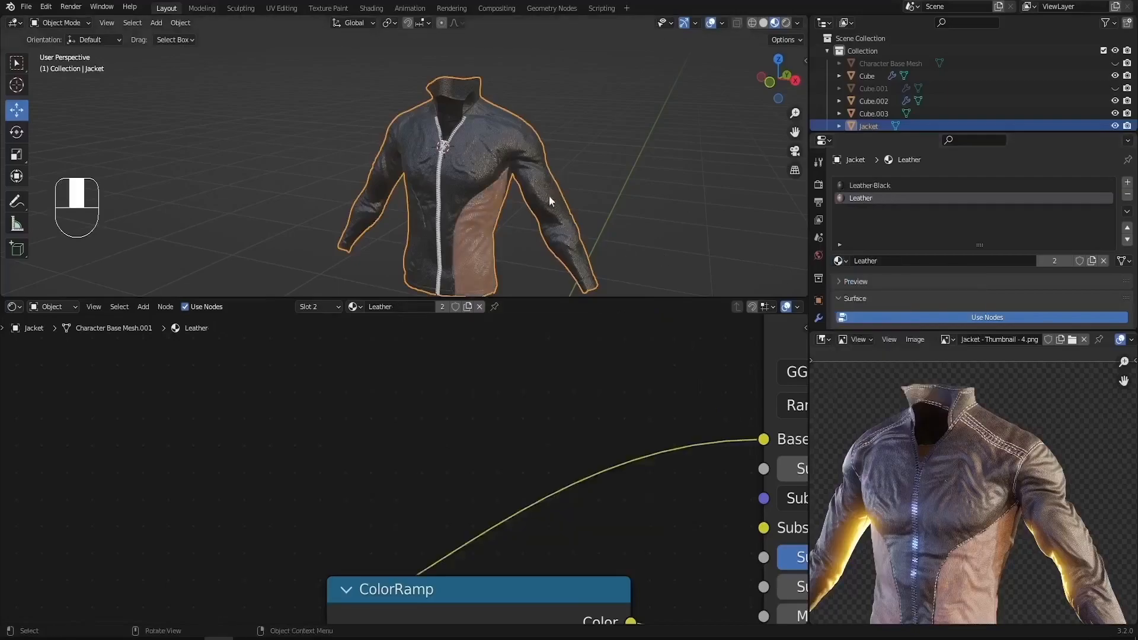
Step: Edit the jacket mesh in solid shading, maximize the front orthographic view and clear the face selection
{"action": "middle_click_drag", "start_coordinate": [513, 202], "coordinate": [475, 222], "text": "shift"}
{"action": "scroll", "coordinate": [446, 241], "scroll_direction": "up", "scroll_amount": 4}
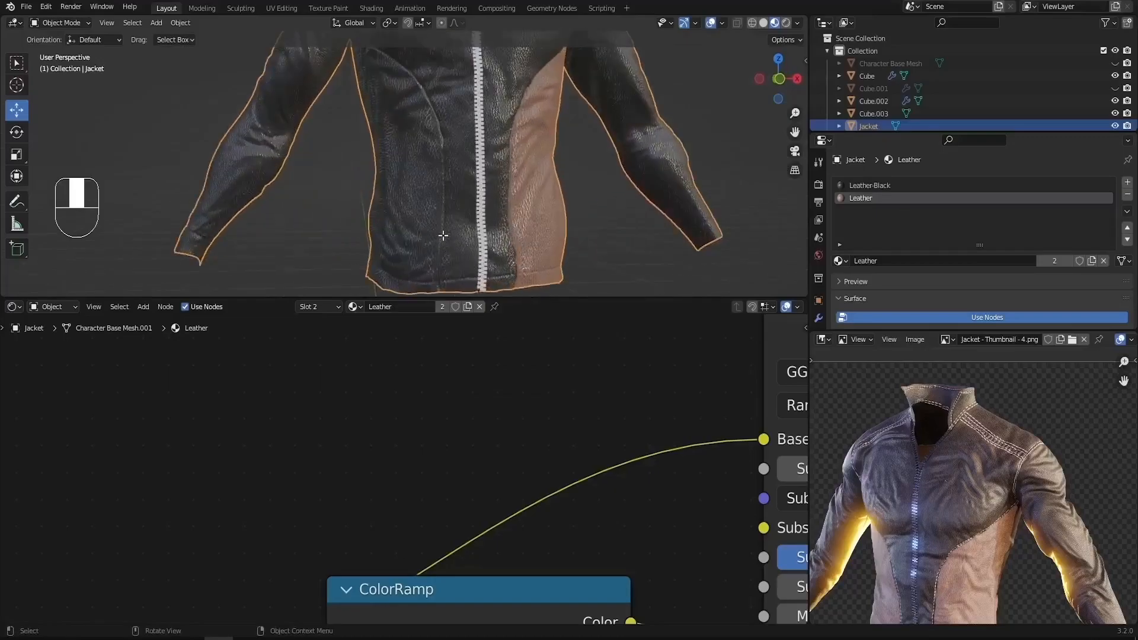
{"action": "key", "text": "Tab"}
{"action": "key", "text": "z"}
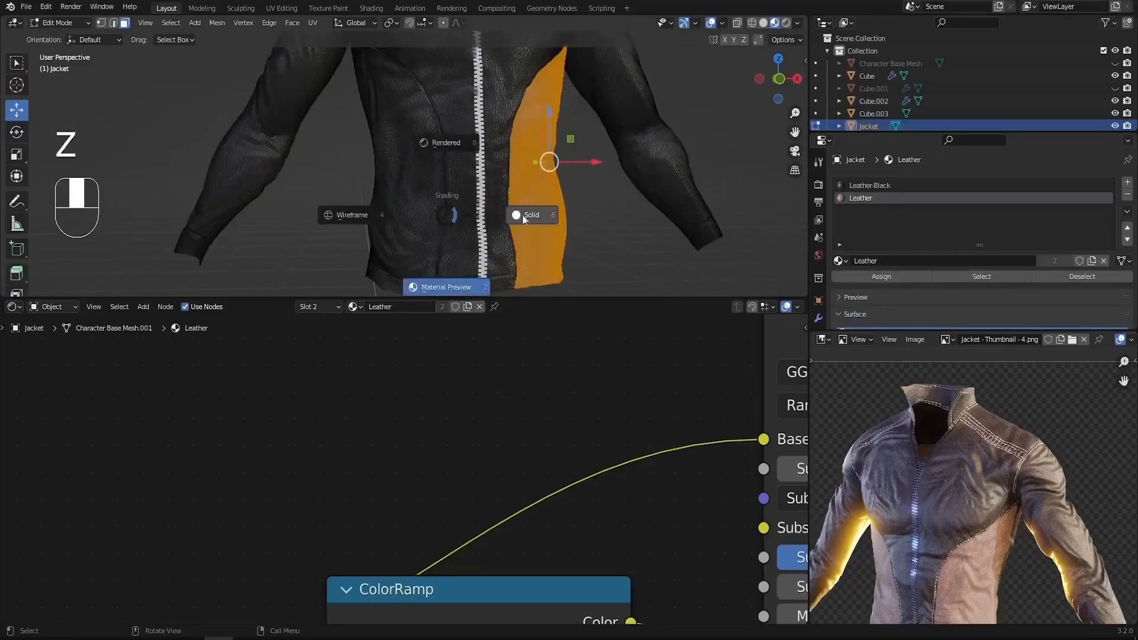
{"action": "left_click", "coordinate": [531, 220]}
{"action": "mouse_move", "coordinate": [532, 221]}
{"action": "middle_mouse_down"}
{"action": "mouse_move", "coordinate": [502, 203]}
{"action": "mouse_move", "coordinate": [471, 242]}
{"action": "middle_mouse_up"}
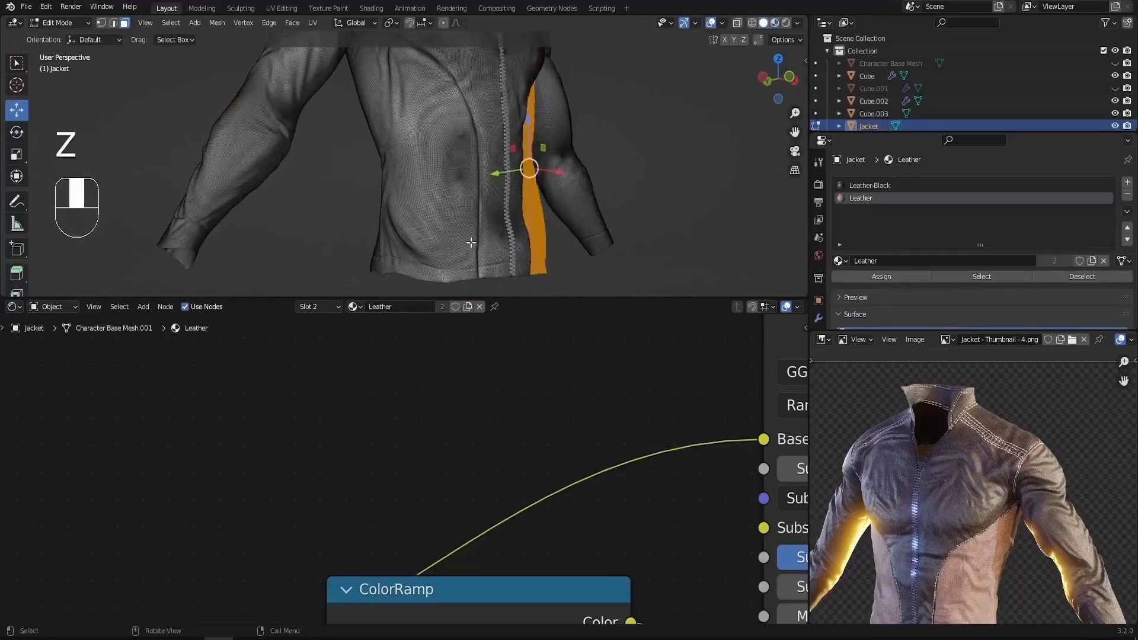
{"action": "key", "text": "KP_1"}
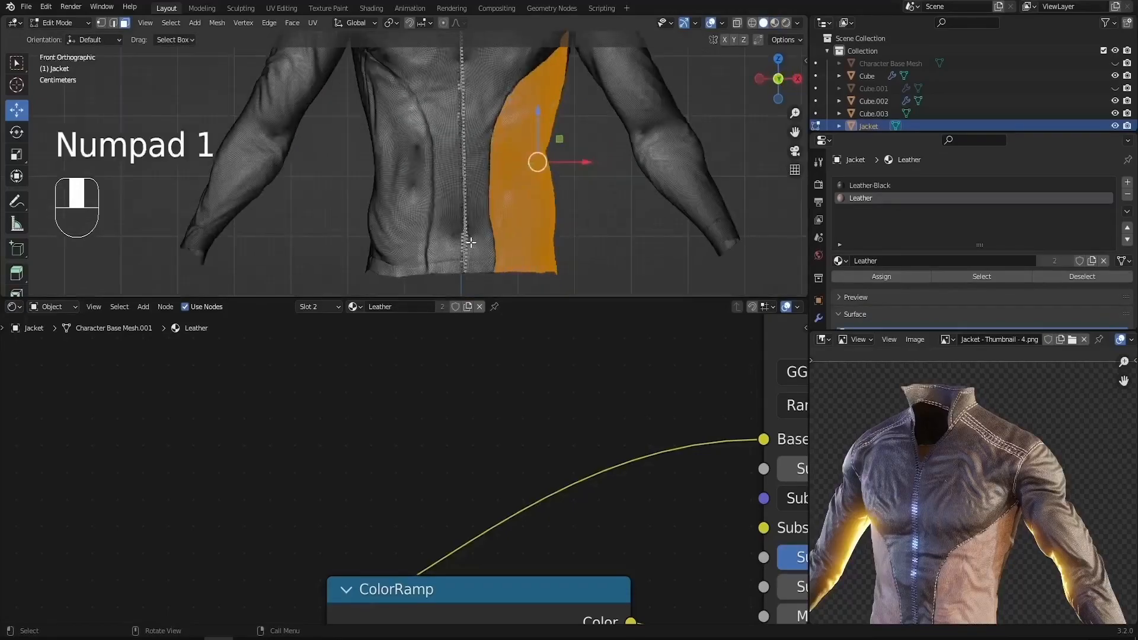
{"action": "key", "text": "ctrl+space"}
{"action": "scroll", "coordinate": [580, 466], "scroll_direction": "up", "scroll_amount": 6}
{"action": "scroll", "coordinate": [578, 490], "scroll_direction": "down", "scroll_amount": 3}
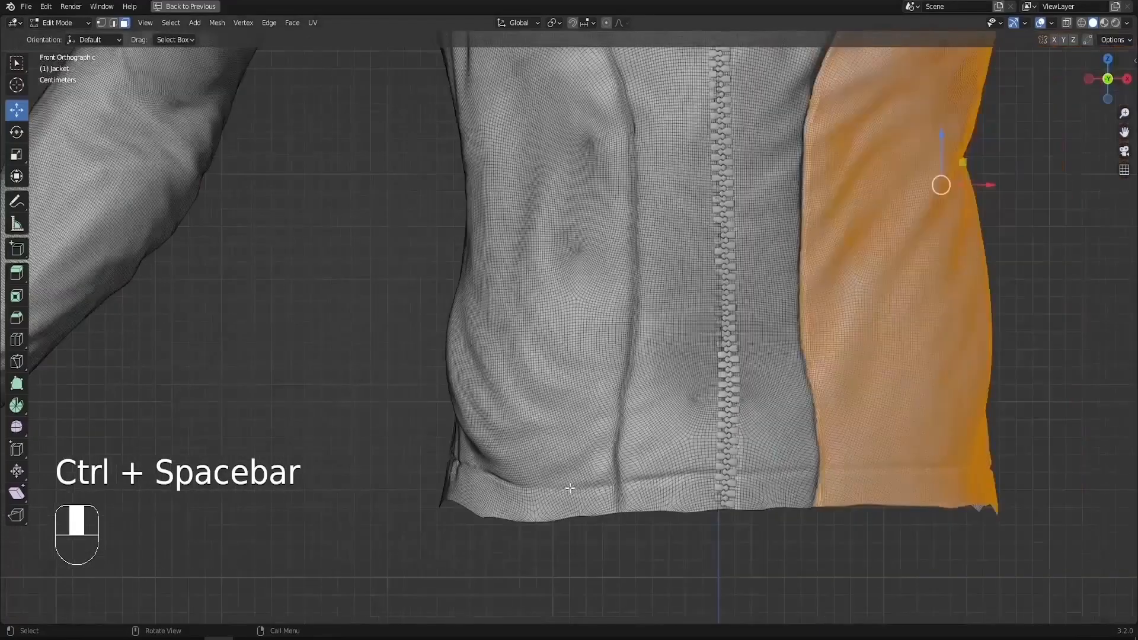
{"action": "key", "text": "alt+a"}
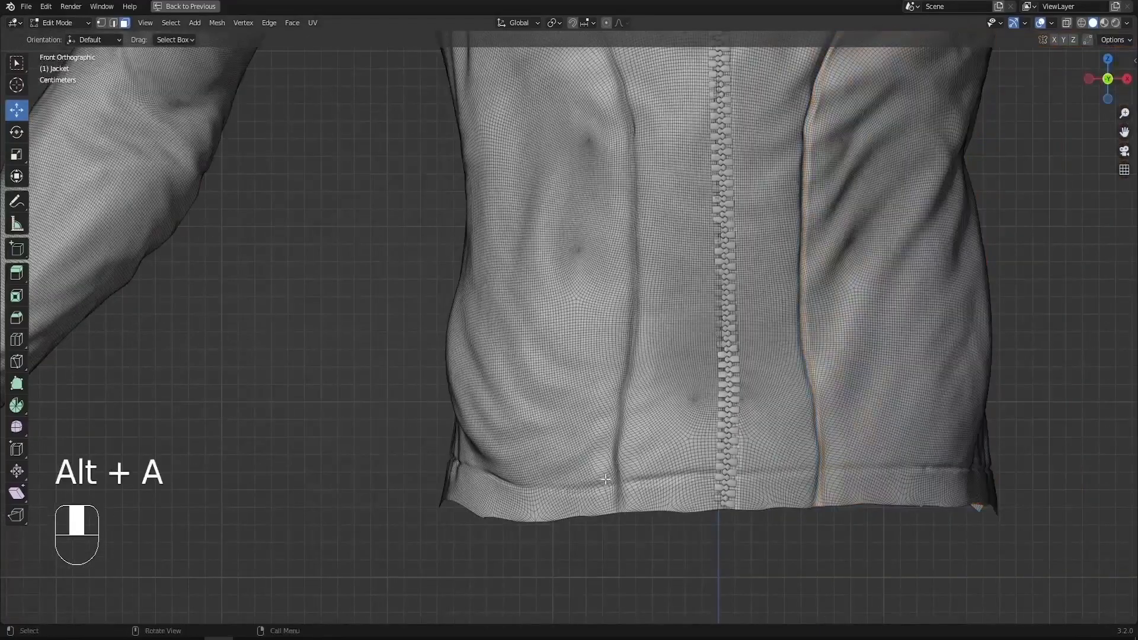
Step: Circle-select the faces along the wearer's right front seam, working from the hem up to the chest
{"action": "scroll", "coordinate": [593, 486], "scroll_direction": "up", "scroll_amount": 4}
{"action": "key", "text": "c"}
{"action": "left_click_drag", "start_coordinate": [632, 519], "coordinate": [673, 62]}
{"action": "right_click", "coordinate": [673, 62]}
{"action": "middle_click_drag", "start_coordinate": [673, 62], "coordinate": [671, 526], "text": "shift"}
{"action": "key", "text": "c"}
{"action": "left_click_drag", "start_coordinate": [670, 522], "coordinate": [666, 225]}
{"action": "middle_click_drag", "start_coordinate": [666, 226], "coordinate": [762, 599], "text": "shift"}
{"action": "mouse_move", "coordinate": [762, 593]}
{"action": "left_mouse_down"}
{"action": "mouse_move", "coordinate": [715, 395]}
{"action": "mouse_move", "coordinate": [534, 122]}
{"action": "left_mouse_up"}
Step: Circle-select the faces along the curved chest seam of the wearer's right panel up toward the armpit
{"action": "middle_click_drag", "start_coordinate": [533, 122], "coordinate": [764, 409], "text": "shift"}
{"action": "key", "text": "c"}
{"action": "left_click_drag", "start_coordinate": [759, 408], "coordinate": [640, 279]}
{"action": "scroll", "coordinate": [620, 228], "scroll_direction": "up", "scroll_amount": 5}
{"action": "mouse_move", "coordinate": [657, 241]}
{"action": "left_mouse_down"}
{"action": "mouse_move", "coordinate": [585, 152]}
{"action": "mouse_move", "coordinate": [680, 265]}
{"action": "left_mouse_up"}
{"action": "scroll", "coordinate": [679, 265], "scroll_direction": "up", "scroll_amount": 3}
Step: Fill in the face selection across the wearer's right front panel between the seam and the side
{"action": "scroll", "coordinate": [694, 310], "scroll_direction": "down", "scroll_amount": 6}
{"action": "middle_click_drag", "start_coordinate": [694, 310], "coordinate": [765, 294]}
{"action": "key", "text": "c"}
{"action": "mouse_move", "coordinate": [620, 225]}
{"action": "left_mouse_down"}
{"action": "mouse_move", "coordinate": [752, 298]}
{"action": "mouse_move", "coordinate": [813, 514]}
{"action": "left_mouse_up"}
{"action": "middle_click_drag", "start_coordinate": [813, 515], "coordinate": [804, 386], "text": "shift"}
{"action": "key", "text": "c"}
{"action": "mouse_move", "coordinate": [807, 406]}
{"action": "left_mouse_down"}
{"action": "mouse_move", "coordinate": [790, 401]}
{"action": "mouse_move", "coordinate": [767, 493]}
{"action": "mouse_move", "coordinate": [726, 461]}
{"action": "mouse_move", "coordinate": [667, 169]}
{"action": "left_mouse_up"}
{"action": "middle_click_drag", "start_coordinate": [667, 169], "coordinate": [747, 172]}
{"action": "mouse_move", "coordinate": [747, 172]}
{"action": "middle_mouse_down", "text": "shift"}
{"action": "mouse_move", "coordinate": [700, 297]}
{"action": "mouse_move", "coordinate": [697, 214]}
{"action": "middle_mouse_up", "text": "shift"}
Step: Circle-select the remaining faces at the side and below the armpit of the wearer's right panel
{"action": "key", "text": "c"}
{"action": "mouse_move", "coordinate": [687, 453]}
{"action": "left_mouse_down"}
{"action": "mouse_move", "coordinate": [643, 467]}
{"action": "mouse_move", "coordinate": [679, 498]}
{"action": "left_mouse_up"}
{"action": "middle_click_drag", "start_coordinate": [679, 498], "coordinate": [671, 472]}
{"action": "key", "text": "c"}
{"action": "left_click_drag", "start_coordinate": [593, 367], "coordinate": [573, 255]}
{"action": "middle_click_drag", "start_coordinate": [620, 380], "coordinate": [630, 445]}
{"action": "middle_click_drag", "start_coordinate": [770, 451], "coordinate": [625, 483]}
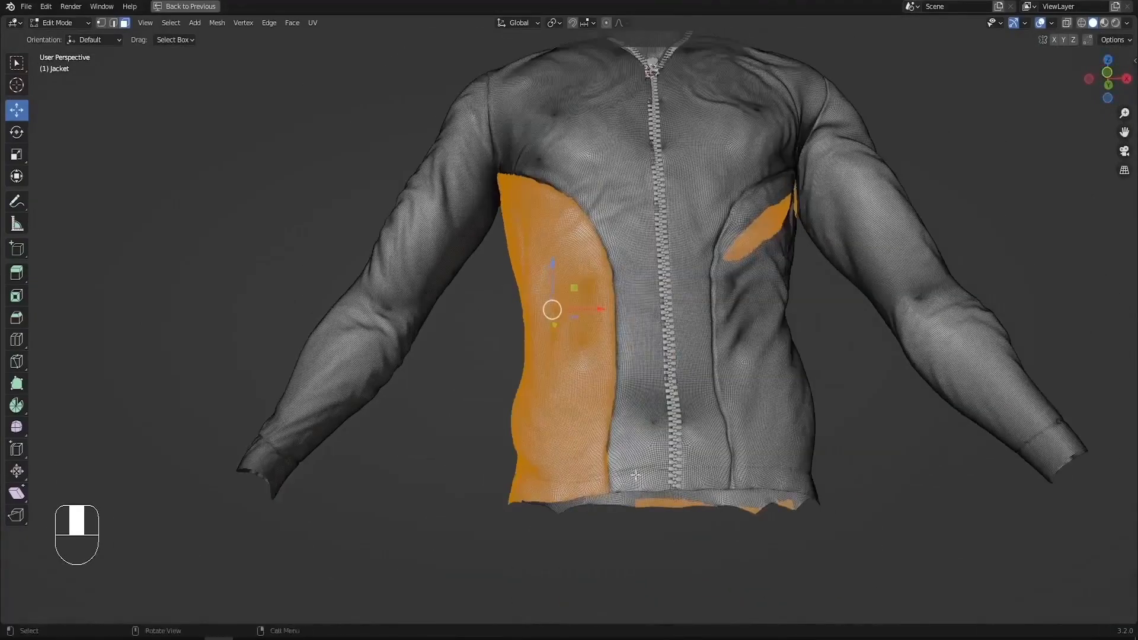
Step: In wireframe shading, circle-deselect the stray faces on the wearer's left chest and along the rear hem
{"action": "key", "text": "z"}
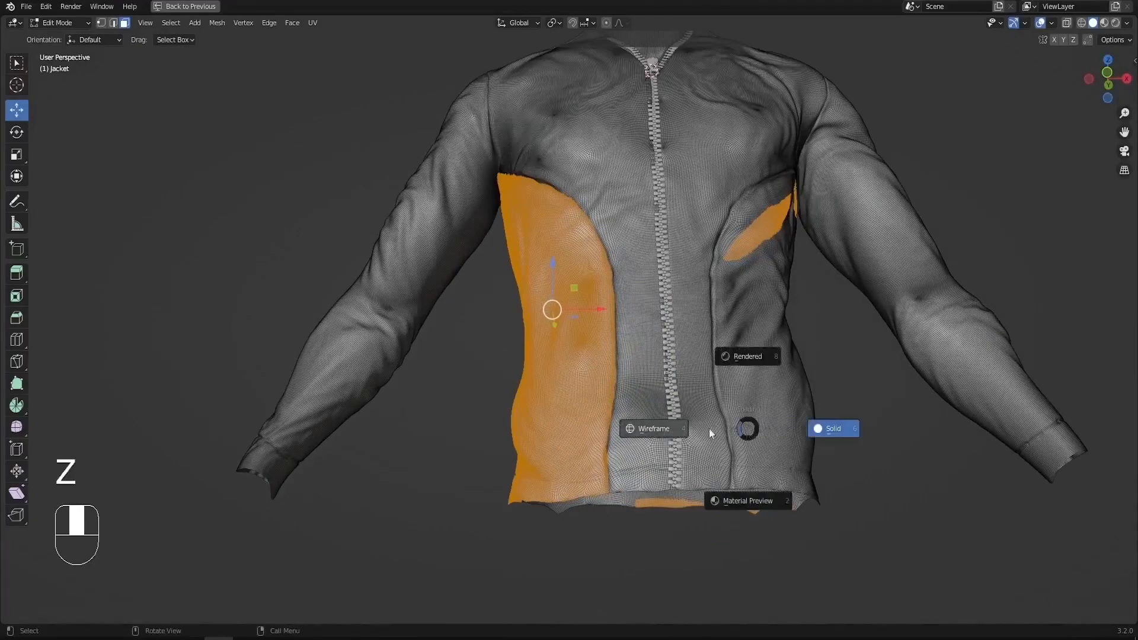
{"action": "left_click", "coordinate": [657, 429]}
{"action": "mouse_move", "coordinate": [657, 429]}
{"action": "middle_mouse_down"}
{"action": "mouse_move", "coordinate": [666, 406]}
{"action": "mouse_move", "coordinate": [622, 427]}
{"action": "mouse_move", "coordinate": [647, 411]}
{"action": "middle_mouse_up"}
{"action": "key", "text": "c"}
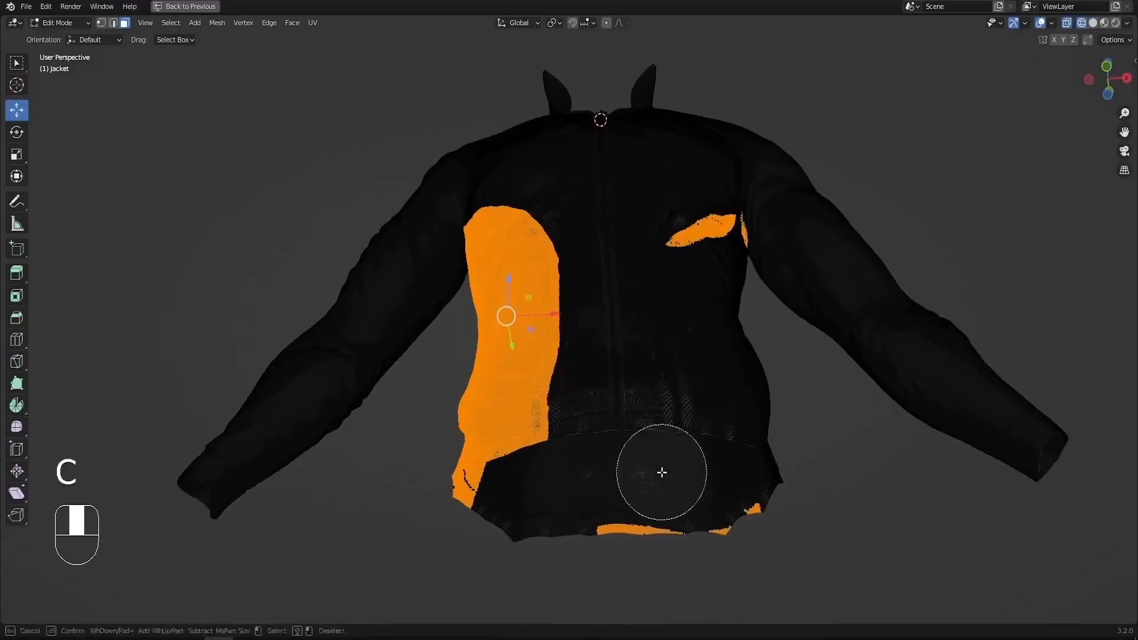
{"action": "mouse_move", "coordinate": [651, 492]}
{"action": "left_mouse_down", "text": "shift"}
{"action": "mouse_move", "coordinate": [603, 534]}
{"action": "mouse_move", "coordinate": [752, 516]}
{"action": "mouse_move", "coordinate": [635, 540]}
{"action": "mouse_move", "coordinate": [721, 295]}
{"action": "mouse_move", "coordinate": [691, 249]}
{"action": "mouse_move", "coordinate": [752, 254]}
{"action": "left_mouse_up", "text": "shift"}
{"action": "mouse_move", "coordinate": [752, 254]}
{"action": "middle_mouse_down", "text": "shift"}
{"action": "mouse_move", "coordinate": [745, 284]}
{"action": "mouse_move", "coordinate": [771, 298]}
{"action": "mouse_move", "coordinate": [658, 284]}
{"action": "mouse_move", "coordinate": [592, 314]}
{"action": "mouse_move", "coordinate": [592, 384]}
{"action": "mouse_move", "coordinate": [681, 340]}
{"action": "mouse_move", "coordinate": [632, 343]}
{"action": "mouse_move", "coordinate": [672, 341]}
{"action": "middle_mouse_up", "text": "shift"}
{"action": "key", "text": "Escape"}
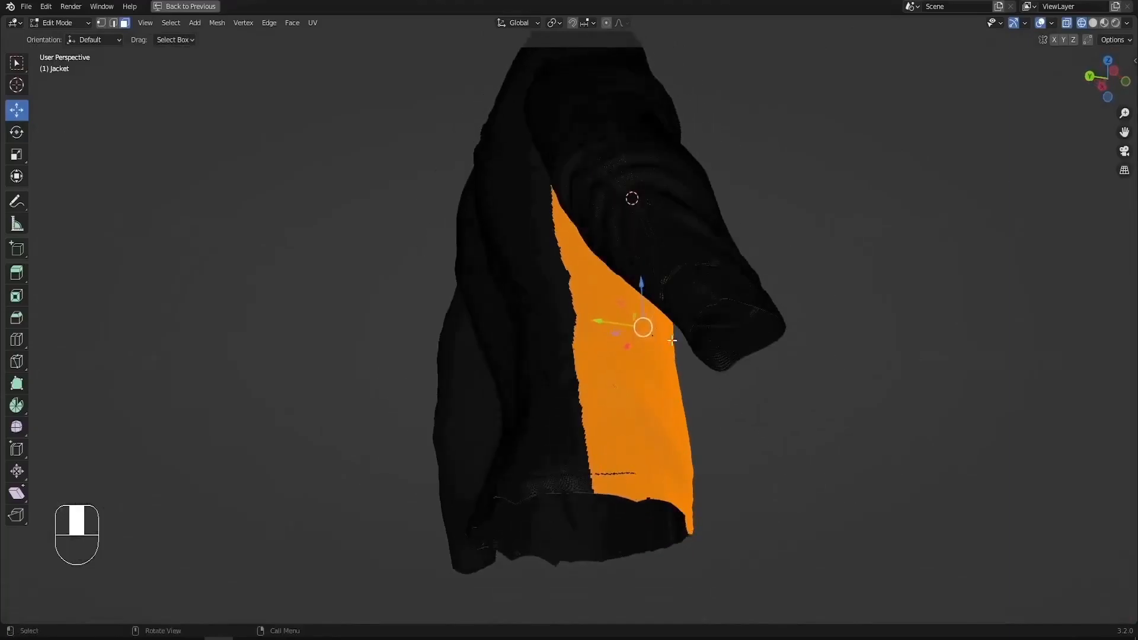
Step: From the orthographic view of the wearer's right side, box-deselect the stray faces behind the panel toward the jacket's back
{"action": "key", "text": "KP_1"}
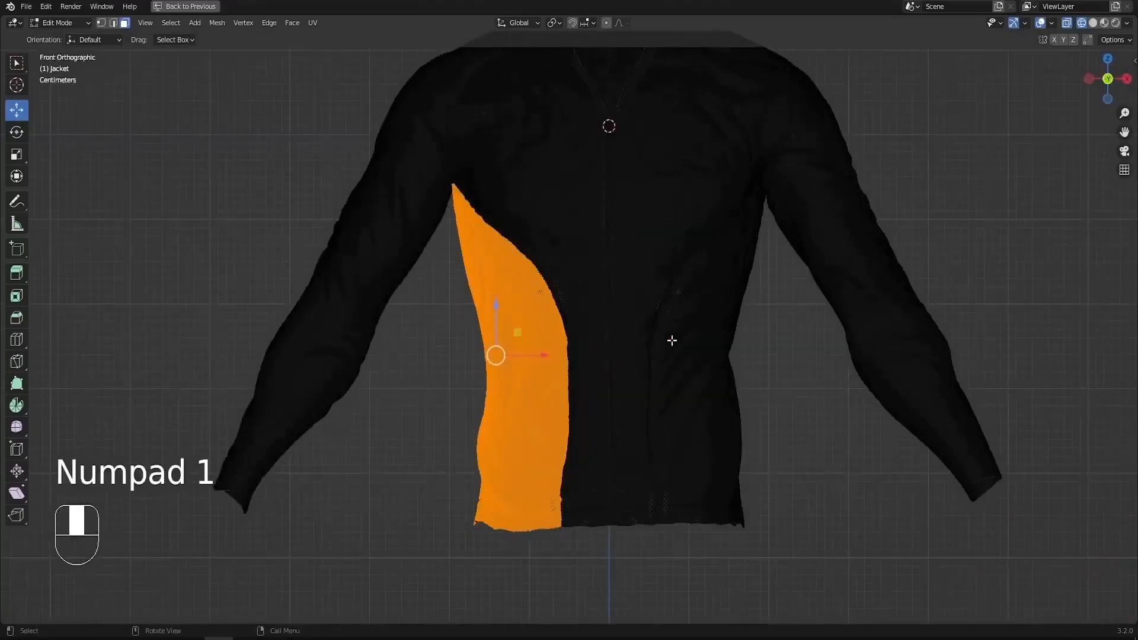
{"action": "key", "text": "KP_3"}
{"action": "key", "text": "ctrl+KP_3"}
{"action": "key", "text": "z"}
{"action": "key", "text": "b"}
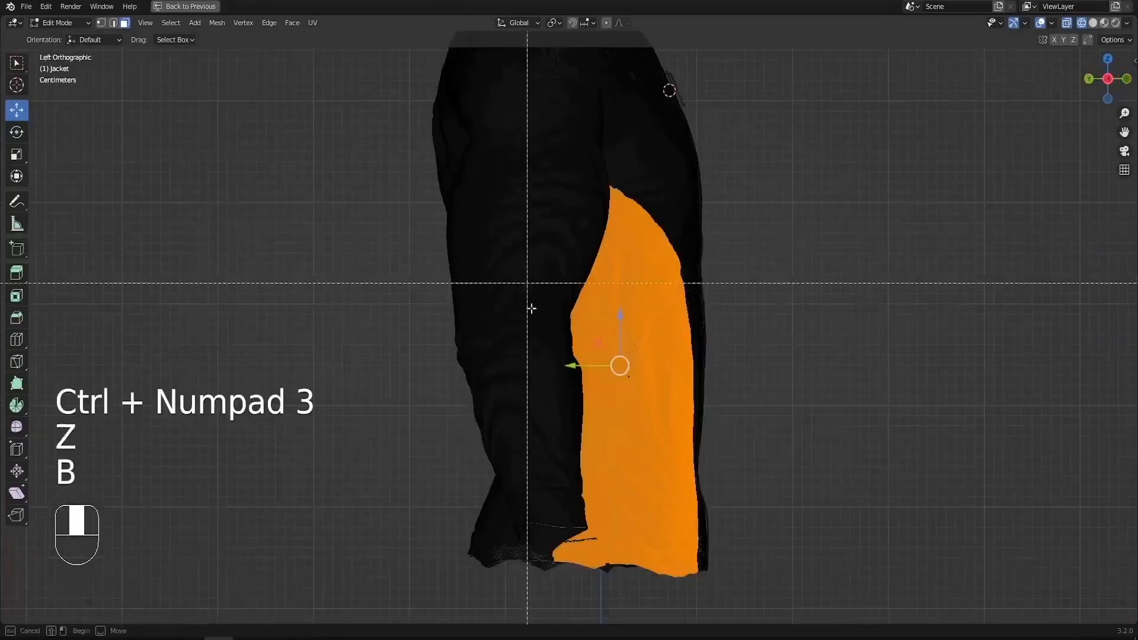
{"action": "left_click_drag", "start_coordinate": [519, 596], "coordinate": [562, 69], "text": "shift"}
Step: In solid shading, circle-deselect the leftover faces below the armpit, behind the wearer's right panel
{"action": "middle_click_drag", "start_coordinate": [605, 298], "coordinate": [534, 270]}
{"action": "key", "text": "z"}
{"action": "left_click", "coordinate": [630, 171]}
{"action": "scroll", "coordinate": [564, 158], "scroll_direction": "up", "scroll_amount": 5}
{"action": "key", "text": "c"}
{"action": "left_click_drag", "start_coordinate": [500, 304], "coordinate": [526, 150], "text": "shift"}
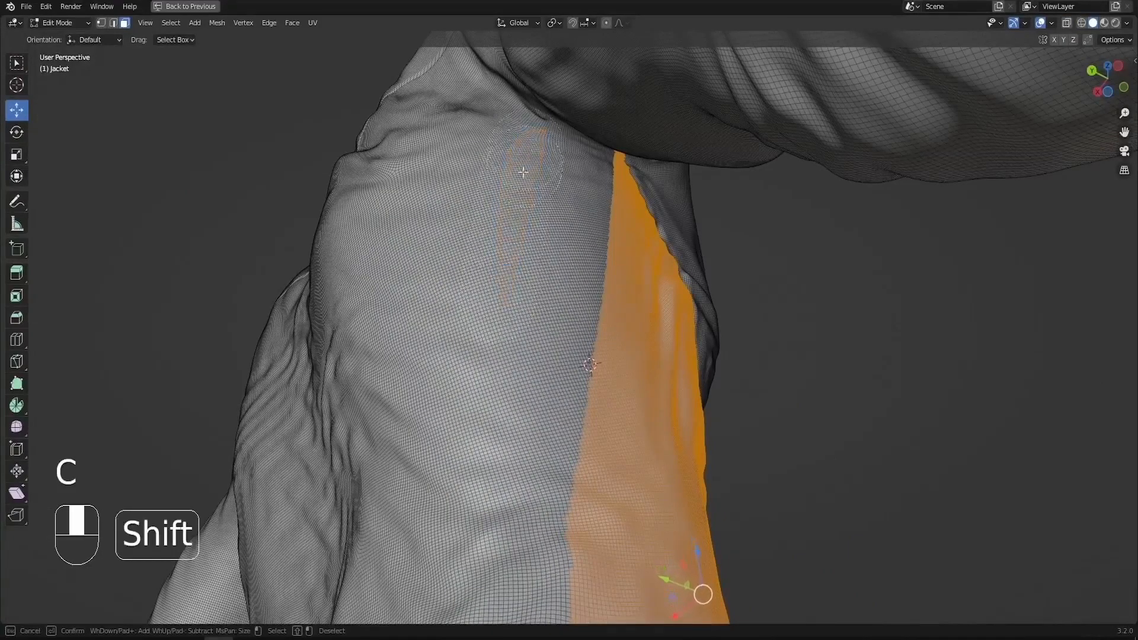
{"action": "key", "text": "Escape"}
Step: Restore the full editor layout and assign the Leather material to the selected faces of the wearer's right panel
{"action": "scroll", "coordinate": [522, 184], "scroll_direction": "down", "scroll_amount": 5}
{"action": "middle_click_drag", "start_coordinate": [522, 184], "coordinate": [528, 292]}
{"action": "key", "text": "ctrl+space"}
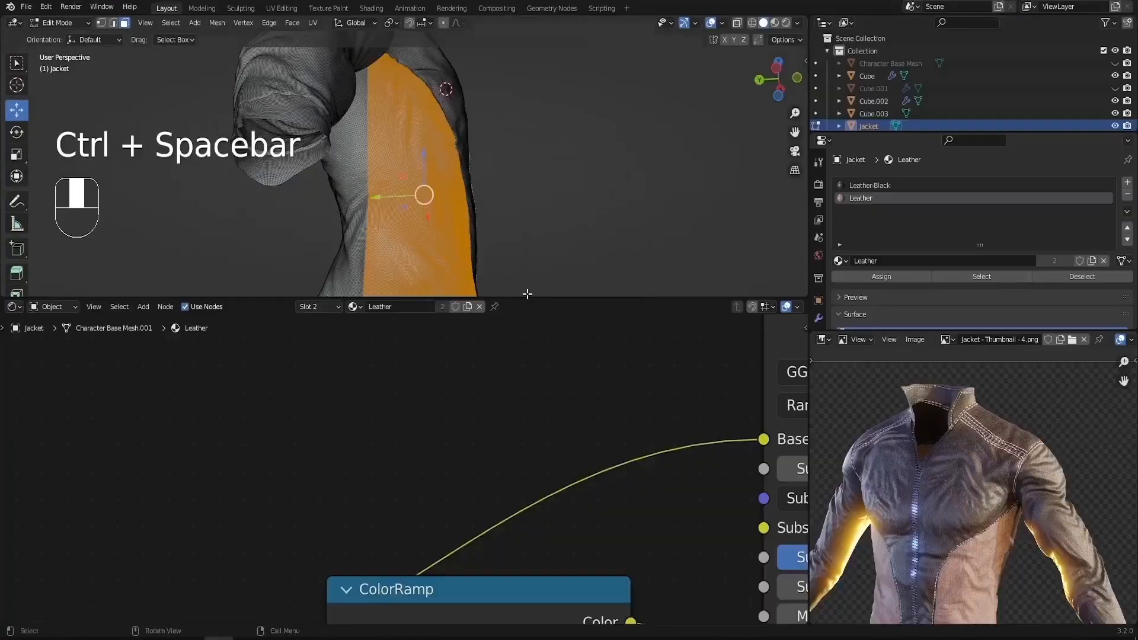
{"action": "middle_click_drag", "start_coordinate": [564, 247], "coordinate": [533, 255]}
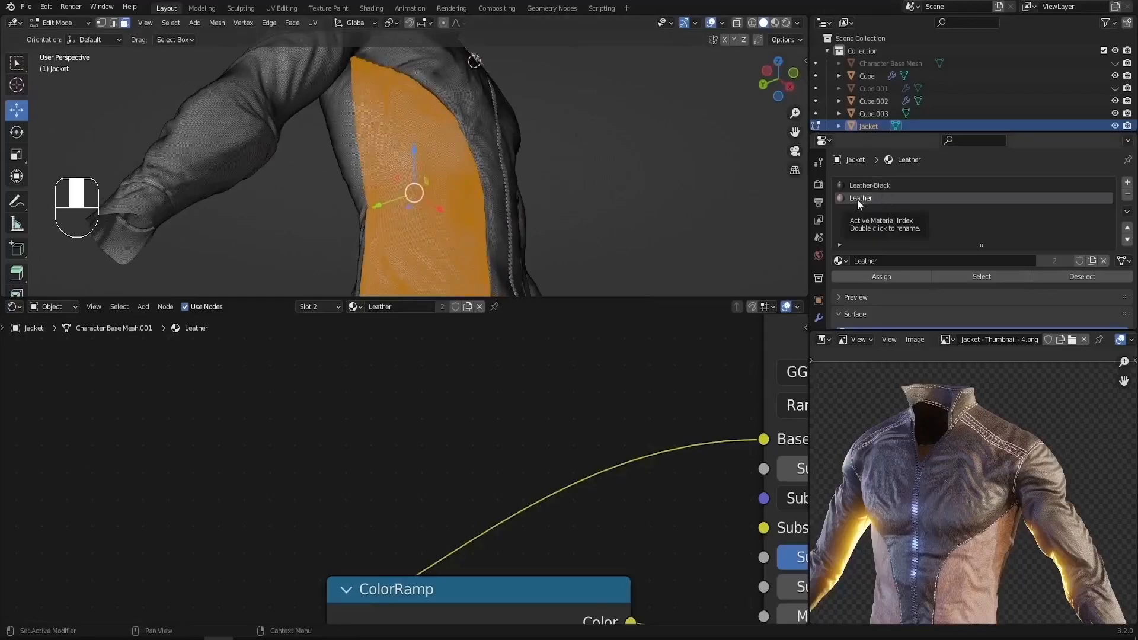
{"action": "left_click", "coordinate": [876, 278]}
Step: Show the jacket in Material Preview, return to Object Mode and make the 3D viewport taller
{"action": "middle_click_drag", "start_coordinate": [474, 178], "coordinate": [554, 152]}
{"action": "key", "text": "z"}
{"action": "left_click", "coordinate": [553, 216]}
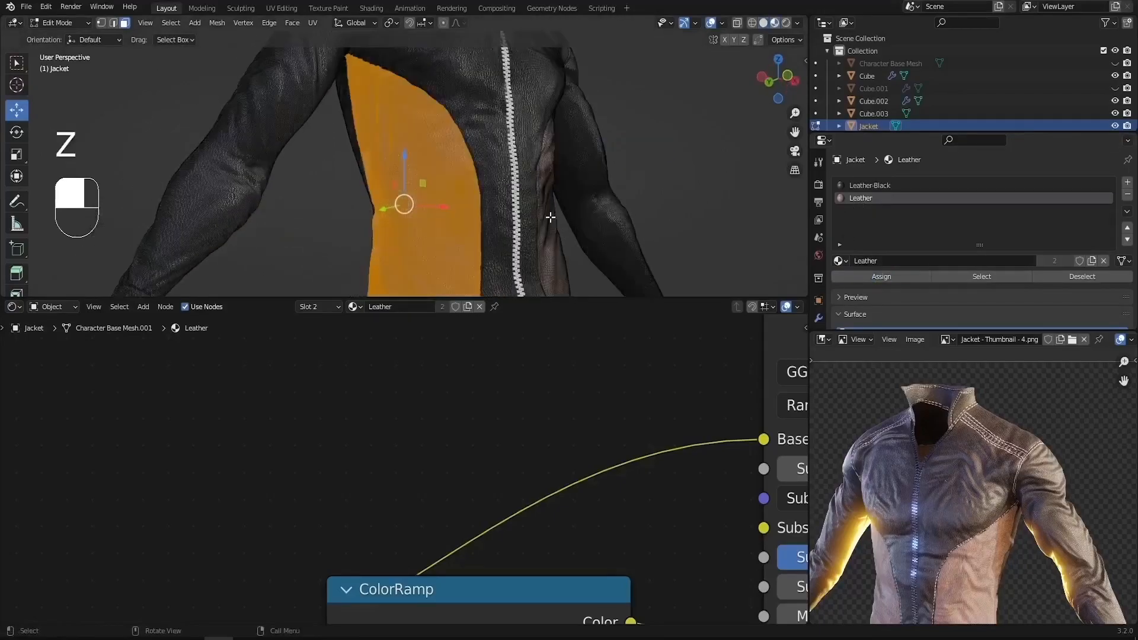
{"action": "scroll", "coordinate": [515, 213], "scroll_direction": "down", "scroll_amount": 3}
{"action": "key", "text": "Tab"}
{"action": "middle_click_drag", "start_coordinate": [516, 213], "coordinate": [524, 240]}
{"action": "scroll", "coordinate": [476, 209], "scroll_direction": "down", "scroll_amount": 1}
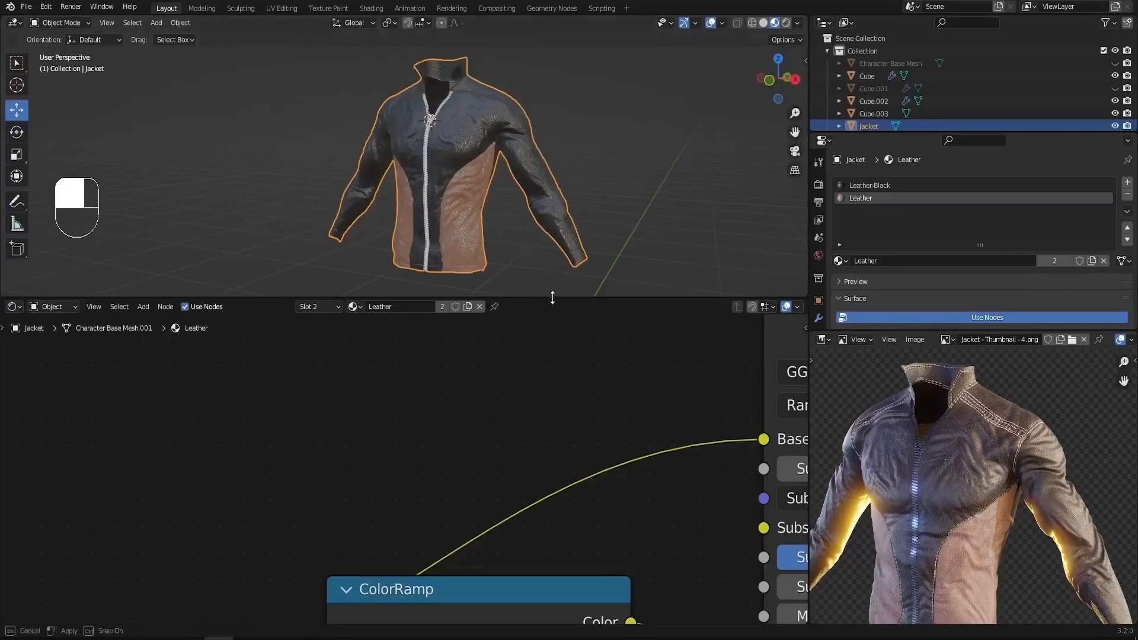
{"action": "left_click_drag", "start_coordinate": [552, 295], "coordinate": [551, 366]}
{"action": "scroll", "coordinate": [418, 221], "scroll_direction": "up", "scroll_amount": 5}
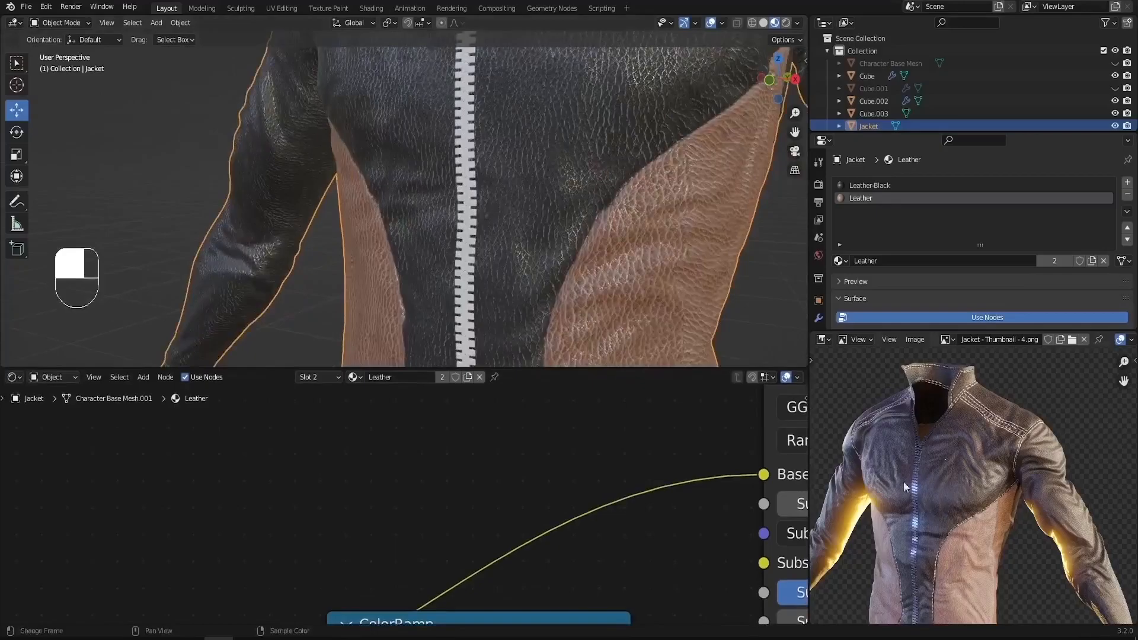
Step: Create a new material named Zipper on the Cube.002 row of zipper teeth
{"action": "scroll", "coordinate": [909, 491], "scroll_direction": "up", "scroll_amount": 5}
{"action": "left_click", "coordinate": [471, 128]}
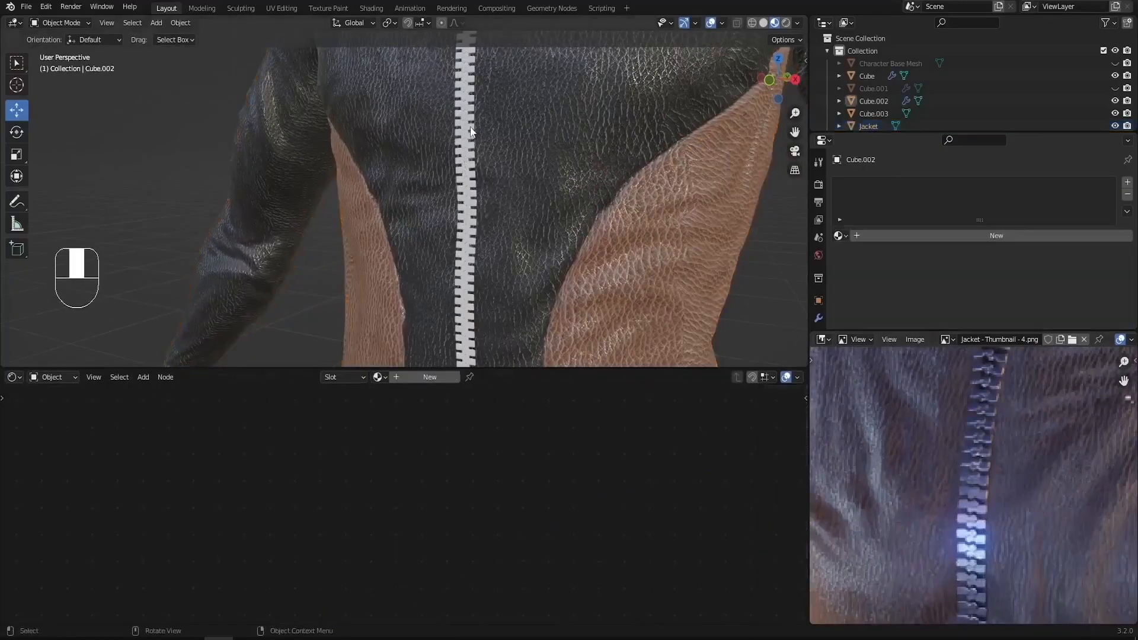
{"action": "left_click", "coordinate": [910, 236]}
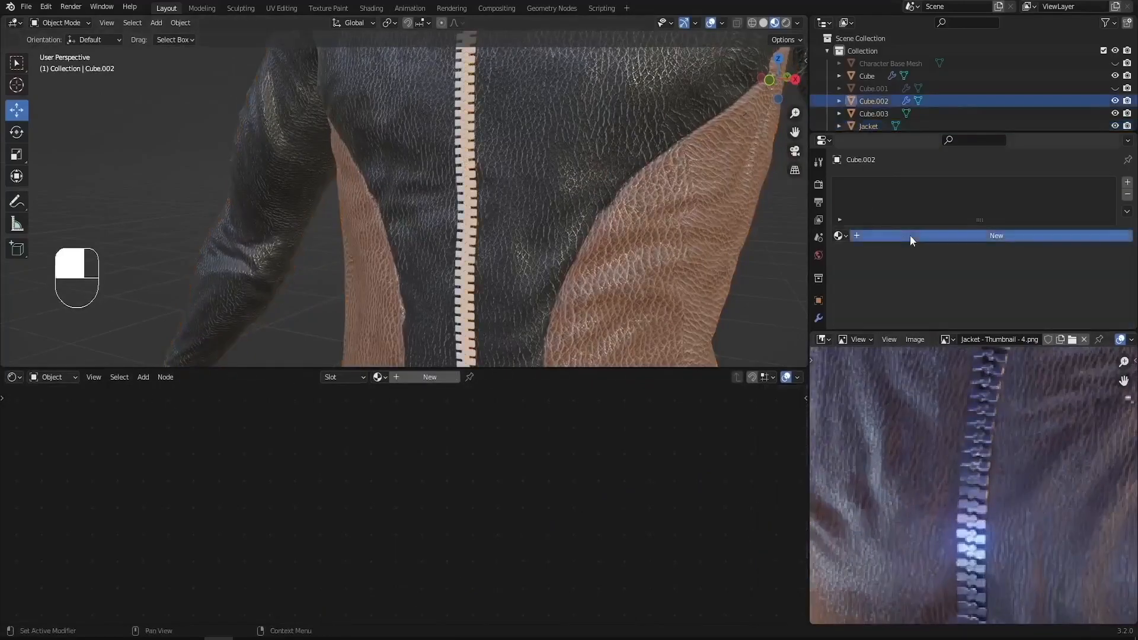
{"action": "double_click", "coordinate": [915, 235]}
{"action": "type", "text": "Zipper"}
{"action": "key", "text": "Return"}
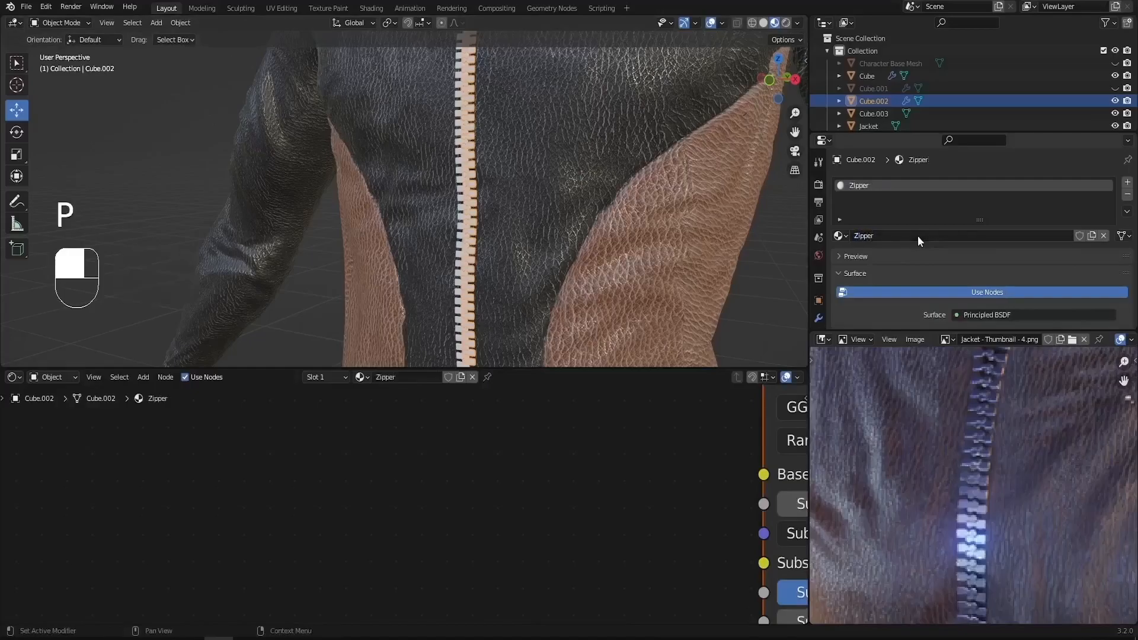
Step: Set the Zipper material's roughness to 0.1 in its Principled BSDF node
{"action": "scroll", "coordinate": [498, 505], "scroll_direction": "down", "scroll_amount": 6}
{"action": "middle_click_drag", "start_coordinate": [550, 490], "coordinate": [346, 451]}
{"action": "scroll", "coordinate": [423, 464], "scroll_direction": "up", "scroll_amount": 5}
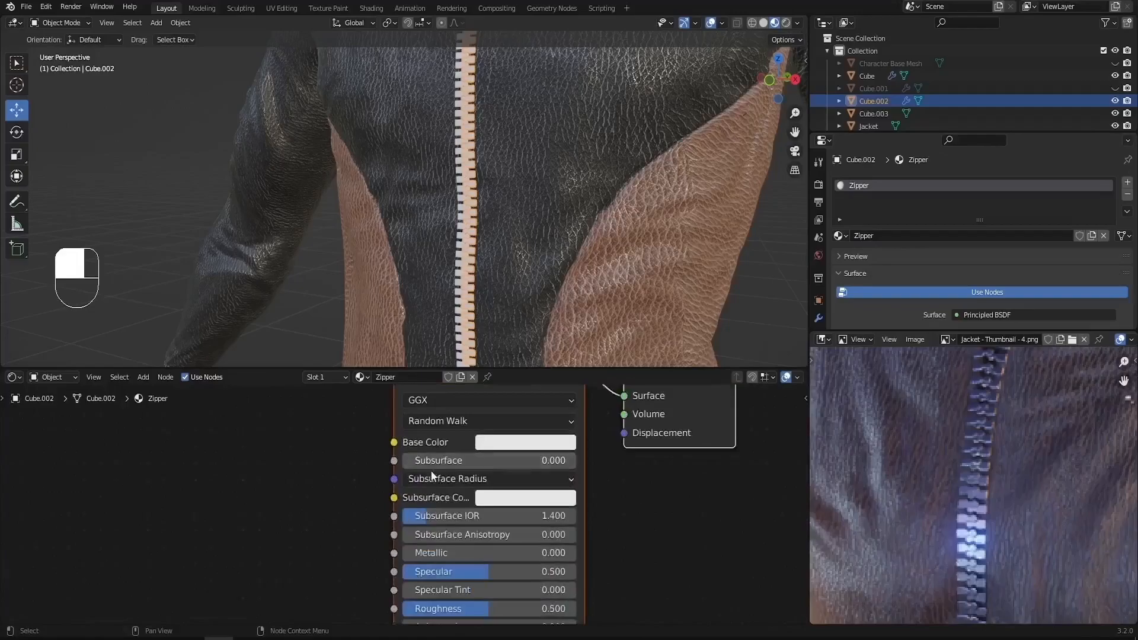
{"action": "scroll", "coordinate": [360, 546], "scroll_direction": "up", "scroll_amount": 1}
{"action": "middle_click_drag", "start_coordinate": [359, 546], "coordinate": [387, 522]}
{"action": "scroll", "coordinate": [383, 517], "scroll_direction": "down", "scroll_amount": 2}
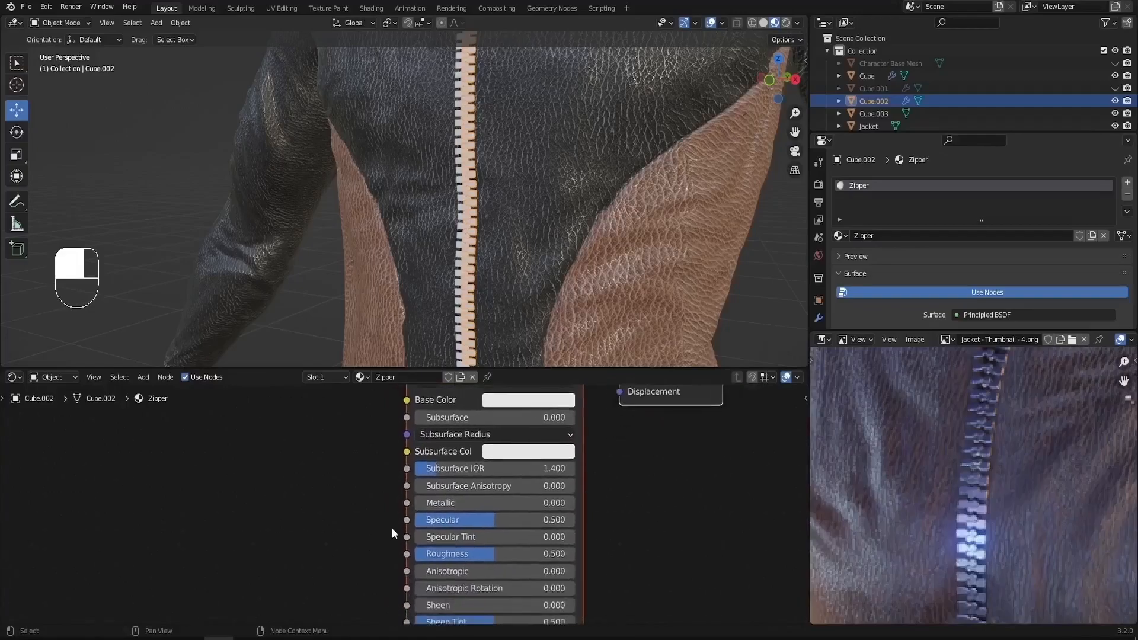
{"action": "left_click_drag", "start_coordinate": [487, 551], "coordinate": [474, 550]}
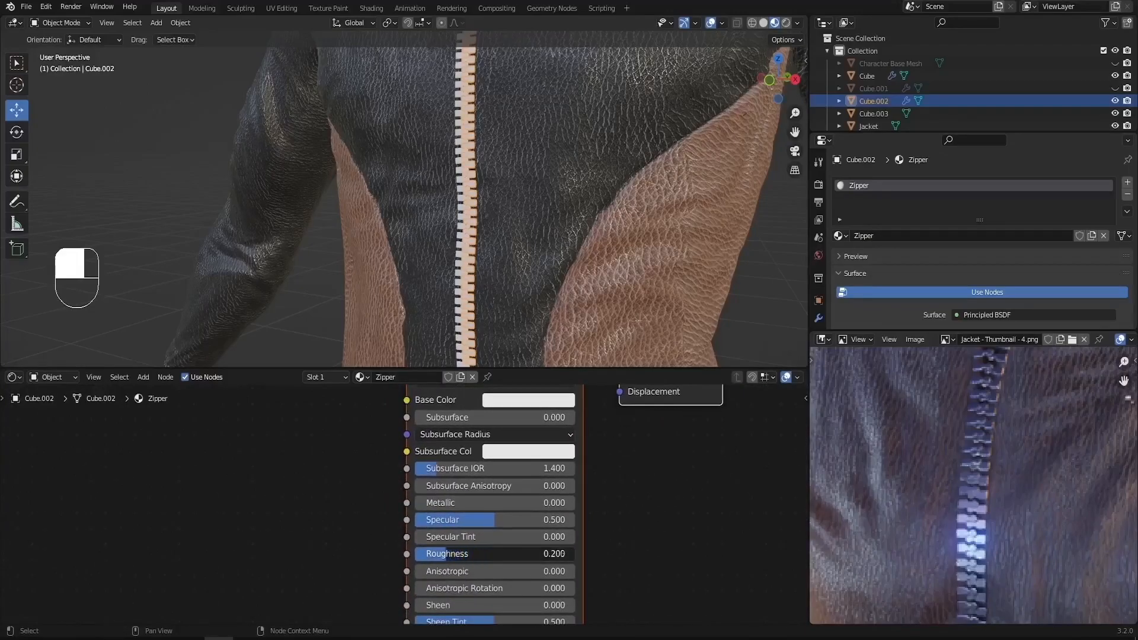
{"action": "left_click", "coordinate": [435, 556]}
{"action": "type", "text": ".1"}
{"action": "key", "text": "Return"}
Step: Set the Zipper material's base color to a neutral grey with a value of about 0.228
{"action": "middle_click_drag", "start_coordinate": [406, 437], "coordinate": [414, 525]}
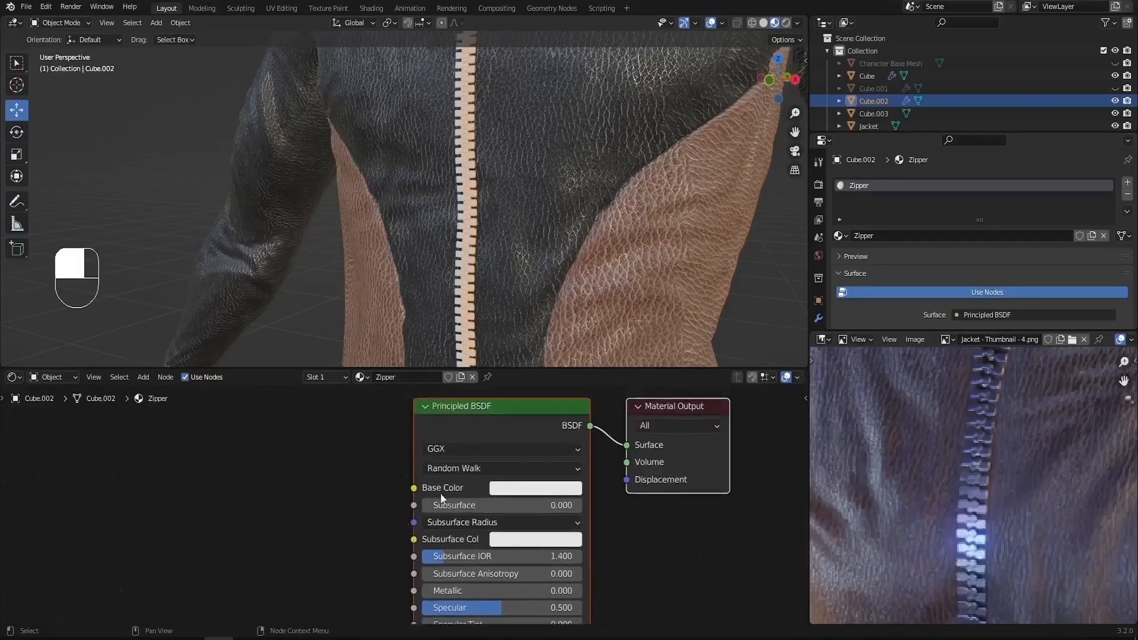
{"action": "left_click", "coordinate": [505, 490]}
{"action": "left_click_drag", "start_coordinate": [617, 355], "coordinate": [616, 343]}
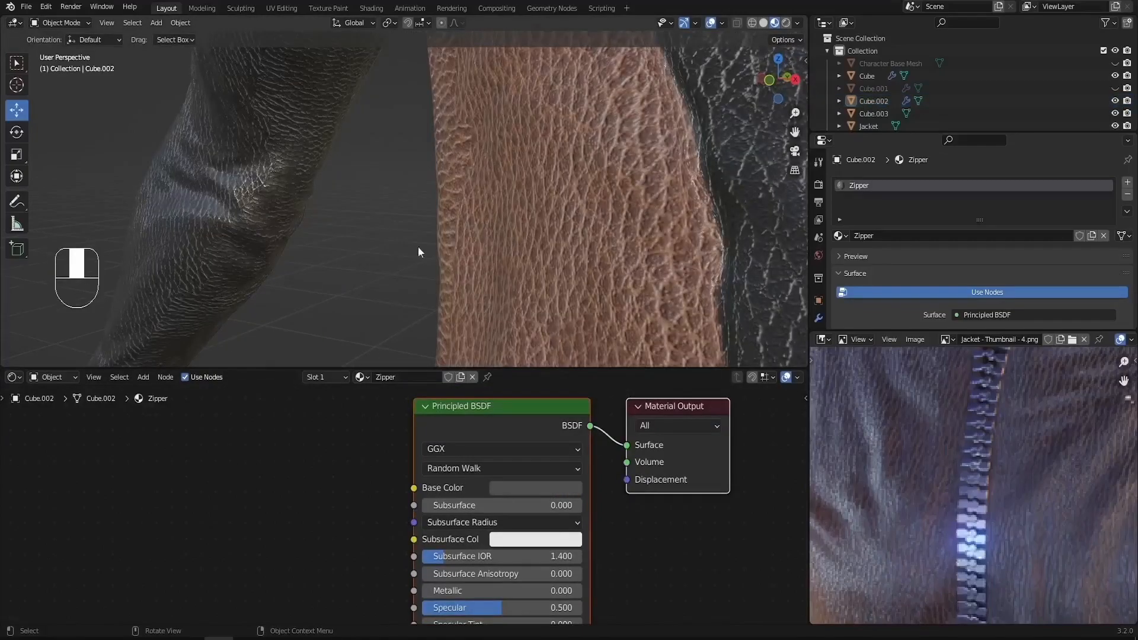
{"action": "scroll", "coordinate": [416, 233], "scroll_direction": "down", "scroll_amount": 5}
{"action": "middle_click_drag", "start_coordinate": [415, 232], "coordinate": [581, 235]}
{"action": "scroll", "coordinate": [649, 148], "scroll_direction": "up", "scroll_amount": 4}
{"action": "middle_click_drag", "start_coordinate": [649, 148], "coordinate": [687, 152]}
{"action": "scroll", "coordinate": [691, 116], "scroll_direction": "up", "scroll_amount": 3}
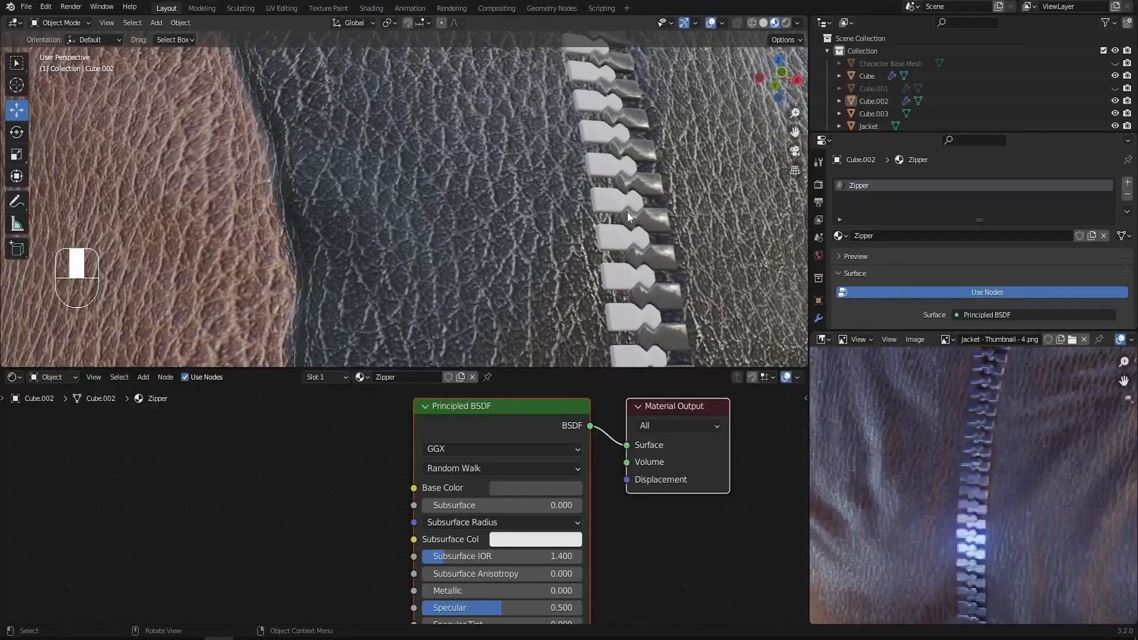
{"action": "left_click", "coordinate": [545, 485]}
{"action": "left_click_drag", "start_coordinate": [616, 343], "coordinate": [616, 315]}
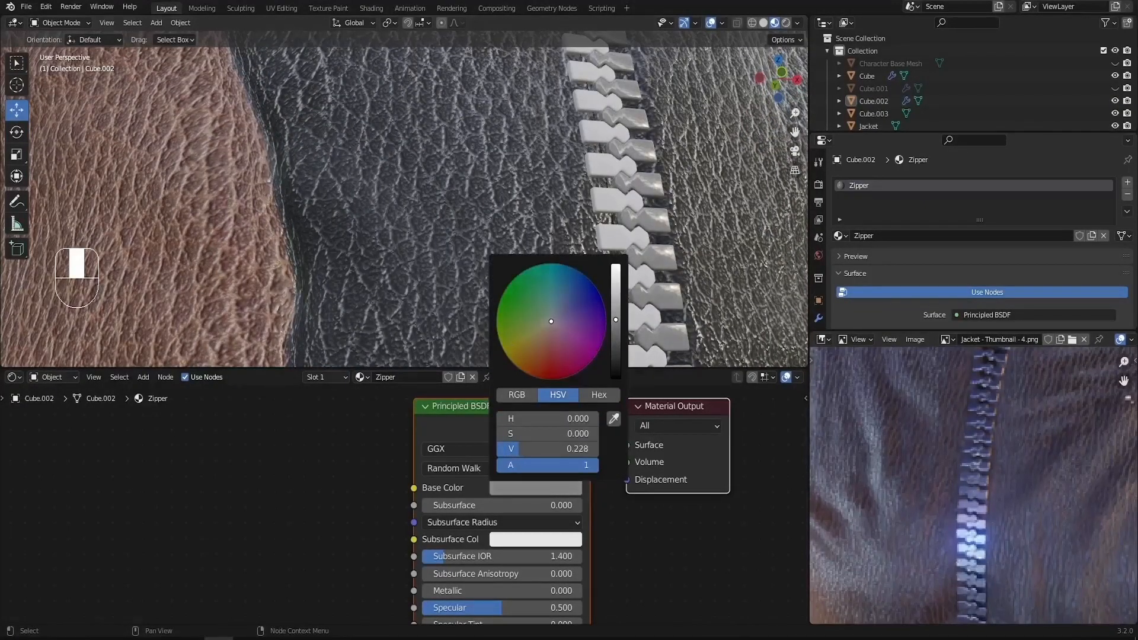
Step: Set the Zipper material's metallic value to 0.8
{"action": "scroll", "coordinate": [553, 507], "scroll_direction": "down", "scroll_amount": 1}
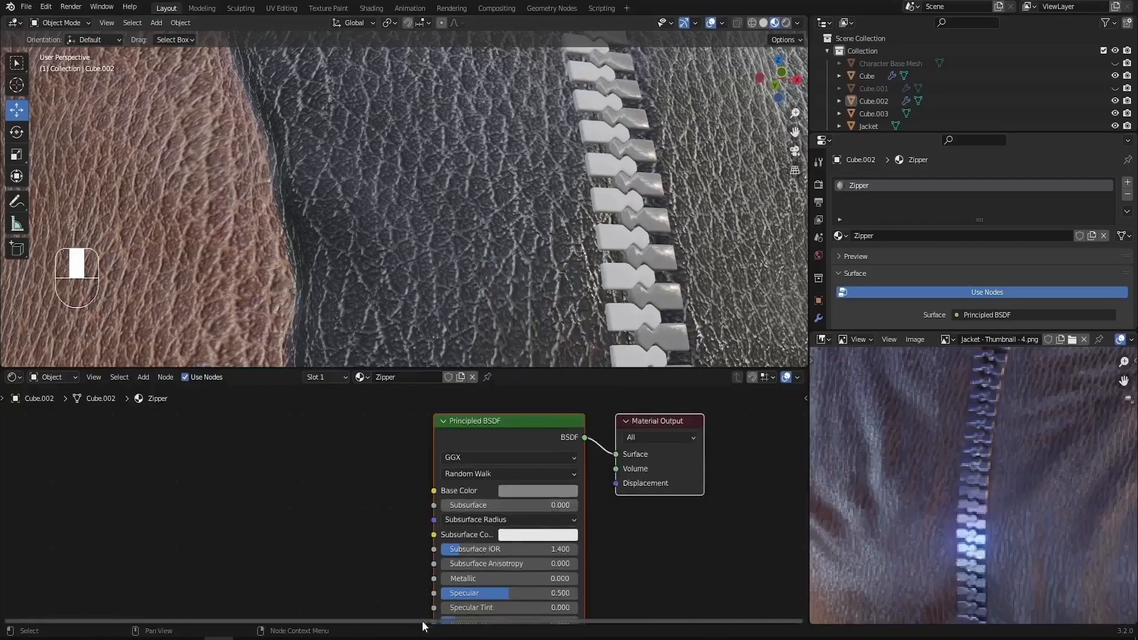
{"action": "scroll", "coordinate": [454, 587], "scroll_direction": "up", "scroll_amount": 2}
{"action": "left_click_drag", "start_coordinate": [448, 571], "coordinate": [605, 571]}
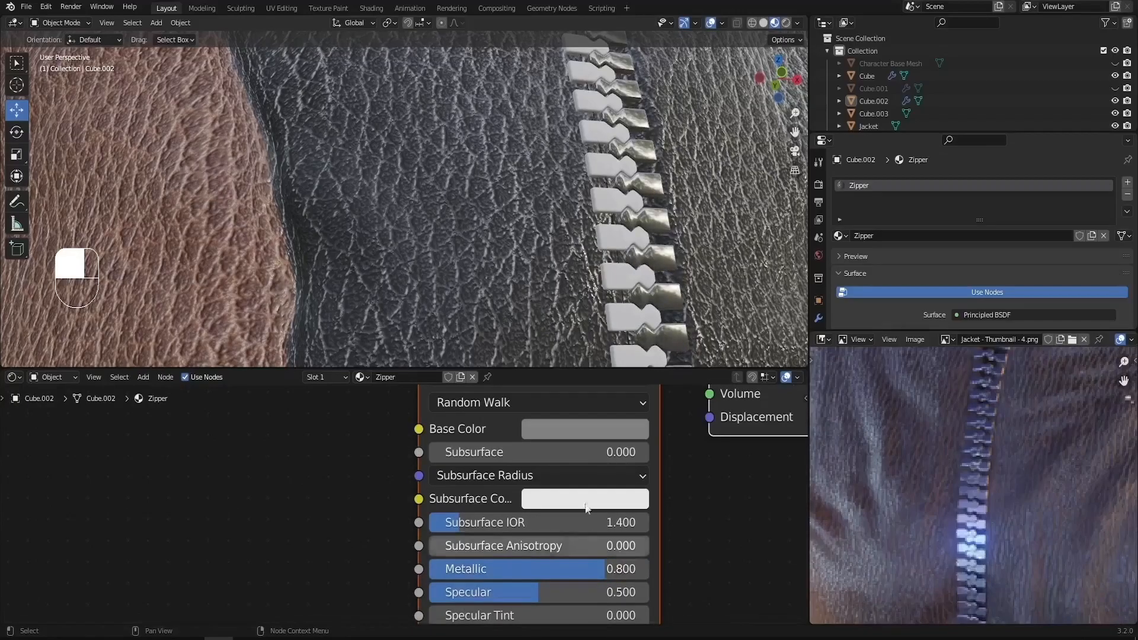
Step: Assign the existing Zipper material to the other row of zipper teeth, the Cube object
{"action": "scroll", "coordinate": [563, 248], "scroll_direction": "down", "scroll_amount": 6}
{"action": "middle_click_drag", "start_coordinate": [563, 248], "coordinate": [517, 201]}
{"action": "scroll", "coordinate": [489, 275], "scroll_direction": "down", "scroll_amount": 5}
{"action": "scroll", "coordinate": [537, 65], "scroll_direction": "up", "scroll_amount": 4}
{"action": "scroll", "coordinate": [496, 135], "scroll_direction": "up", "scroll_amount": 2}
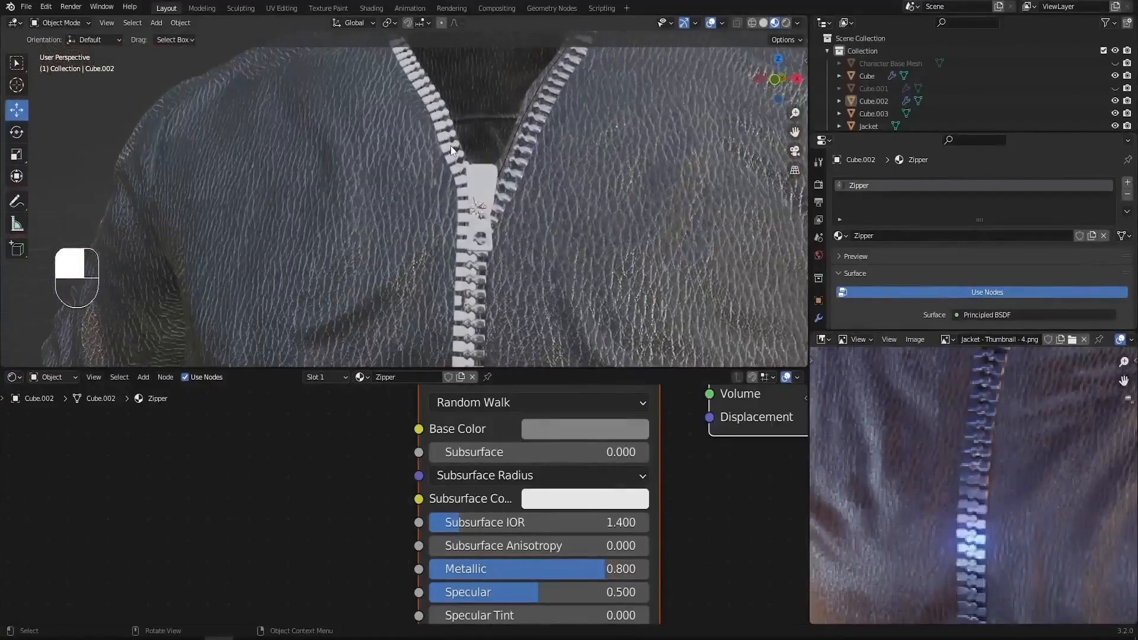
{"action": "left_click", "coordinate": [451, 150]}
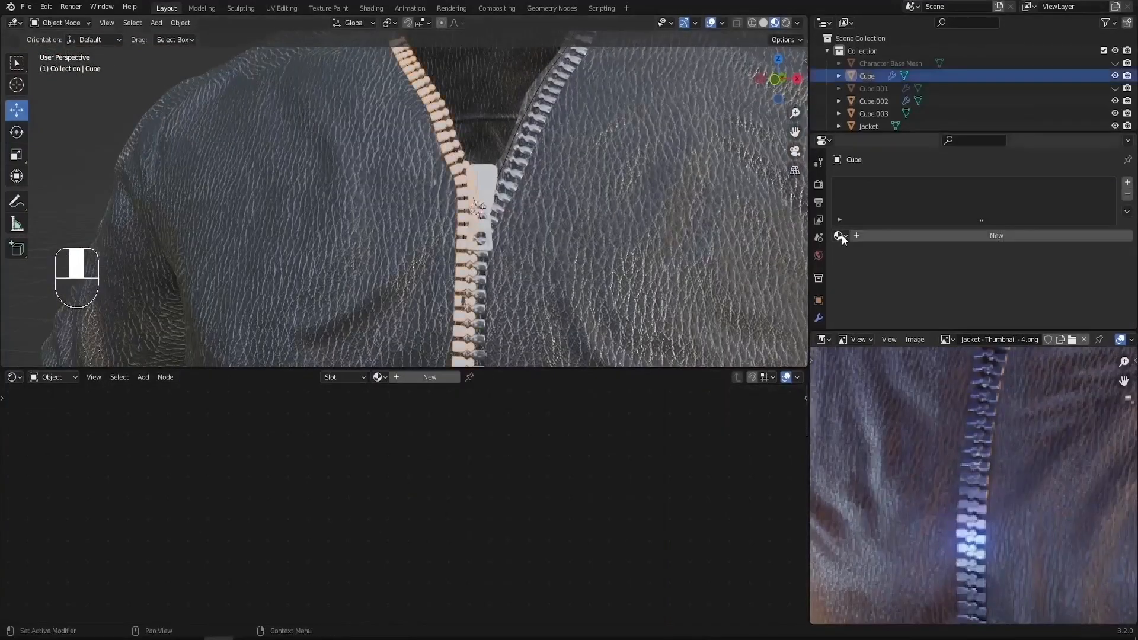
{"action": "left_click_drag", "start_coordinate": [877, 333], "coordinate": [879, 504]}
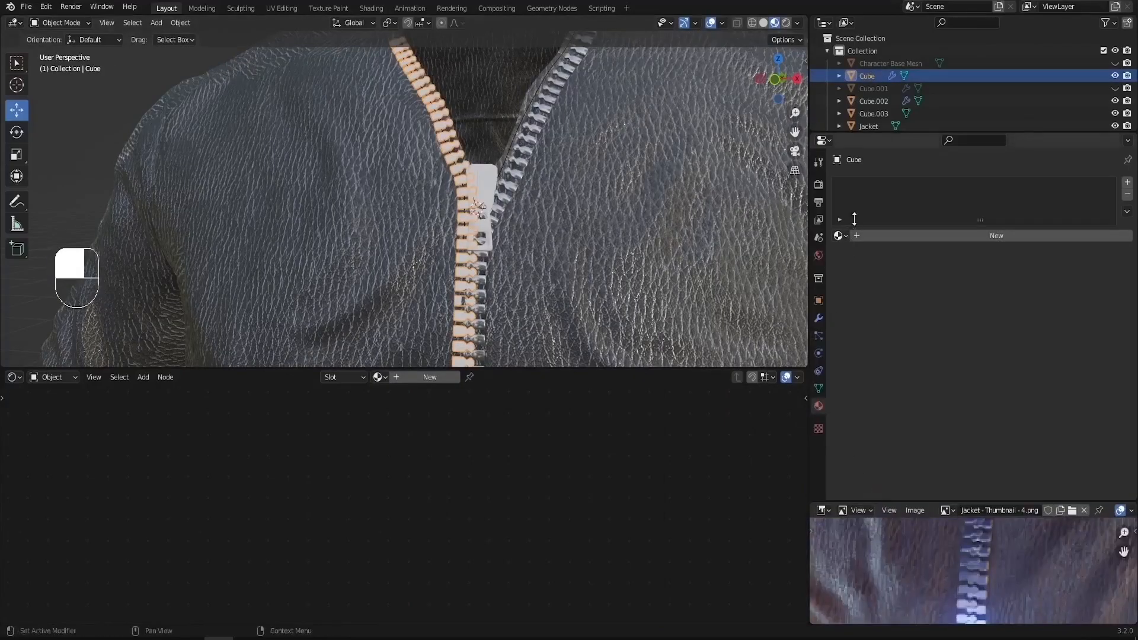
{"action": "left_click", "coordinate": [839, 235]}
{"action": "left_click", "coordinate": [860, 290]}
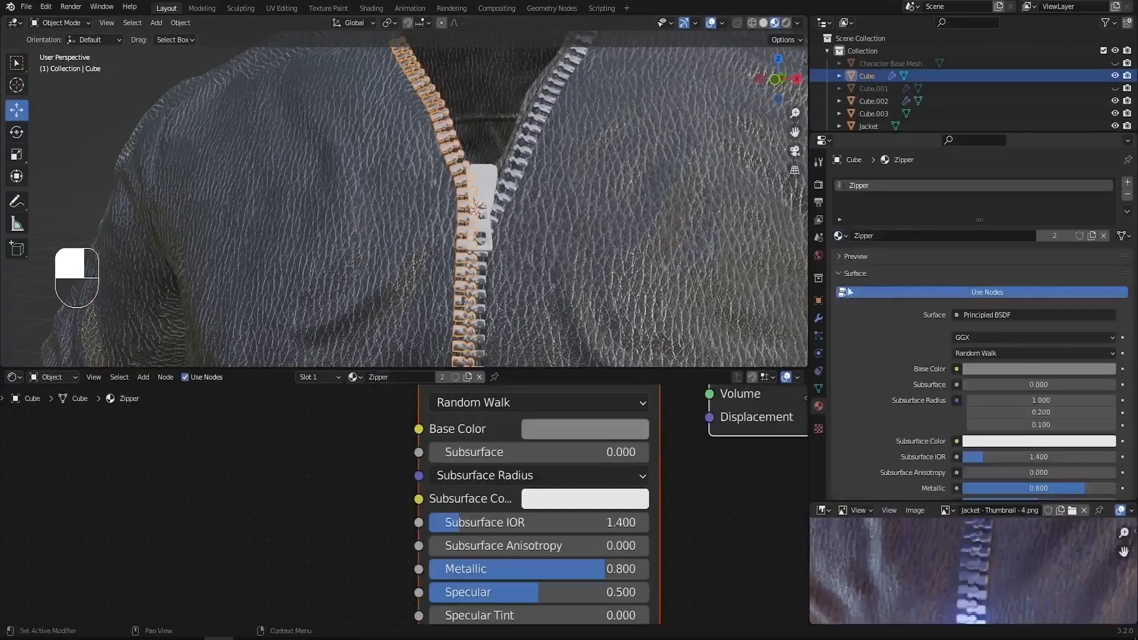
Step: Assign the existing Zipper material to the zipper slider, Cube.003, and enlarge the reference image area
{"action": "left_click", "coordinate": [482, 185]}
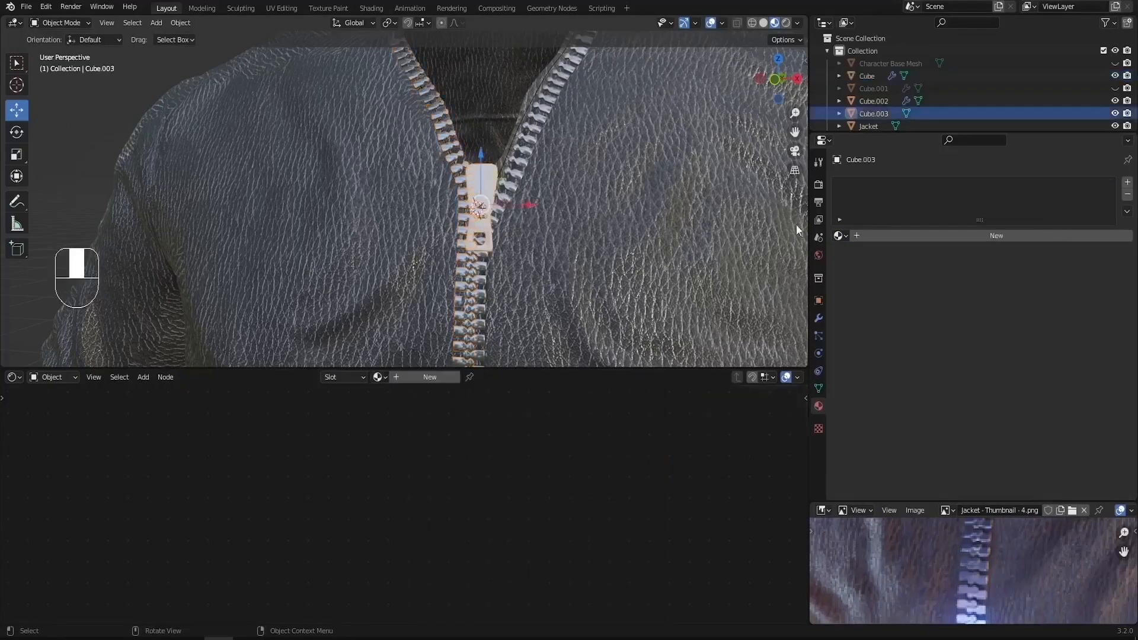
{"action": "left_click", "coordinate": [840, 236]}
{"action": "left_click", "coordinate": [861, 290]}
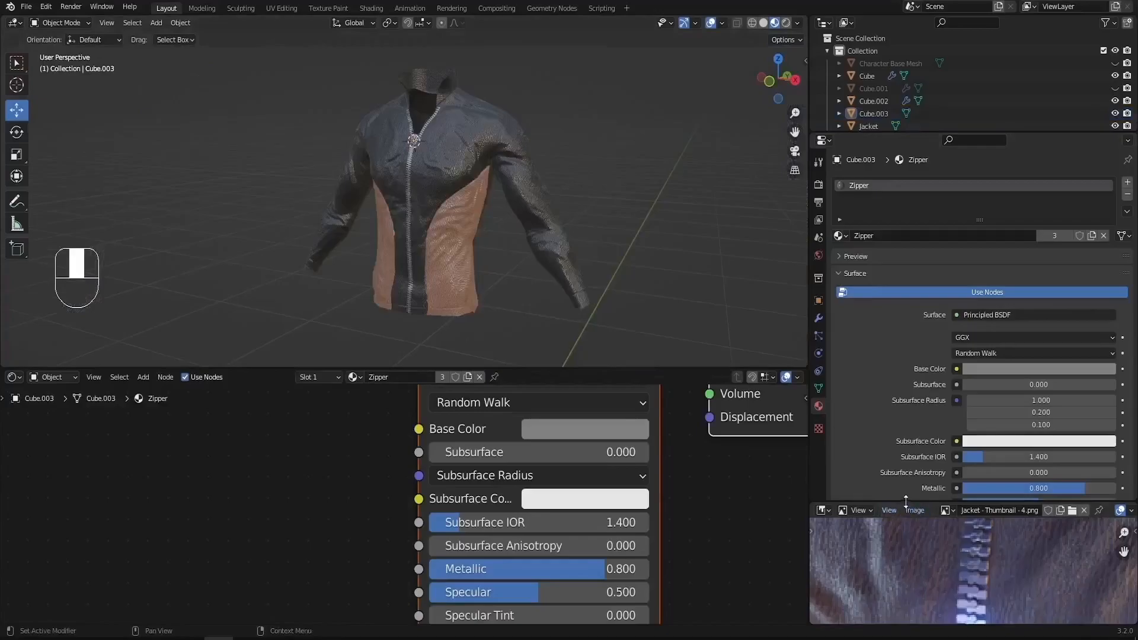
{"action": "left_click_drag", "start_coordinate": [906, 502], "coordinate": [940, 468]}
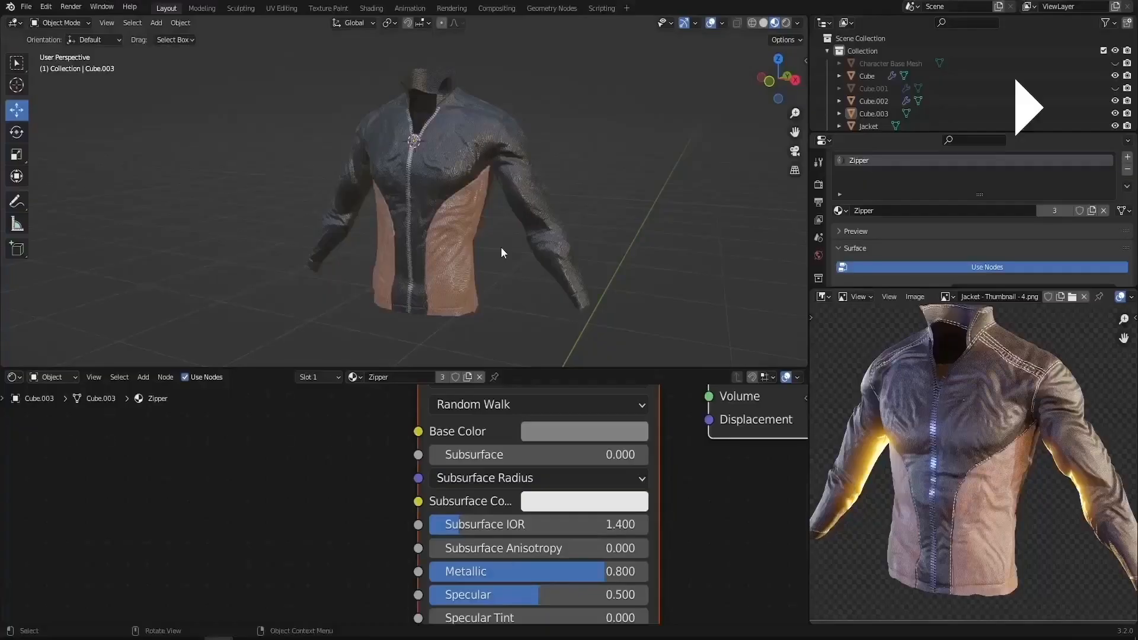
Step: Examine the textured jacket and compare it with the shoulder and collar stitching in the reference image
{"action": "scroll", "coordinate": [438, 184], "scroll_direction": "up", "scroll_amount": 4}
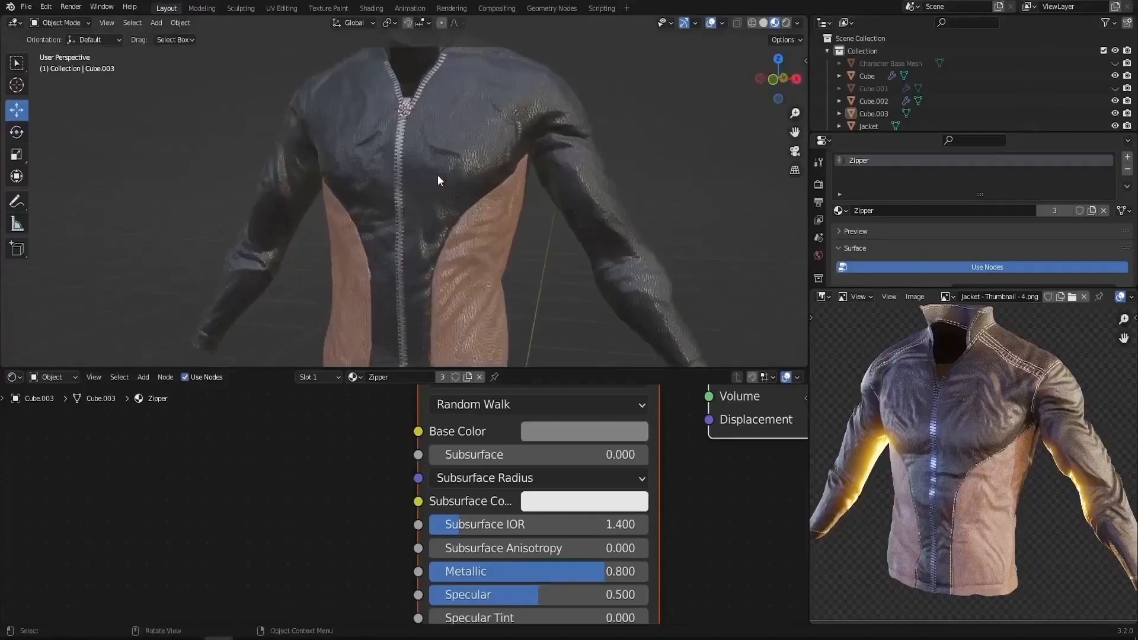
{"action": "middle_click_drag", "start_coordinate": [438, 176], "coordinate": [464, 213]}
{"action": "middle_click_drag", "start_coordinate": [543, 177], "coordinate": [545, 190]}
{"action": "scroll", "coordinate": [1086, 454], "scroll_direction": "up", "scroll_amount": 2}
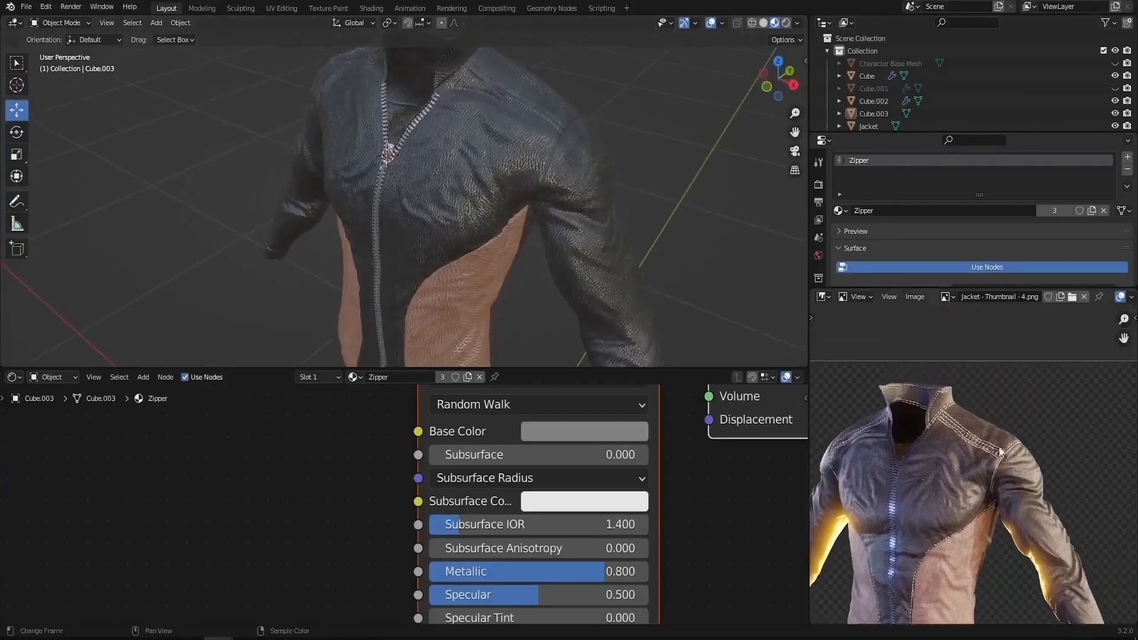
{"action": "scroll", "coordinate": [966, 423], "scroll_direction": "up", "scroll_amount": 4}
{"action": "middle_click_drag", "start_coordinate": [442, 212], "coordinate": [482, 148]}
{"action": "scroll", "coordinate": [482, 149], "scroll_direction": "down", "scroll_amount": 3}
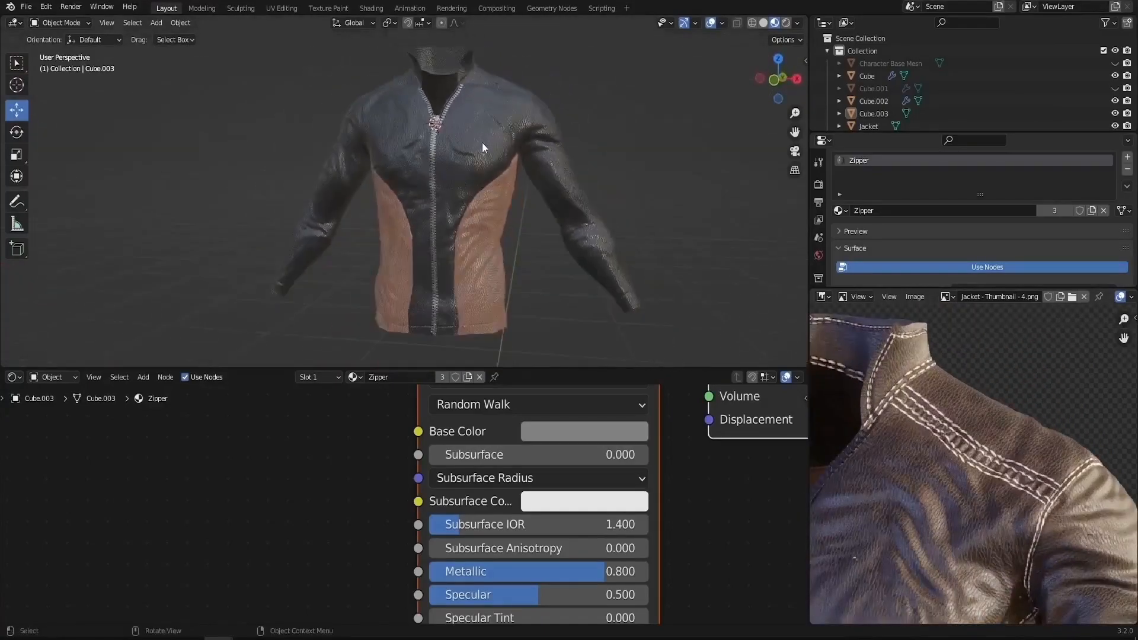
{"action": "scroll", "coordinate": [1044, 425], "scroll_direction": "down", "scroll_amount": 2}
{"action": "scroll", "coordinate": [924, 401], "scroll_direction": "up", "scroll_amount": 3}
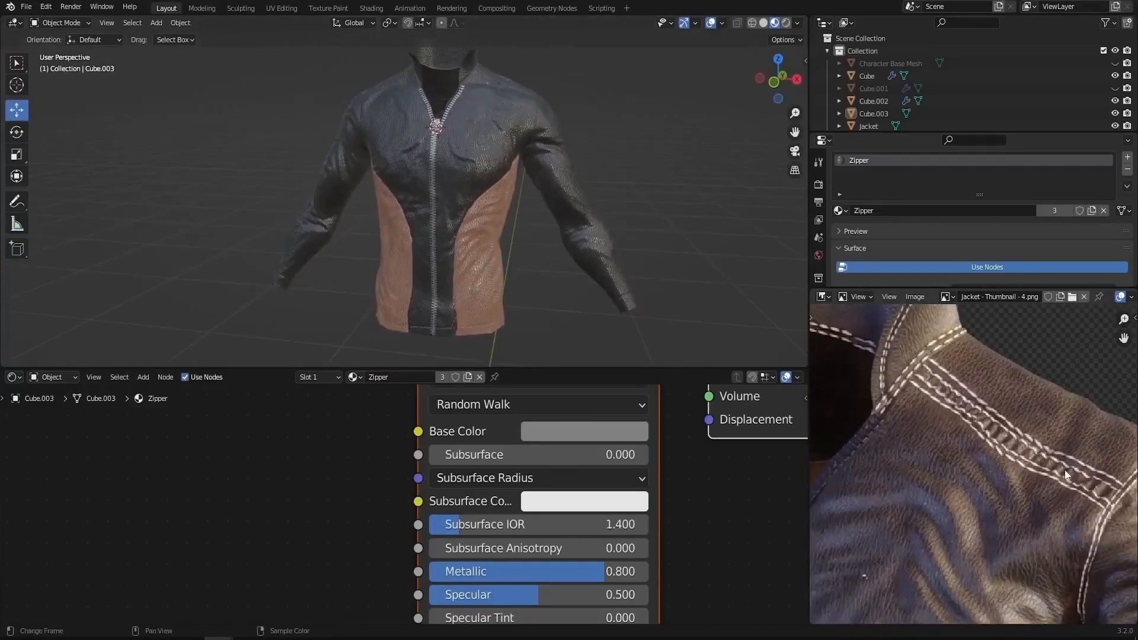
{"action": "middle_click_drag", "start_coordinate": [573, 296], "coordinate": [489, 220]}
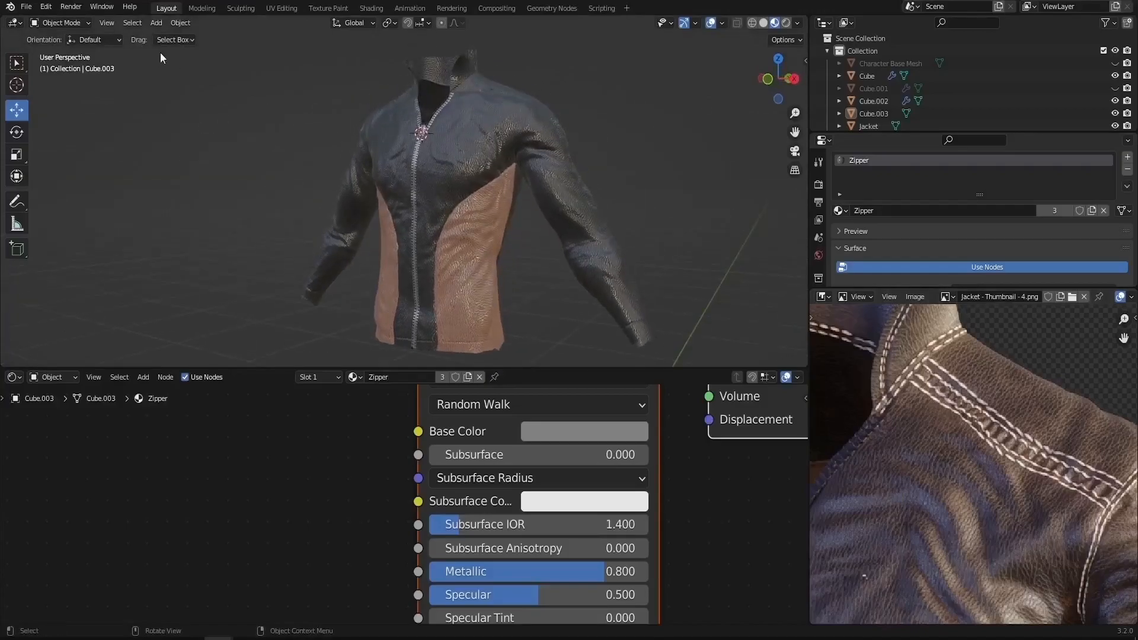
Step: Append the "C_Double stiches" texture from the Texture folder of Procedural Cloth Alpha Texture Bursh.blend
{"action": "left_click", "coordinate": [28, 8]}
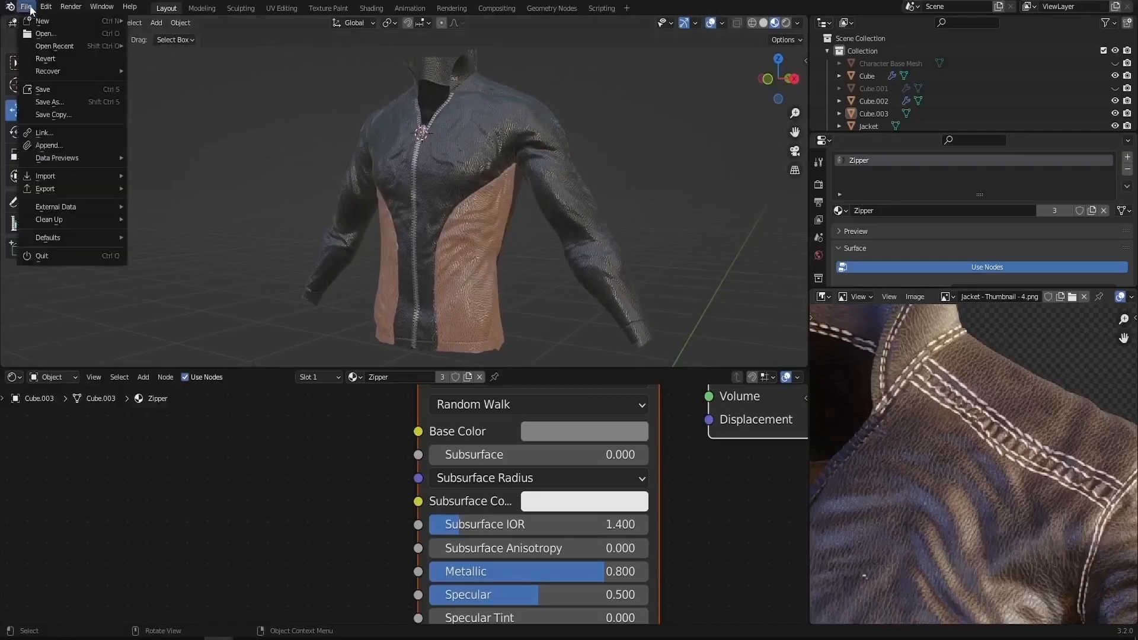
{"action": "left_click", "coordinate": [48, 145]}
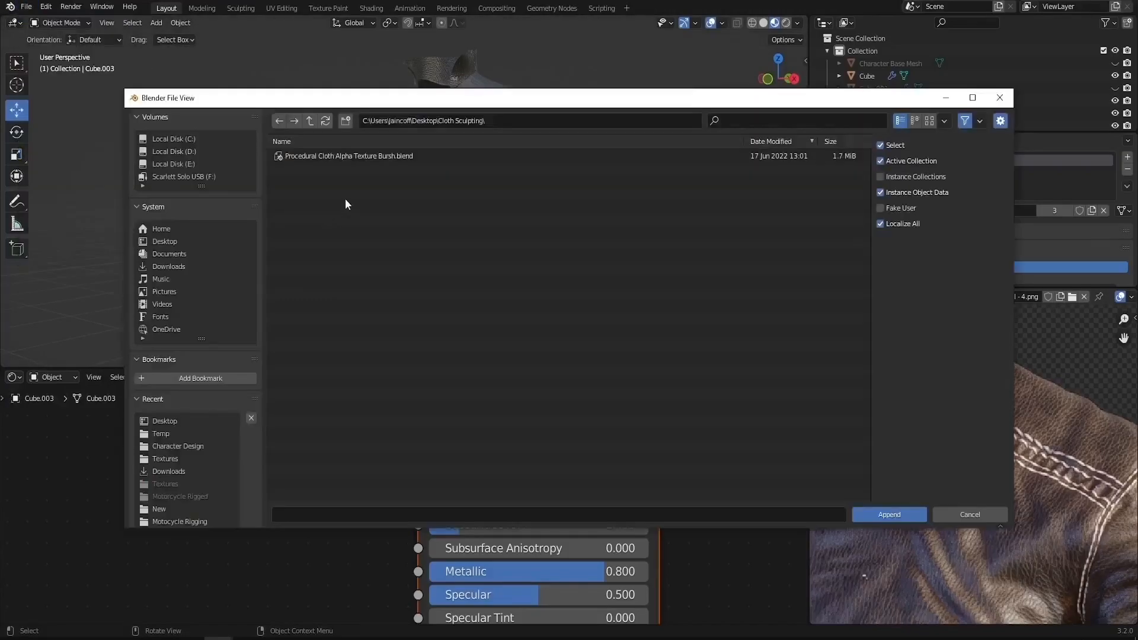
{"action": "double_click", "coordinate": [326, 156]}
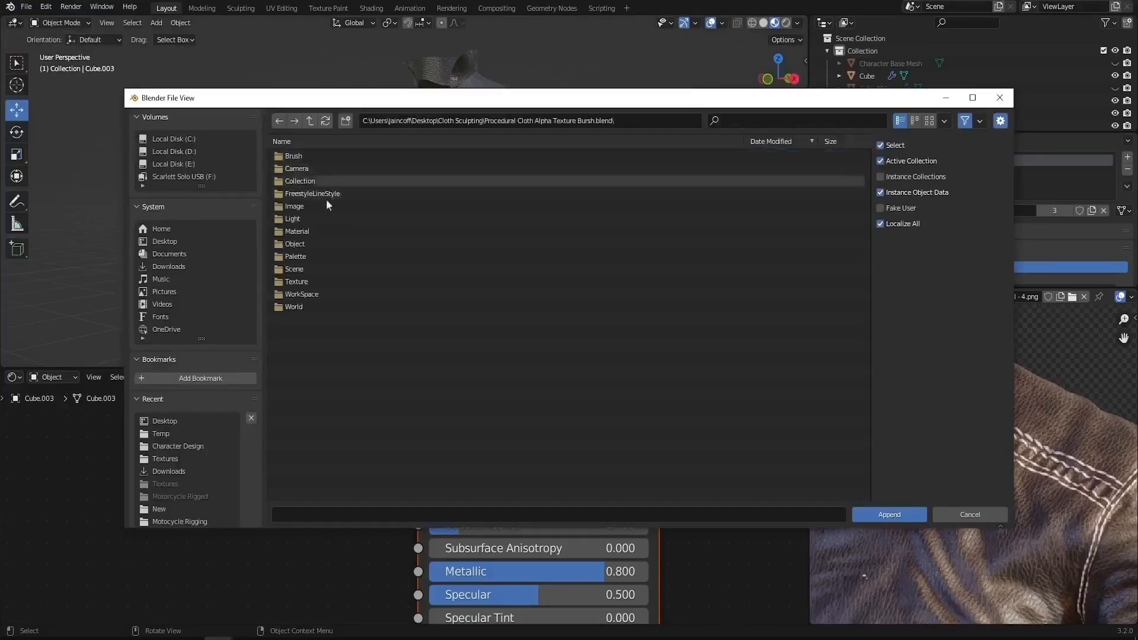
{"action": "double_click", "coordinate": [297, 283]}
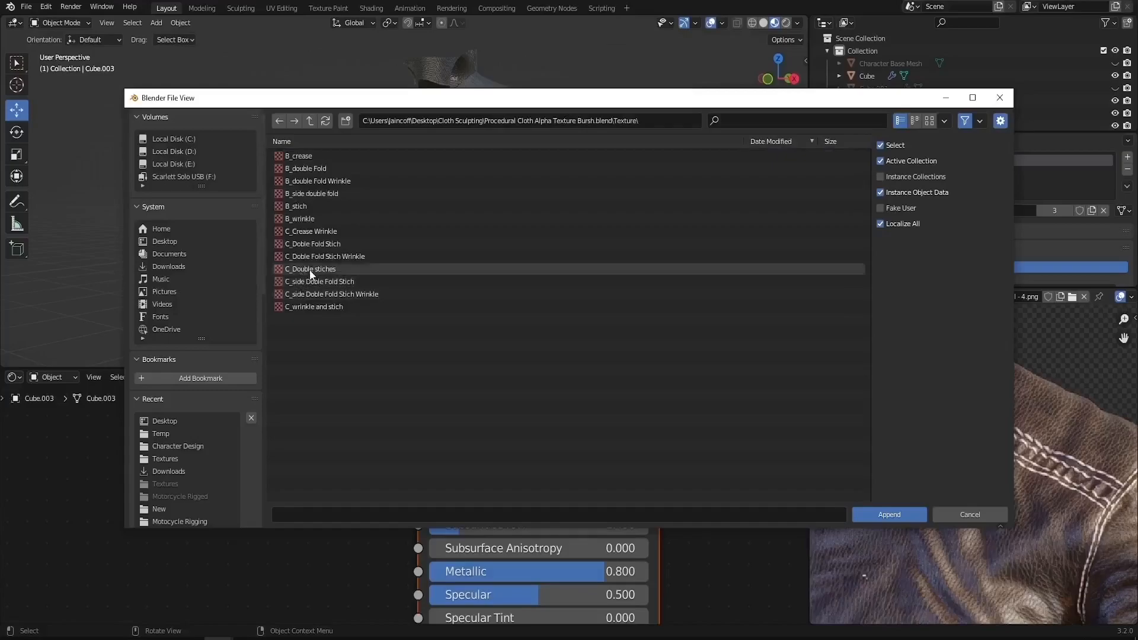
{"action": "double_click", "coordinate": [310, 269]}
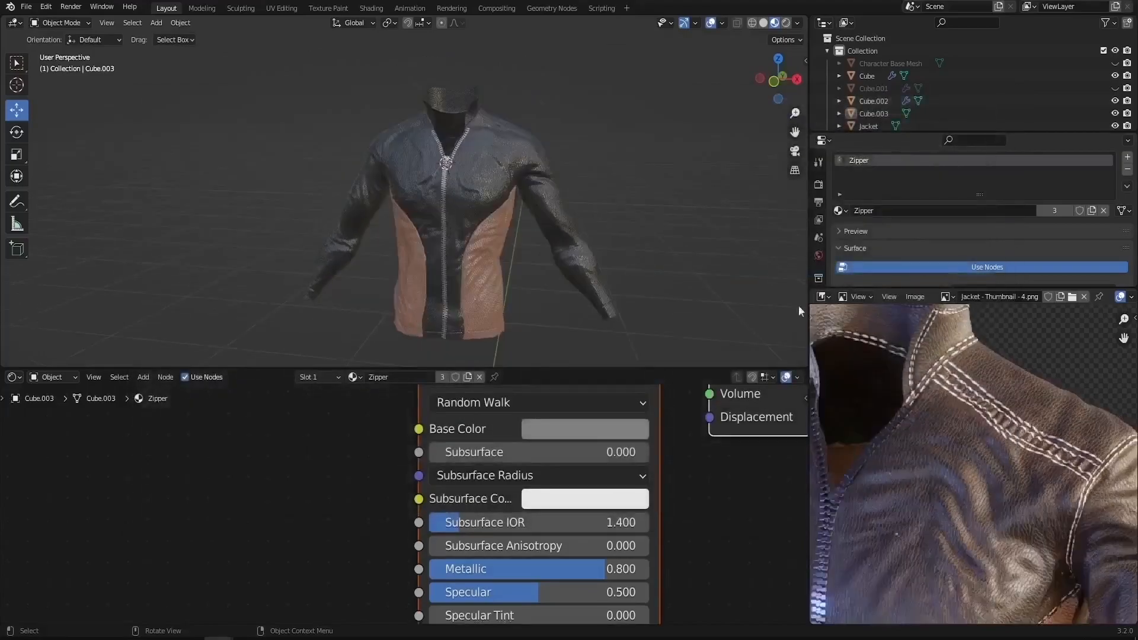
Step: Add an Image Texture node above the upper ColorRamp in the jacket's Leather-Black material
{"action": "left_click", "coordinate": [468, 190]}
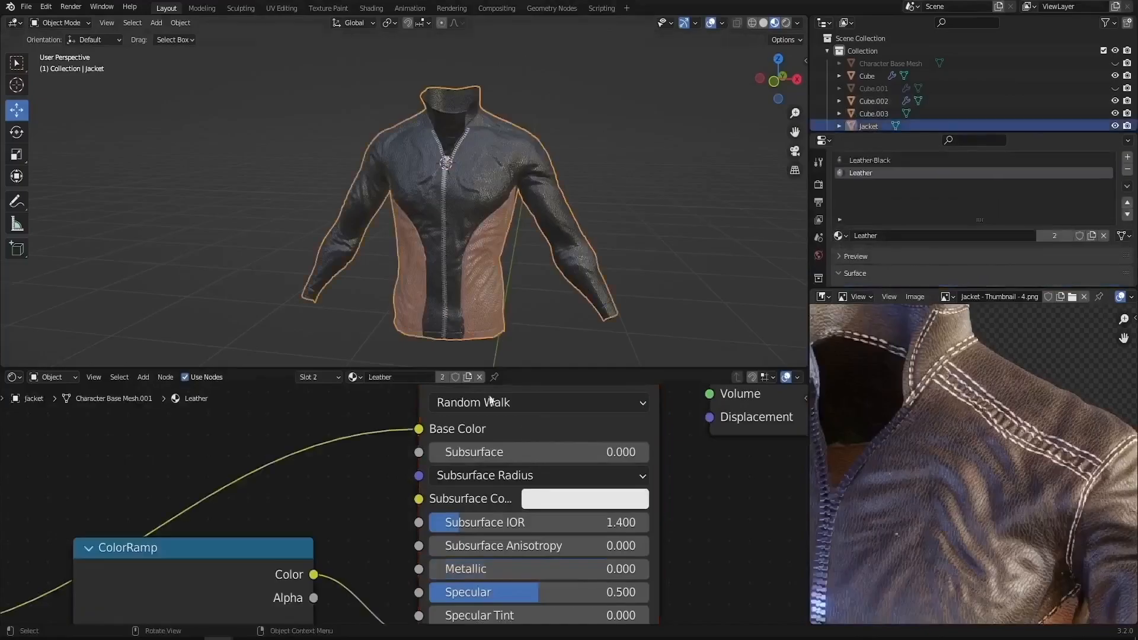
{"action": "scroll", "coordinate": [446, 457], "scroll_direction": "down", "scroll_amount": 3}
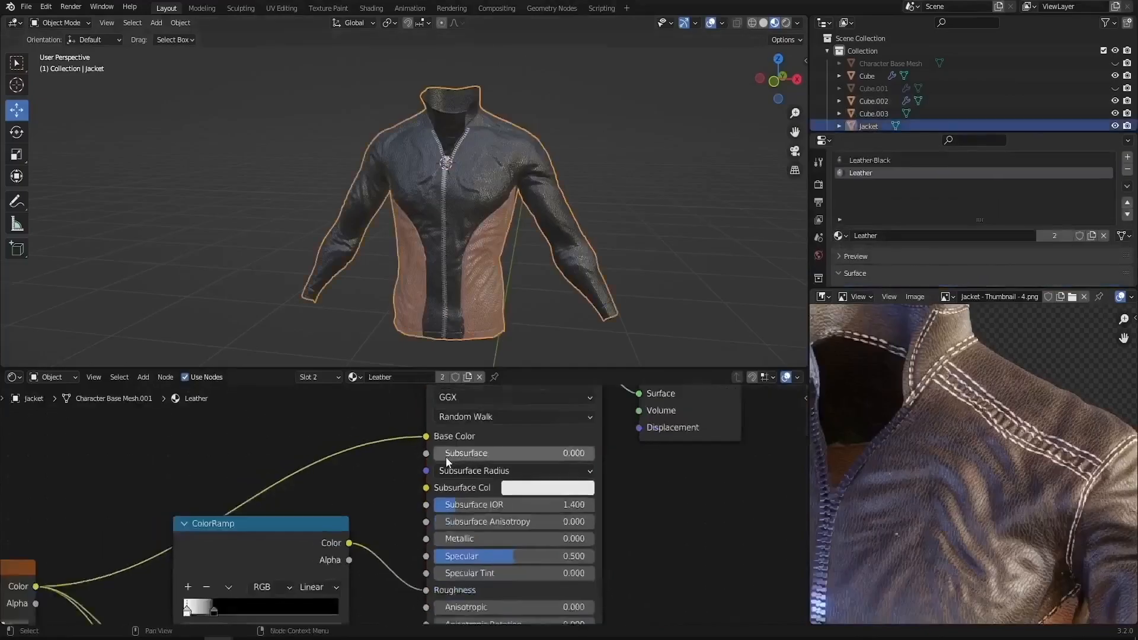
{"action": "left_click", "coordinate": [867, 160]}
{"action": "scroll", "coordinate": [403, 521], "scroll_direction": "down", "scroll_amount": 2}
{"action": "middle_click_drag", "start_coordinate": [418, 520], "coordinate": [446, 542]}
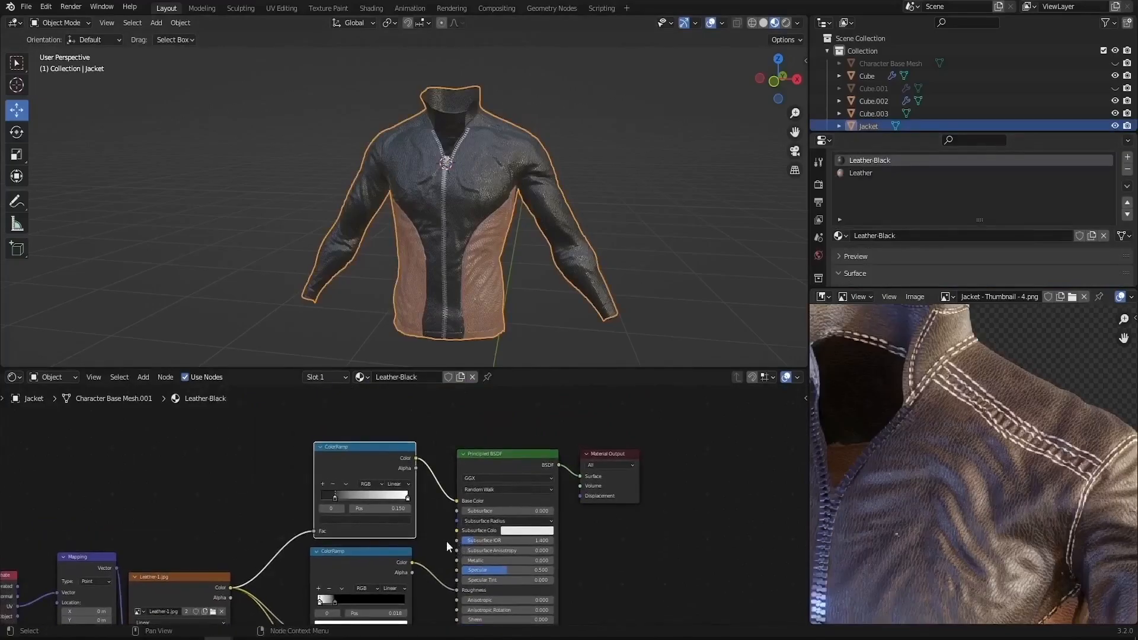
{"action": "left_click", "coordinate": [463, 433]}
{"action": "middle_click_drag", "start_coordinate": [463, 434], "coordinate": [509, 453]}
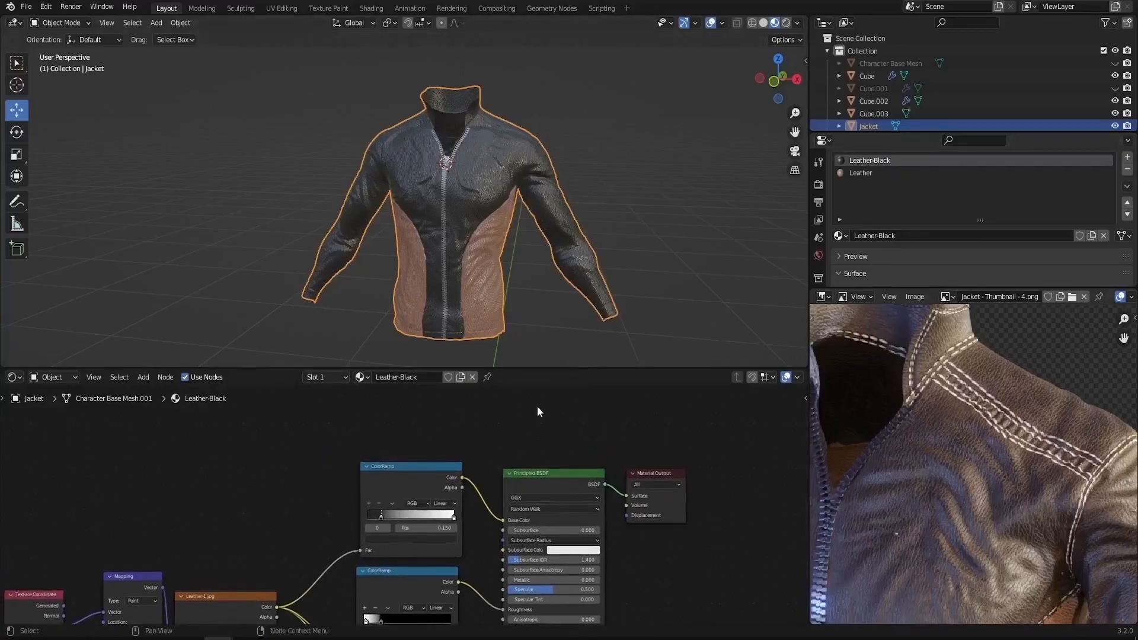
{"action": "scroll", "coordinate": [473, 481], "scroll_direction": "up", "scroll_amount": 2}
{"action": "scroll", "coordinate": [473, 481], "scroll_direction": "up", "scroll_amount": 1}
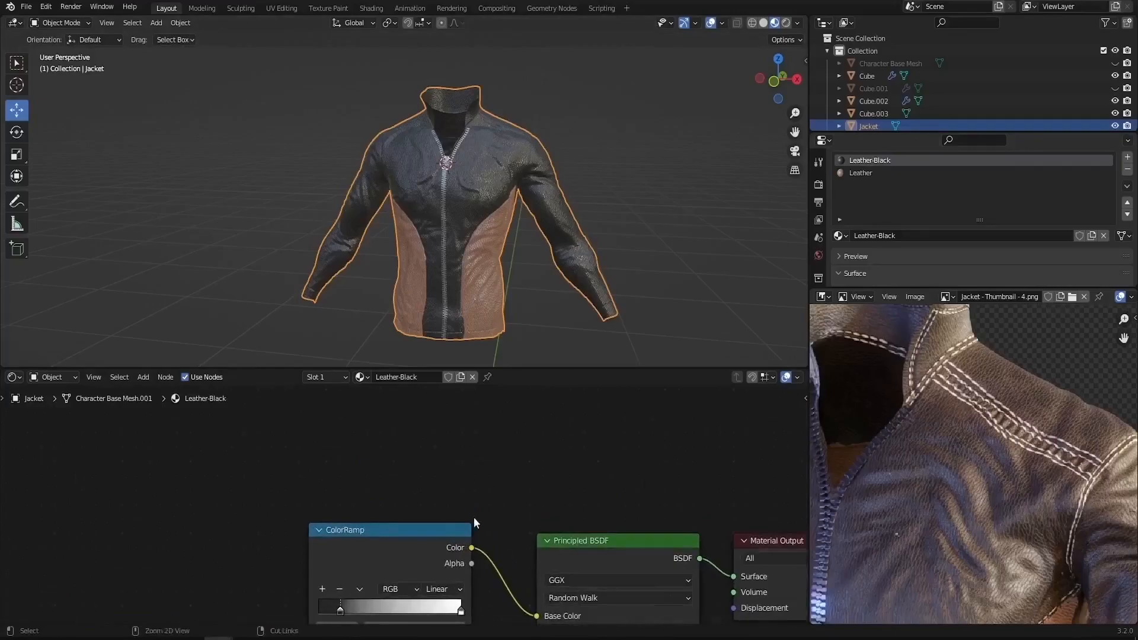
{"action": "key", "text": "ctrl+space"}
{"action": "key", "text": "shift+a"}
{"action": "left_click", "coordinate": [611, 211]}
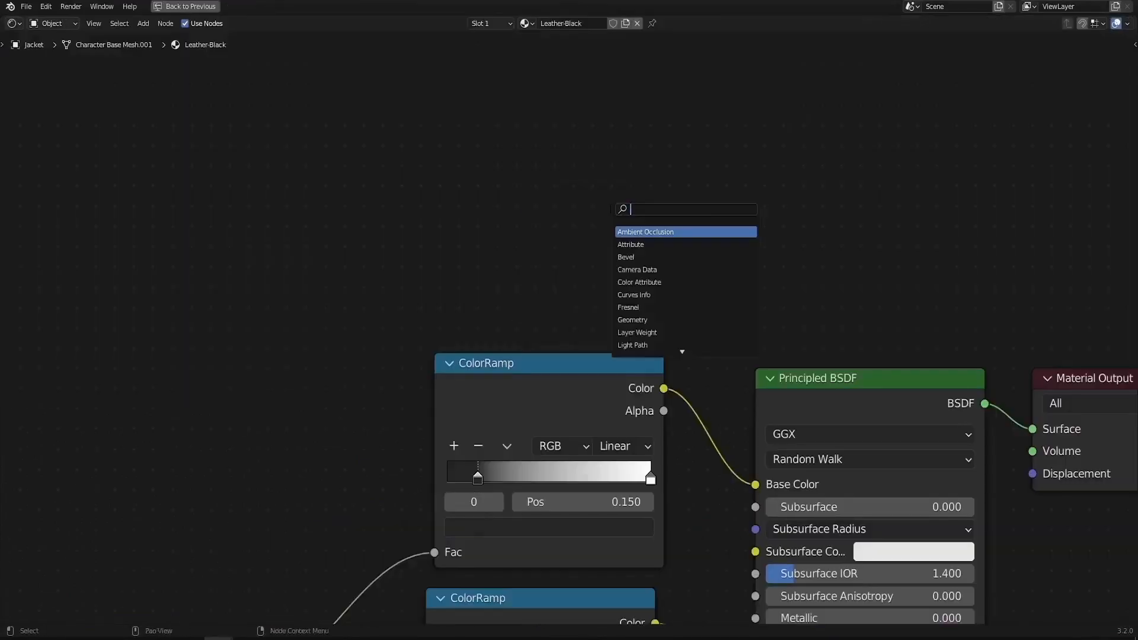
{"action": "type", "text": "image"}
{"action": "key", "text": "Return"}
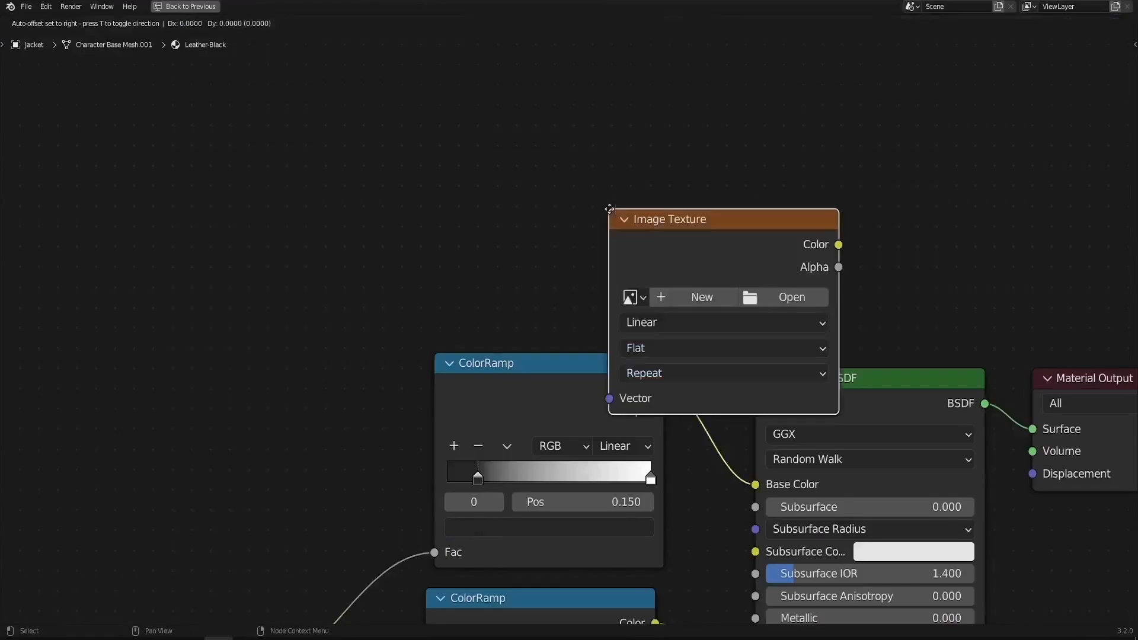
{"action": "left_click", "coordinate": [459, 115]}
{"action": "scroll", "coordinate": [506, 265], "scroll_direction": "up", "scroll_amount": 3}
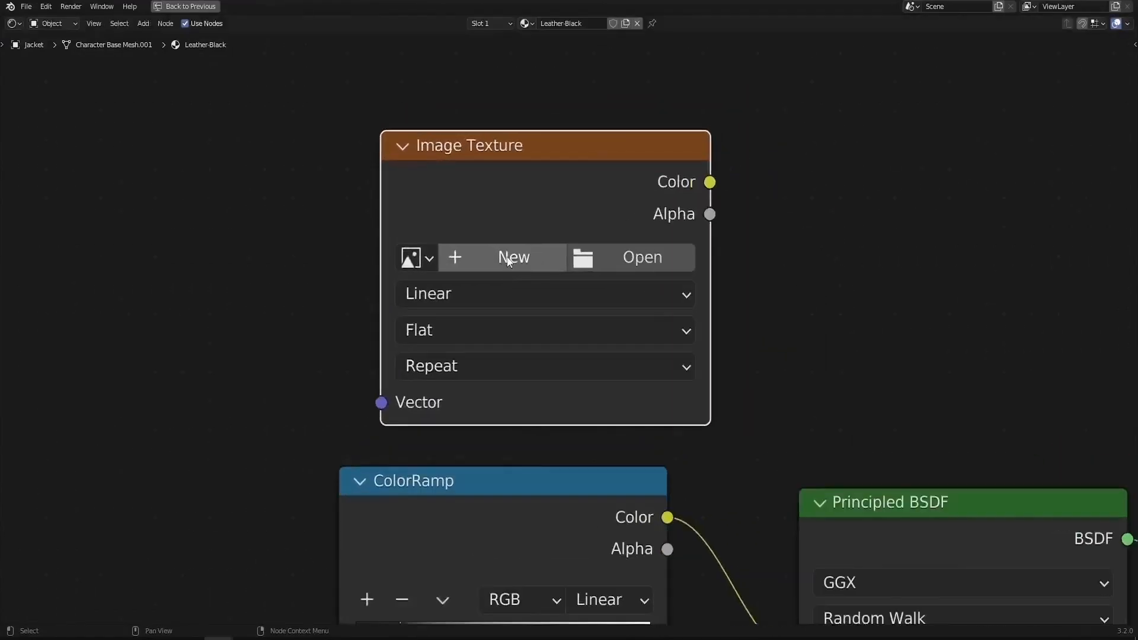
Step: Create a new image named Stitches in the Image Texture node, 4096 px wide and 4096 px high
{"action": "left_click", "coordinate": [507, 261]}
{"action": "left_click", "coordinate": [553, 291]}
{"action": "left_click", "coordinate": [554, 292]}
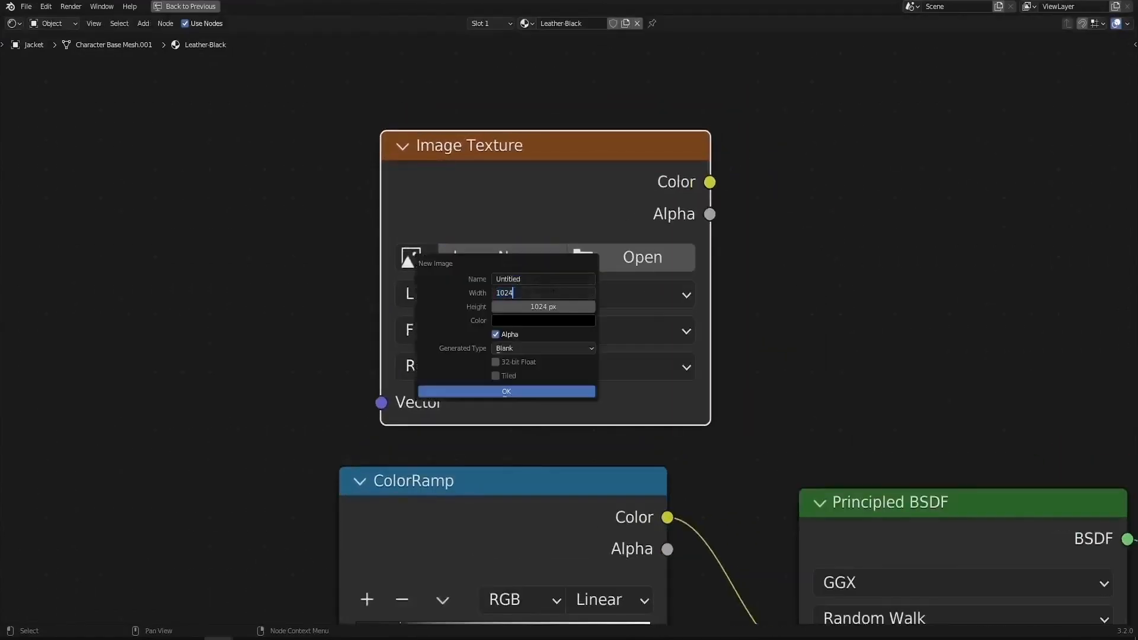
{"action": "type", "text": "*4"}
{"action": "key", "text": "Return"}
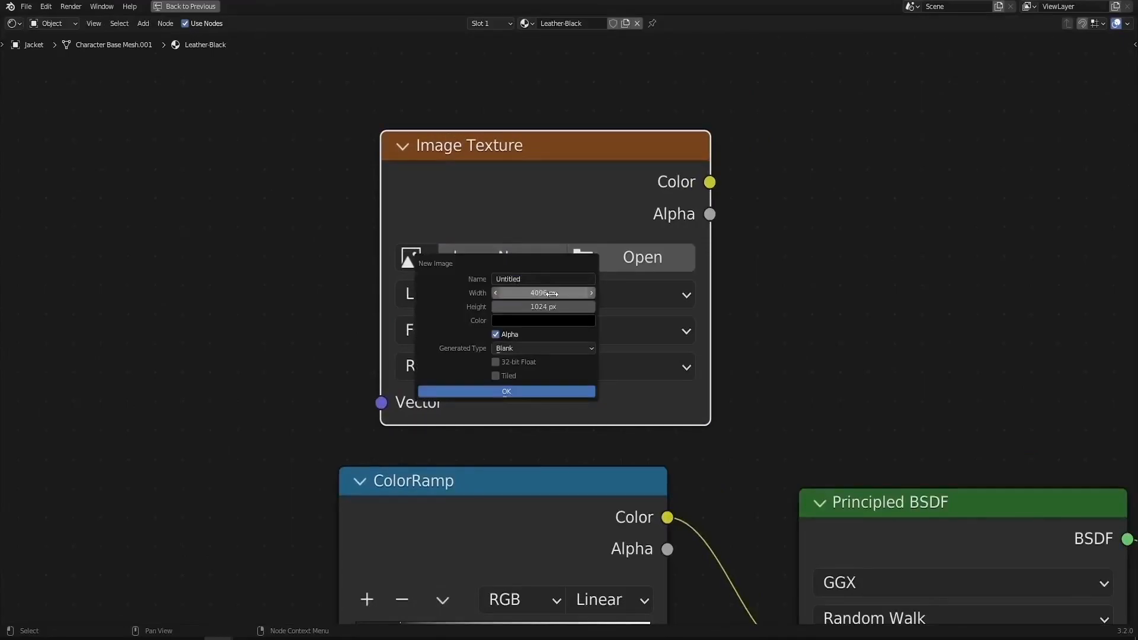
{"action": "left_click", "coordinate": [551, 305]}
{"action": "left_click", "coordinate": [551, 305]}
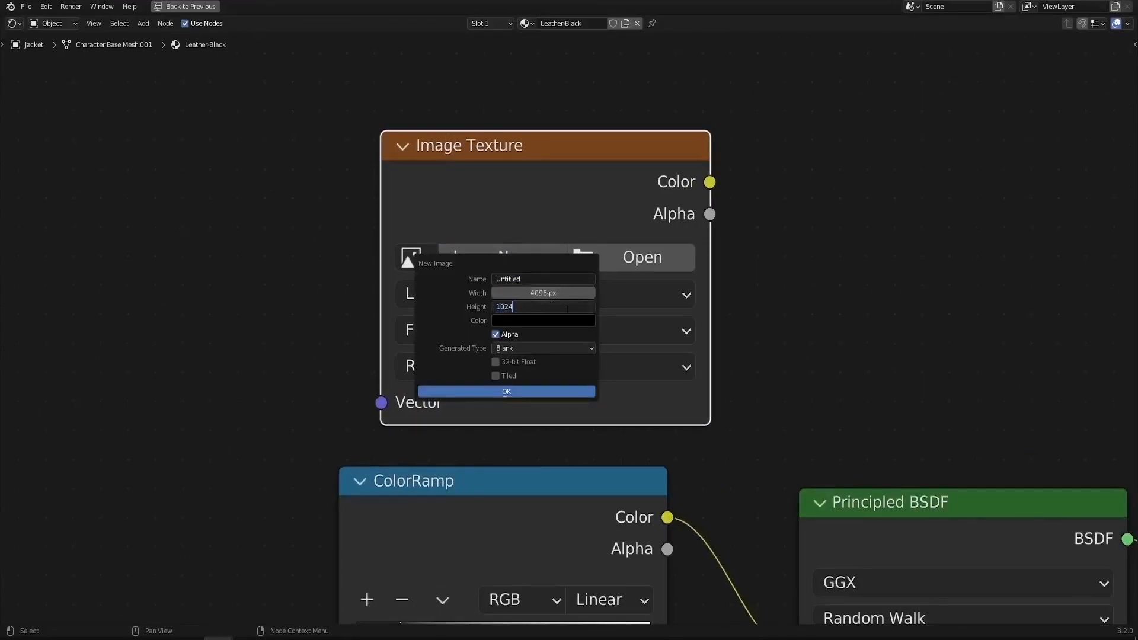
{"action": "left_click", "coordinate": [523, 279]}
{"action": "type", "text": "St"}
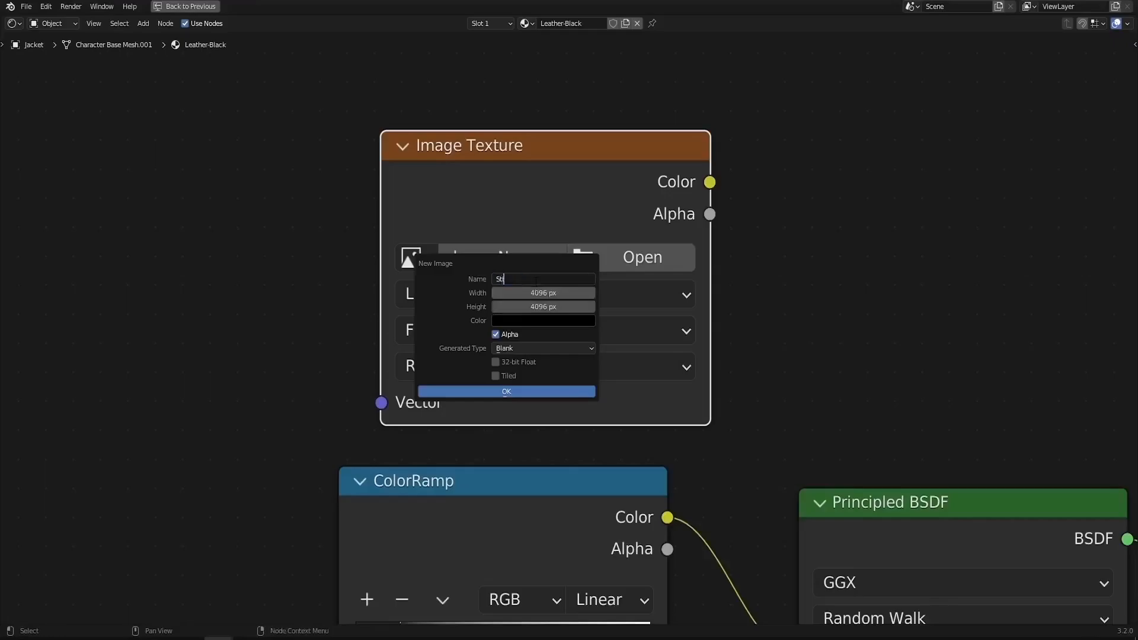
{"action": "type", "text": "itches"}
{"action": "key", "text": "Return"}
Step: Move the Stitches node clear of the ColorRamp and connect its Color output to the Principled BSDF's Base Color
{"action": "scroll", "coordinate": [479, 308], "scroll_direction": "down", "scroll_amount": 2}
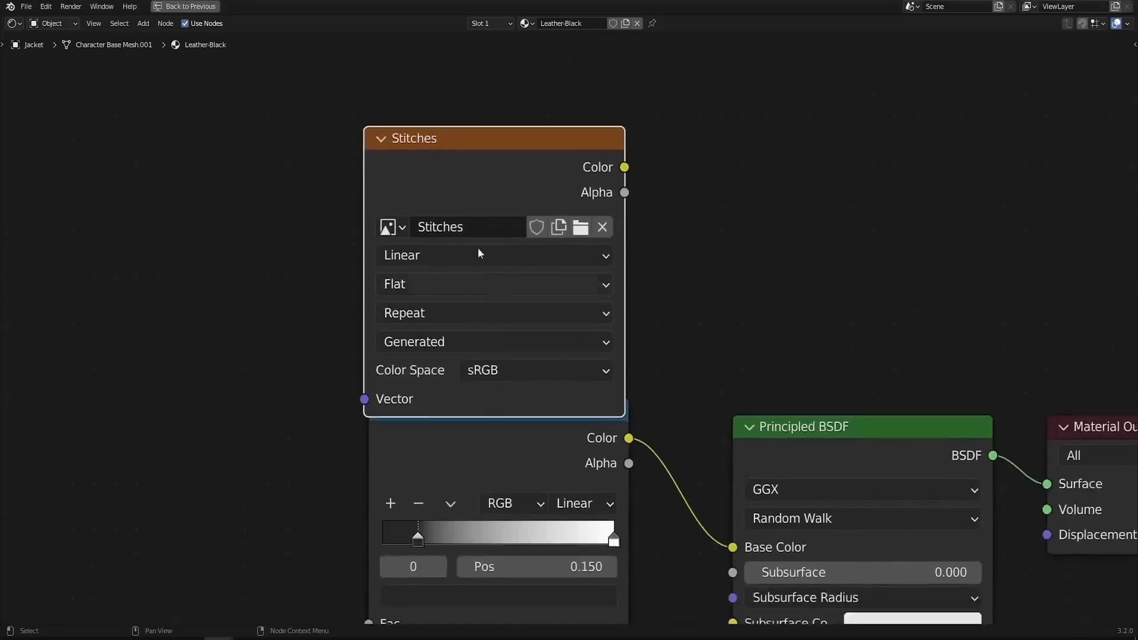
{"action": "left_click_drag", "start_coordinate": [469, 167], "coordinate": [471, 115]}
{"action": "scroll", "coordinate": [480, 165], "scroll_direction": "down", "scroll_amount": 2}
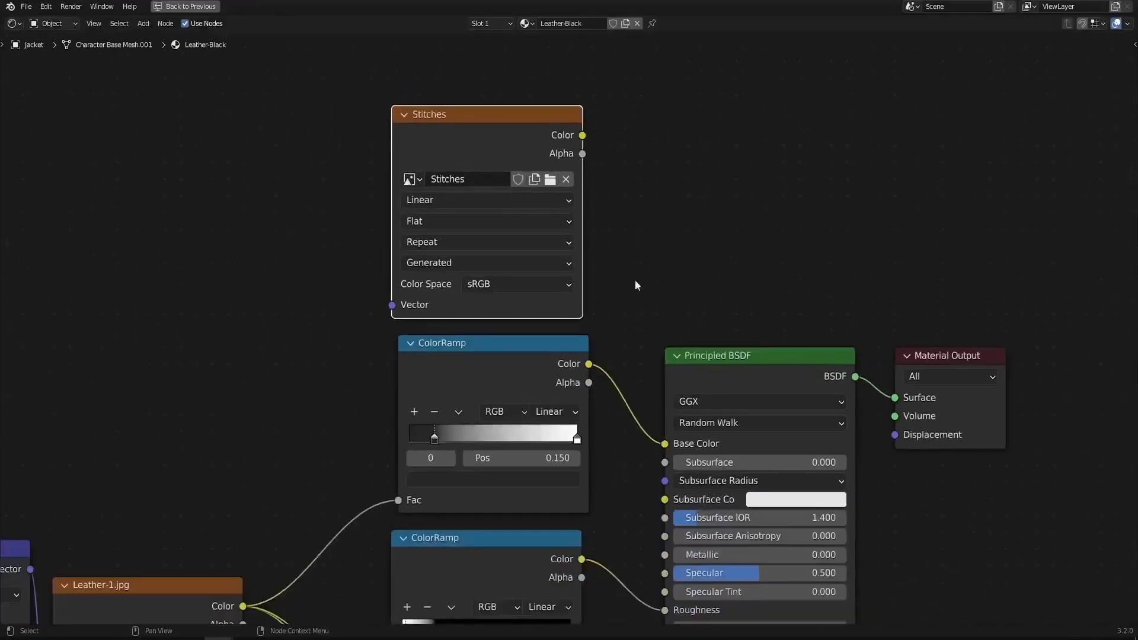
{"action": "left_click_drag", "start_coordinate": [583, 136], "coordinate": [666, 444]}
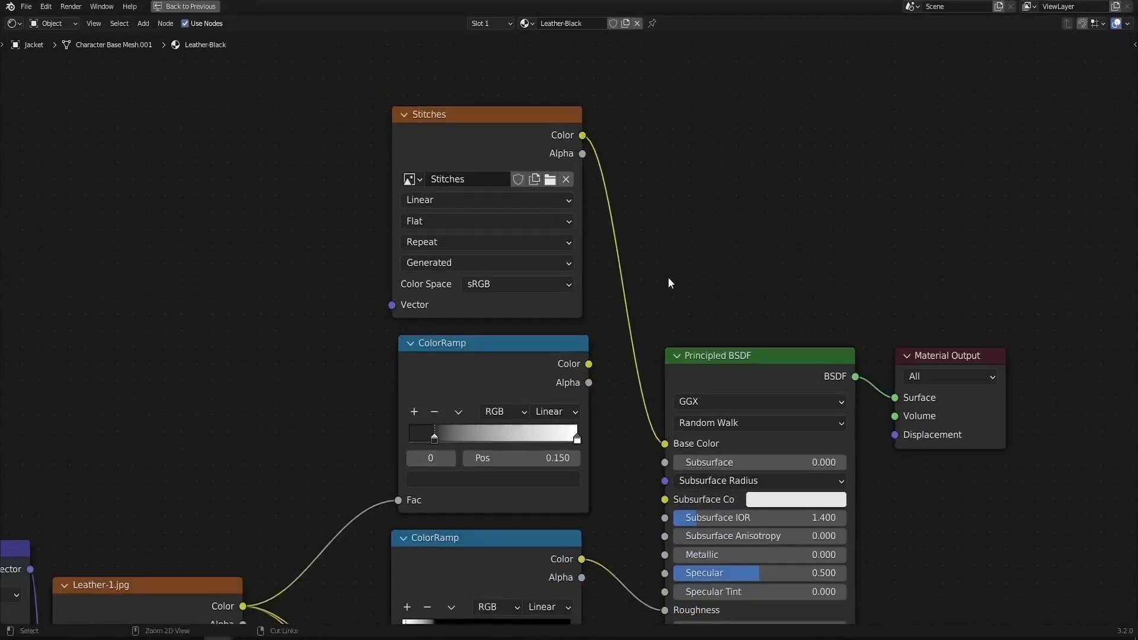
Step: Add an Image Texture node to the jacket's Leather material and assign the existing Stitches image to it
{"action": "key", "text": "ctrl+space"}
{"action": "left_click", "coordinate": [861, 172]}
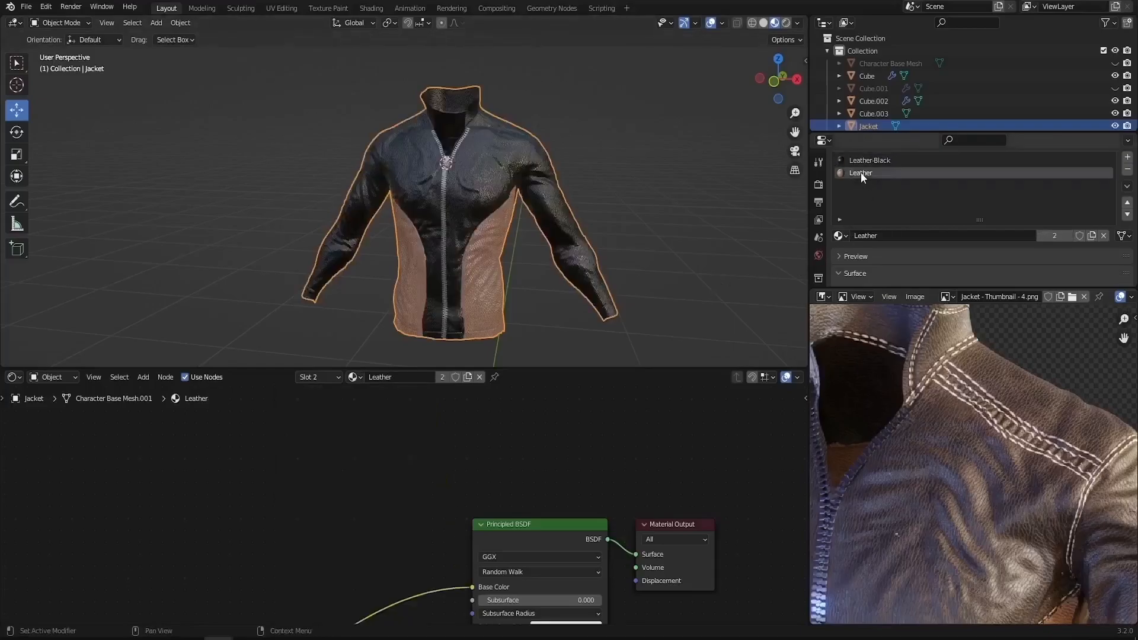
{"action": "scroll", "coordinate": [527, 469], "scroll_direction": "down", "scroll_amount": 3}
{"action": "scroll", "coordinate": [420, 448], "scroll_direction": "up", "scroll_amount": 2}
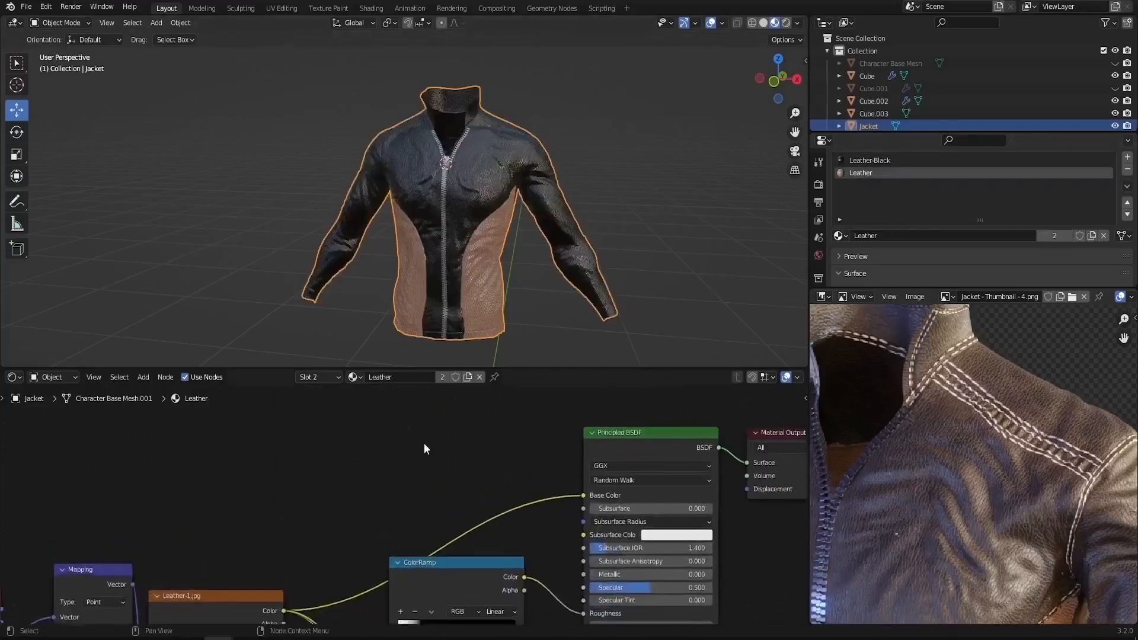
{"action": "key", "text": "shift+a"}
{"action": "left_click", "coordinate": [451, 430]}
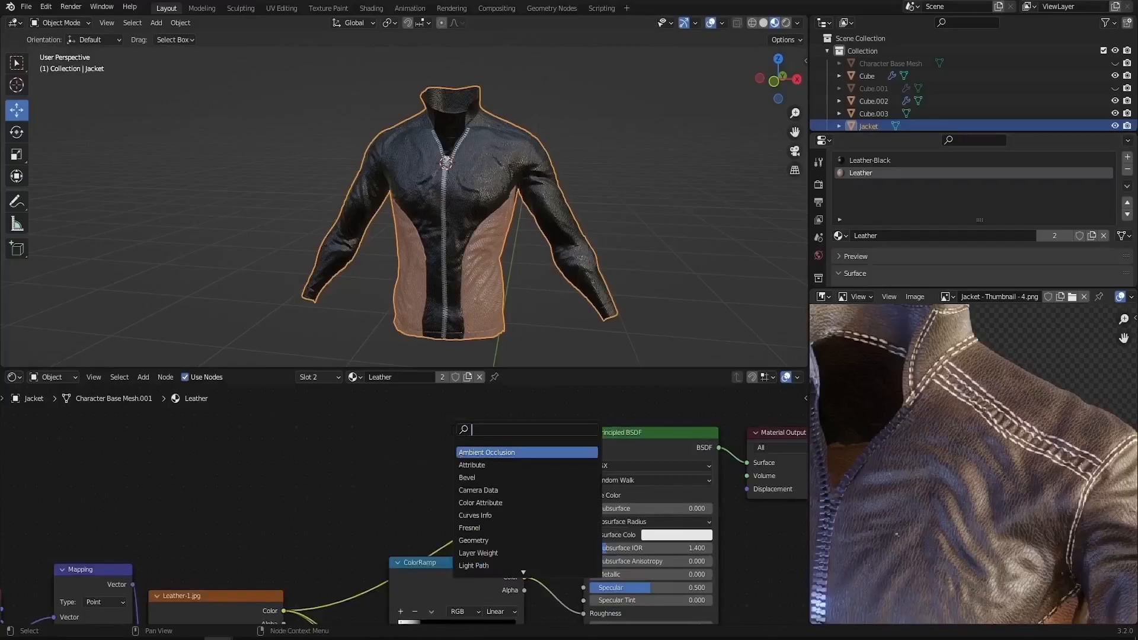
{"action": "type", "text": "image"}
{"action": "key", "text": "Return"}
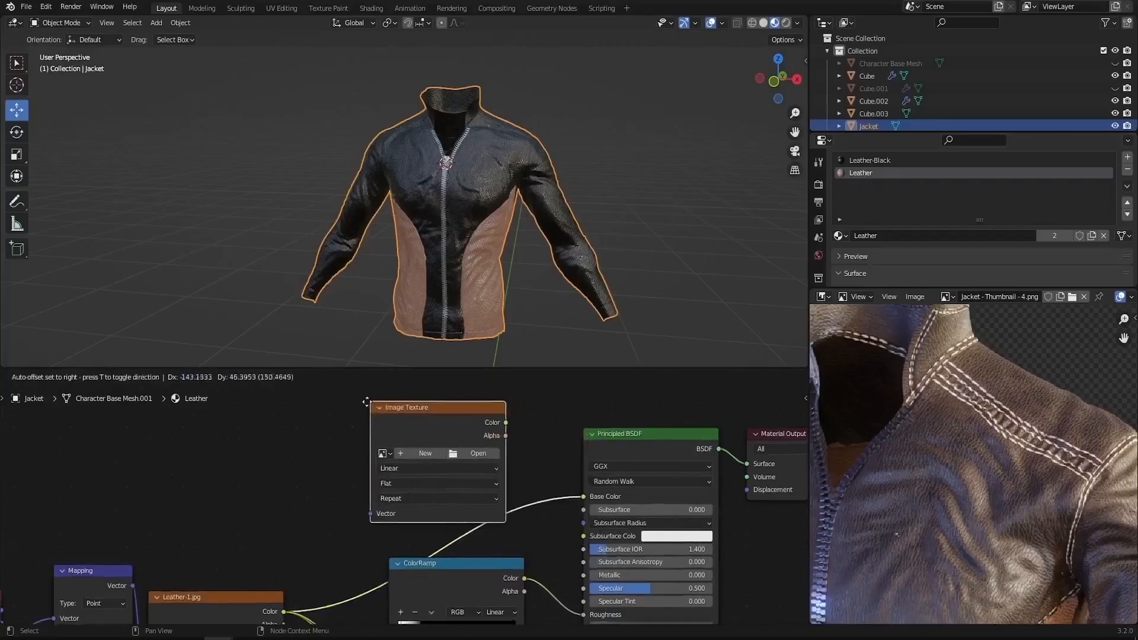
{"action": "left_click", "coordinate": [343, 407]}
{"action": "scroll", "coordinate": [396, 507], "scroll_direction": "up", "scroll_amount": 2}
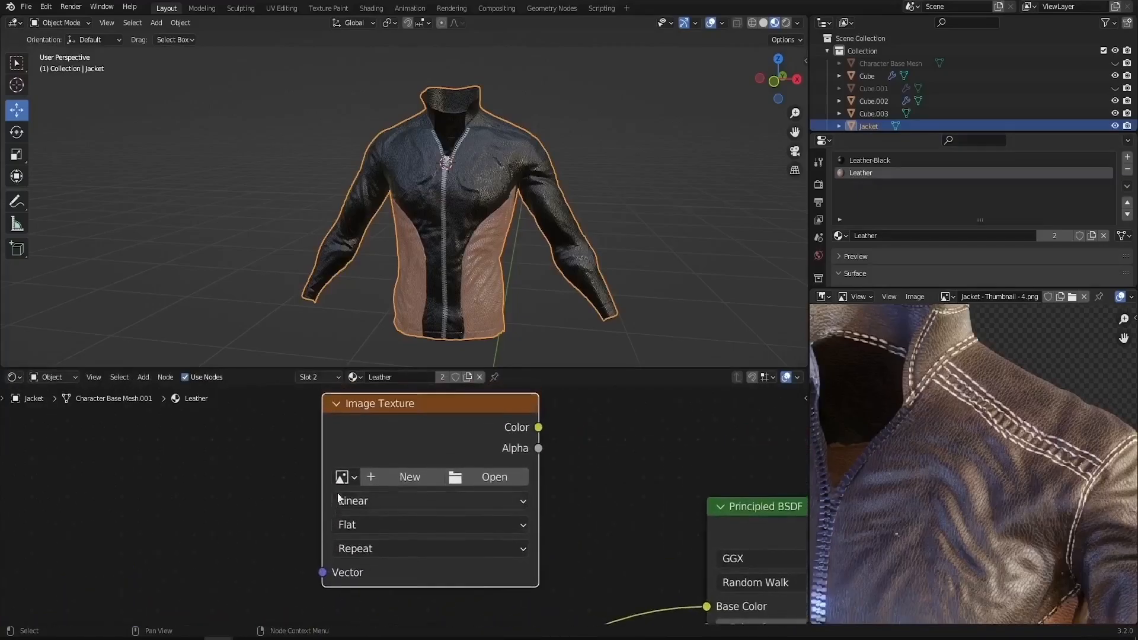
{"action": "left_click", "coordinate": [346, 478]}
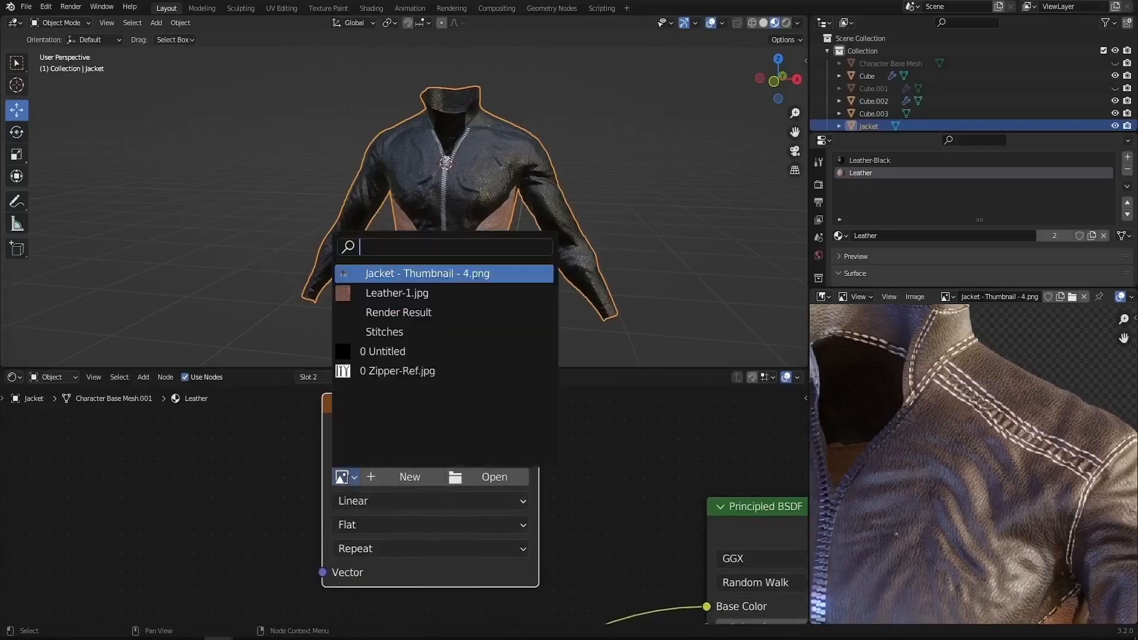
{"action": "left_click", "coordinate": [387, 332]}
Step: Connect the Stitches Color output to Base Color in the Leather material and make the Leather-1.jpg node active
{"action": "scroll", "coordinate": [450, 442], "scroll_direction": "down", "scroll_amount": 2}
{"action": "left_click_drag", "start_coordinate": [511, 434], "coordinate": [624, 552]}
{"action": "scroll", "coordinate": [622, 473], "scroll_direction": "down", "scroll_amount": 2}
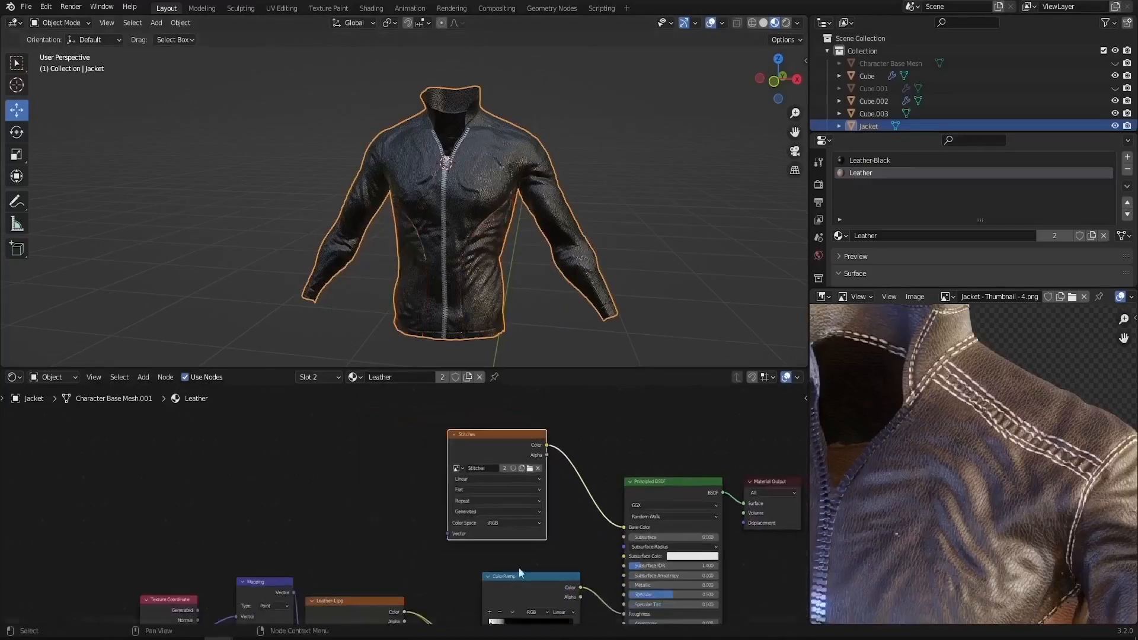
{"action": "middle_click_drag", "start_coordinate": [530, 560], "coordinate": [506, 477]}
{"action": "left_click", "coordinate": [335, 527]}
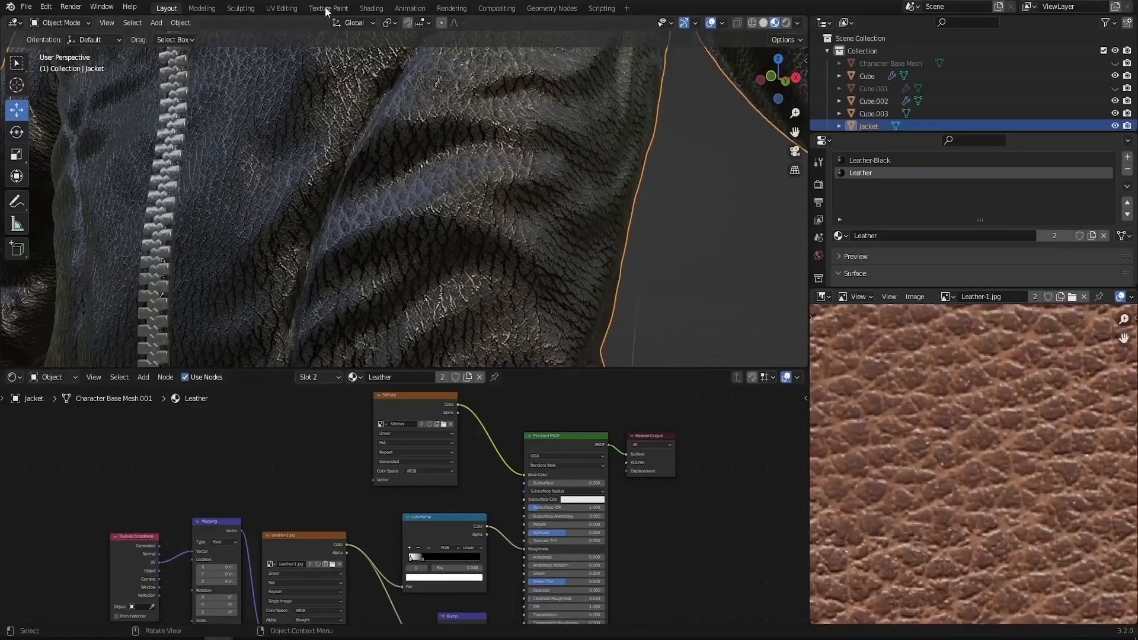
Step: Switch to the Texture Paint workspace and widen the 3D view of the jacket by narrowing the image editor
{"action": "left_click", "coordinate": [315, 8]}
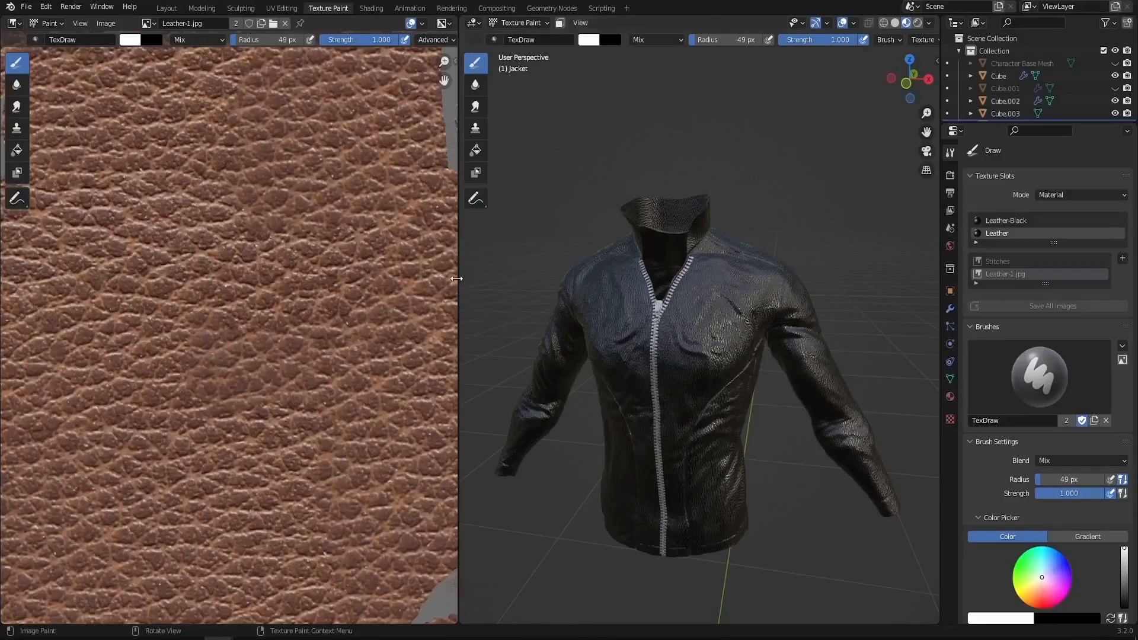
{"action": "left_click_drag", "start_coordinate": [457, 278], "coordinate": [201, 279]}
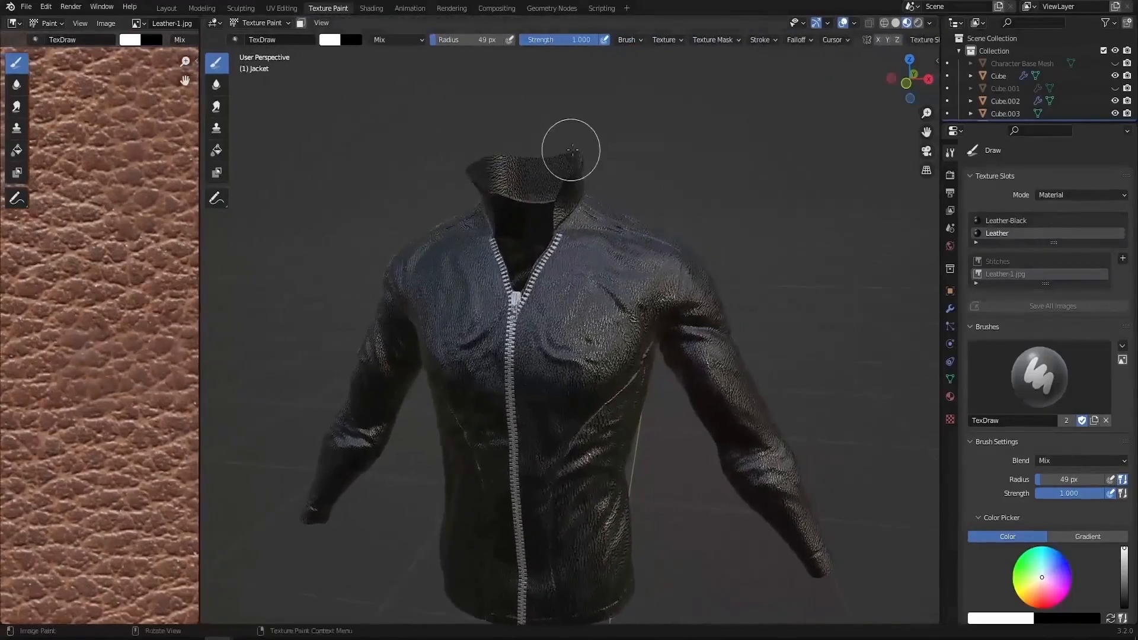
{"action": "scroll", "coordinate": [592, 254], "scroll_direction": "up", "scroll_amount": 2}
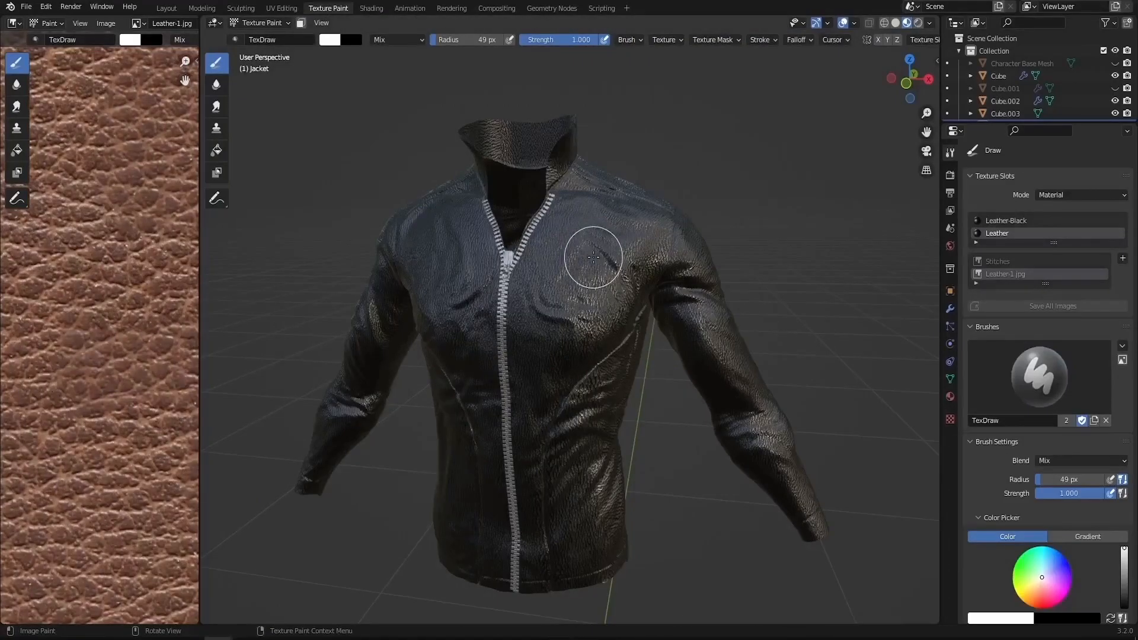
Step: Assign the existing double-stitch texture to the TexDraw brush in its texture settings
{"action": "key", "text": "n"}
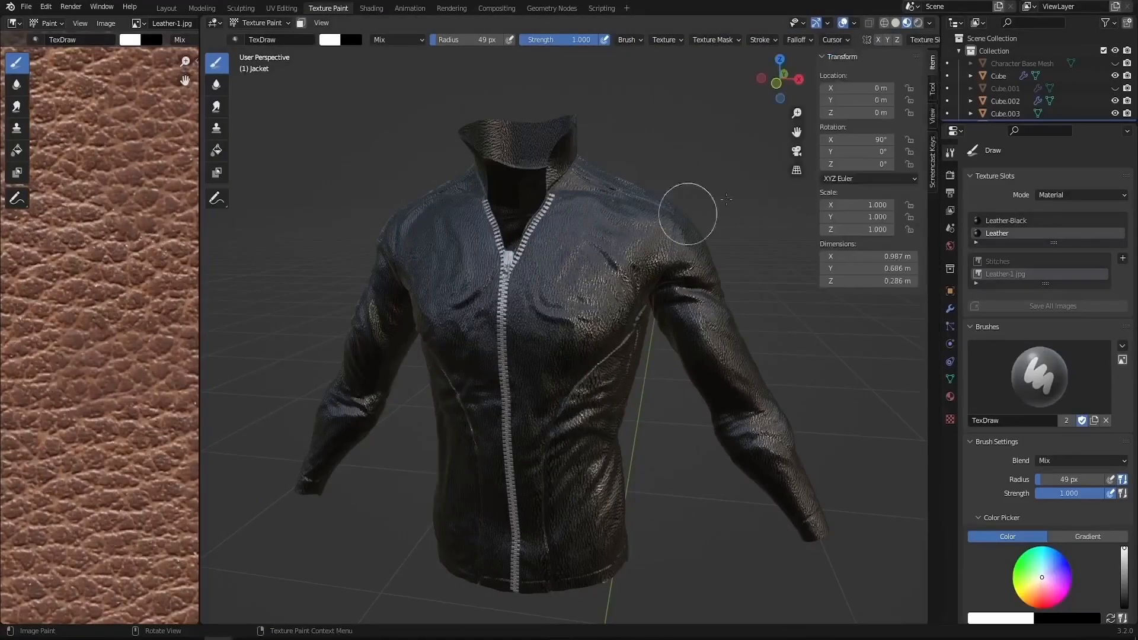
{"action": "left_click", "coordinate": [932, 92]}
{"action": "scroll", "coordinate": [893, 261], "scroll_direction": "down", "scroll_amount": 6}
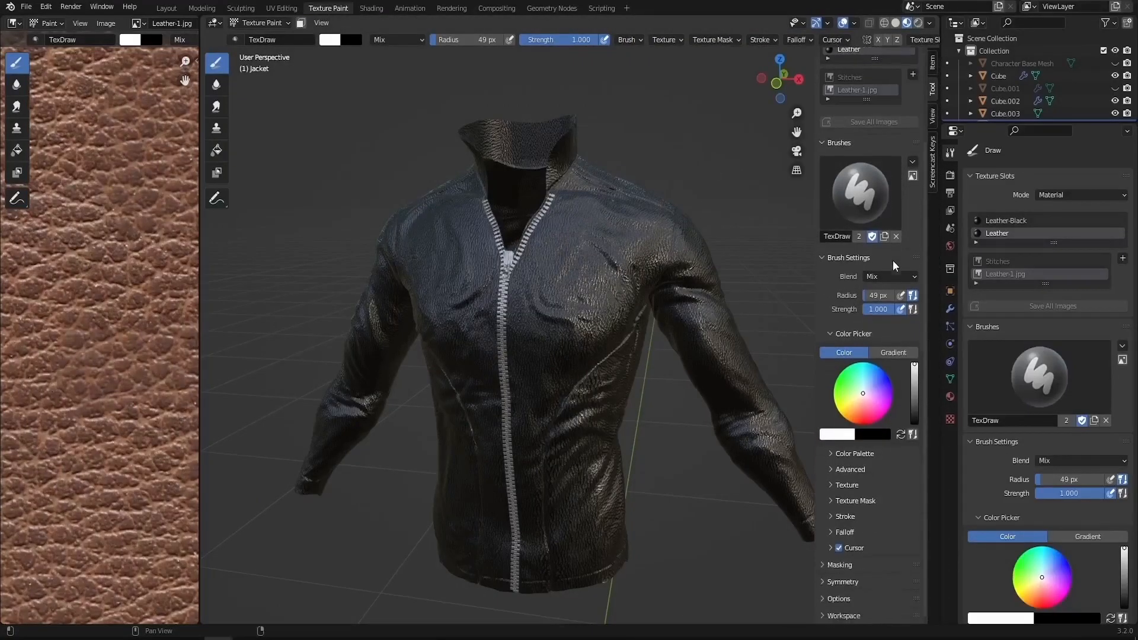
{"action": "left_click", "coordinate": [832, 484]}
{"action": "scroll", "coordinate": [836, 468], "scroll_direction": "down", "scroll_amount": 5}
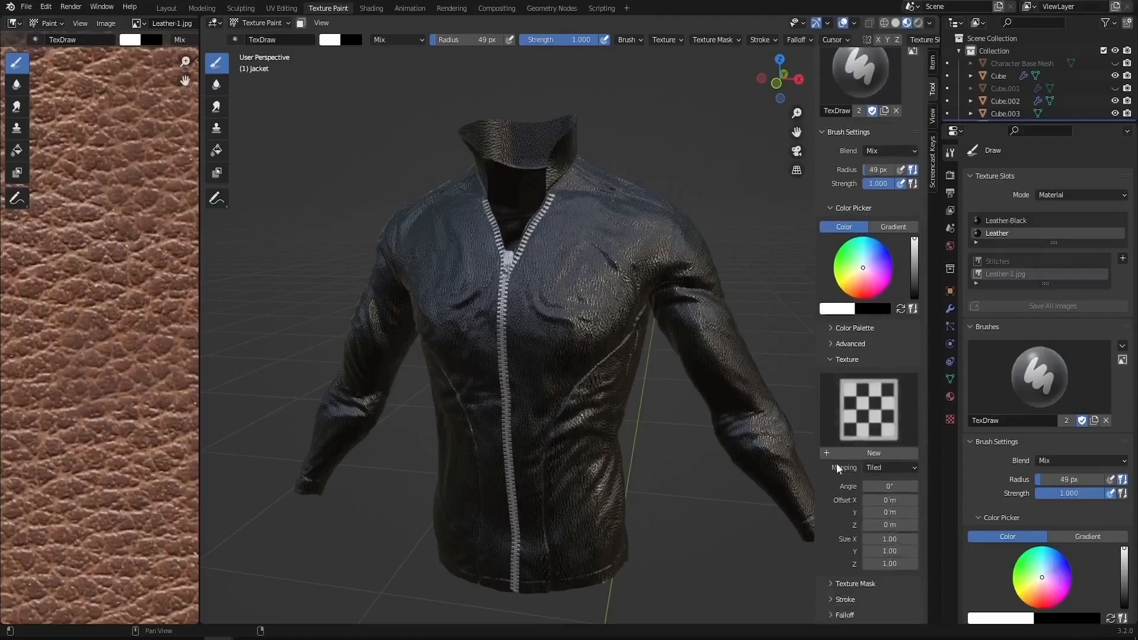
{"action": "left_click", "coordinate": [859, 392]}
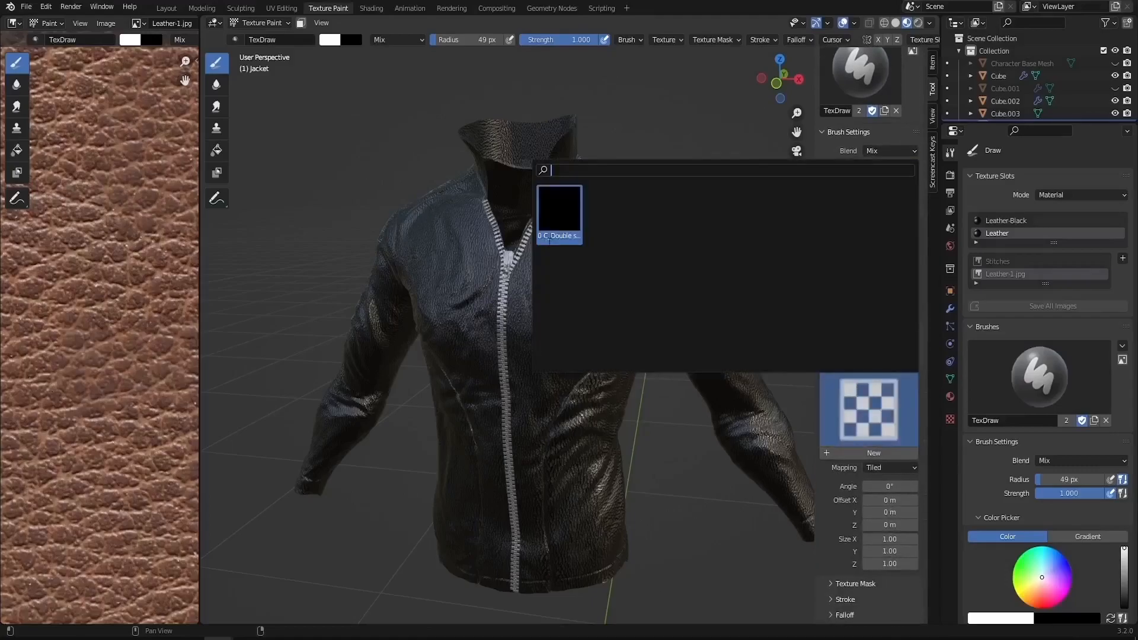
{"action": "left_click", "coordinate": [560, 213]}
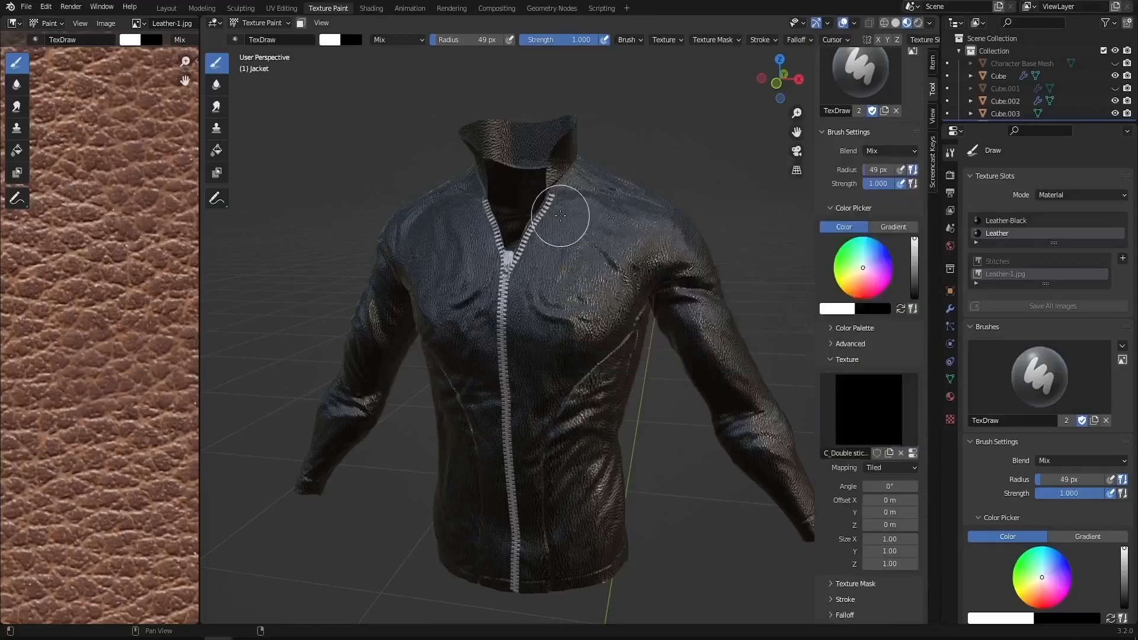
Step: Set the brush texture mapping to View Plane and enable Rake
{"action": "left_click", "coordinate": [880, 468]}
{"action": "left_click", "coordinate": [883, 482]}
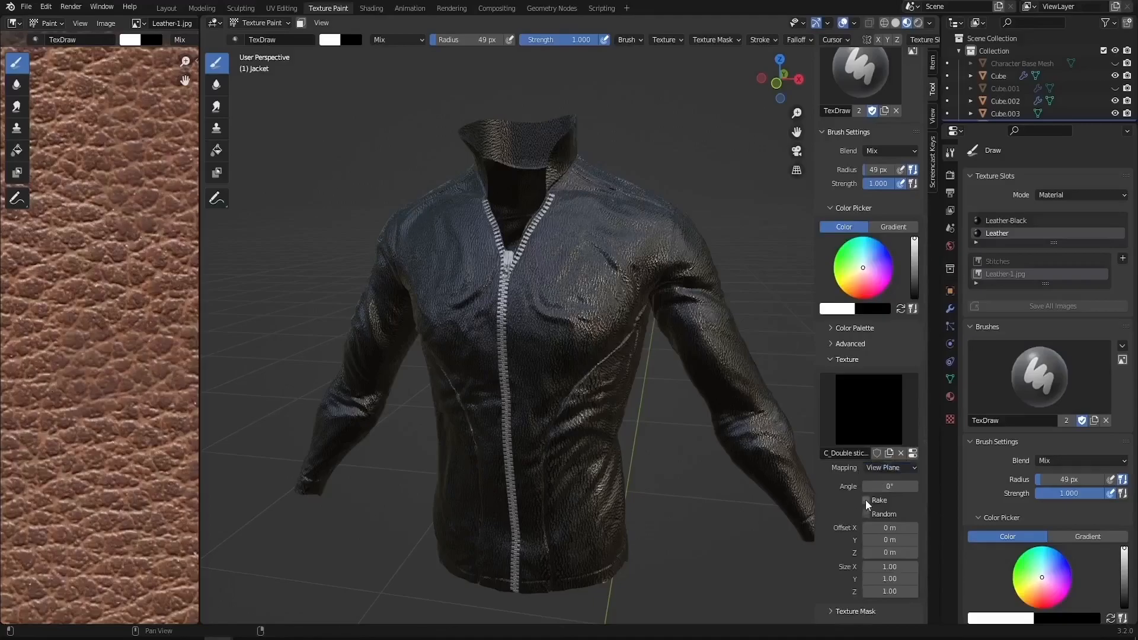
{"action": "scroll", "coordinate": [856, 506], "scroll_direction": "down", "scroll_amount": 5}
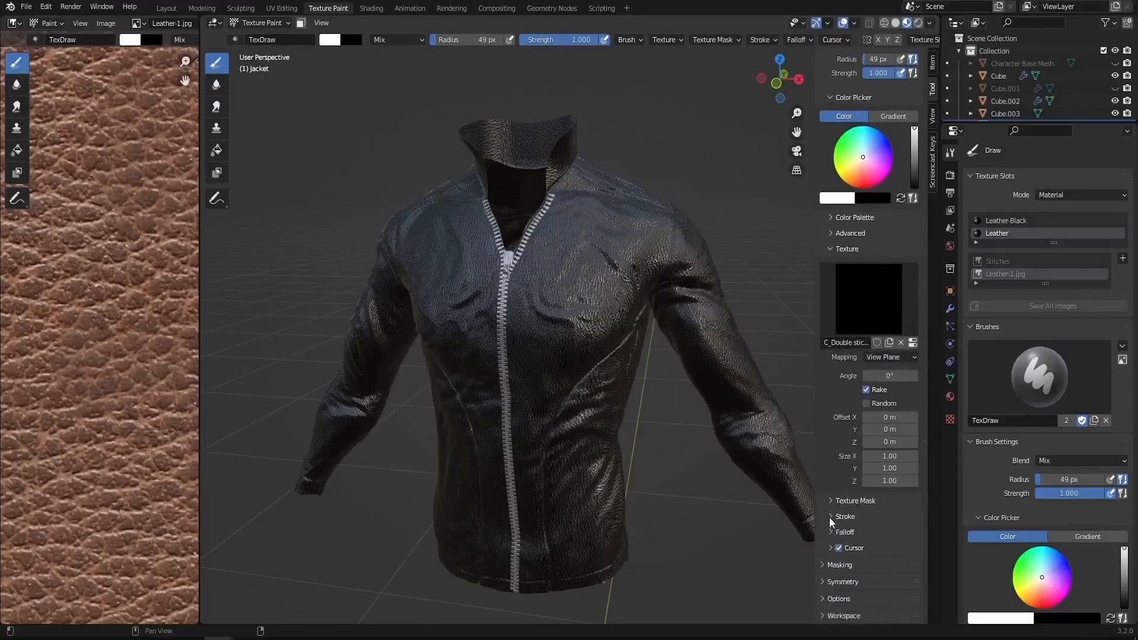
Step: Enable Stabilize Stroke in the brush's stroke settings
{"action": "left_click", "coordinate": [831, 515]}
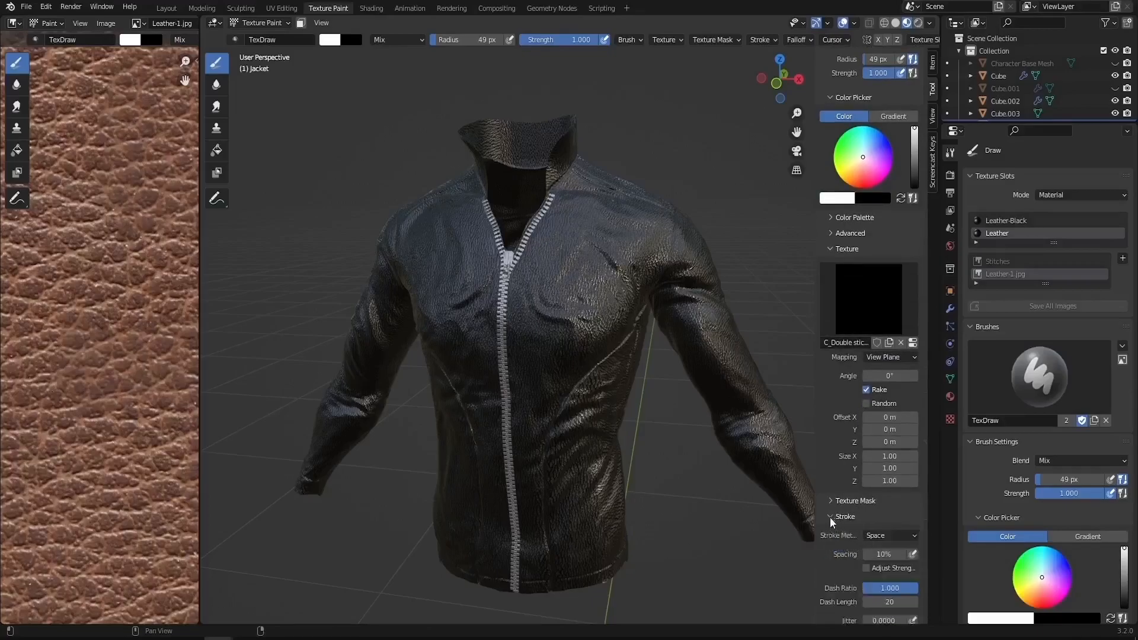
{"action": "left_click", "coordinate": [830, 517]}
{"action": "left_click", "coordinate": [830, 517]}
{"action": "scroll", "coordinate": [857, 517], "scroll_direction": "down", "scroll_amount": 5}
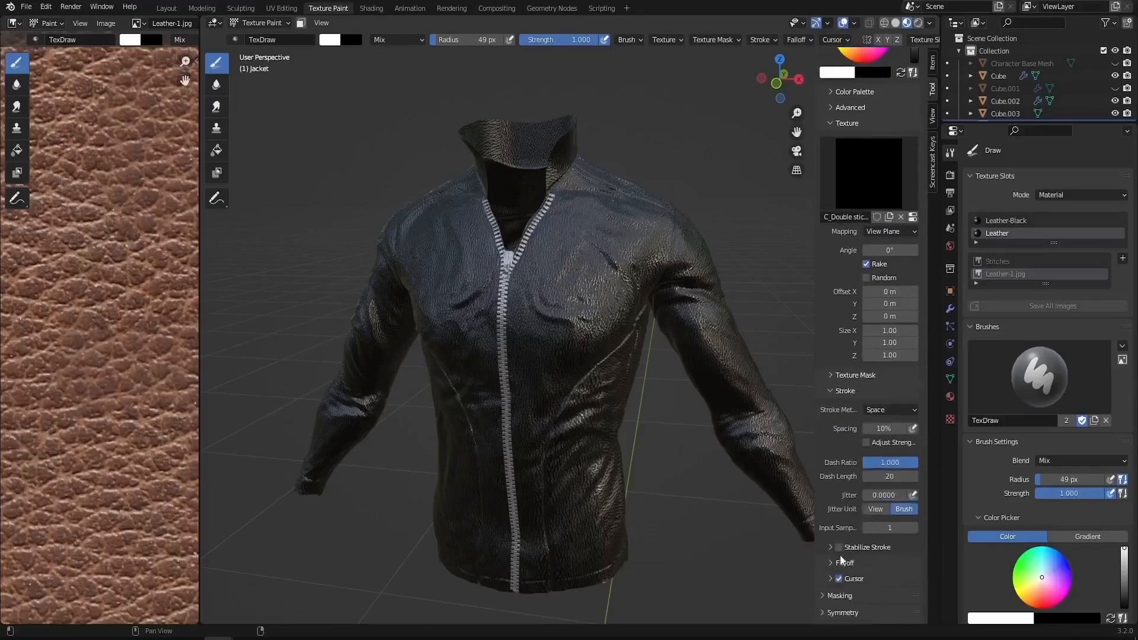
{"action": "left_click", "coordinate": [839, 547]}
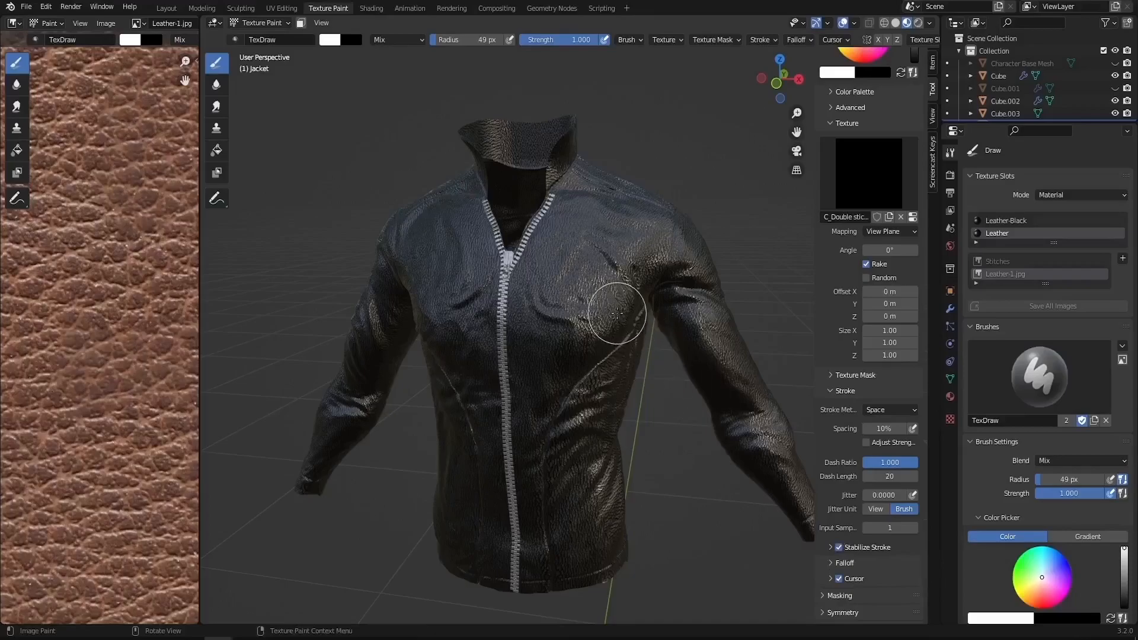
Step: Paint a winding test stitch on the jacket's chest, set the stroke spacing to 20% and undo the test
{"action": "middle_click_drag", "start_coordinate": [617, 314], "coordinate": [534, 254]}
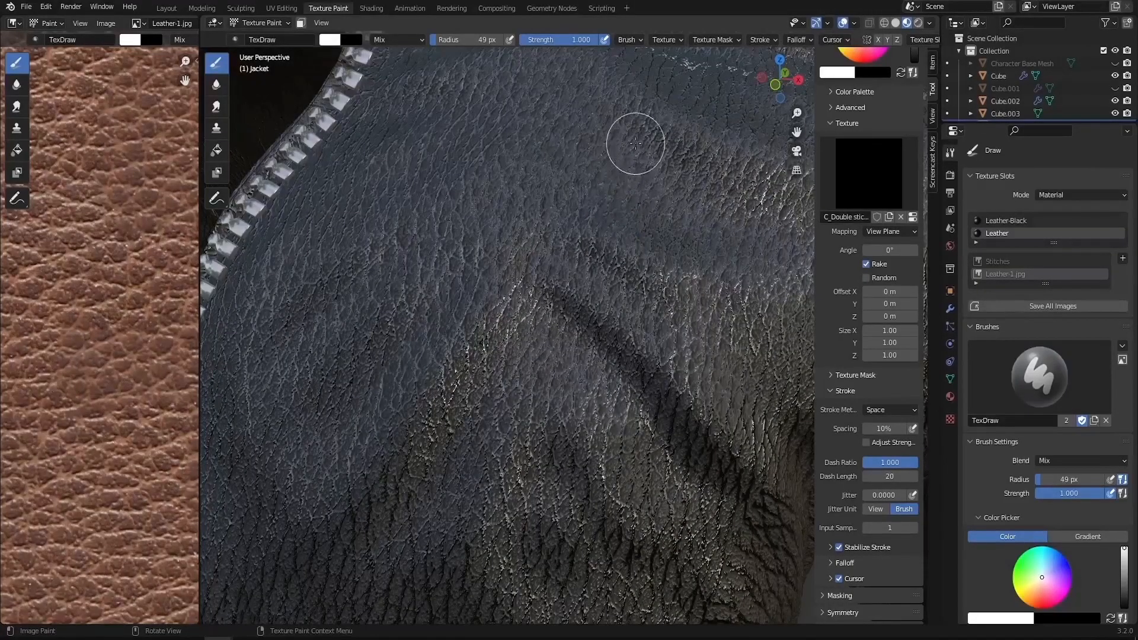
{"action": "mouse_move", "coordinate": [626, 157]}
{"action": "left_mouse_down"}
{"action": "mouse_move", "coordinate": [641, 402]}
{"action": "mouse_move", "coordinate": [390, 318]}
{"action": "mouse_move", "coordinate": [399, 109]}
{"action": "mouse_move", "coordinate": [338, 432]}
{"action": "mouse_move", "coordinate": [415, 554]}
{"action": "mouse_move", "coordinate": [516, 546]}
{"action": "left_mouse_up"}
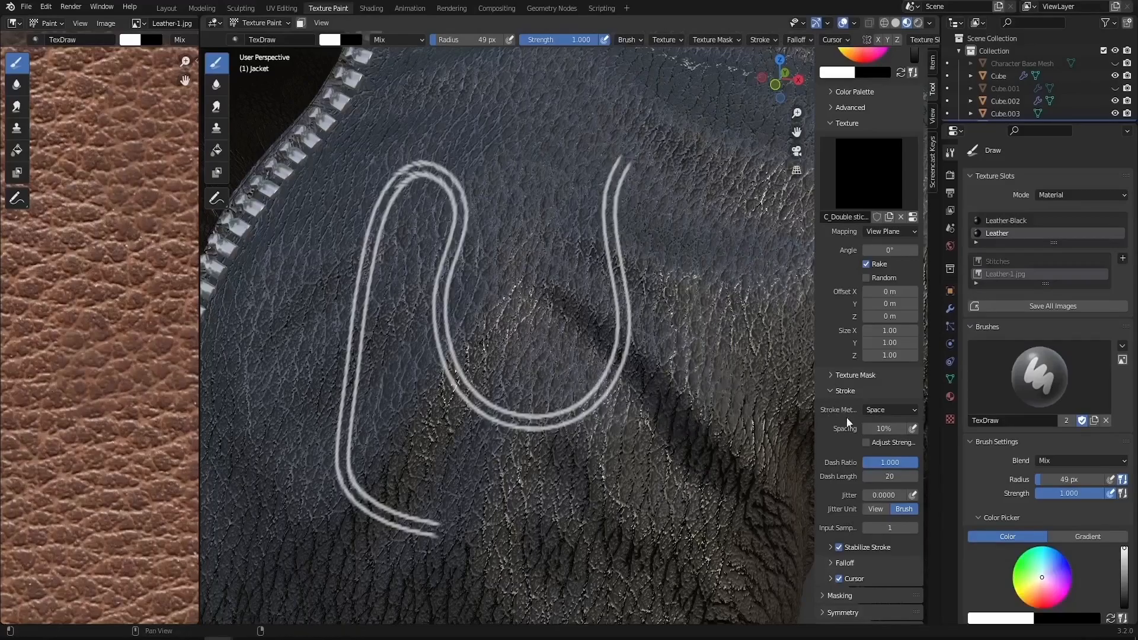
{"action": "left_click", "coordinate": [884, 429]}
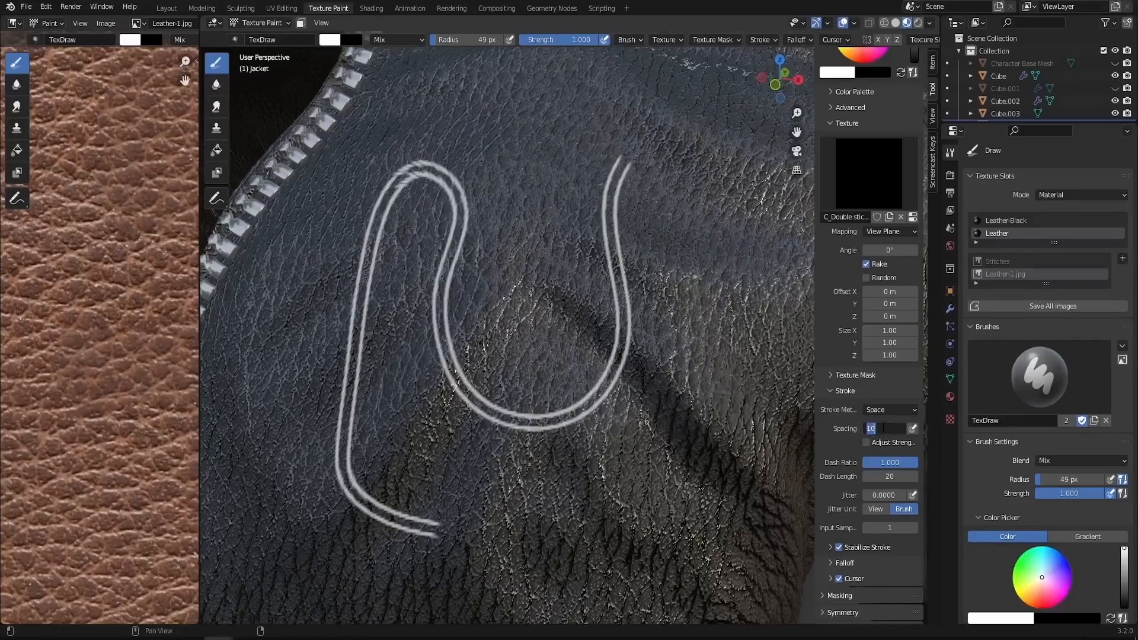
{"action": "type", "text": "20"}
{"action": "key", "text": "Return"}
{"action": "key", "text": "ctrl+z"}
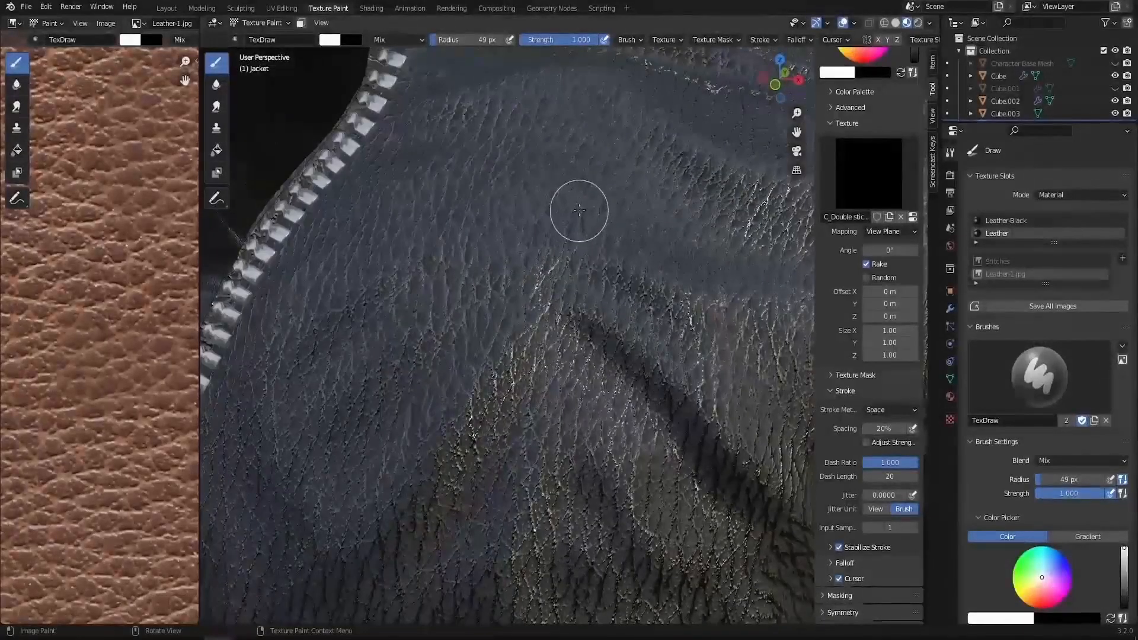
Step: Try the stitch brush on the chest at its current spacing and at 40%, undoing both test strokes
{"action": "mouse_move", "coordinate": [558, 226]}
{"action": "left_mouse_down"}
{"action": "mouse_move", "coordinate": [447, 335]}
{"action": "mouse_move", "coordinate": [502, 554]}
{"action": "mouse_move", "coordinate": [668, 247]}
{"action": "mouse_move", "coordinate": [561, 140]}
{"action": "left_mouse_up"}
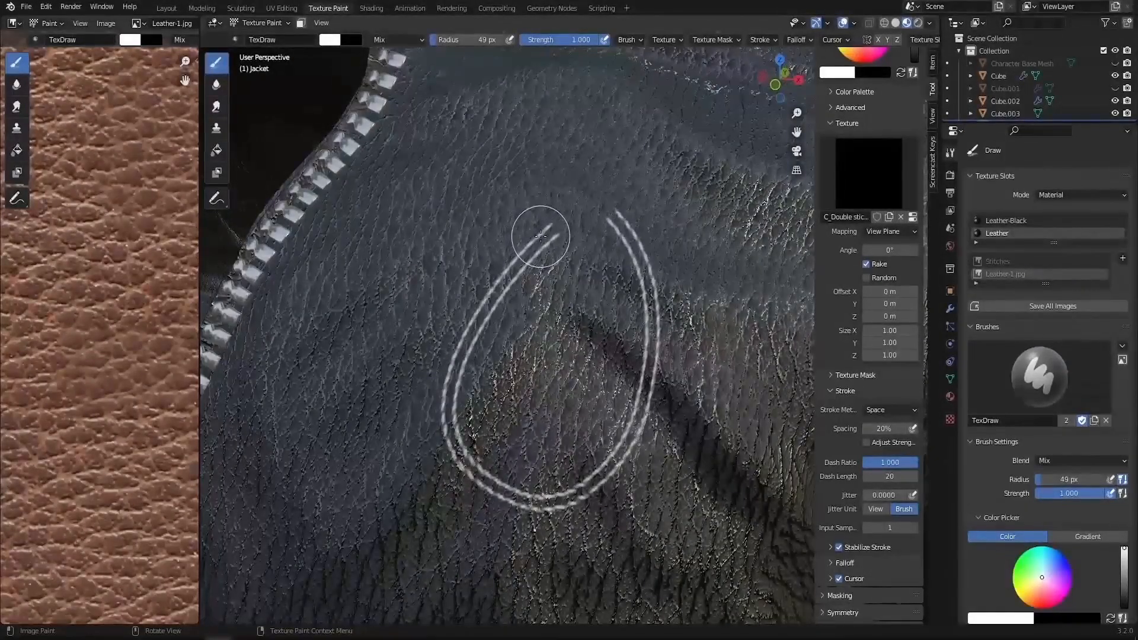
{"action": "left_click", "coordinate": [881, 428]}
{"action": "type", "text": "40"}
{"action": "key", "text": "Return"}
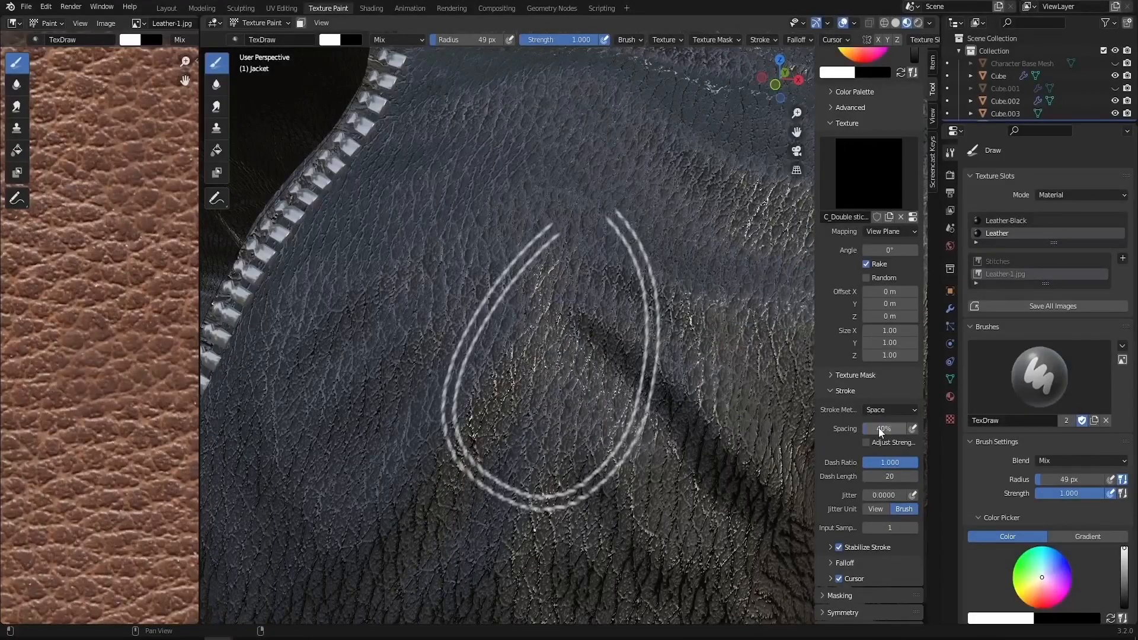
{"action": "key", "text": "ctrl+z"}
{"action": "mouse_move", "coordinate": [606, 228]}
{"action": "left_mouse_down"}
{"action": "mouse_move", "coordinate": [542, 338]}
{"action": "mouse_move", "coordinate": [447, 407]}
{"action": "mouse_move", "coordinate": [364, 491]}
{"action": "mouse_move", "coordinate": [573, 593]}
{"action": "left_mouse_up"}
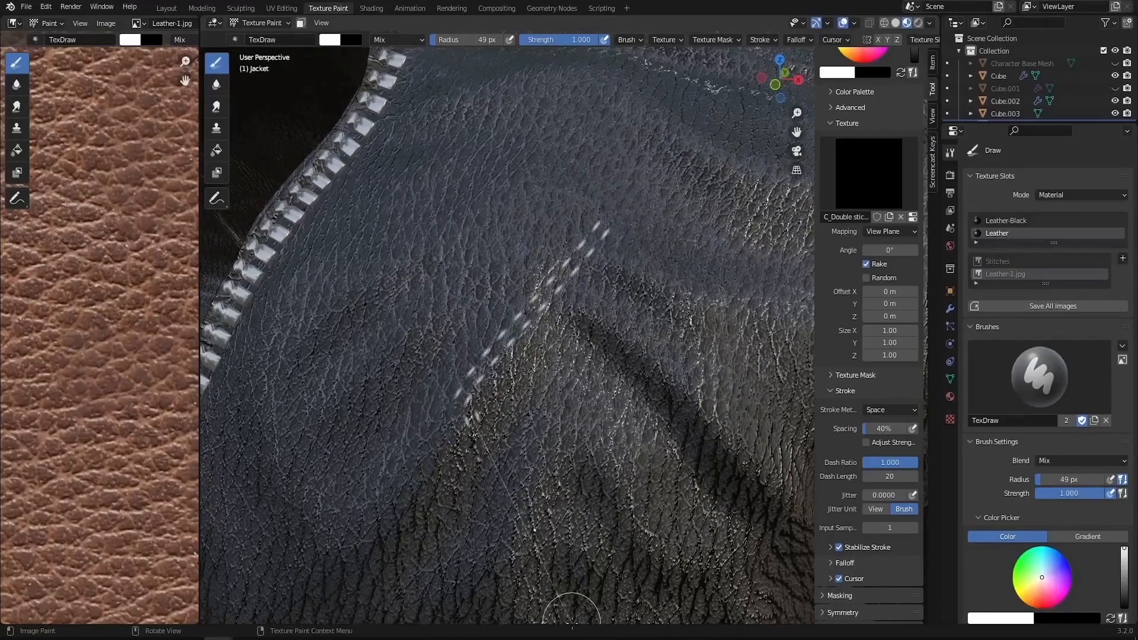
{"action": "key", "text": "ctrl+z"}
Step: Set the stroke spacing to 30%, paint a test stitch across the chest and undo it
{"action": "left_click", "coordinate": [890, 427]}
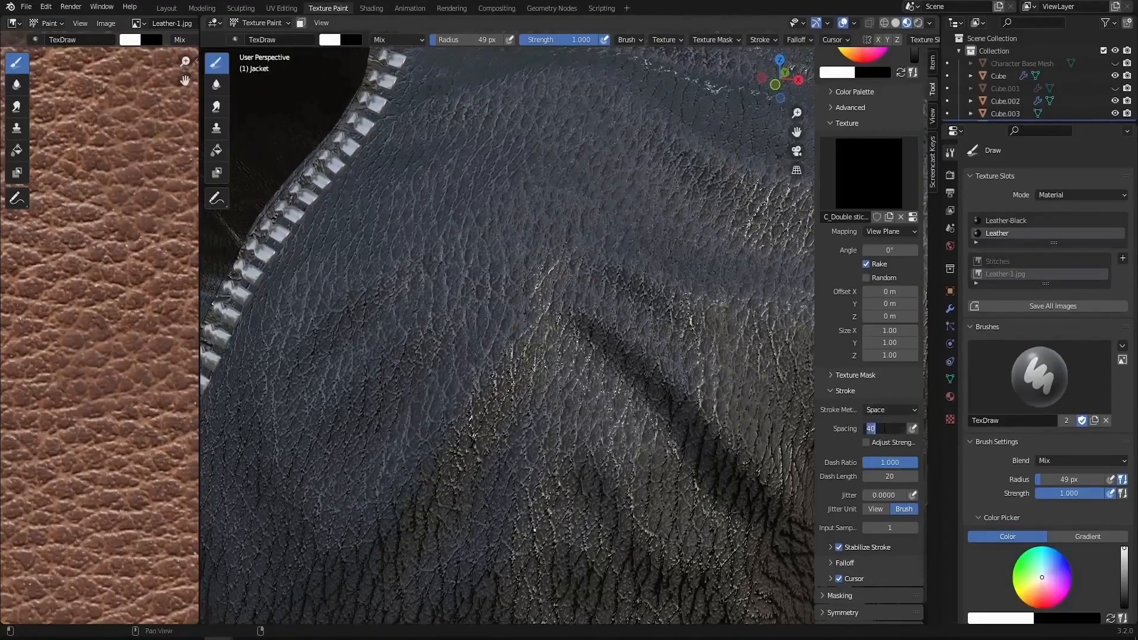
{"action": "type", "text": "30"}
{"action": "key", "text": "Return"}
{"action": "mouse_move", "coordinate": [527, 166]}
{"action": "left_mouse_down"}
{"action": "mouse_move", "coordinate": [512, 394]}
{"action": "mouse_move", "coordinate": [300, 537]}
{"action": "mouse_move", "coordinate": [720, 460]}
{"action": "left_mouse_up"}
{"action": "scroll", "coordinate": [517, 373], "scroll_direction": "down", "scroll_amount": 2}
{"action": "key", "text": "ctrl+z"}
Step: Set the brush strength to 5, then paint a test stitch on the chest and undo it
{"action": "double_click", "coordinate": [572, 40]}
{"action": "type", "text": "5"}
{"action": "key", "text": "Return"}
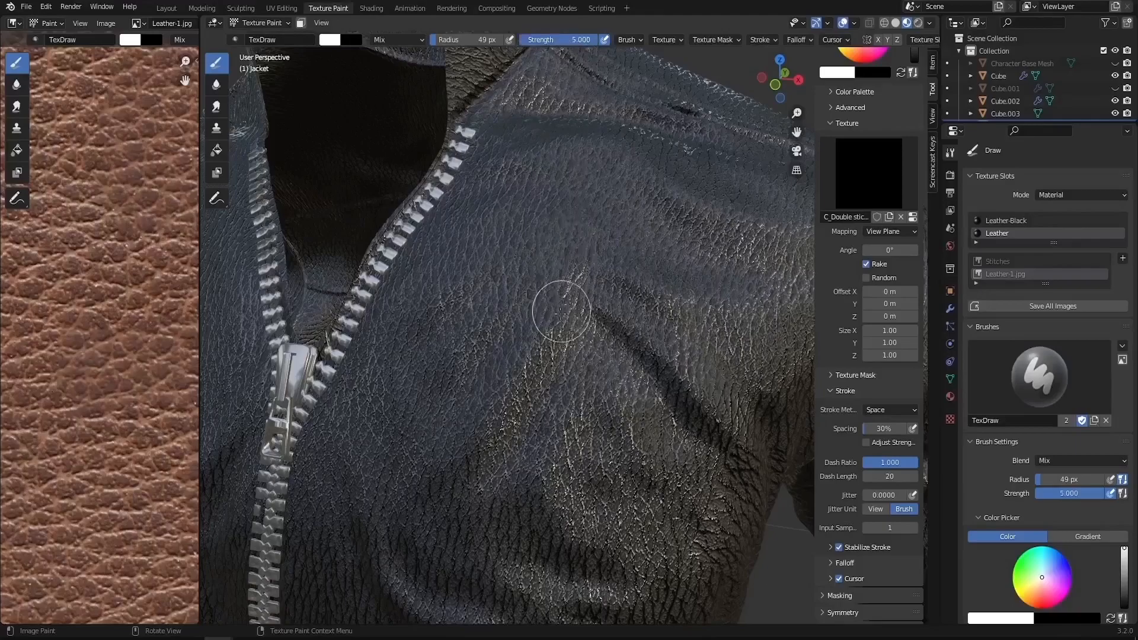
{"action": "scroll", "coordinate": [561, 308], "scroll_direction": "up", "scroll_amount": 2}
{"action": "mouse_move", "coordinate": [556, 224]}
{"action": "left_mouse_down"}
{"action": "mouse_move", "coordinate": [546, 325]}
{"action": "mouse_move", "coordinate": [520, 386]}
{"action": "mouse_move", "coordinate": [376, 475]}
{"action": "mouse_move", "coordinate": [504, 593]}
{"action": "mouse_move", "coordinate": [747, 389]}
{"action": "mouse_move", "coordinate": [704, 153]}
{"action": "mouse_move", "coordinate": [496, 246]}
{"action": "mouse_move", "coordinate": [420, 500]}
{"action": "mouse_move", "coordinate": [511, 440]}
{"action": "left_mouse_up"}
{"action": "key", "text": "ctrl+z"}
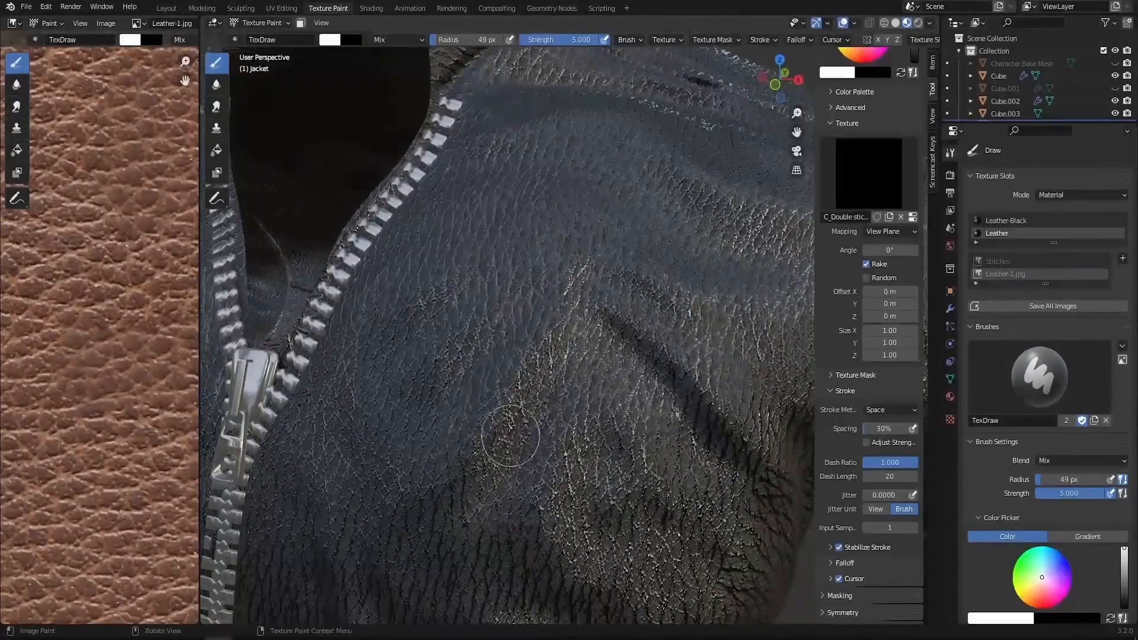
Step: Maximize the 3D view and, from the top, paint double stitching along both edges of the jacket's left shoulder seam
{"action": "scroll", "coordinate": [488, 354], "scroll_direction": "down", "scroll_amount": 6}
{"action": "middle_click_drag", "start_coordinate": [595, 336], "coordinate": [596, 363]}
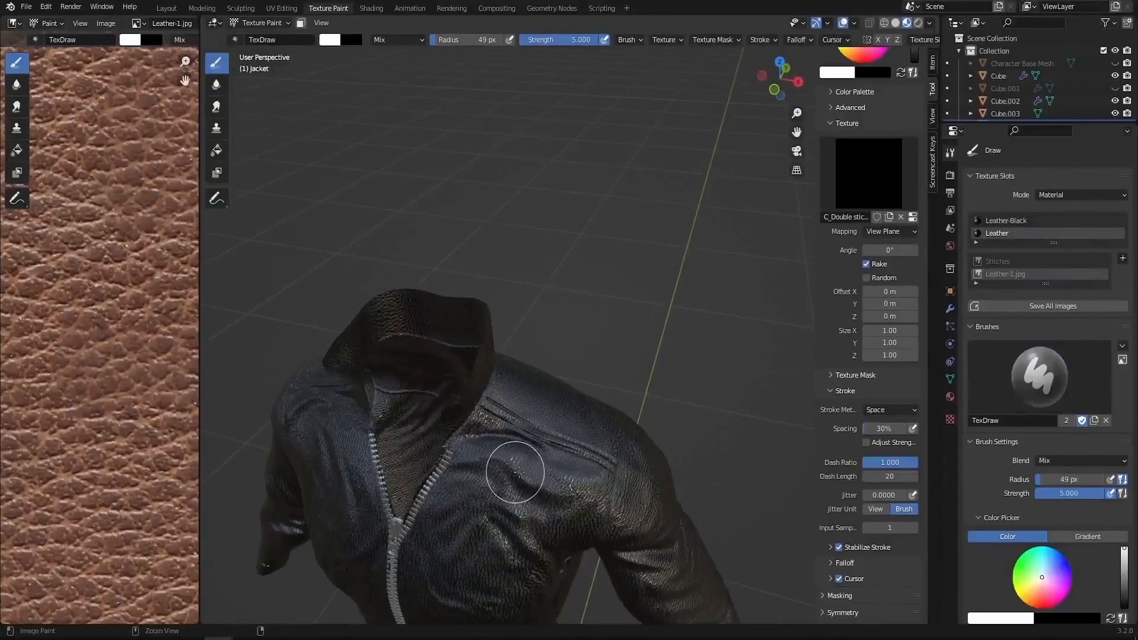
{"action": "key", "text": "ctrl+space"}
{"action": "key", "text": "KP_7"}
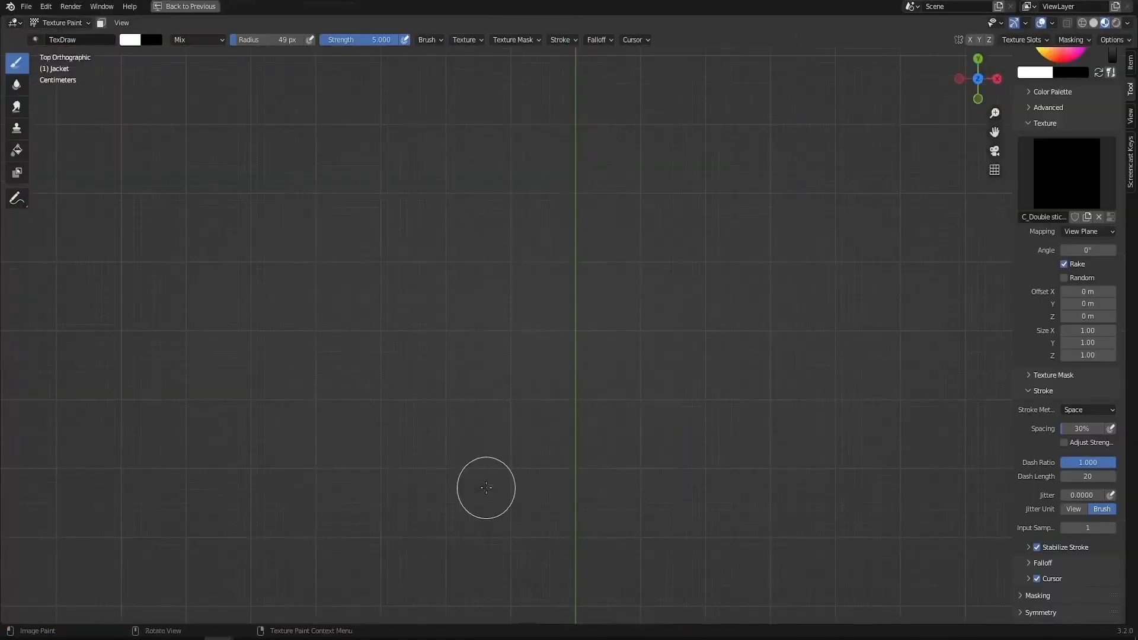
{"action": "key", "text": "KP_Decimal"}
{"action": "scroll", "coordinate": [557, 330], "scroll_direction": "up", "scroll_amount": 8}
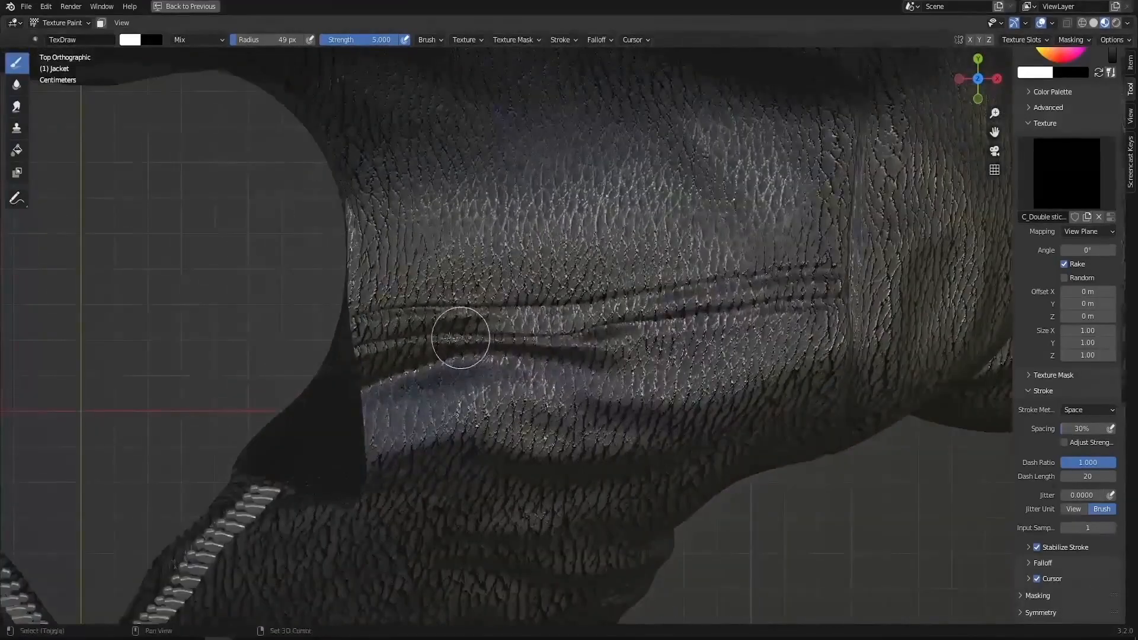
{"action": "middle_click_drag", "start_coordinate": [461, 338], "coordinate": [268, 347], "text": "shift"}
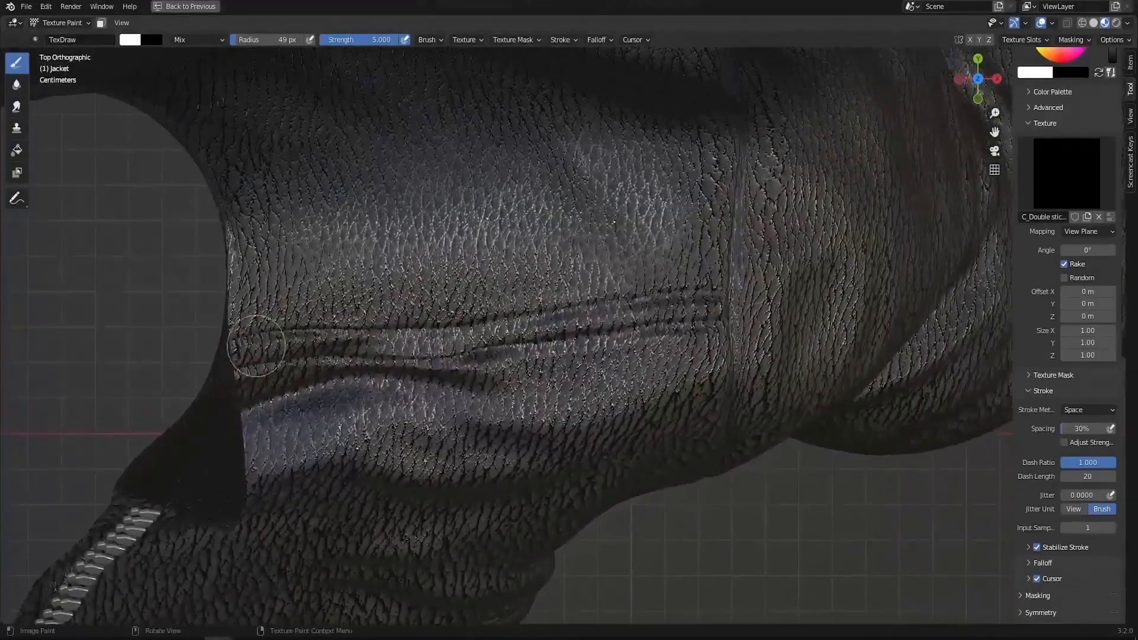
{"action": "mouse_move", "coordinate": [303, 330]}
{"action": "left_mouse_down"}
{"action": "mouse_move", "coordinate": [401, 320]}
{"action": "mouse_move", "coordinate": [539, 332]}
{"action": "mouse_move", "coordinate": [833, 273]}
{"action": "mouse_move", "coordinate": [877, 284]}
{"action": "left_mouse_up"}
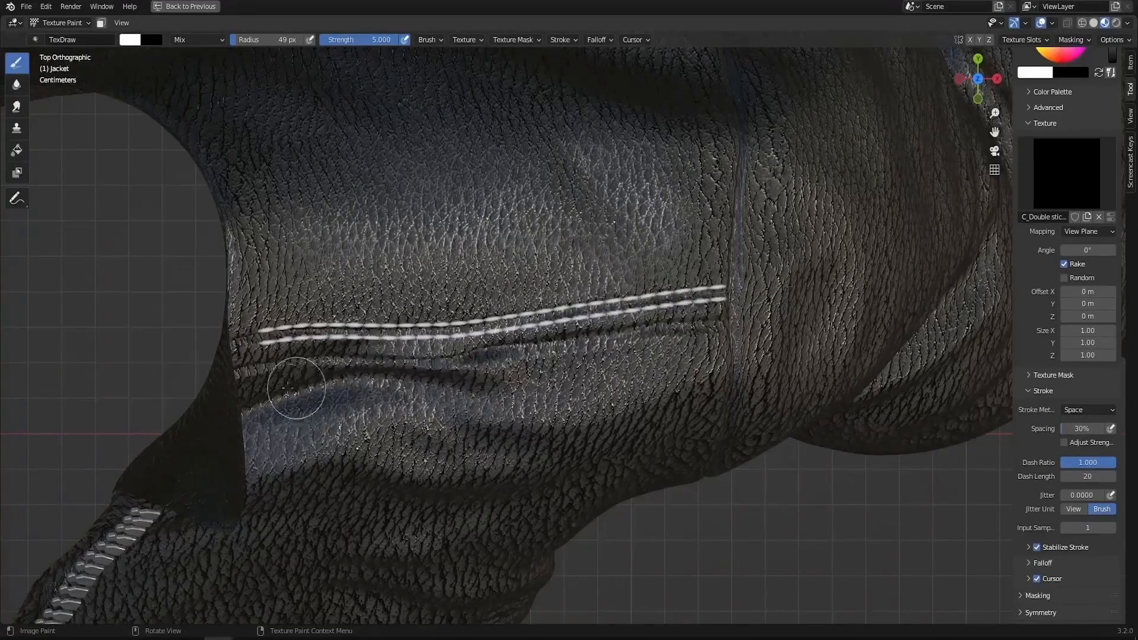
{"action": "mouse_move", "coordinate": [307, 362]}
{"action": "left_mouse_down"}
{"action": "mouse_move", "coordinate": [661, 336]}
{"action": "mouse_move", "coordinate": [706, 312]}
{"action": "mouse_move", "coordinate": [856, 297]}
{"action": "mouse_move", "coordinate": [862, 308]}
{"action": "left_mouse_up"}
Step: Set the brush radius to 55 px and extend the front shoulder stitching up to the collar
{"action": "middle_click_drag", "start_coordinate": [862, 308], "coordinate": [480, 239]}
{"action": "scroll", "coordinate": [515, 274], "scroll_direction": "down", "scroll_amount": 4}
{"action": "scroll", "coordinate": [480, 240], "scroll_direction": "up", "scroll_amount": 5}
{"action": "mouse_move", "coordinate": [557, 273]}
{"action": "middle_mouse_down"}
{"action": "mouse_move", "coordinate": [503, 241]}
{"action": "mouse_move", "coordinate": [558, 400]}
{"action": "mouse_move", "coordinate": [578, 425]}
{"action": "middle_mouse_up"}
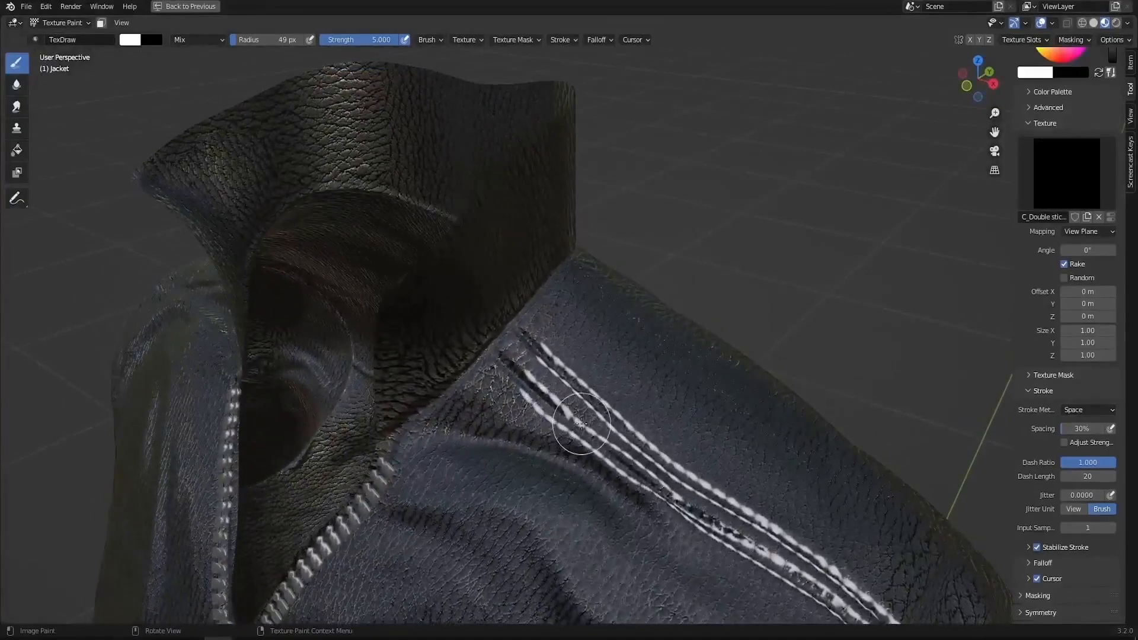
{"action": "key", "text": "f"}
{"action": "left_click", "coordinate": [576, 428]}
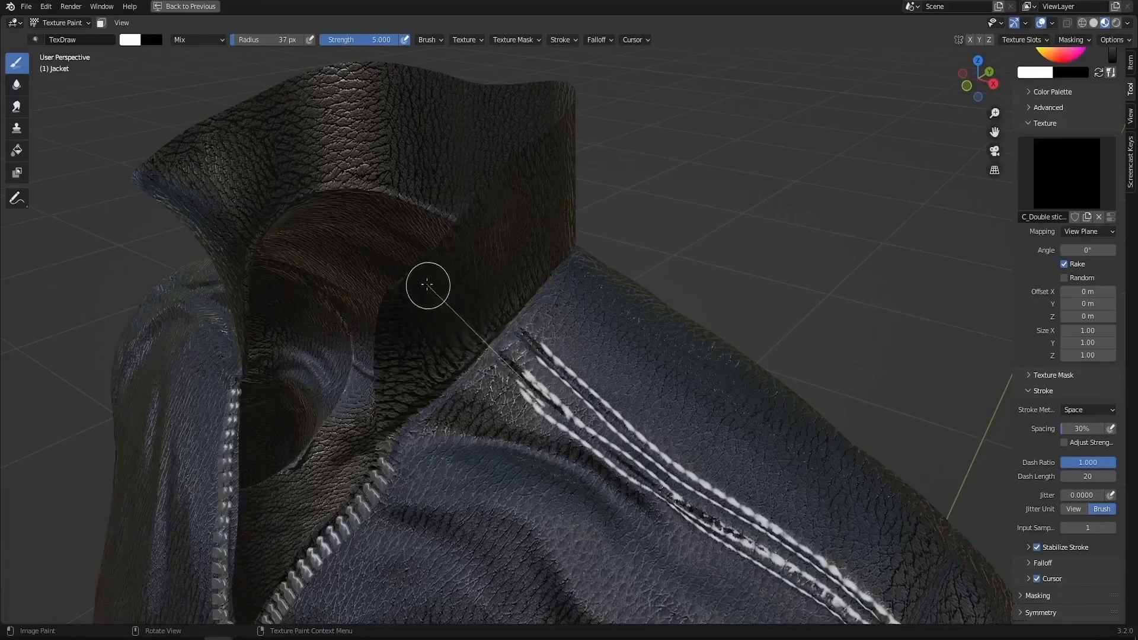
{"action": "key", "text": "f"}
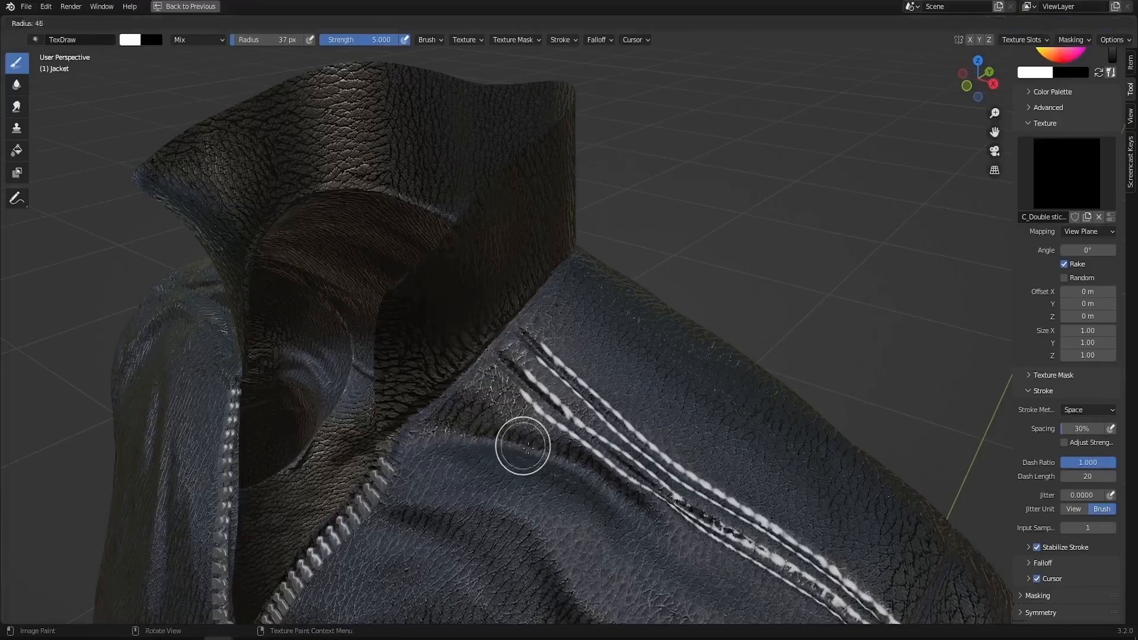
{"action": "left_click", "coordinate": [533, 451]}
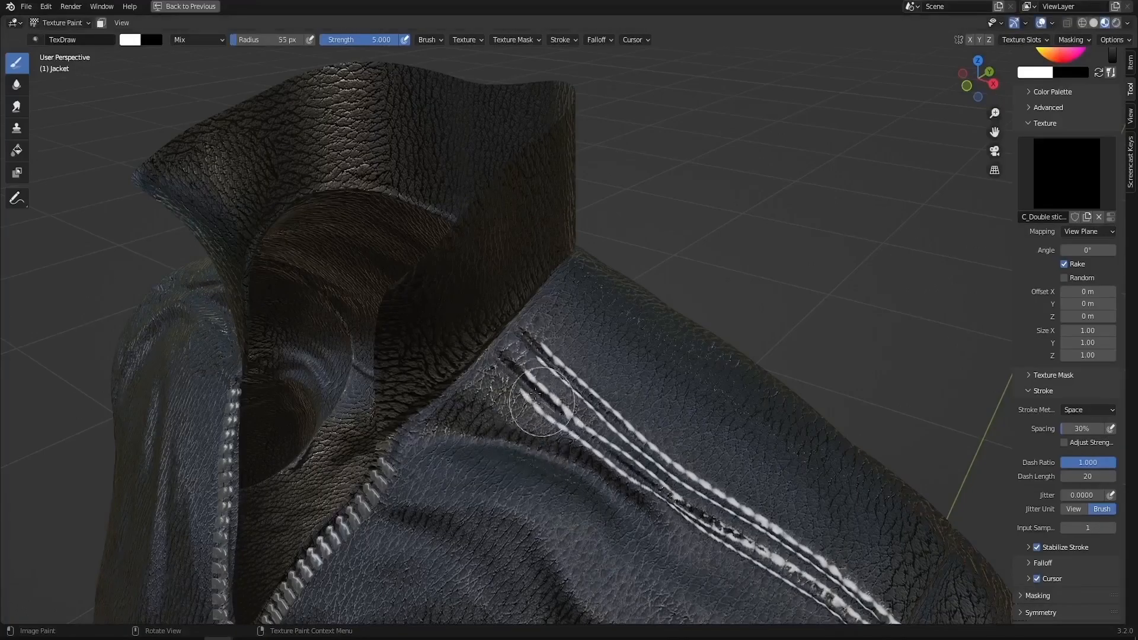
{"action": "left_click_drag", "start_coordinate": [425, 282], "coordinate": [369, 226]}
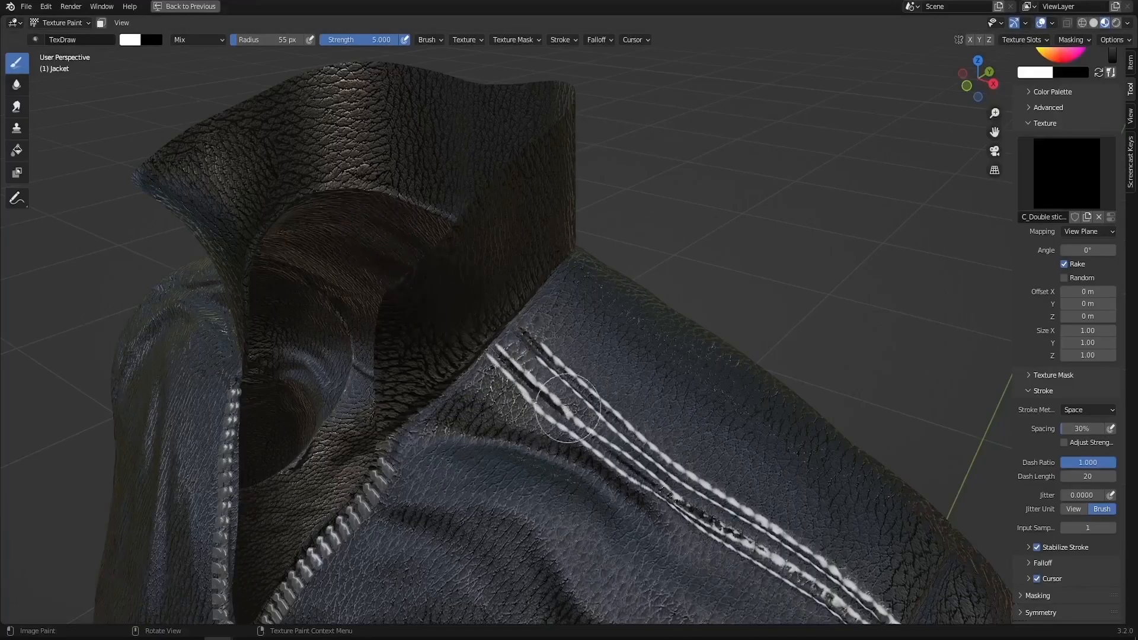
Step: Set the brush radius to 45 px and extend the rear shoulder stitching up to the collar
{"action": "middle_click_drag", "start_coordinate": [572, 398], "coordinate": [610, 422]}
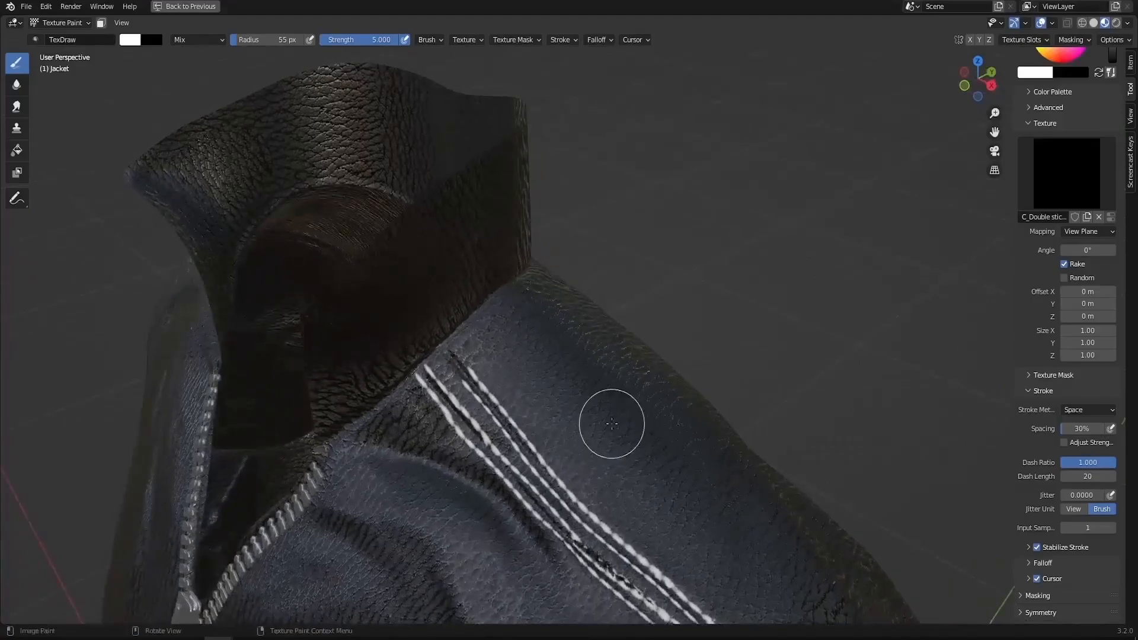
{"action": "key", "text": "f"}
{"action": "left_click", "coordinate": [606, 434]}
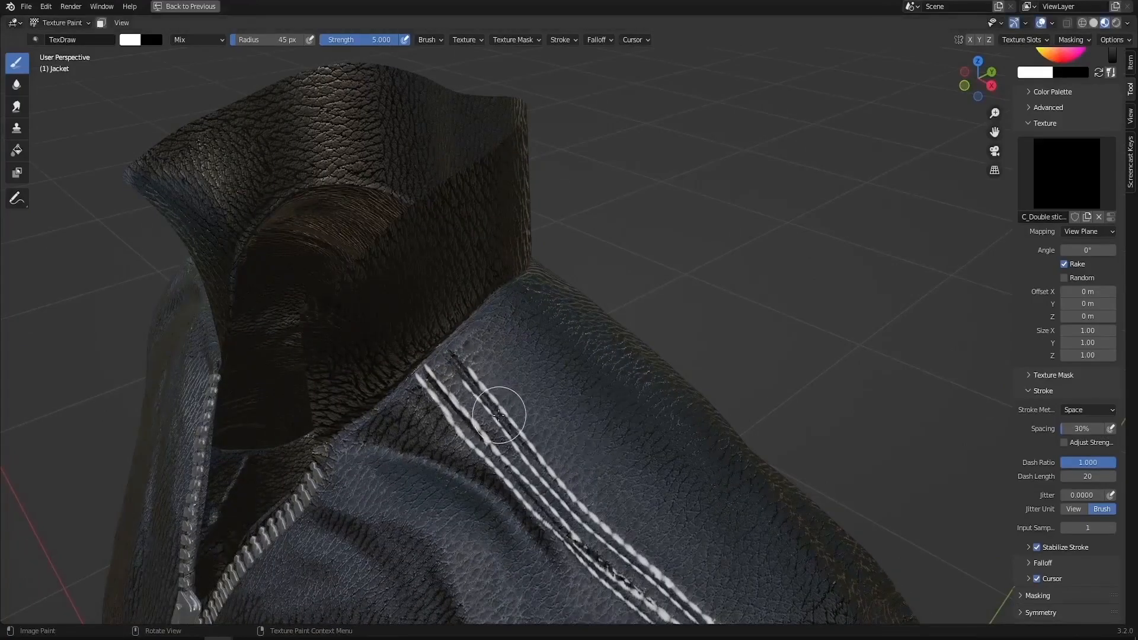
{"action": "left_click_drag", "start_coordinate": [422, 320], "coordinate": [347, 238]}
Step: Paint double stitching over the top of the left armhole seam and down its back, redoing a misplaced stroke
{"action": "mouse_move", "coordinate": [452, 255]}
{"action": "middle_mouse_down"}
{"action": "mouse_move", "coordinate": [465, 399]}
{"action": "mouse_move", "coordinate": [480, 393]}
{"action": "mouse_move", "coordinate": [493, 411]}
{"action": "mouse_move", "coordinate": [443, 457]}
{"action": "middle_mouse_up"}
{"action": "mouse_move", "coordinate": [444, 457]}
{"action": "left_mouse_down"}
{"action": "mouse_move", "coordinate": [554, 399]}
{"action": "mouse_move", "coordinate": [711, 407]}
{"action": "left_mouse_up"}
{"action": "mouse_move", "coordinate": [711, 406]}
{"action": "middle_mouse_down"}
{"action": "mouse_move", "coordinate": [427, 403]}
{"action": "mouse_move", "coordinate": [352, 292]}
{"action": "middle_mouse_up"}
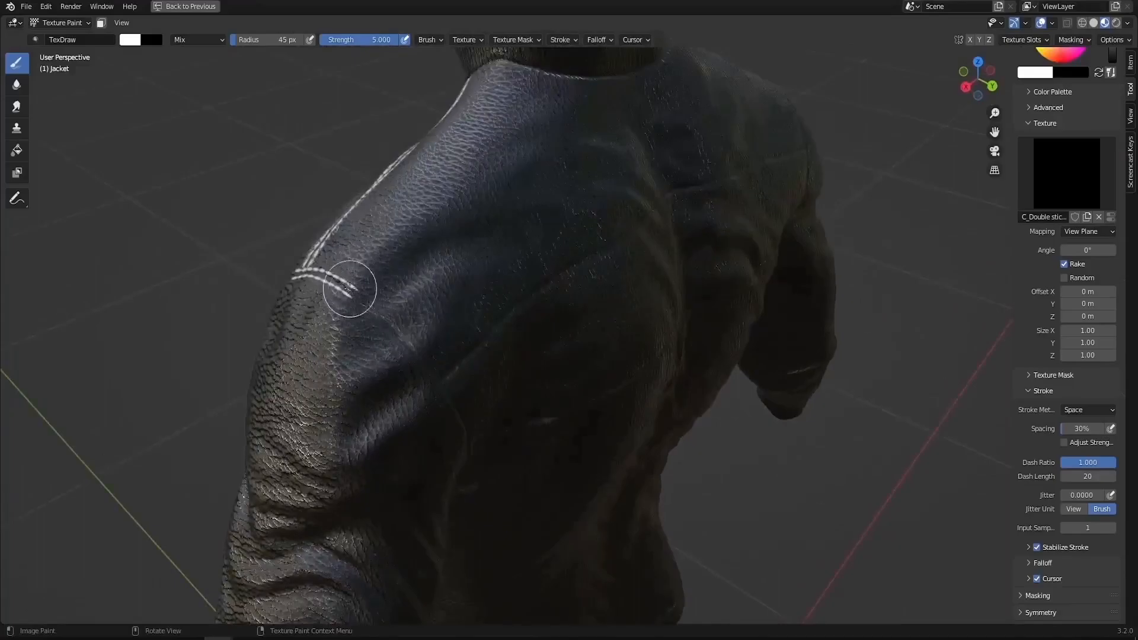
{"action": "left_click_drag", "start_coordinate": [447, 376], "coordinate": [533, 477]}
{"action": "middle_click_drag", "start_coordinate": [429, 364], "coordinate": [439, 379]}
{"action": "left_click_drag", "start_coordinate": [344, 351], "coordinate": [379, 364]}
{"action": "left_click_drag", "start_coordinate": [466, 420], "coordinate": [514, 452]}
{"action": "key", "text": "ctrl+z"}
{"action": "left_click_drag", "start_coordinate": [358, 350], "coordinate": [498, 447]}
Step: Paint double stitching down the back of the left armhole and along the horizontal seams across the jacket's back
{"action": "mouse_move", "coordinate": [498, 447]}
{"action": "middle_mouse_down"}
{"action": "mouse_move", "coordinate": [370, 296]}
{"action": "mouse_move", "coordinate": [356, 254]}
{"action": "middle_mouse_up"}
{"action": "mouse_move", "coordinate": [356, 254]}
{"action": "left_mouse_down"}
{"action": "mouse_move", "coordinate": [414, 443]}
{"action": "mouse_move", "coordinate": [421, 564]}
{"action": "left_mouse_up"}
{"action": "mouse_move", "coordinate": [381, 261]}
{"action": "middle_mouse_down"}
{"action": "mouse_move", "coordinate": [272, 304]}
{"action": "mouse_move", "coordinate": [121, 326]}
{"action": "middle_mouse_up"}
{"action": "mouse_move", "coordinate": [120, 328]}
{"action": "left_mouse_down"}
{"action": "mouse_move", "coordinate": [295, 269]}
{"action": "mouse_move", "coordinate": [447, 262]}
{"action": "mouse_move", "coordinate": [668, 274]}
{"action": "mouse_move", "coordinate": [984, 332]}
{"action": "left_mouse_up"}
{"action": "middle_click_drag", "start_coordinate": [322, 445], "coordinate": [234, 416]}
{"action": "mouse_move", "coordinate": [219, 391]}
{"action": "left_mouse_down"}
{"action": "mouse_move", "coordinate": [432, 375]}
{"action": "mouse_move", "coordinate": [717, 384]}
{"action": "left_mouse_up"}
{"action": "middle_click_drag", "start_coordinate": [717, 384], "coordinate": [341, 389]}
{"action": "left_click_drag", "start_coordinate": [340, 388], "coordinate": [821, 374]}
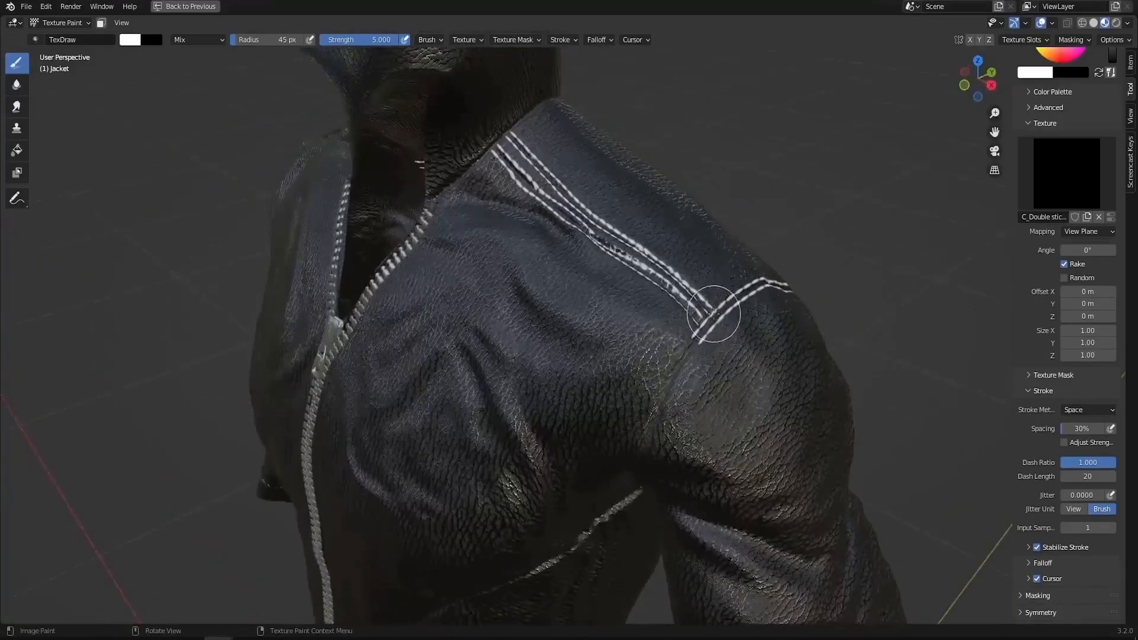
Step: Paint double stitching down the front of the jacket's left armhole and around its underarm
{"action": "mouse_move", "coordinate": [714, 314]}
{"action": "left_mouse_down"}
{"action": "mouse_move", "coordinate": [620, 437]}
{"action": "mouse_move", "coordinate": [600, 491]}
{"action": "left_mouse_up"}
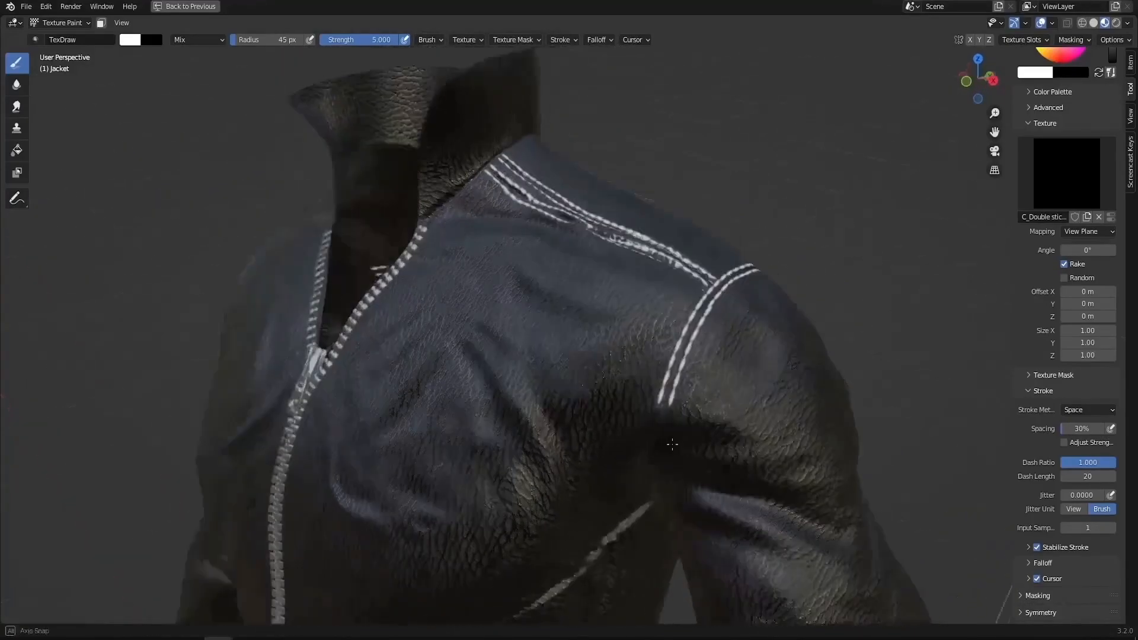
{"action": "mouse_move", "coordinate": [652, 463]}
{"action": "left_mouse_down"}
{"action": "mouse_move", "coordinate": [617, 564]}
{"action": "mouse_move", "coordinate": [666, 500]}
{"action": "left_mouse_up"}
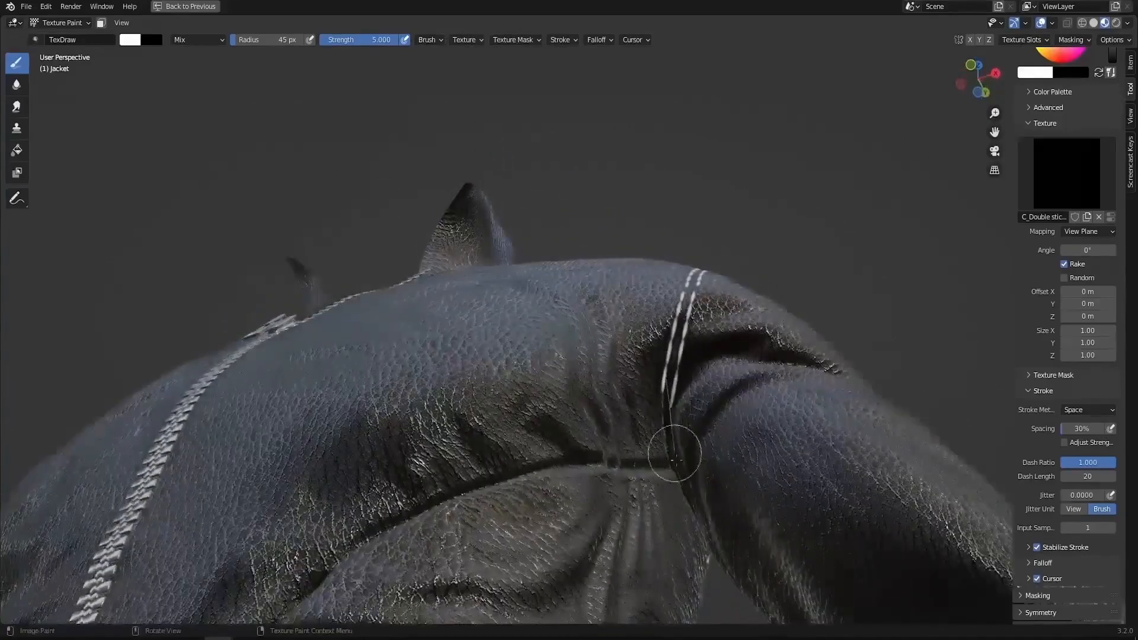
{"action": "left_click_drag", "start_coordinate": [673, 452], "coordinate": [686, 596]}
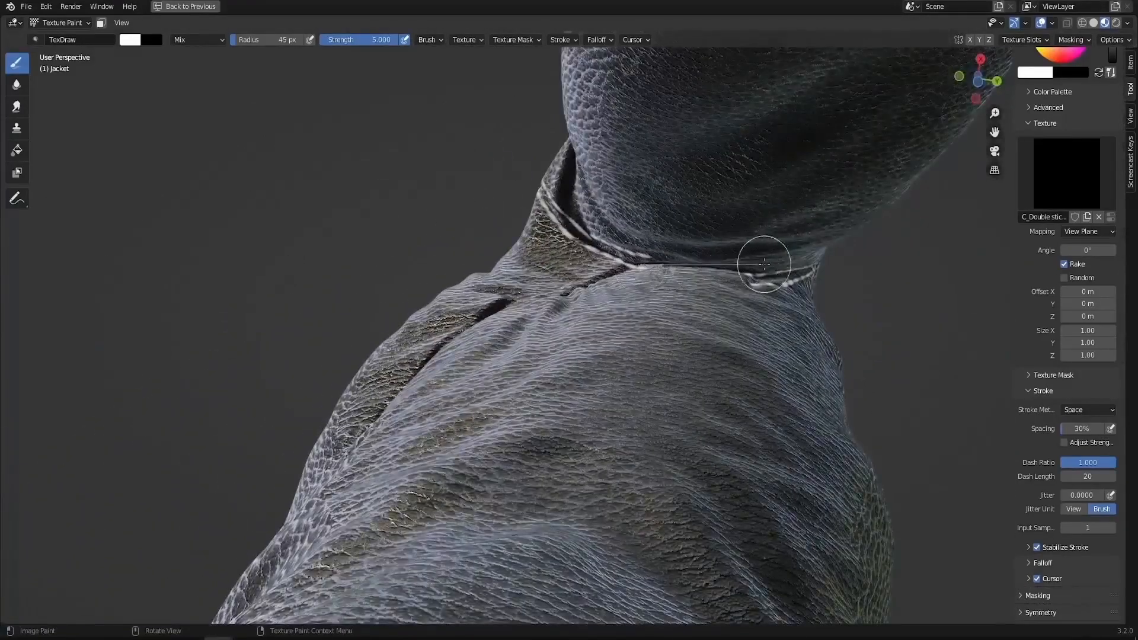
{"action": "left_click_drag", "start_coordinate": [764, 264], "coordinate": [880, 300]}
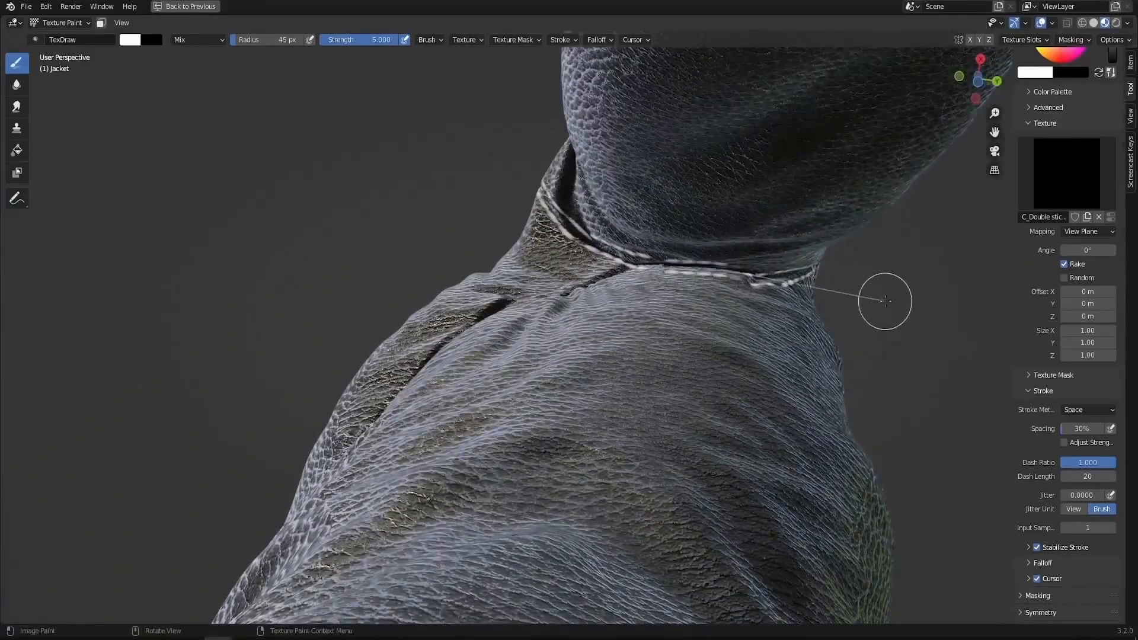
Step: Paint double stitching along the jacket's right shoulder seam and around the top, front and back of the right armhole
{"action": "mouse_move", "coordinate": [379, 332]}
{"action": "left_mouse_down"}
{"action": "mouse_move", "coordinate": [623, 246]}
{"action": "mouse_move", "coordinate": [785, 127]}
{"action": "left_mouse_up"}
{"action": "mouse_move", "coordinate": [682, 184]}
{"action": "left_mouse_down"}
{"action": "mouse_move", "coordinate": [538, 261]}
{"action": "mouse_move", "coordinate": [446, 348]}
{"action": "mouse_move", "coordinate": [305, 411]}
{"action": "mouse_move", "coordinate": [361, 402]}
{"action": "mouse_move", "coordinate": [355, 348]}
{"action": "left_mouse_up"}
{"action": "left_click_drag", "start_coordinate": [522, 471], "coordinate": [711, 432]}
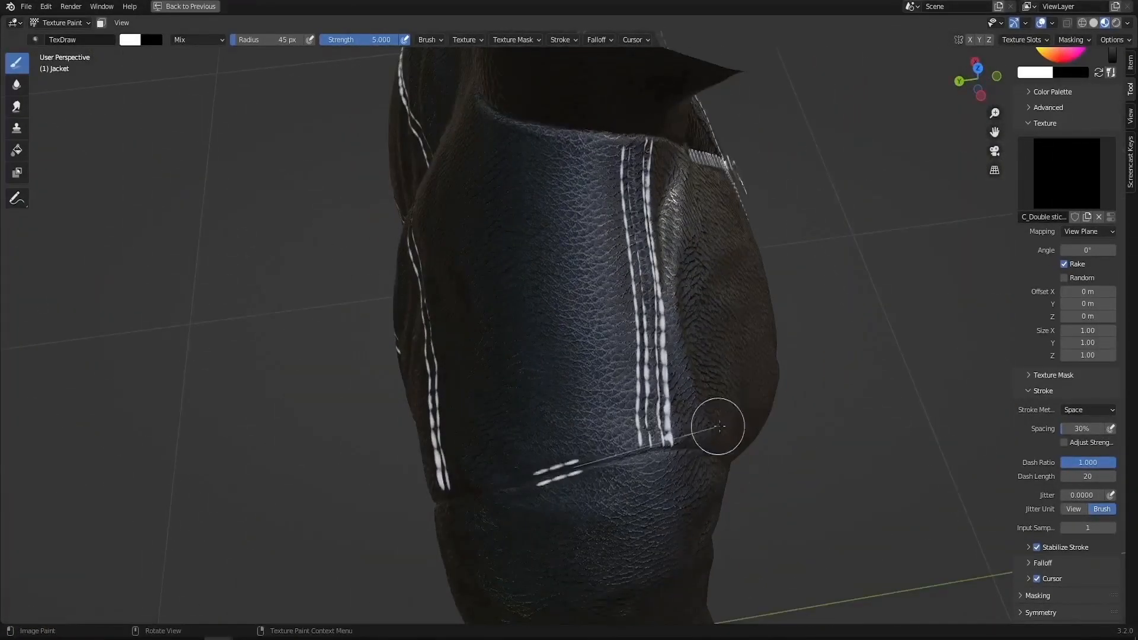
{"action": "left_click_drag", "start_coordinate": [712, 432], "coordinate": [819, 427]}
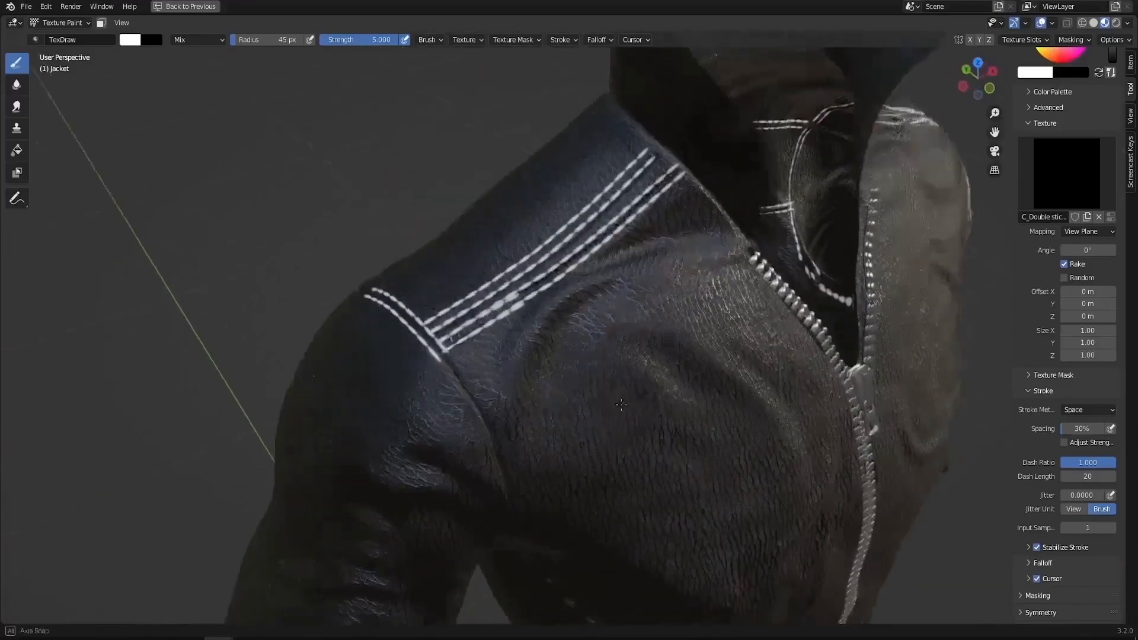
{"action": "mouse_move", "coordinate": [440, 345]}
{"action": "left_mouse_down"}
{"action": "mouse_move", "coordinate": [526, 473]}
{"action": "mouse_move", "coordinate": [551, 616]}
{"action": "mouse_move", "coordinate": [500, 419]}
{"action": "mouse_move", "coordinate": [536, 472]}
{"action": "left_mouse_up"}
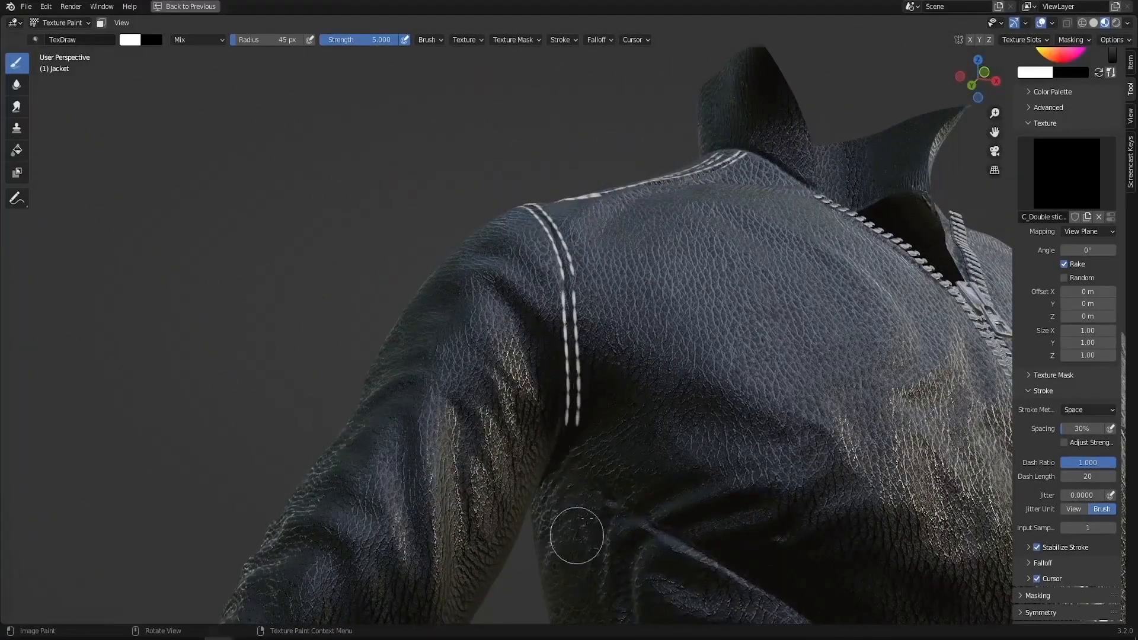
{"action": "left_click_drag", "start_coordinate": [575, 352], "coordinate": [592, 411]}
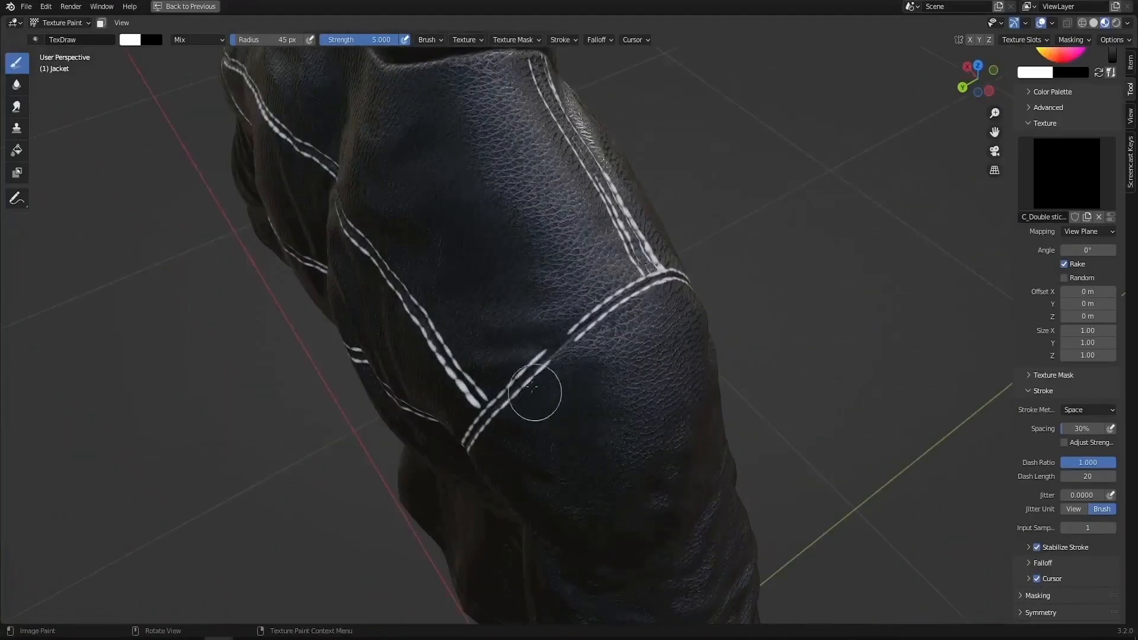
{"action": "left_click_drag", "start_coordinate": [534, 382], "coordinate": [681, 236]}
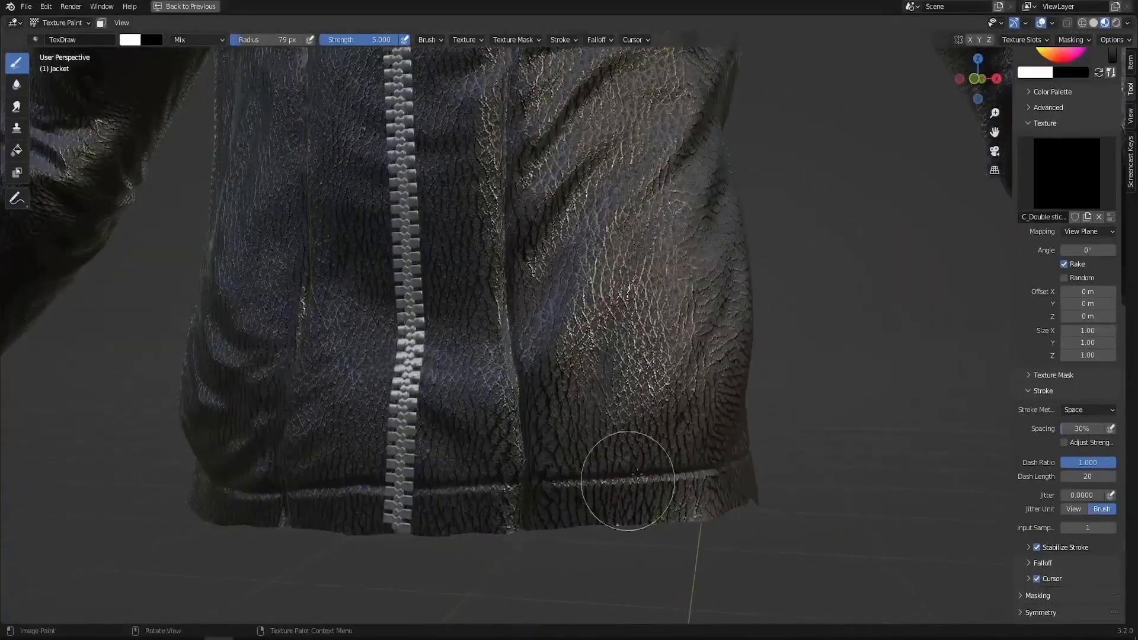
Step: Set the brush radius to 38 px and paint double stitching up the left front panel seam from the hem to the armhole
{"action": "key", "text": "f"}
{"action": "left_click", "coordinate": [635, 477]}
{"action": "left_click_drag", "start_coordinate": [515, 524], "coordinate": [495, 114]}
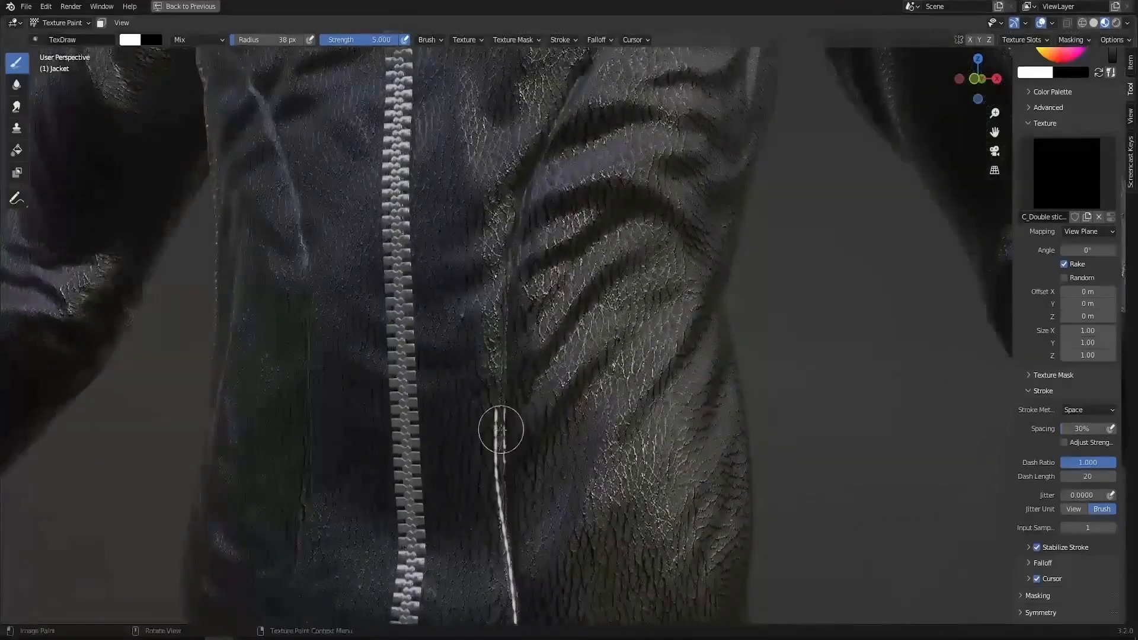
{"action": "left_click_drag", "start_coordinate": [500, 433], "coordinate": [547, 72]}
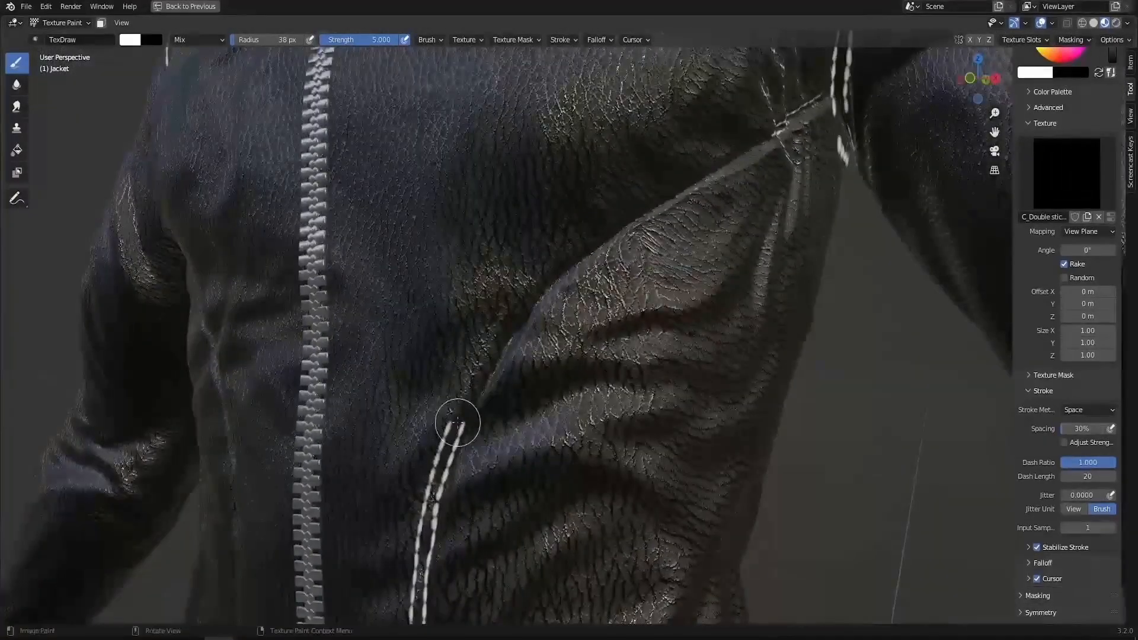
{"action": "mouse_move", "coordinate": [457, 419]}
{"action": "left_mouse_down"}
{"action": "mouse_move", "coordinate": [617, 185]}
{"action": "mouse_move", "coordinate": [805, 112]}
{"action": "mouse_move", "coordinate": [877, 67]}
{"action": "left_mouse_up"}
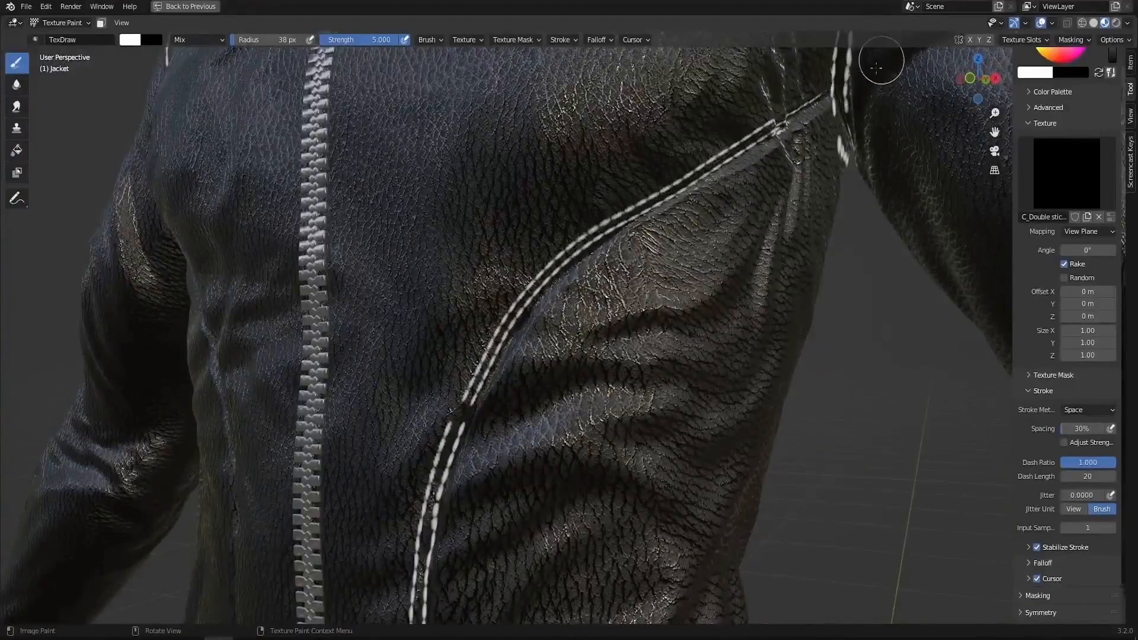
Step: Set the brush radius to 35 px and paint double stitching down the right front panel seam to the hem
{"action": "mouse_move", "coordinate": [529, 159]}
{"action": "left_mouse_down"}
{"action": "mouse_move", "coordinate": [737, 275]}
{"action": "mouse_move", "coordinate": [780, 407]}
{"action": "mouse_move", "coordinate": [780, 578]}
{"action": "left_mouse_up"}
{"action": "left_click_drag", "start_coordinate": [781, 578], "coordinate": [780, 617]}
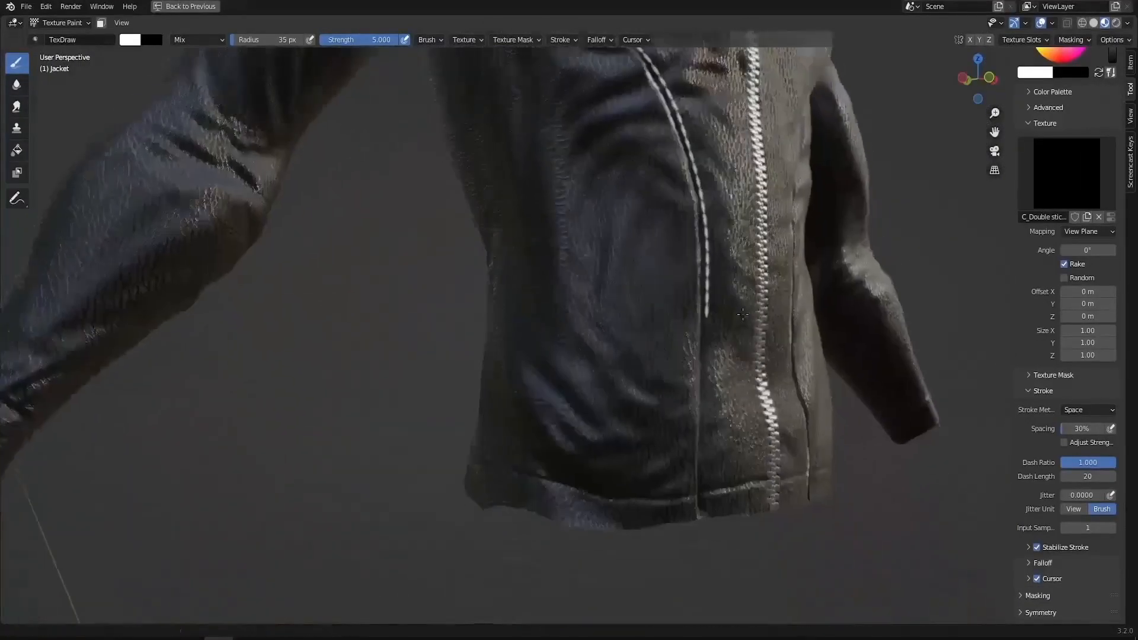
{"action": "left_click_drag", "start_coordinate": [697, 332], "coordinate": [702, 540]}
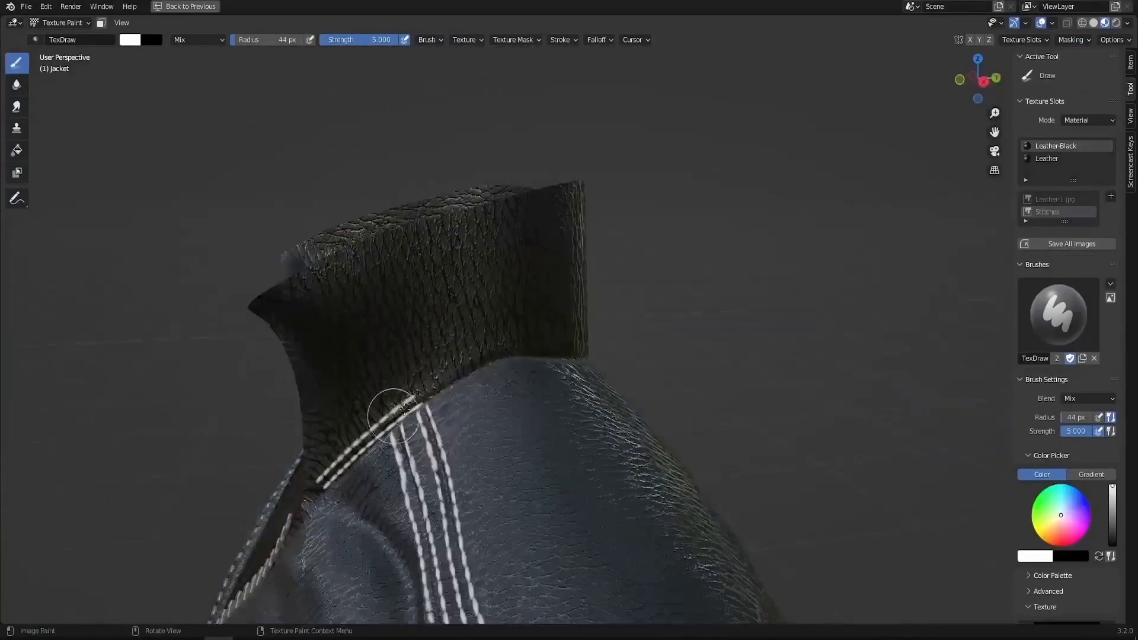
Step: Set the brush radius to 44 px and paint double stitching around the base of the collar
{"action": "left_click_drag", "start_coordinate": [386, 407], "coordinate": [672, 364]}
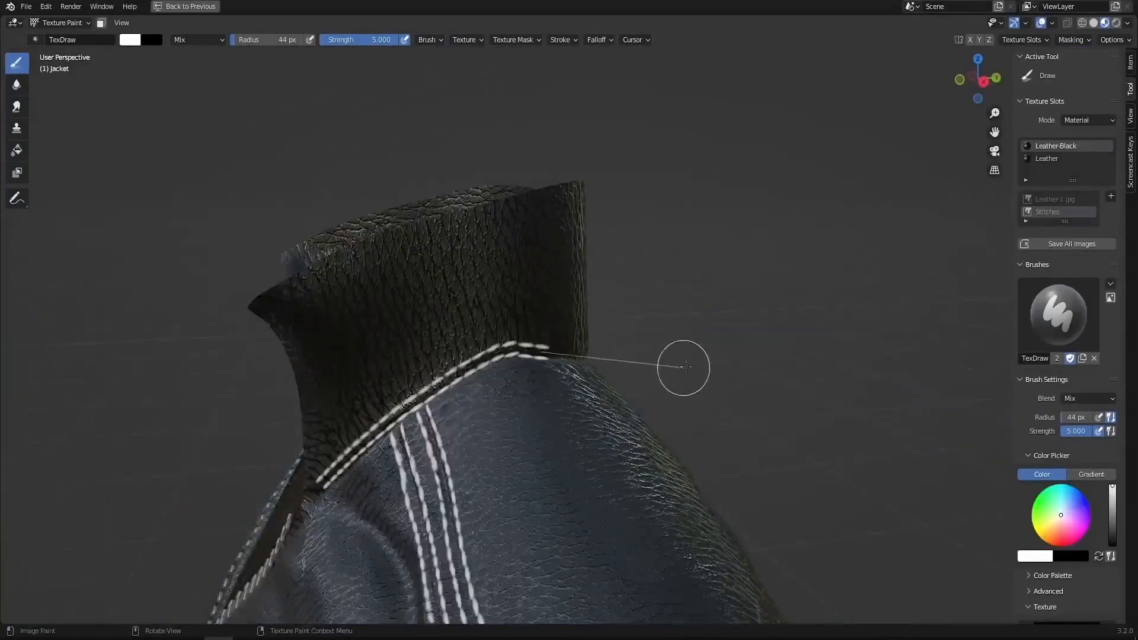
{"action": "left_click_drag", "start_coordinate": [403, 356], "coordinate": [682, 332]}
{"action": "left_click_drag", "start_coordinate": [522, 341], "coordinate": [656, 300]}
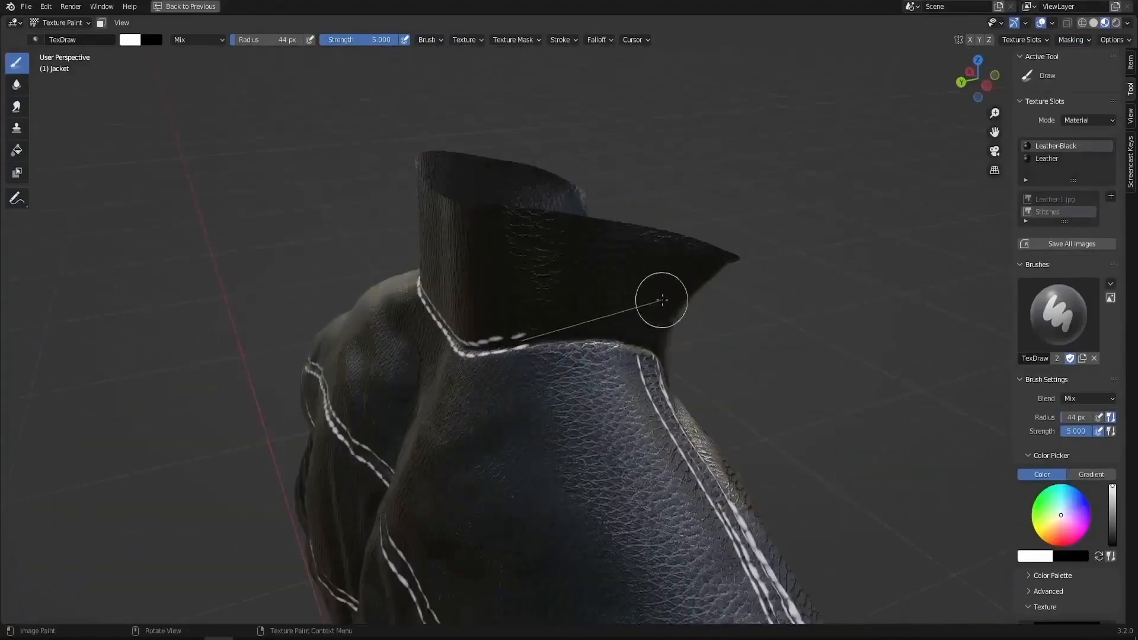
Step: Set the brush radius to 31 px and stitch the collar's left front edge and its top edge around to the back
{"action": "left_click_drag", "start_coordinate": [504, 459], "coordinate": [533, 273]}
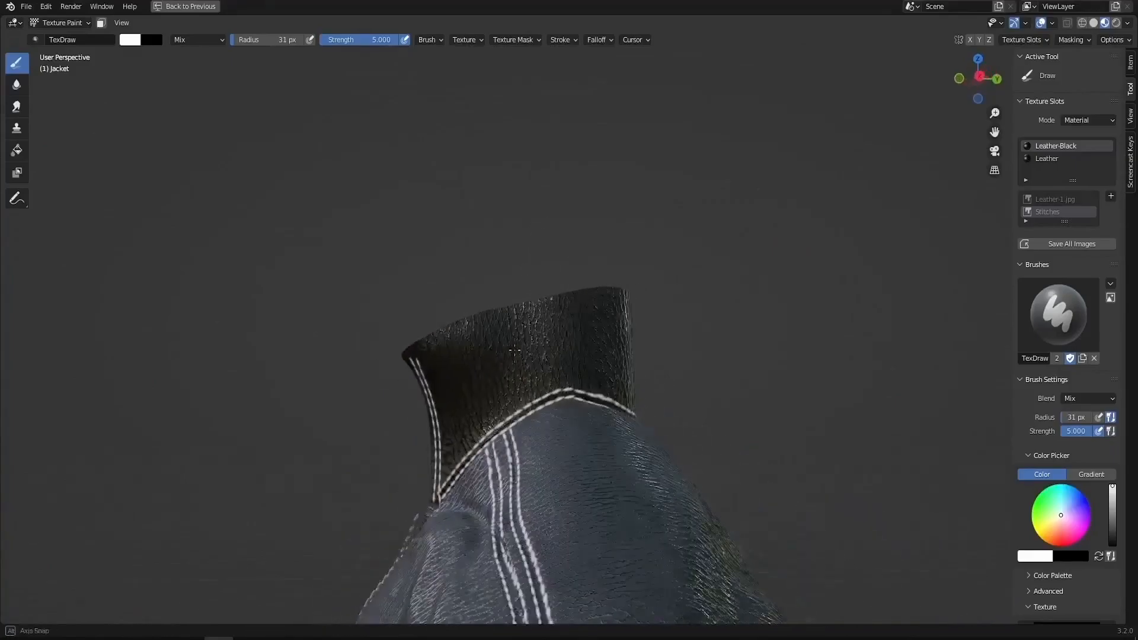
{"action": "mouse_move", "coordinate": [436, 343]}
{"action": "left_mouse_down"}
{"action": "mouse_move", "coordinate": [542, 309]}
{"action": "mouse_move", "coordinate": [711, 291]}
{"action": "left_mouse_up"}
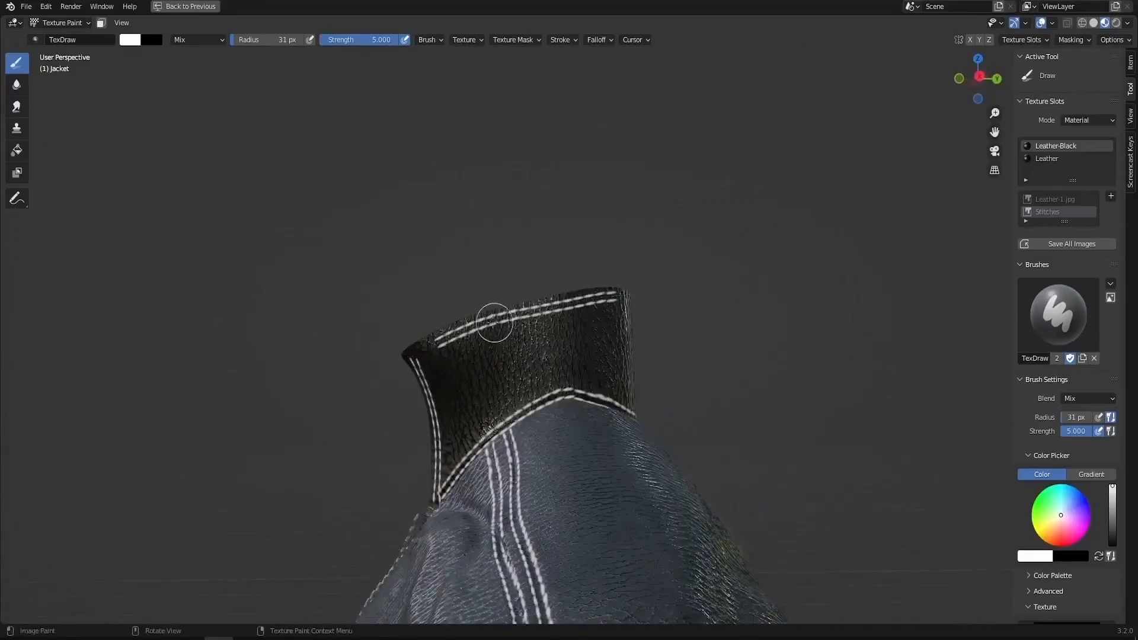
{"action": "left_click_drag", "start_coordinate": [364, 373], "coordinate": [407, 413]}
{"action": "left_click_drag", "start_coordinate": [487, 305], "coordinate": [517, 303]}
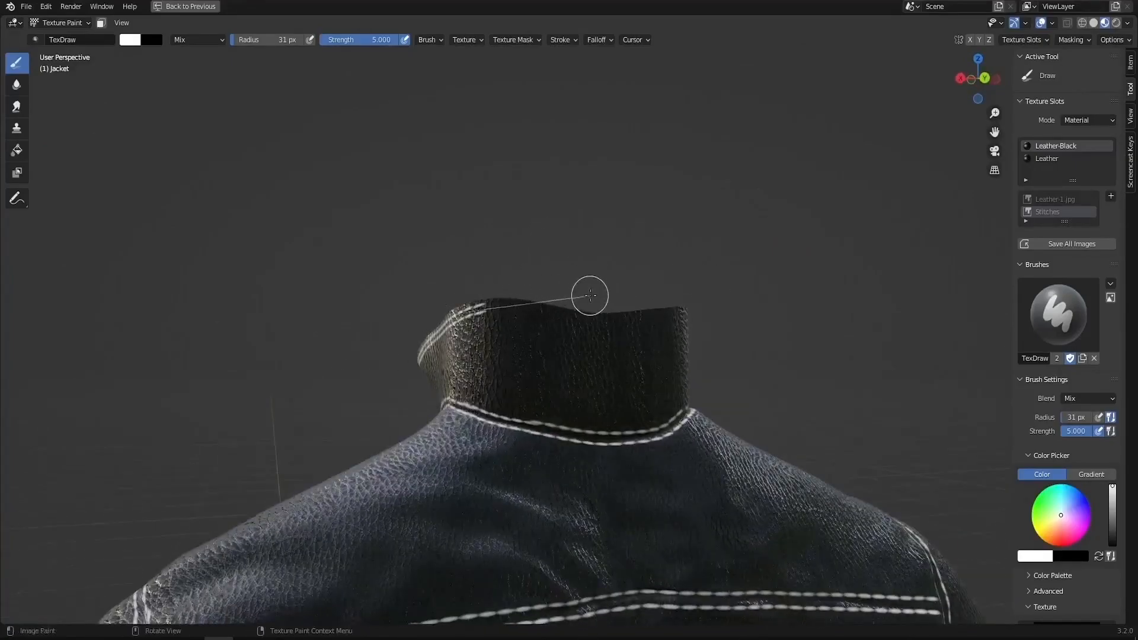
{"action": "left_click_drag", "start_coordinate": [659, 331], "coordinate": [727, 300]}
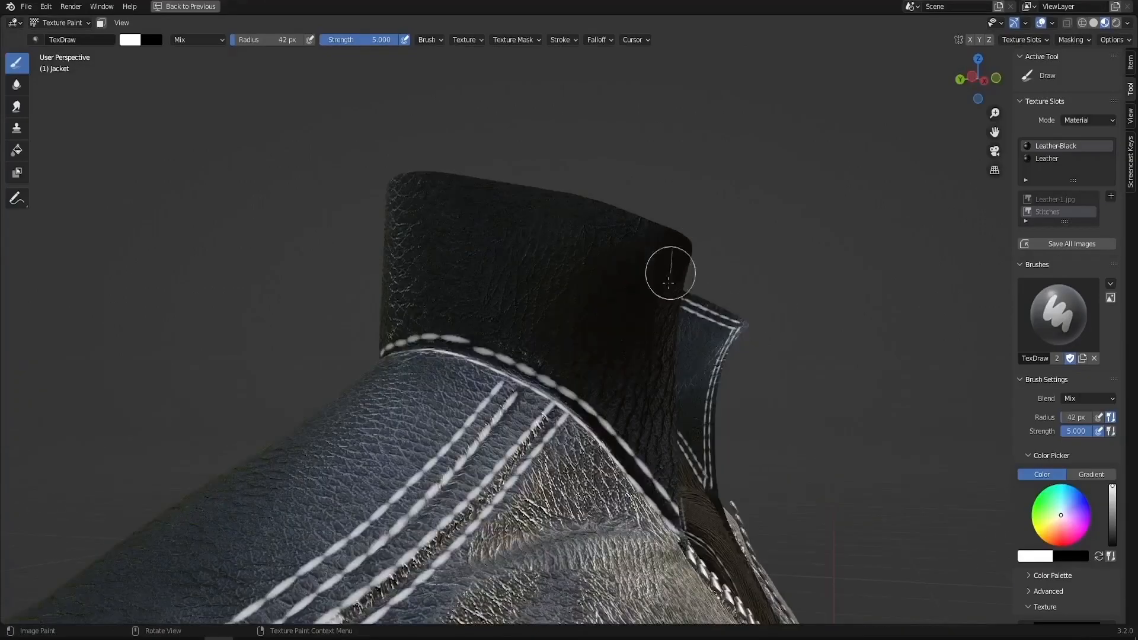
Step: Set the brush radius to 42 px and stitch the collar's right front and top edges, redoing a misplaced stroke
{"action": "left_click_drag", "start_coordinate": [665, 272], "coordinate": [663, 505]}
{"action": "mouse_move", "coordinate": [671, 233]}
{"action": "left_mouse_down"}
{"action": "mouse_move", "coordinate": [684, 119]}
{"action": "mouse_move", "coordinate": [528, 137]}
{"action": "left_mouse_up"}
{"action": "key", "text": "ctrl+z"}
{"action": "left_click_drag", "start_coordinate": [409, 188], "coordinate": [453, 184]}
{"action": "mouse_move", "coordinate": [583, 192]}
{"action": "left_mouse_down"}
{"action": "mouse_move", "coordinate": [760, 261]}
{"action": "mouse_move", "coordinate": [755, 326]}
{"action": "mouse_move", "coordinate": [664, 410]}
{"action": "left_mouse_up"}
{"action": "middle_click_drag", "start_coordinate": [664, 411], "coordinate": [603, 240]}
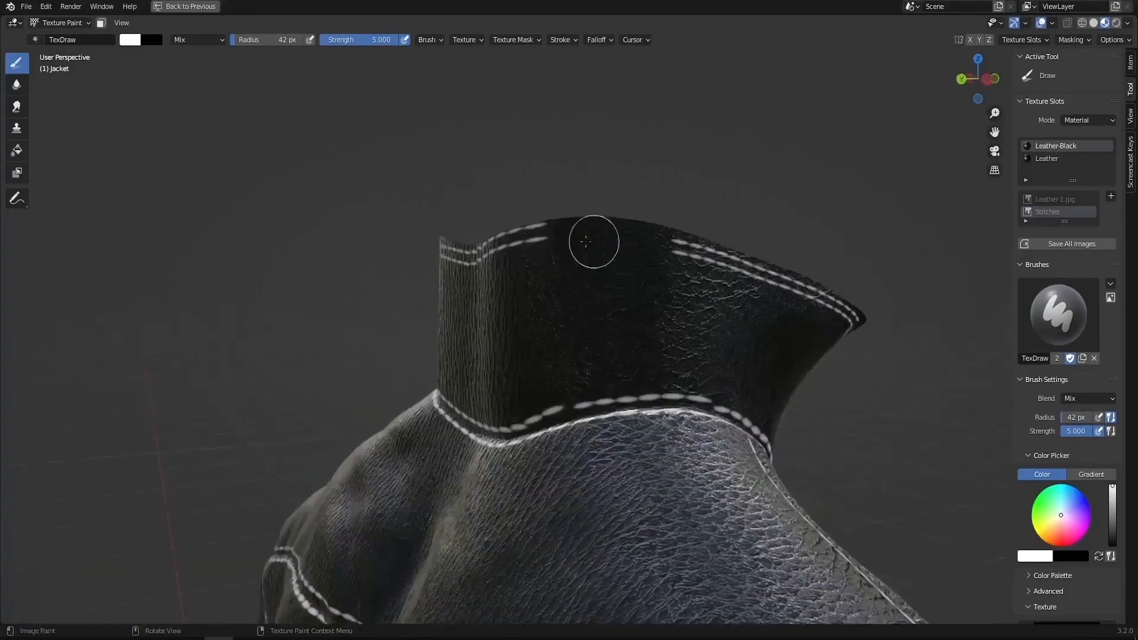
{"action": "left_click_drag", "start_coordinate": [661, 227], "coordinate": [771, 255]}
Step: Set the brush radius to 29 px and paint double stitching around the sleeve cuff seams
{"action": "scroll", "coordinate": [780, 256], "scroll_direction": "down", "scroll_amount": 2}
{"action": "mouse_move", "coordinate": [780, 257]}
{"action": "middle_mouse_down"}
{"action": "mouse_move", "coordinate": [686, 320]}
{"action": "mouse_move", "coordinate": [625, 305]}
{"action": "mouse_move", "coordinate": [641, 361]}
{"action": "mouse_move", "coordinate": [567, 395]}
{"action": "mouse_move", "coordinate": [483, 406]}
{"action": "mouse_move", "coordinate": [778, 500]}
{"action": "middle_mouse_up"}
{"action": "scroll", "coordinate": [625, 305], "scroll_direction": "down", "scroll_amount": 6}
{"action": "scroll", "coordinate": [683, 507], "scroll_direction": "up", "scroll_amount": 5}
{"action": "middle_click_drag", "start_coordinate": [683, 507], "coordinate": [674, 518]}
{"action": "mouse_move", "coordinate": [616, 415]}
{"action": "middle_mouse_down", "text": "shift"}
{"action": "mouse_move", "coordinate": [633, 355]}
{"action": "mouse_move", "coordinate": [589, 383]}
{"action": "middle_mouse_up", "text": "shift"}
{"action": "key", "text": "f"}
{"action": "left_click", "coordinate": [581, 382]}
{"action": "left_click_drag", "start_coordinate": [497, 372], "coordinate": [605, 381]}
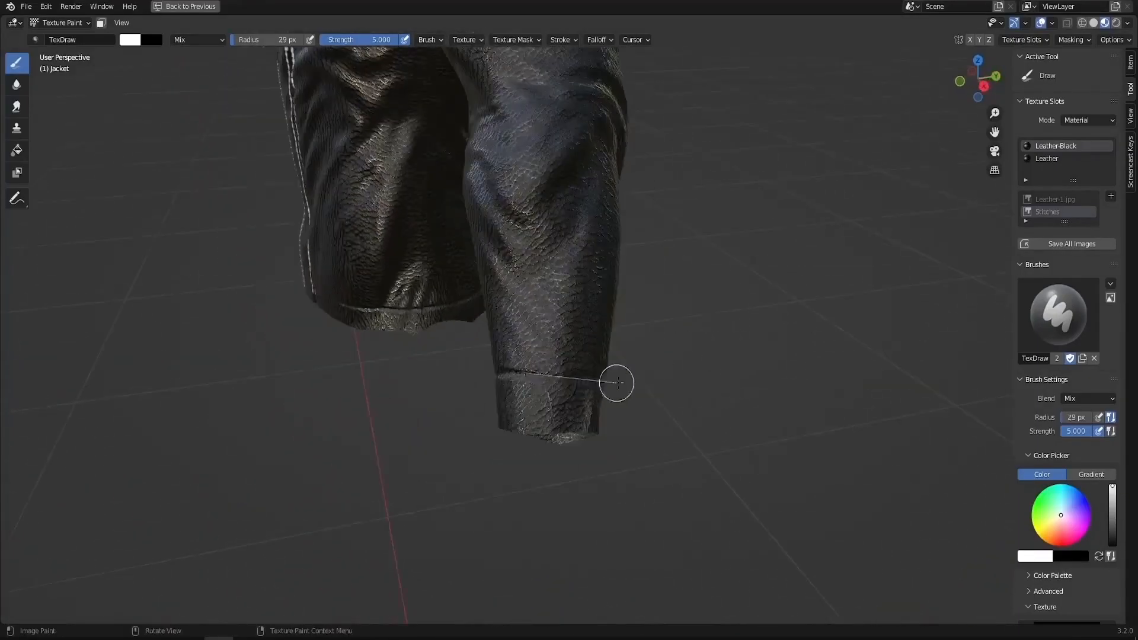
{"action": "middle_click_drag", "start_coordinate": [605, 381], "coordinate": [273, 356]}
{"action": "left_click_drag", "start_coordinate": [260, 221], "coordinate": [339, 275]}
{"action": "mouse_move", "coordinate": [339, 275]}
{"action": "middle_mouse_down"}
{"action": "mouse_move", "coordinate": [473, 360]}
{"action": "mouse_move", "coordinate": [330, 287]}
{"action": "middle_mouse_up"}
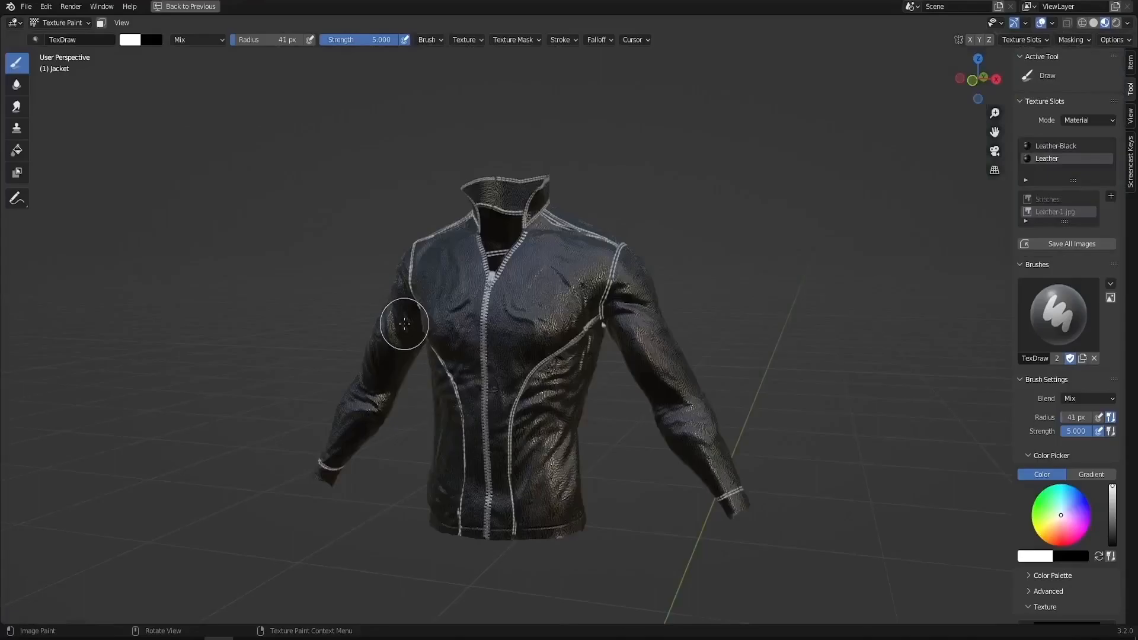
Step: Restore the full layout, open the Leather-Black material's nodes maximized, and place the Stitches image node clear above the ColorRamp nodes
{"action": "key", "text": "ctrl+space"}
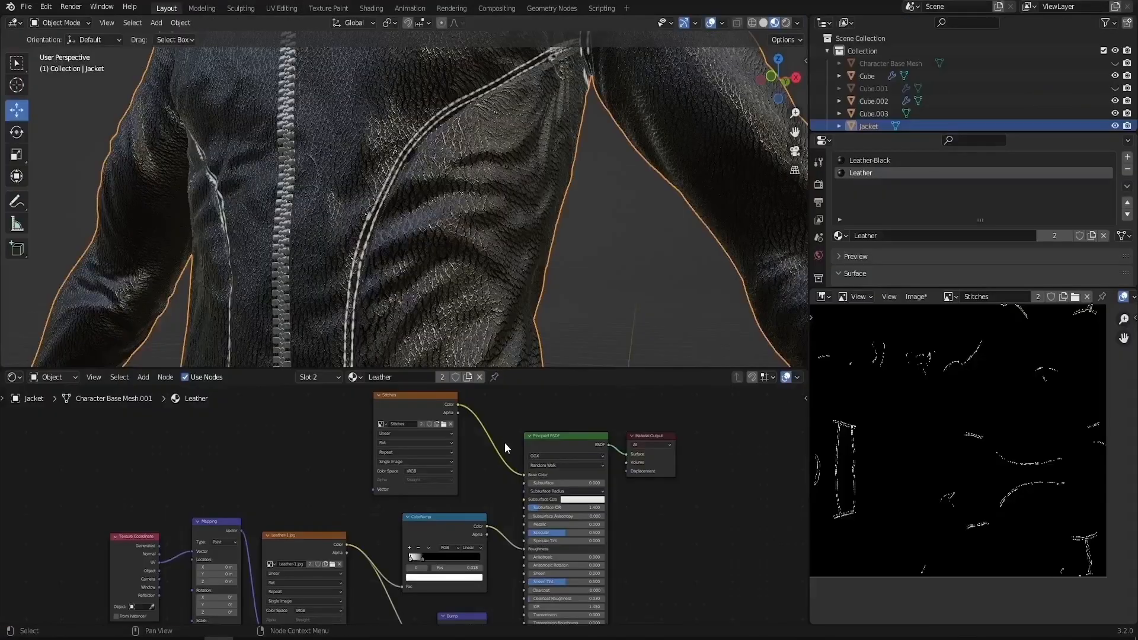
{"action": "scroll", "coordinate": [447, 146], "scroll_direction": "down", "scroll_amount": 6}
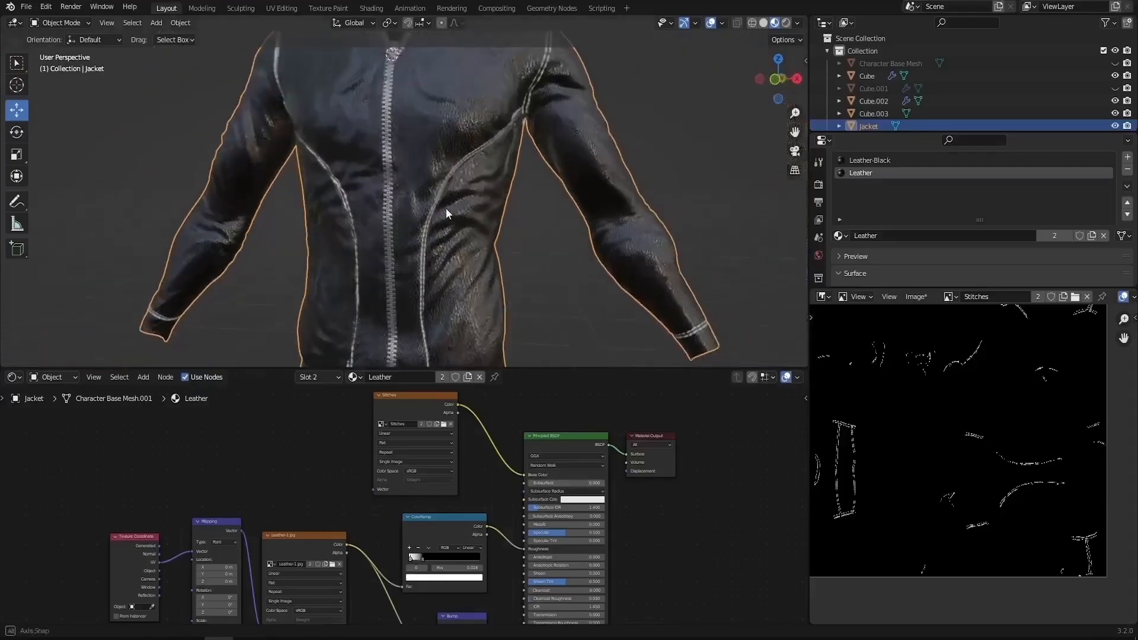
{"action": "middle_click_drag", "start_coordinate": [482, 456], "coordinate": [511, 488]}
{"action": "left_click_drag", "start_coordinate": [441, 434], "coordinate": [446, 433]}
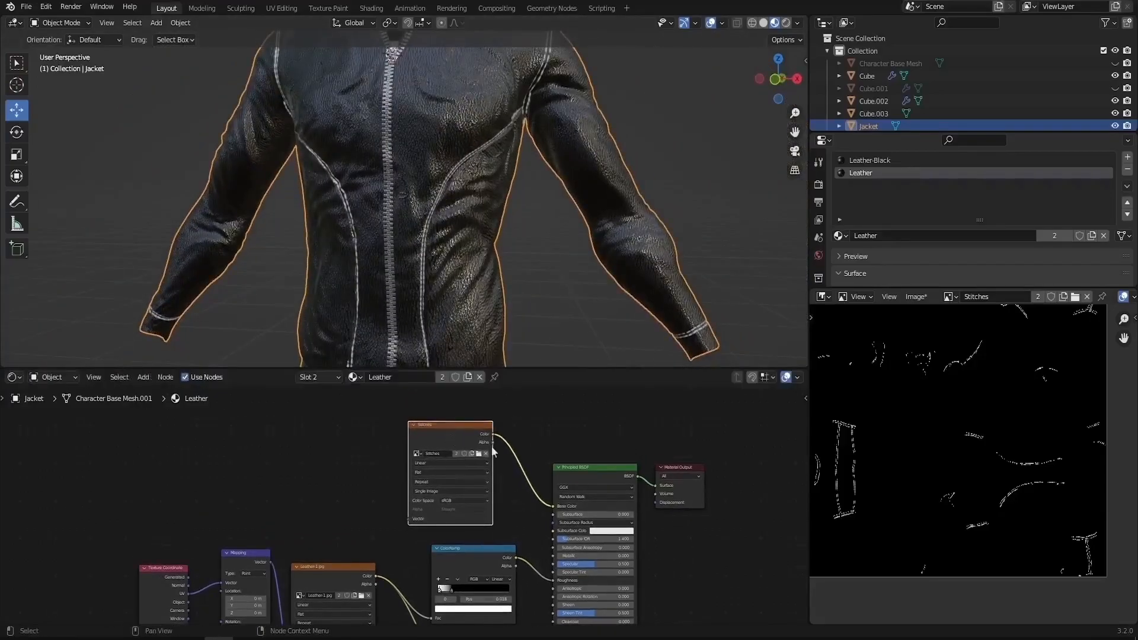
{"action": "left_click", "coordinate": [869, 162]}
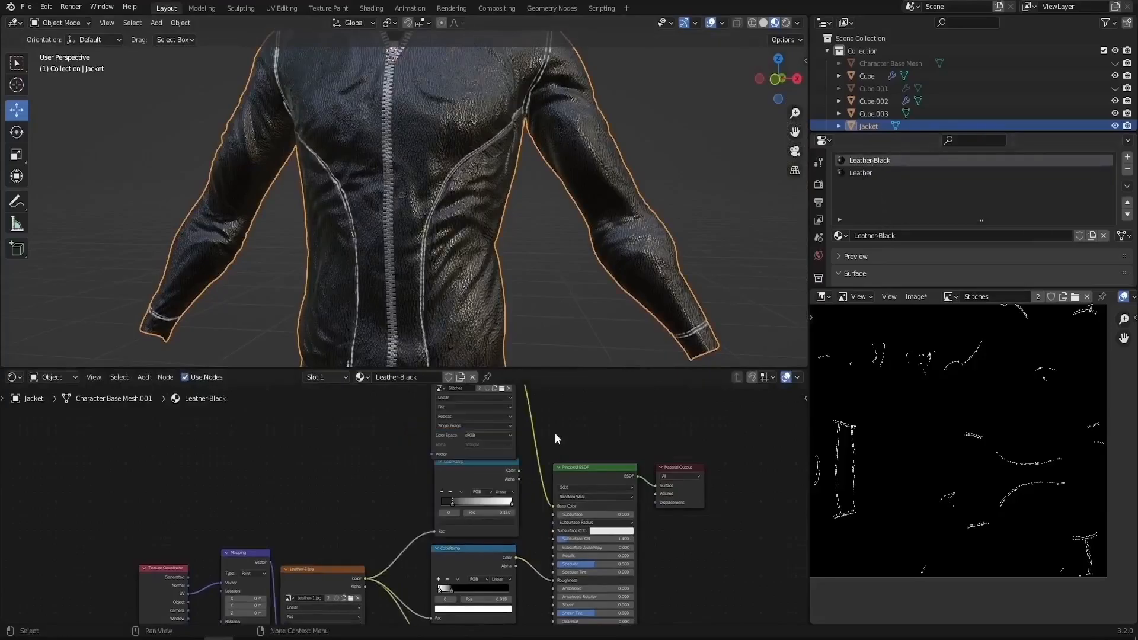
{"action": "key", "text": "ctrl+space"}
{"action": "left_click_drag", "start_coordinate": [663, 156], "coordinate": [674, 124]}
{"action": "left_click_drag", "start_coordinate": [462, 423], "coordinate": [472, 409]}
{"action": "left_click", "coordinate": [677, 92]}
{"action": "scroll", "coordinate": [741, 203], "scroll_direction": "up", "scroll_amount": 2}
Step: Insert a MixRGB node between the Stitches image's color and the Principled BSDF's Base Color
{"action": "key", "text": "shift+a"}
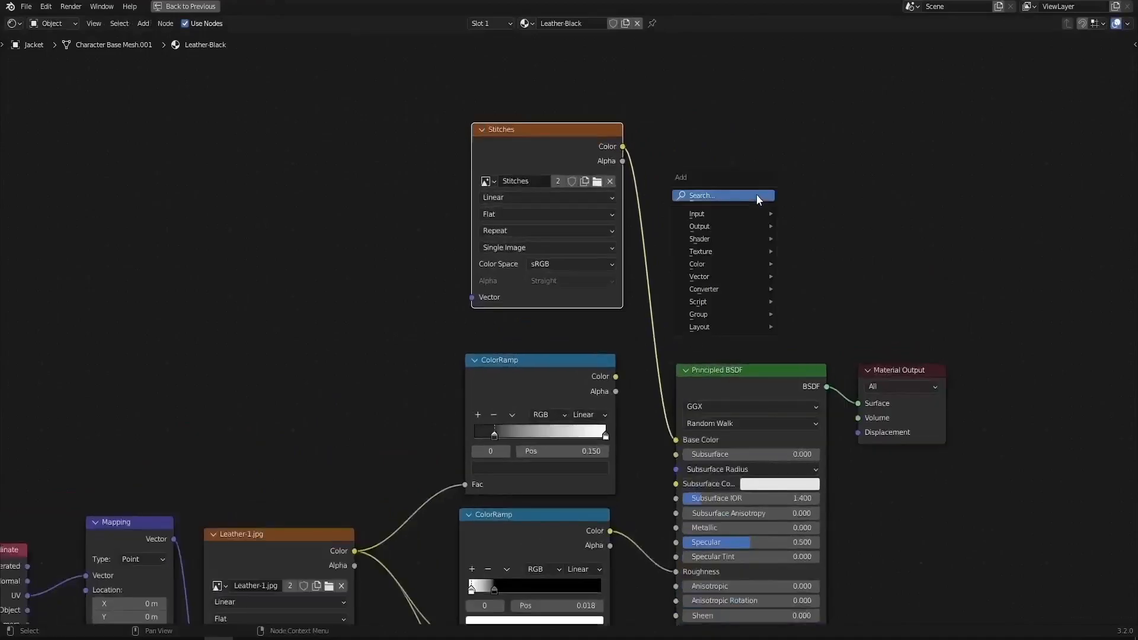
{"action": "left_click", "coordinate": [756, 194]}
{"action": "type", "text": "mix"}
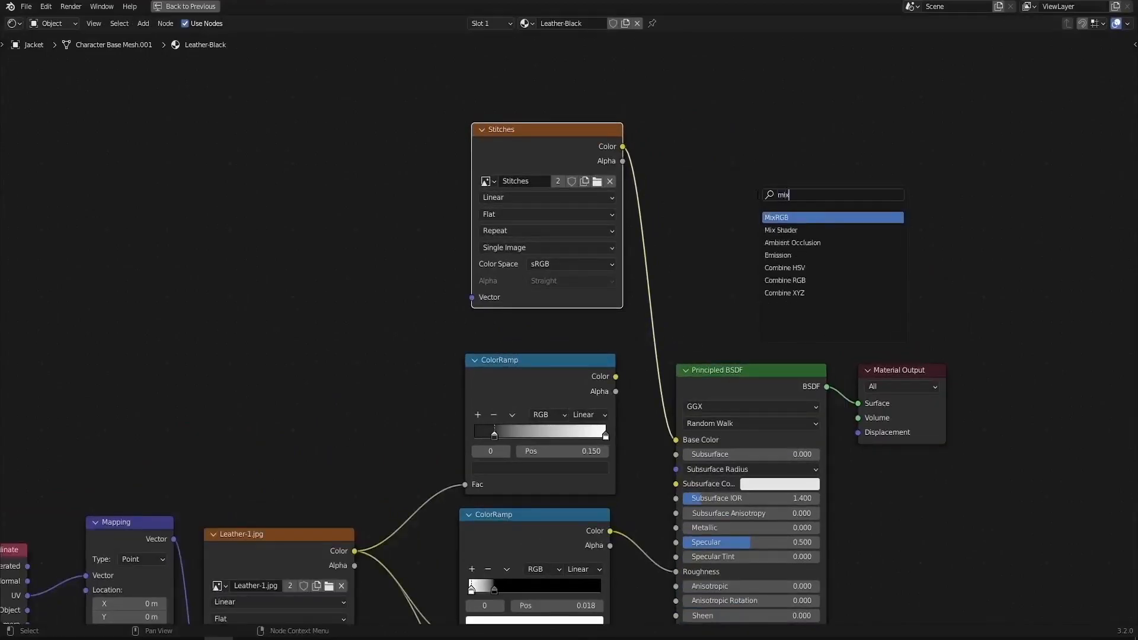
{"action": "key", "text": "Return"}
{"action": "left_click", "coordinate": [638, 221]}
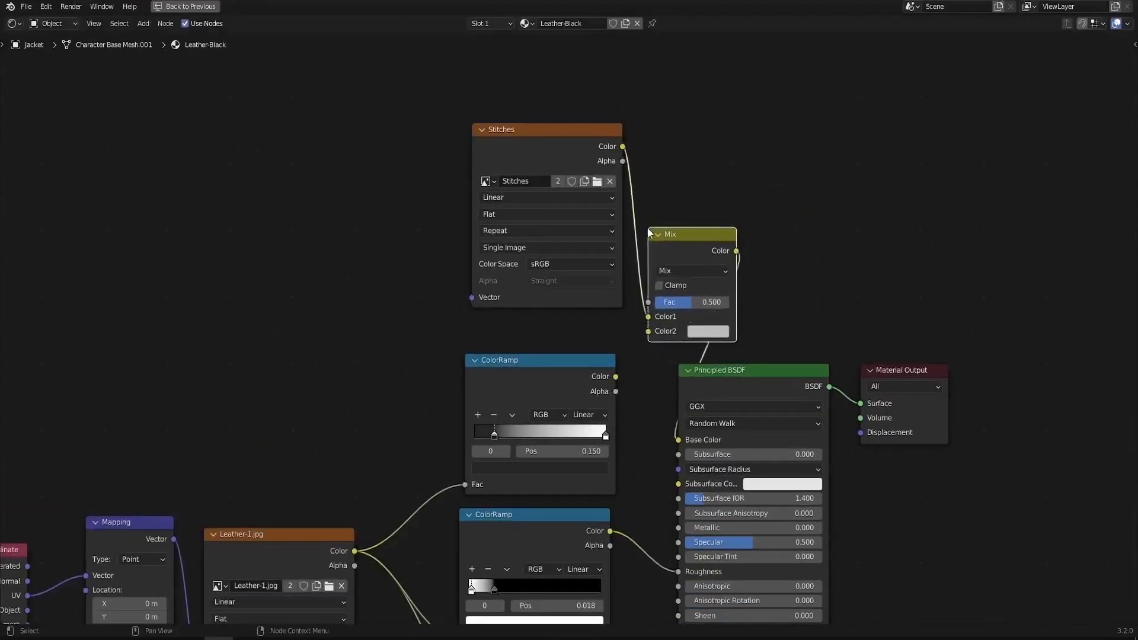
Step: Connect the upper ColorRamp's color to the Mix node's Color2, then restore the full layout and inspect the jacket
{"action": "scroll", "coordinate": [640, 297], "scroll_direction": "up", "scroll_amount": 2}
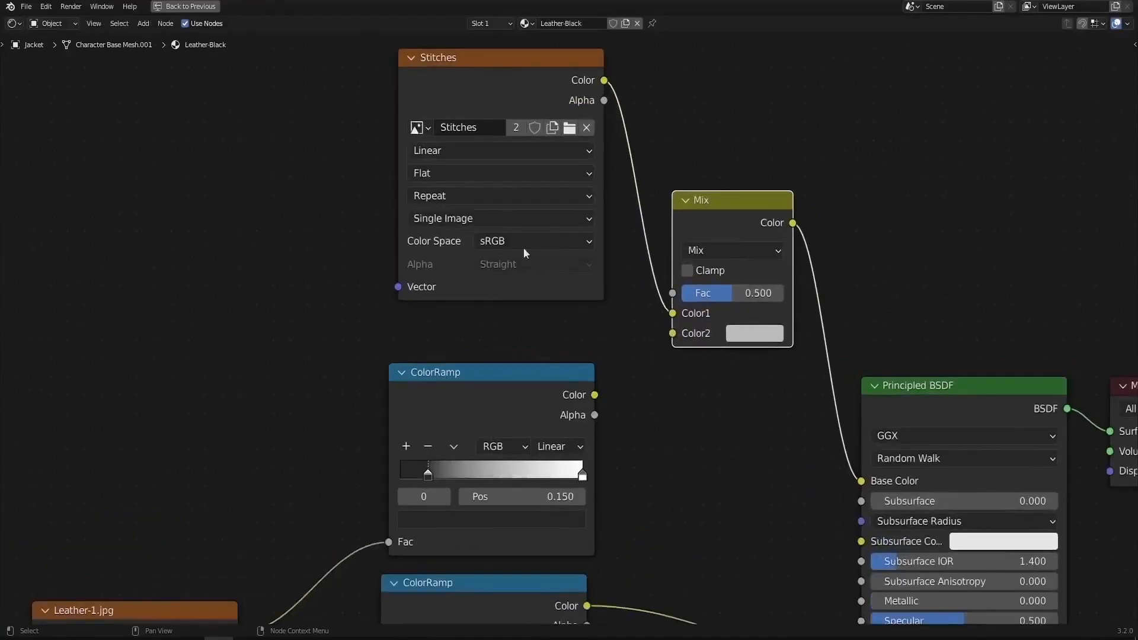
{"action": "left_click_drag", "start_coordinate": [595, 396], "coordinate": [672, 333]}
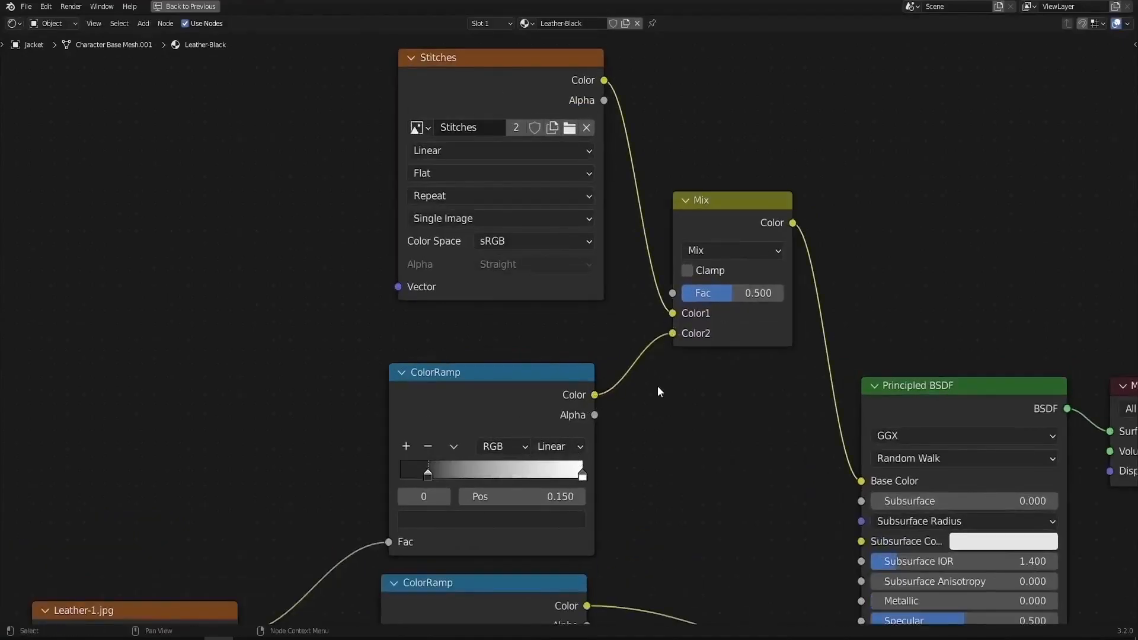
{"action": "key", "text": "ctrl+space"}
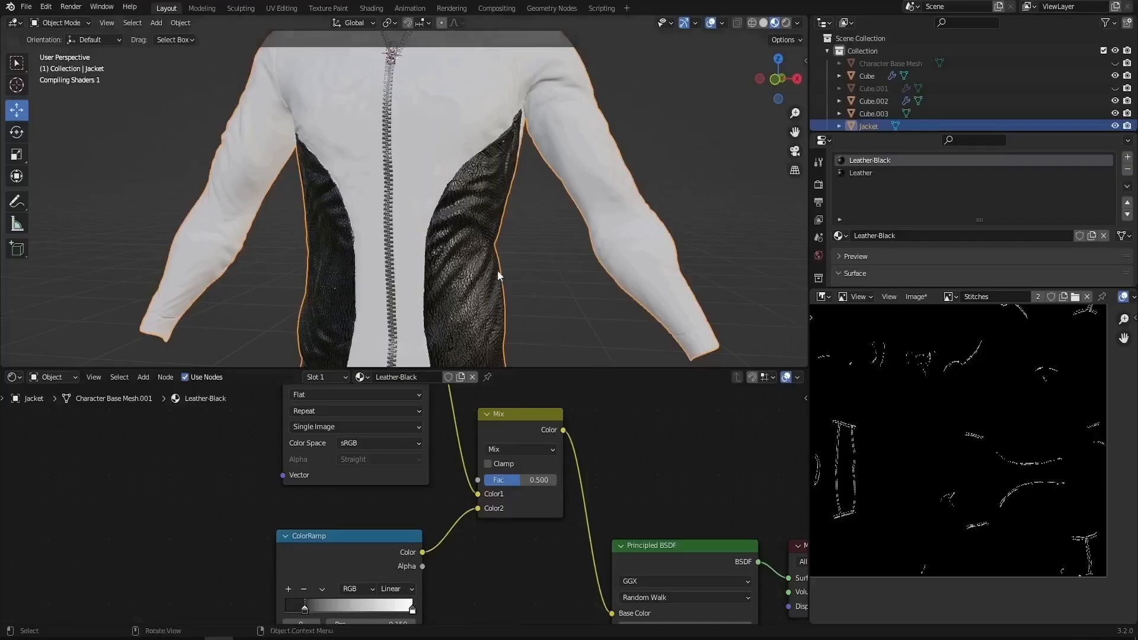
{"action": "scroll", "coordinate": [424, 233], "scroll_direction": "up", "scroll_amount": 6}
{"action": "middle_click_drag", "start_coordinate": [425, 233], "coordinate": [444, 270]}
{"action": "scroll", "coordinate": [433, 198], "scroll_direction": "down", "scroll_amount": 5}
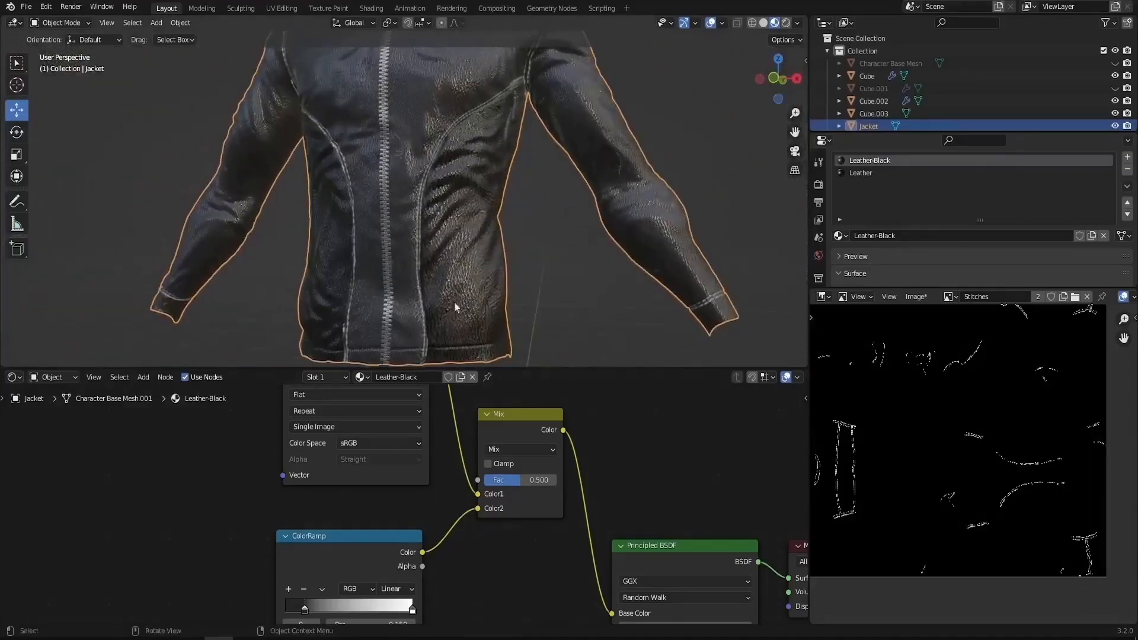
Step: Open the Leather material's nodes maximized and insert a MixRGB node between the Stitches image's color and the Principled BSDF's Base Color
{"action": "left_click", "coordinate": [864, 173]}
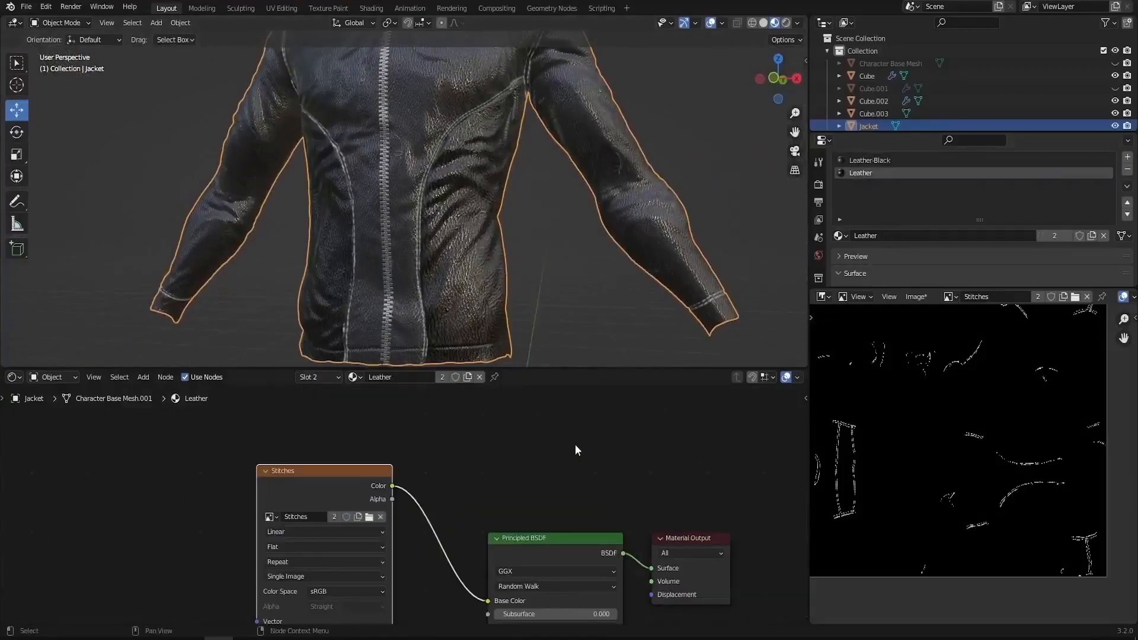
{"action": "key", "text": "ctrl+space"}
{"action": "scroll", "coordinate": [652, 368], "scroll_direction": "up", "scroll_amount": 2}
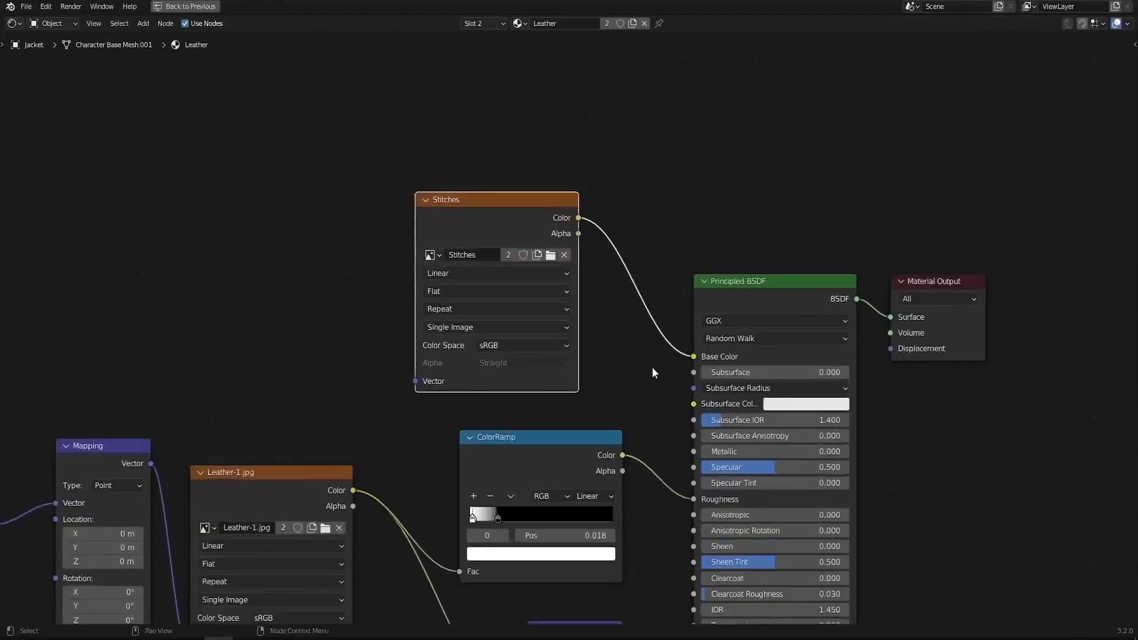
{"action": "middle_click_drag", "start_coordinate": [648, 371], "coordinate": [565, 354]}
{"action": "key", "text": "shift+a"}
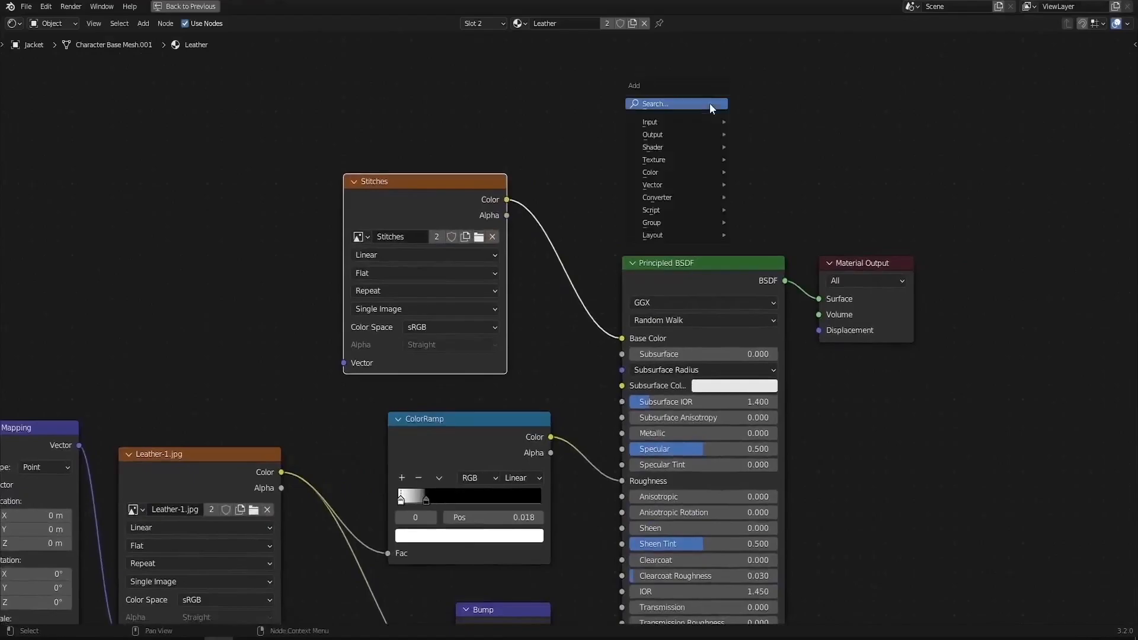
{"action": "left_click", "coordinate": [710, 104]}
{"action": "type", "text": "mix"}
{"action": "key", "text": "Return"}
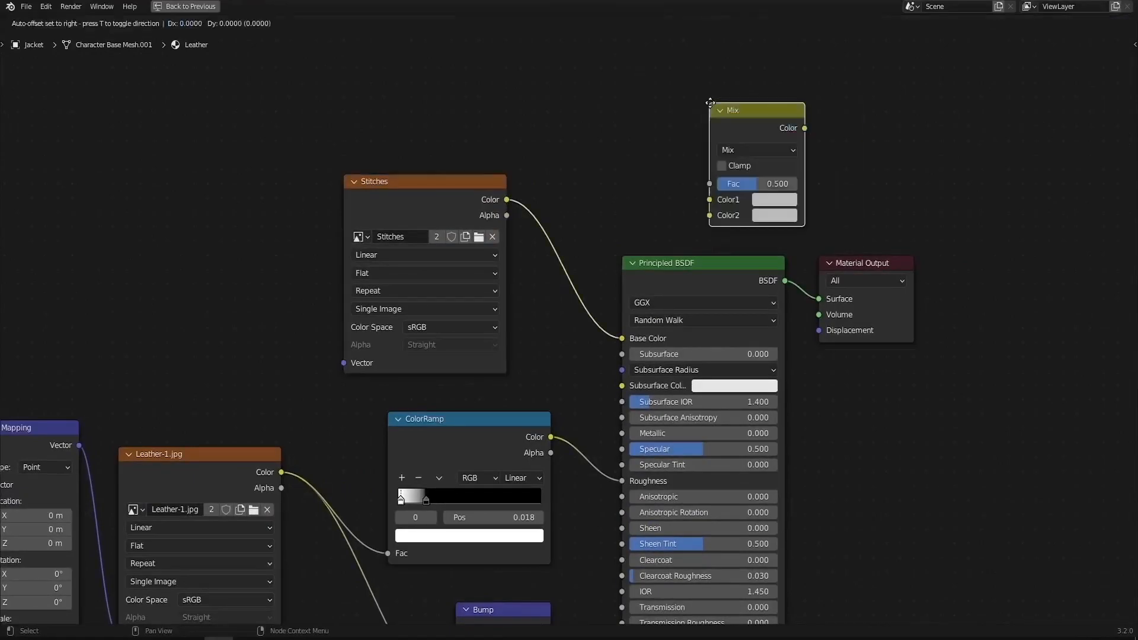
{"action": "left_click", "coordinate": [561, 209]}
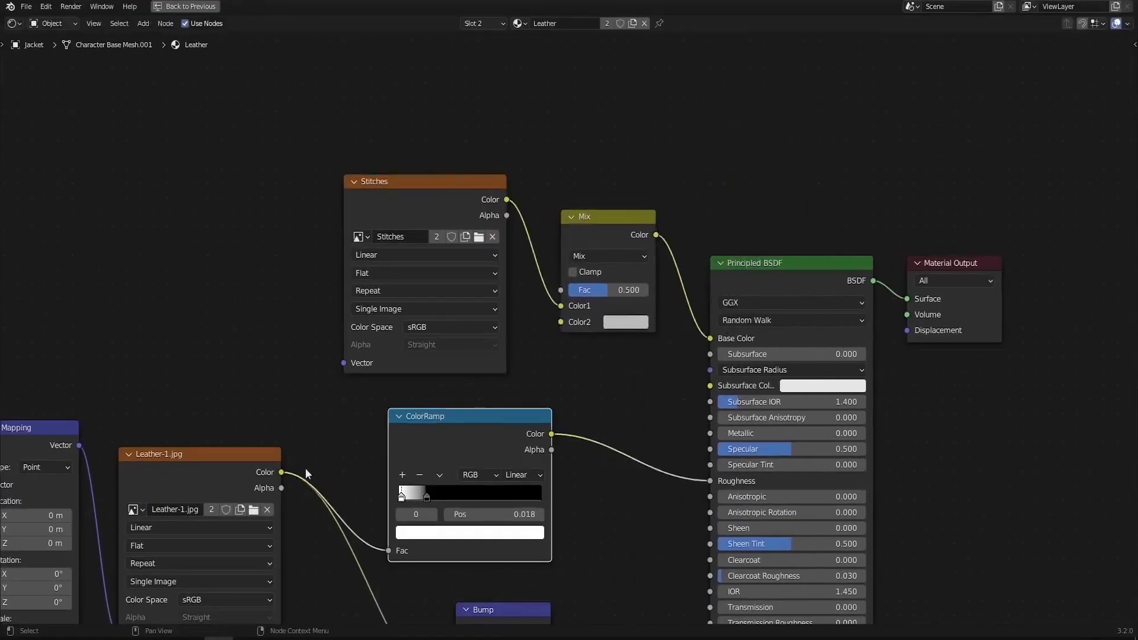
Step: Connect the Leather-1.jpg color to the Mix node's Color2, then restore the full layout and inspect the jacket up close
{"action": "left_click_drag", "start_coordinate": [476, 394], "coordinate": [561, 322]}
{"action": "left_click_drag", "start_coordinate": [458, 199], "coordinate": [386, 153]}
{"action": "middle_click_drag", "start_coordinate": [347, 414], "coordinate": [530, 328]}
{"action": "left_click_drag", "start_coordinate": [453, 390], "coordinate": [436, 362]}
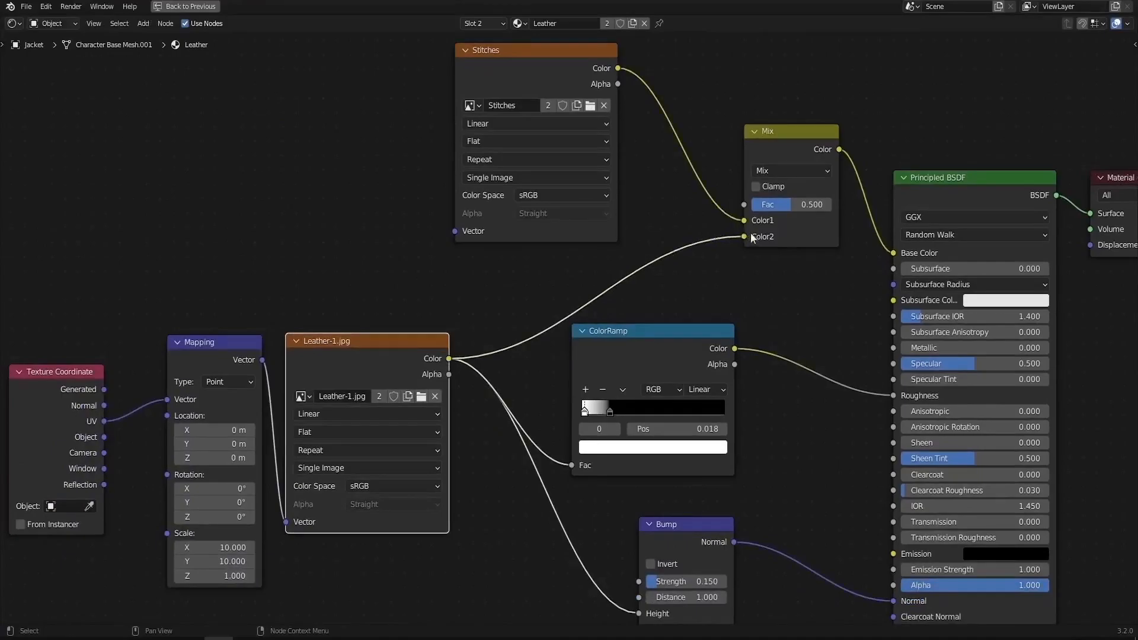
{"action": "middle_click_drag", "start_coordinate": [757, 240], "coordinate": [711, 310]}
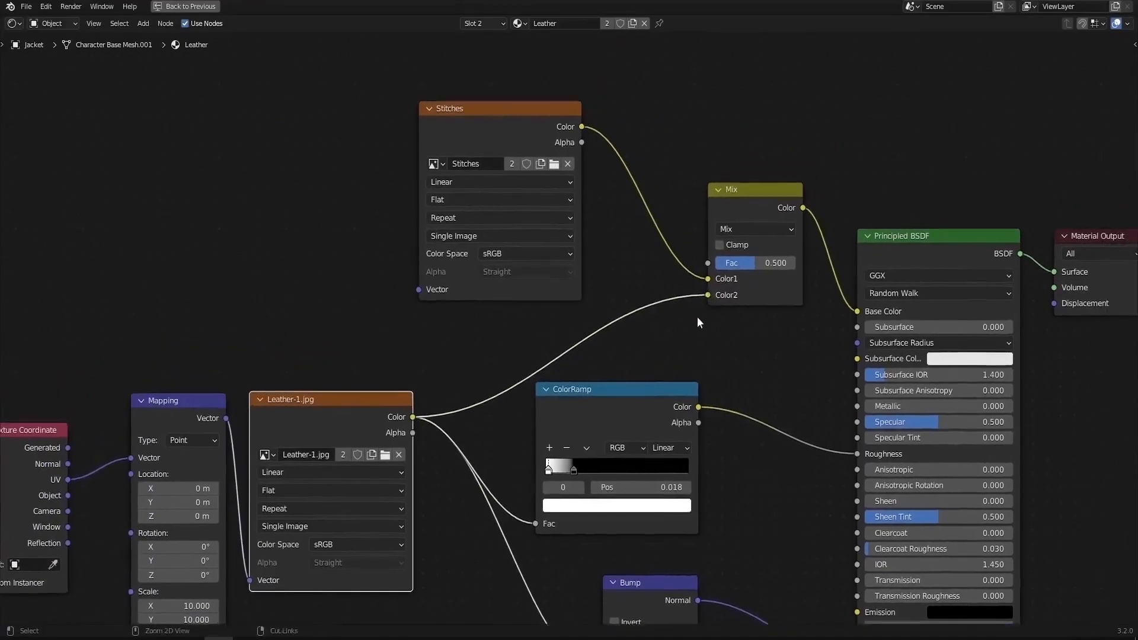
{"action": "key", "text": "ctrl+space"}
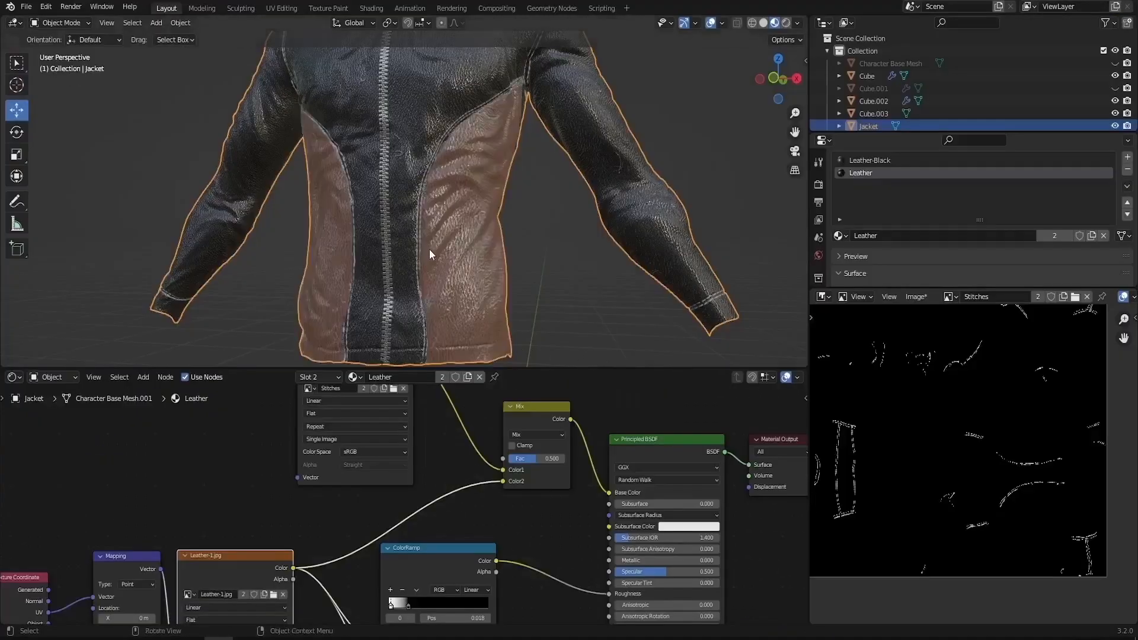
{"action": "scroll", "coordinate": [429, 250], "scroll_direction": "up", "scroll_amount": 6}
Step: Set the Leather-Black material's Mix node to Multiply blending and inspect the stitching across the jacket's front and shoulder
{"action": "left_click", "coordinate": [862, 161]}
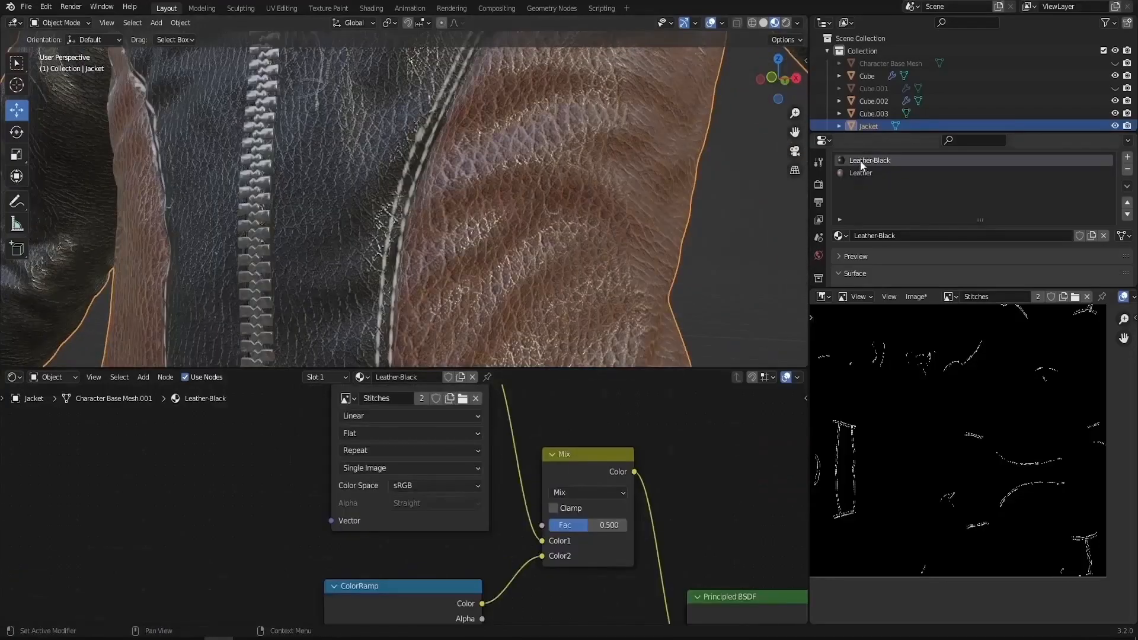
{"action": "left_click", "coordinate": [588, 492]}
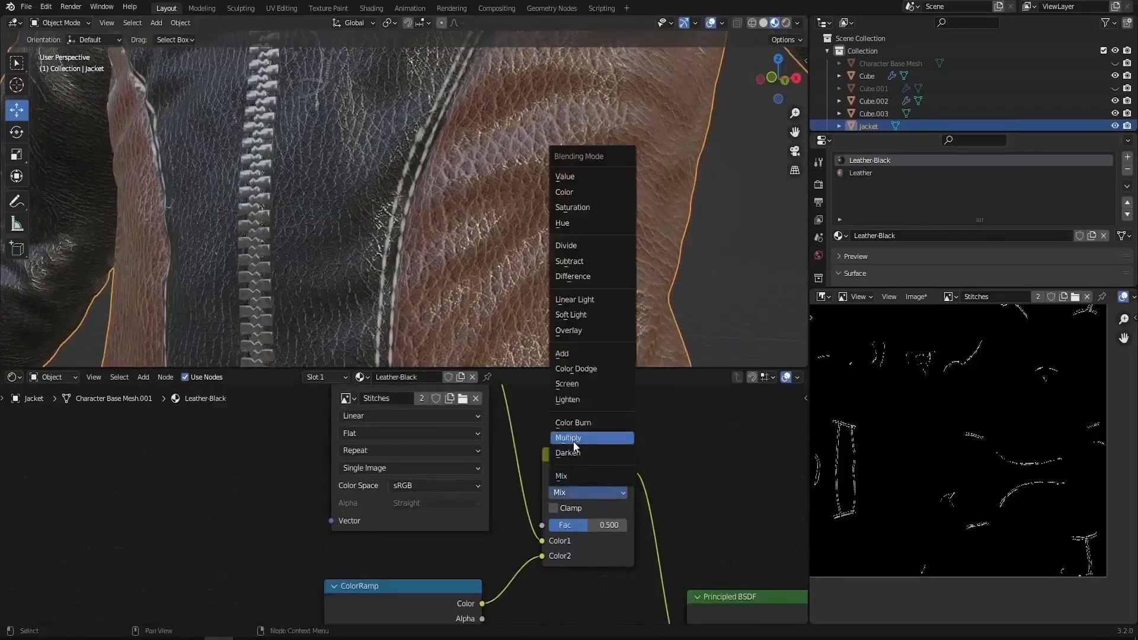
{"action": "left_click", "coordinate": [574, 443]}
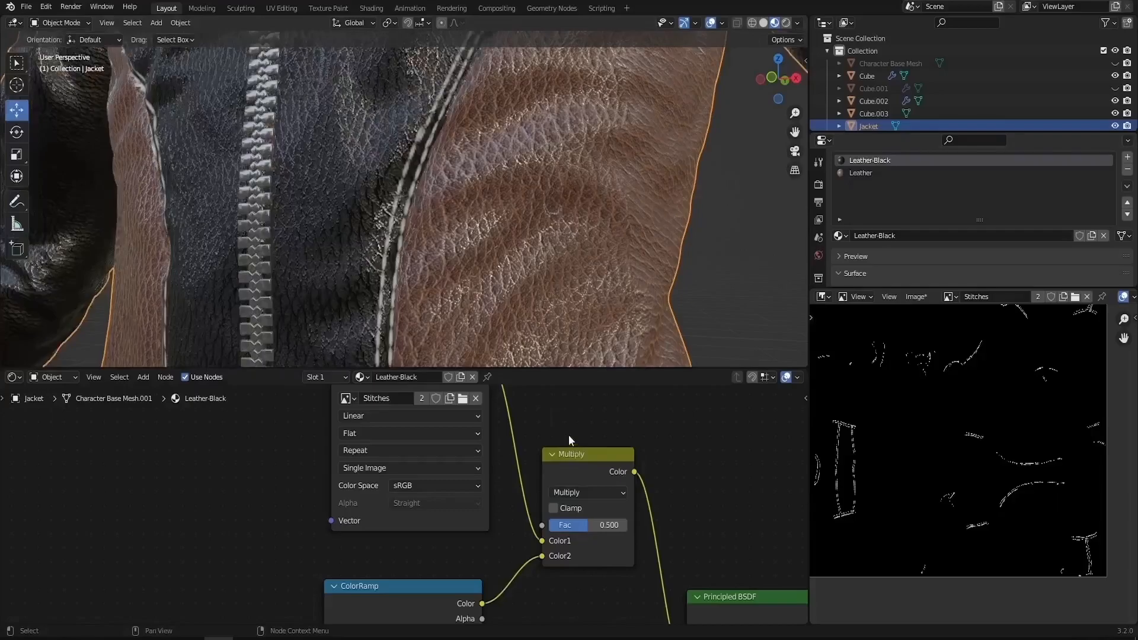
{"action": "scroll", "coordinate": [478, 259], "scroll_direction": "down", "scroll_amount": 6}
{"action": "middle_click_drag", "start_coordinate": [478, 259], "coordinate": [488, 293]}
{"action": "scroll", "coordinate": [498, 267], "scroll_direction": "down", "scroll_amount": 2}
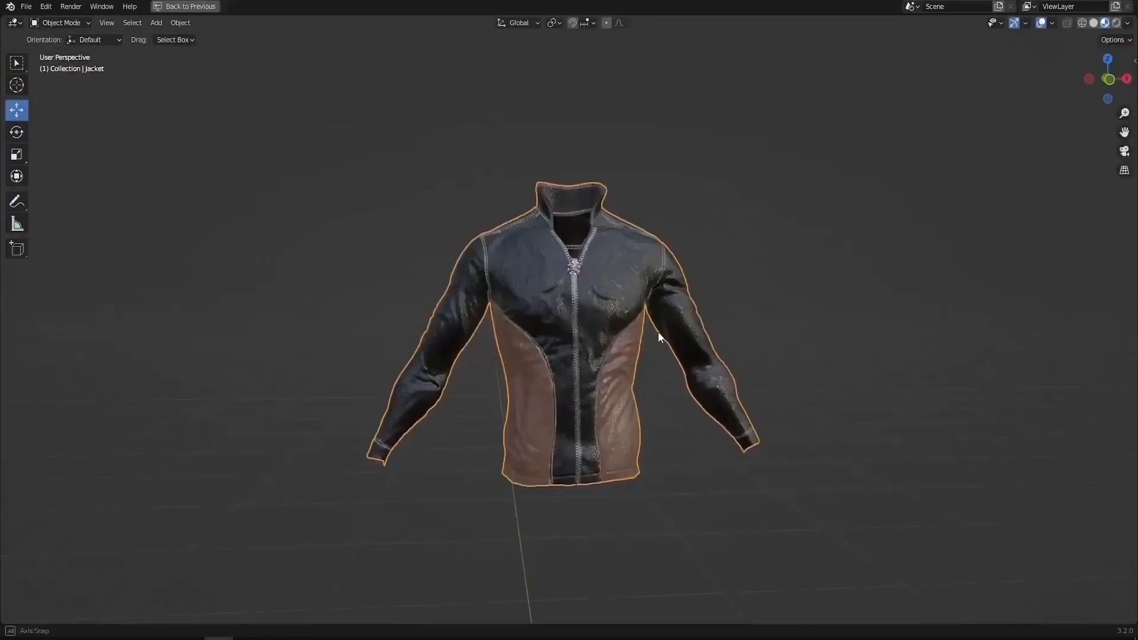
{"action": "mouse_move", "coordinate": [549, 326]}
{"action": "middle_mouse_down"}
{"action": "mouse_move", "coordinate": [536, 323]}
{"action": "mouse_move", "coordinate": [605, 363]}
{"action": "mouse_move", "coordinate": [532, 282]}
{"action": "mouse_move", "coordinate": [550, 319]}
{"action": "middle_mouse_up"}
{"action": "scroll", "coordinate": [531, 290], "scroll_direction": "up", "scroll_amount": 5}
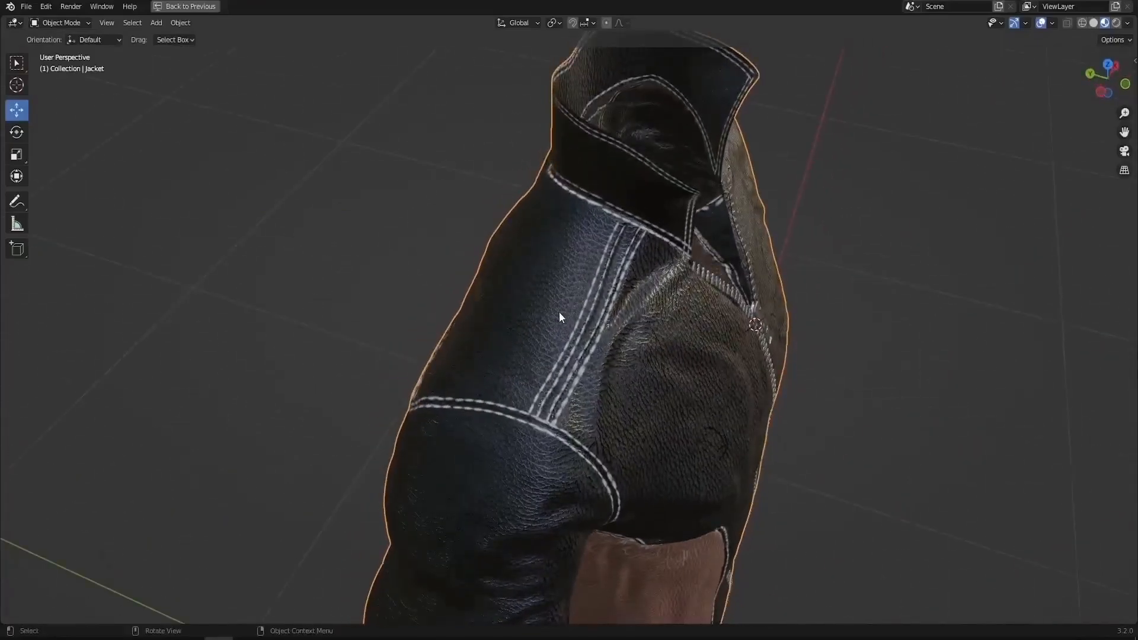
{"action": "scroll", "coordinate": [571, 353], "scroll_direction": "up", "scroll_amount": 3}
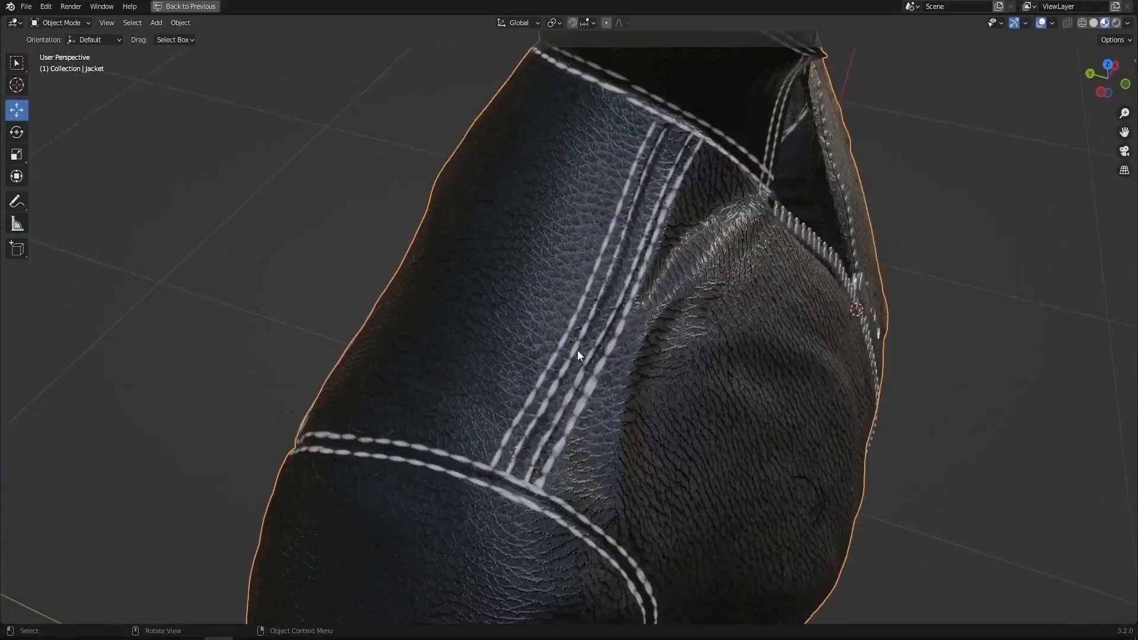
{"action": "key", "text": "ctrl+space"}
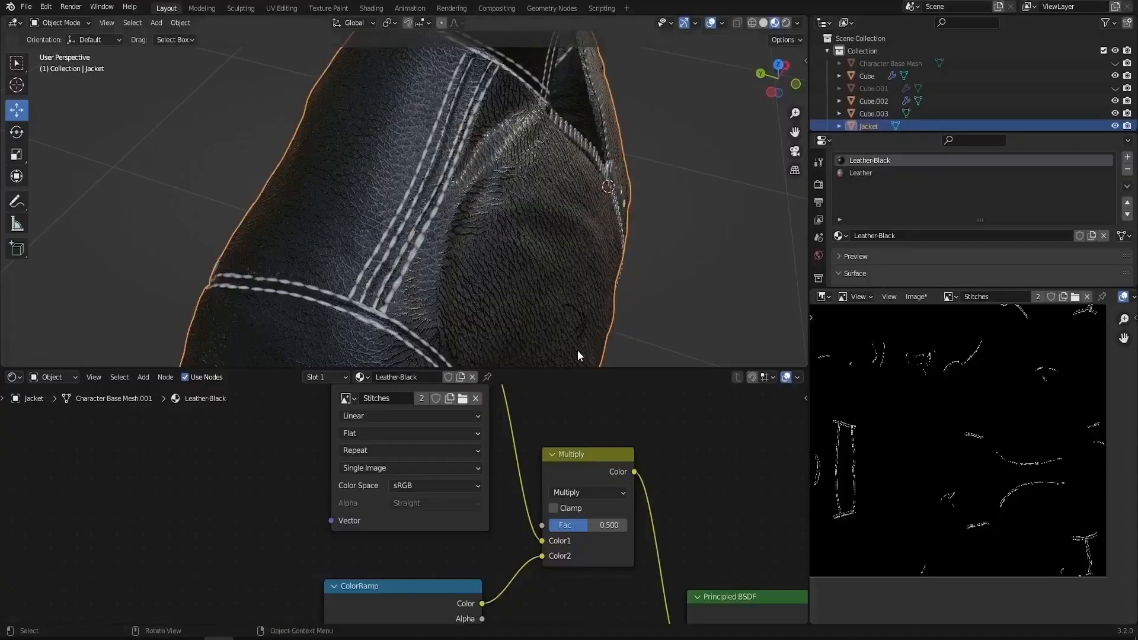
Step: Maximize the Leather-Black node tree and tidy it by repositioning the Stitches and Leather-1.jpg image nodes
{"action": "scroll", "coordinate": [634, 422], "scroll_direction": "down", "scroll_amount": 4}
{"action": "scroll", "coordinate": [599, 474], "scroll_direction": "down", "scroll_amount": 2}
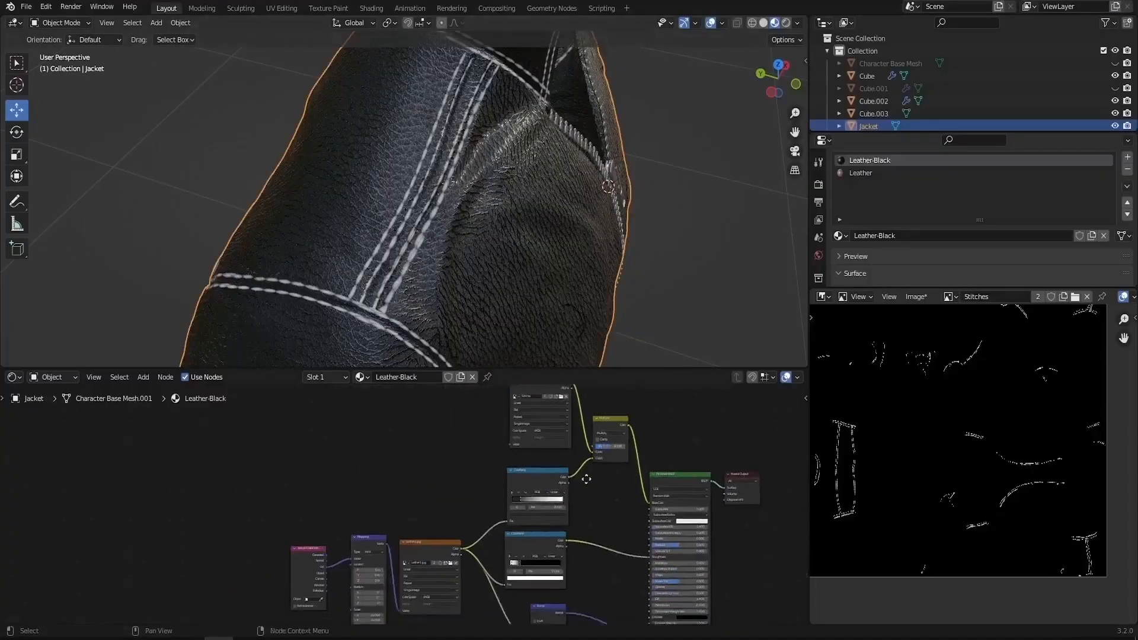
{"action": "key", "text": "ctrl+space"}
{"action": "scroll", "coordinate": [892, 419], "scroll_direction": "up", "scroll_amount": 2}
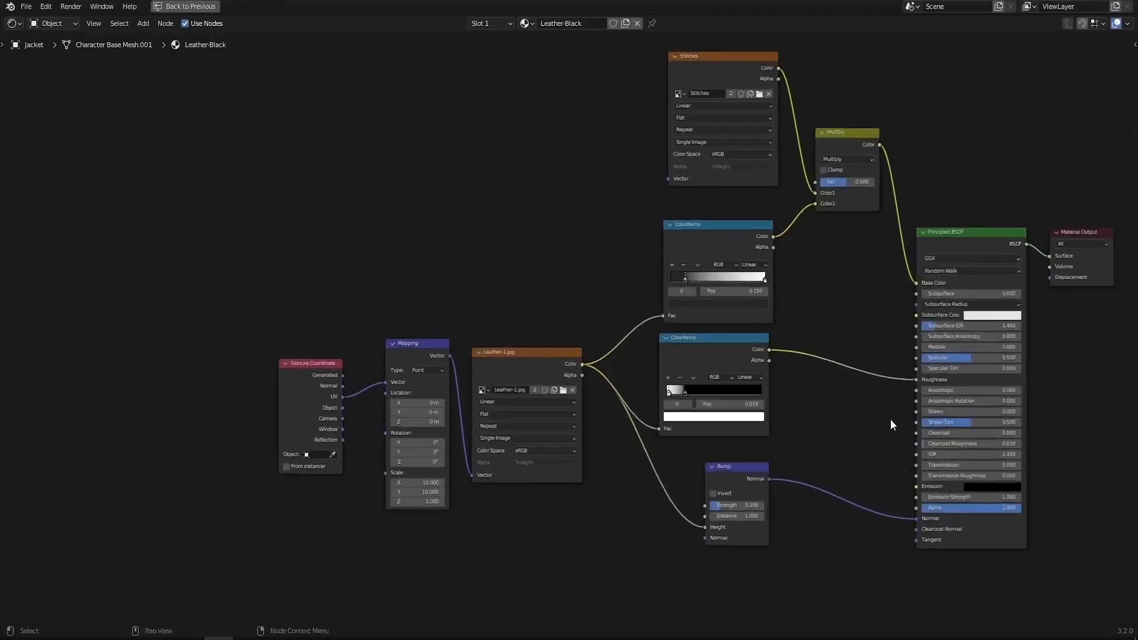
{"action": "middle_click_drag", "start_coordinate": [892, 418], "coordinate": [745, 413]}
{"action": "left_click_drag", "start_coordinate": [612, 88], "coordinate": [598, 78]}
{"action": "left_click_drag", "start_coordinate": [418, 398], "coordinate": [418, 398]}
{"action": "left_click_drag", "start_coordinate": [611, 497], "coordinate": [611, 496]}
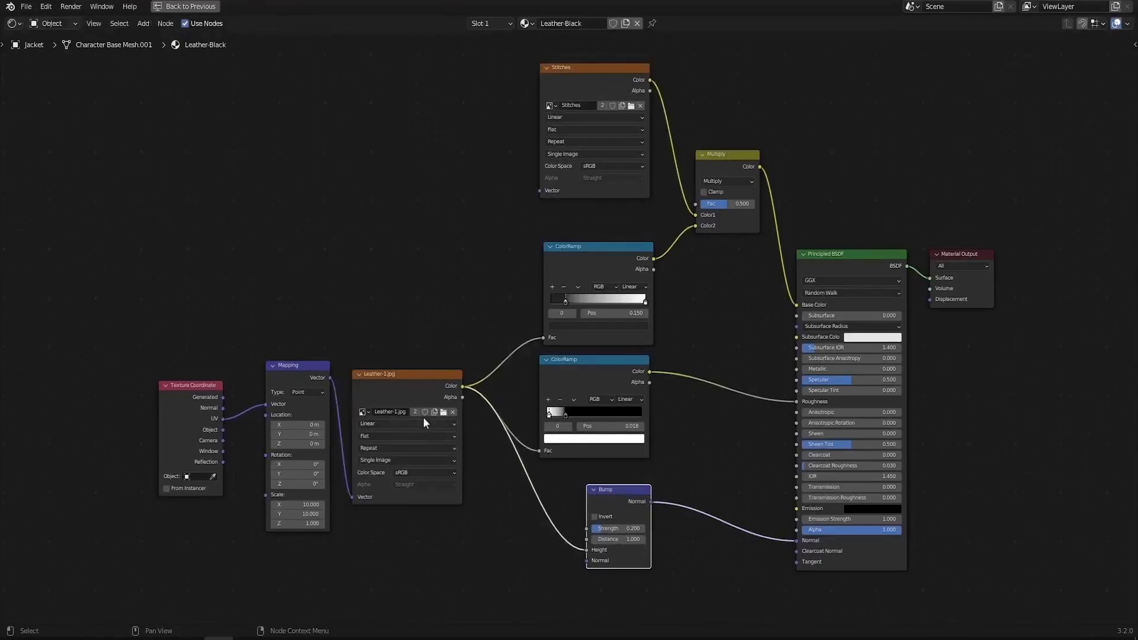
{"action": "left_click_drag", "start_coordinate": [417, 393], "coordinate": [415, 385]}
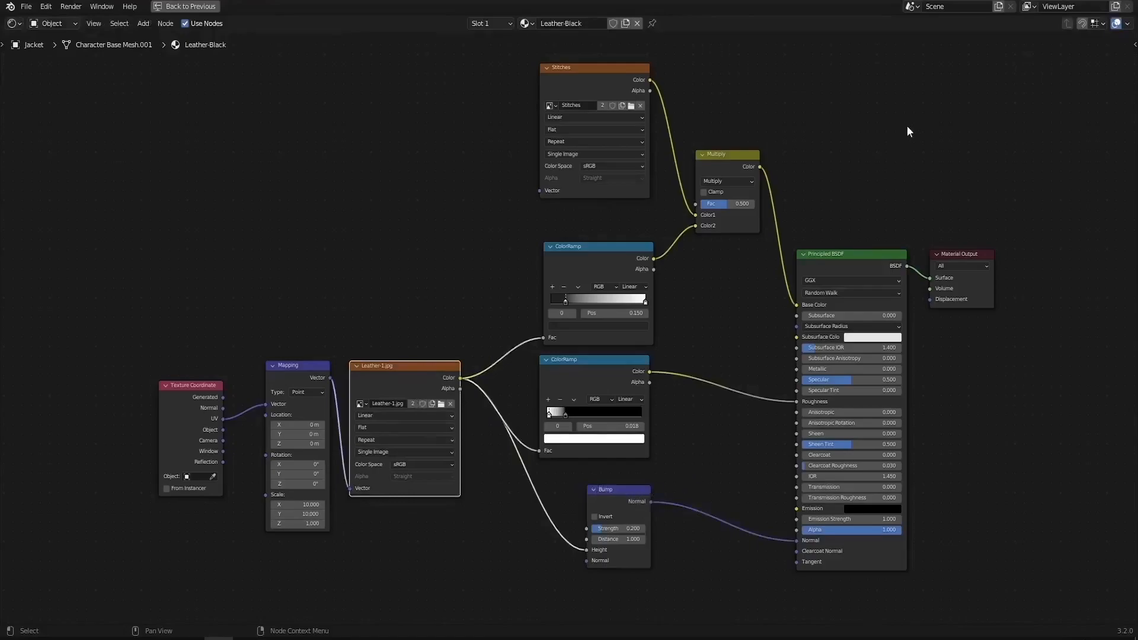
Step: Add a MixRGB node in front of the Bump node and disconnect the leather texture from the Bump's Height
{"action": "key", "text": "shift+a"}
{"action": "type", "text": "mix"}
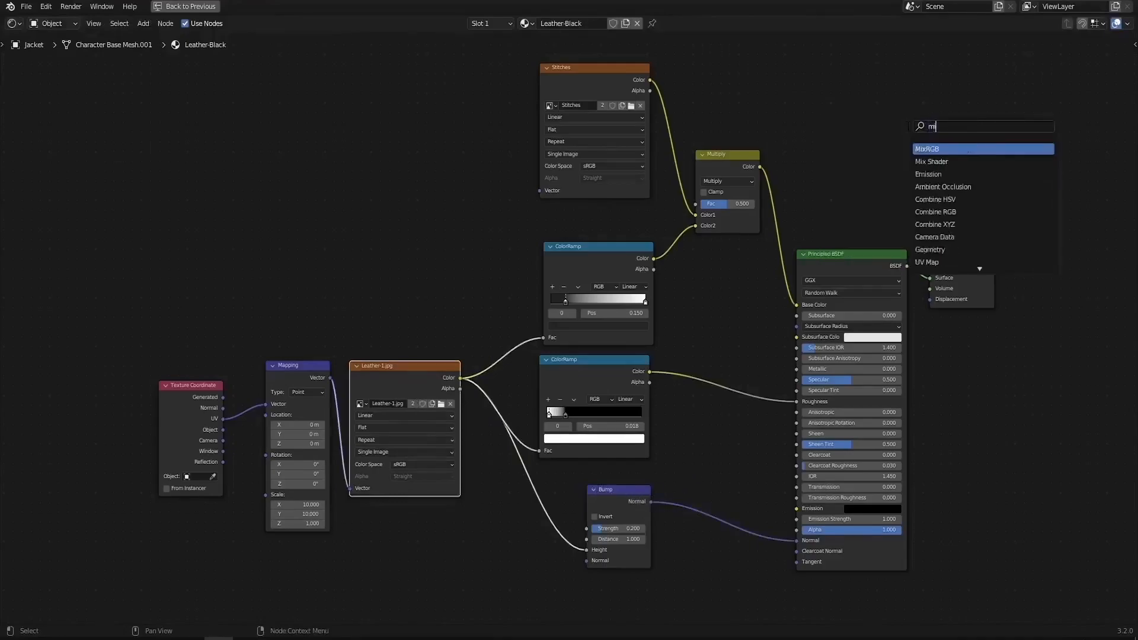
{"action": "key", "text": "Return"}
{"action": "left_click", "coordinate": [482, 554]}
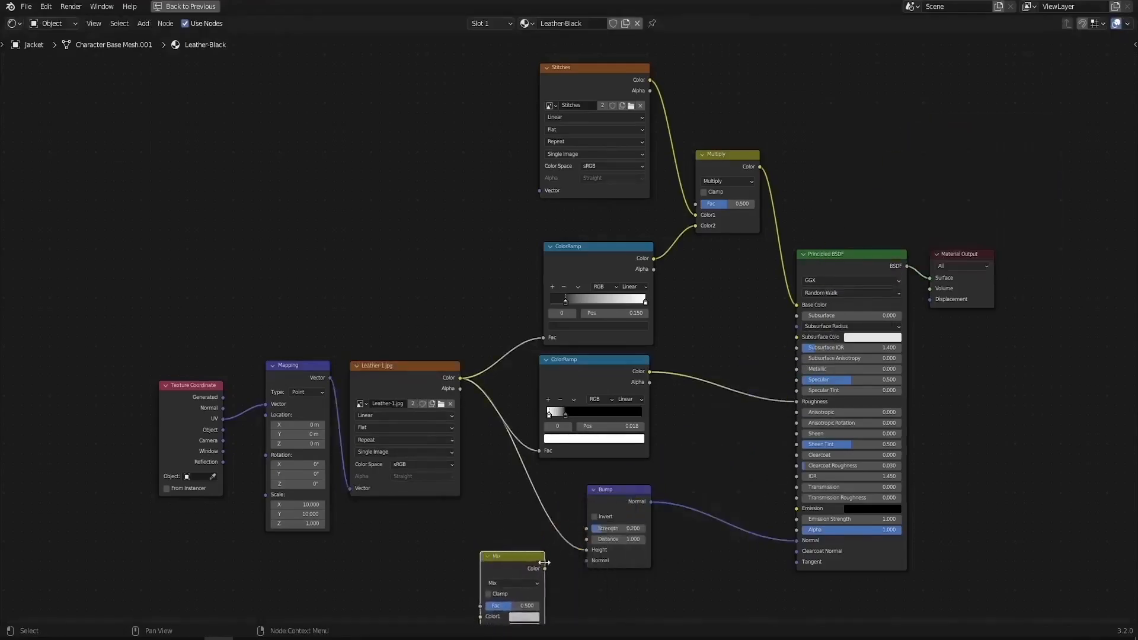
{"action": "middle_click_drag", "start_coordinate": [544, 563], "coordinate": [533, 480]}
{"action": "left_click_drag", "start_coordinate": [604, 408], "coordinate": [697, 434]}
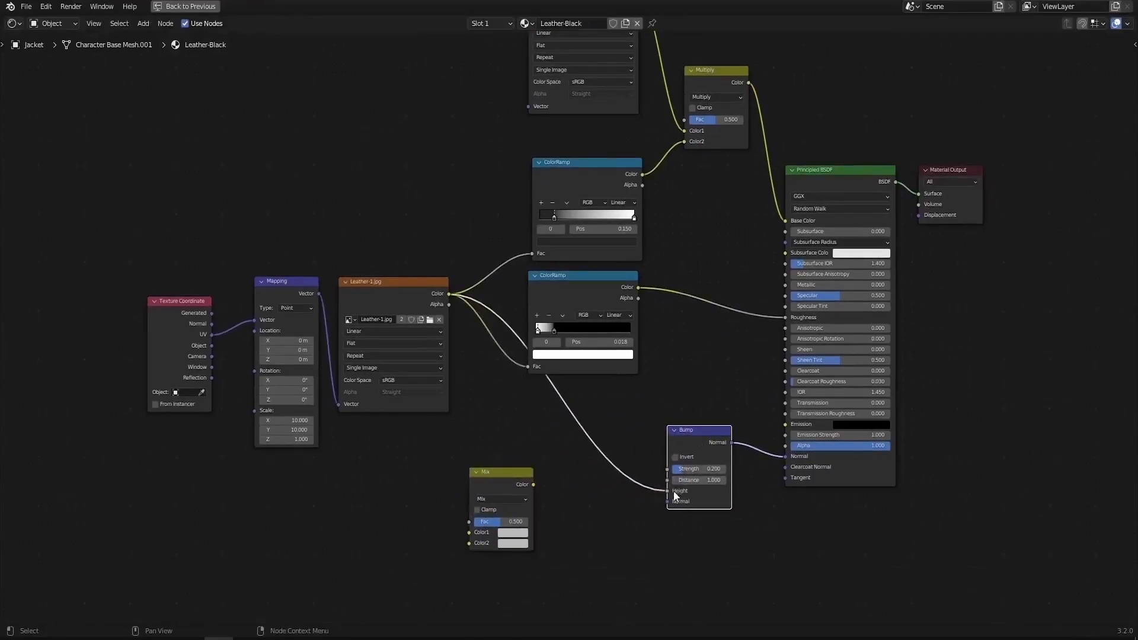
{"action": "left_click_drag", "start_coordinate": [667, 491], "coordinate": [598, 434]}
{"action": "middle_click_drag", "start_coordinate": [500, 304], "coordinate": [507, 330]}
{"action": "left_click_drag", "start_coordinate": [598, 467], "coordinate": [600, 470]}
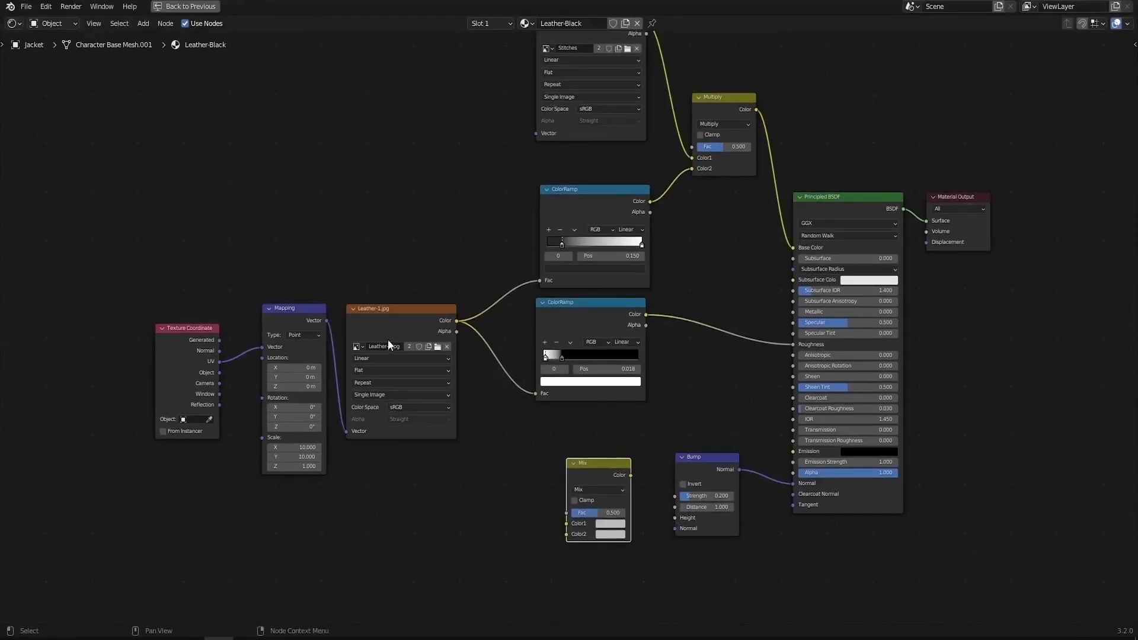
Step: Connect the Leather-1.jpg color to the new Mix node's Color1 and the Stitches color to its Color2
{"action": "middle_click_drag", "start_coordinate": [411, 331], "coordinate": [414, 340]}
{"action": "left_click_drag", "start_coordinate": [460, 328], "coordinate": [568, 531]}
{"action": "middle_click_drag", "start_coordinate": [533, 465], "coordinate": [538, 501]}
{"action": "scroll", "coordinate": [538, 501], "scroll_direction": "down", "scroll_amount": 2}
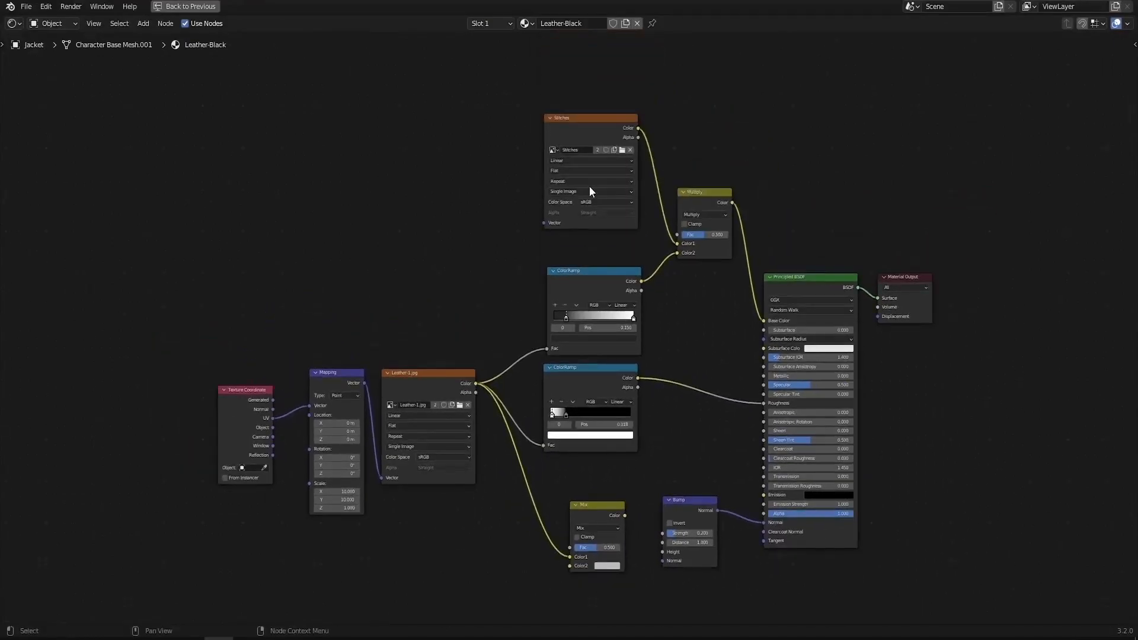
{"action": "left_click_drag", "start_coordinate": [638, 128], "coordinate": [568, 567]}
{"action": "scroll", "coordinate": [567, 566], "scroll_direction": "up", "scroll_amount": 6}
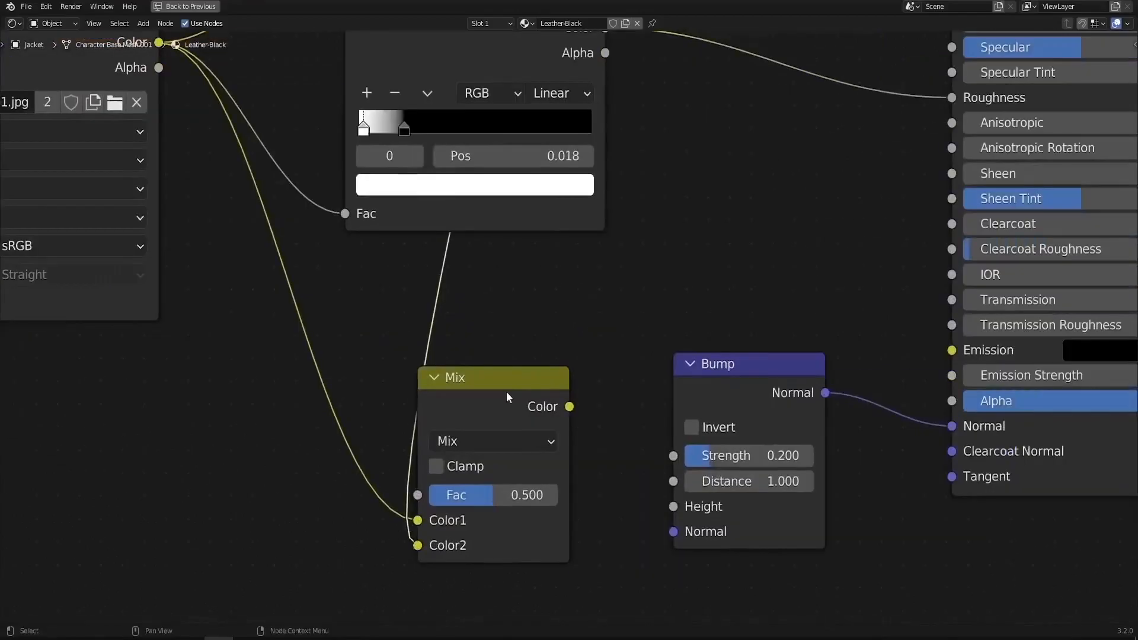
Step: Connect the new Mix node's color to the Bump's Height, then restore the full layout and view the shoulder stitching
{"action": "left_click_drag", "start_coordinate": [569, 406], "coordinate": [578, 422]}
{"action": "left_click_drag", "start_coordinate": [667, 507], "coordinate": [667, 506]}
{"action": "key", "text": "ctrl+space"}
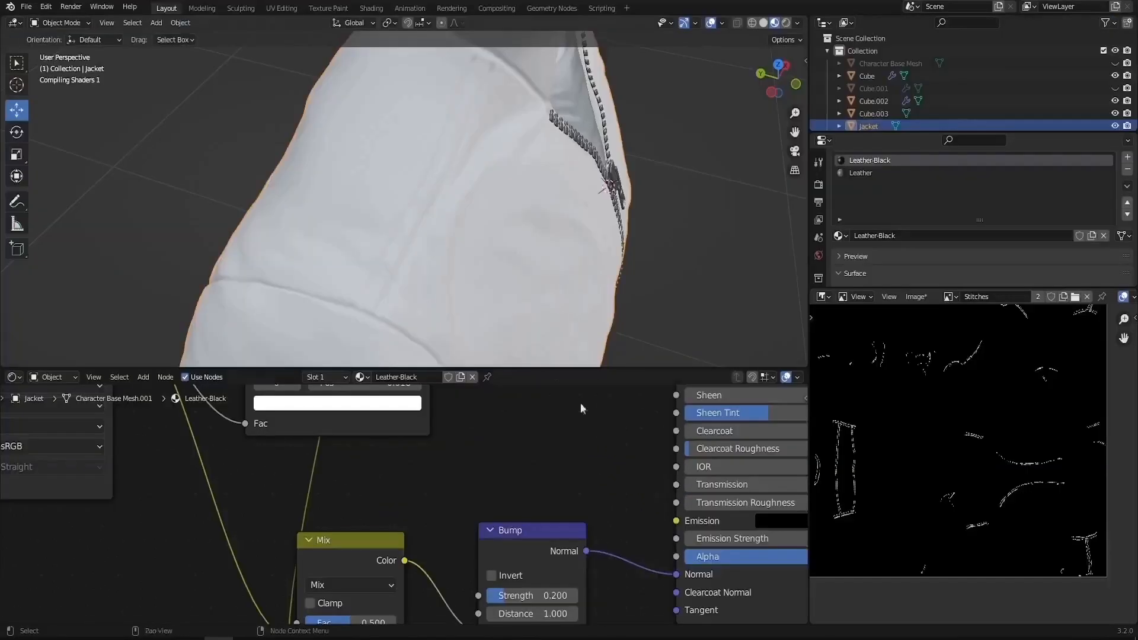
{"action": "middle_click_drag", "start_coordinate": [435, 249], "coordinate": [500, 248]}
{"action": "scroll", "coordinate": [603, 500], "scroll_direction": "down", "scroll_amount": 6}
Step: Set the Bump node's strength to 0.650 and check the relief on the jacket's shoulder
{"action": "middle_click_drag", "start_coordinate": [596, 529], "coordinate": [626, 486]}
{"action": "scroll", "coordinate": [587, 514], "scroll_direction": "up", "scroll_amount": 5}
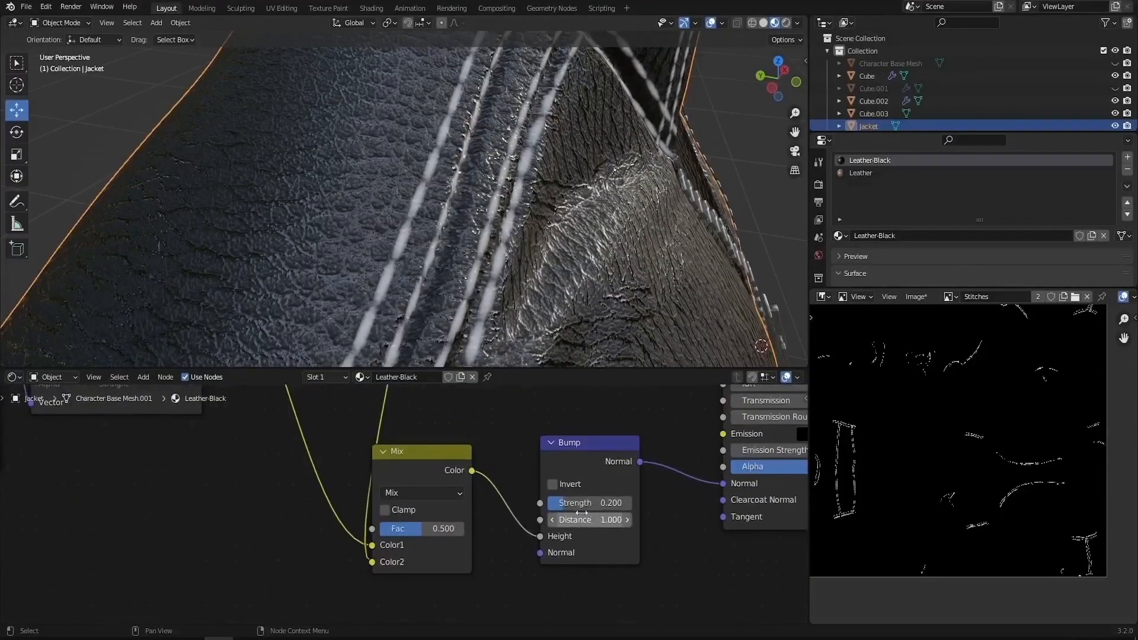
{"action": "left_click_drag", "start_coordinate": [563, 505], "coordinate": [587, 505]}
{"action": "mouse_move", "coordinate": [554, 522]}
{"action": "left_mouse_down"}
{"action": "mouse_move", "coordinate": [525, 522]}
{"action": "mouse_move", "coordinate": [580, 521]}
{"action": "left_mouse_up"}
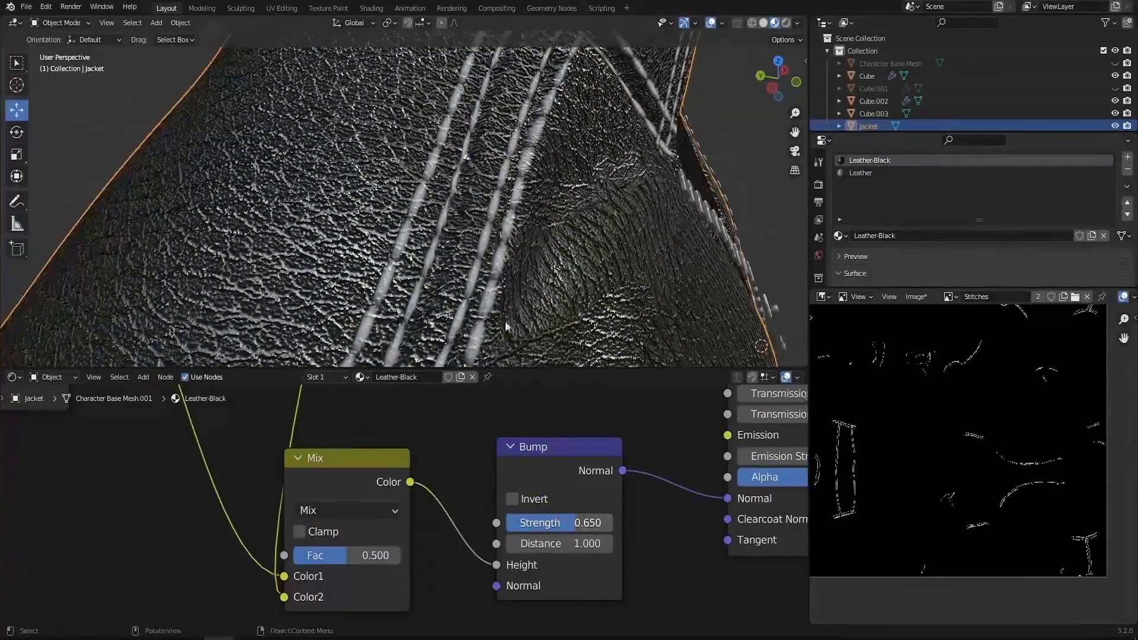
{"action": "middle_click_drag", "start_coordinate": [530, 227], "coordinate": [537, 177]}
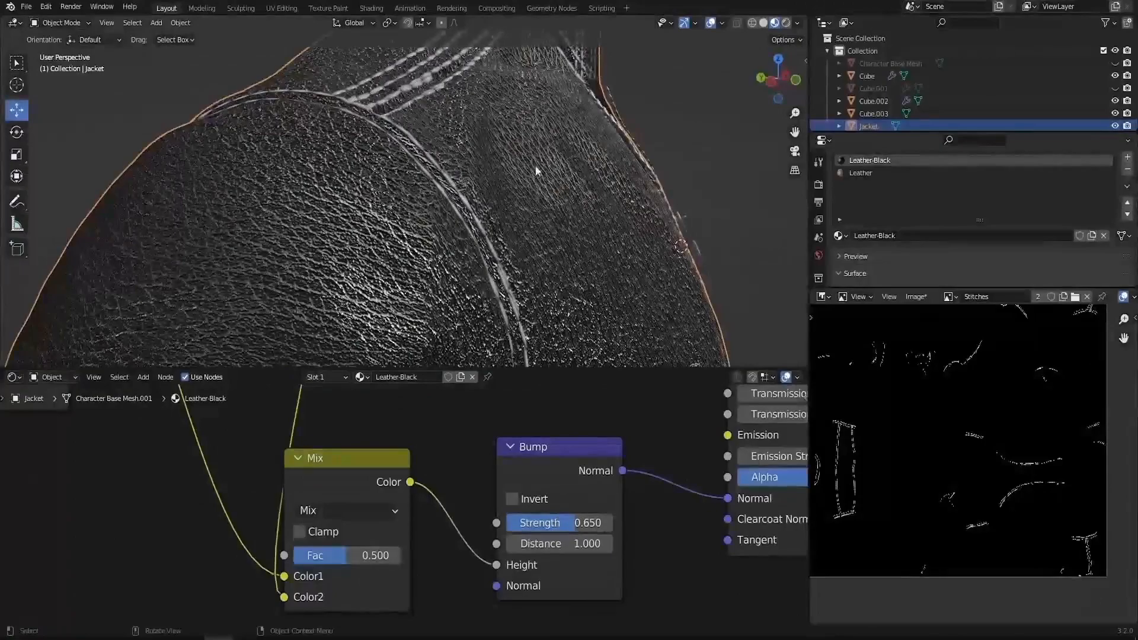
{"action": "scroll", "coordinate": [488, 552], "scroll_direction": "down", "scroll_amount": 3}
Step: Nudge the Leather-1.jpg image node slightly downward beside the Mapping node
{"action": "middle_click_drag", "start_coordinate": [462, 499], "coordinate": [616, 495]}
{"action": "scroll", "coordinate": [611, 496], "scroll_direction": "down", "scroll_amount": 2}
{"action": "middle_click_drag", "start_coordinate": [545, 447], "coordinate": [542, 549]}
{"action": "scroll", "coordinate": [562, 478], "scroll_direction": "down", "scroll_amount": 4}
{"action": "middle_click_drag", "start_coordinate": [572, 467], "coordinate": [570, 547]}
{"action": "middle_click_drag", "start_coordinate": [581, 508], "coordinate": [596, 394]}
{"action": "left_click", "coordinate": [467, 444]}
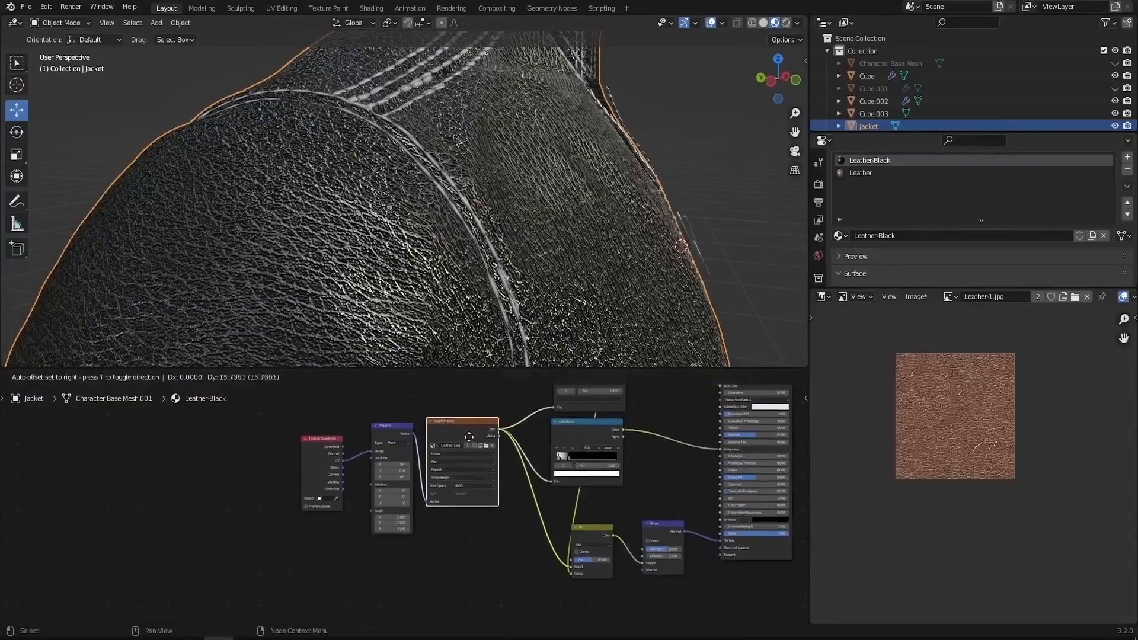
{"action": "scroll", "coordinate": [549, 572], "scroll_direction": "up", "scroll_amount": 2}
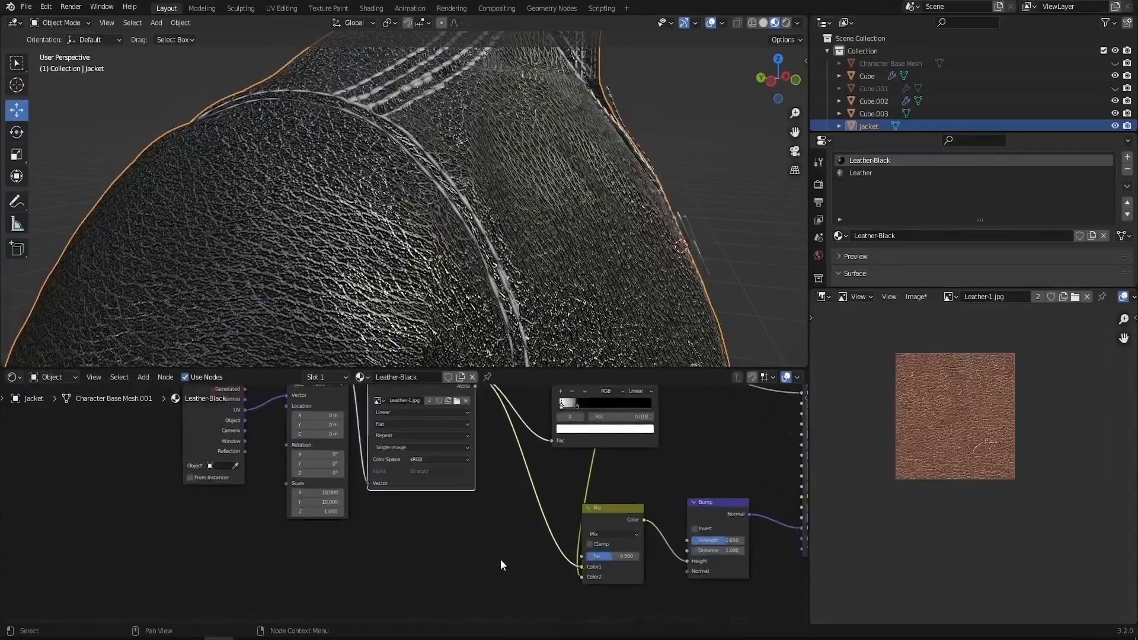
{"action": "middle_click_drag", "start_coordinate": [502, 565], "coordinate": [515, 533]}
Step: Insert a ColorRamp between the Leather-1.jpg color and the lower Mix node's Color1, then maximize the node tree
{"action": "key", "text": "shift+a"}
{"action": "left_click", "coordinate": [473, 501]}
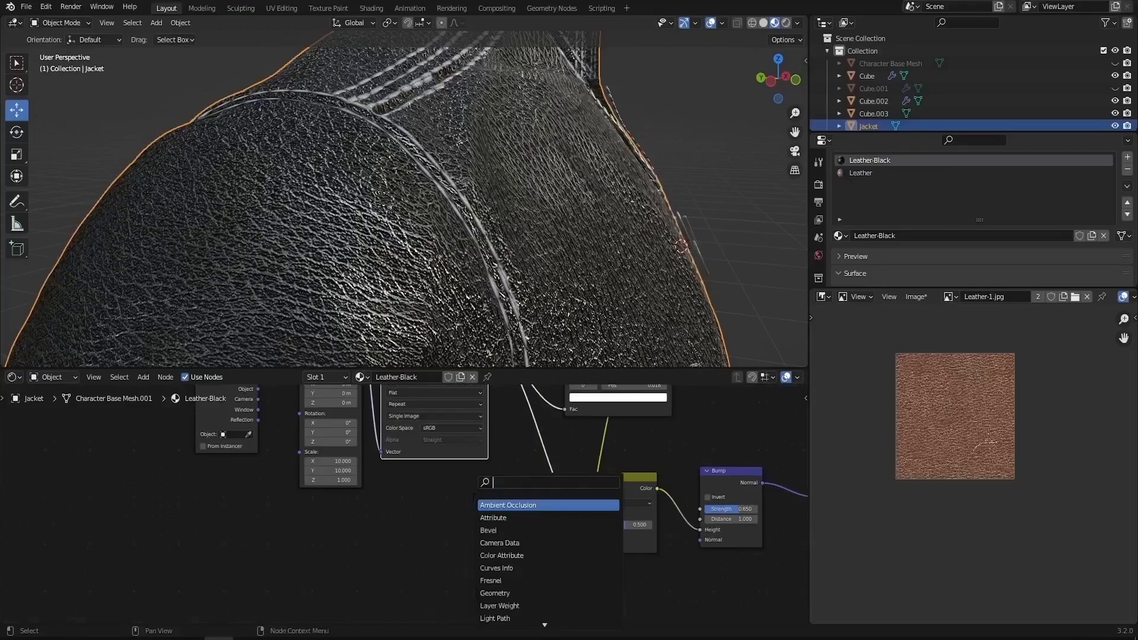
{"action": "type", "text": "color ramp"}
{"action": "key", "text": "Return"}
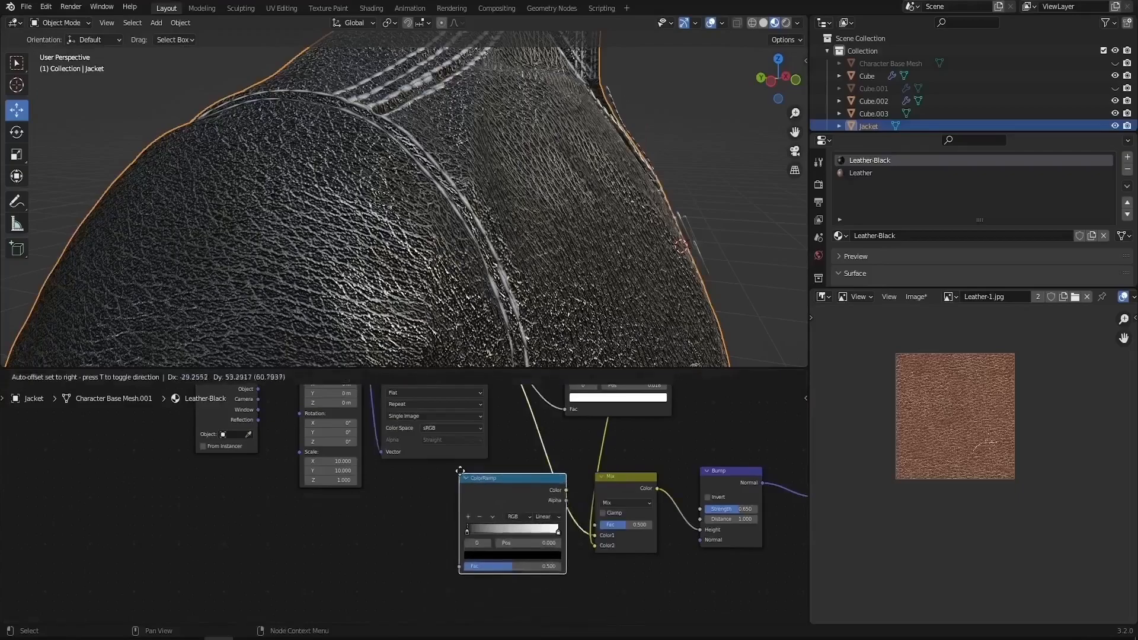
{"action": "left_click", "coordinate": [524, 462]}
{"action": "middle_click_drag", "start_coordinate": [549, 493], "coordinate": [537, 557]}
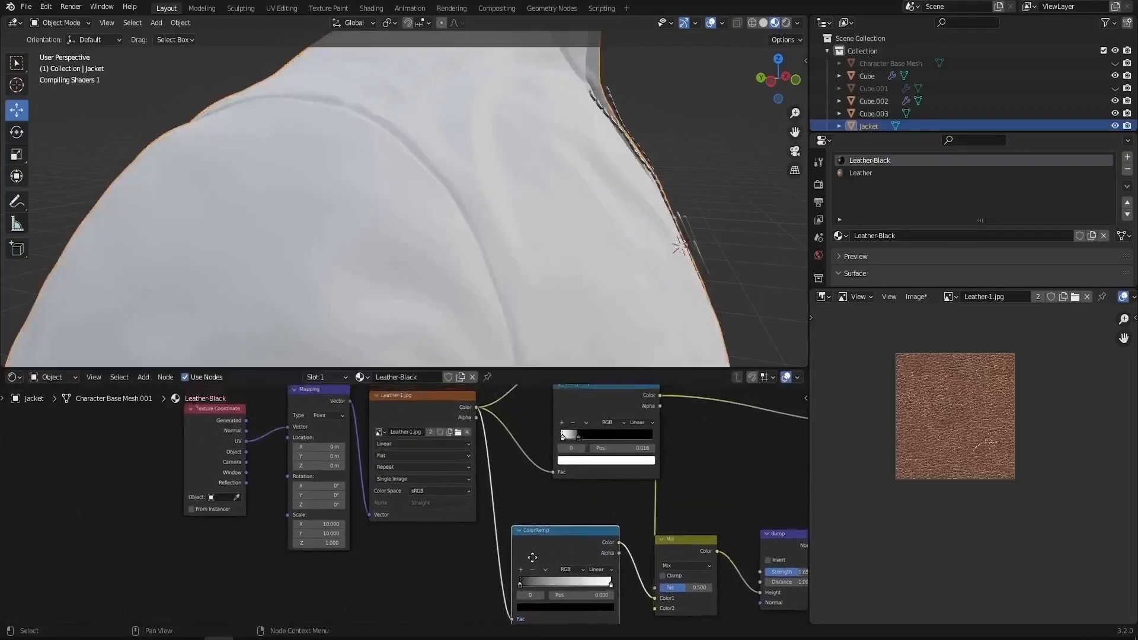
{"action": "key", "text": "ctrl+space"}
{"action": "middle_click_drag", "start_coordinate": [493, 318], "coordinate": [154, 297]}
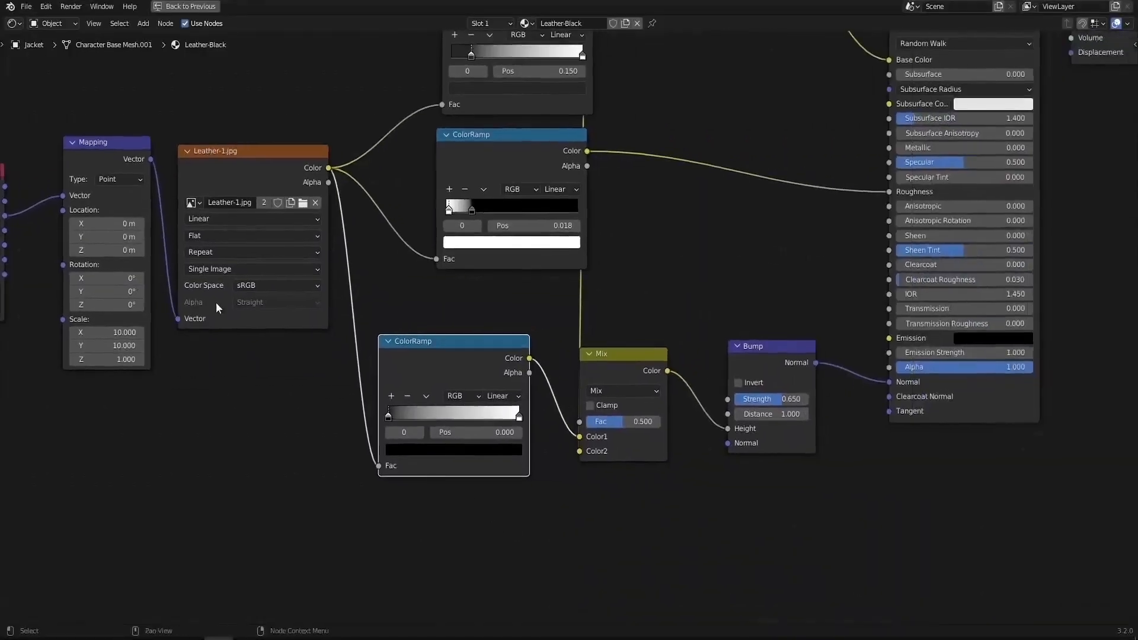
Step: Move the lower Mix node nearer the Bump node and place the Stitches image node below the lower ColorRamp
{"action": "left_click_drag", "start_coordinate": [616, 353], "coordinate": [651, 342]}
{"action": "key", "text": "Home"}
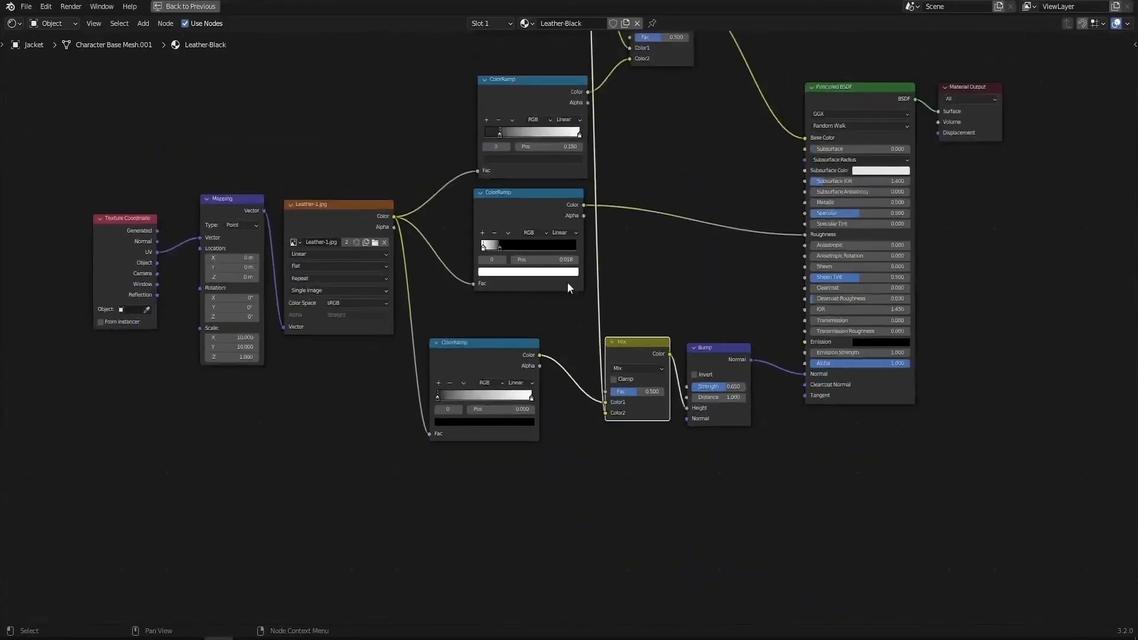
{"action": "left_click_drag", "start_coordinate": [561, 64], "coordinate": [65, 237]}
{"action": "middle_click_drag", "start_coordinate": [318, 281], "coordinate": [540, 223]}
{"action": "left_click_drag", "start_coordinate": [246, 172], "coordinate": [693, 570]}
{"action": "middle_click_drag", "start_coordinate": [756, 547], "coordinate": [743, 537]}
{"action": "scroll", "coordinate": [778, 479], "scroll_direction": "up", "scroll_amount": 3}
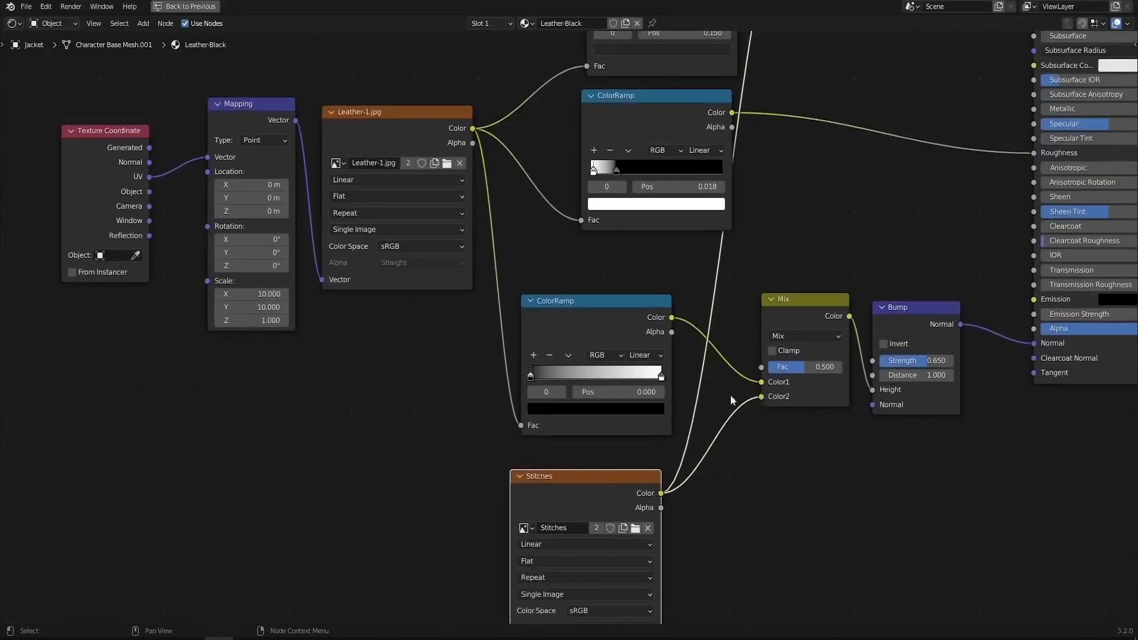
{"action": "left_click_drag", "start_coordinate": [566, 305], "coordinate": [573, 296]}
Step: Restore the full layout and set the lower ColorRamp's black stop to near-white with an HSV value of 0.998
{"action": "scroll", "coordinate": [623, 376], "scroll_direction": "up", "scroll_amount": 5}
{"action": "scroll", "coordinate": [623, 381], "scroll_direction": "up", "scroll_amount": 3}
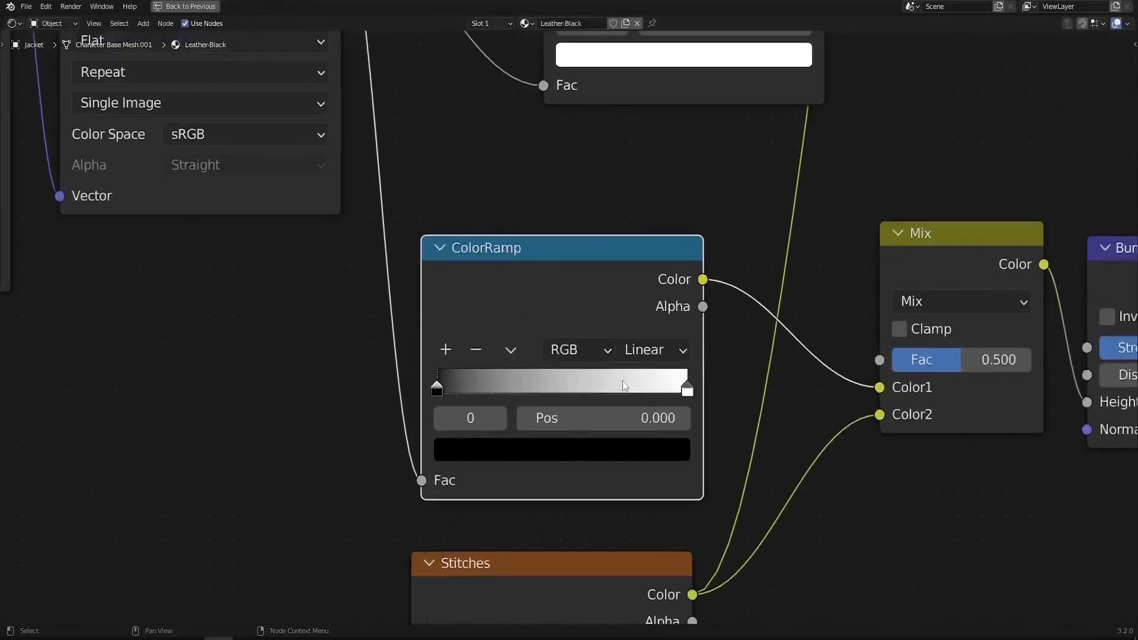
{"action": "key", "text": "ctrl+space"}
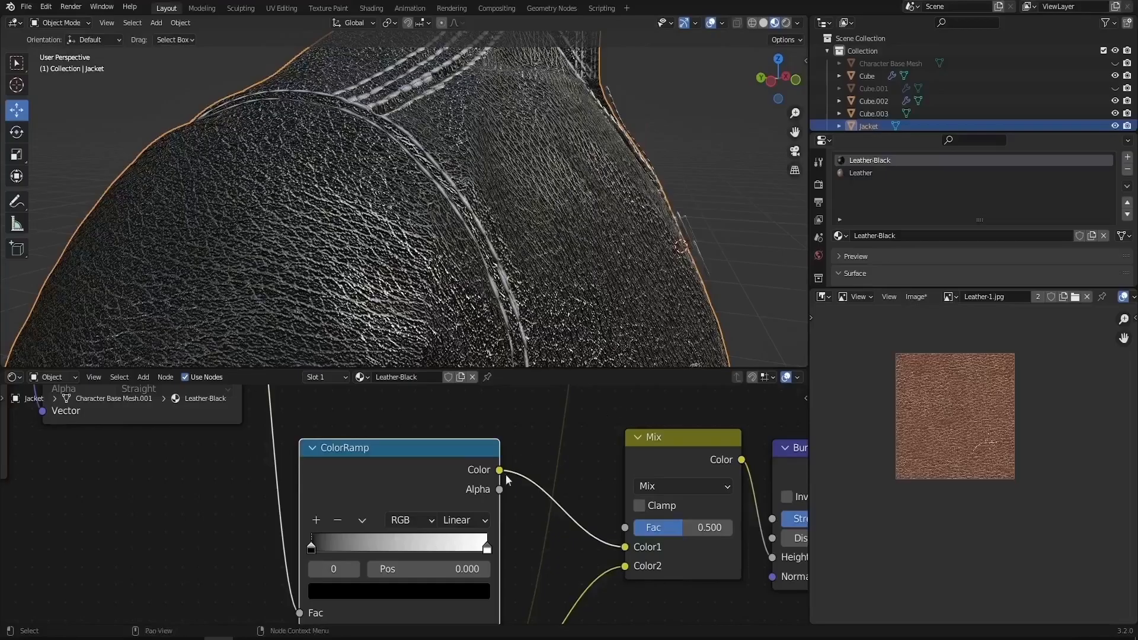
{"action": "middle_click_drag", "start_coordinate": [311, 486], "coordinate": [387, 501]}
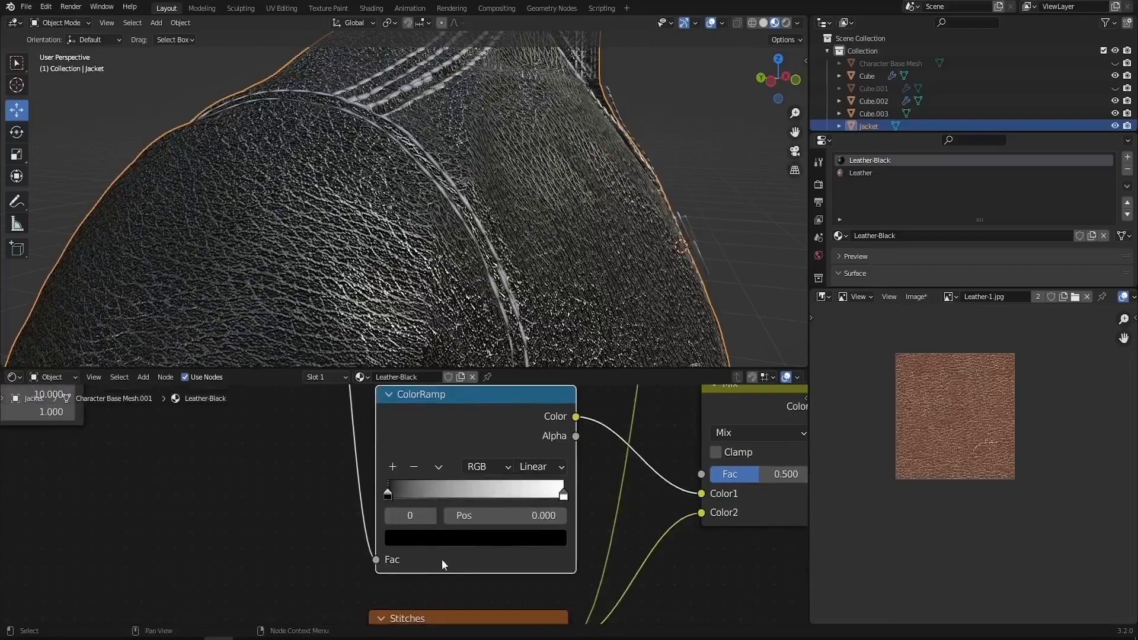
{"action": "left_click", "coordinate": [451, 537]}
{"action": "left_click_drag", "start_coordinate": [529, 408], "coordinate": [529, 284]}
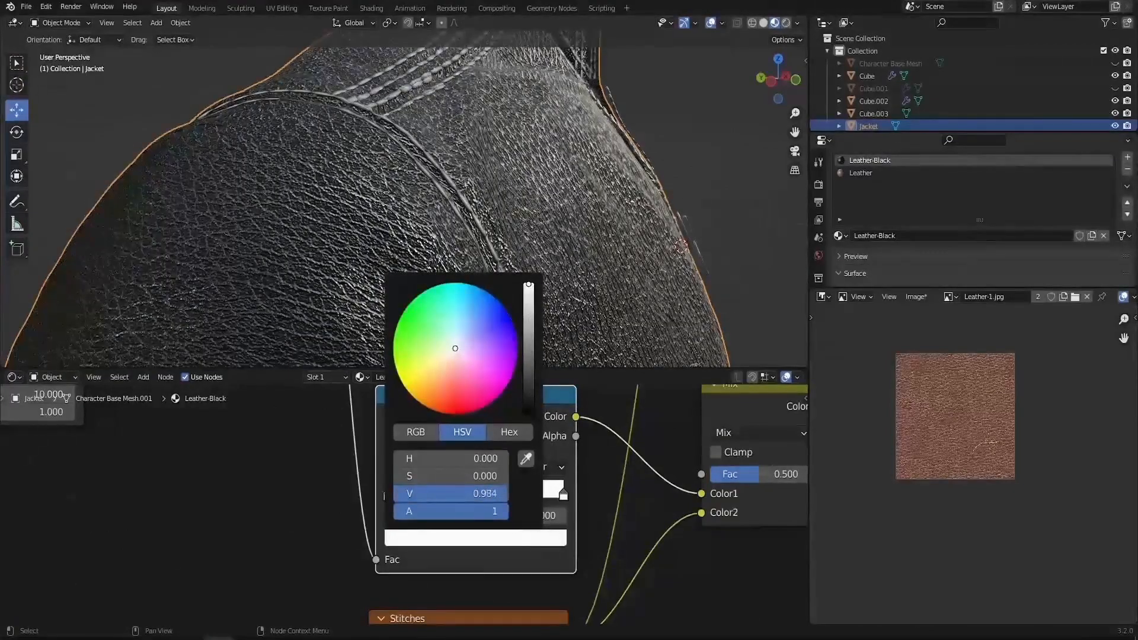
{"action": "left_click", "coordinate": [469, 500]}
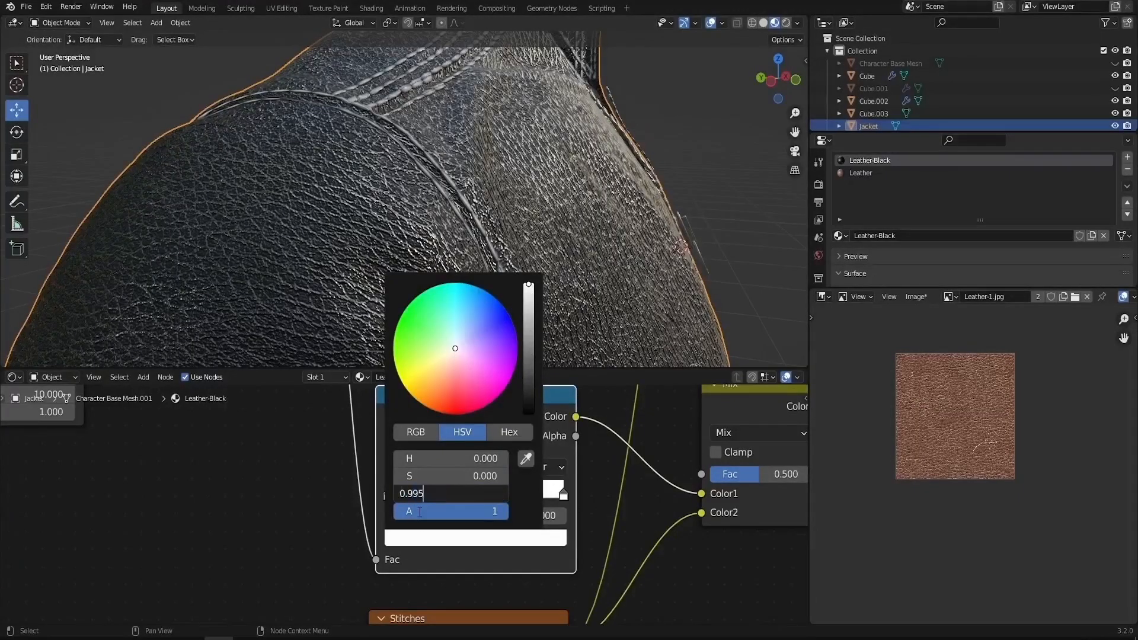
{"action": "key", "text": "Return"}
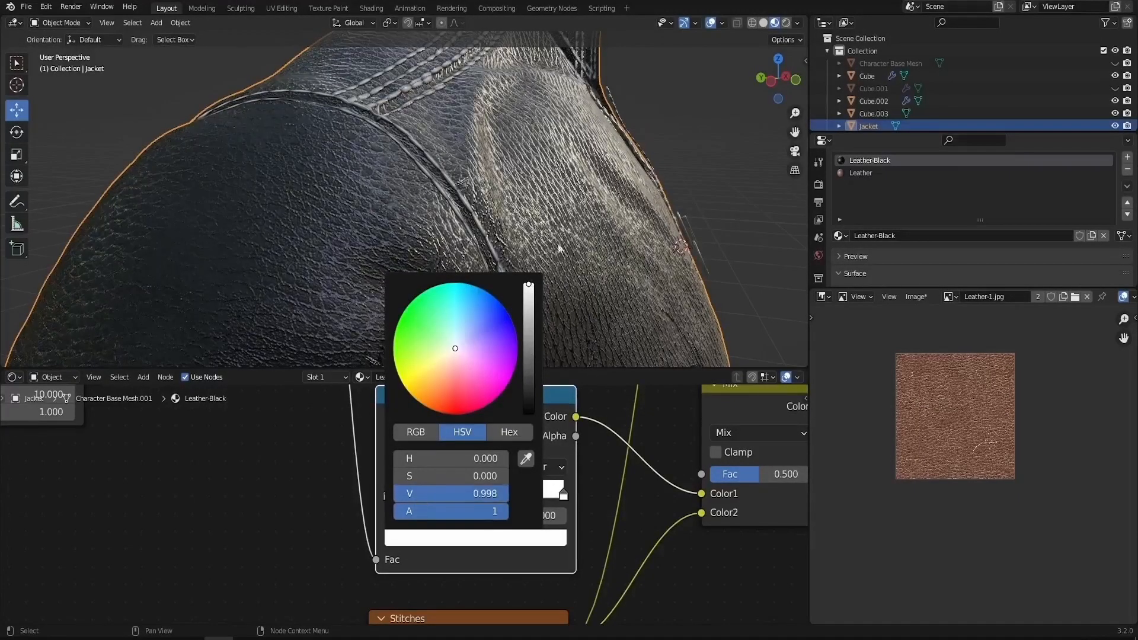
Step: Examine the leather grain and stitching relief on the jacket's shoulder from several angles and up close
{"action": "scroll", "coordinate": [617, 246], "scroll_direction": "down", "scroll_amount": 6}
{"action": "middle_click_drag", "start_coordinate": [621, 245], "coordinate": [547, 244]}
{"action": "scroll", "coordinate": [475, 229], "scroll_direction": "up", "scroll_amount": 3}
{"action": "middle_click_drag", "start_coordinate": [473, 227], "coordinate": [529, 114]}
{"action": "scroll", "coordinate": [516, 336], "scroll_direction": "down", "scroll_amount": 5}
{"action": "scroll", "coordinate": [508, 223], "scroll_direction": "up", "scroll_amount": 5}
{"action": "scroll", "coordinate": [532, 141], "scroll_direction": "up", "scroll_amount": 5}
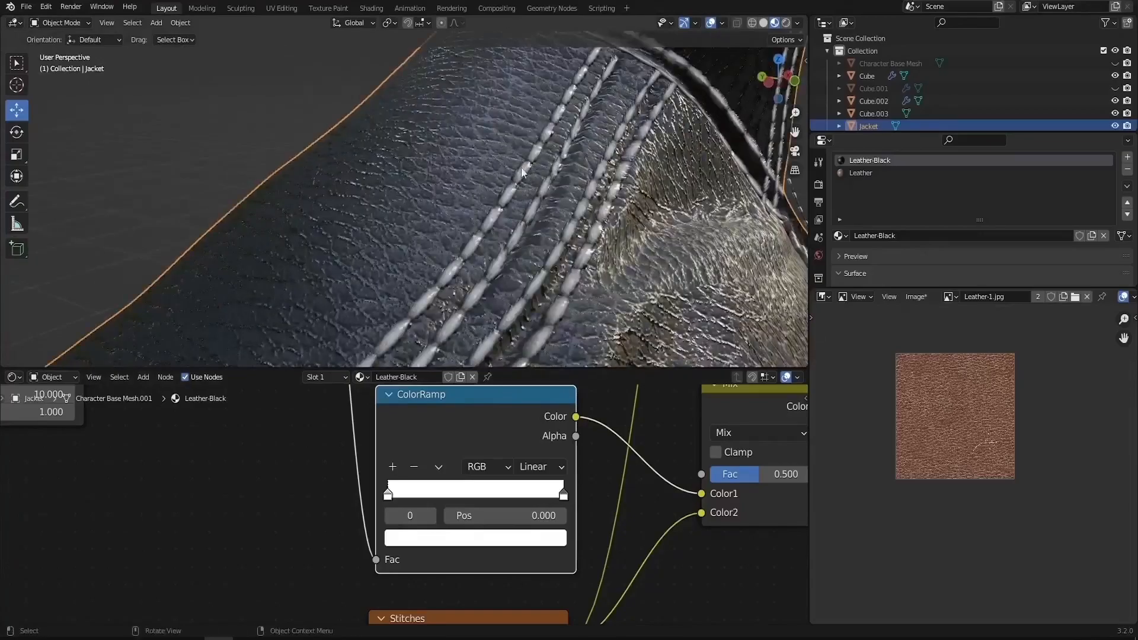
{"action": "scroll", "coordinate": [463, 443], "scroll_direction": "down", "scroll_amount": 3}
{"action": "scroll", "coordinate": [468, 443], "scroll_direction": "up", "scroll_amount": 2}
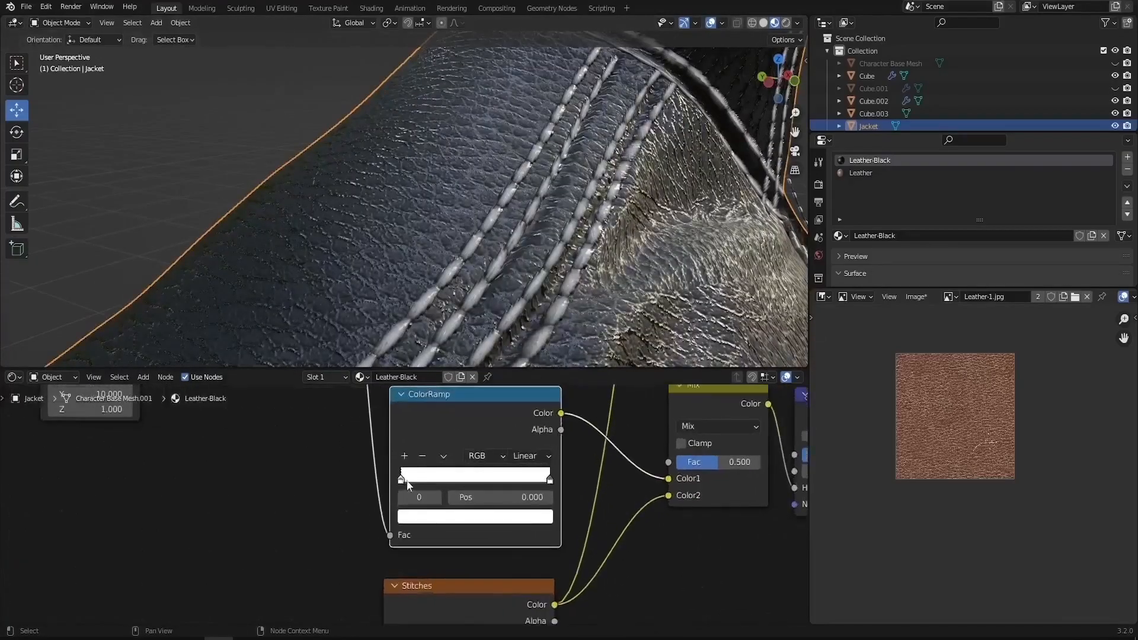
Step: Fine-tune the HSV brightness value of the lower ColorRamp's first stop
{"action": "left_click", "coordinate": [419, 518]}
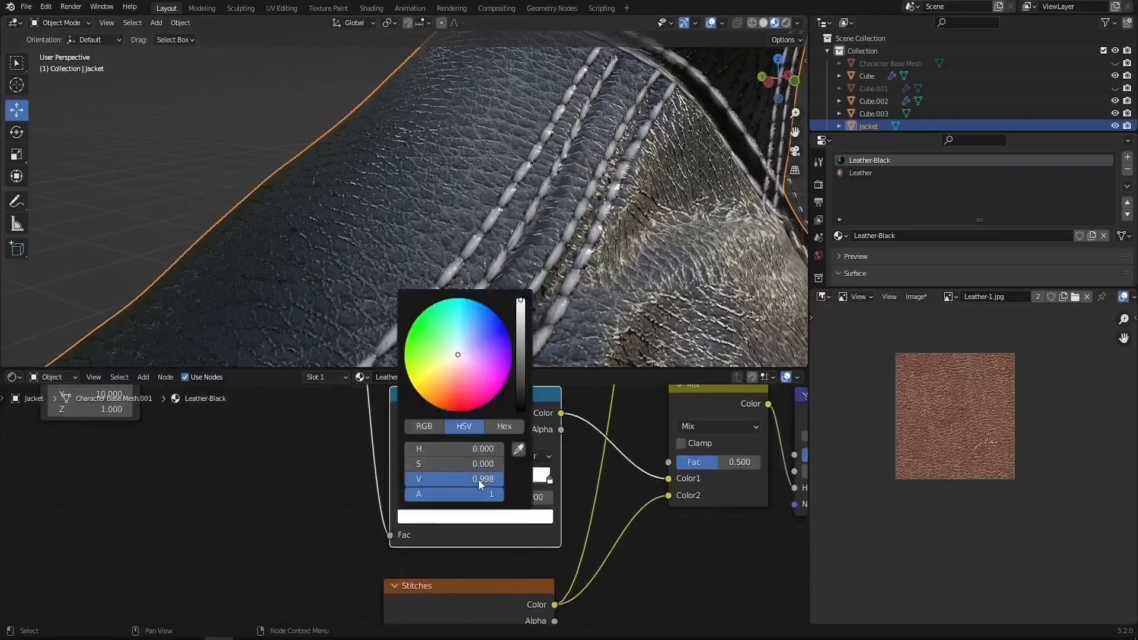
{"action": "left_click", "coordinate": [478, 479]}
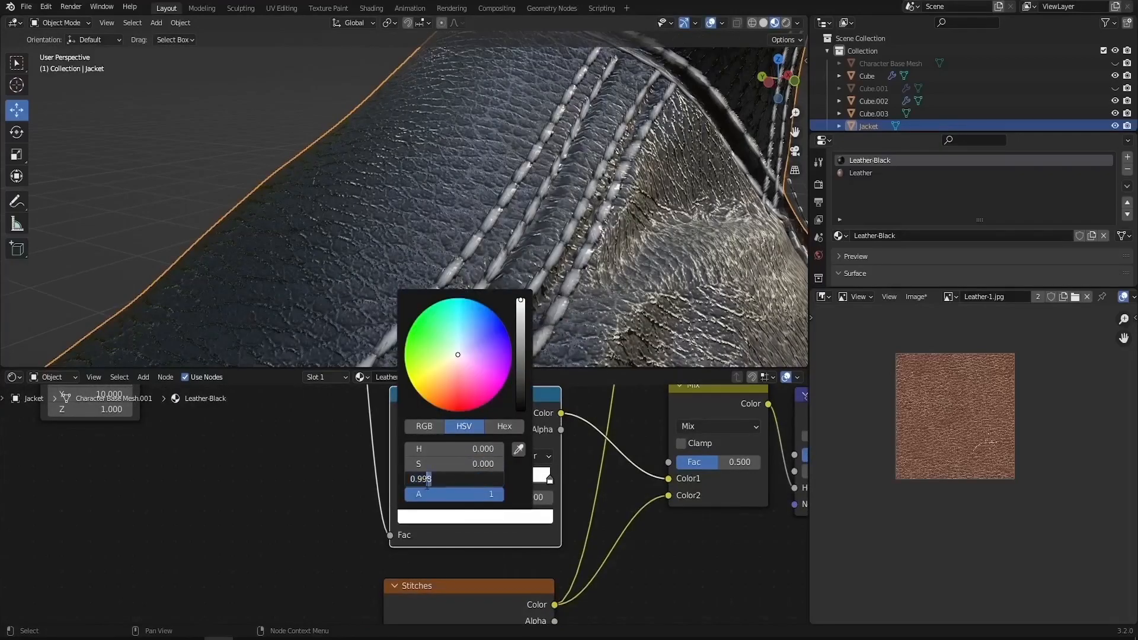
{"action": "key", "text": "Return"}
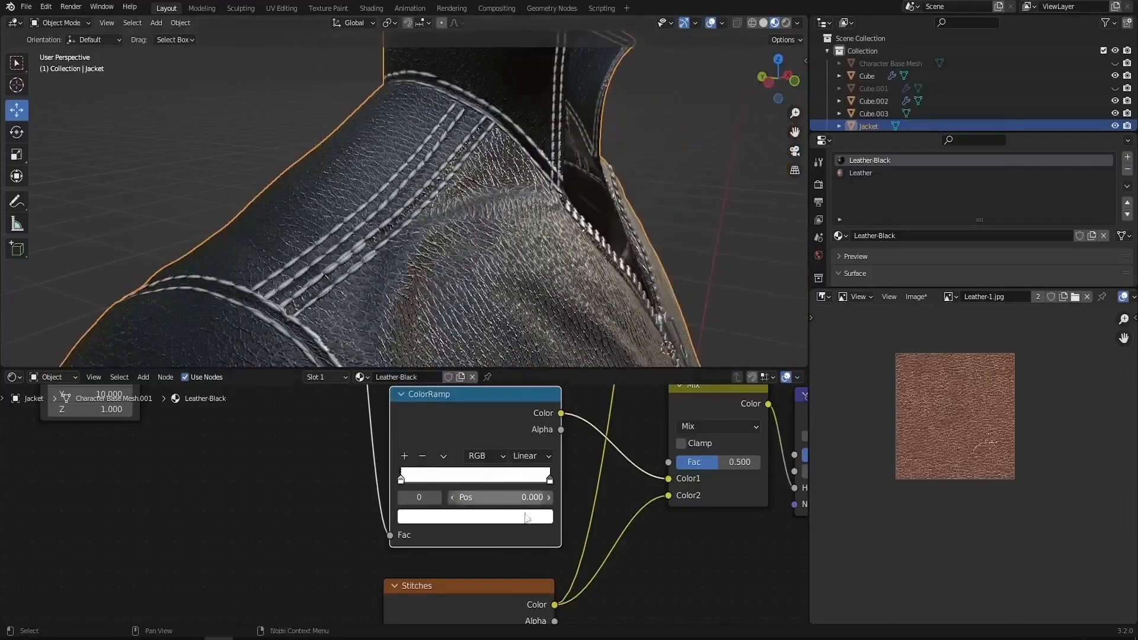
Step: Set the Bump node's strength to 0.4 and inspect the jacket in a maximized 3D view
{"action": "middle_click_drag", "start_coordinate": [527, 518], "coordinate": [227, 545]}
{"action": "double_click", "coordinate": [563, 482]}
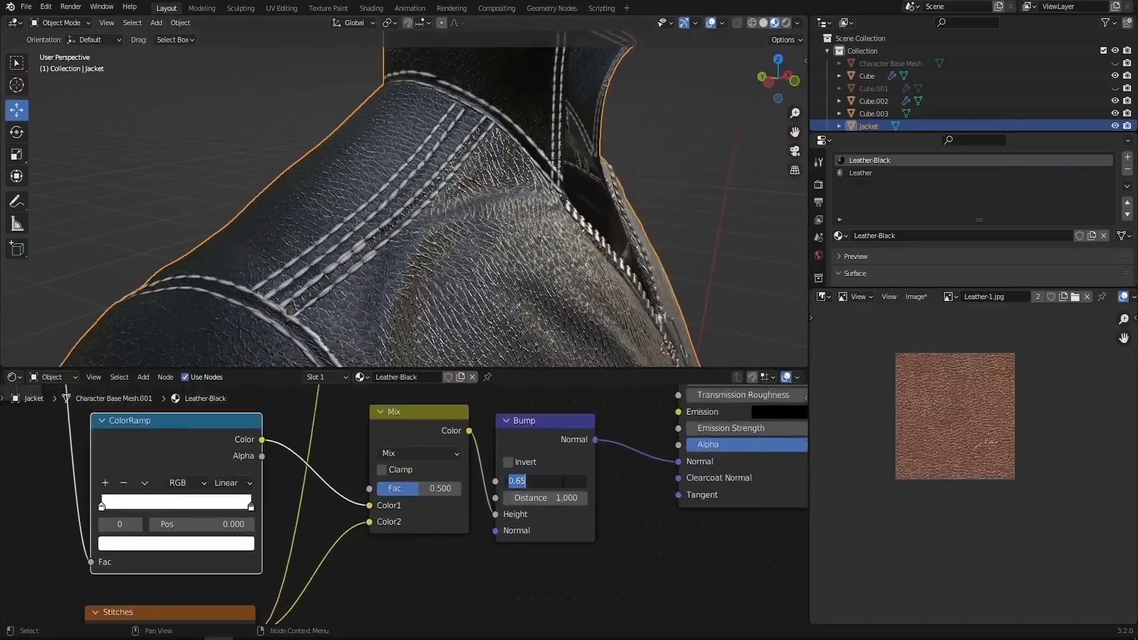
{"action": "type", "text": ".4"}
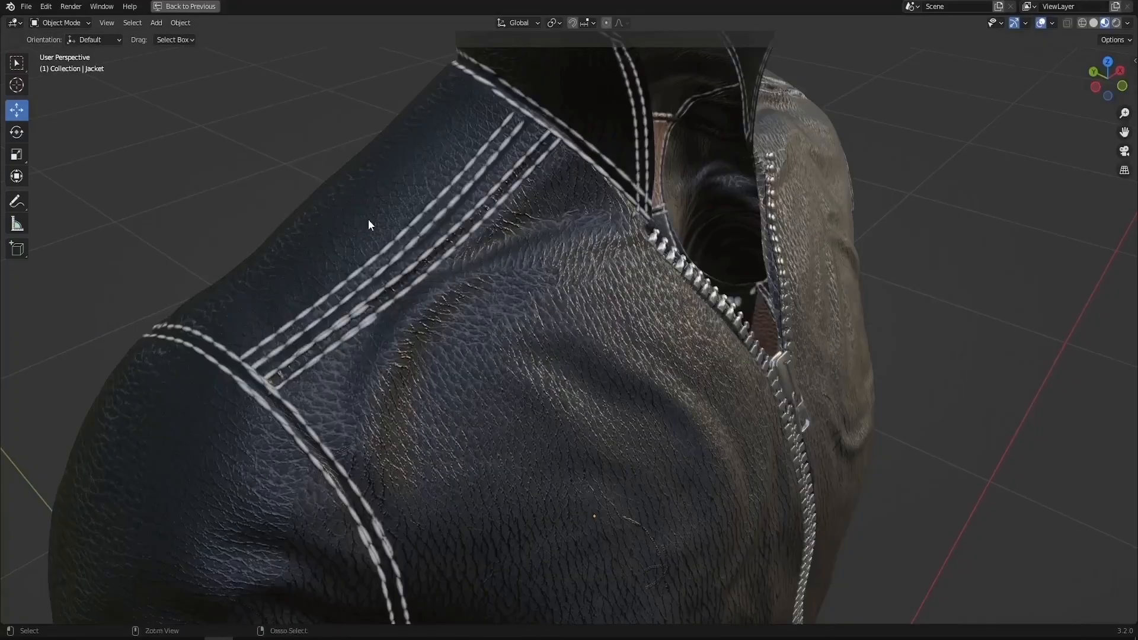
{"action": "key", "text": "KP_Decimal"}
{"action": "middle_click_drag", "start_coordinate": [401, 342], "coordinate": [56, 330]}
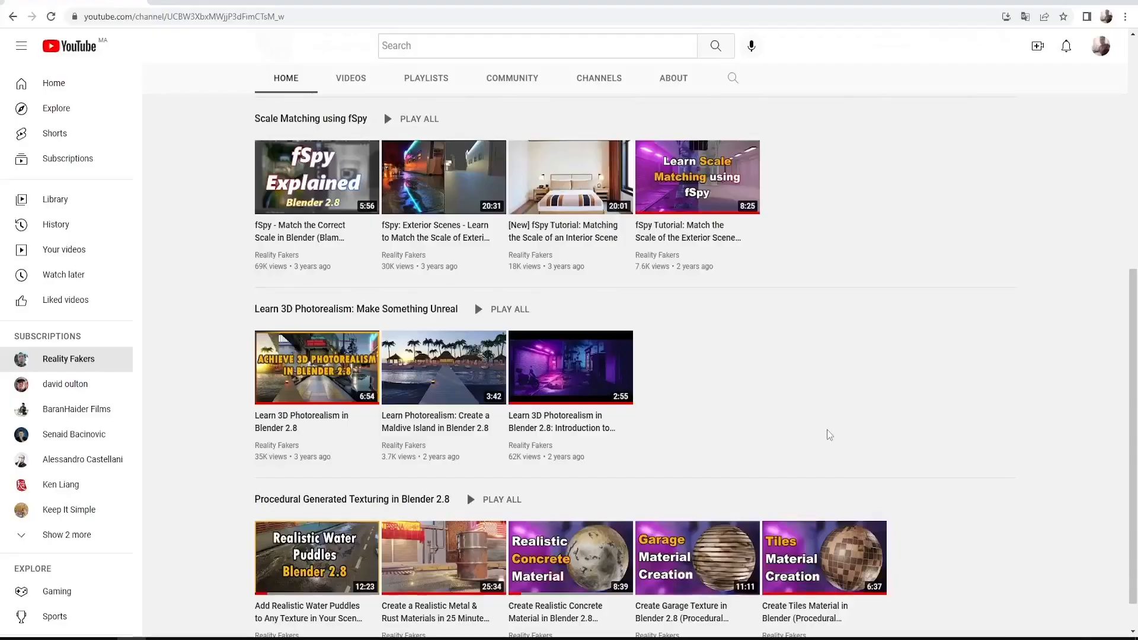
Step: Switch to the Reality Fakers YouTube channel in the browser and open its membership offer
{"action": "scroll", "coordinate": [829, 435], "scroll_direction": "up", "scroll_amount": 7}
{"action": "left_click", "coordinate": [873, 277]}
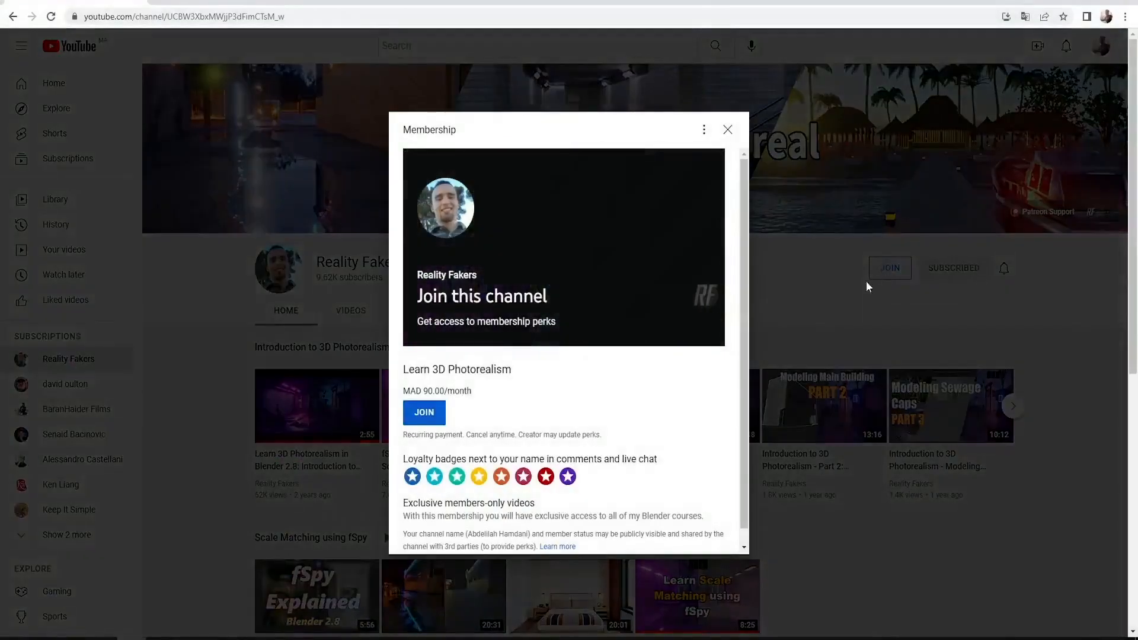